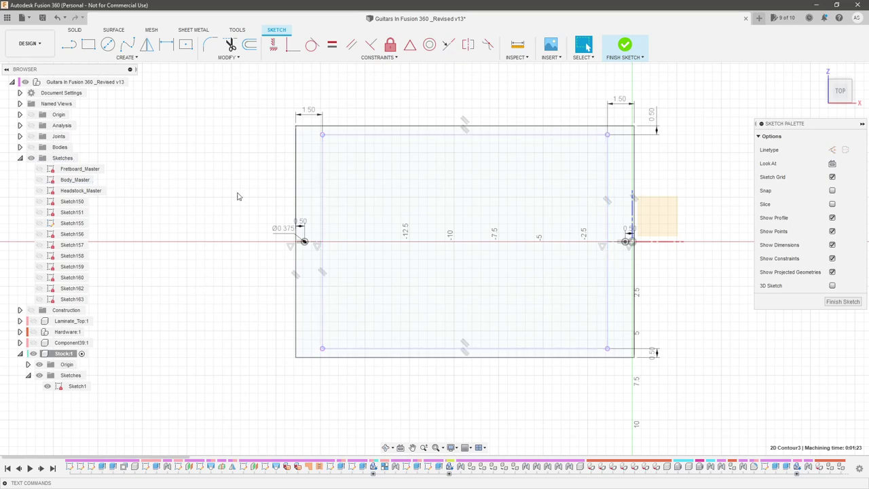
# Close the Stock:1 sketch after checking its long outline edge, activate Stock:1 and review the settings of its extrusion.
pyautogui.click(347, 126)
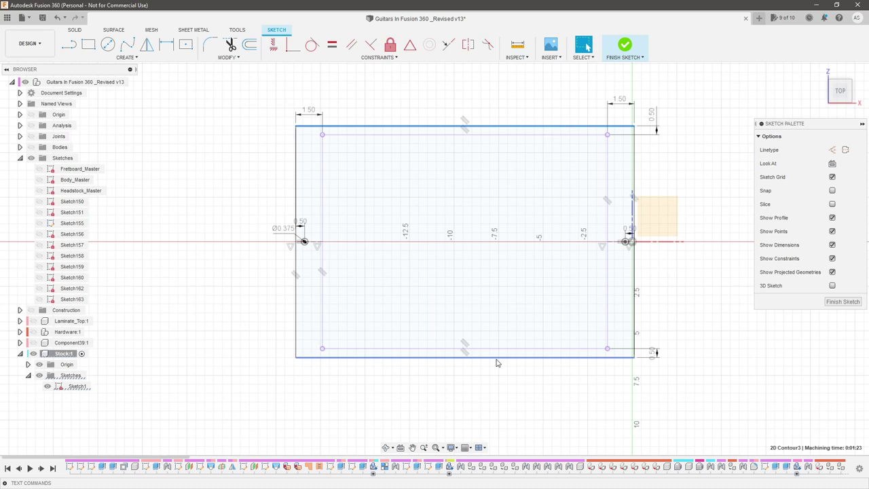
pyautogui.click(840, 301)
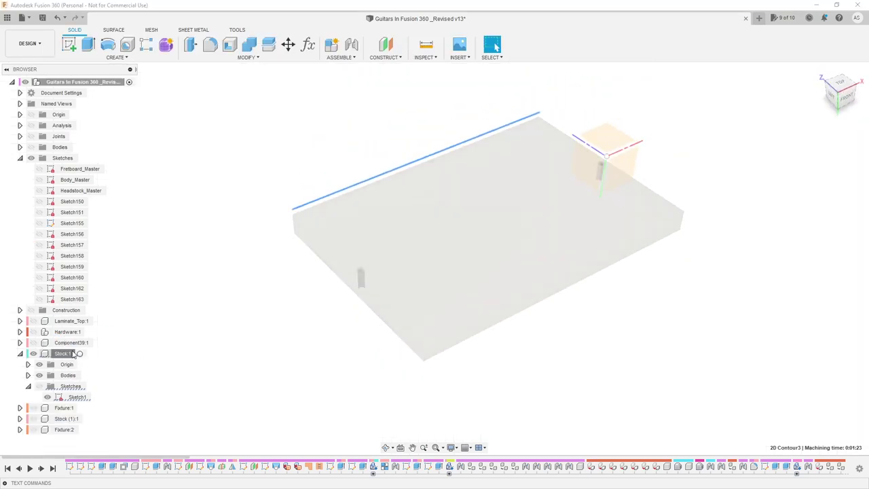
pyautogui.click(81, 353)
pyautogui.doubleClick(80, 466)
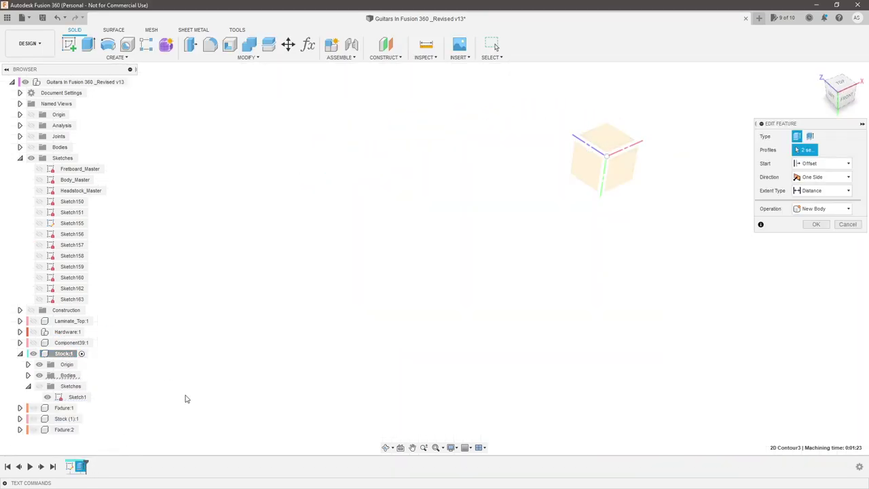
pyautogui.keyDown('shift'); pyautogui.moveTo(517, 314); pyautogui.dragTo(555, 302, button='middle'); pyautogui.keyUp('shift')
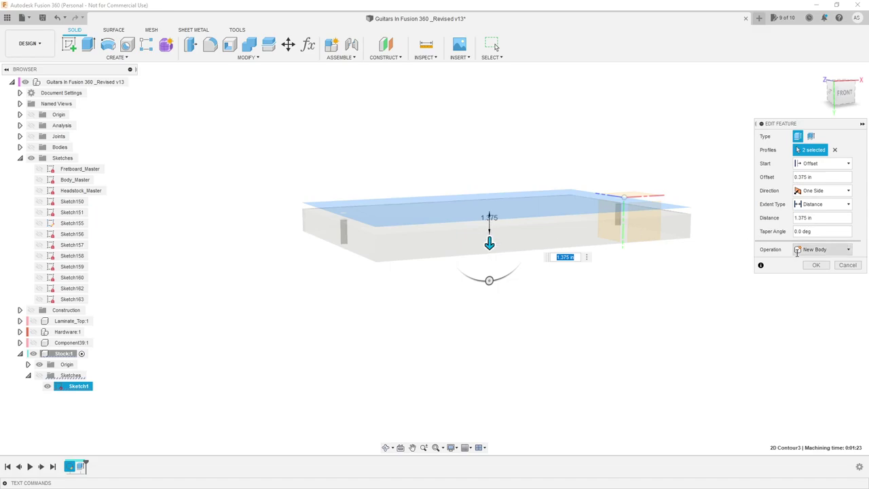
pyautogui.click(816, 264)
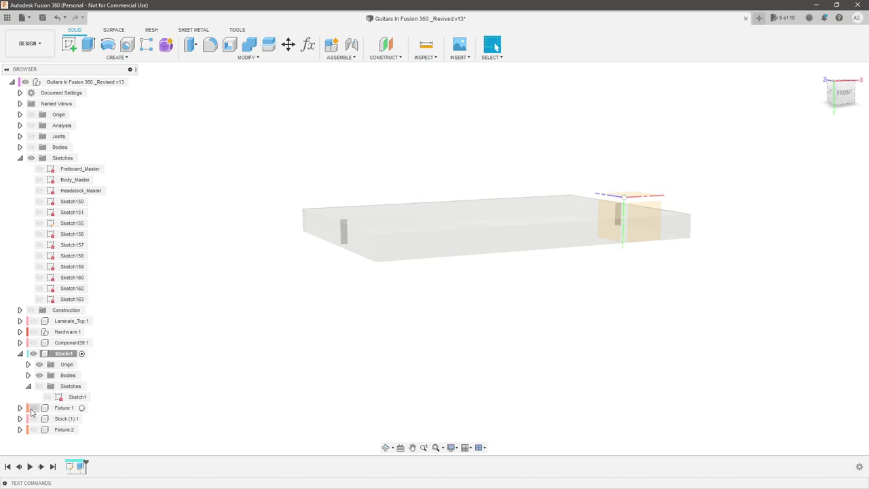
# Hide Stock:1, show and activate Stock (1):1, and review the settings of its extrusion.
pyautogui.click(33, 354)
pyautogui.click(35, 421)
pyautogui.click(34, 418)
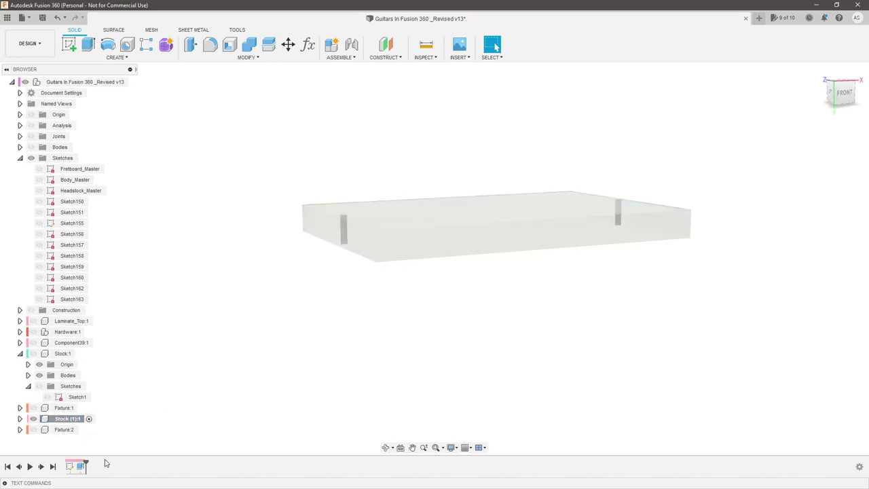
pyautogui.doubleClick(79, 466)
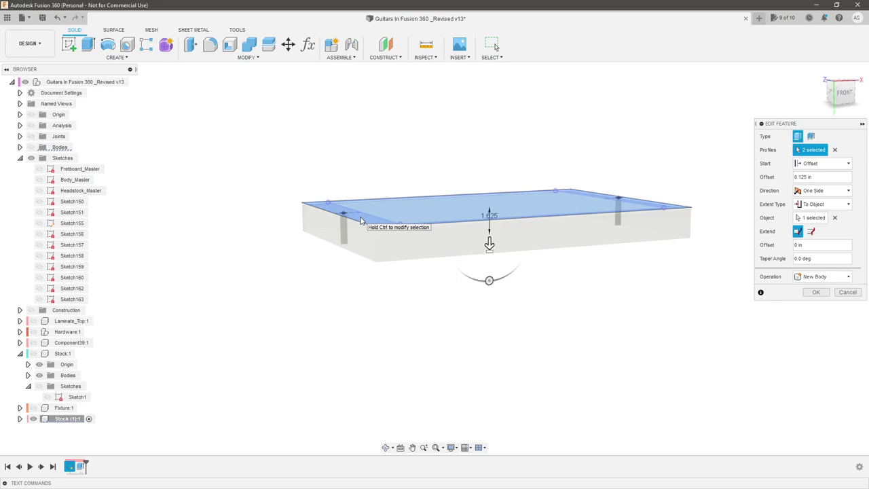
pyautogui.click(820, 293)
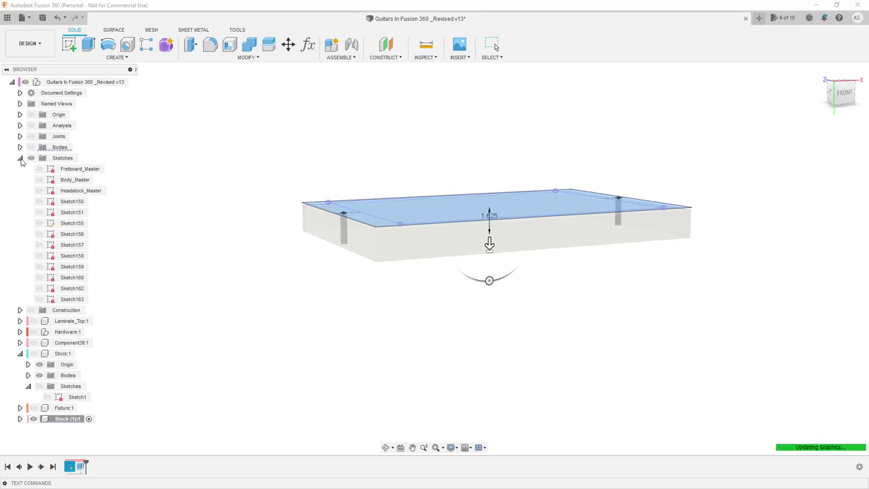
# Collapse the Sketches folder and Stock:1, hide Stock (1):1, and show and activate the Fixture:1 component.
pyautogui.click(21, 157)
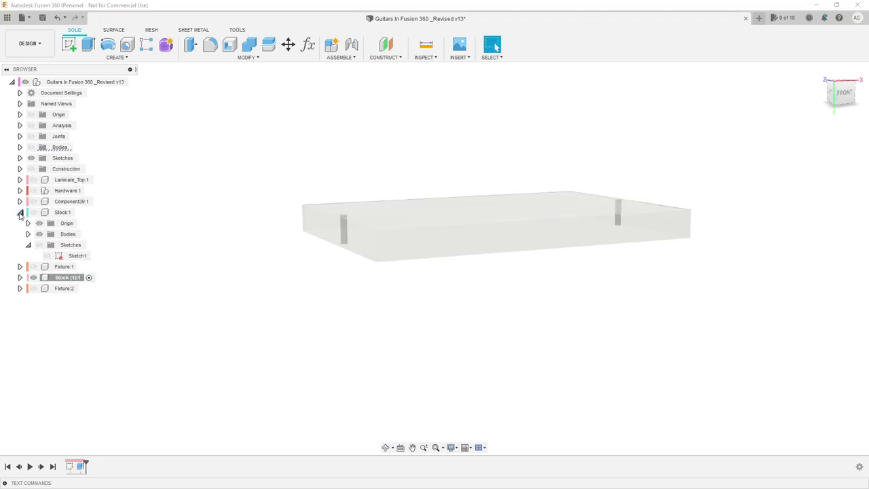
pyautogui.click(20, 213)
pyautogui.click(33, 234)
pyautogui.click(33, 224)
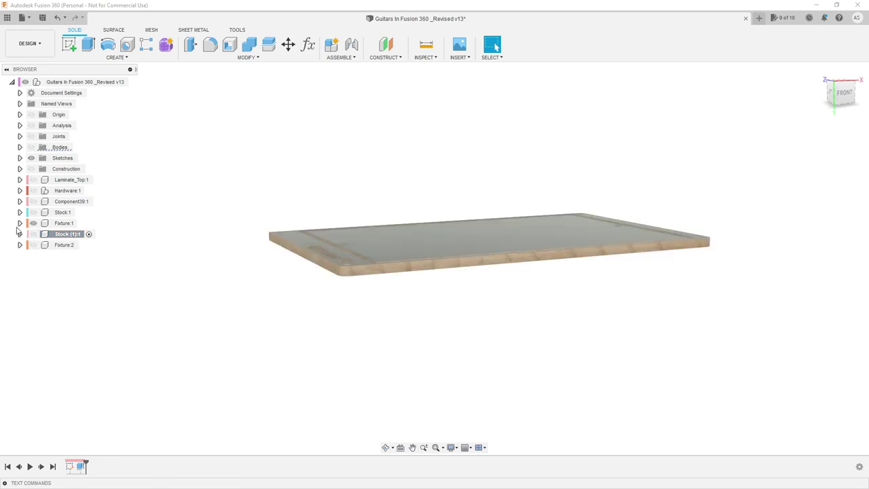
pyautogui.click(19, 223)
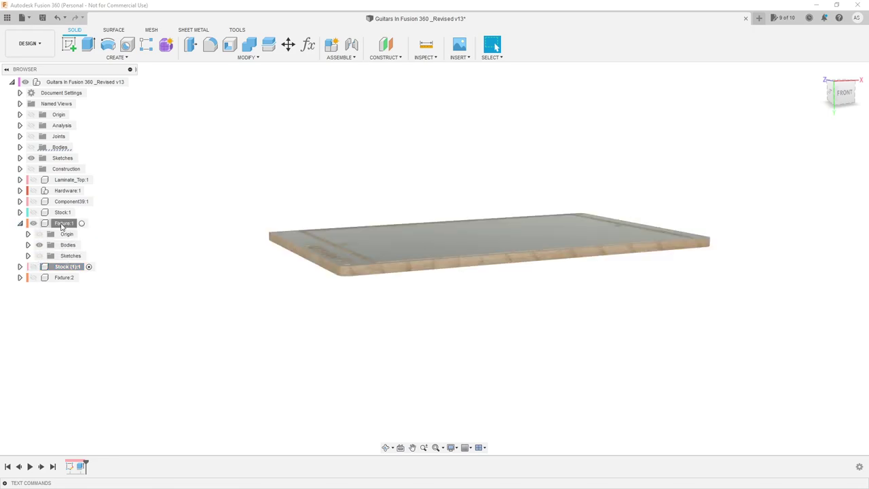
pyautogui.click(86, 223)
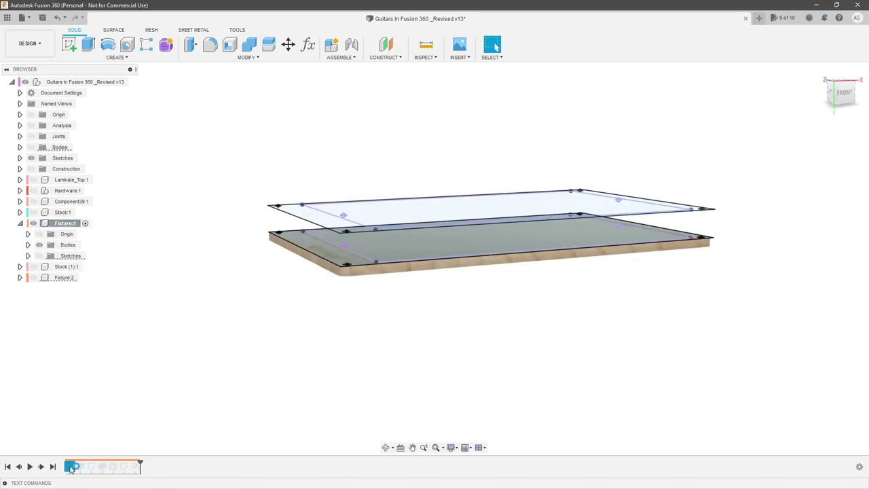
# Open the first sketch of Fixture:1, show Stock:1 as a reference, and examine how the fixture outline surrounds the stock.
pyautogui.doubleClick(70, 467)
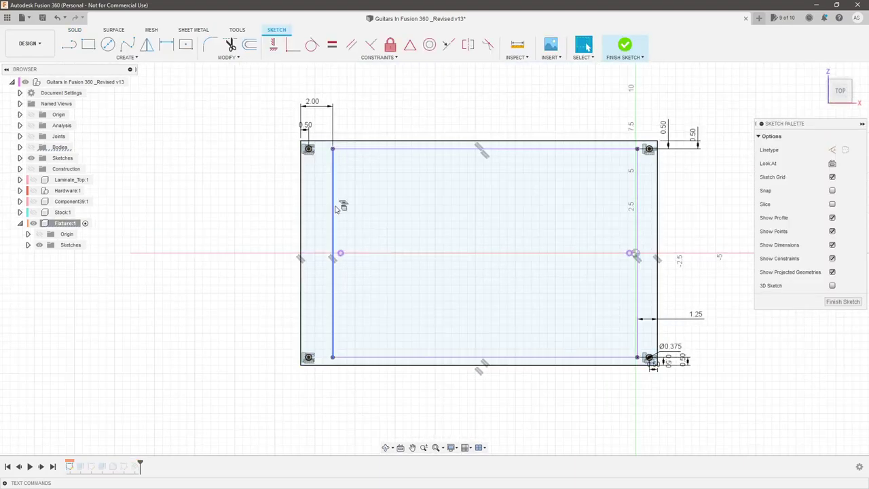
pyautogui.click(33, 213)
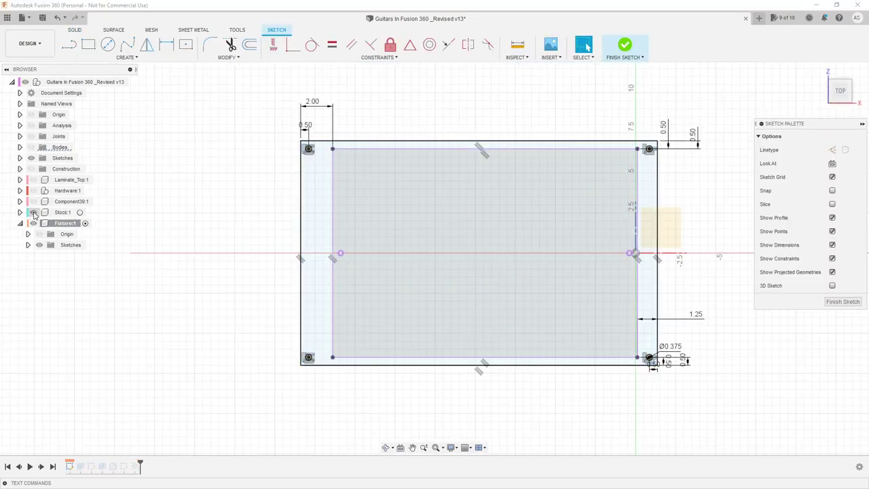
pyautogui.moveTo(188, 200)
pyautogui.keyDown('shift'); pyautogui.mouseDown(button='middle')
pyautogui.moveTo(190, 180)
pyautogui.moveTo(194, 187)
pyautogui.mouseUp(button='middle'); pyautogui.keyUp('shift')
pyautogui.scroll(2, 385, 152)
pyautogui.scroll(-1, 338, 242)
pyautogui.keyDown('shift'); pyautogui.moveTo(456, 385); pyautogui.dragTo(475, 400, button='middle'); pyautogui.keyUp('shift')
pyautogui.scroll(-2, 457, 405)
pyautogui.scroll(2, 465, 384)
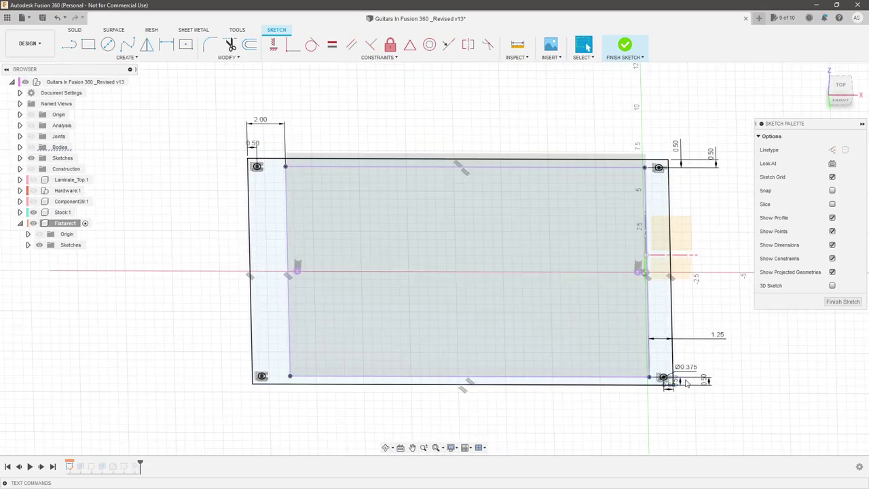
pyautogui.moveTo(646, 377)
pyautogui.keyDown('shift'); pyautogui.mouseDown(button='middle')
pyautogui.moveTo(640, 385)
pyautogui.moveTo(661, 373)
pyautogui.moveTo(665, 411)
pyautogui.moveTo(665, 387)
pyautogui.moveTo(461, 297)
pyautogui.mouseUp(button='middle'); pyautogui.keyUp('shift')
pyautogui.click(840, 87)
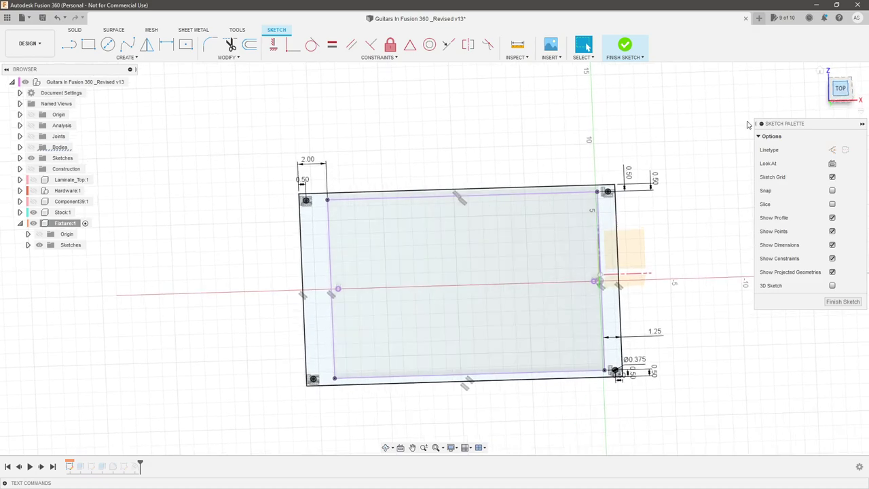
# Inspect the corner hole positions and edge offsets in the fixture sketch, and close the sketch.
pyautogui.scroll(3, 310, 229)
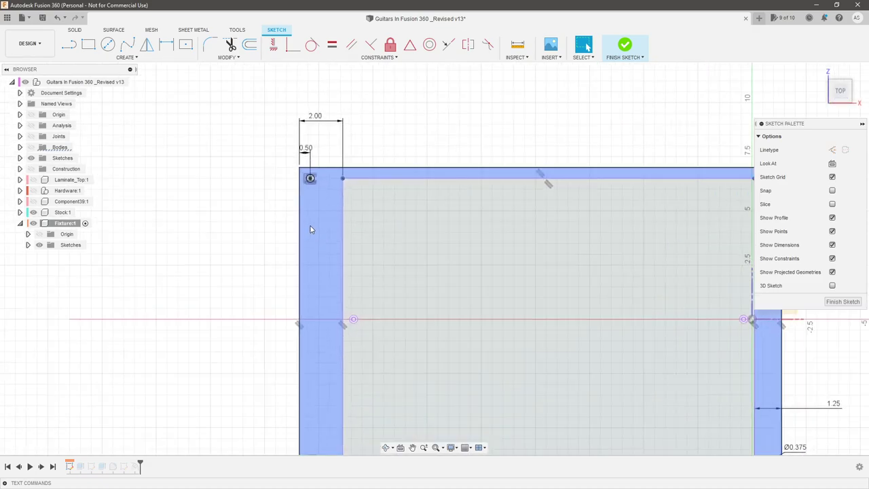
pyautogui.click(308, 177)
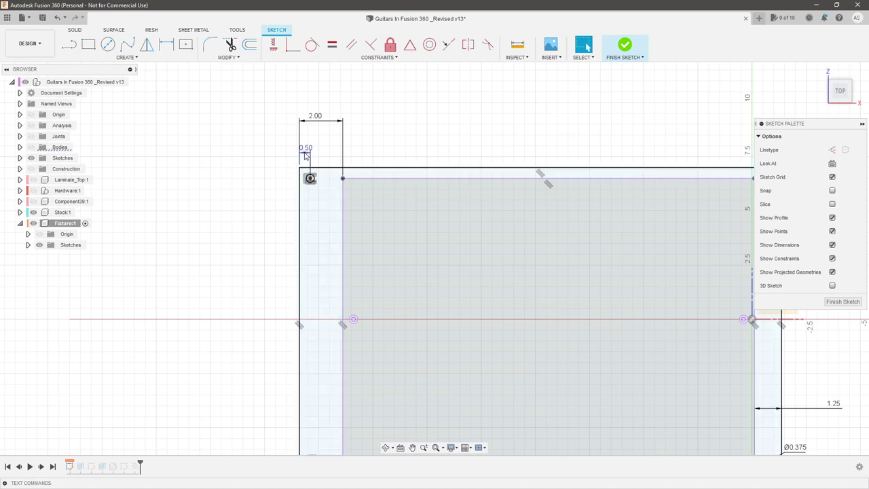
pyautogui.scroll(-3, 306, 176)
pyautogui.scroll(3, 578, 178)
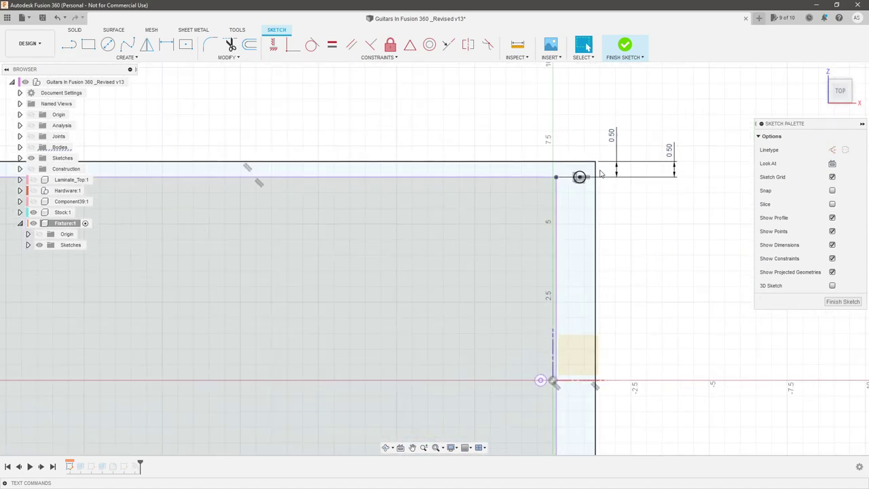
pyautogui.scroll(-2, 695, 216)
pyautogui.scroll(-2, 616, 214)
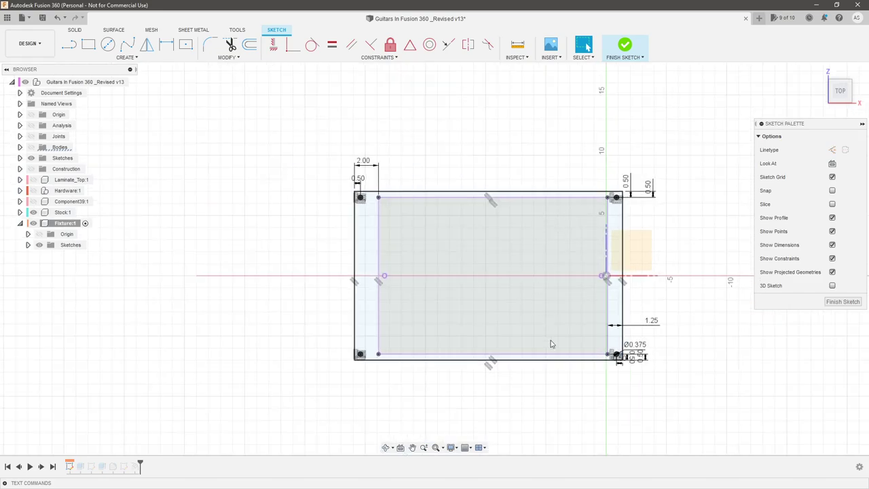
pyautogui.scroll(1, 603, 344)
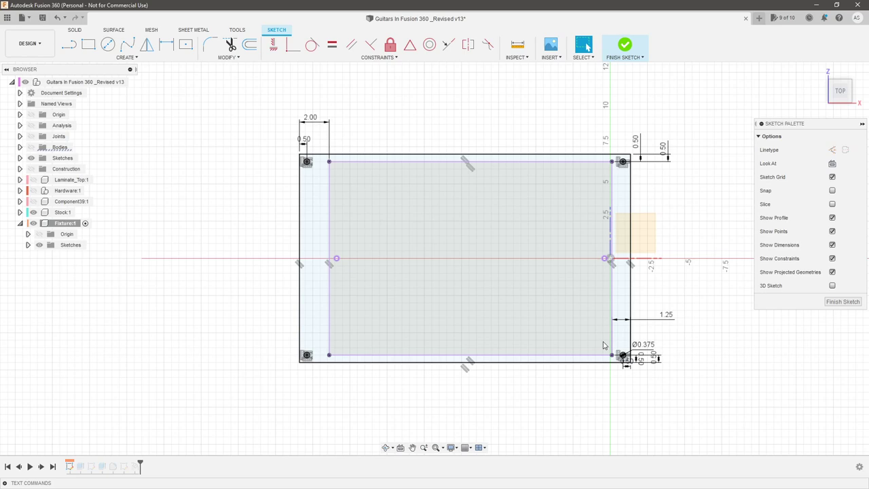
pyautogui.click(842, 301)
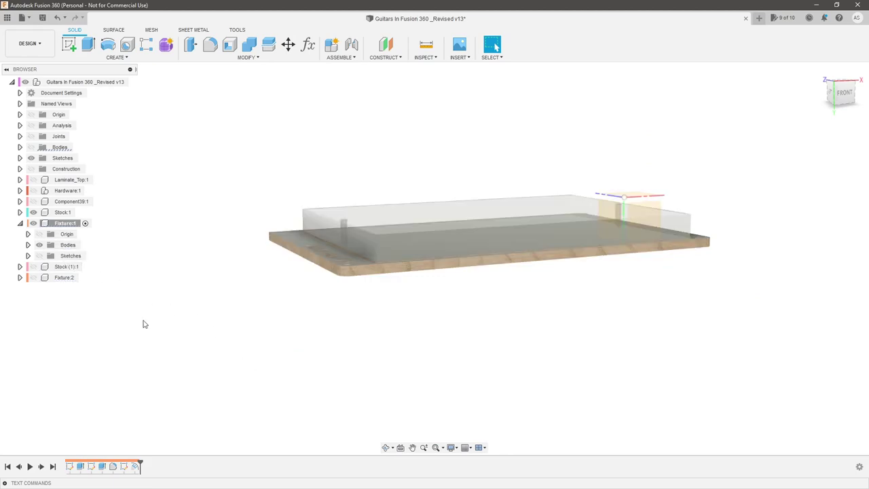
# Review the cut extrusion of the groove around the stock in Fixture:1, inspecting it at the corners, and close its settings.
pyautogui.click(82, 468)
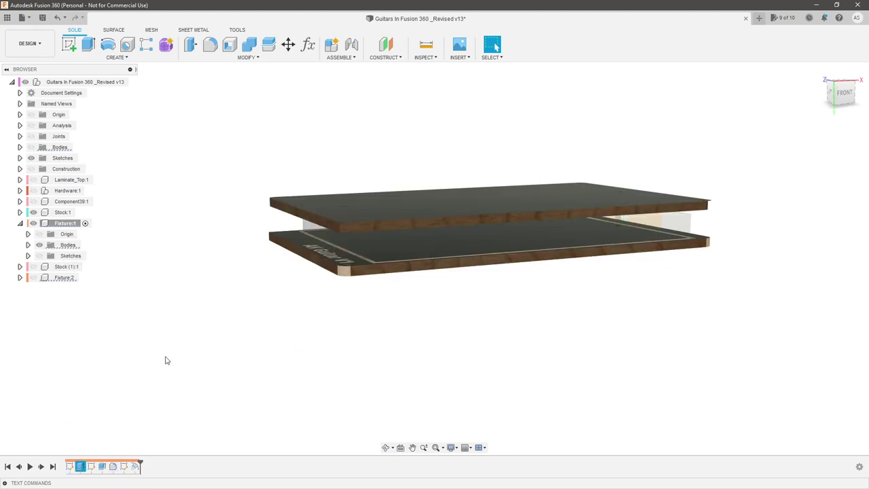
pyautogui.doubleClick(103, 467)
pyautogui.moveTo(351, 316)
pyautogui.keyDown('shift'); pyautogui.mouseDown(button='middle')
pyautogui.moveTo(395, 317)
pyautogui.moveTo(357, 331)
pyautogui.mouseUp(button='middle'); pyautogui.keyUp('shift')
pyautogui.scroll(4, 358, 331)
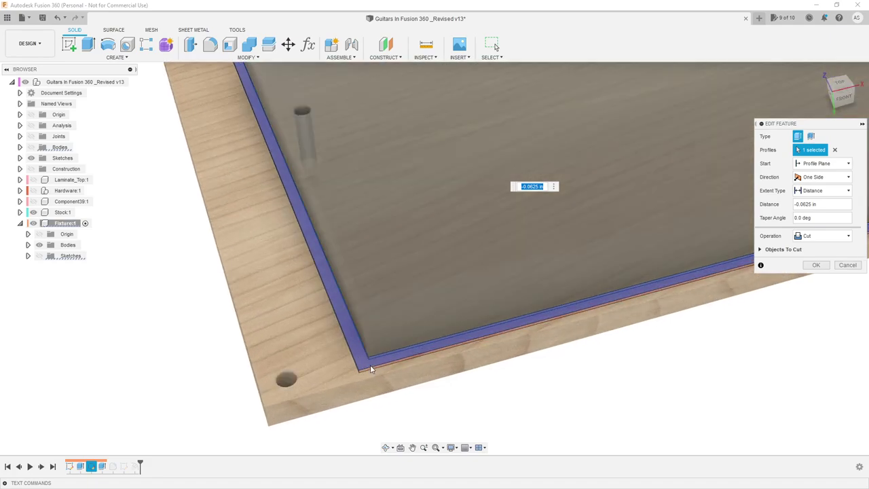
pyautogui.keyDown('shift'); pyautogui.moveTo(366, 365); pyautogui.dragTo(364, 362, button='middle'); pyautogui.keyUp('shift')
pyautogui.scroll(-5, 370, 365)
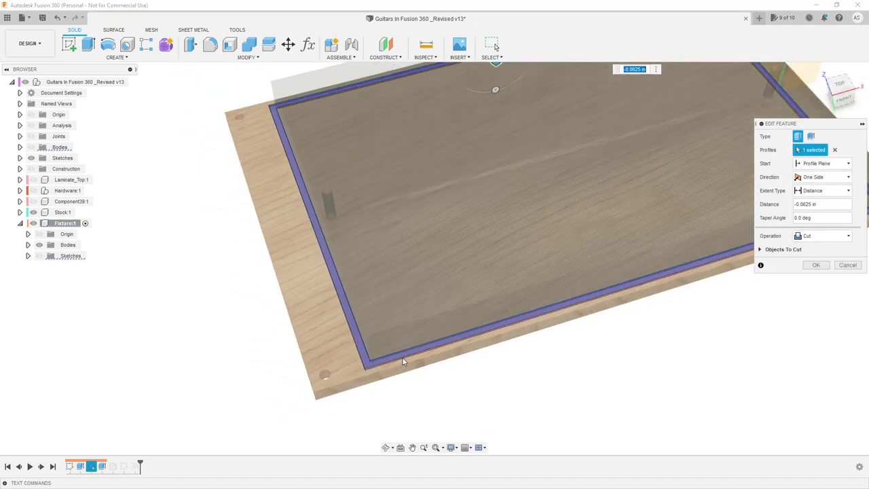
pyautogui.scroll(-1, 477, 364)
pyautogui.scroll(1, 641, 299)
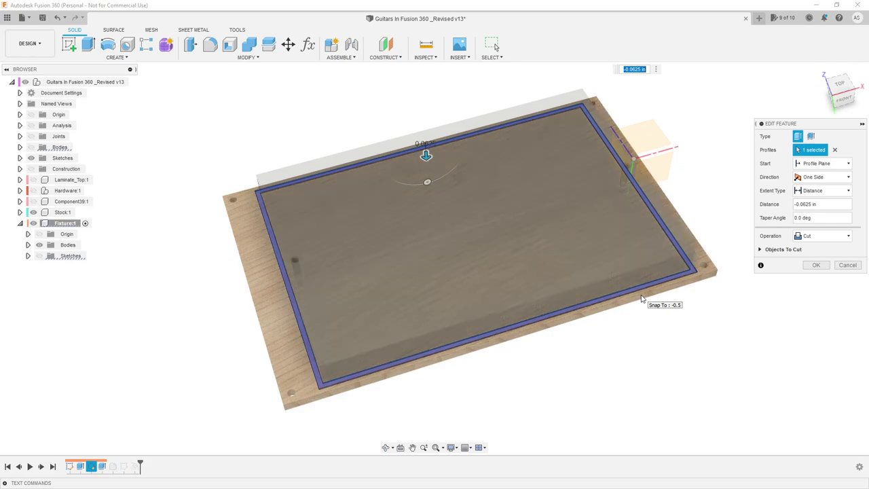
pyautogui.scroll(4, 328, 377)
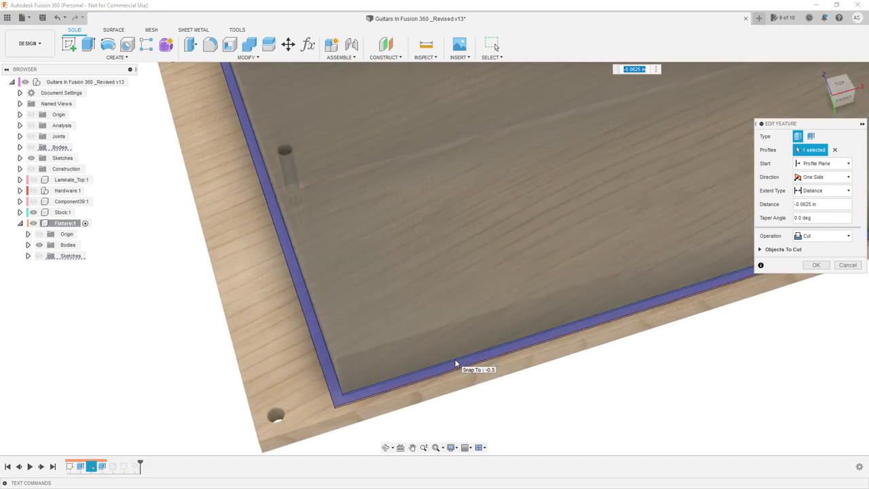
pyautogui.scroll(-8, 454, 359)
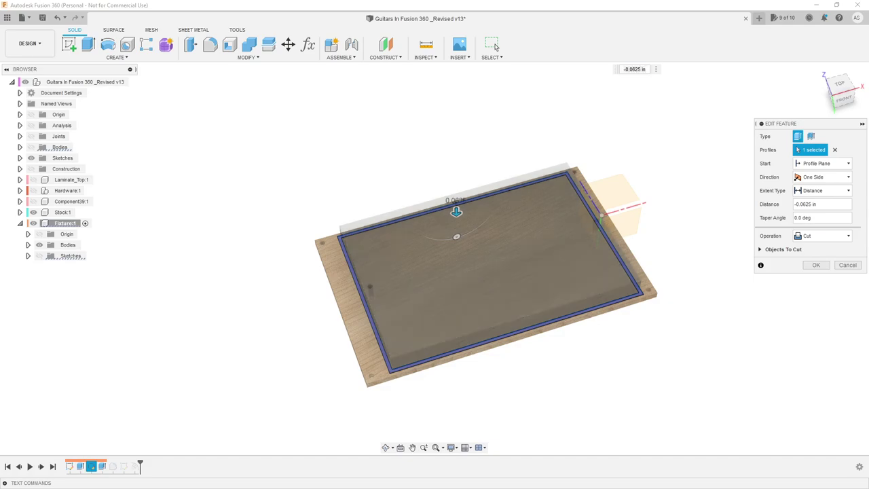
pyautogui.click(815, 265)
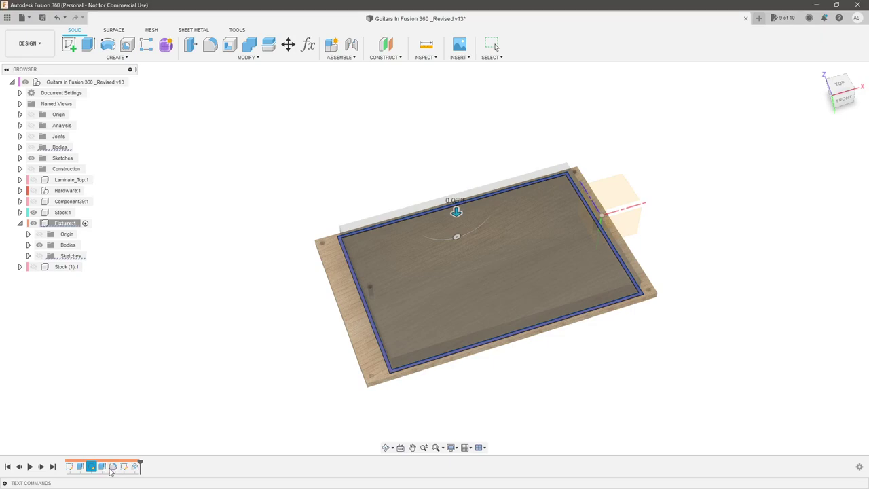
# Open the fillet feature of Fixture:1 and review its 0.5 in and 0.125 in edge sets.
pyautogui.doubleClick(114, 467)
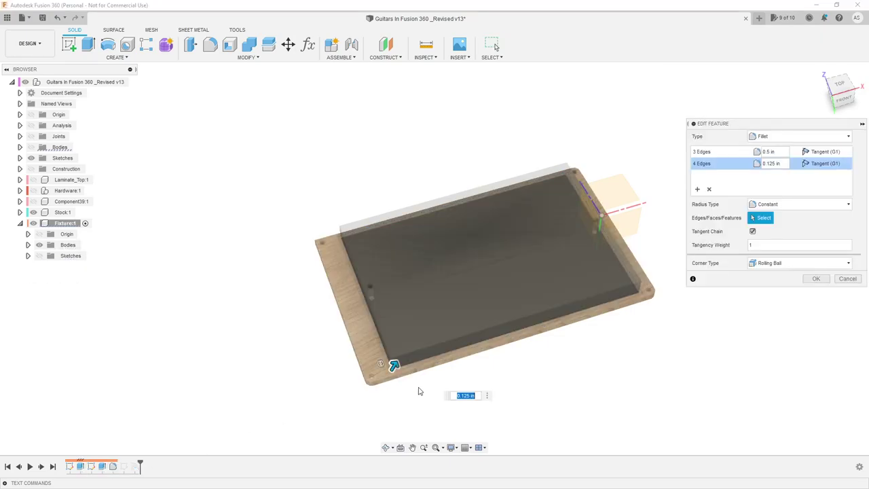
pyautogui.scroll(2, 411, 375)
pyautogui.scroll(3, 347, 395)
pyautogui.scroll(-3, 361, 387)
pyautogui.scroll(-4, 513, 319)
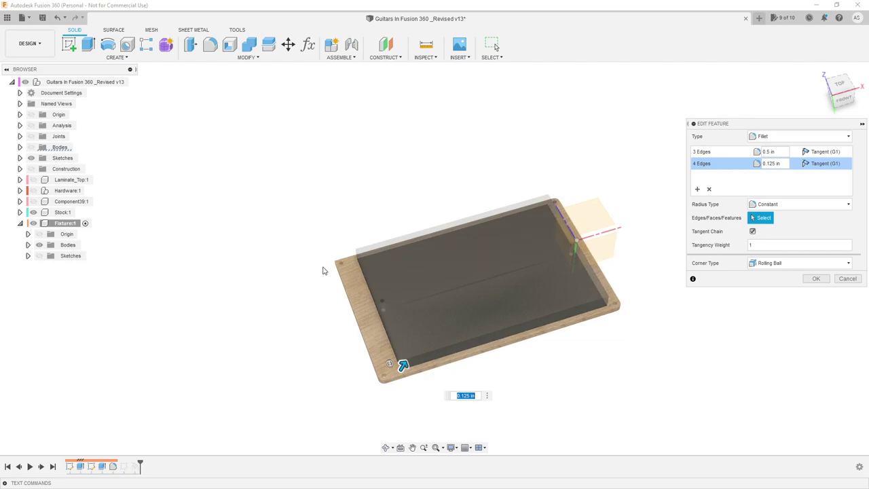
# Examine the unfilleted corner of the fixture beside its rounded corners, and close the fillet settings.
pyautogui.scroll(5, 329, 265)
pyautogui.keyDown('shift'); pyautogui.moveTo(340, 251); pyautogui.dragTo(340, 273, button='middle'); pyautogui.keyUp('shift')
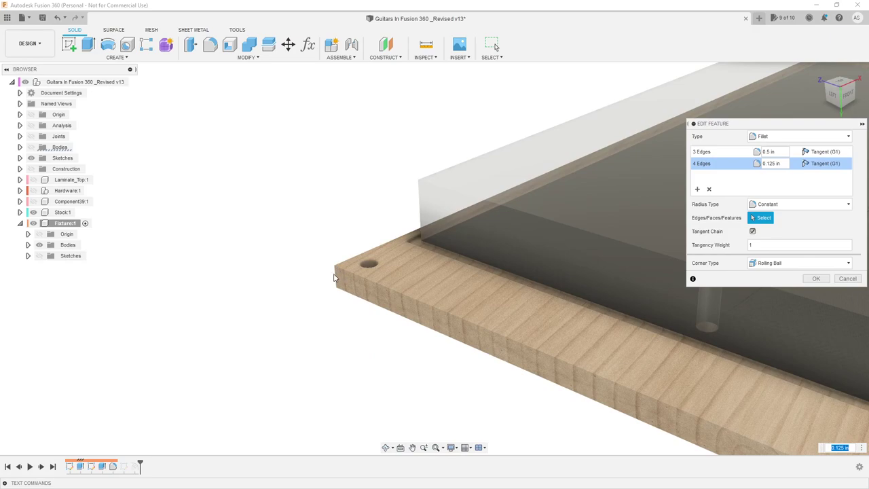
pyautogui.scroll(-2, 334, 274)
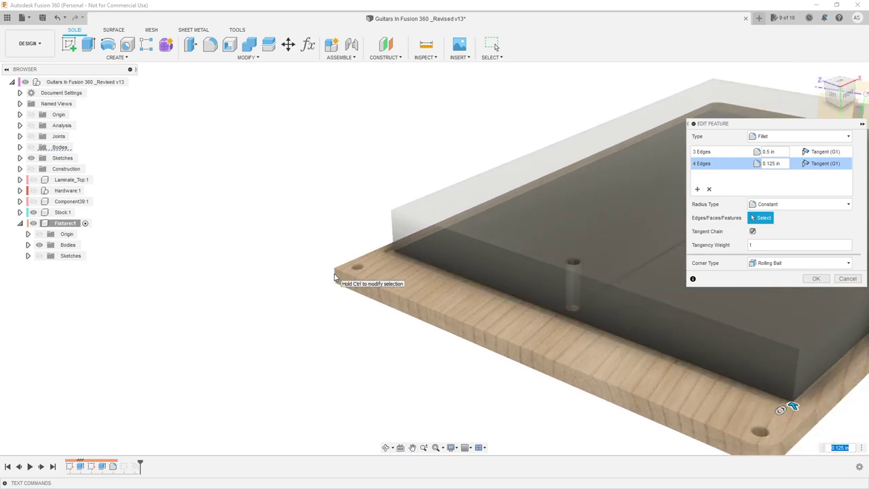
pyautogui.scroll(-3, 334, 277)
pyautogui.keyDown('shift'); pyautogui.moveTo(322, 266); pyautogui.dragTo(465, 317, button='middle'); pyautogui.keyUp('shift')
pyautogui.scroll(2, 361, 274)
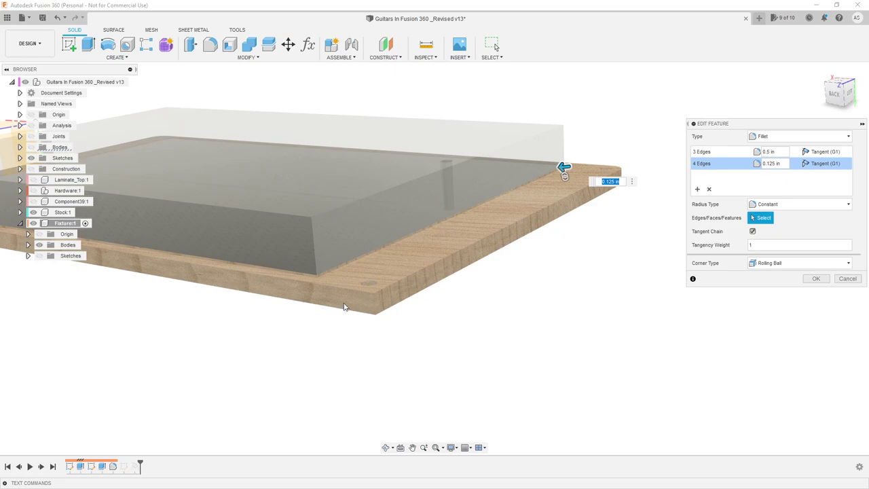
pyautogui.keyDown('shift'); pyautogui.moveTo(407, 291); pyautogui.dragTo(494, 310, button='middle'); pyautogui.keyUp('shift')
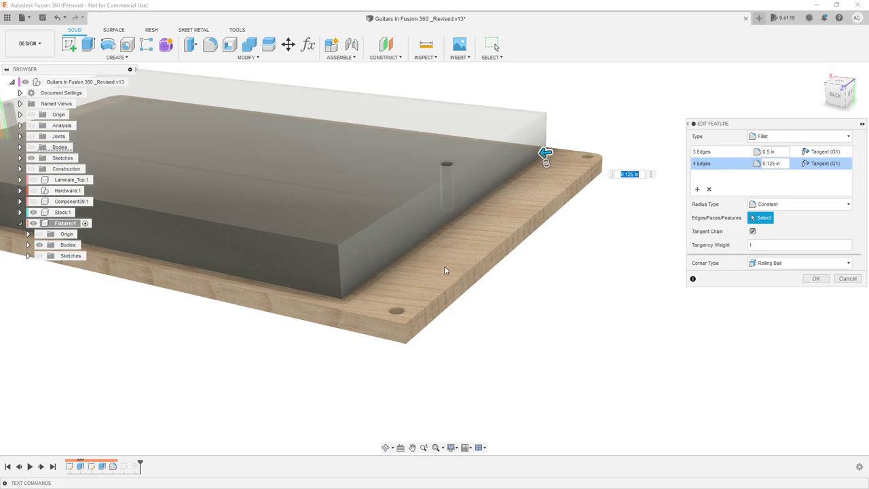
pyautogui.click(815, 278)
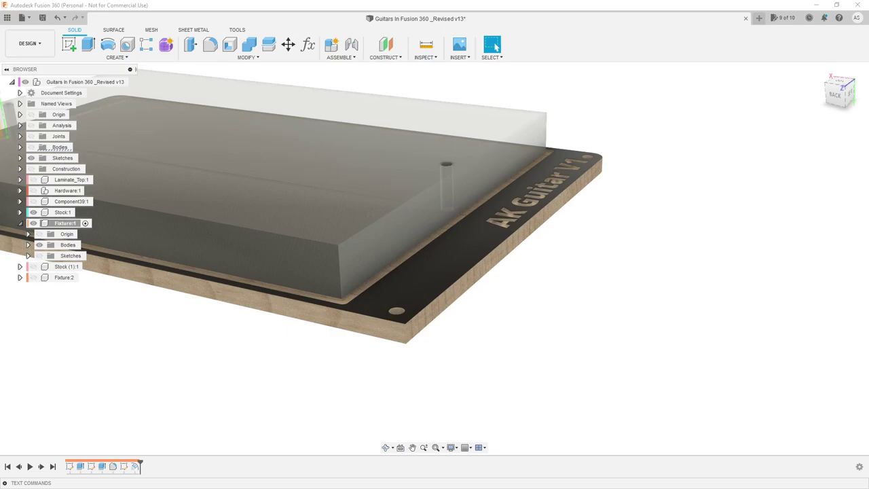
# View the finished fixture with its AK Guitar V1 lettering and the stock seated on it.
pyautogui.keyDown('shift'); pyautogui.moveTo(699, 391); pyautogui.dragTo(679, 400, button='middle'); pyautogui.keyUp('shift')
pyautogui.scroll(-3, 679, 400)
pyautogui.scroll(1, 637, 331)
pyautogui.keyDown('shift'); pyautogui.moveTo(637, 332); pyautogui.dragTo(637, 365, button='middle'); pyautogui.keyUp('shift')
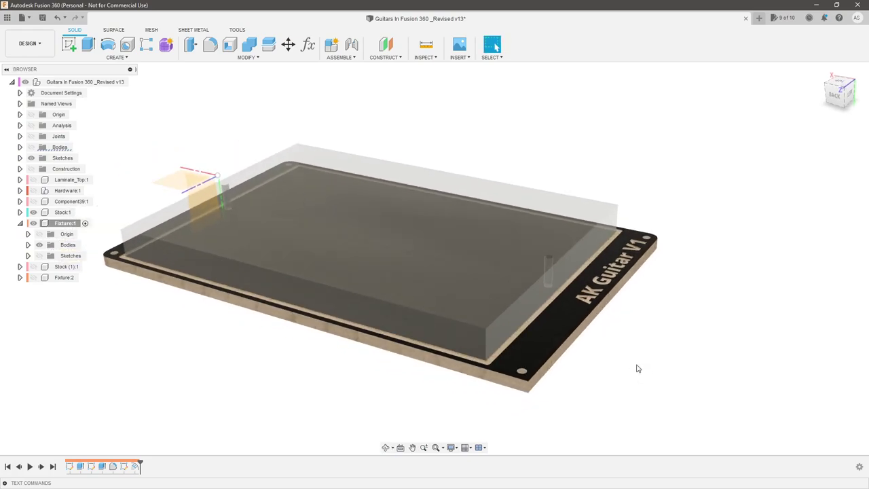
pyautogui.scroll(1, 579, 368)
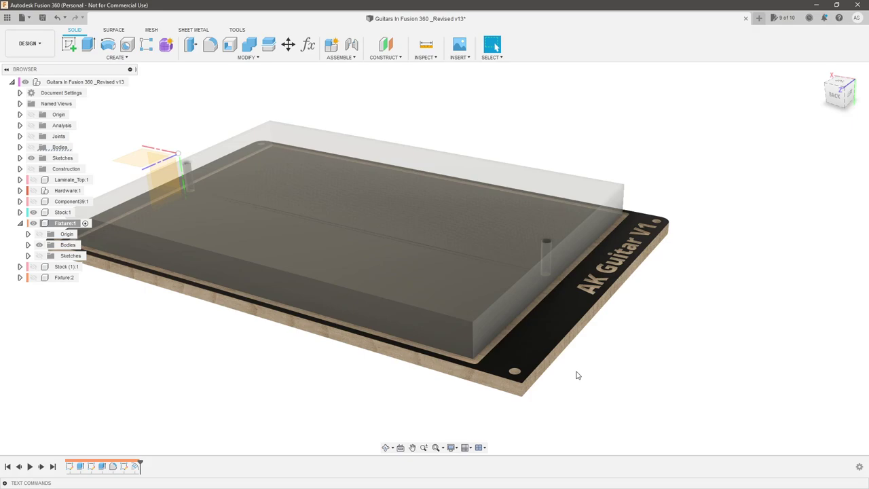
pyautogui.keyDown('shift'); pyautogui.moveTo(576, 377); pyautogui.dragTo(576, 376, button='middle'); pyautogui.keyUp('shift')
pyautogui.scroll(1, 584, 356)
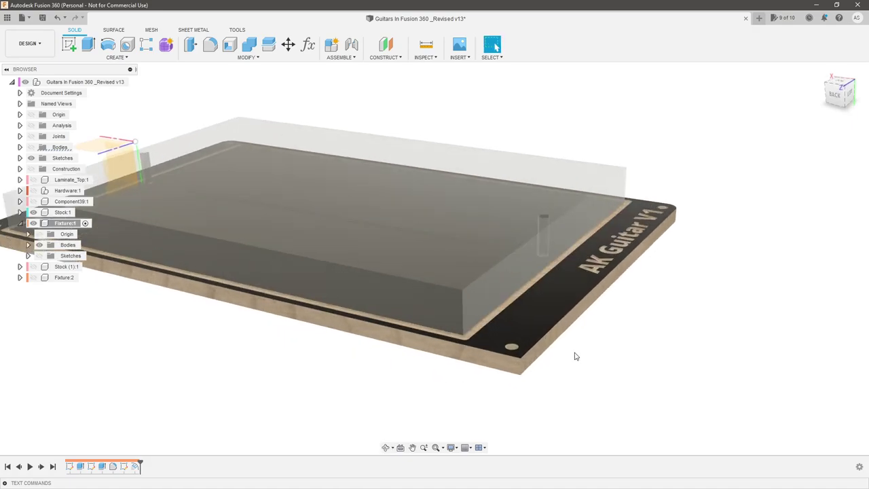
# Highlight the long side face of Stock:1, examine how the stock sits within the fixture groove, and clear the selection.
pyautogui.click(447, 307)
pyautogui.scroll(-1, 563, 342)
pyautogui.keyDown('shift'); pyautogui.moveTo(563, 345); pyautogui.dragTo(576, 347, button='middle'); pyautogui.keyUp('shift')
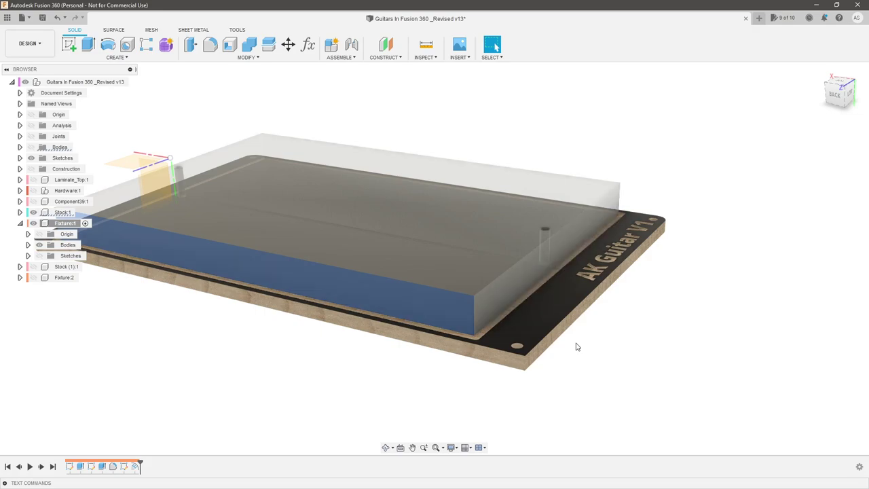
pyautogui.keyDown('shift'); pyautogui.moveTo(576, 346); pyautogui.dragTo(293, 354, button='middle'); pyautogui.keyUp('shift')
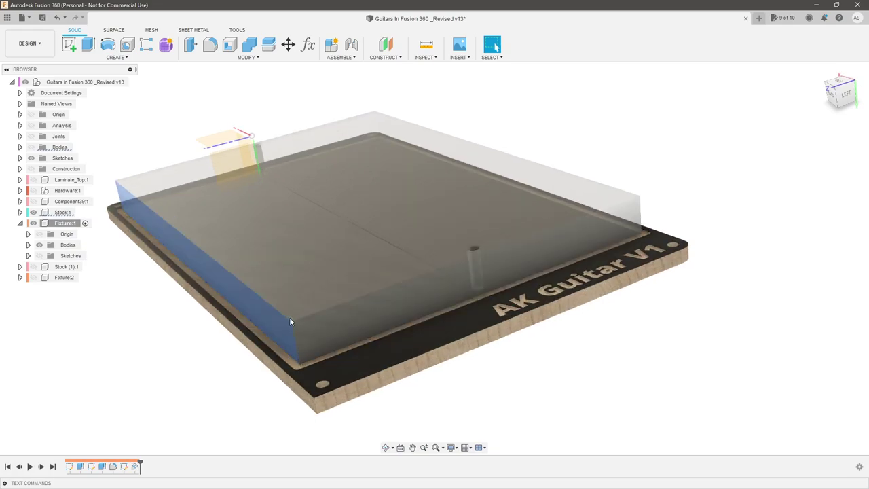
pyautogui.click(290, 346)
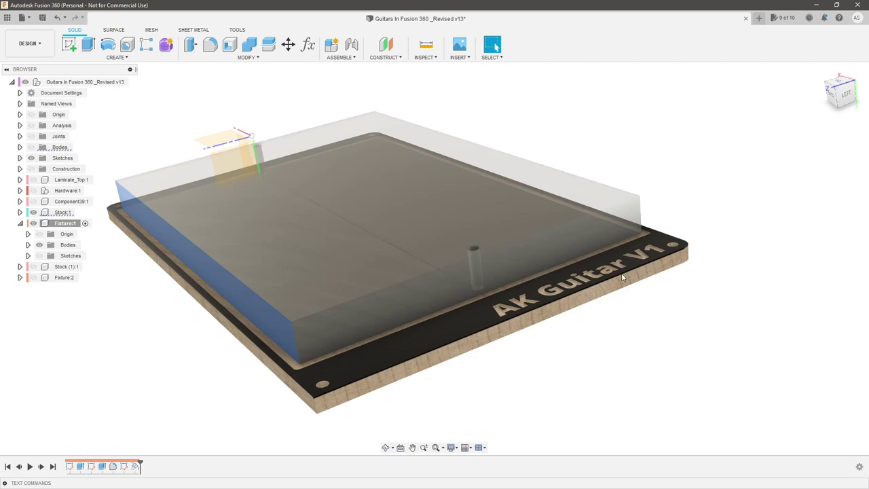
pyautogui.keyDown('shift'); pyautogui.moveTo(600, 309); pyautogui.dragTo(626, 333, button='middle'); pyautogui.keyUp('shift')
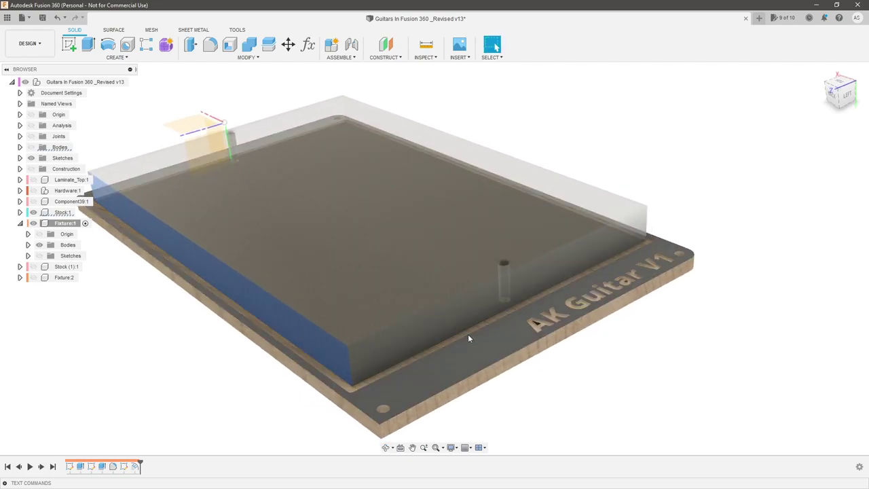
pyautogui.click(288, 397)
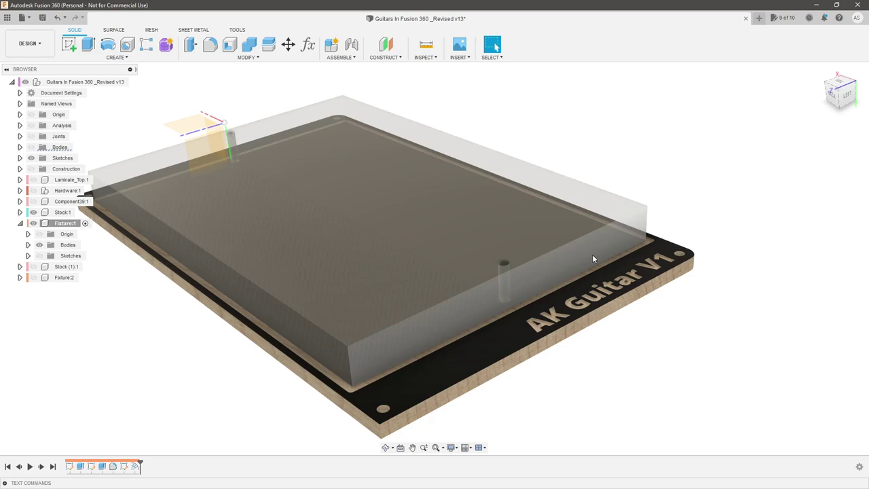
pyautogui.keyDown('shift'); pyautogui.moveTo(593, 258); pyautogui.dragTo(373, 365, button='middle'); pyautogui.keyUp('shift')
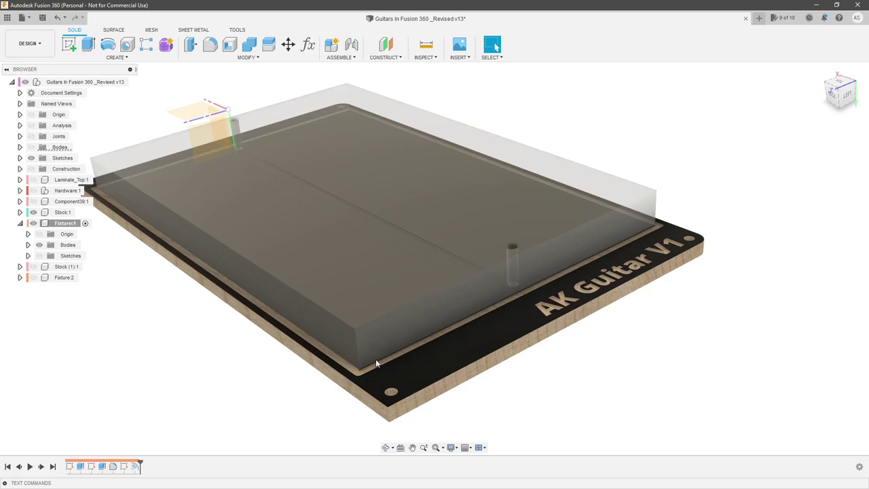
pyautogui.scroll(-2, 375, 359)
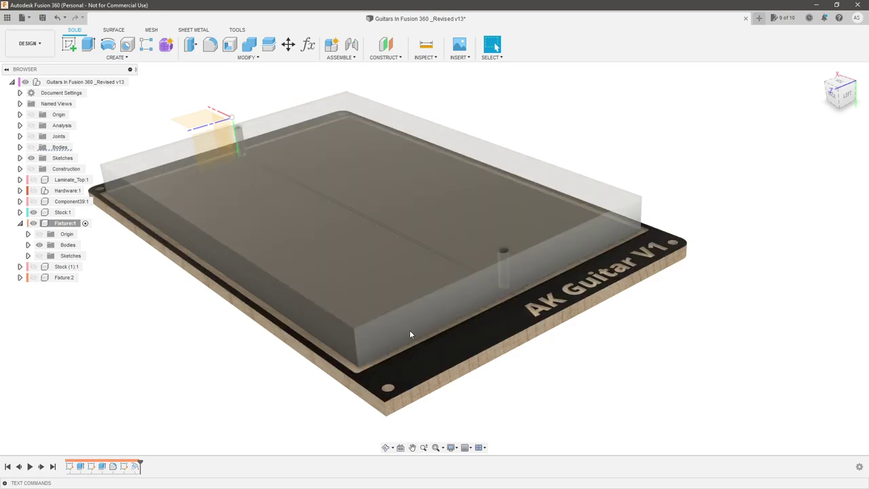
# Hide Stock:1 and highlight the fixture's inner top face enclosed by the groove.
pyautogui.click(33, 212)
pyautogui.click(352, 285)
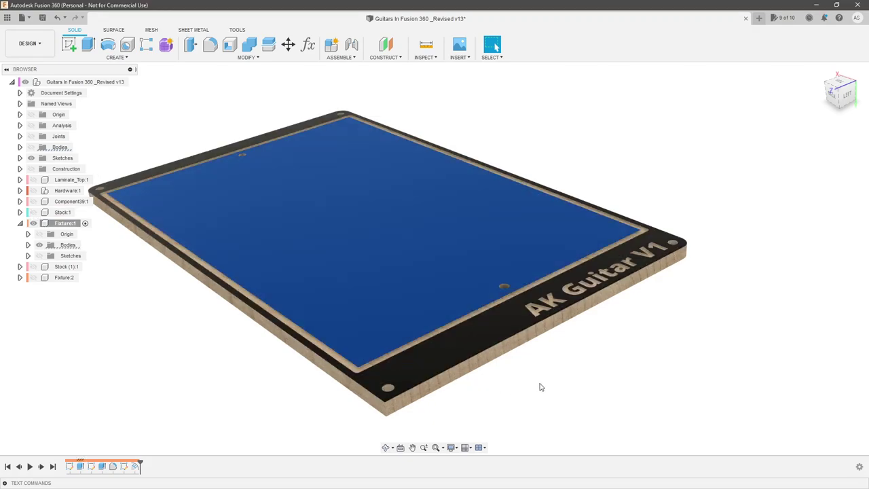
pyautogui.scroll(2, 390, 402)
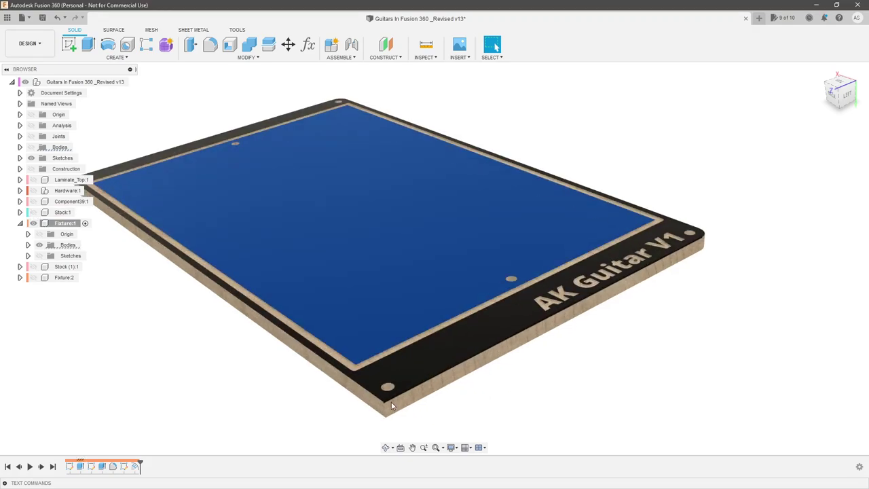
# Highlight the fixture's square-corner side faces, outer border and inner top face to compare them, and clear the selection.
pyautogui.click(390, 408)
pyautogui.click(379, 411)
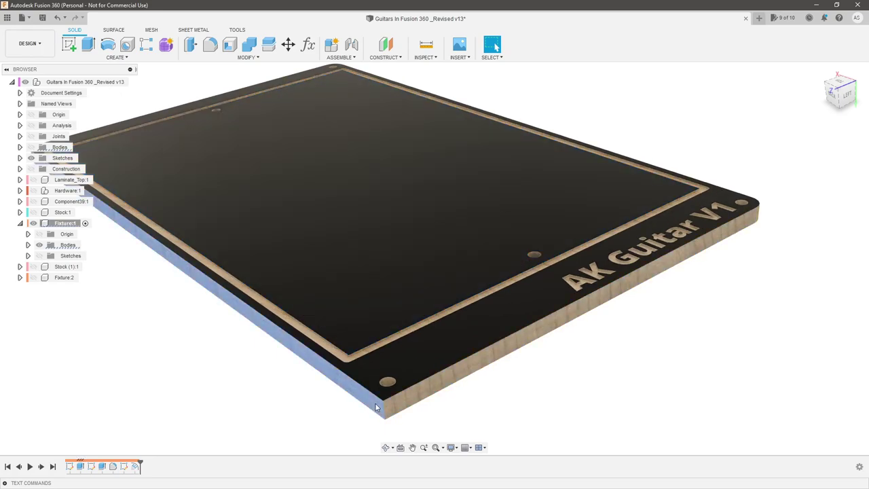
pyautogui.keyDown('shift'); pyautogui.moveTo(402, 403); pyautogui.dragTo(429, 366, button='middle'); pyautogui.keyUp('shift')
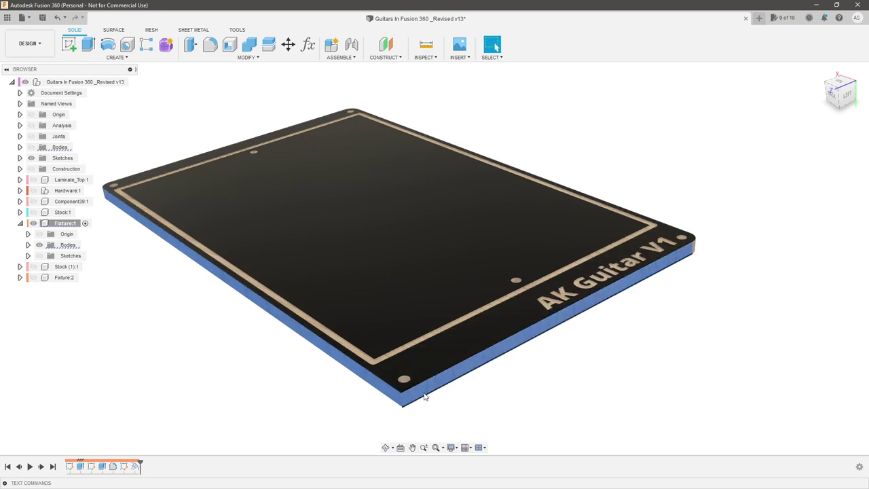
pyautogui.click(436, 363)
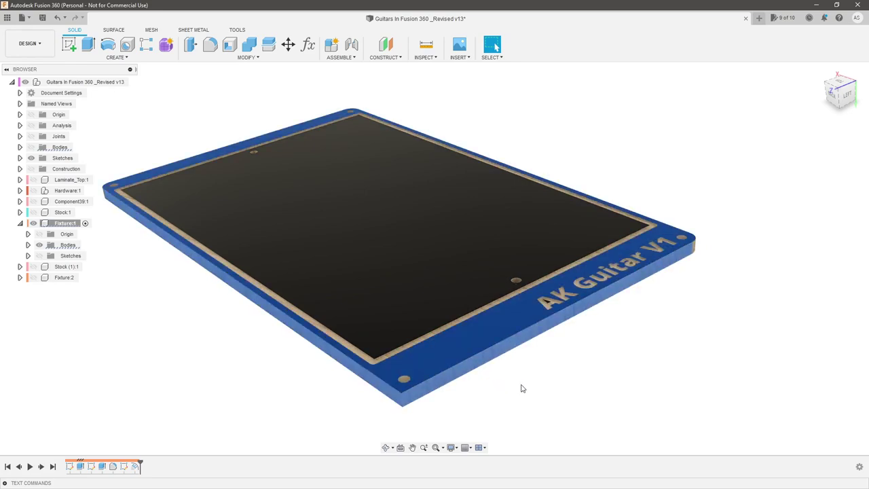
pyautogui.click(419, 300)
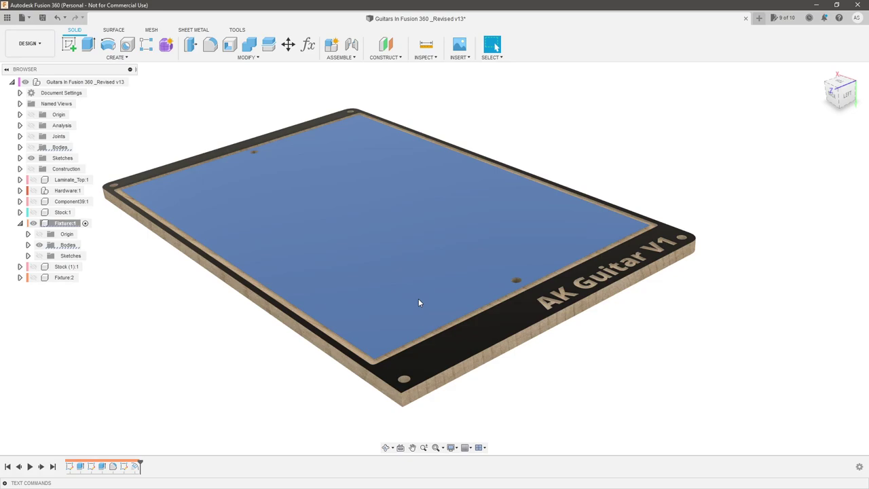
pyautogui.click(630, 165)
pyautogui.keyDown('shift'); pyautogui.moveTo(701, 186); pyautogui.dragTo(595, 186, button='middle'); pyautogui.keyUp('shift')
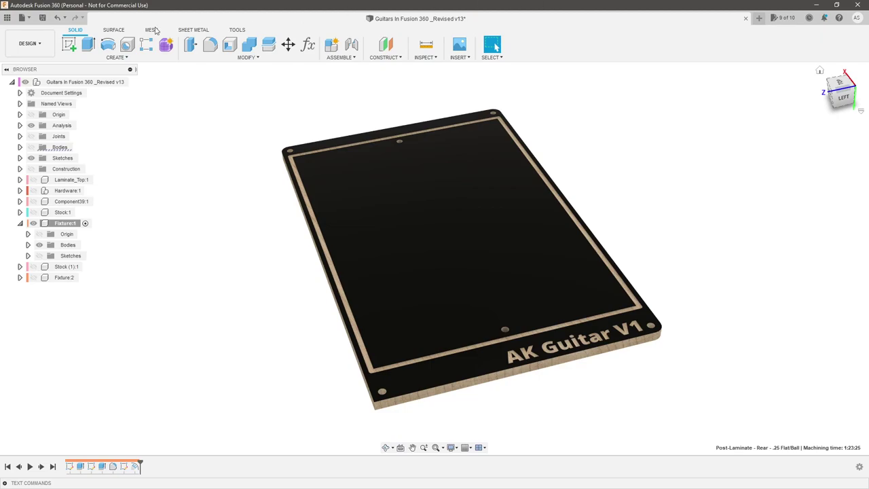
pyautogui.click(29, 44)
pyautogui.click(29, 145)
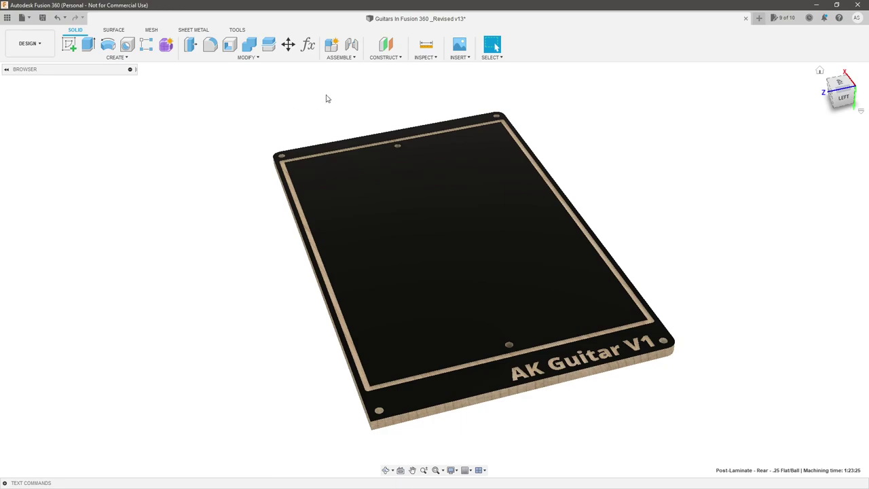
pyautogui.click(329, 97)
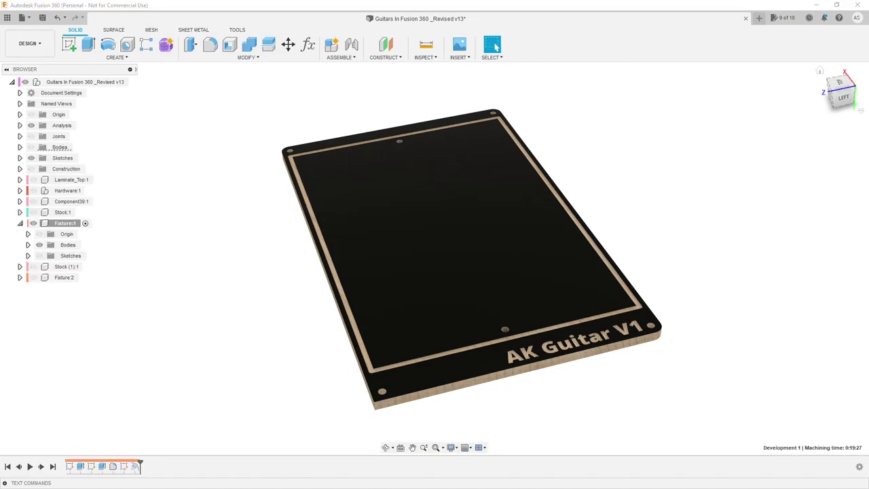
pyautogui.click(684, 4)
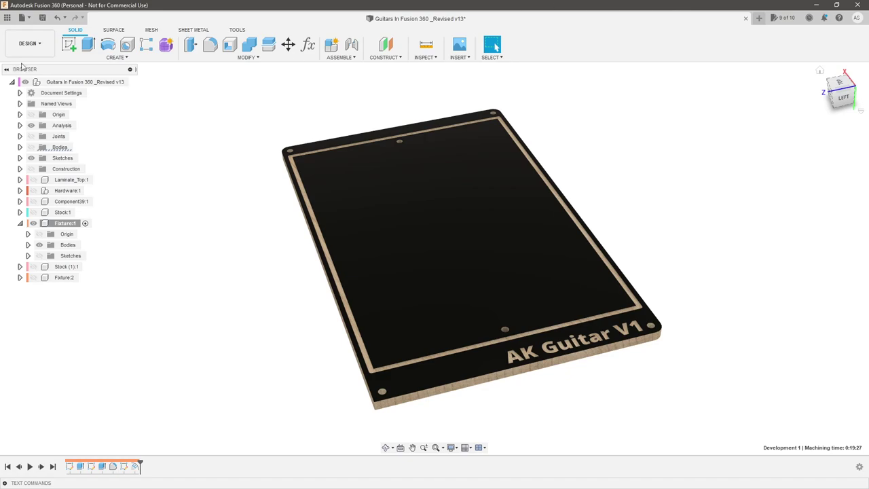
# Switch to the Manufacture workspace and open the Tool Library.
pyautogui.click(30, 44)
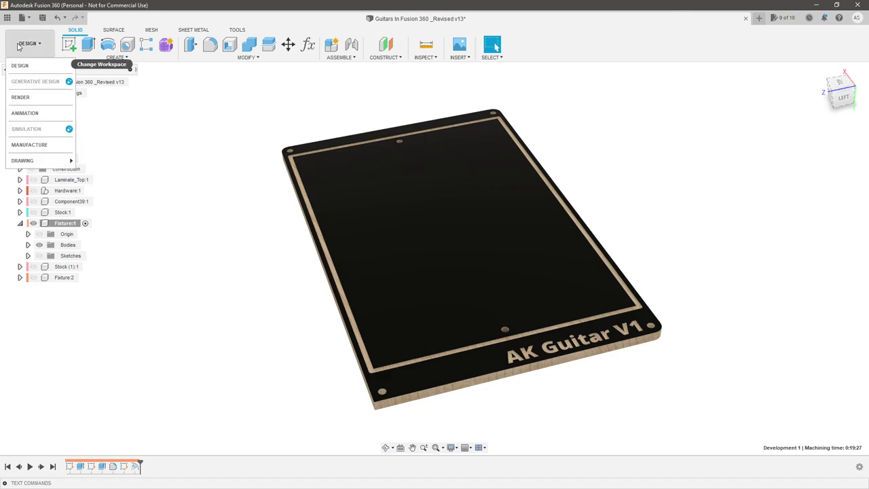
pyautogui.click(55, 146)
pyautogui.click(326, 92)
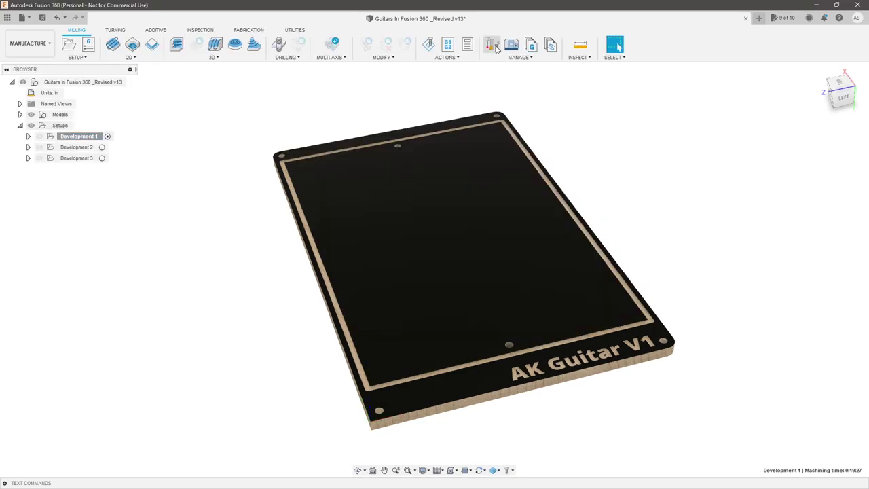
pyautogui.click(496, 47)
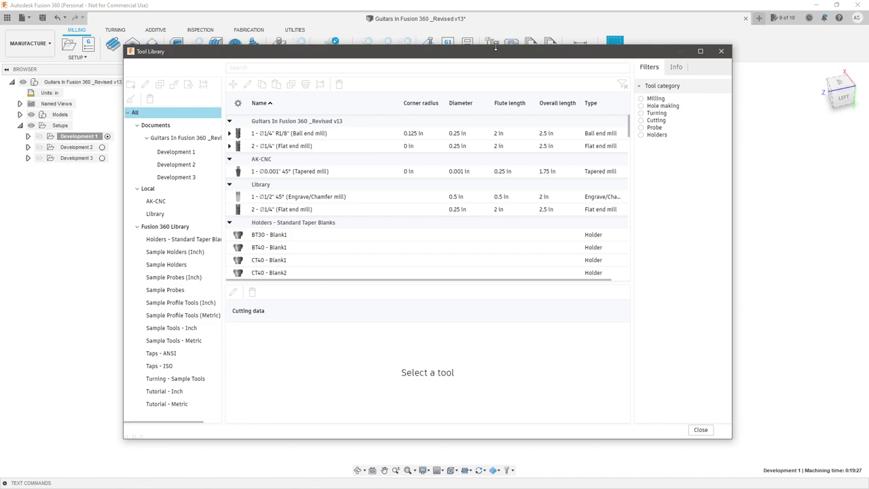
# Browse the Documents, Local and Fusion 360 Library tool collections, moving the Tool Library window aside.
pyautogui.click(165, 227)
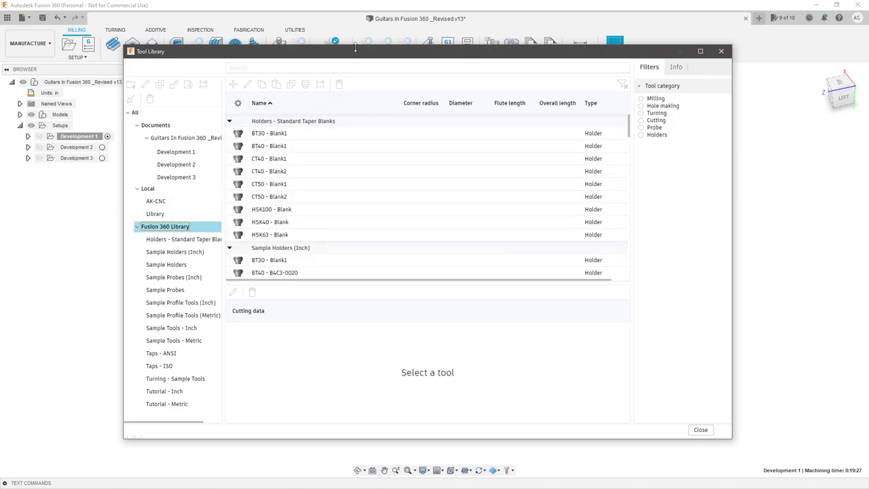
pyautogui.moveTo(370, 55); pyautogui.dragTo(476, 59)
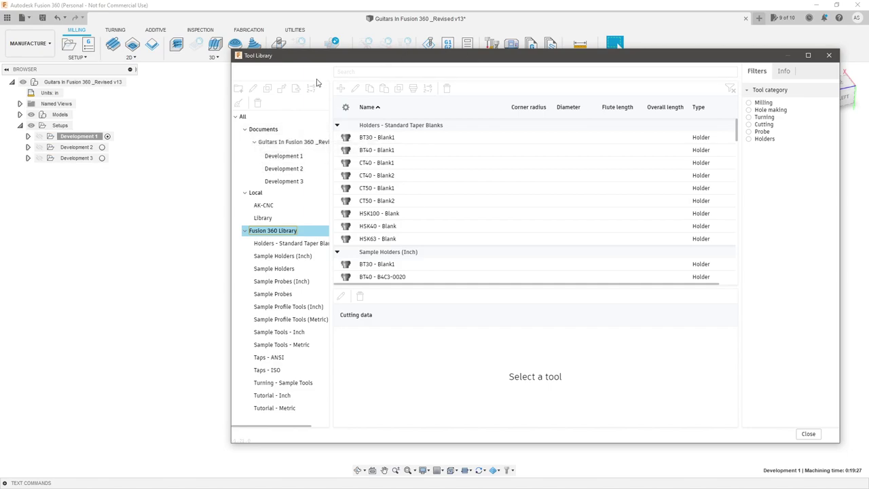
pyautogui.click(299, 133)
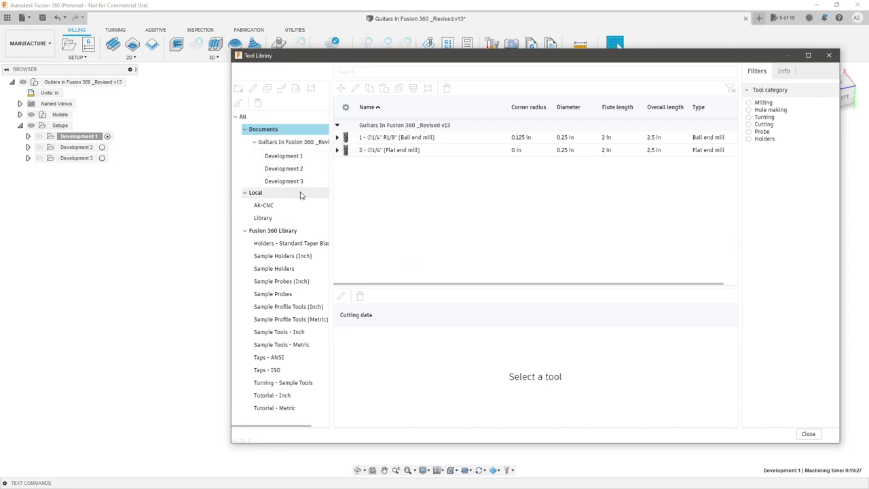
pyautogui.click(301, 195)
pyautogui.click(296, 231)
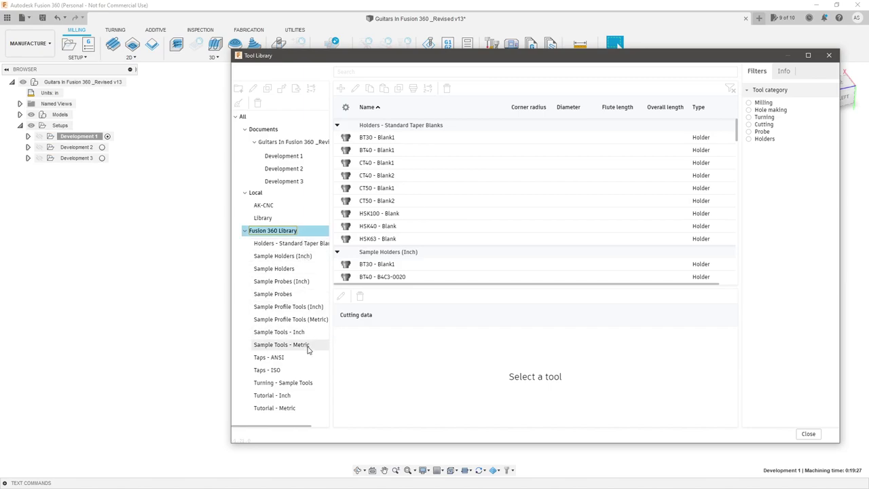
pyautogui.click(285, 197)
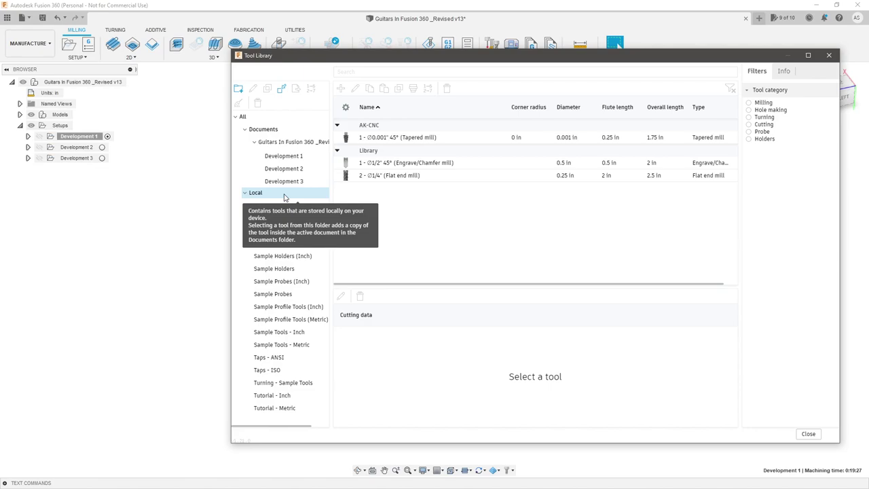
# Compare the tools in the Local and Documents collections, and select the local tool library named Library.
pyautogui.click(284, 196)
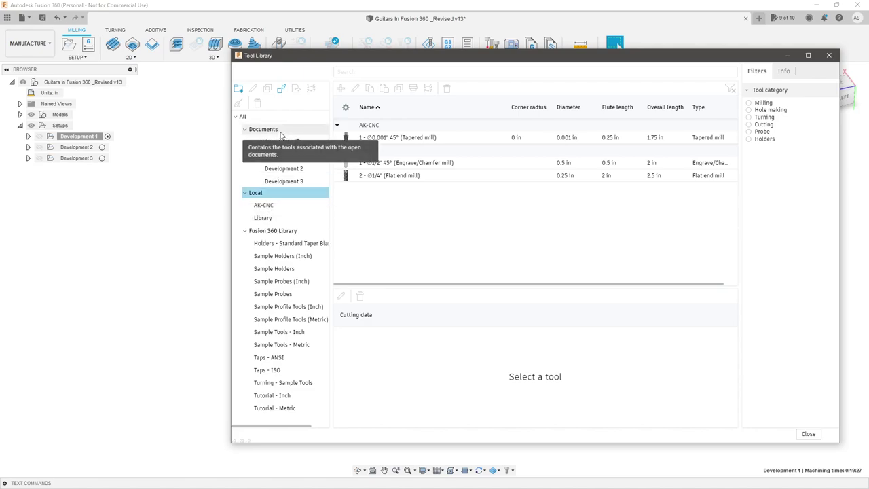
pyautogui.click(280, 132)
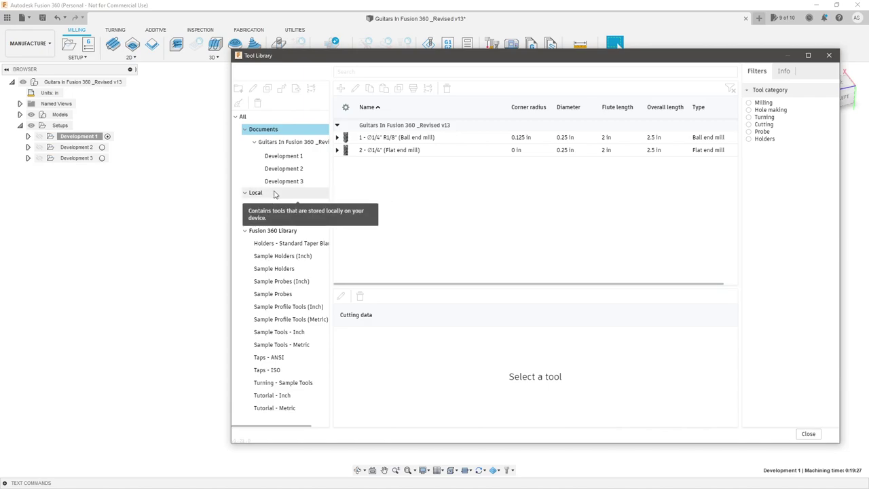
pyautogui.click(311, 194)
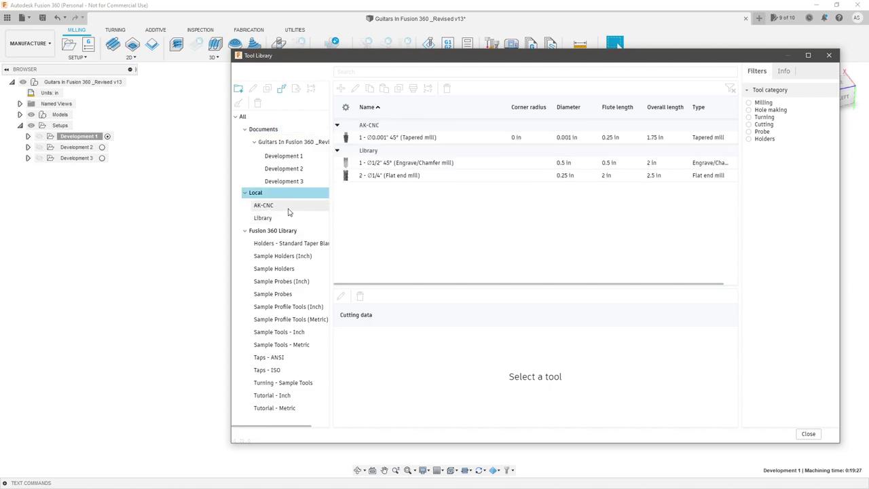
pyautogui.click(288, 217)
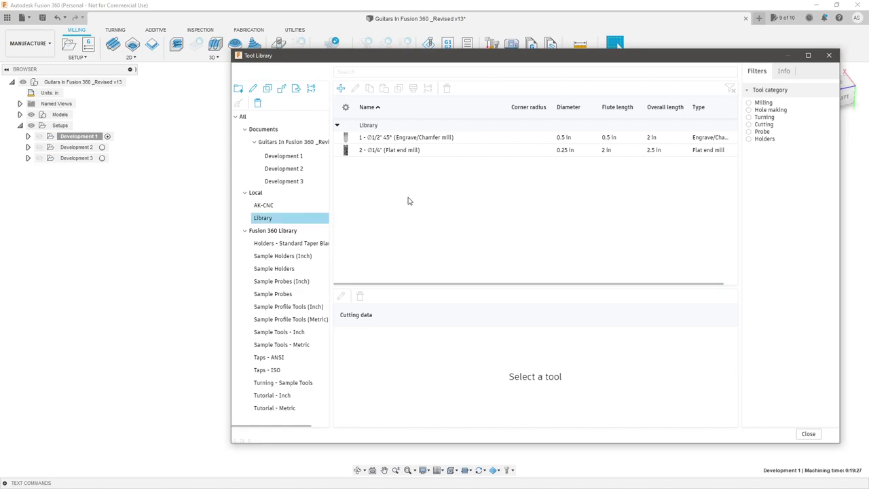
pyautogui.click(342, 93)
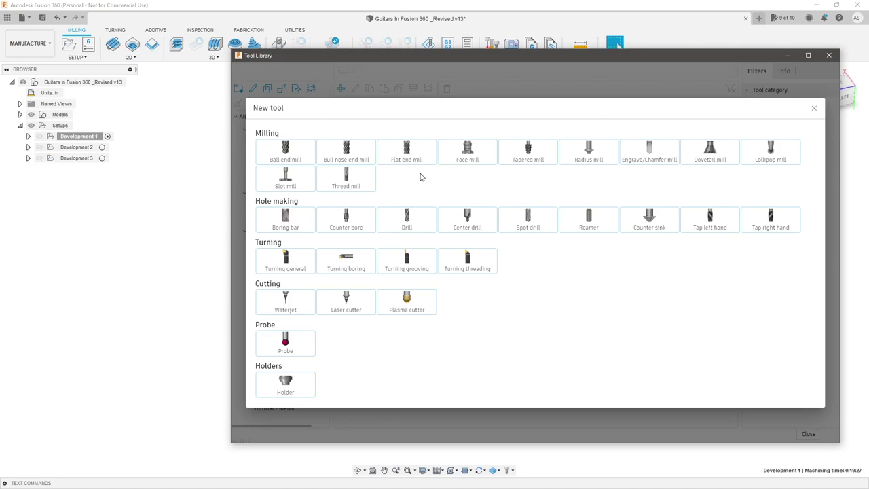
pyautogui.click(412, 161)
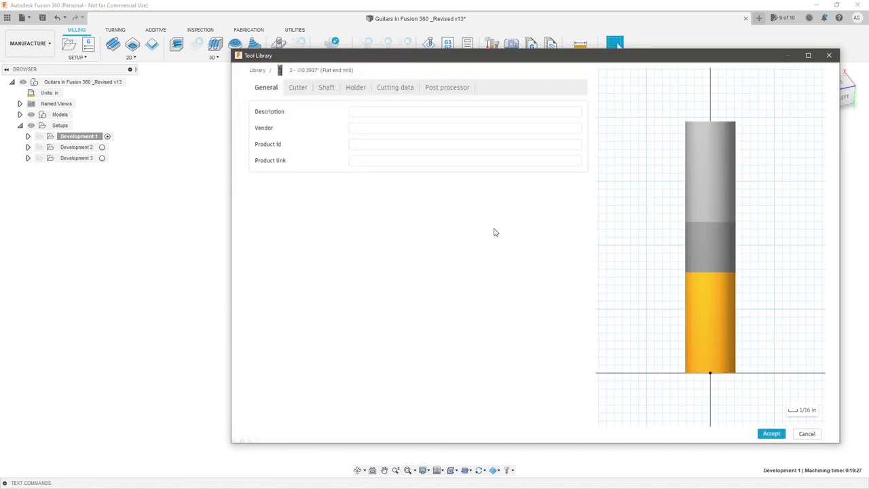
pyautogui.click(394, 111)
pyautogui.click(393, 129)
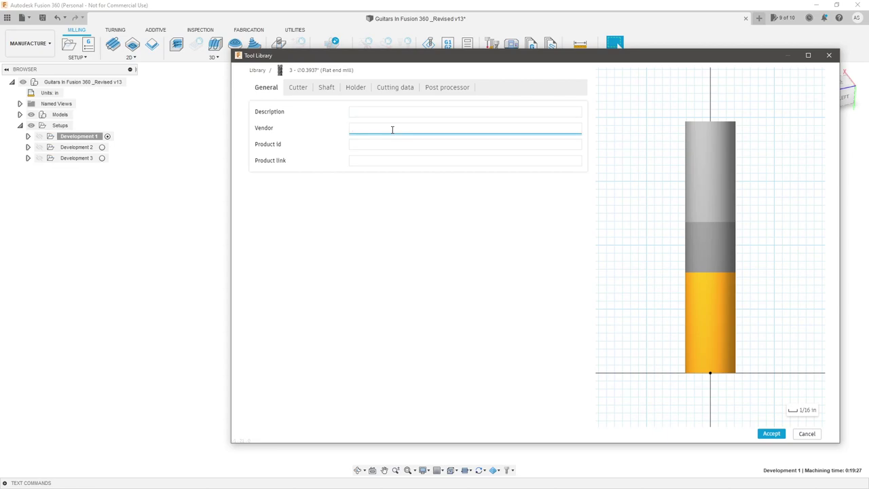
pyautogui.click(392, 145)
pyautogui.click(396, 163)
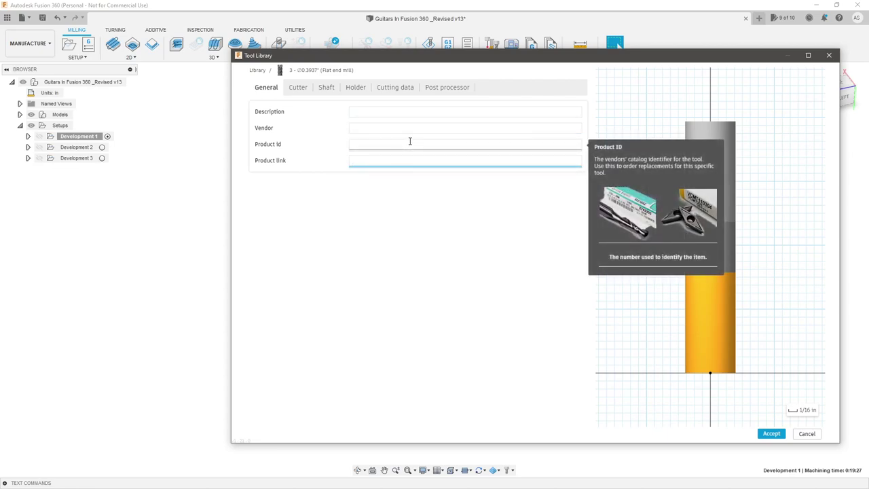
pyautogui.click(299, 88)
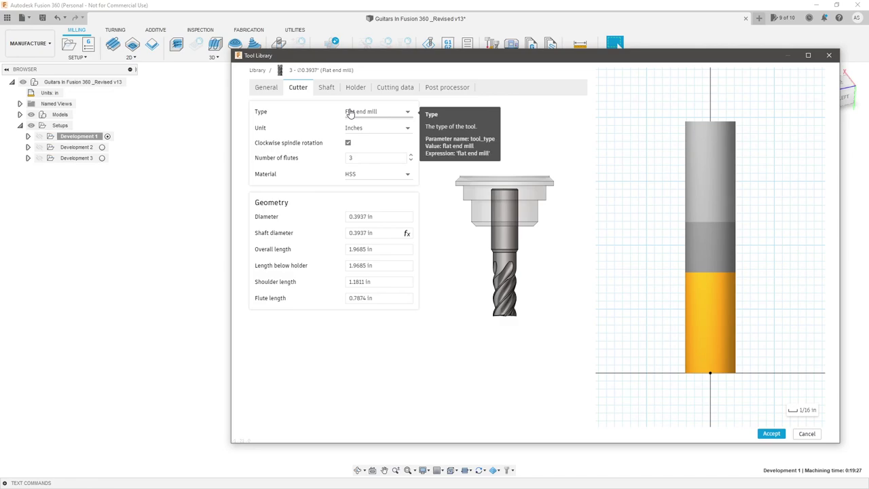
pyautogui.click(361, 115)
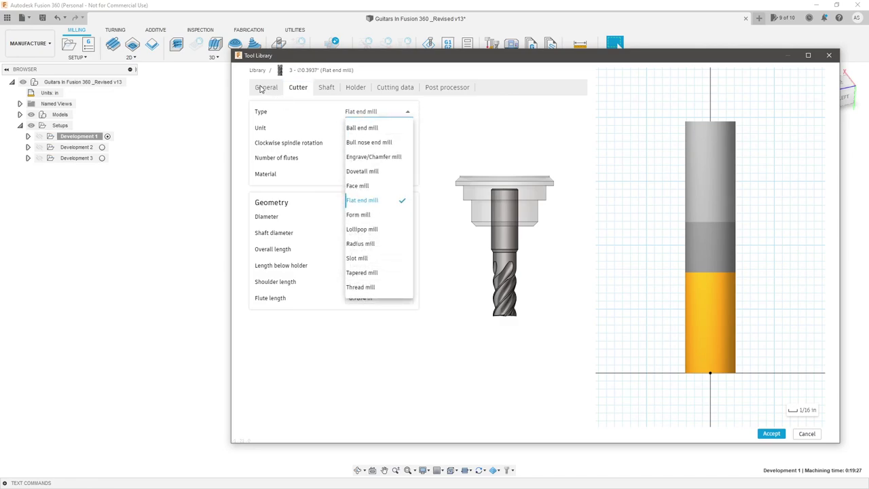
pyautogui.click(573, 249)
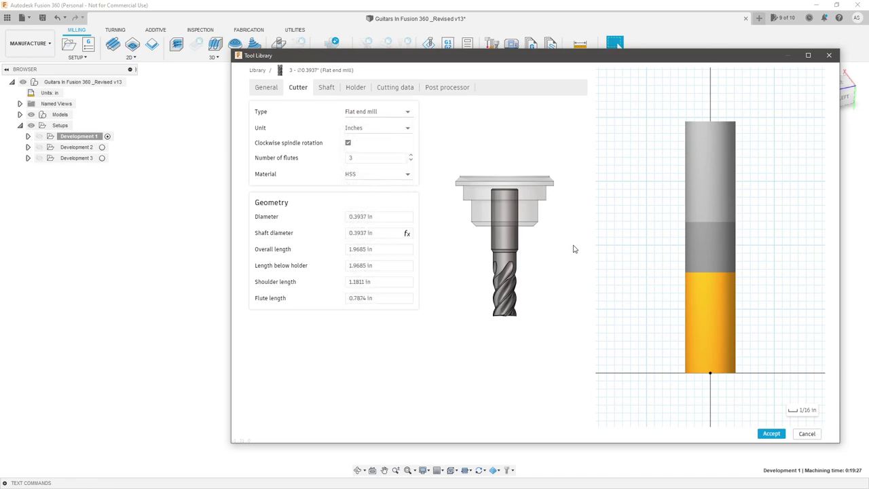
pyautogui.click(805, 435)
# Start a new flat end mill in the local library, with Flat end mill as cutter type and Inches as unit.
pyautogui.click(331, 88)
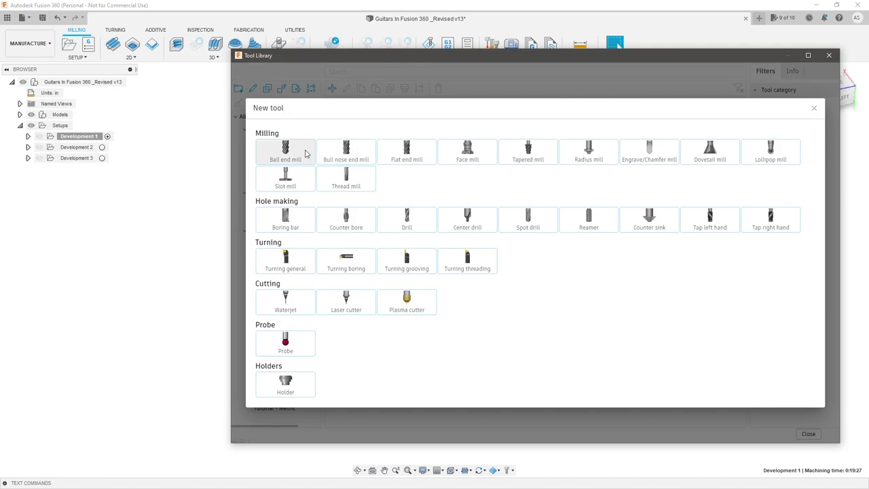
pyautogui.click(402, 152)
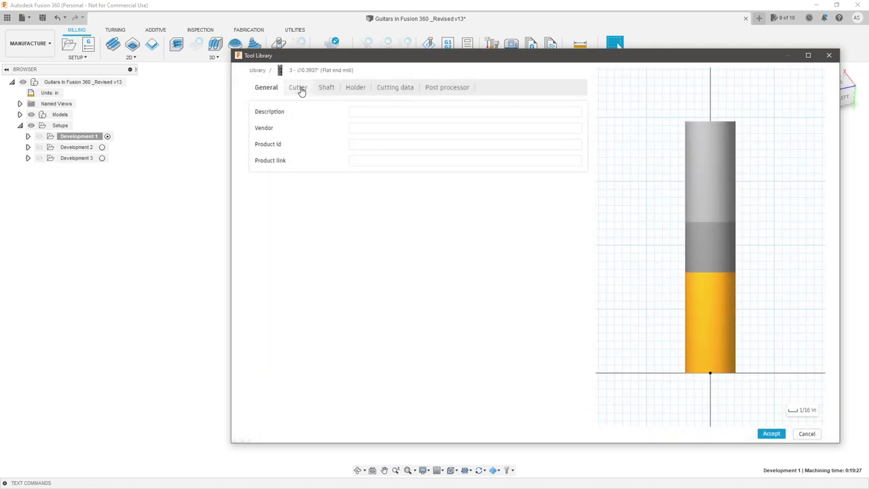
pyautogui.click(298, 88)
pyautogui.click(379, 112)
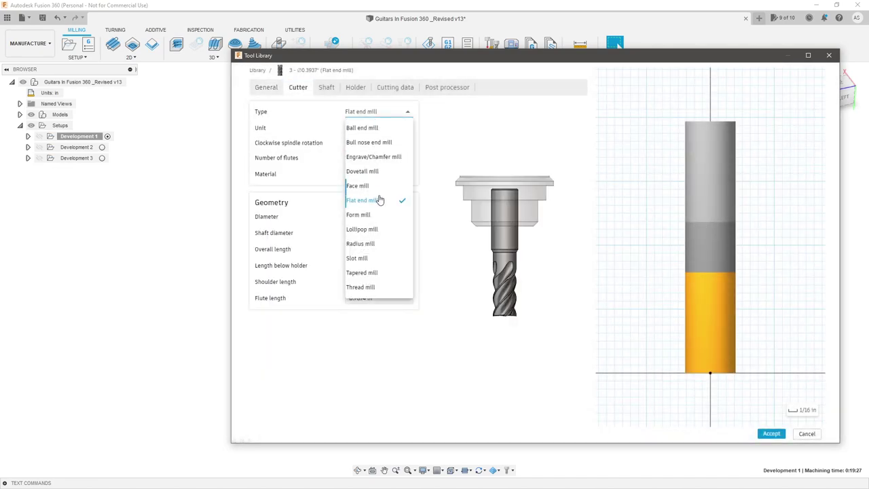
pyautogui.click(381, 200)
pyautogui.click(384, 129)
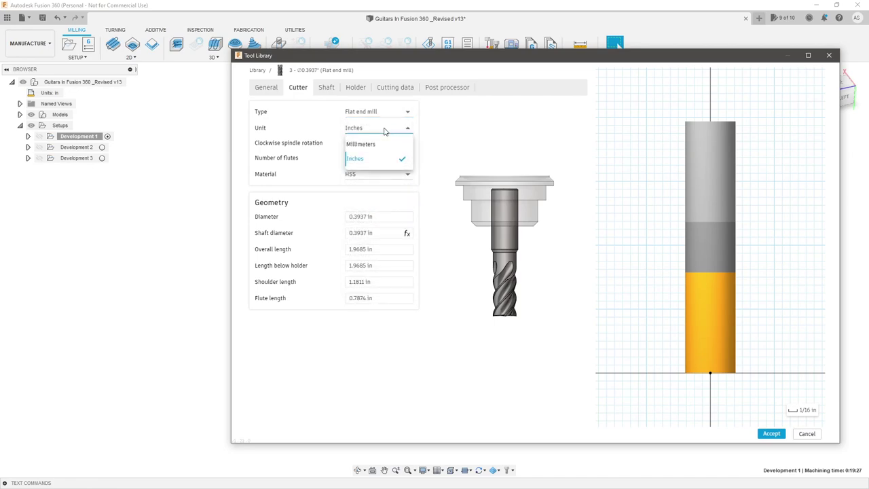
pyautogui.click(384, 131)
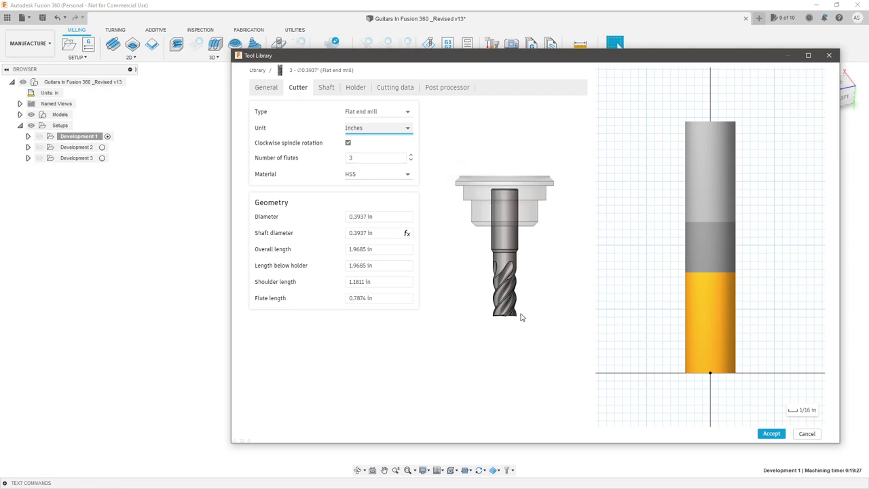
# Set the end mill's number of flutes to 2 and its material to Carbide.
pyautogui.click(366, 158)
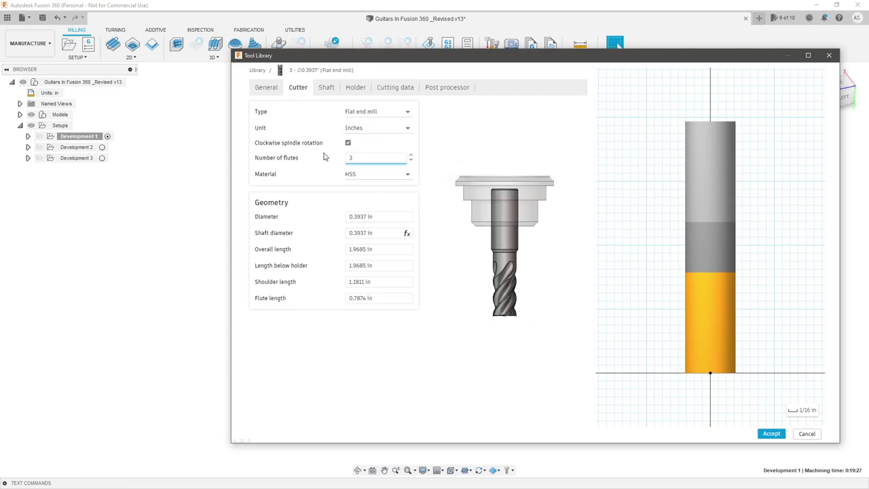
pyautogui.press('BackSpace')
pyautogui.write('2')
pyautogui.click(373, 175)
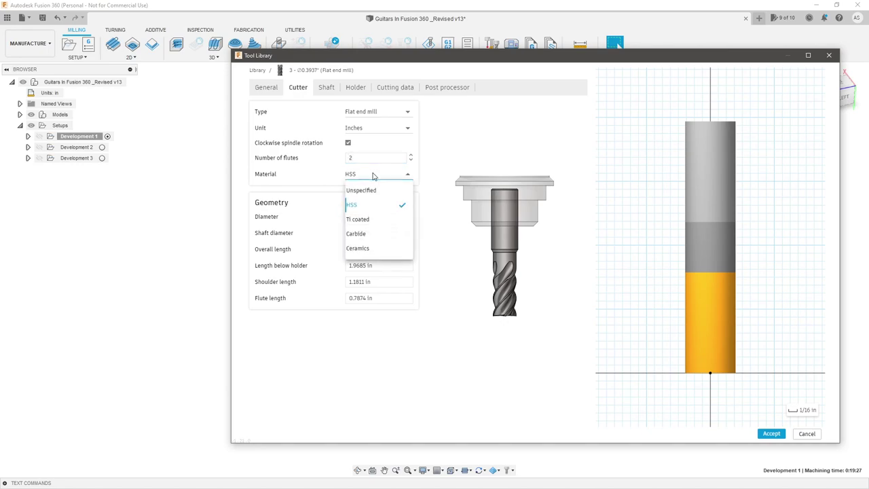
pyautogui.click(375, 234)
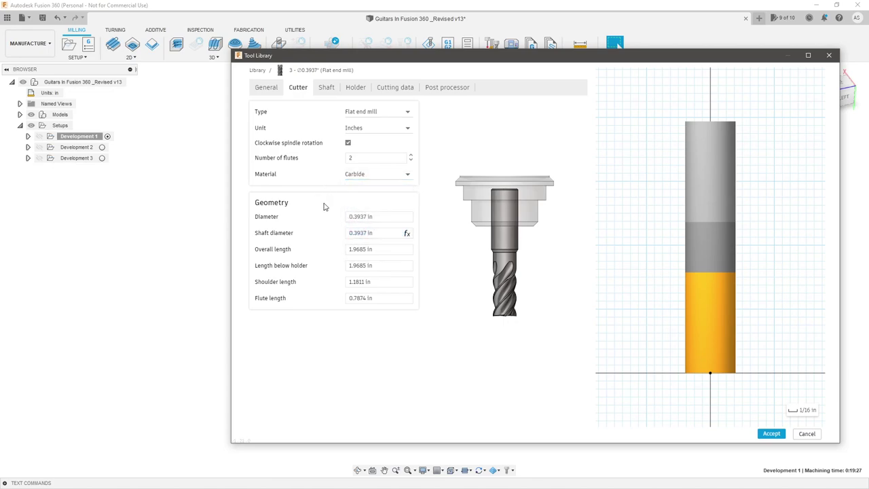
# Set the end mill's cutting diameter to 0.25 in.
pyautogui.click(386, 218)
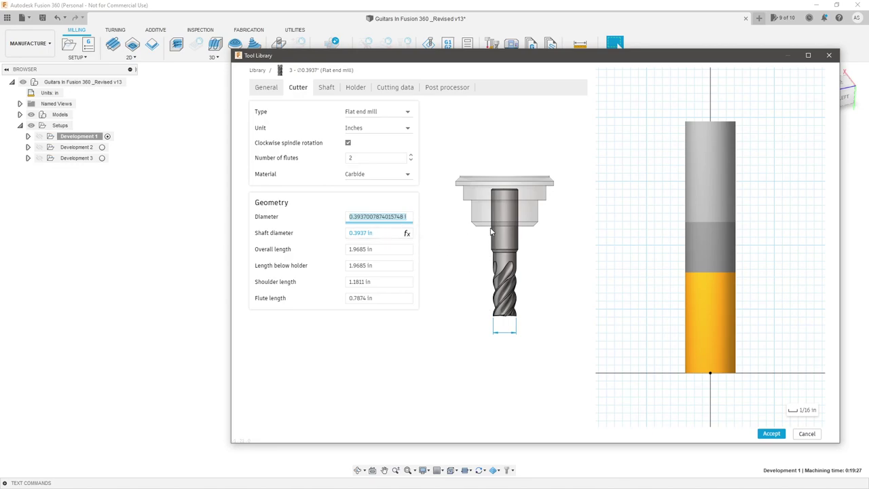
pyautogui.write('.25')
pyautogui.click(401, 248)
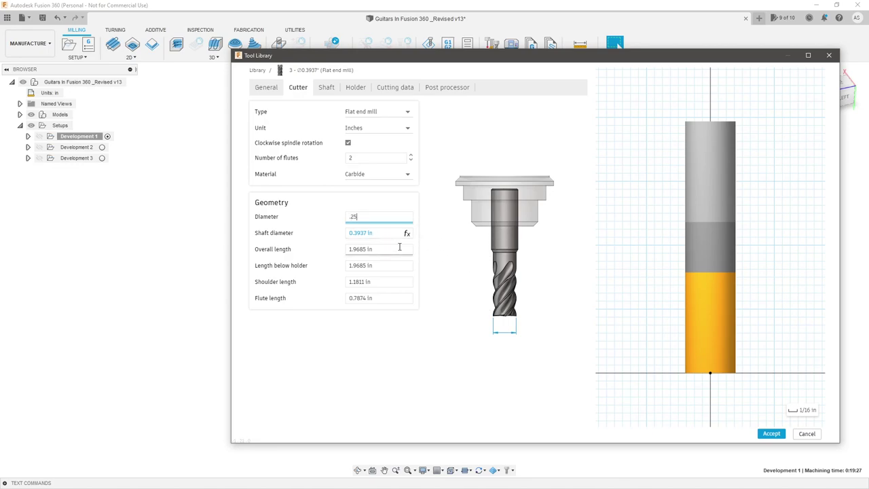
# Try shaft diameters of 0.125 in and 0.5 in to compare the shaft with the cutting diameter in the preview.
pyautogui.click(373, 233)
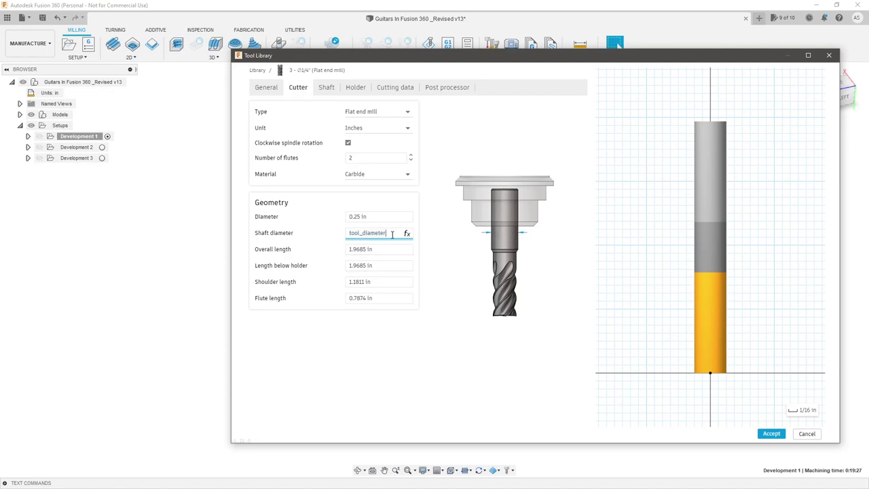
pyautogui.write('.125')
pyautogui.click(364, 217)
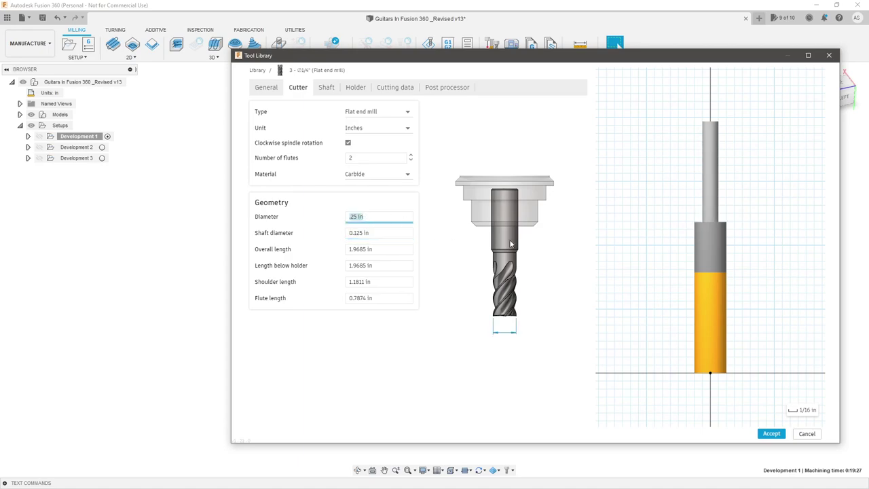
pyautogui.click(388, 234)
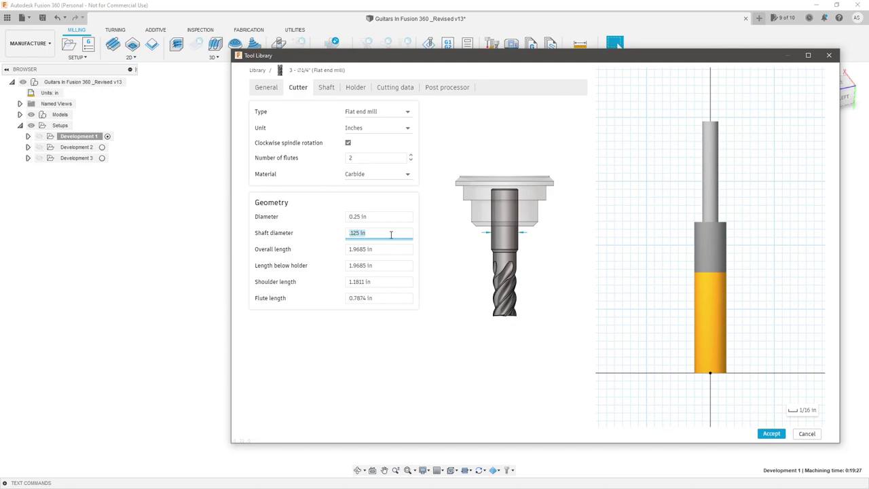
pyautogui.write('.5')
pyautogui.click(391, 217)
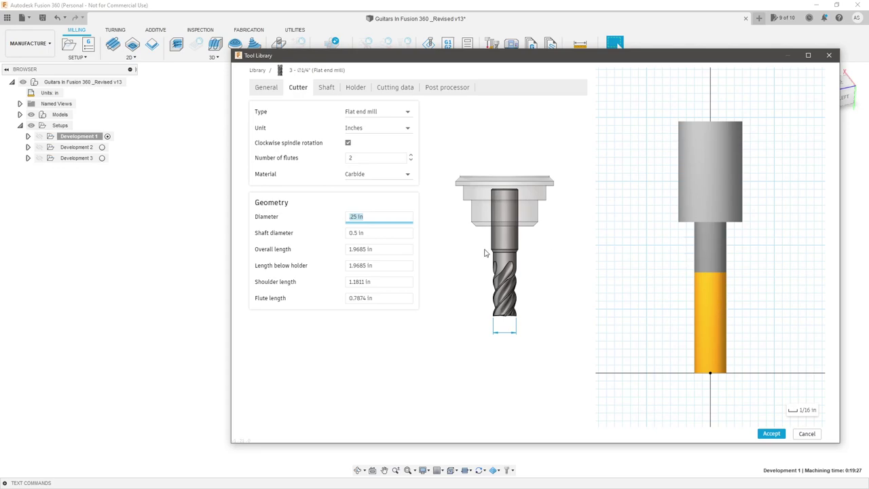
# Set the end mill's shaft diameter to 0.25 in.
pyautogui.click(409, 233)
pyautogui.write('.25')
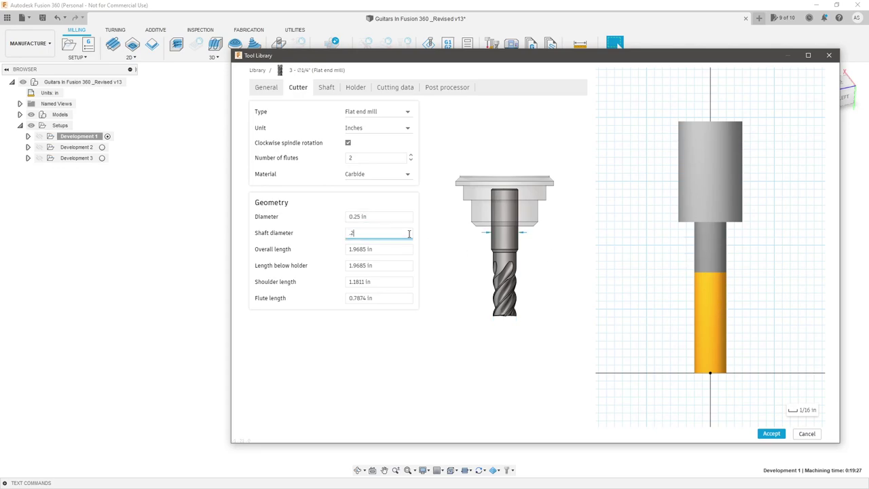
pyautogui.click(388, 216)
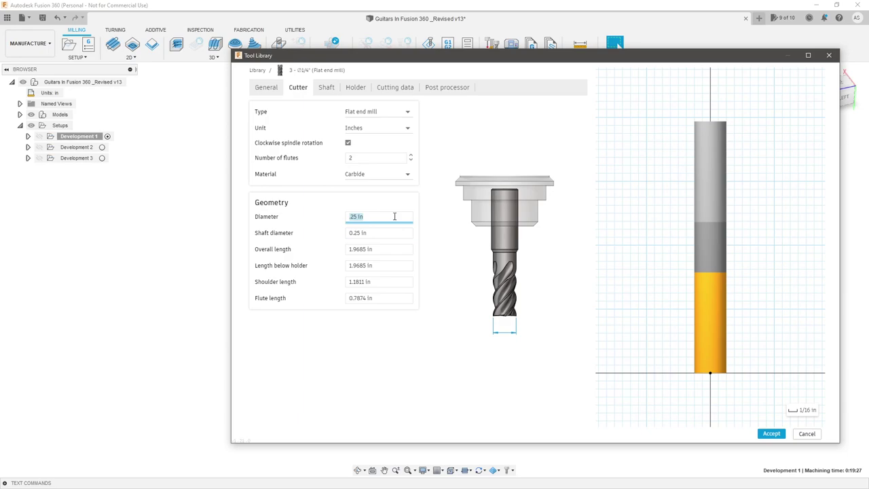
# Set the end mill's overall length to 2 in and its length below holder to 1.5 in.
pyautogui.click(372, 249)
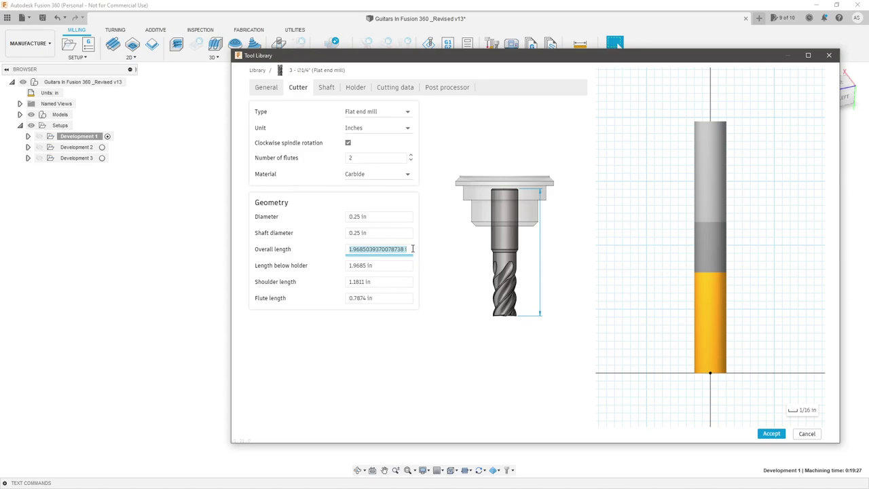
pyautogui.write('2')
pyautogui.click(400, 234)
pyautogui.click(356, 266)
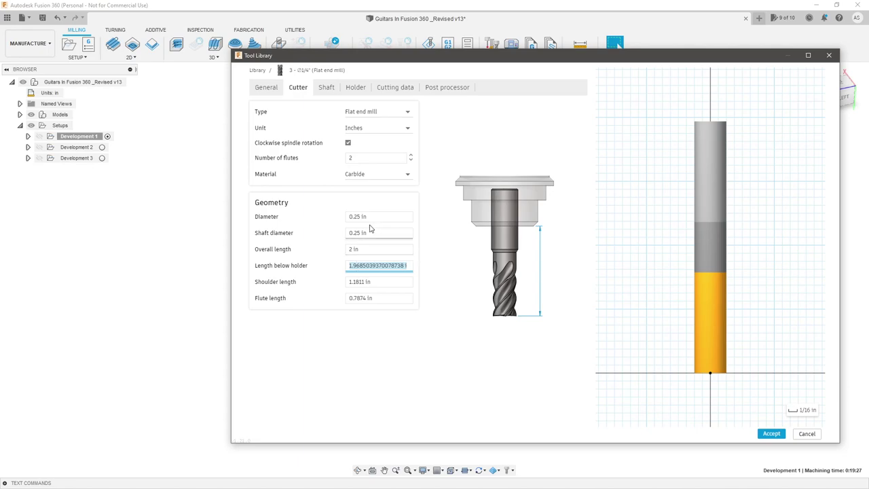
pyautogui.click(382, 250)
pyautogui.click(385, 264)
pyautogui.write('1.5')
# Set the end mill's shoulder length and flute length to 0.75 in each, and show its shaft settings.
pyautogui.click(384, 281)
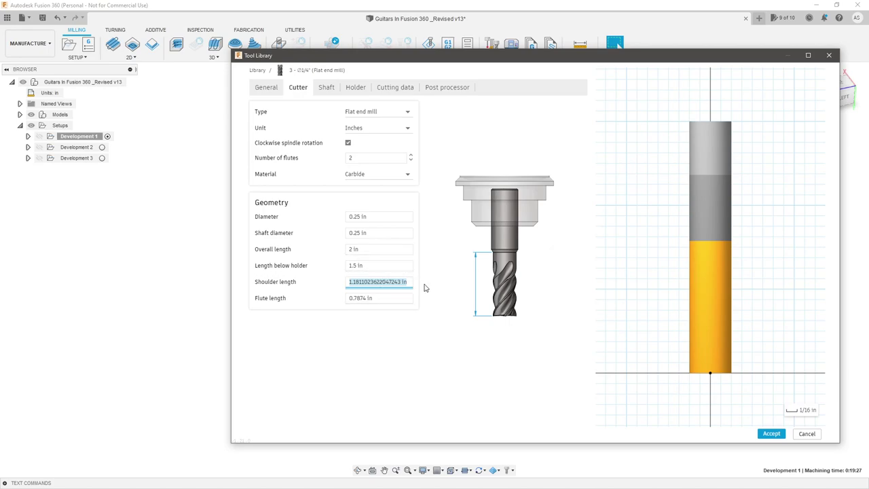
pyautogui.write('.75')
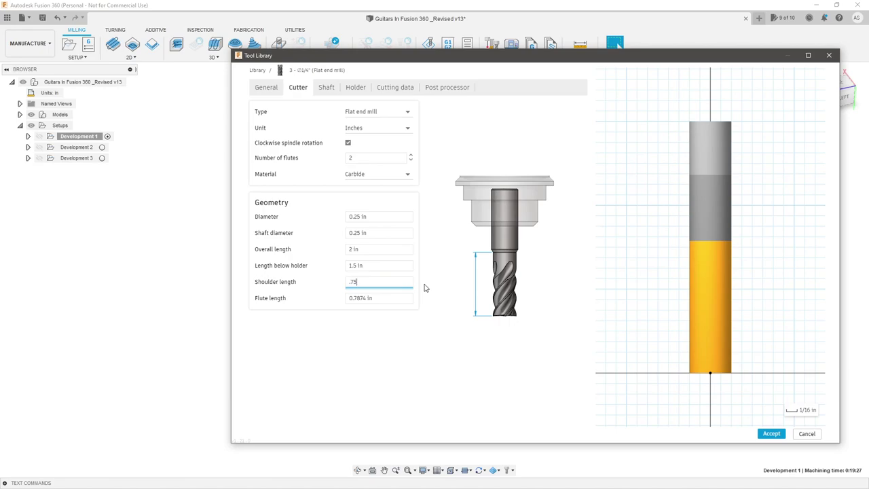
pyautogui.click(402, 297)
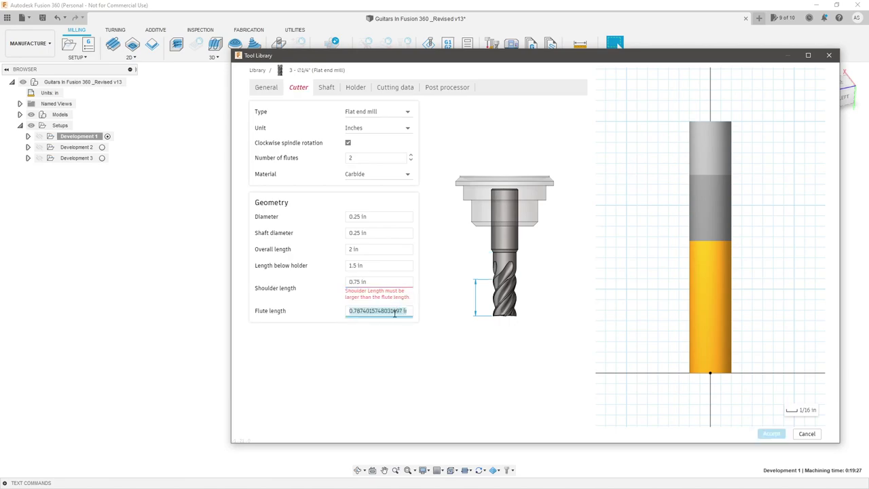
pyautogui.write('.75')
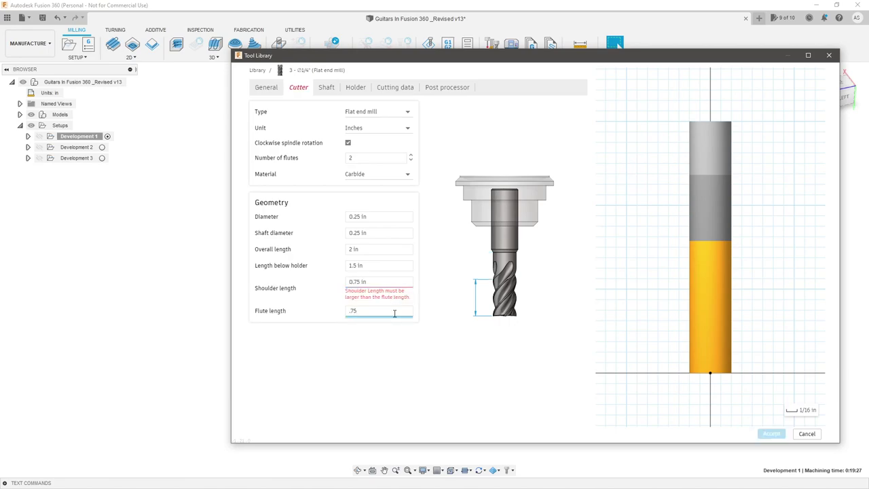
pyautogui.click(394, 265)
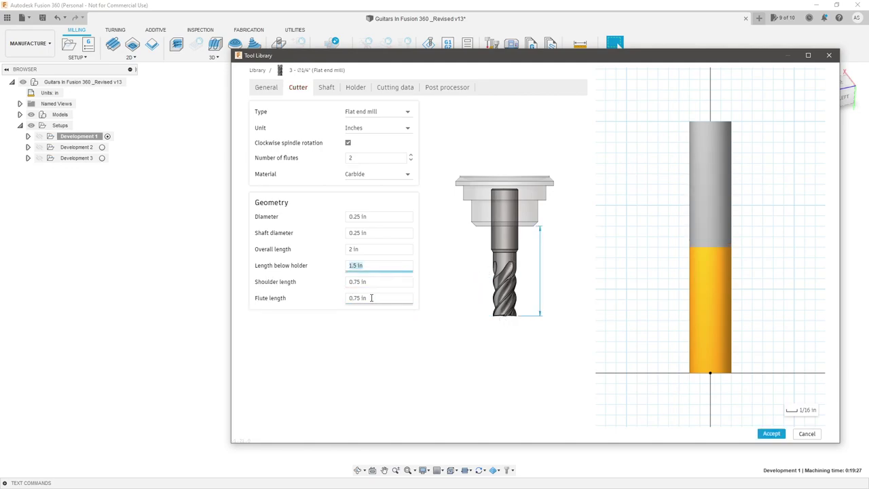
pyautogui.click(333, 92)
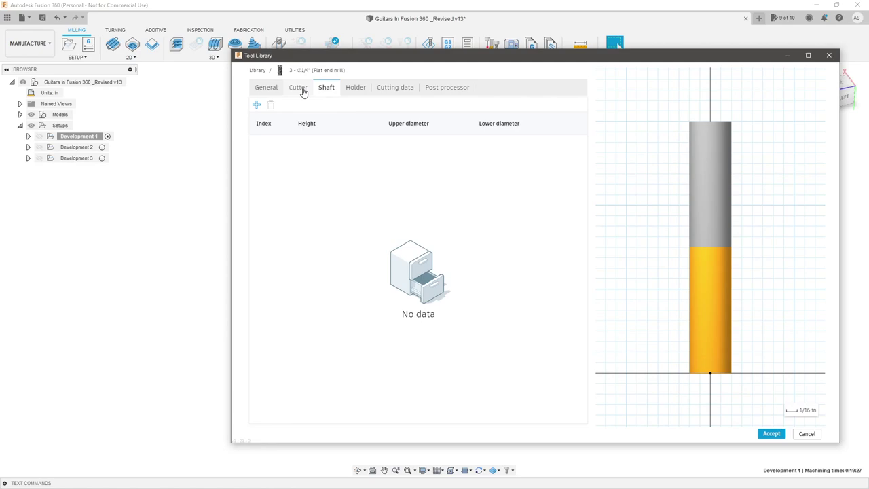
# Set the end mill's spindle speed and ramp spindle speed to 16000 rpm in its cutting data.
pyautogui.click(351, 91)
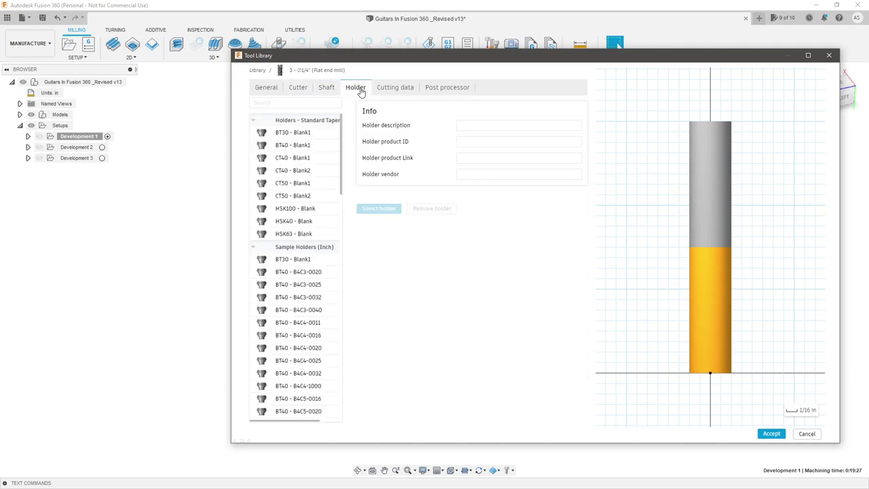
pyautogui.click(398, 91)
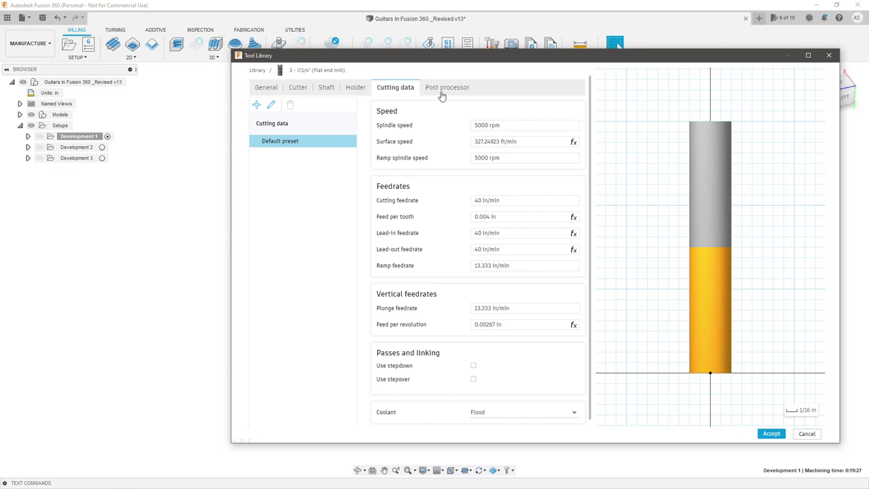
pyautogui.click(486, 124)
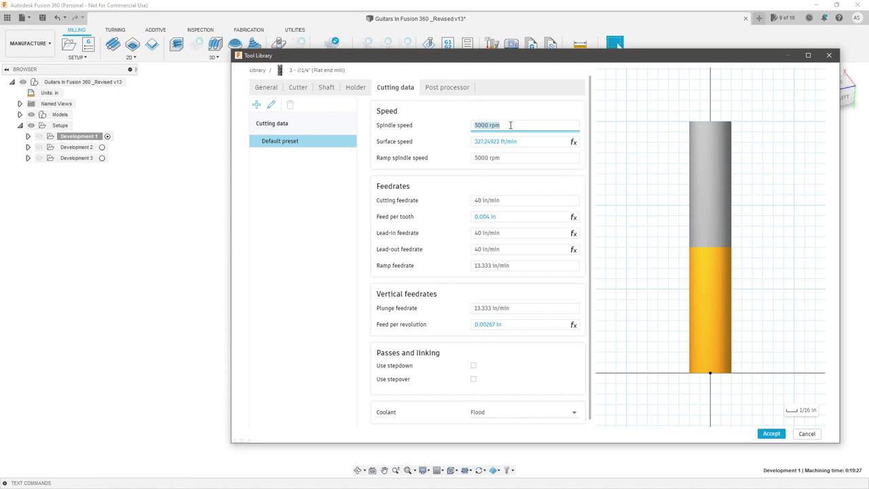
pyautogui.write('16000')
pyautogui.press('Tab')
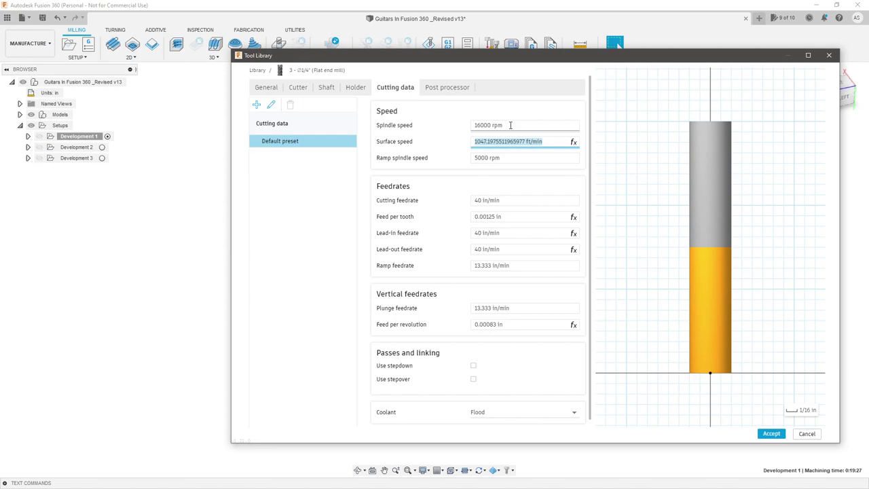
pyautogui.click(523, 160)
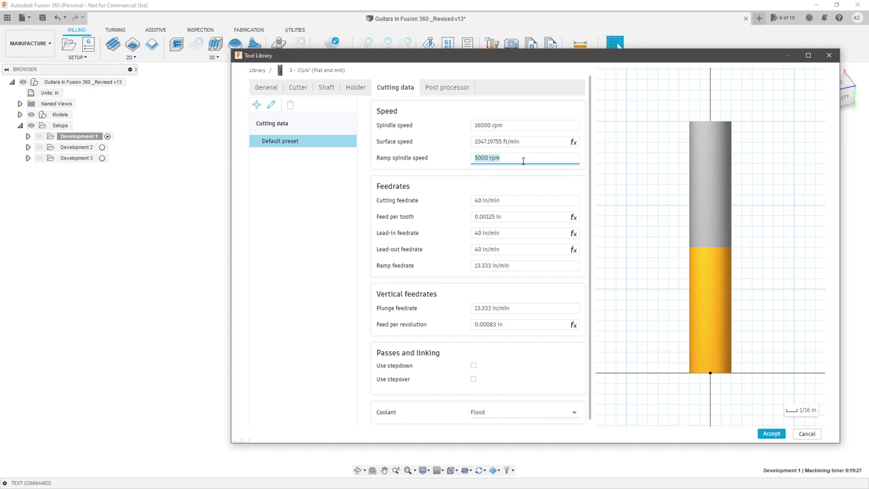
pyautogui.write('16000')
pyautogui.press('Tab')
# Set the end mill's cutting feedrate to 75 in/min.
pyautogui.click(505, 198)
pyautogui.moveTo(513, 198); pyautogui.dragTo(459, 202)
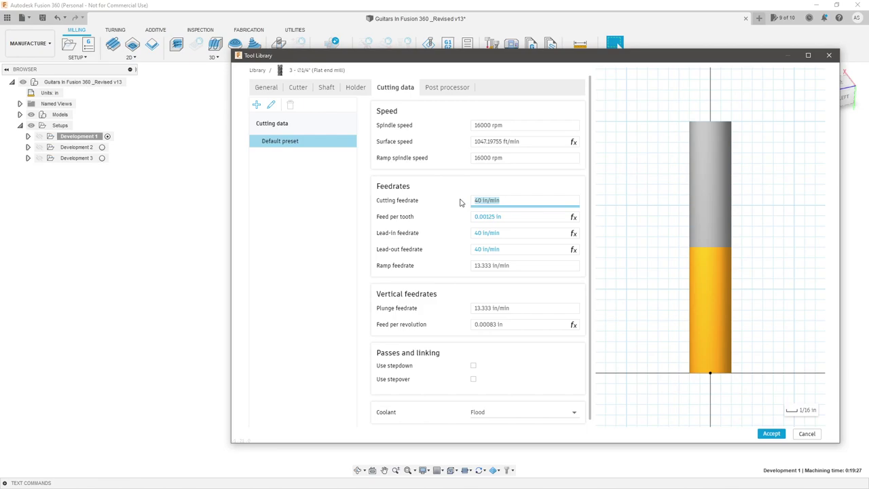
pyautogui.write('75 in/min')
pyautogui.press('Tab')
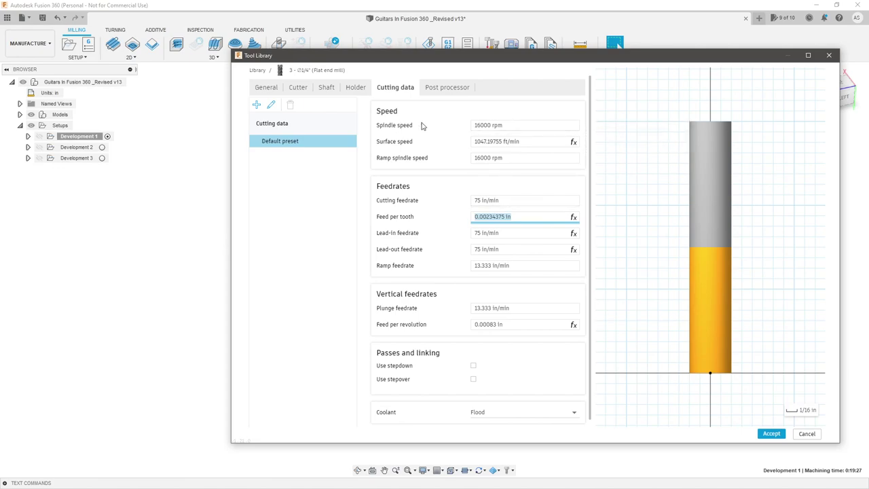
# Set the end mill's cutting feedrate to 90 in/min.
pyautogui.click(490, 199)
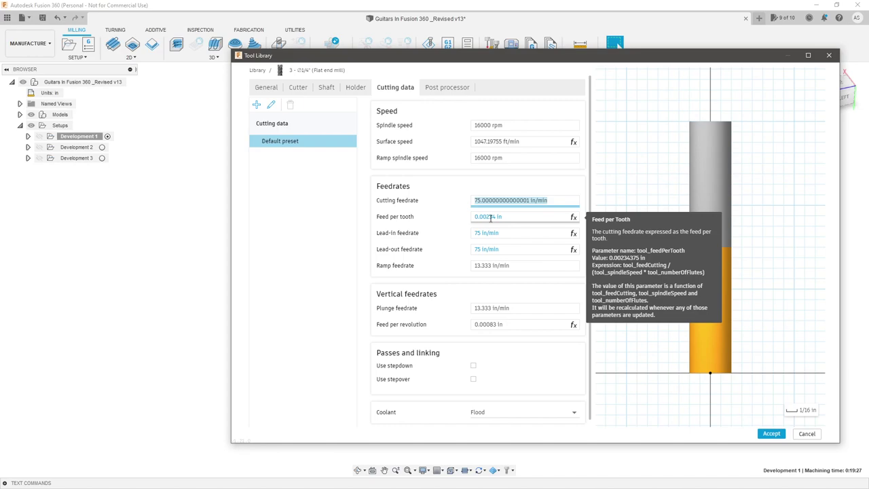
pyautogui.click(477, 200)
pyautogui.press('BackSpace')
pyautogui.press('BackSpace')
pyautogui.write('90')
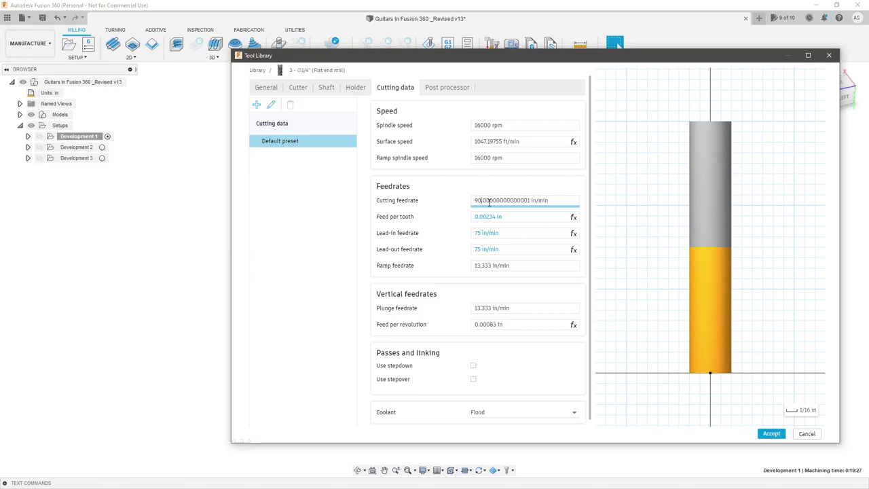
pyautogui.press('Tab')
pyautogui.click(516, 200)
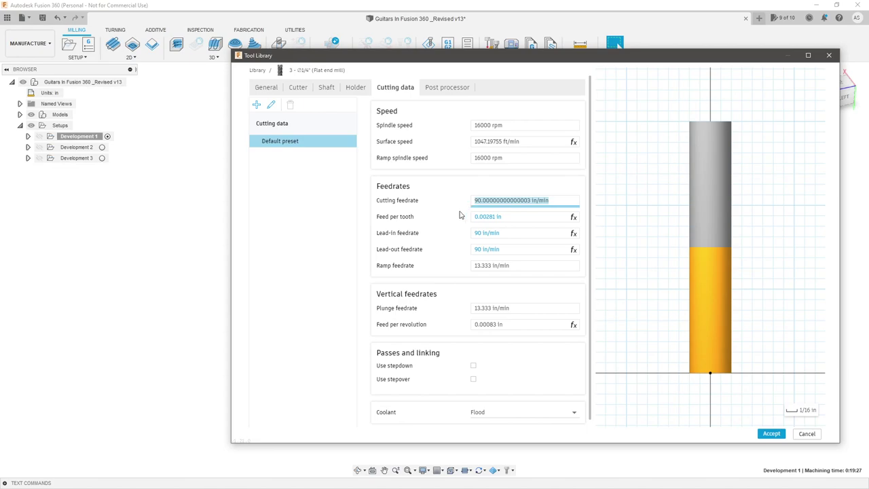
# Set the ramp feedrate to 40 in/min and check the lead-in and lead-out feedrate expressions.
pyautogui.click(527, 266)
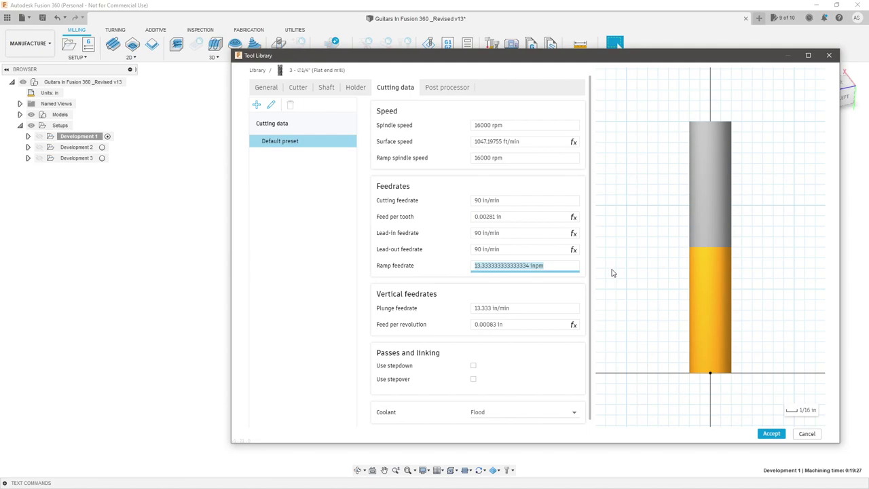
pyautogui.write('40')
pyautogui.press('Tab')
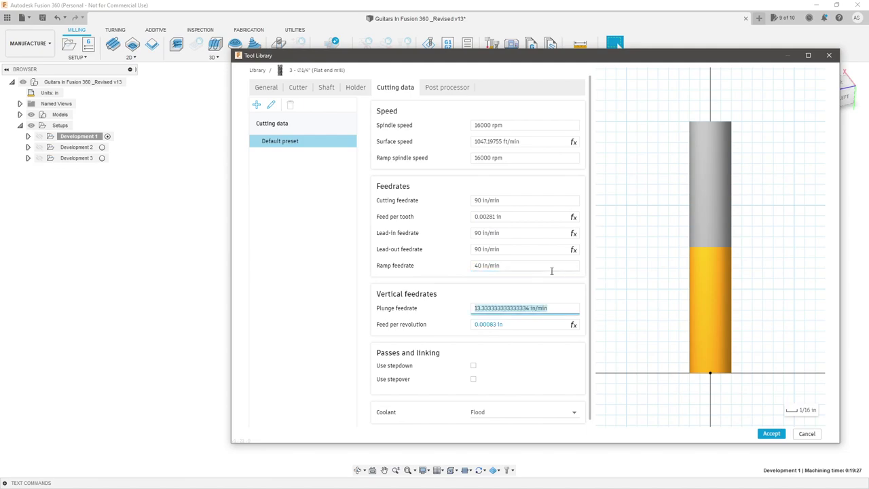
pyautogui.click(504, 232)
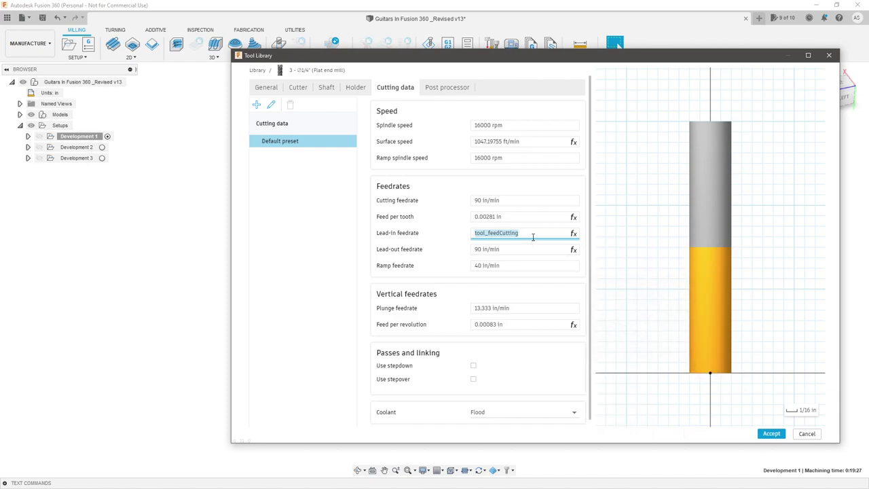
pyautogui.click(509, 249)
pyautogui.click(446, 252)
# Set the end mill's plunge feedrate to 30 in/min.
pyautogui.click(518, 308)
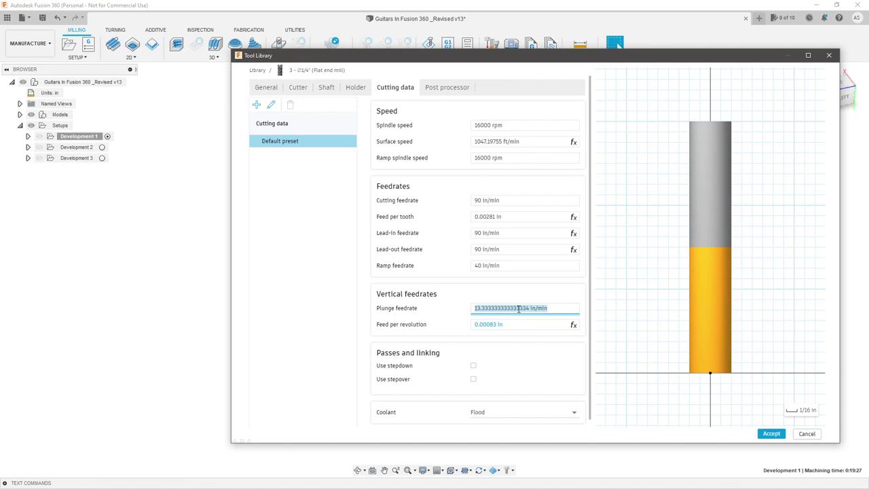
pyautogui.write('30 in/min')
pyautogui.press('Tab')
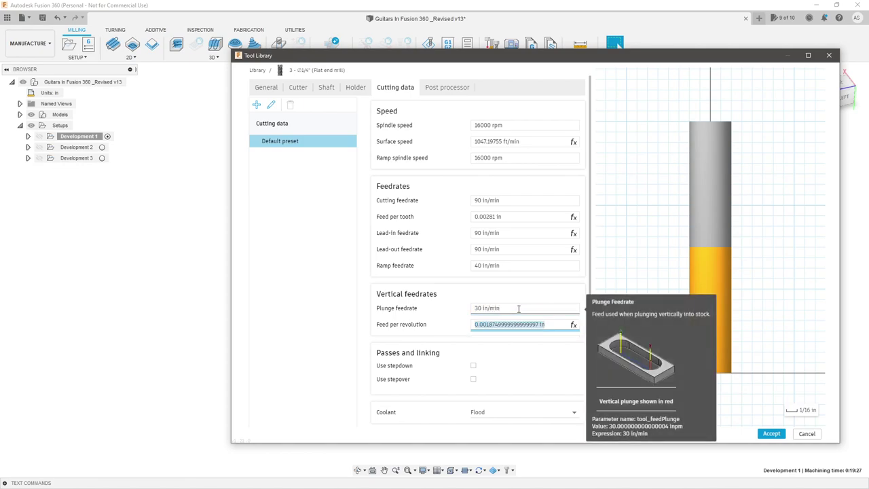
pyautogui.click(442, 328)
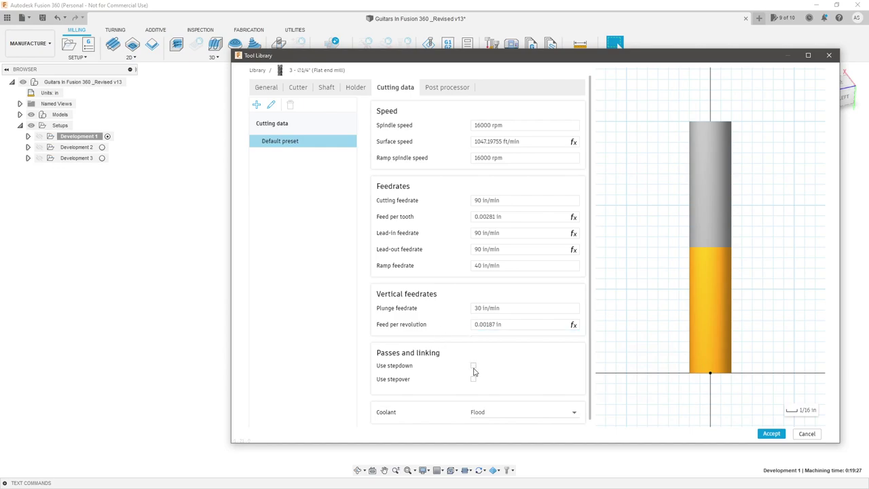
pyautogui.click(474, 367)
pyautogui.scroll(-1, 506, 355)
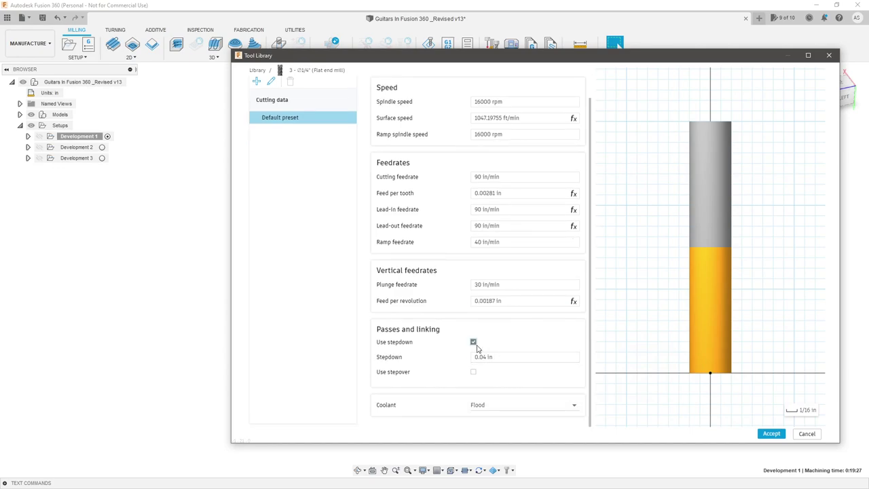
pyautogui.click(473, 343)
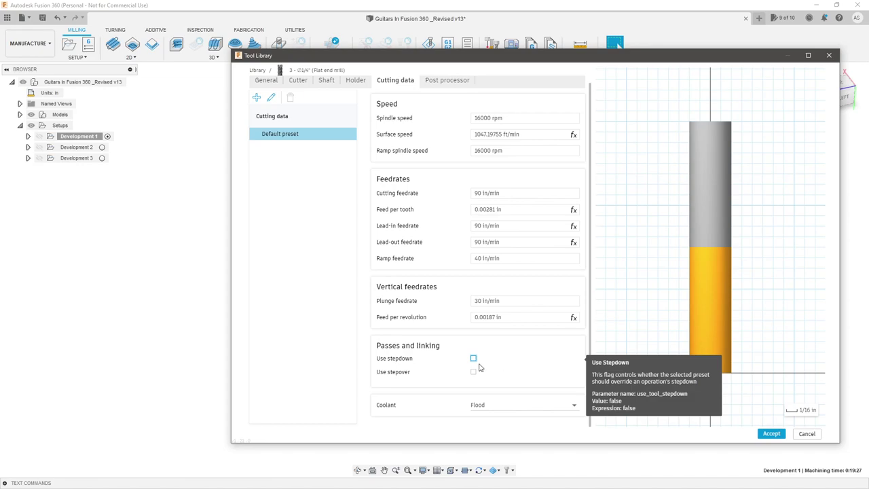
# Set the coolant of the default cutting preset to Disabled.
pyautogui.click(504, 406)
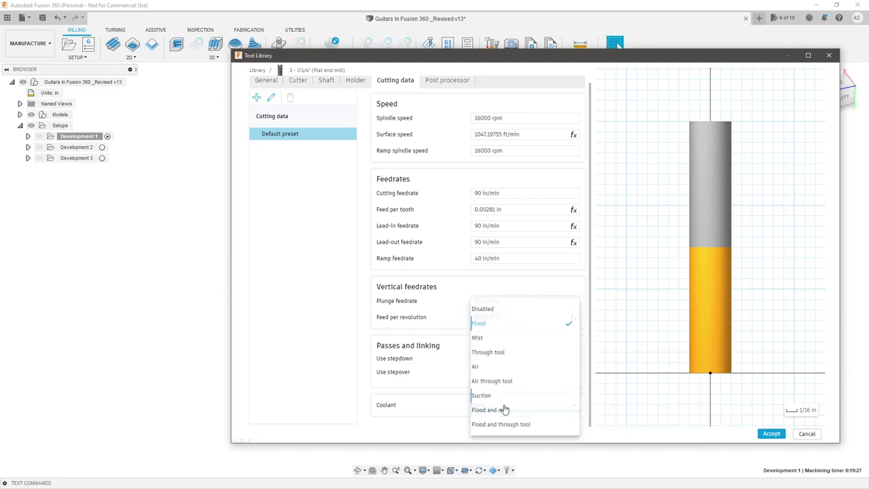
pyautogui.click(485, 311)
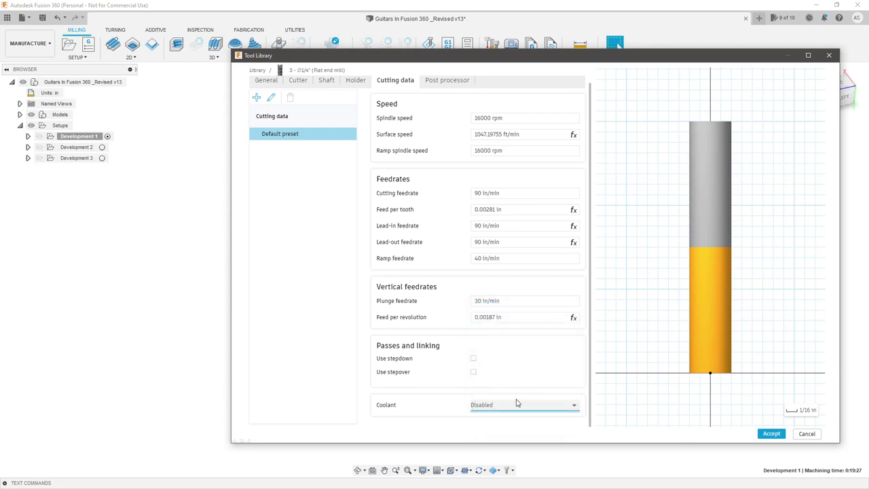
pyautogui.click(515, 404)
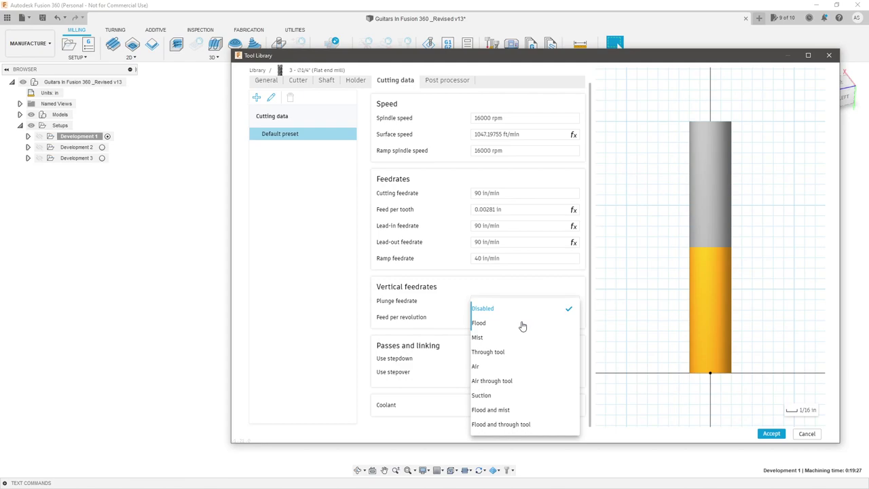
pyautogui.click(508, 287)
# Review the end mill's post processor settings and cutting data, and save the tool to the library.
pyautogui.click(446, 84)
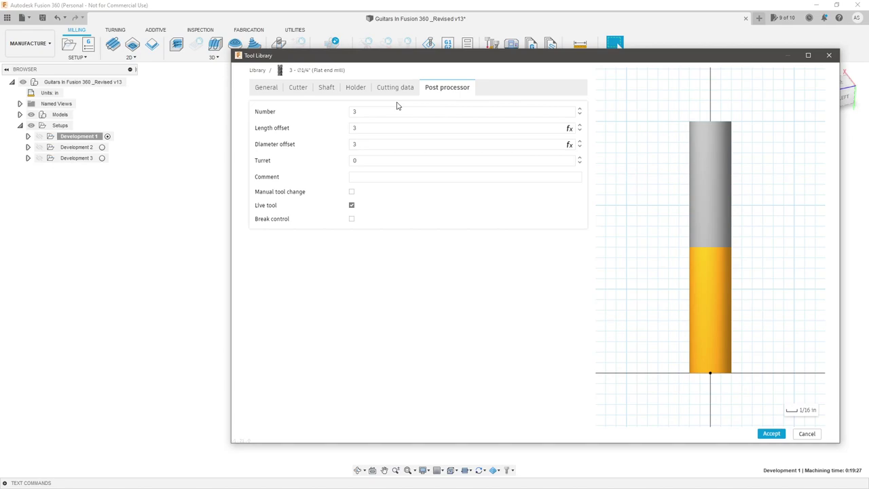
pyautogui.moveTo(397, 125)
pyautogui.moveTo(513, 61); pyautogui.dragTo(505, 67)
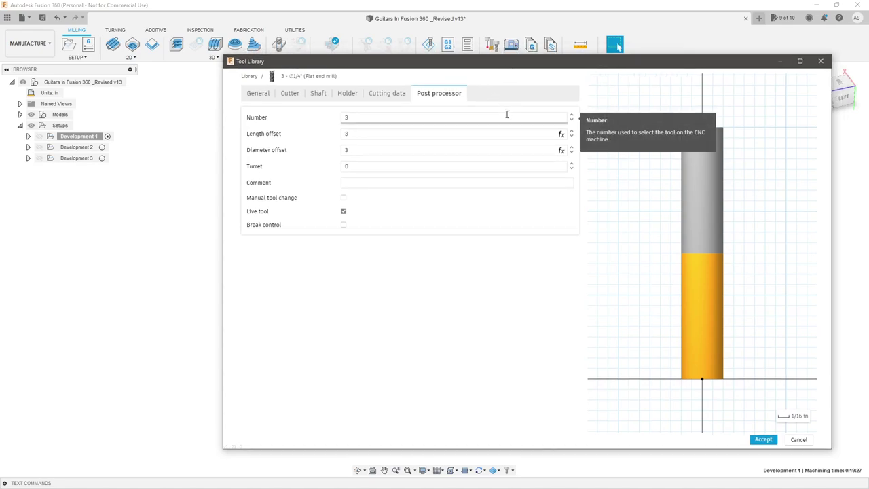
pyautogui.click(400, 95)
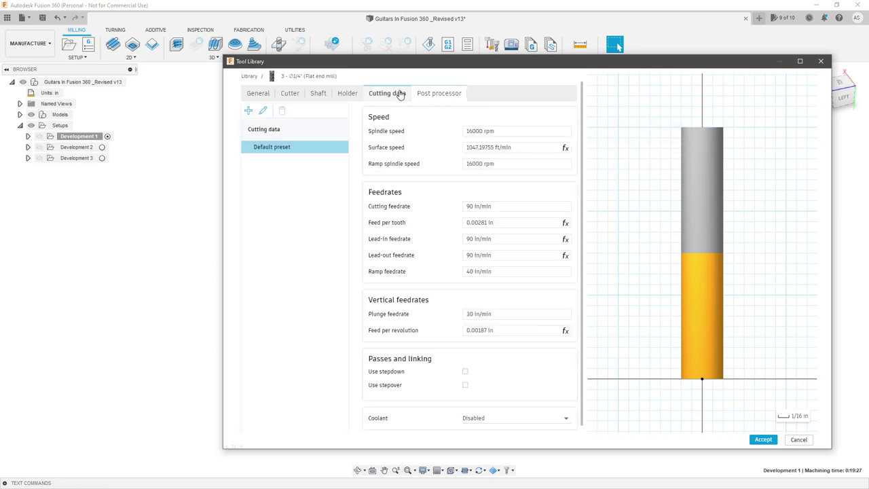
pyautogui.click(764, 439)
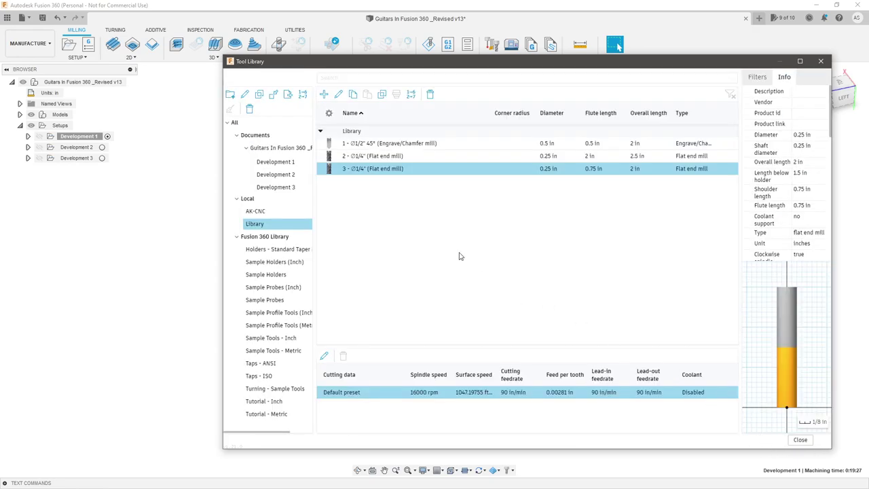
# Give the 0.75 in flute length end mill the description "Guitars 1/4 Flat" and save it.
pyautogui.rightClick(382, 173)
pyautogui.click(406, 176)
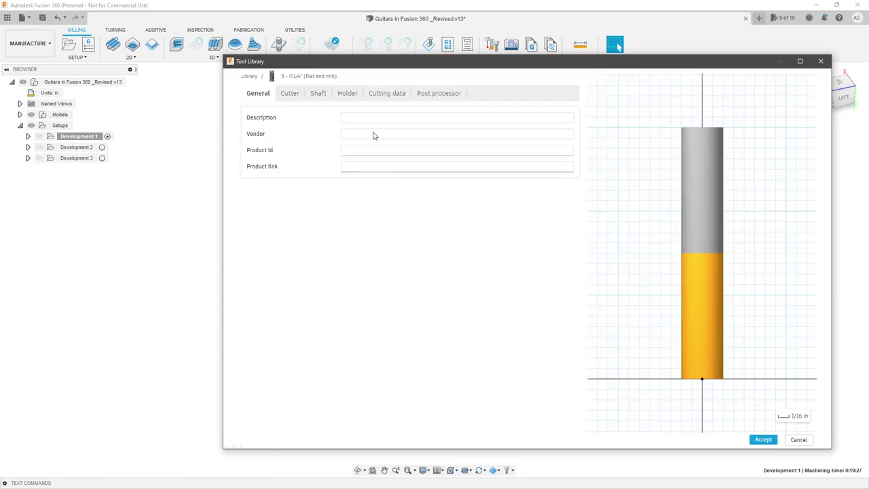
pyautogui.click(360, 117)
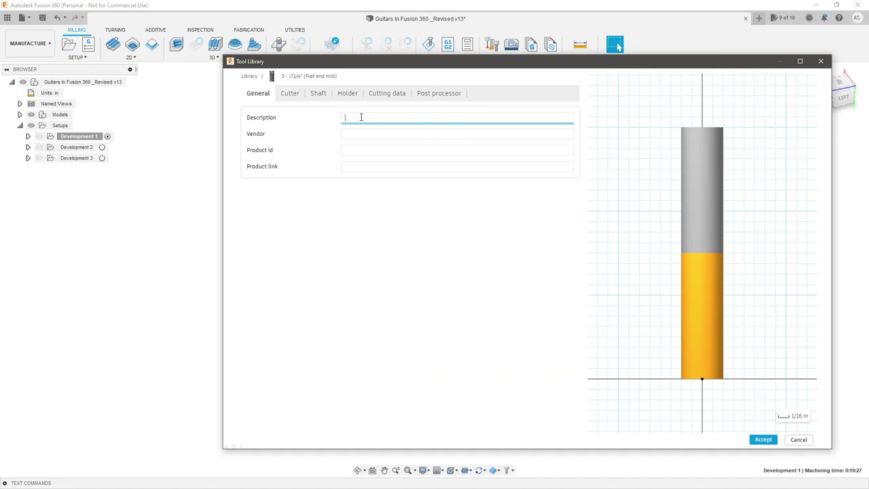
pyautogui.write('Guitars 1/4 Flat')
pyautogui.click(361, 117)
pyautogui.write('s')
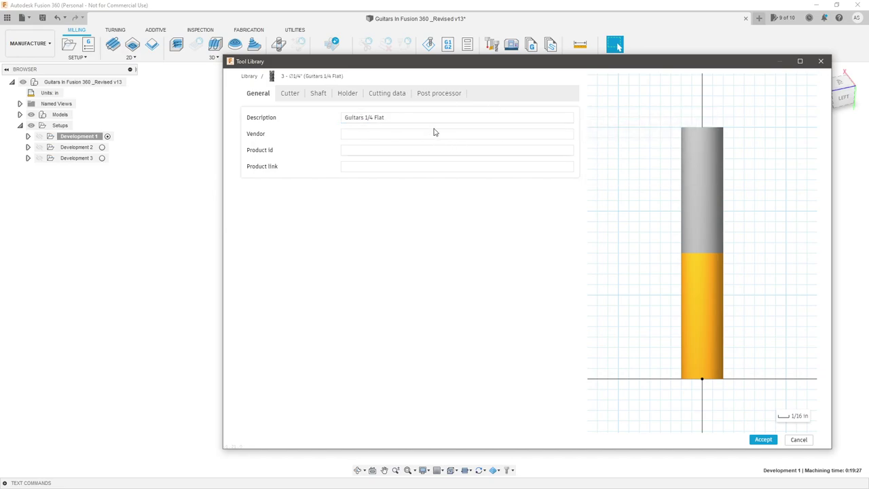
pyautogui.click(764, 440)
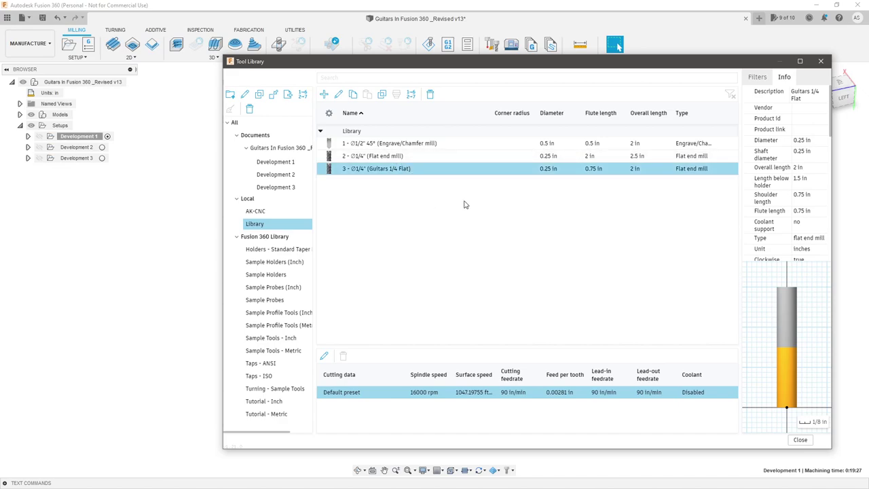
# Create another flat end mill in the local library with 2 flutes and carbide as its material.
pyautogui.click(324, 97)
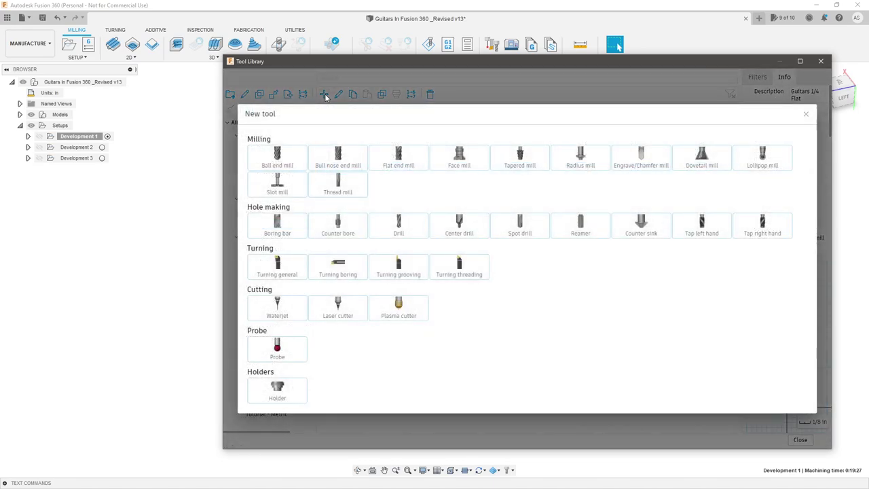
pyautogui.click(405, 166)
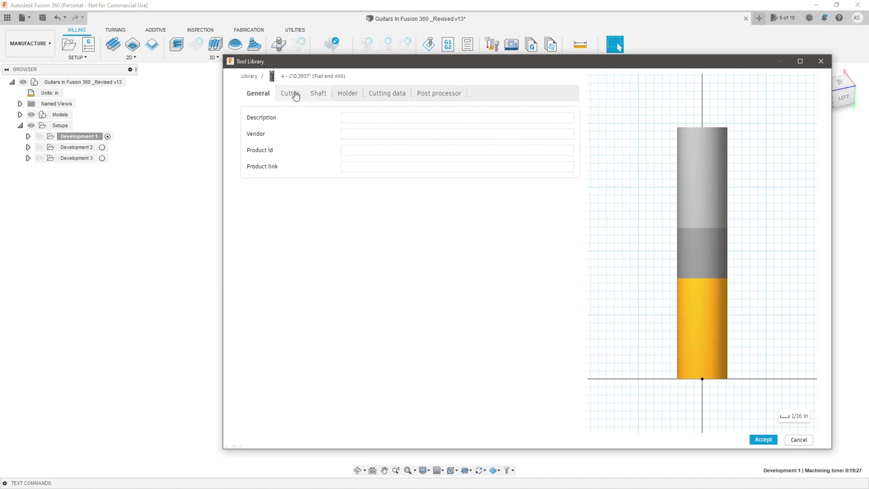
pyautogui.click(294, 95)
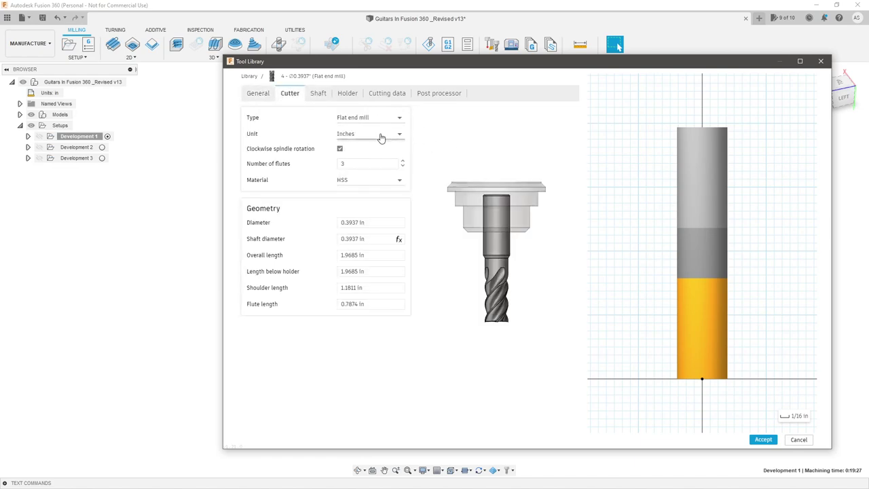
pyautogui.click(360, 163)
pyautogui.write('2')
pyautogui.press('Tab')
pyautogui.click(366, 180)
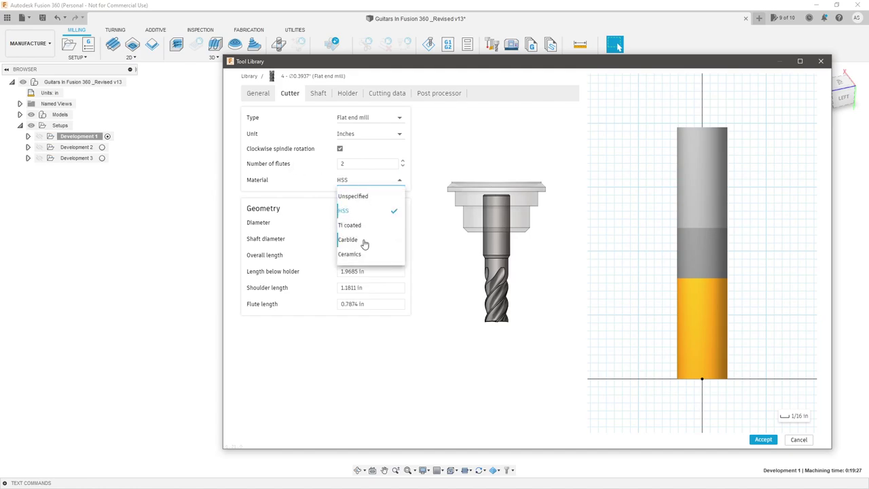
pyautogui.click(364, 240)
# Set the new end mill's diameter and shaft diameter to 0.125 in and its overall length to 1.5 in.
pyautogui.click(373, 223)
pyautogui.write('.125')
pyautogui.press('Tab')
pyautogui.write('.125')
pyautogui.press('Tab')
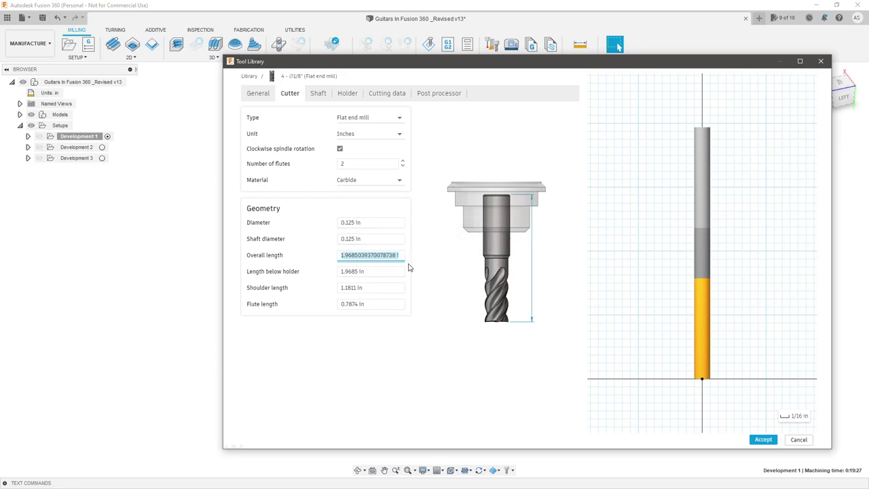
pyautogui.write('1.5')
pyautogui.press('Tab')
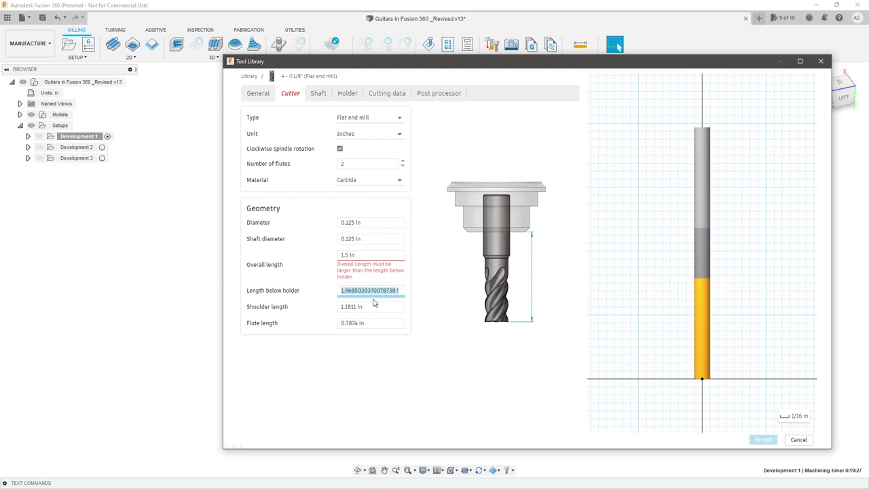
# Set the 0.125 in end mill's length below holder to 1 in and its shoulder and flute lengths to 0.75 in, and accept the tool.
pyautogui.write('1')
pyautogui.press('Tab')
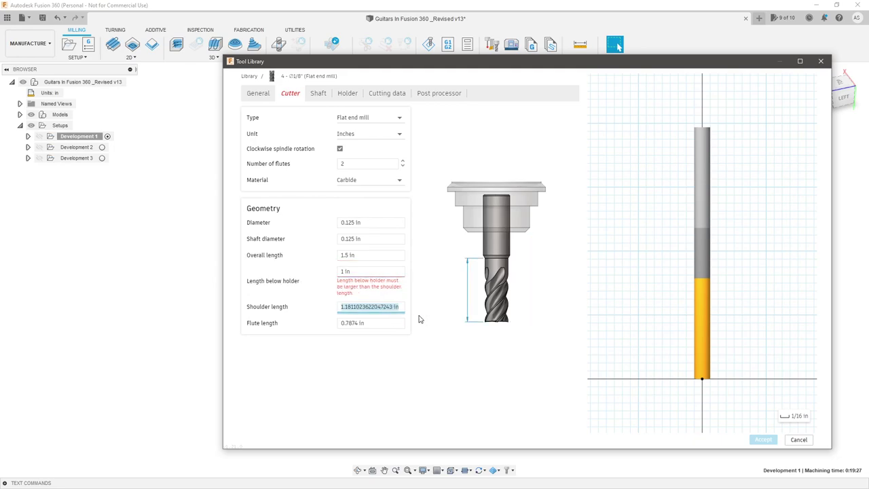
pyautogui.write('0.75')
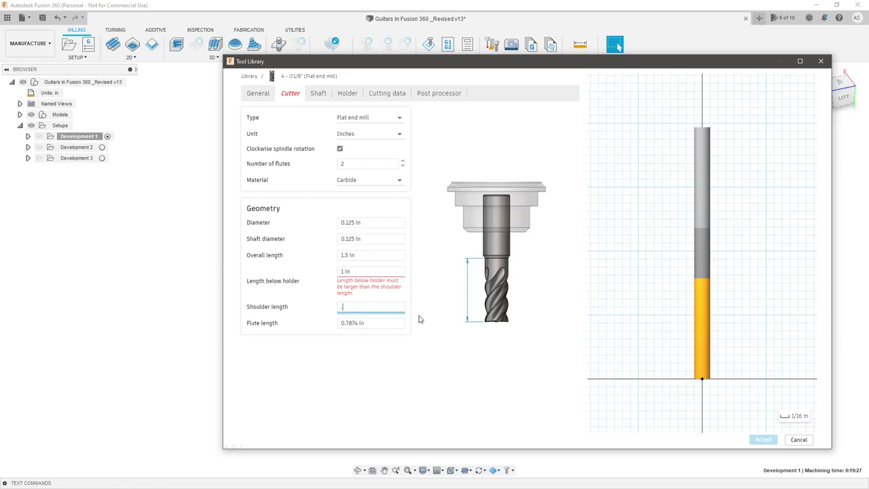
pyautogui.press('Tab')
pyautogui.write('0.75')
pyautogui.press('Tab')
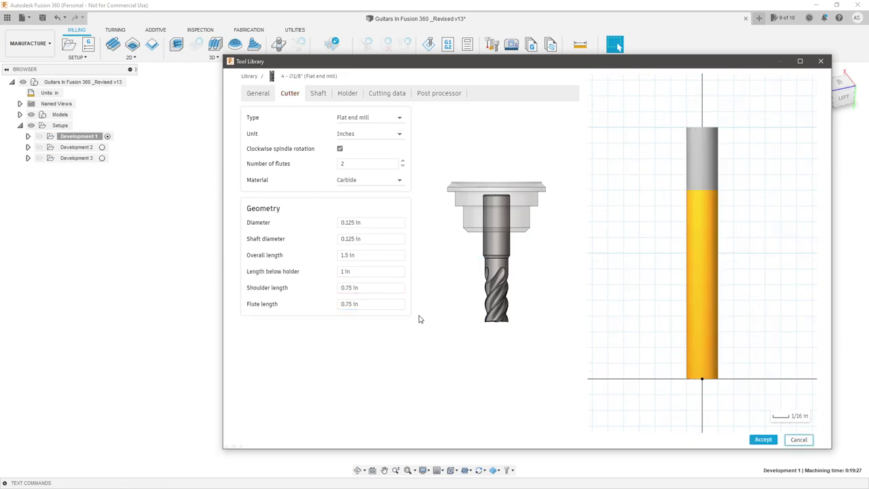
pyautogui.click(763, 440)
# Give the 0.125 in end mill the description "Guitars 1/8" Flat" and save it.
pyautogui.rightClick(397, 181)
pyautogui.click(425, 184)
pyautogui.click(348, 120)
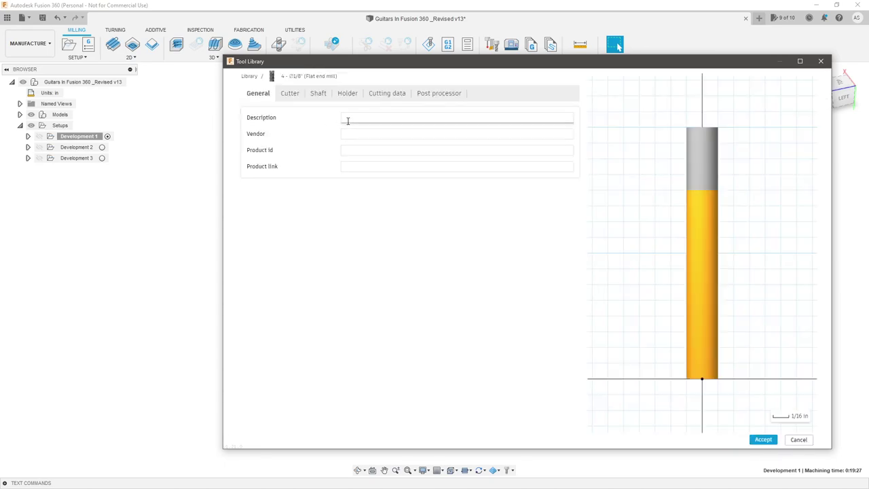
pyautogui.write('Guitars 1')
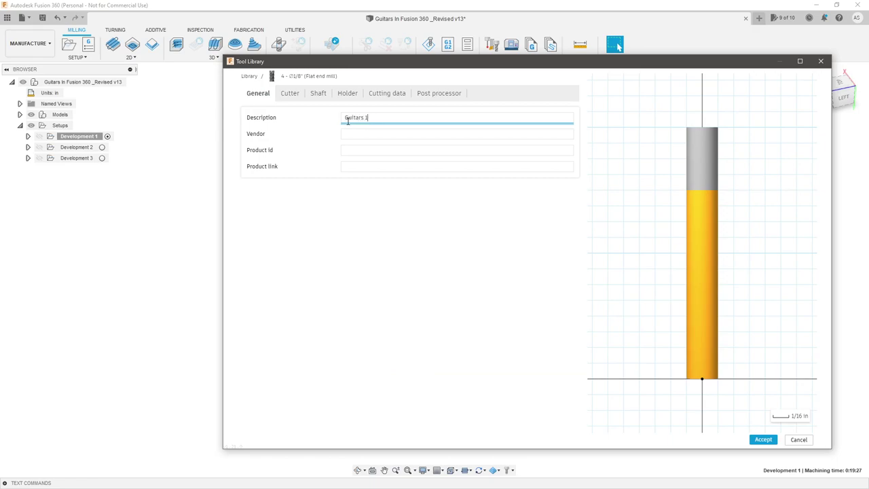
pyautogui.write('/8" Flat')
pyautogui.click(371, 118)
pyautogui.click(763, 439)
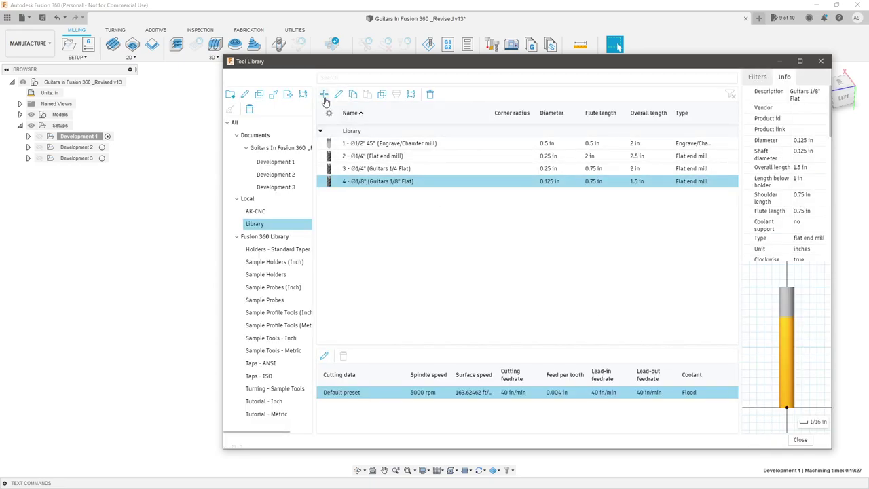
# Create a ball end mill in the local library with the description "Guitars 1/4" Ball".
pyautogui.click(618, 47)
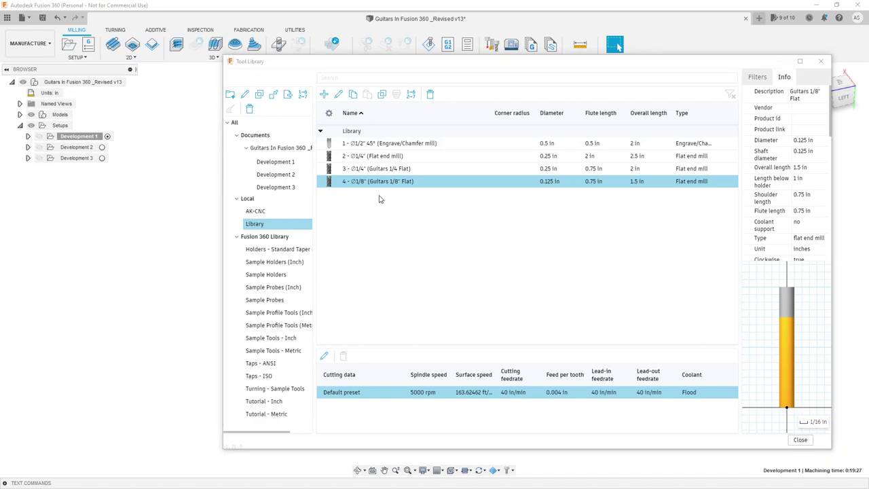
pyautogui.click(323, 95)
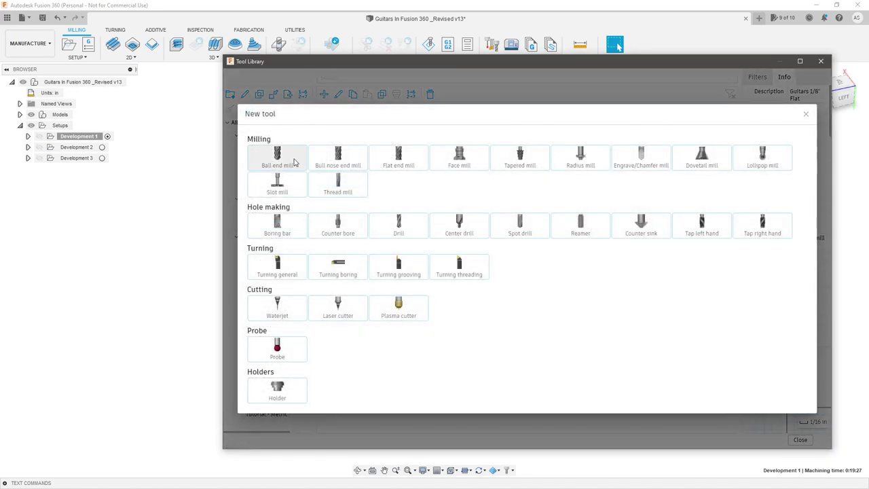
pyautogui.click(294, 161)
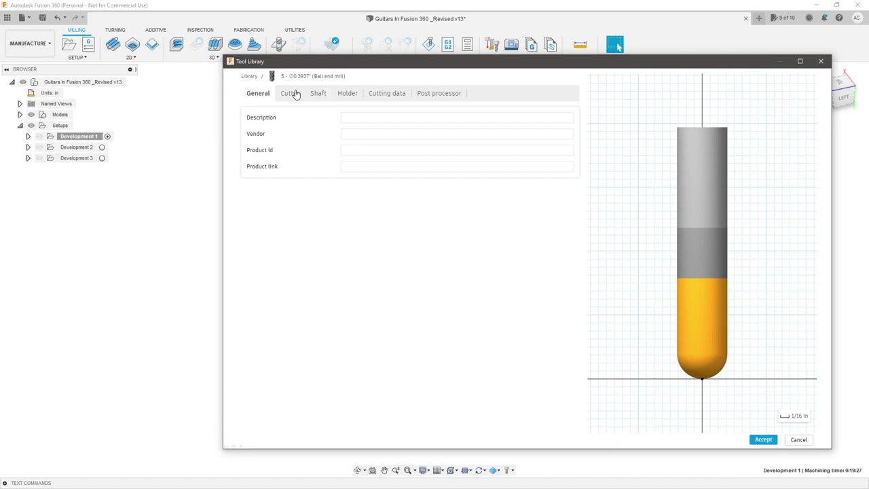
pyautogui.click(290, 93)
pyautogui.click(258, 93)
pyautogui.click(365, 116)
pyautogui.write('6uitars Ball ')
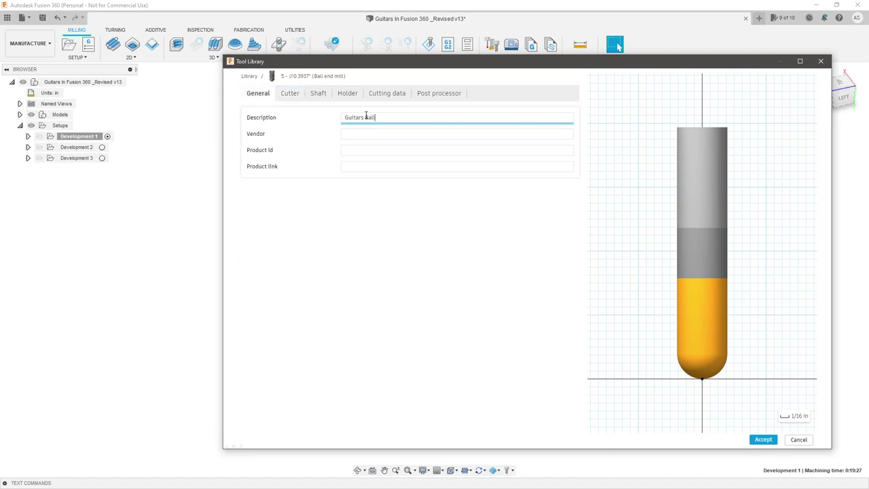
pyautogui.write('1/4" Ball')
# Set the ball end mill's number of flutes to 2 and its material to carbide.
pyautogui.click(288, 93)
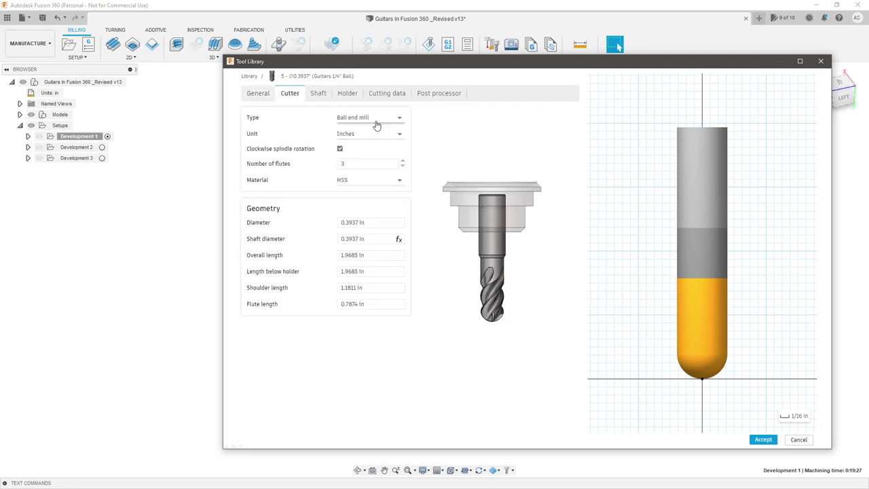
pyautogui.click(358, 164)
pyautogui.press('BackSpace')
pyautogui.write('2')
pyautogui.press('Tab')
pyautogui.click(383, 188)
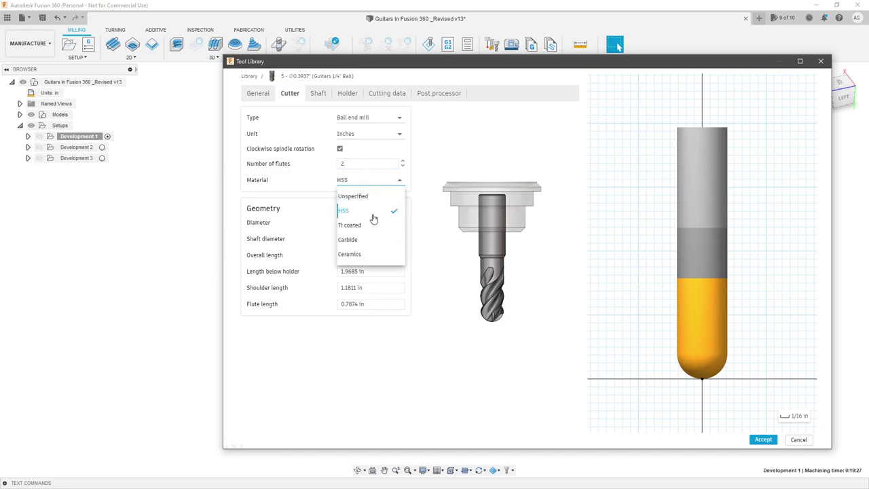
pyautogui.click(373, 237)
# Set the ball end mill's diameter and shaft diameter to 0.25 in and its overall length to 2.5 in.
pyautogui.click(369, 222)
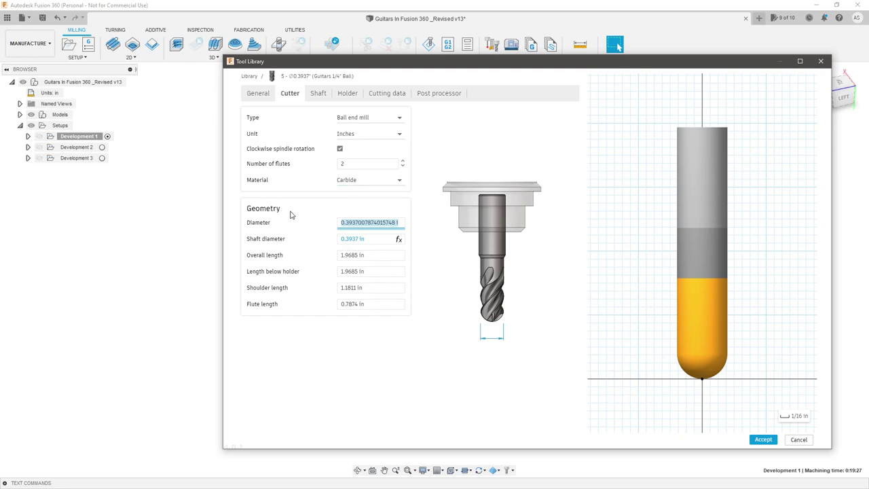
pyautogui.write('.25')
pyautogui.write('0.25')
pyautogui.press('Tab')
pyautogui.write('2.5')
pyautogui.press('Tab')
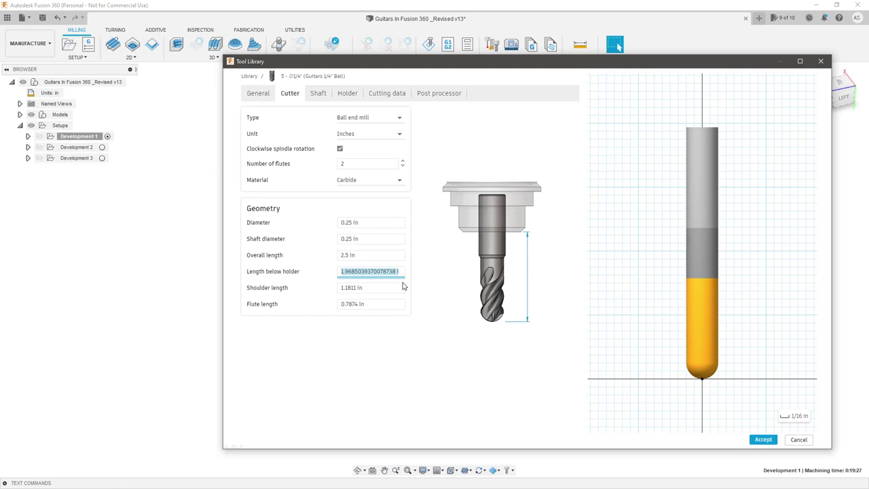
# Set the ball end mill's length below holder to 1.5 in and shoulder and flute lengths to 0.5 in, save it and close the tool library.
pyautogui.write('1.5"')
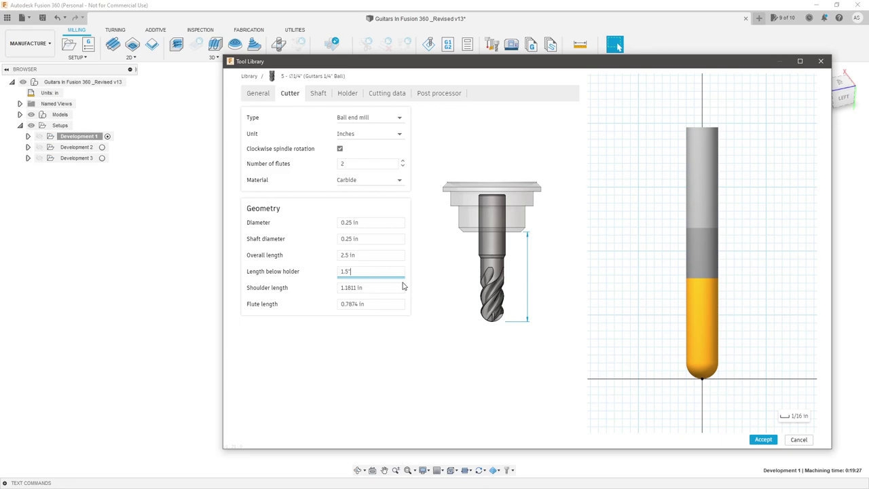
pyautogui.press('Tab')
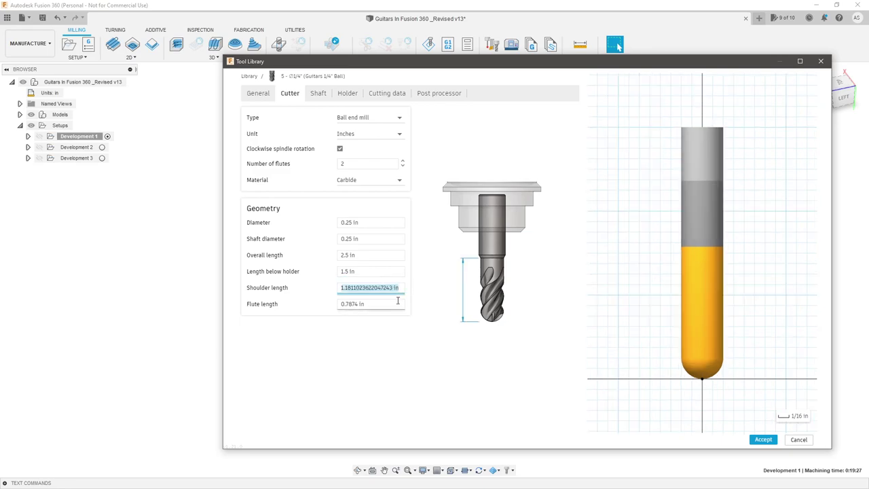
pyautogui.write('0.5')
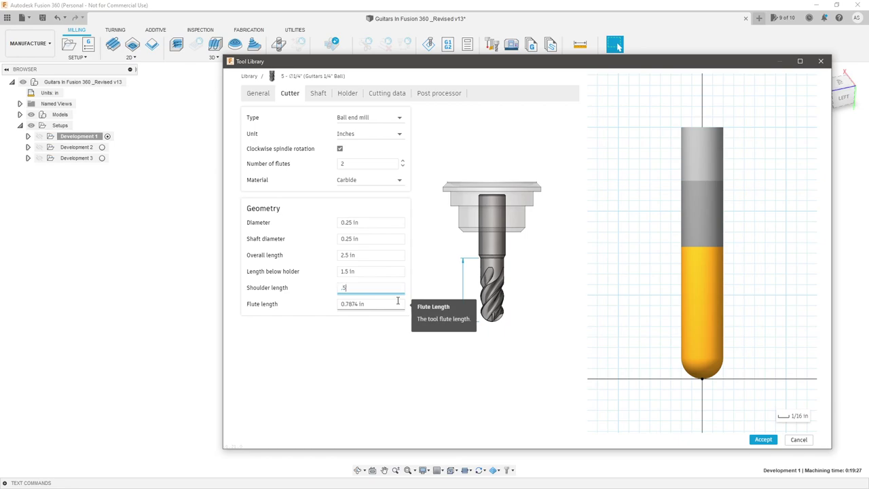
pyautogui.press('Tab')
pyautogui.write('0.5')
pyautogui.press('Tab')
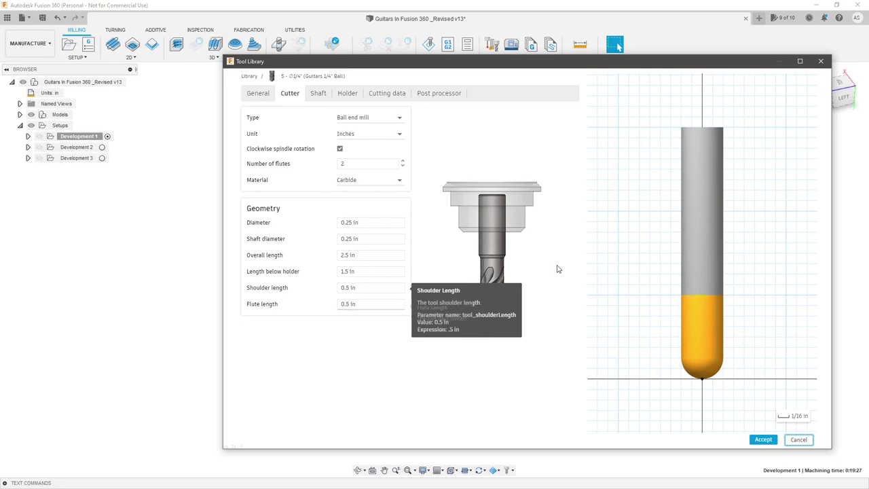
pyautogui.click(764, 439)
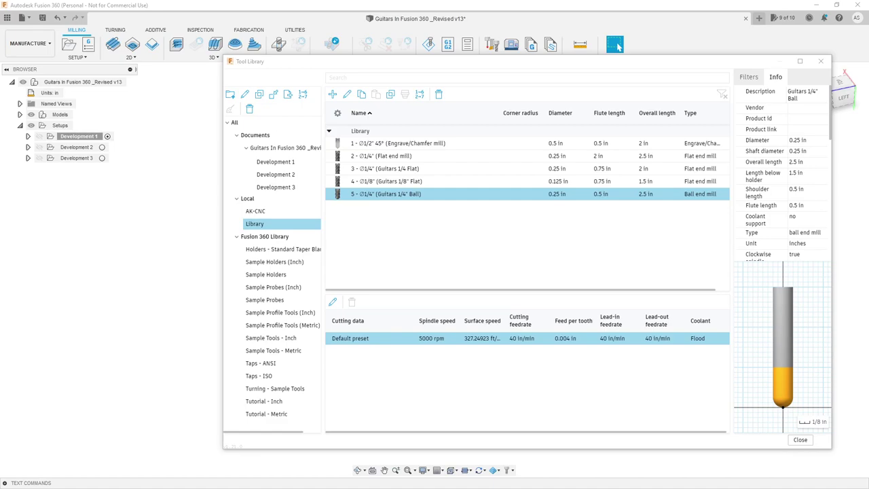
pyautogui.click(821, 61)
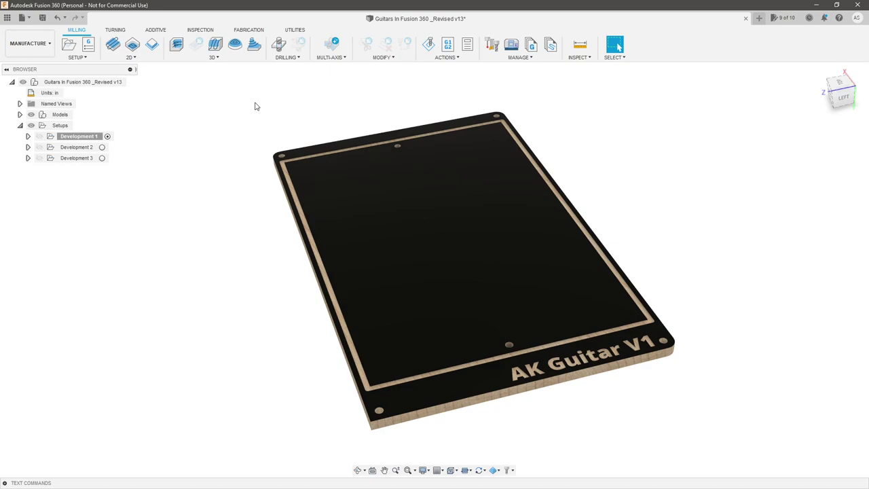
# Create a new milling setup and expand the design's component tree.
pyautogui.click(76, 57)
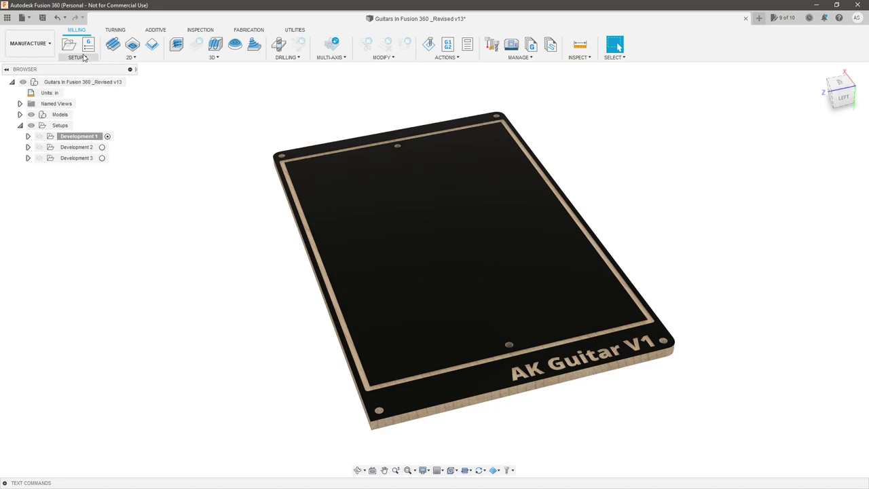
pyautogui.click(82, 68)
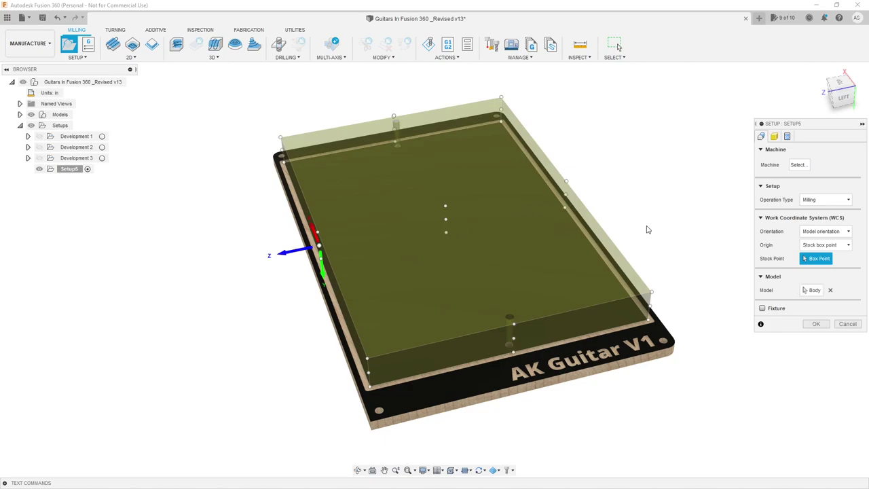
pyautogui.keyDown('shift'); pyautogui.moveTo(663, 228); pyautogui.dragTo(435, 286, button='middle'); pyautogui.keyUp('shift')
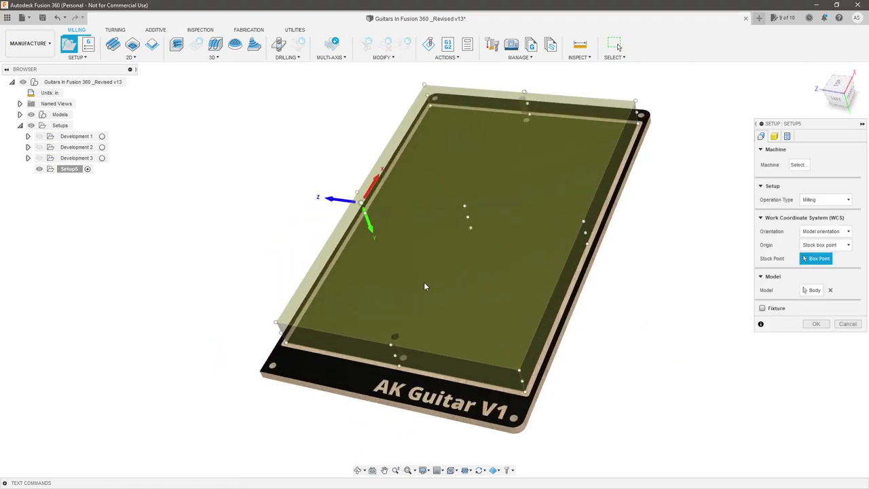
pyautogui.click(21, 115)
pyautogui.click(27, 125)
pyautogui.keyDown('shift'); pyautogui.moveTo(292, 149); pyautogui.dragTo(244, 192, button='middle'); pyautogui.keyUp('shift')
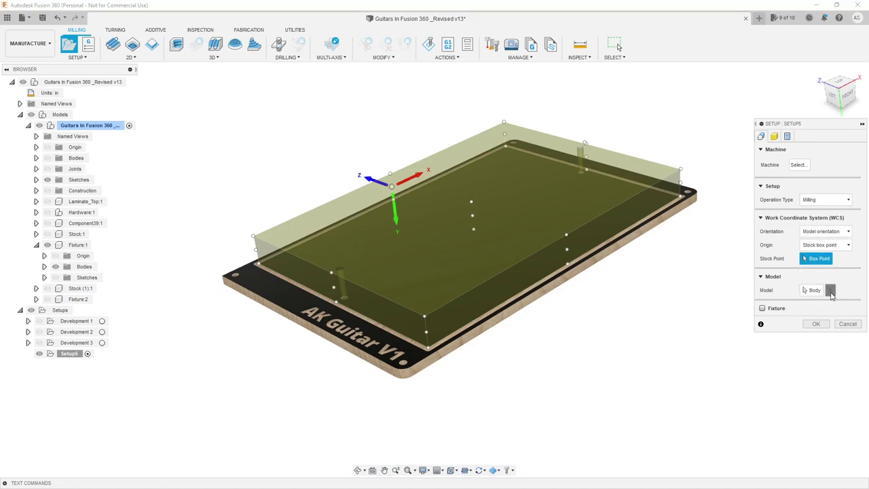
# Clear the setup's preselected model, show the design's bodies and select the guitar body as the model.
pyautogui.click(829, 290)
pyautogui.click(47, 158)
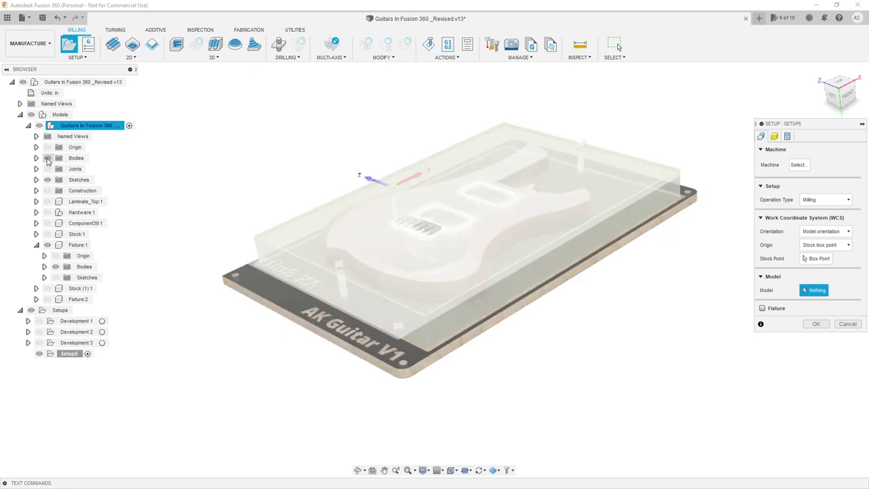
pyautogui.scroll(1, 280, 198)
pyautogui.keyDown('shift'); pyautogui.moveTo(269, 195); pyautogui.dragTo(275, 198, button='middle'); pyautogui.keyUp('shift')
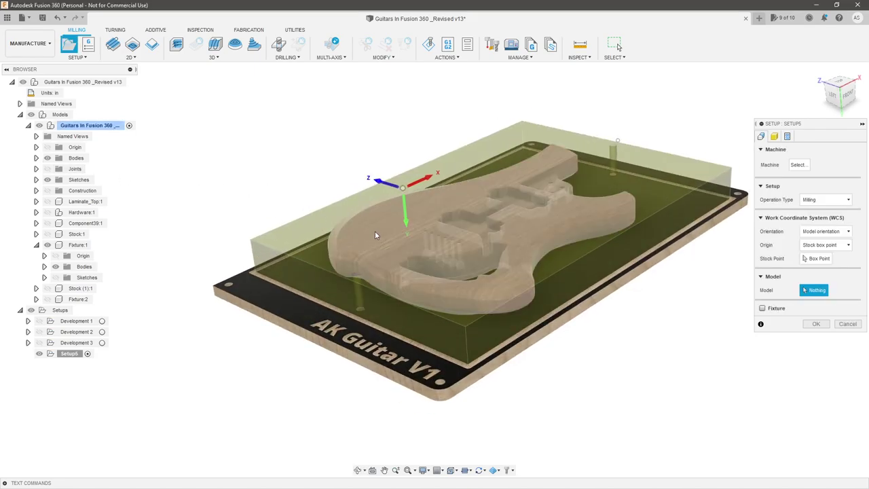
pyautogui.click(47, 202)
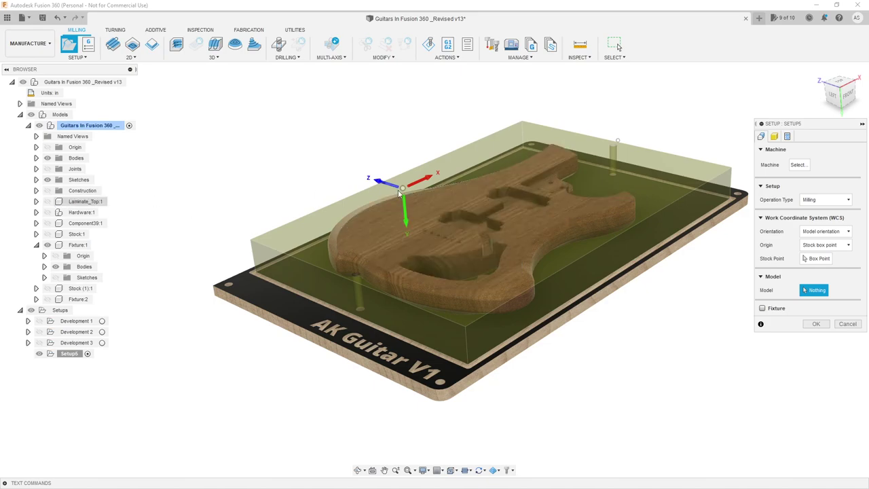
pyautogui.click(401, 239)
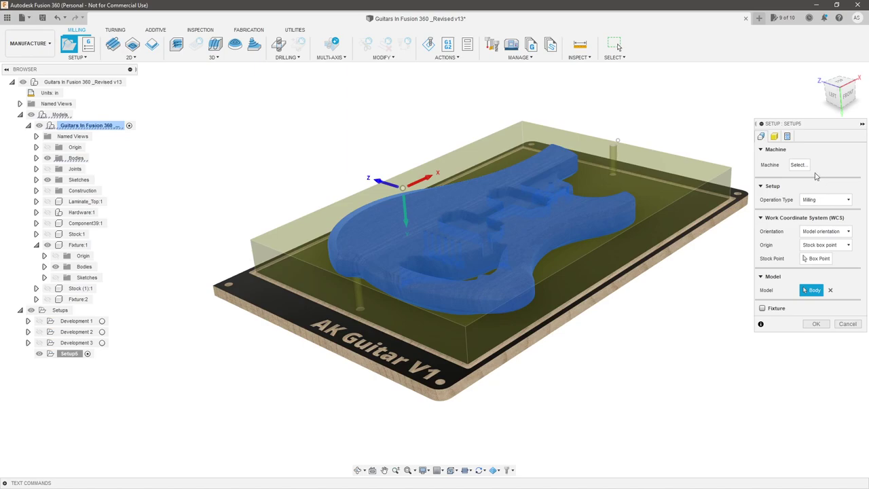
# Orient the work coordinate system by X and Y axes, using the fixture board's short lettered-end edge for X and its long edge for Y.
pyautogui.click(778, 136)
pyautogui.click(761, 136)
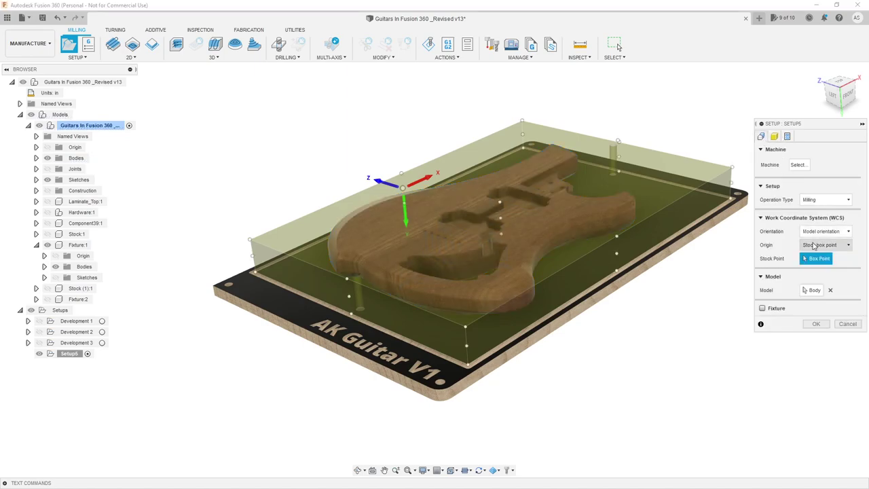
pyautogui.click(825, 232)
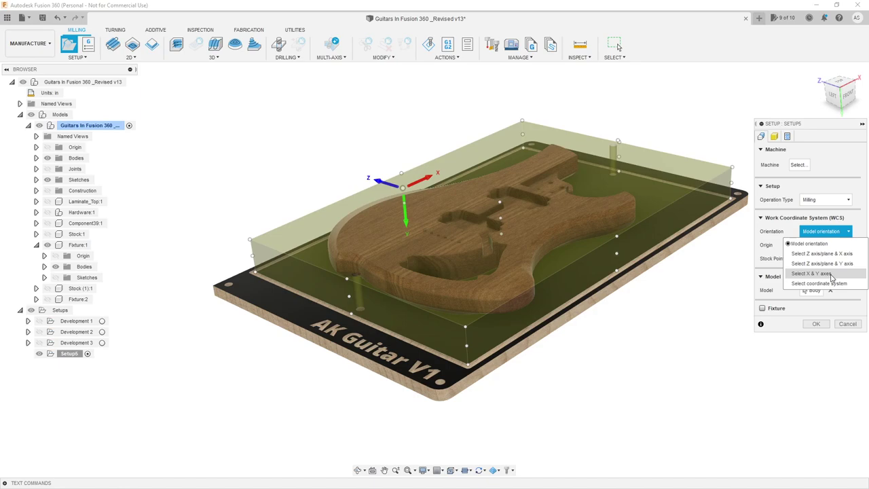
pyautogui.click(811, 273)
pyautogui.scroll(4, 219, 291)
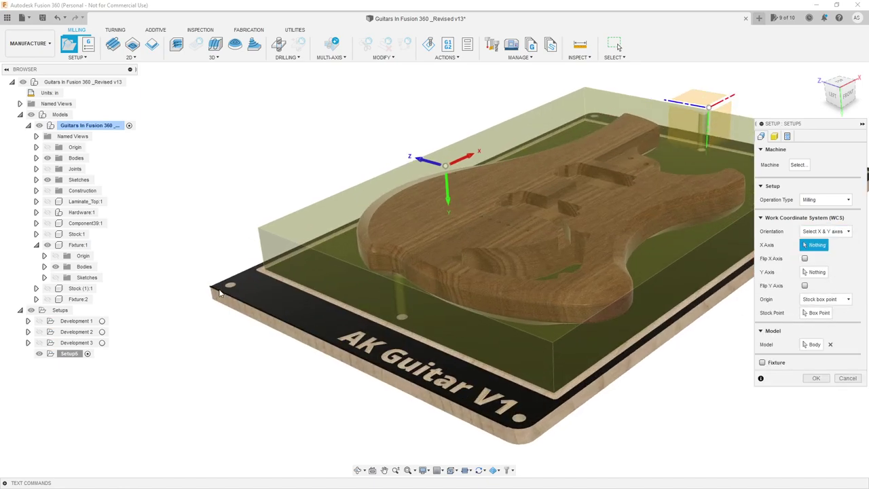
pyautogui.click(256, 310)
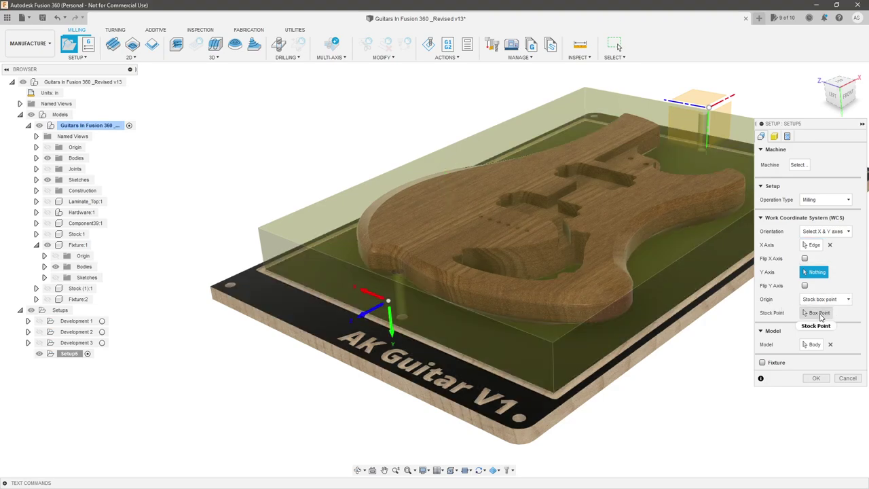
pyautogui.click(245, 270)
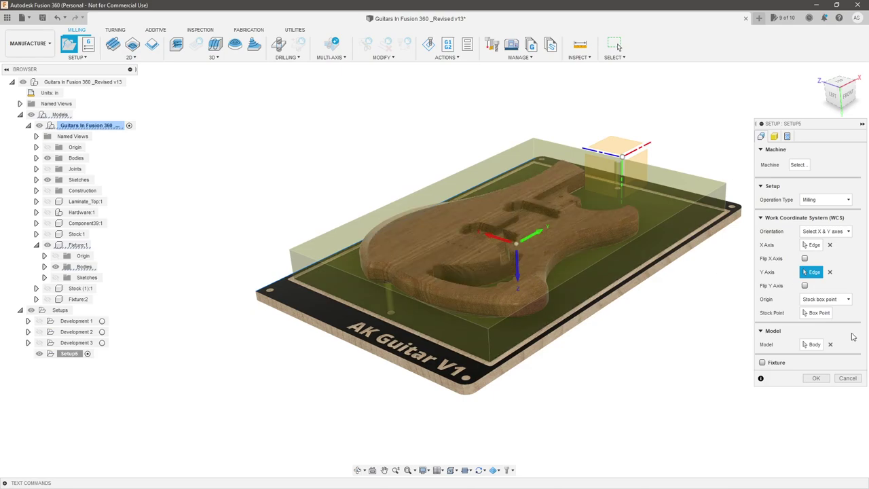
# Set the work coordinate origin to a selected point at the fixture board's corner by the lettered end and flip the X axis.
pyautogui.click(818, 312)
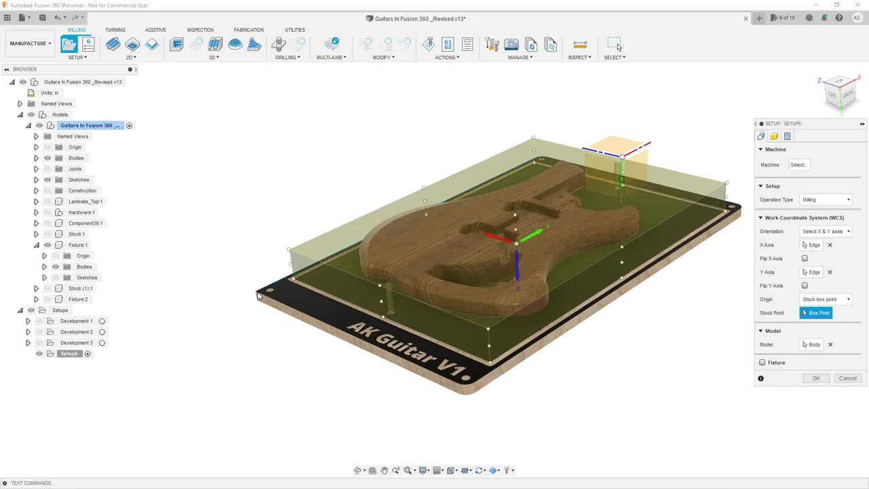
pyautogui.scroll(5, 402, 298)
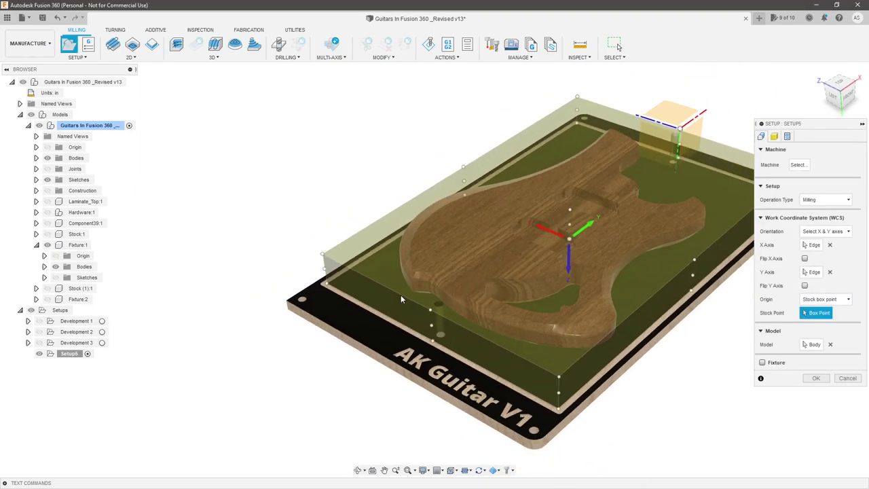
pyautogui.scroll(3, 402, 298)
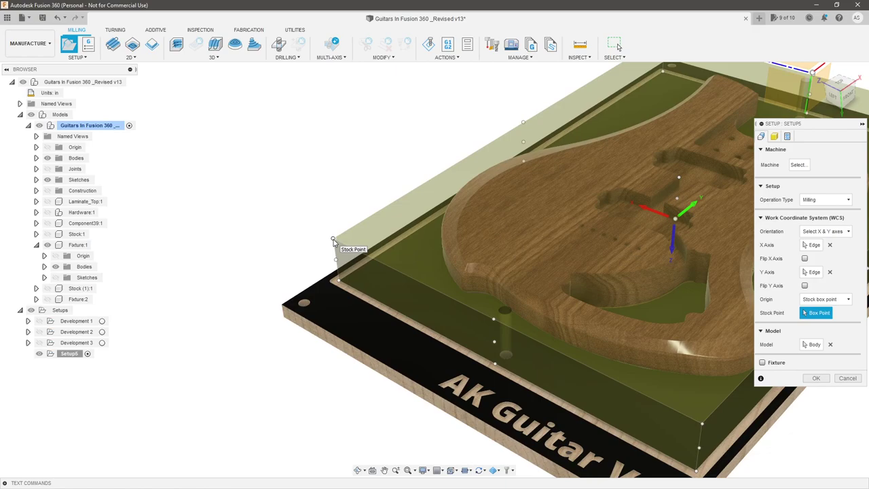
pyautogui.click(825, 299)
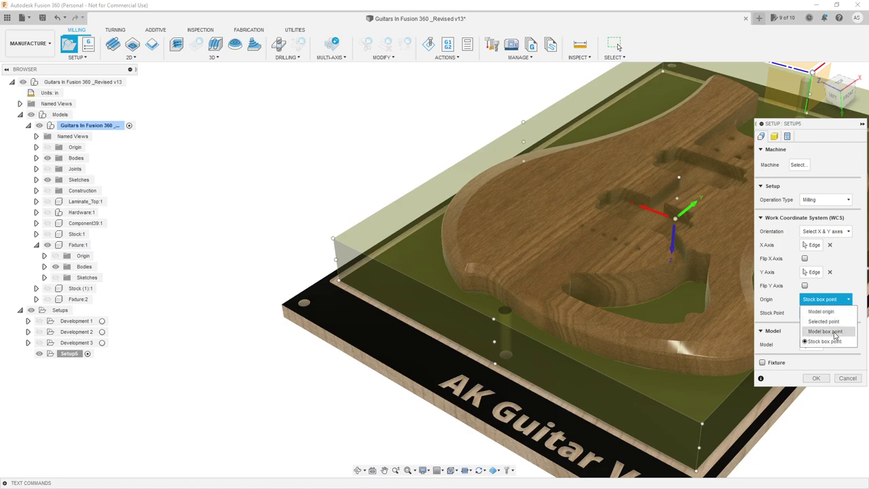
pyautogui.click(832, 321)
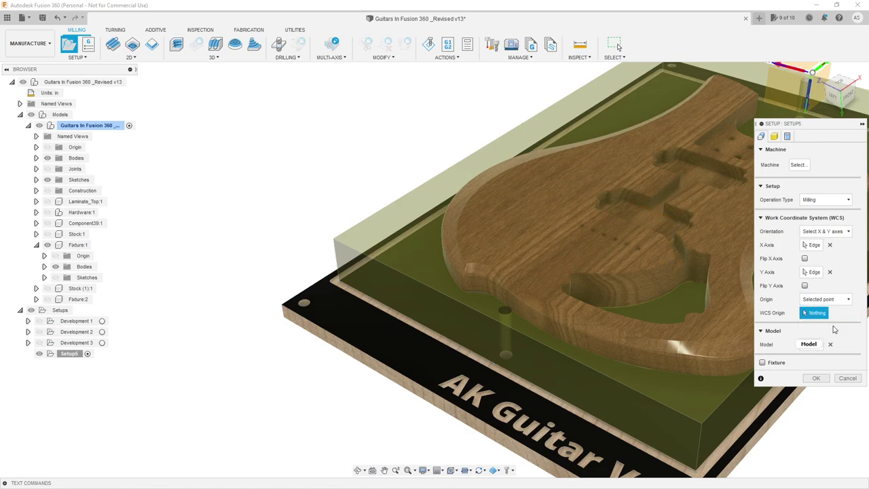
pyautogui.click(281, 306)
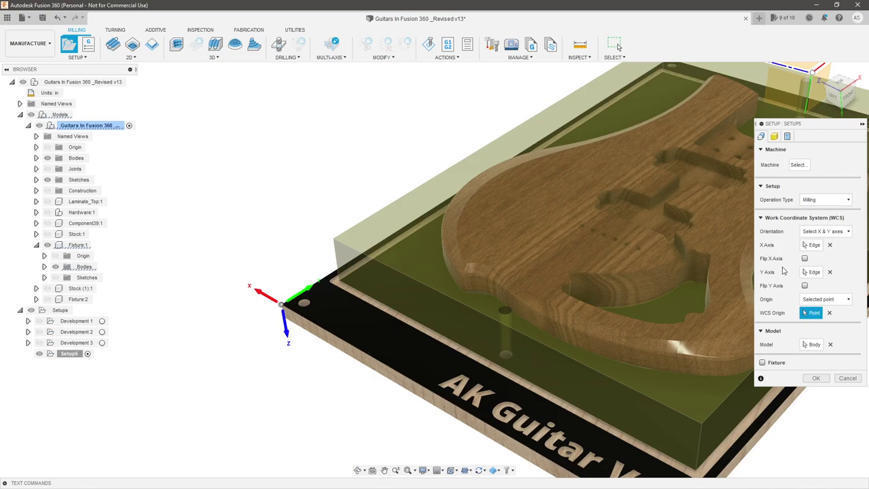
pyautogui.click(804, 258)
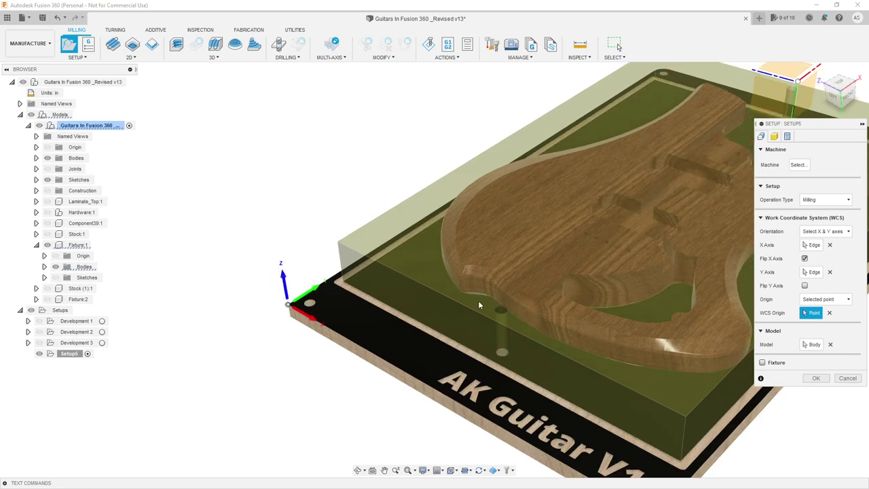
# Set the setup's stock mode to From solid, show the Stock:1 component and select its block as the stock solid.
pyautogui.click(775, 136)
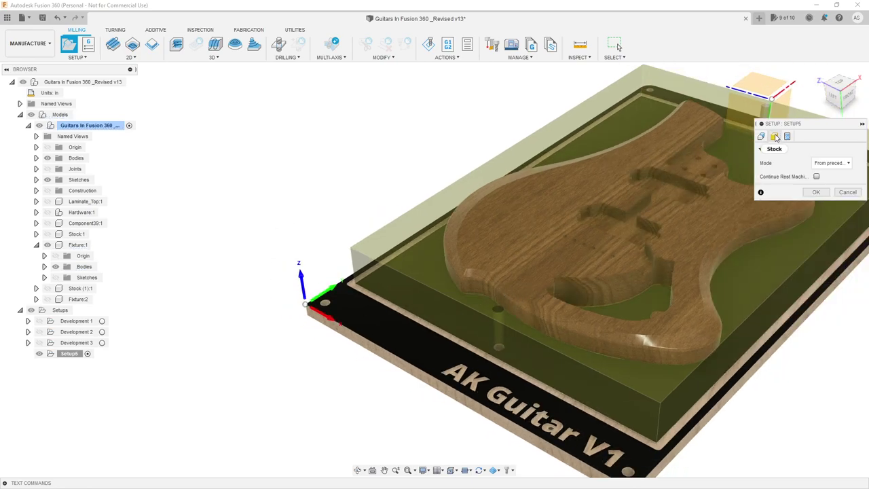
pyautogui.click(839, 163)
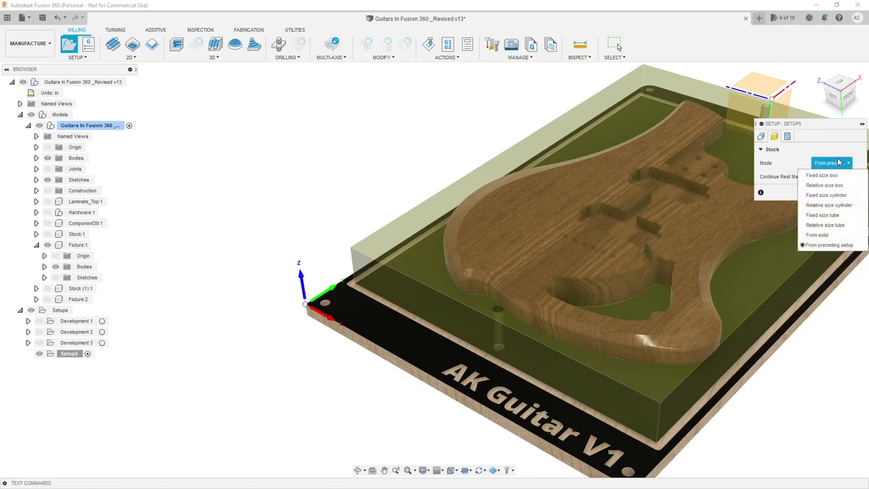
pyautogui.click(817, 235)
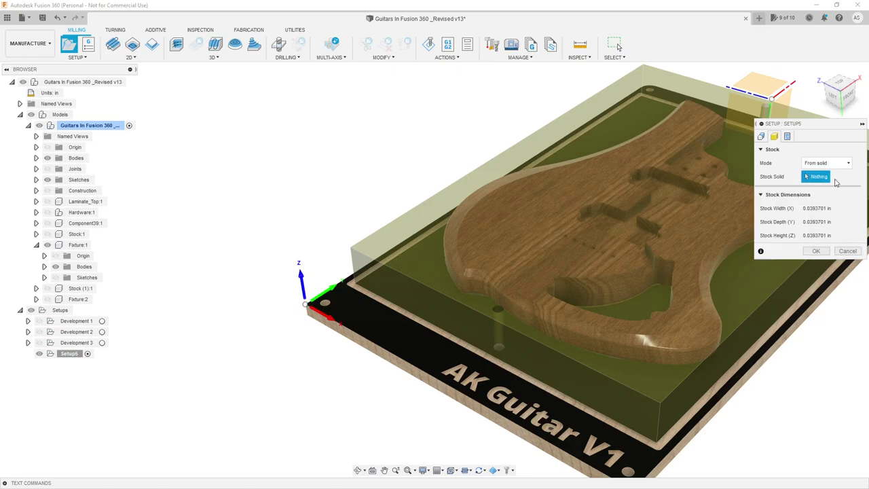
pyautogui.keyDown('shift'); pyautogui.moveTo(238, 210); pyautogui.dragTo(353, 171, button='middle'); pyautogui.keyUp('shift')
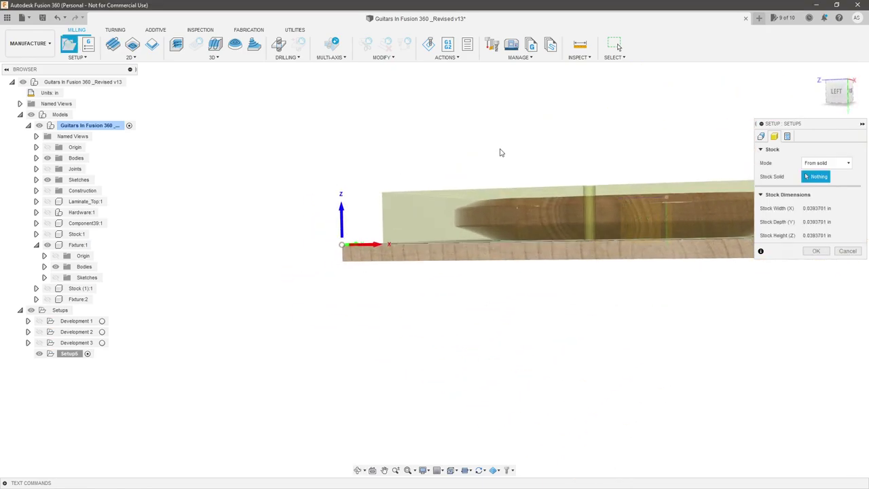
pyautogui.click(836, 91)
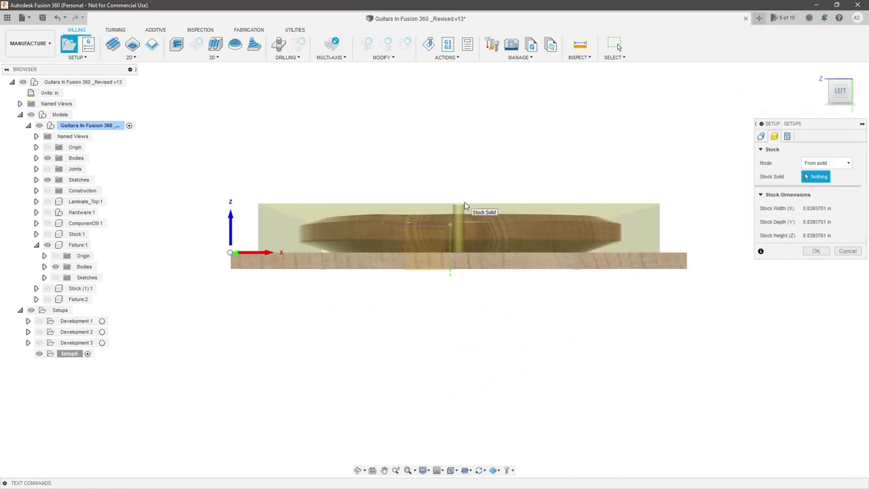
pyautogui.keyDown('shift'); pyautogui.moveTo(500, 177); pyautogui.dragTo(317, 242, button='middle'); pyautogui.keyUp('shift')
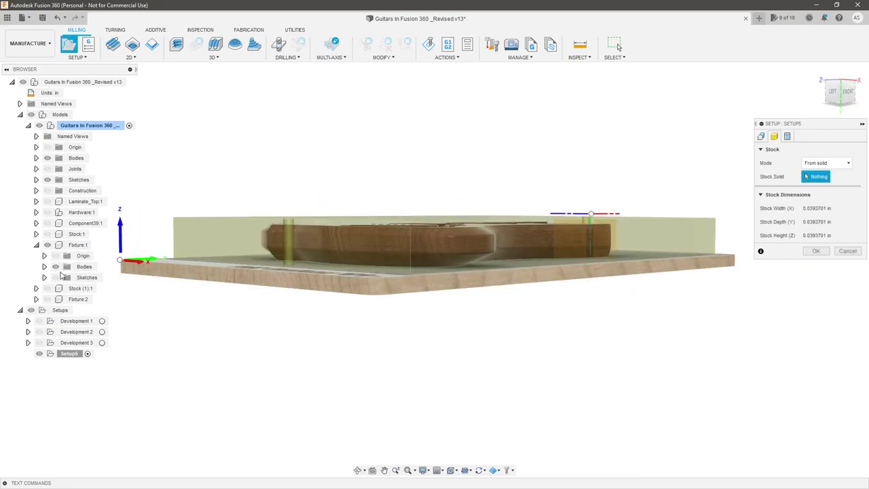
pyautogui.click(48, 233)
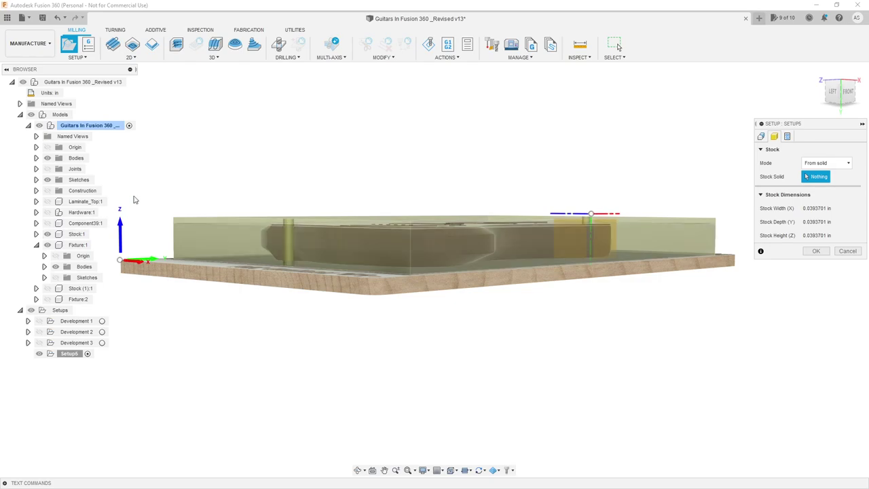
pyautogui.click(202, 239)
pyautogui.keyDown('shift'); pyautogui.moveTo(202, 239); pyautogui.dragTo(216, 186, button='middle'); pyautogui.keyUp('shift')
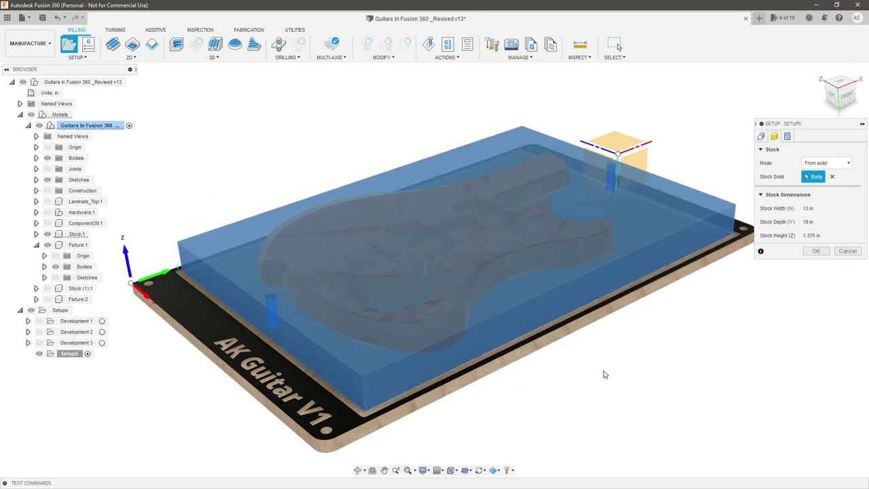
# Switch the camera to orthographic and examine from the front how the stock and guitar body sit on the fixture board.
pyautogui.keyDown('shift'); pyautogui.moveTo(604, 374); pyautogui.dragTo(586, 349, button='middle'); pyautogui.keyUp('shift')
pyautogui.click(842, 92)
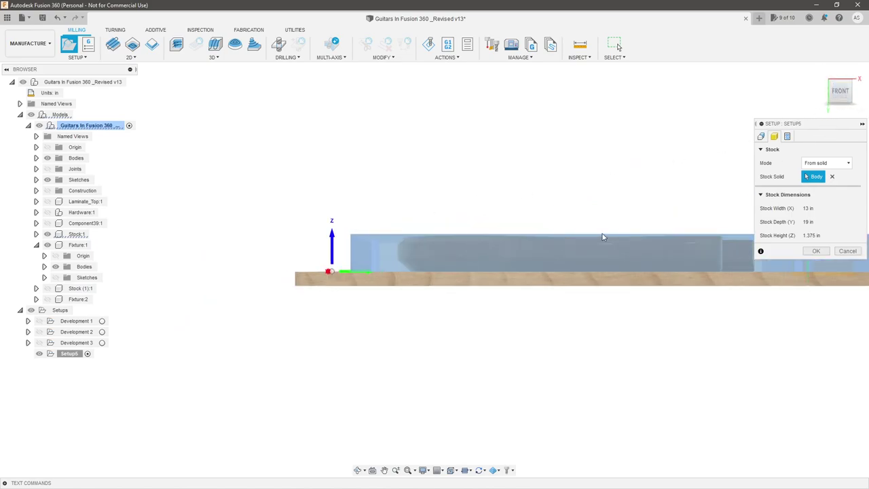
pyautogui.scroll(5, 512, 258)
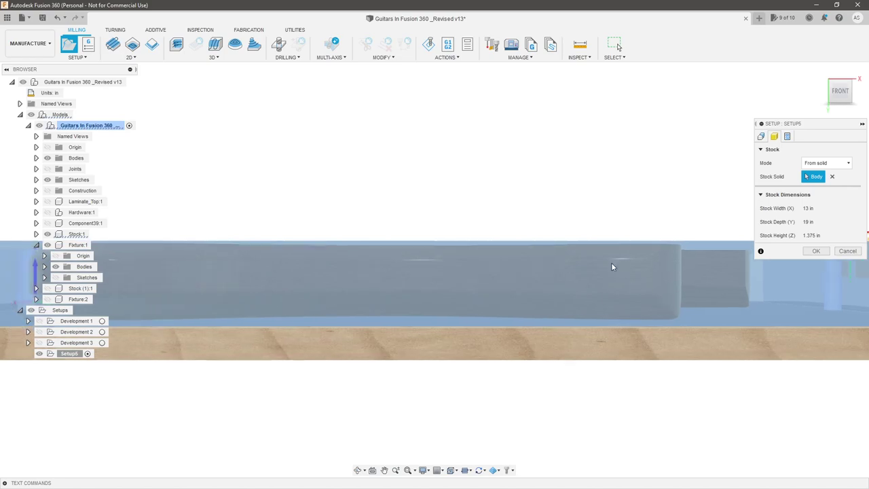
pyautogui.scroll(-2, 587, 260)
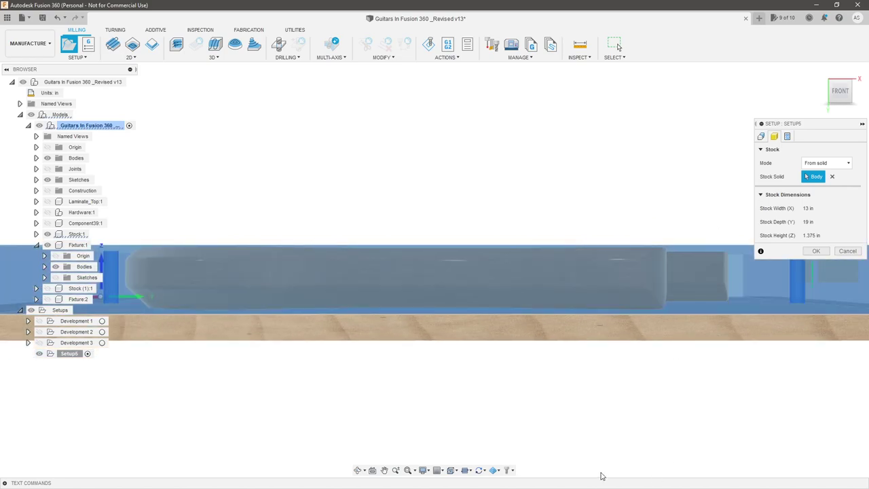
pyautogui.click(423, 470)
pyautogui.moveTo(456, 440)
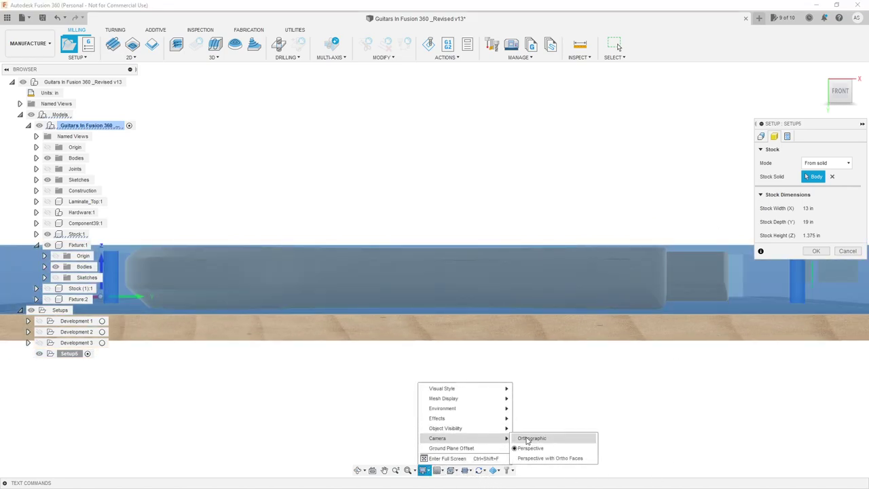
pyautogui.click(531, 438)
pyautogui.scroll(3, 491, 296)
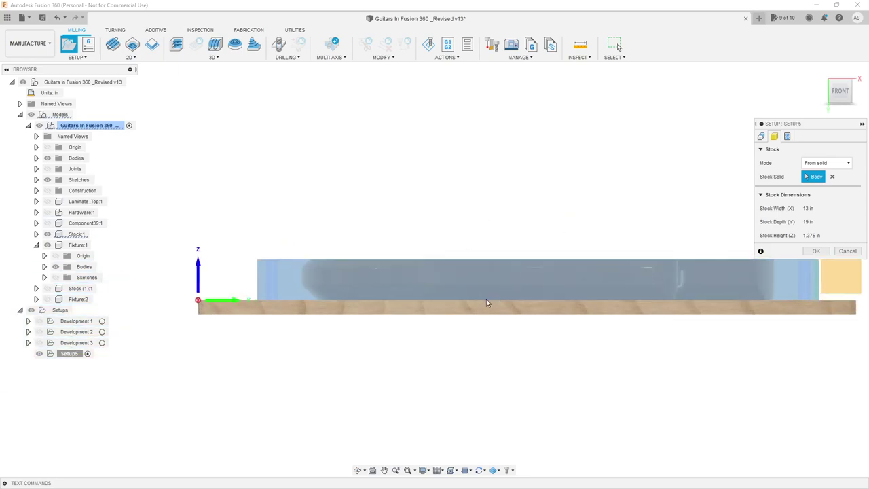
pyautogui.keyDown('shift'); pyautogui.moveTo(382, 244); pyautogui.dragTo(412, 271, button='middle'); pyautogui.keyUp('shift')
pyautogui.scroll(-3, 411, 271)
pyautogui.scroll(1, 403, 332)
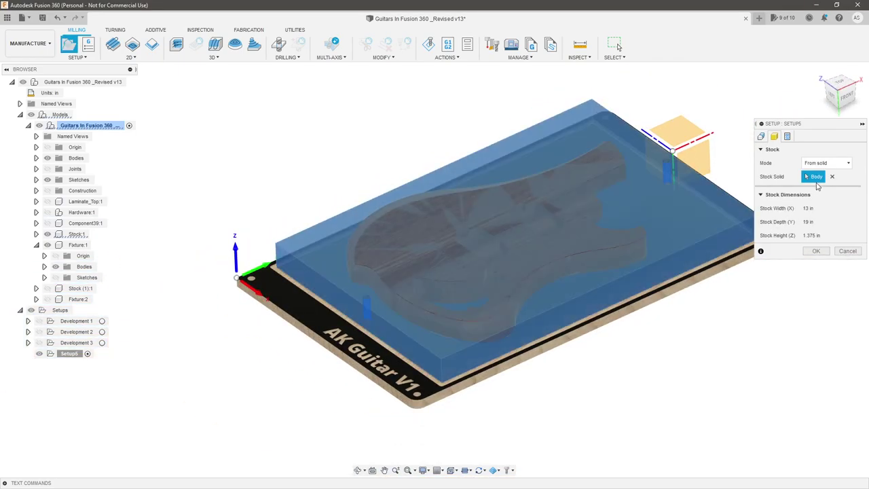
# Enable the fixture option, select the lettered board as the fixture body and accept the setup.
pyautogui.click(761, 136)
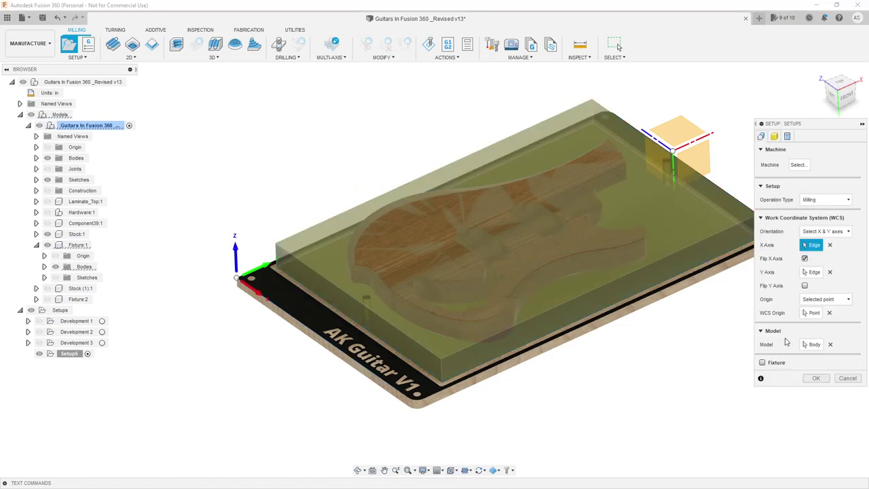
pyautogui.click(763, 363)
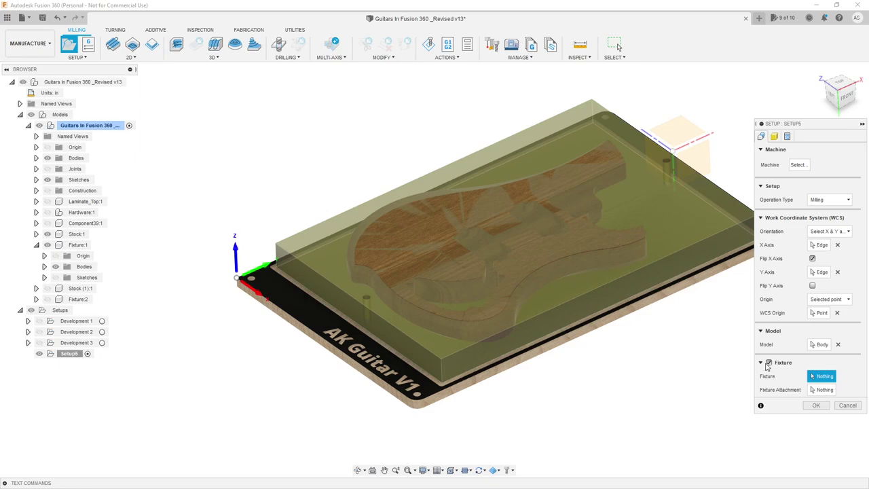
pyautogui.click(329, 325)
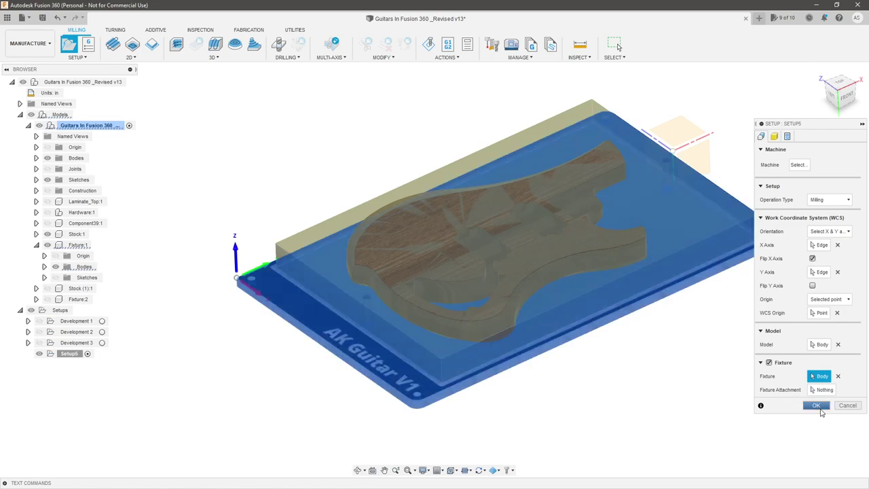
pyautogui.click(816, 405)
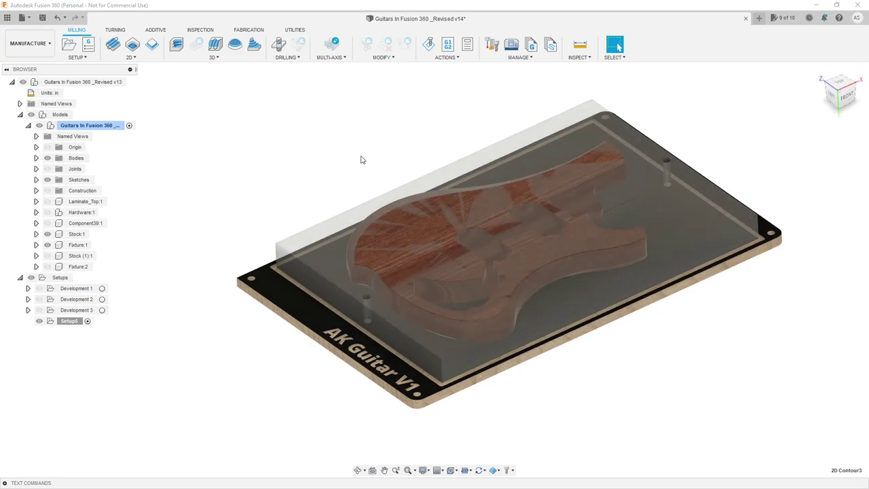
# Hide the Stock:1 component and examine the pickup cavity floor in the guitar body.
pyautogui.click(131, 58)
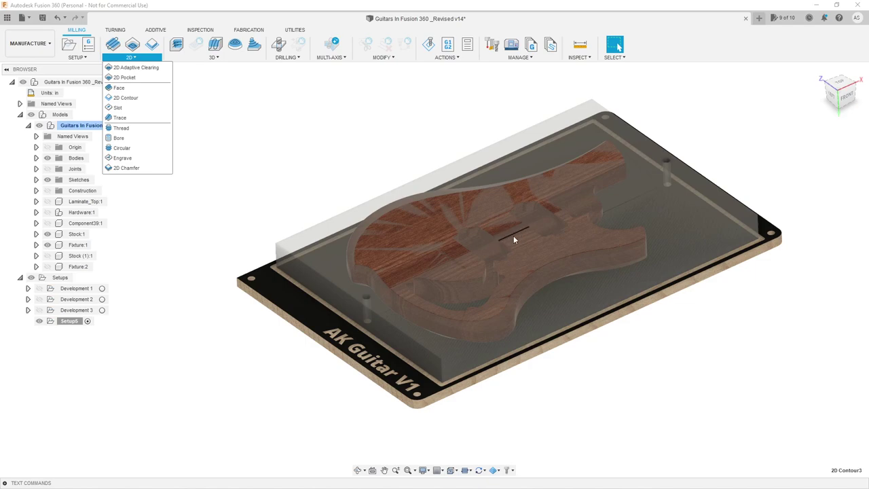
pyautogui.click(239, 185)
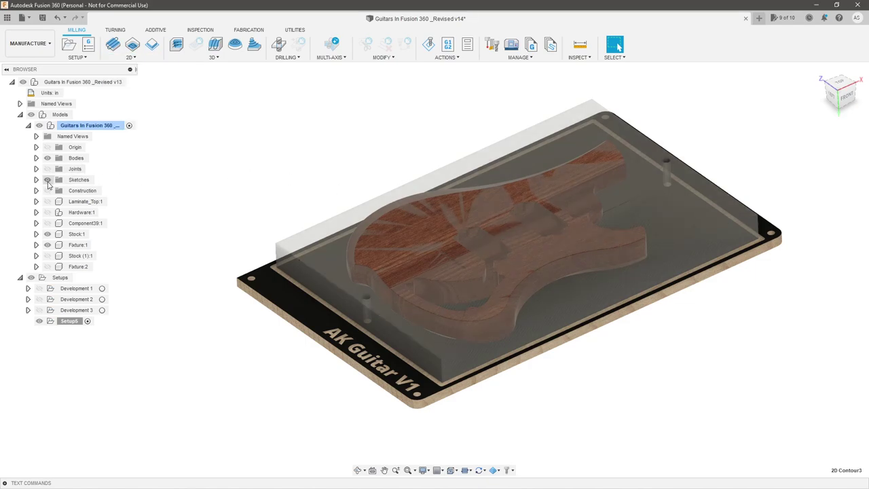
pyautogui.click(48, 233)
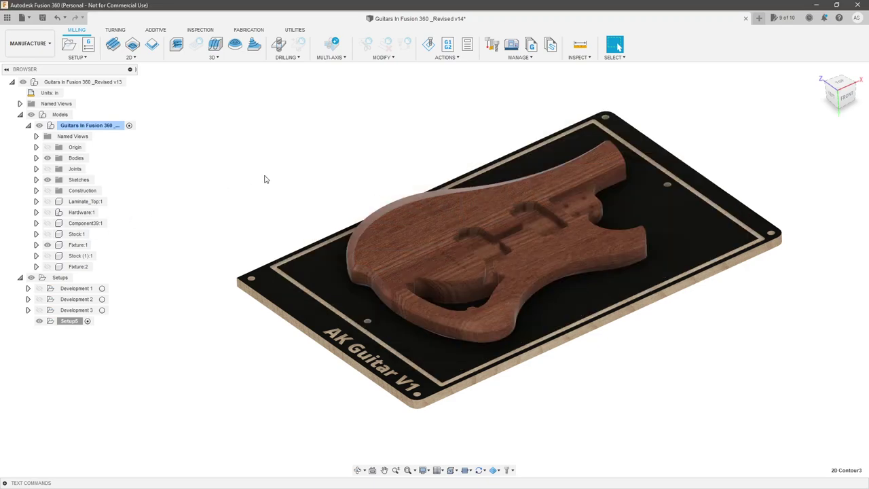
pyautogui.click(493, 252)
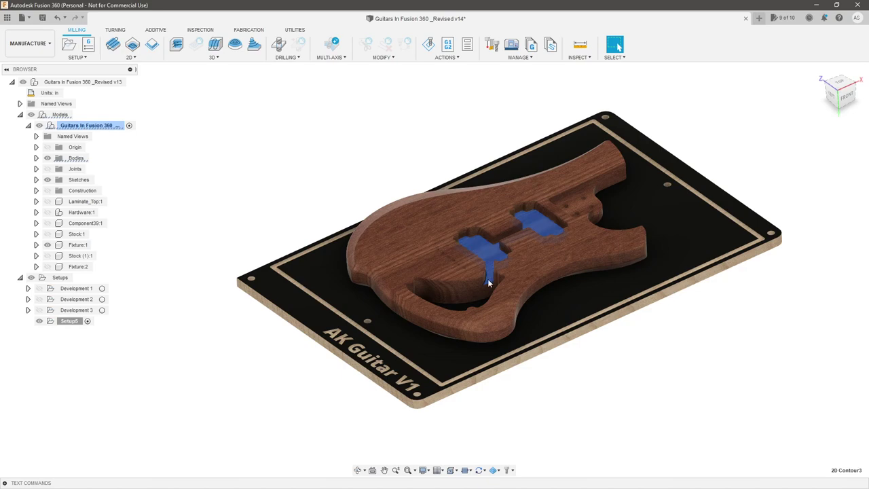
pyautogui.click(275, 167)
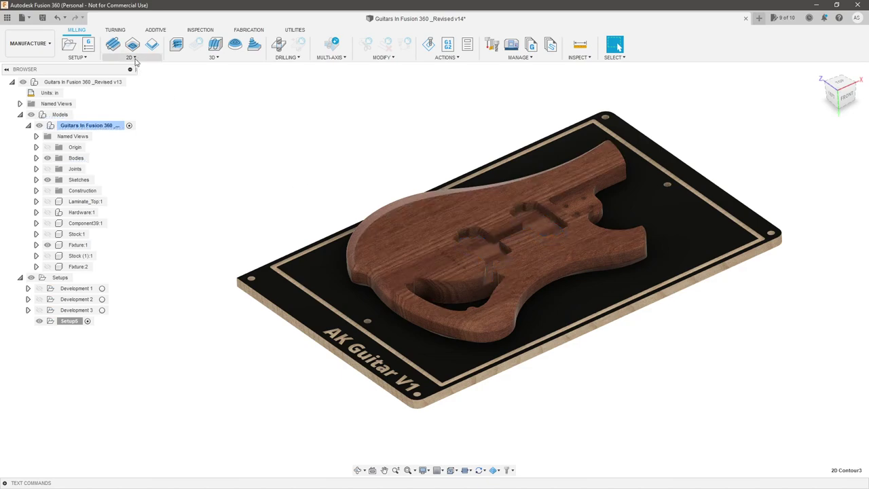
# Start a 2D Contour operation and assign tool 3, the 1/4" Guitars 1/4 Flat end mill, from the local library.
pyautogui.click(135, 59)
pyautogui.click(131, 100)
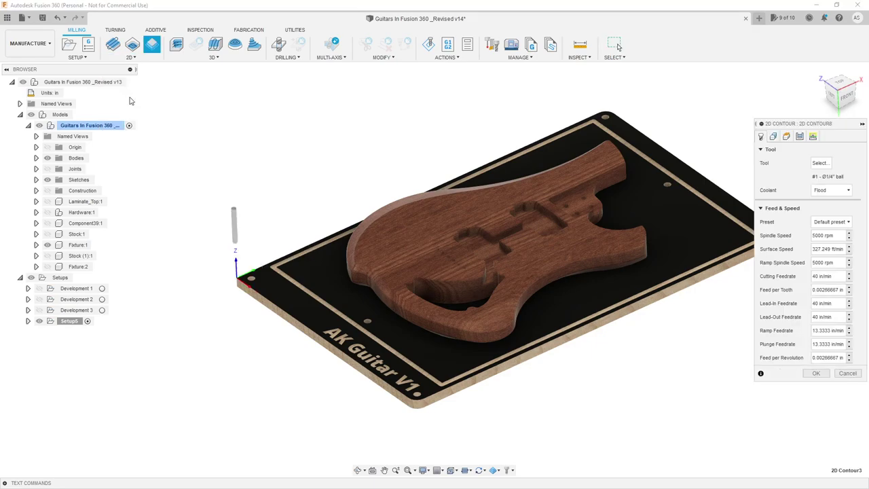
pyautogui.click(819, 163)
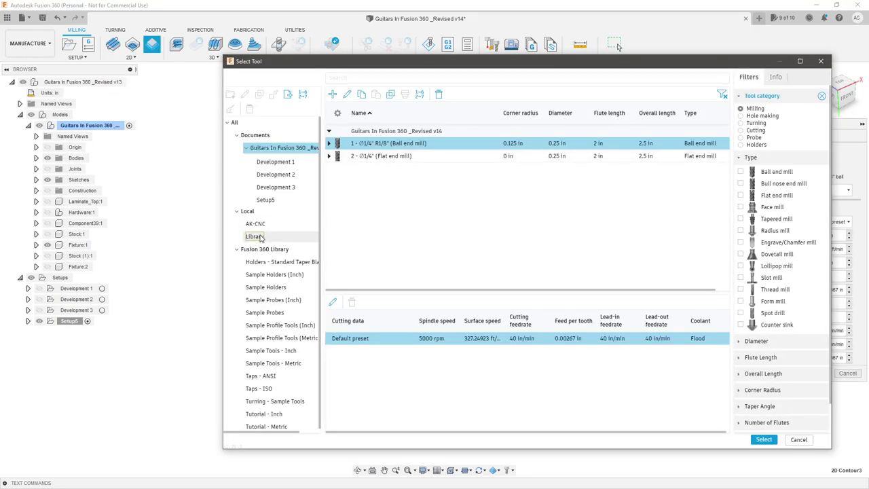
pyautogui.click(256, 236)
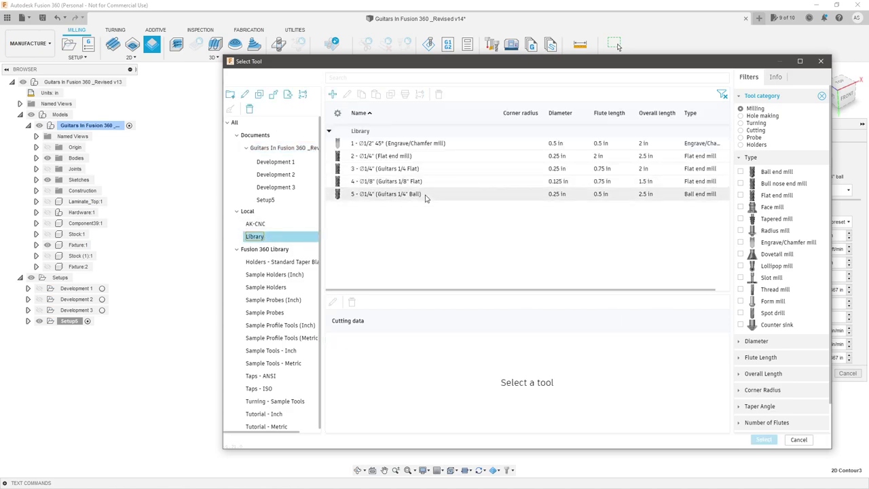
pyautogui.click(425, 169)
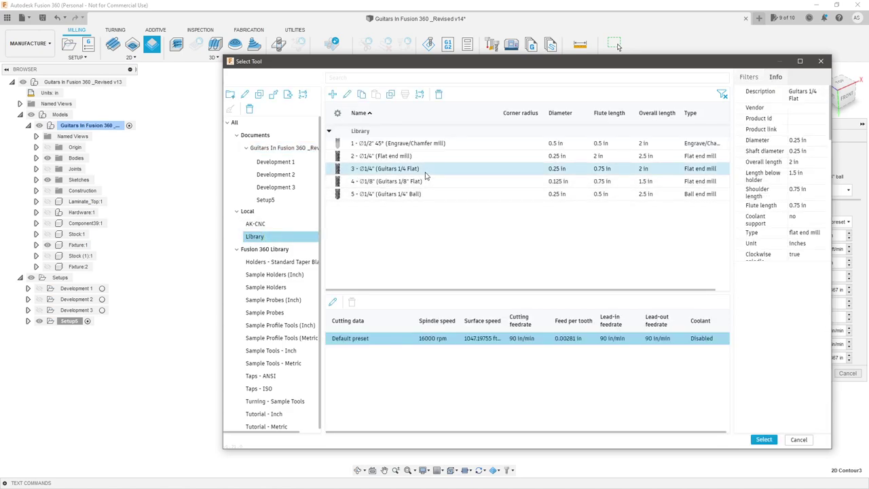
pyautogui.click(762, 440)
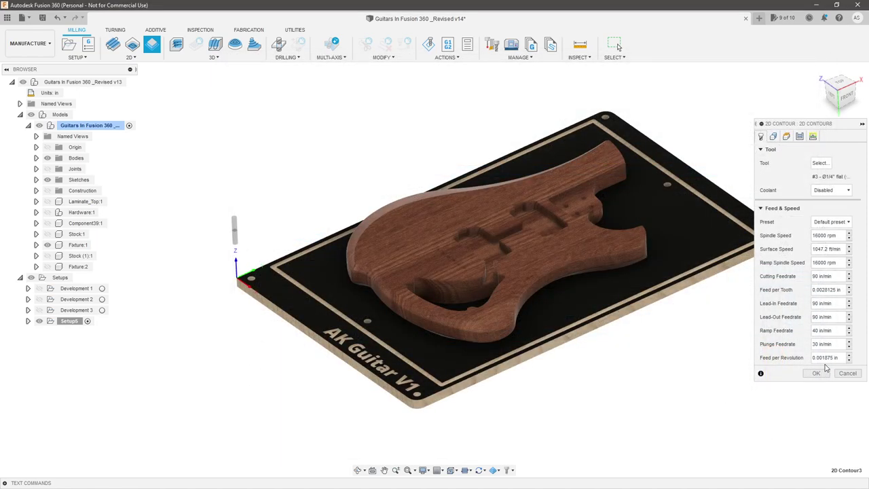
# Select the two straight lower edges of the wiring channel between the pickup cavities as contours for the 2D Contour.
pyautogui.click(773, 137)
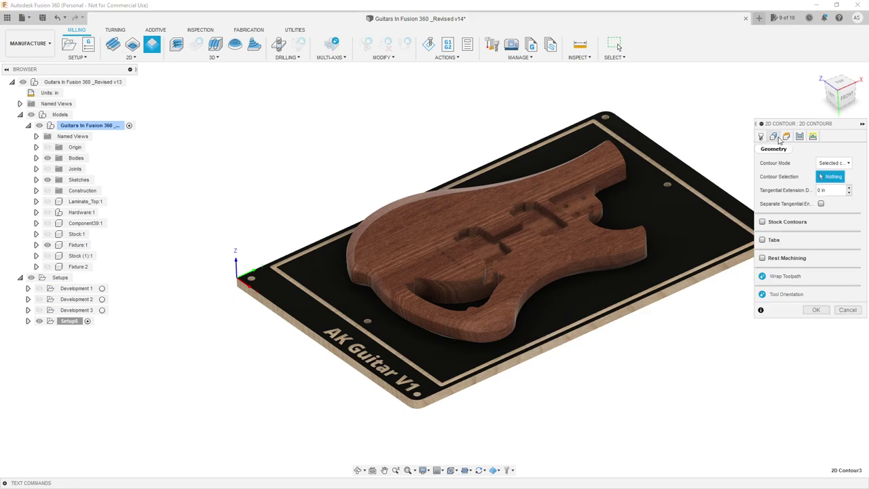
pyautogui.click(491, 247)
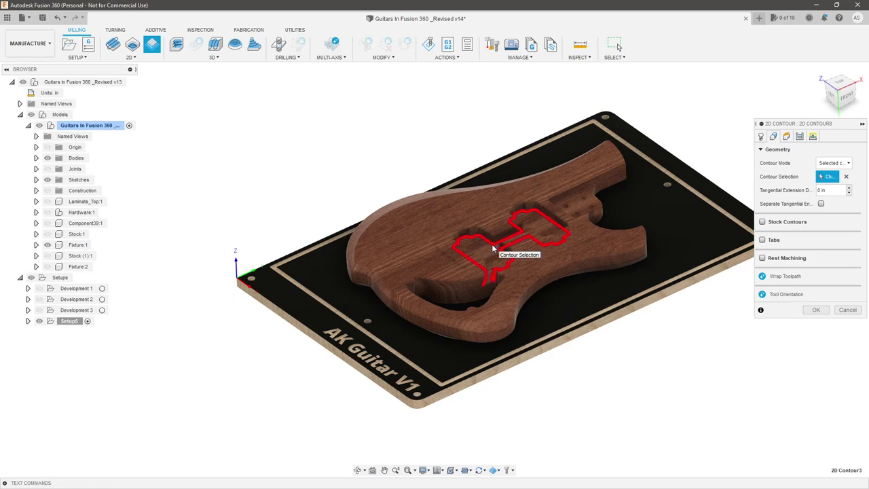
pyautogui.click(492, 244)
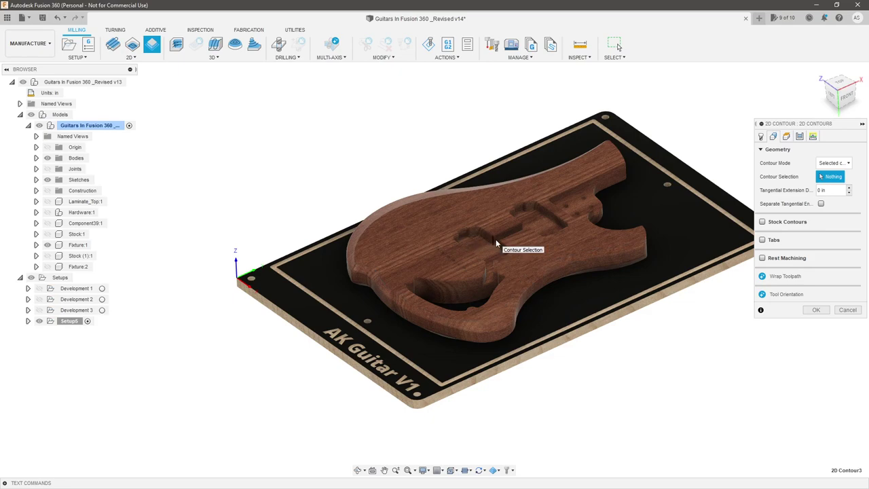
pyautogui.scroll(8, 496, 237)
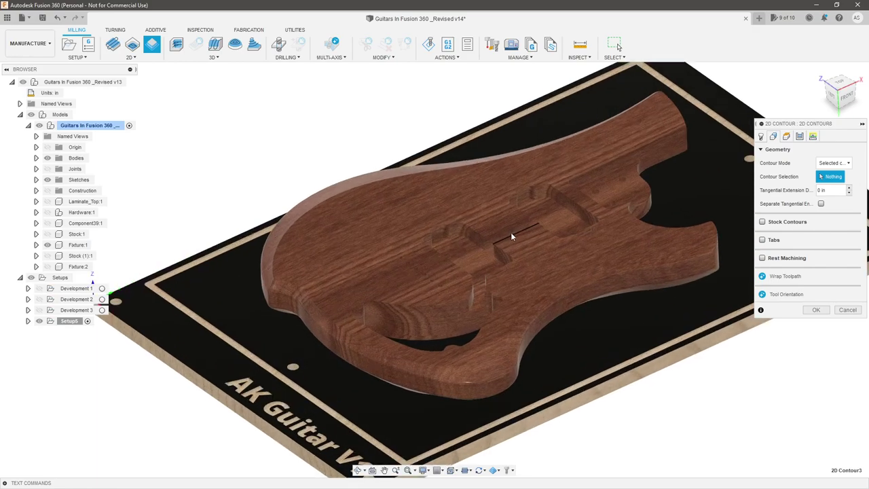
pyautogui.click(473, 270)
pyautogui.click(491, 283)
pyautogui.keyDown('shift'); pyautogui.moveTo(492, 357); pyautogui.dragTo(513, 354, button='middle'); pyautogui.keyUp('shift')
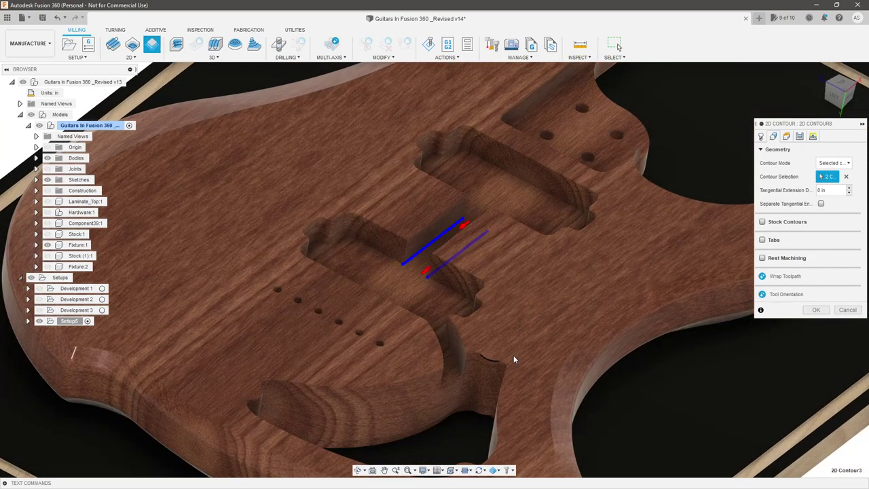
# Add the two curved floor edges of the channel leading to the control cutout as contours and accept the 2D Contour operation.
pyautogui.click(452, 370)
pyautogui.keyDown('shift'); pyautogui.moveTo(452, 370); pyautogui.dragTo(442, 379, button='middle'); pyautogui.keyUp('shift')
pyautogui.click(442, 374)
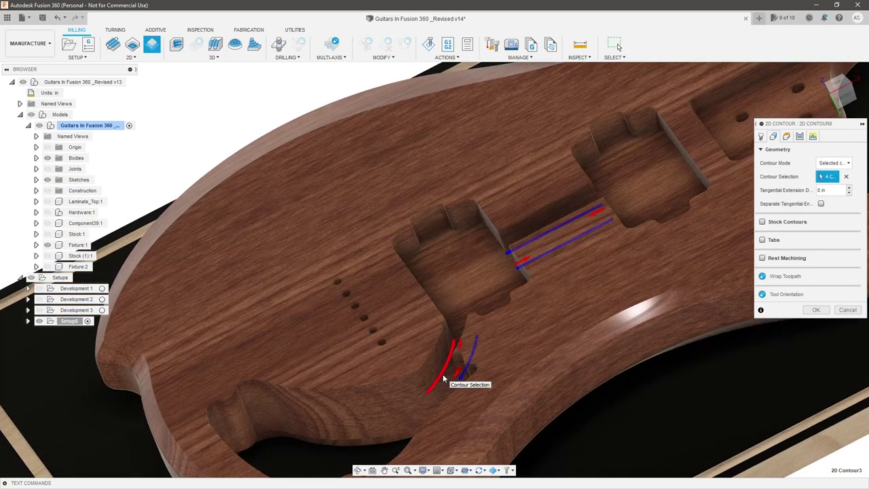
pyautogui.scroll(-5, 401, 330)
pyautogui.keyDown('shift'); pyautogui.moveTo(503, 343); pyautogui.dragTo(526, 347, button='middle'); pyautogui.keyUp('shift')
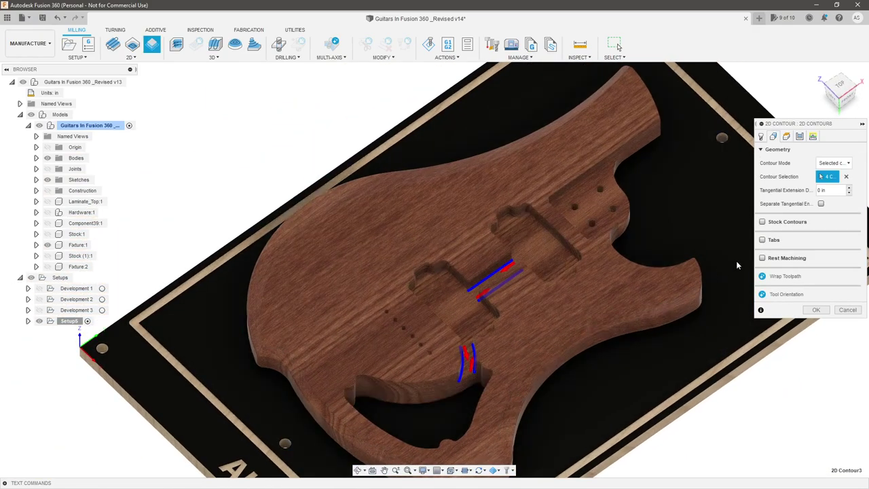
pyautogui.click(816, 309)
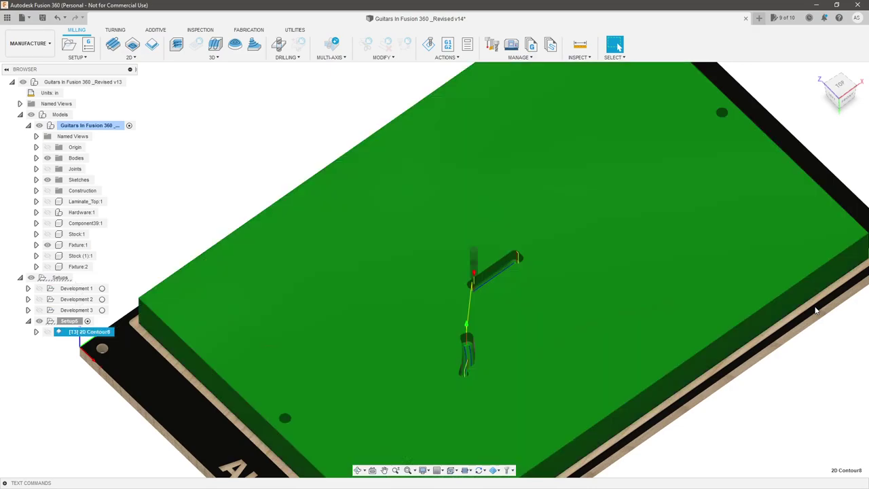
# Compare the 2D Contour's in-process stock preview with the Stock:1 component, leaving Stock:1 hidden and the operation deselected.
pyautogui.click(201, 211)
pyautogui.click(87, 332)
pyautogui.click(199, 163)
pyautogui.click(48, 233)
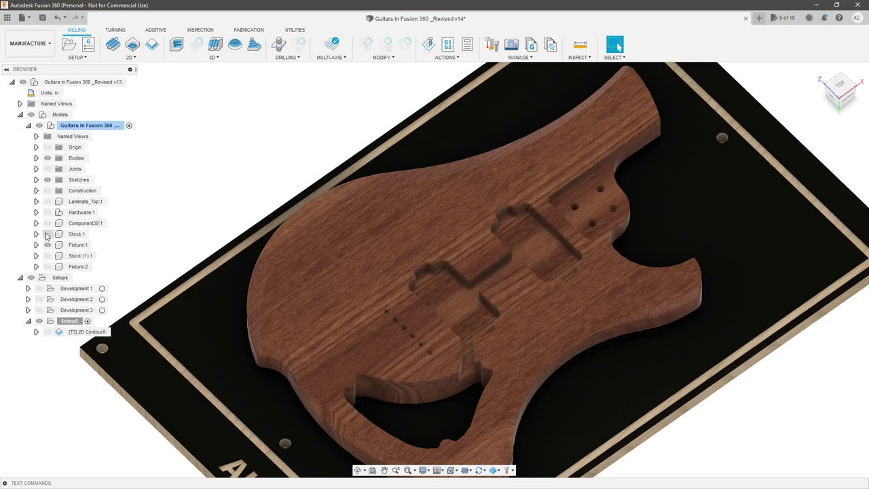
pyautogui.scroll(5, 362, 178)
pyautogui.scroll(-5, 361, 177)
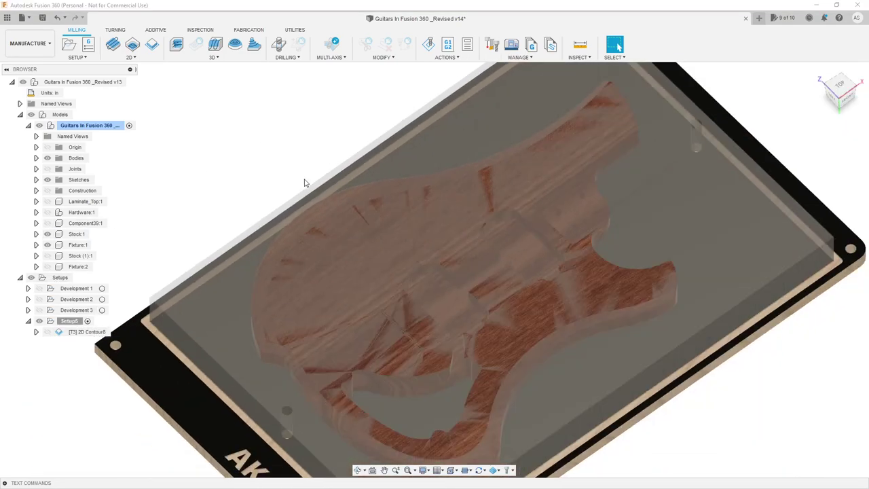
pyautogui.click(85, 332)
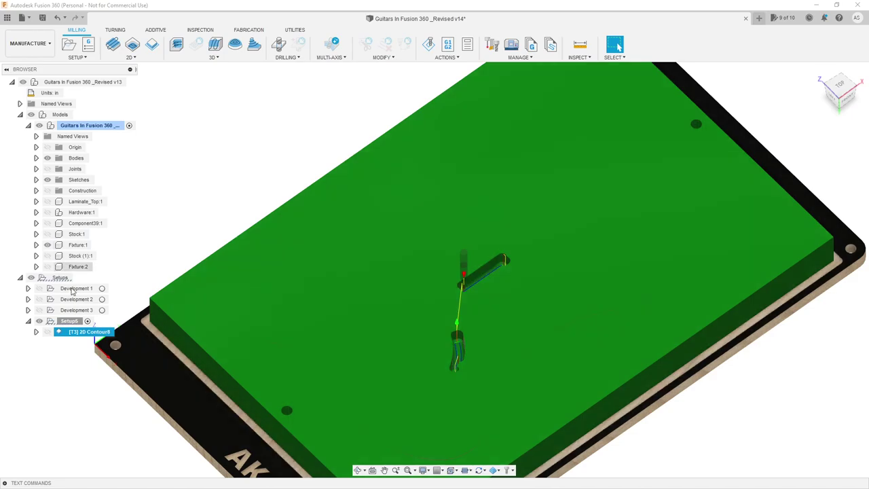
pyautogui.click(233, 199)
# Examine the toolpath's start points, ends and linking moves in both wiring channels from several angles.
pyautogui.scroll(6, 478, 287)
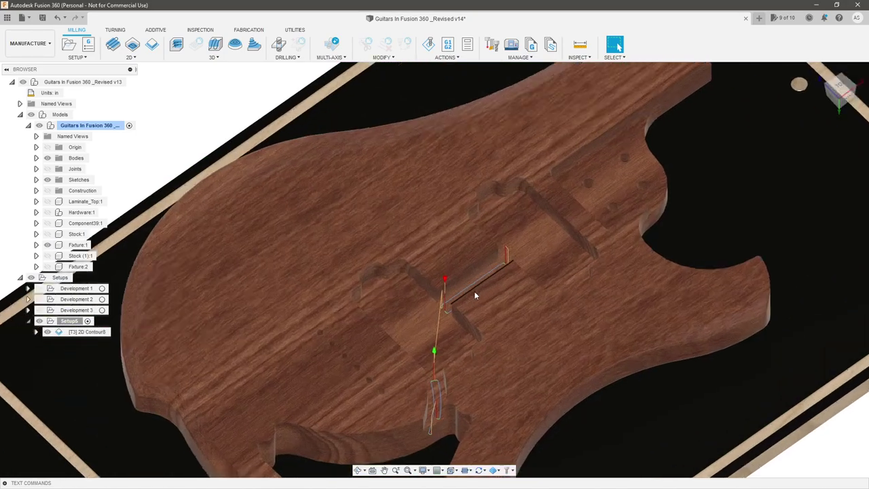
pyautogui.scroll(-5, 429, 339)
pyautogui.scroll(8, 422, 370)
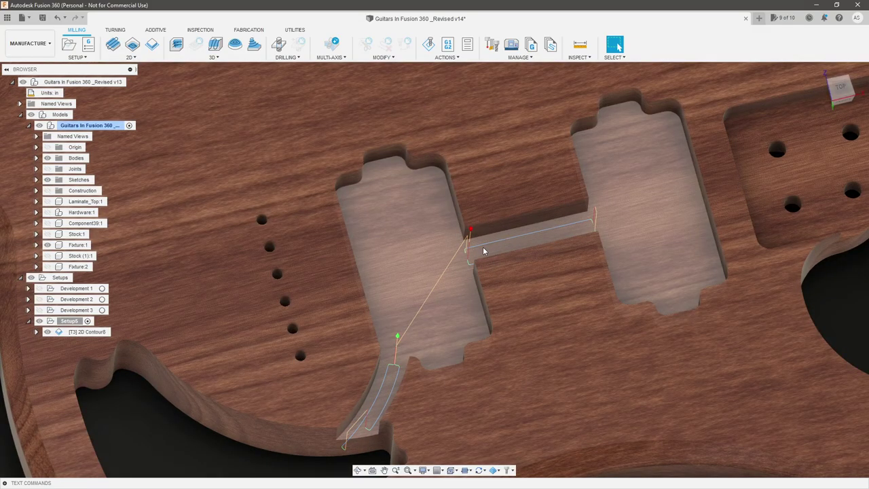
pyautogui.keyDown('shift'); pyautogui.moveTo(568, 238); pyautogui.dragTo(500, 229, button='middle'); pyautogui.keyUp('shift')
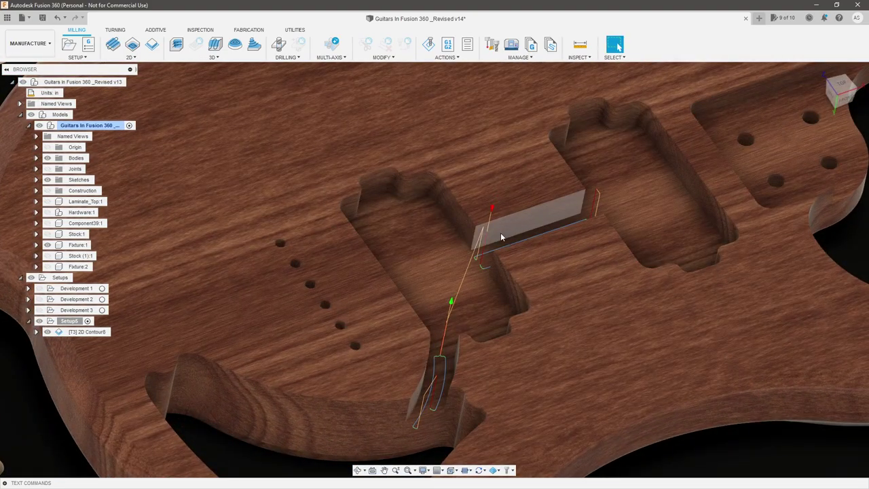
pyautogui.keyDown('shift'); pyautogui.moveTo(526, 227); pyautogui.dragTo(500, 258, button='middle'); pyautogui.keyUp('shift')
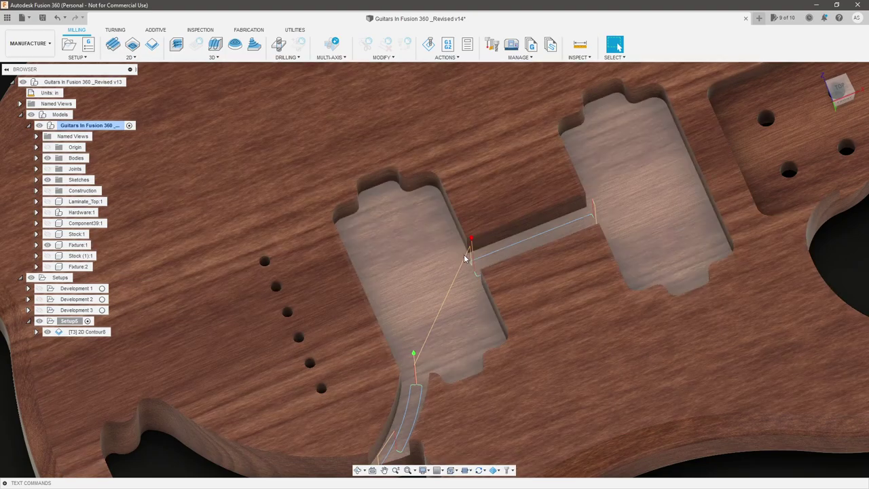
pyautogui.keyDown('shift'); pyautogui.moveTo(466, 239); pyautogui.dragTo(495, 210, button='middle'); pyautogui.keyUp('shift')
pyautogui.click(616, 45)
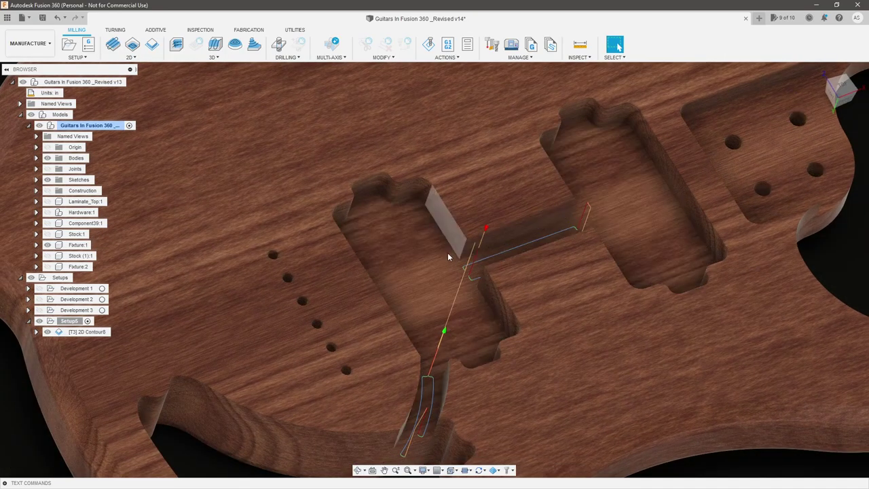
pyautogui.scroll(-3, 458, 261)
pyautogui.scroll(-2, 458, 257)
pyautogui.keyDown('shift'); pyautogui.moveTo(458, 257); pyautogui.dragTo(468, 269, button='middle'); pyautogui.keyUp('shift')
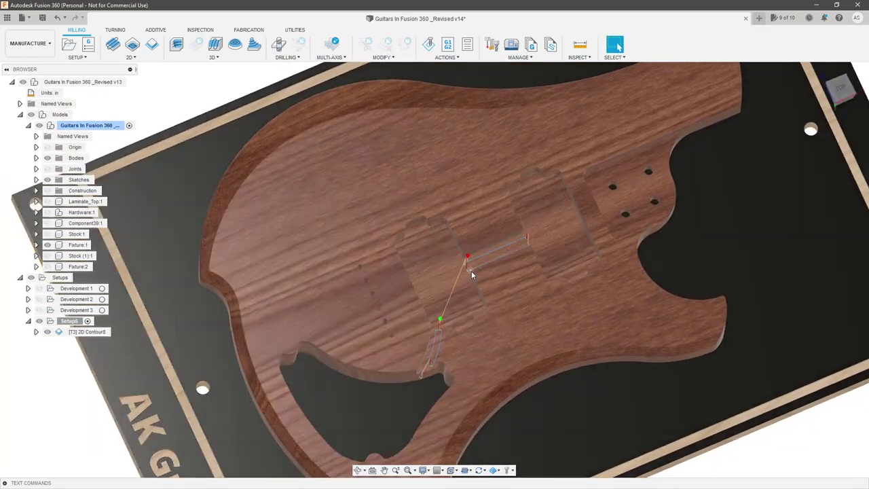
pyautogui.scroll(2, 486, 267)
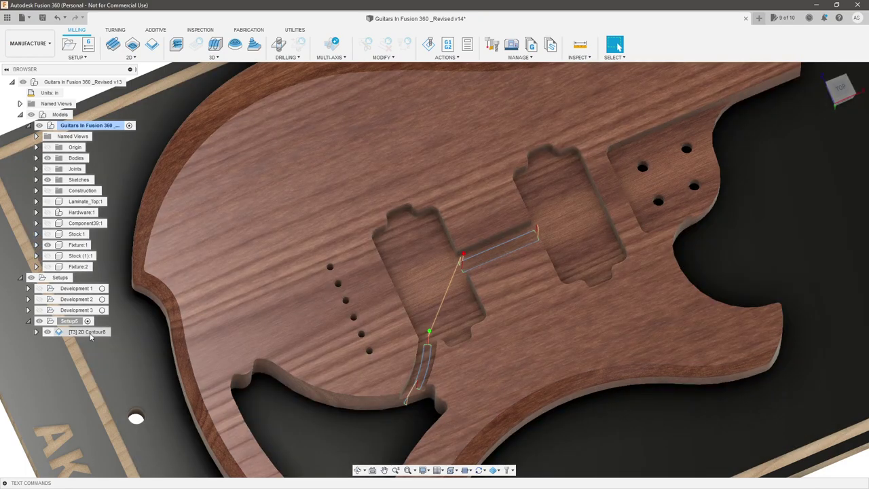
# Edit the 2D Contour to use a tangential extension distance of 0.25 in, accept it and deselect the operation.
pyautogui.rightClick(89, 334)
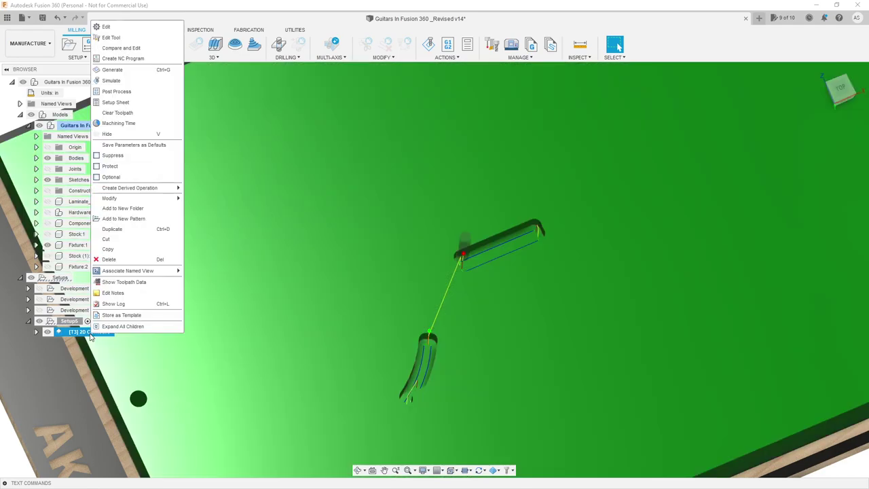
pyautogui.click(125, 27)
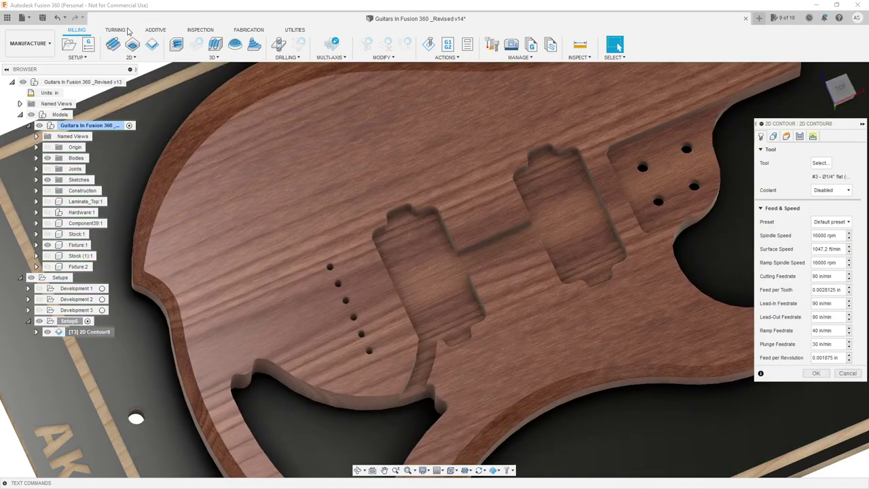
pyautogui.click(772, 138)
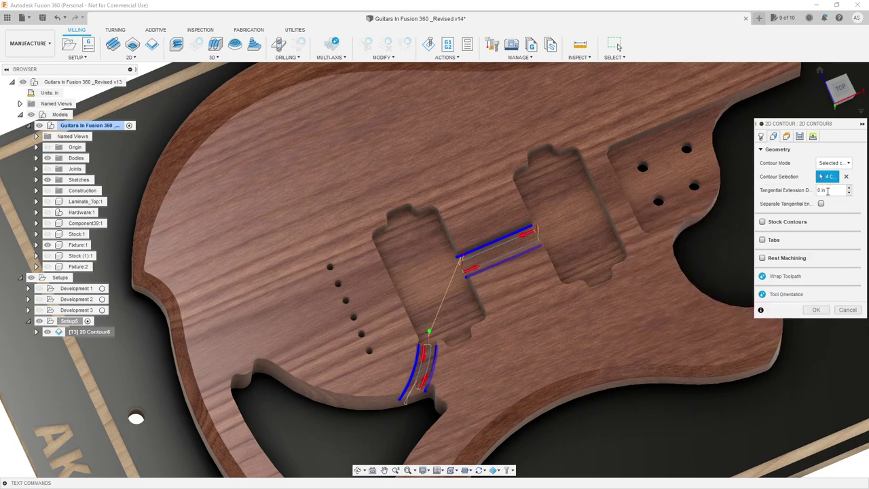
pyautogui.moveTo(827, 192)
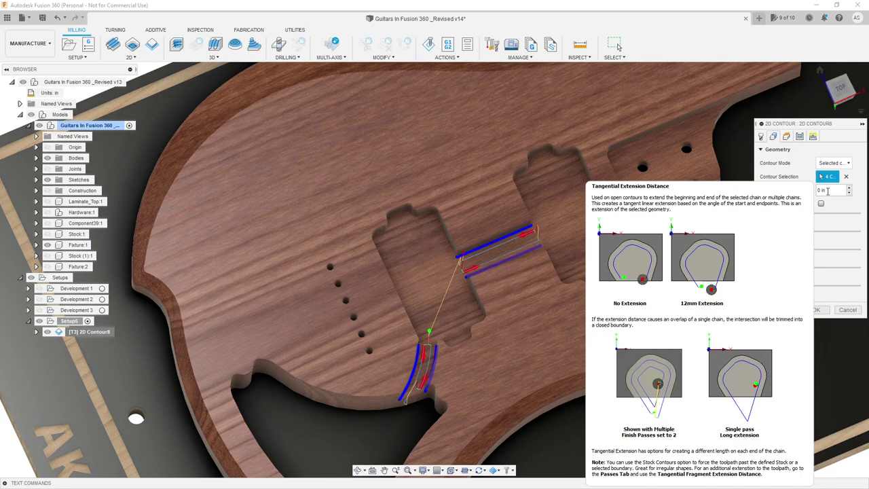
pyautogui.moveTo(834, 191); pyautogui.dragTo(798, 190)
pyautogui.press('BackSpace')
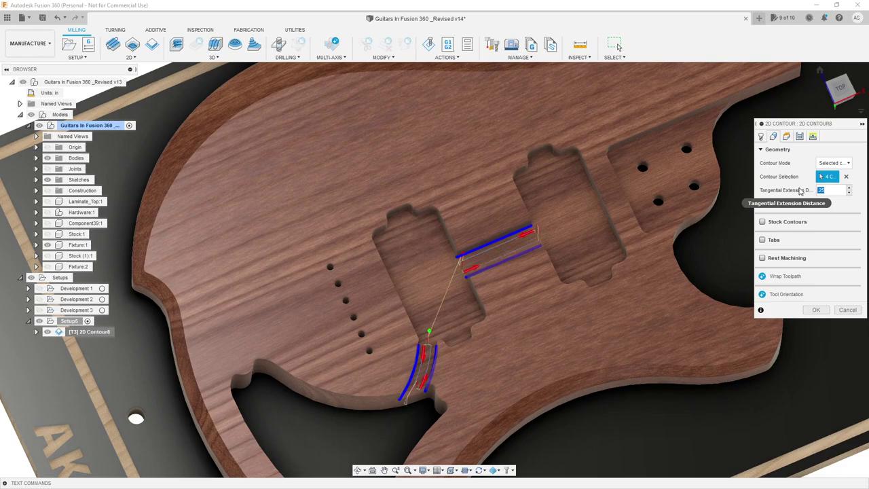
pyautogui.press('Return')
pyautogui.click(823, 311)
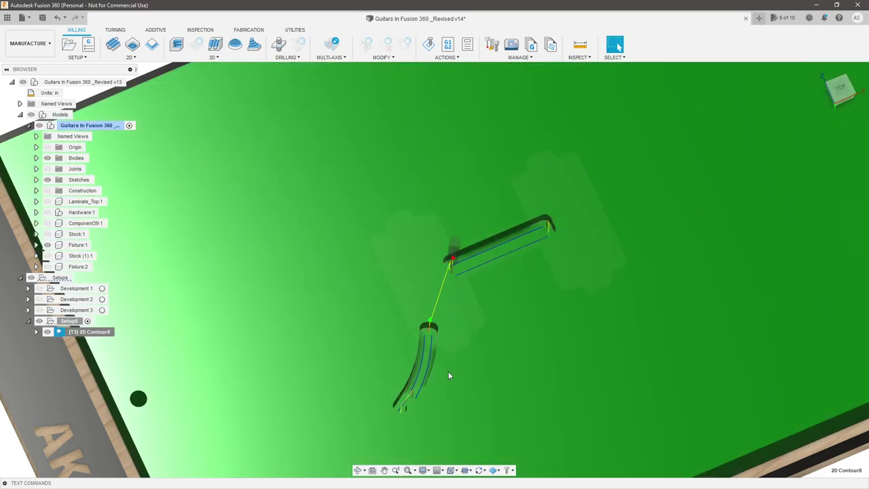
pyautogui.click(520, 309)
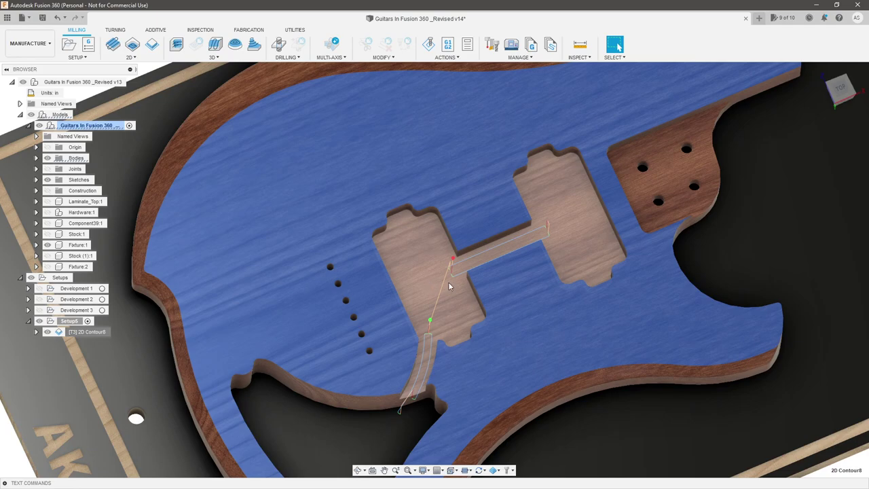
pyautogui.scroll(-2, 473, 304)
pyautogui.click(297, 106)
# Reopen the 2D Contour for editing and reference its bottom height to the pickup cavity floor face by selection.
pyautogui.rightClick(105, 334)
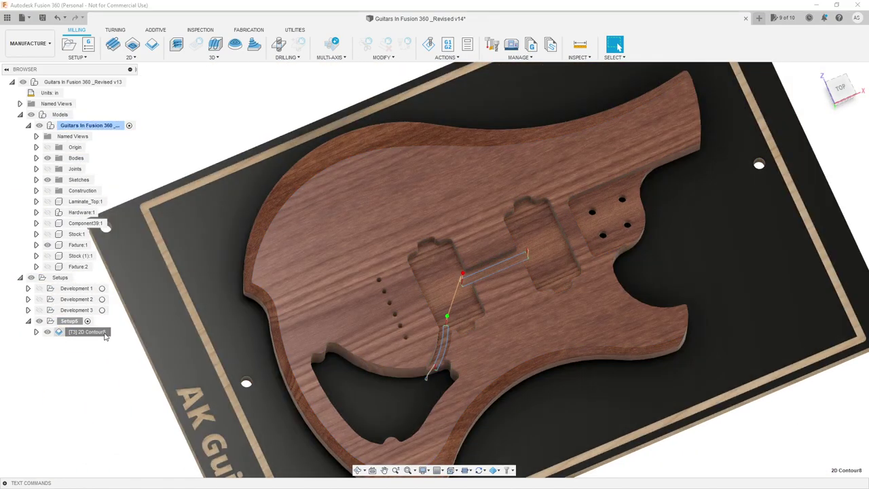
pyautogui.click(141, 26)
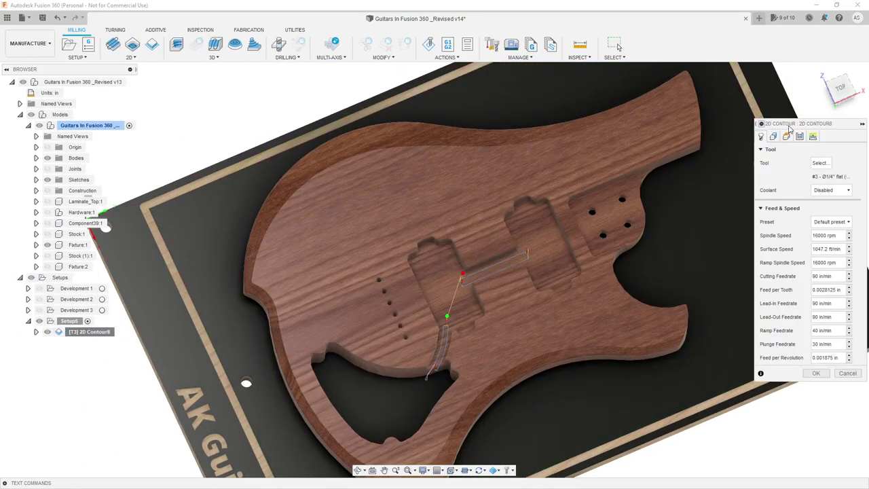
pyautogui.click(786, 136)
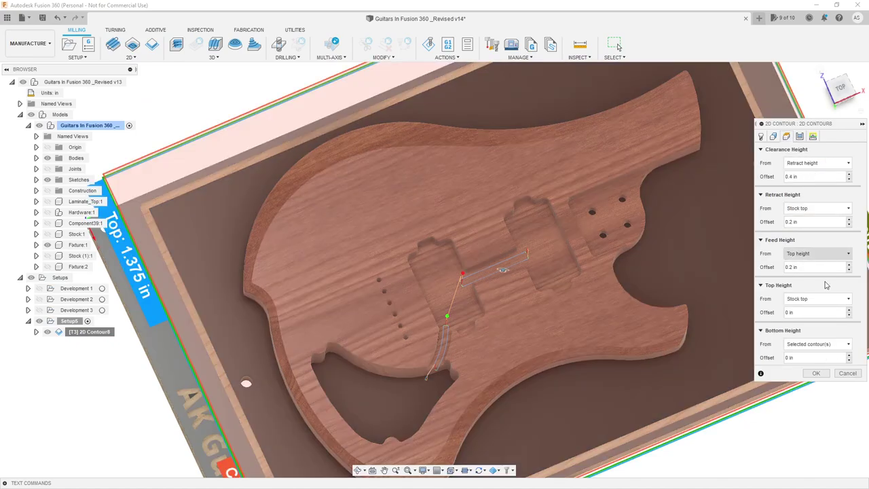
pyautogui.click(842, 344)
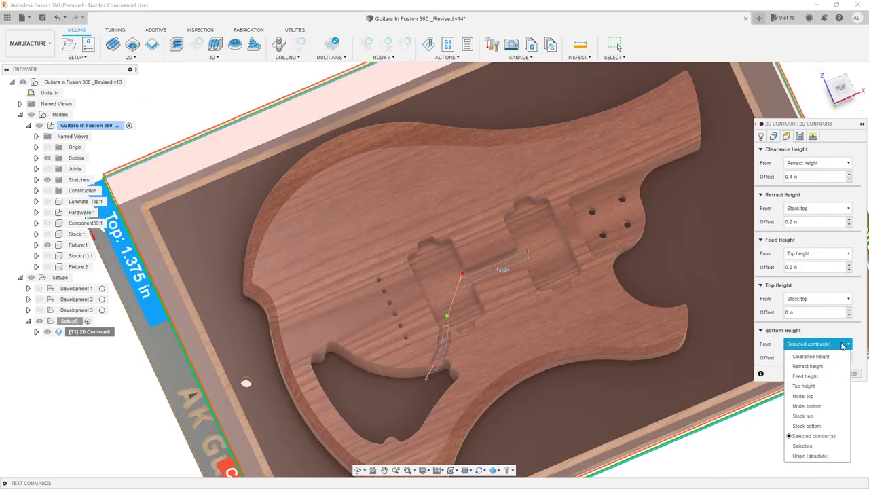
pyautogui.click(807, 446)
pyautogui.click(446, 286)
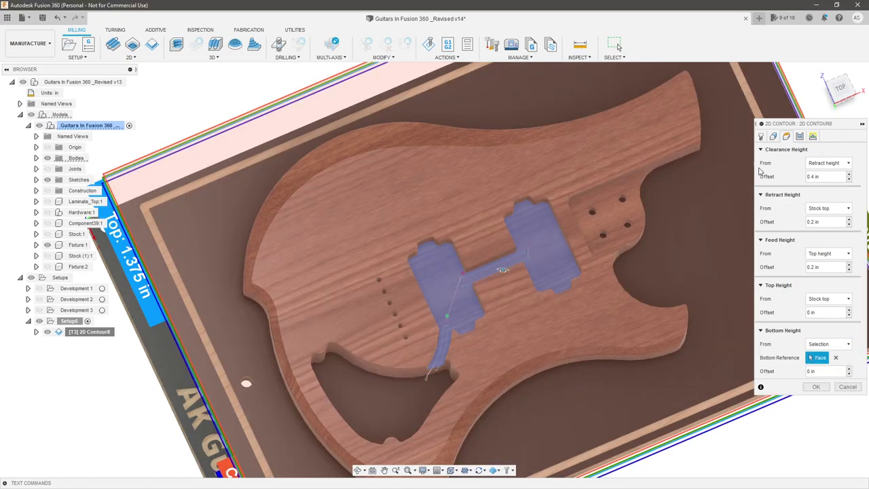
# Examine from the front and at an angle how the toolpath's height planes sit relative to the guitar body and fixture board.
pyautogui.keyDown('shift'); pyautogui.moveTo(656, 359); pyautogui.dragTo(786, 170, button='middle'); pyautogui.keyUp('shift')
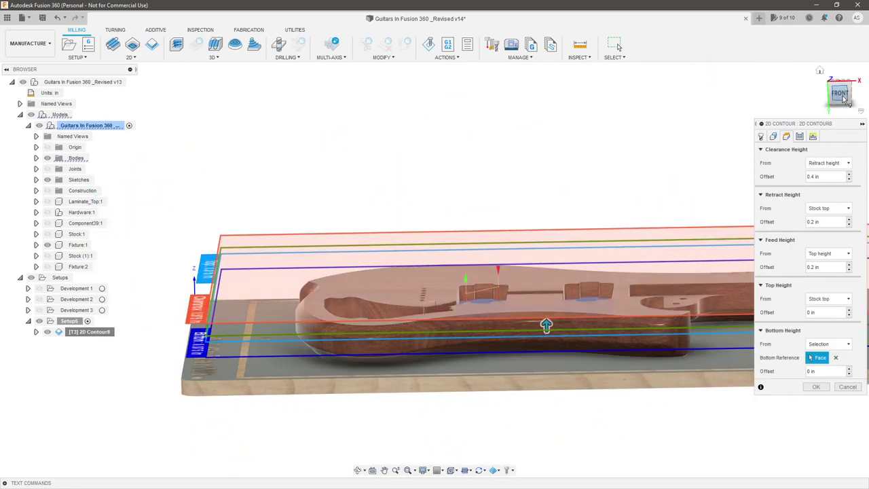
pyautogui.click(840, 94)
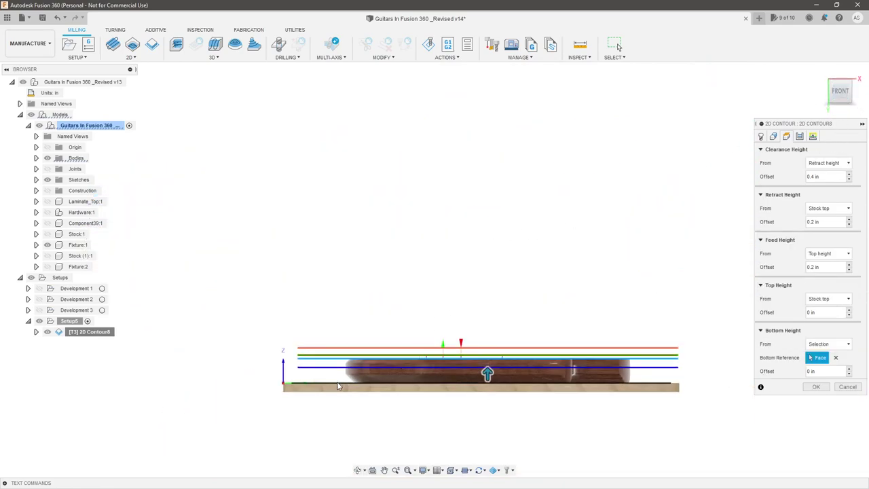
pyautogui.scroll(5, 345, 375)
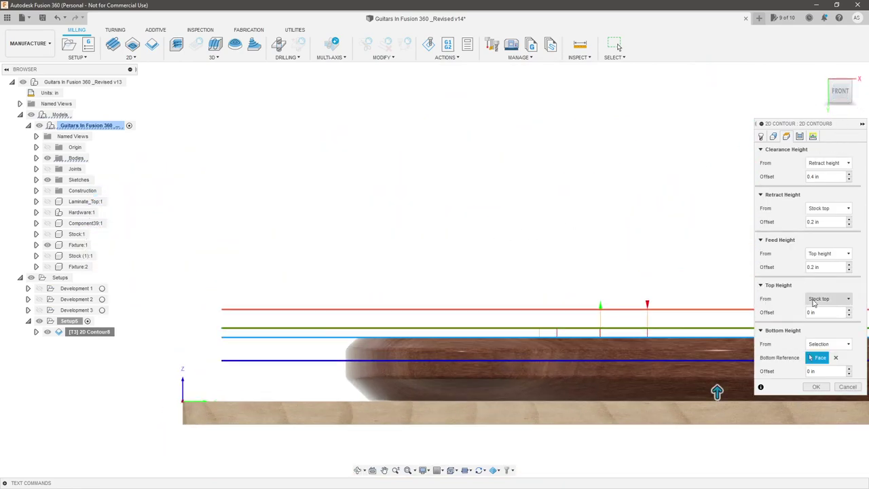
pyautogui.keyDown('shift'); pyautogui.moveTo(473, 279); pyautogui.dragTo(625, 296, button='middle'); pyautogui.keyUp('shift')
pyautogui.scroll(-2, 475, 340)
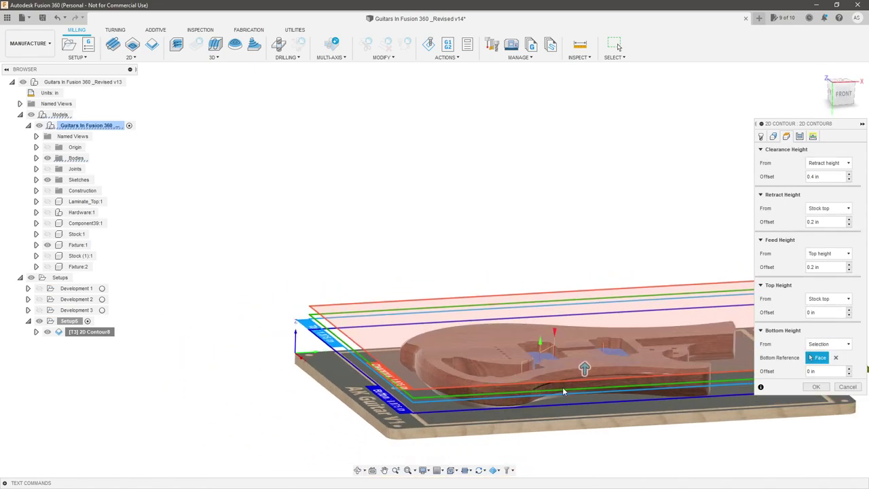
pyautogui.scroll(-2, 502, 350)
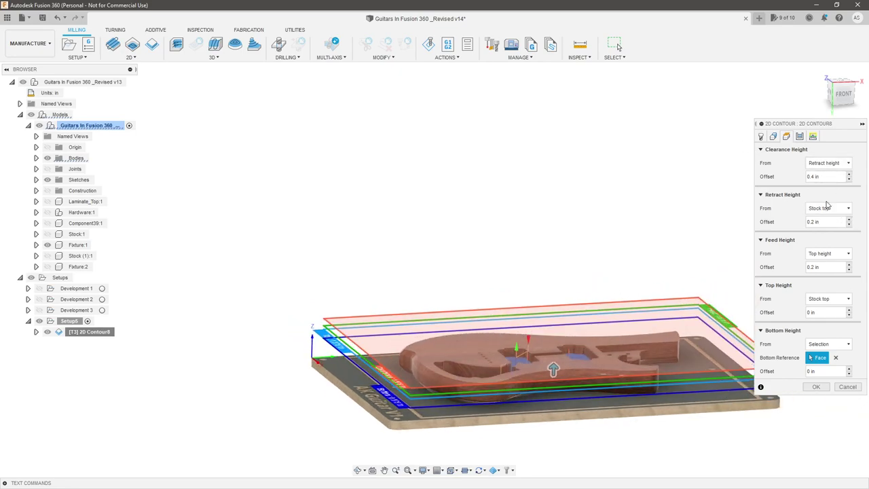
# Enable multiple finishing passes for the 2D Contour, with 2 passes and a stepover of .125 in.
pyautogui.click(798, 136)
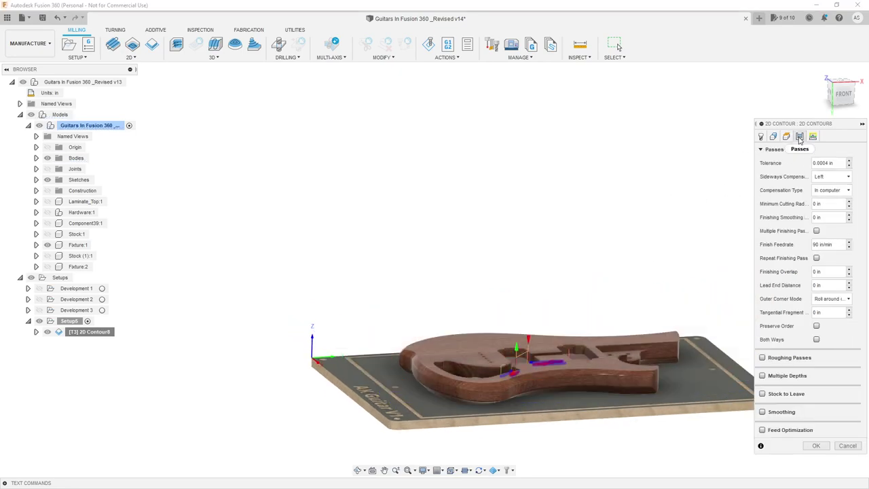
pyautogui.keyDown('shift'); pyautogui.moveTo(556, 218); pyautogui.dragTo(604, 325, button='middle'); pyautogui.keyUp('shift')
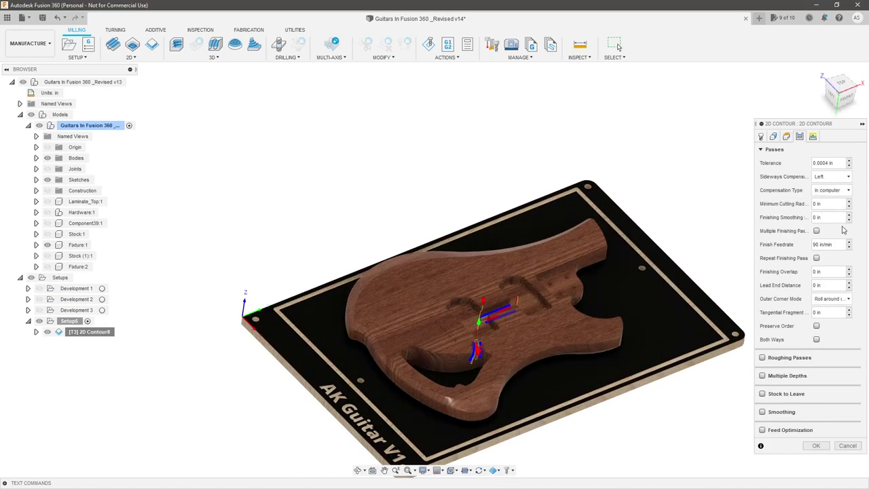
pyautogui.click(842, 249)
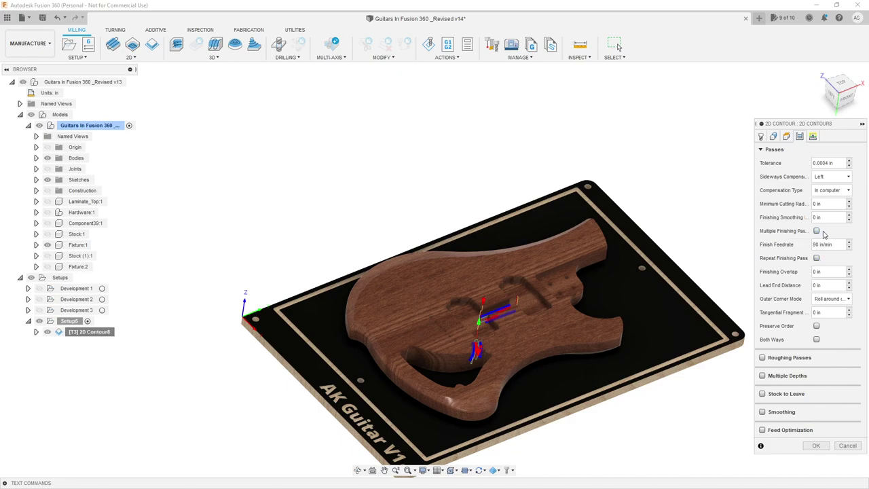
pyautogui.click(817, 231)
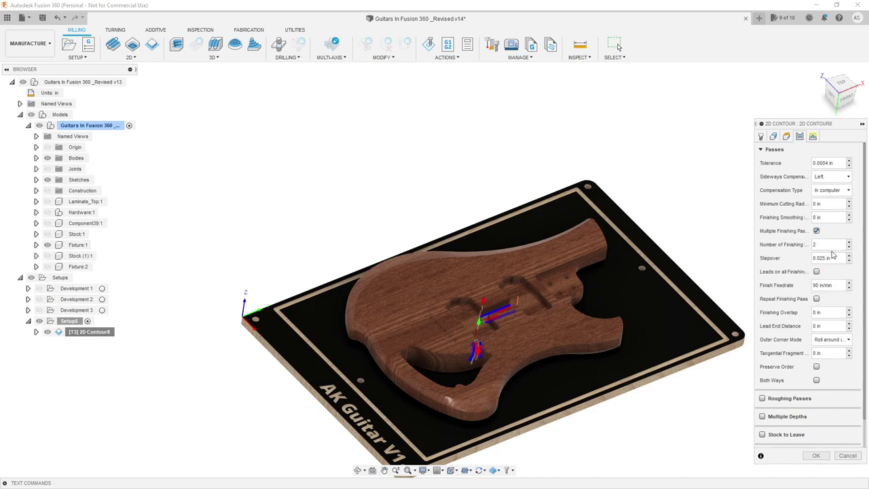
pyautogui.press('Tab')
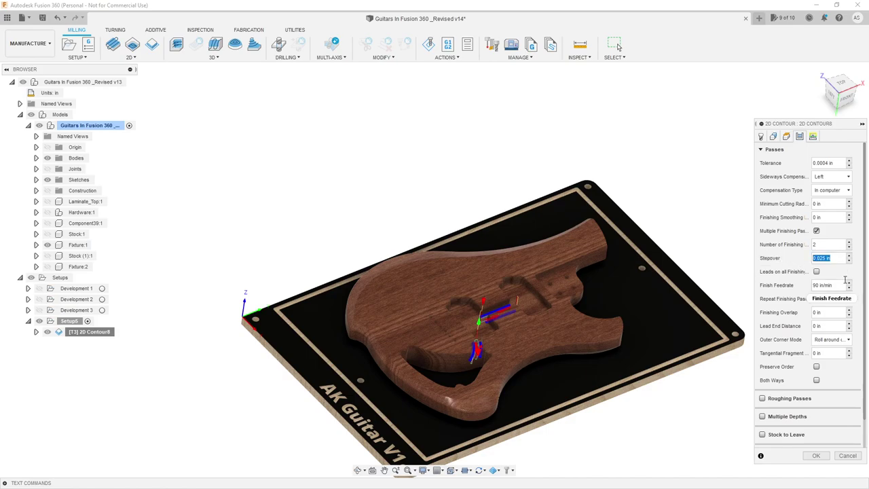
pyautogui.press('BackSpace')
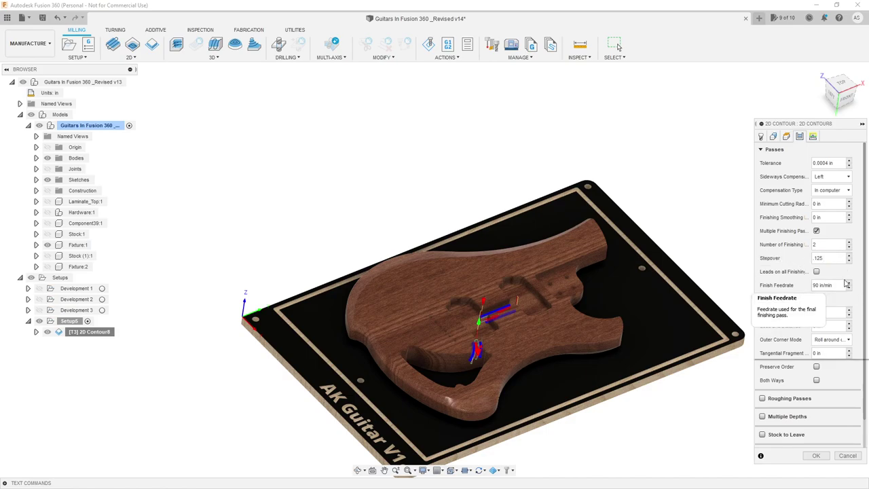
pyautogui.press('Tab')
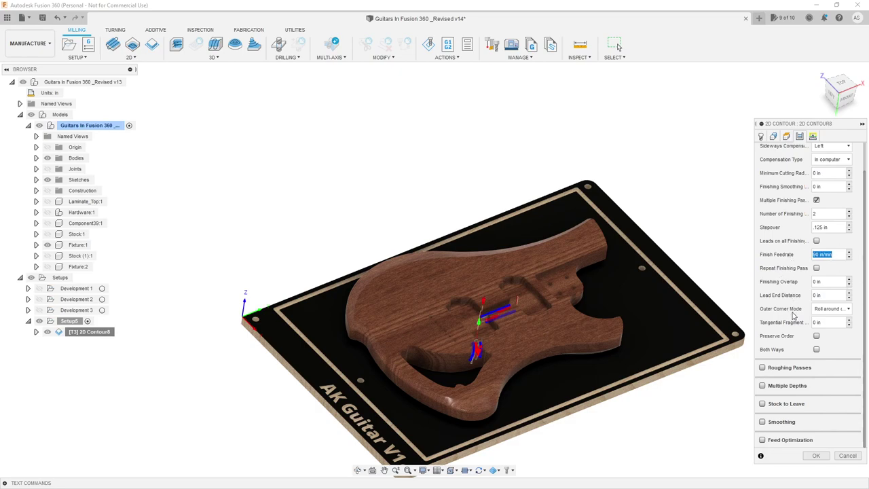
# Enable multiple depths with a maximum roughing stepdown of .125 in, turn off Rough Final and accept the 2D Contour.
pyautogui.click(762, 386)
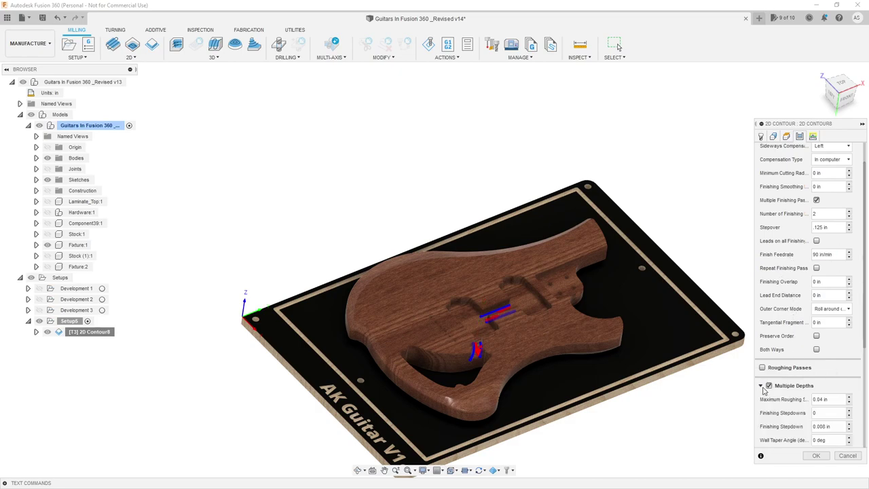
pyautogui.scroll(-1, 765, 386)
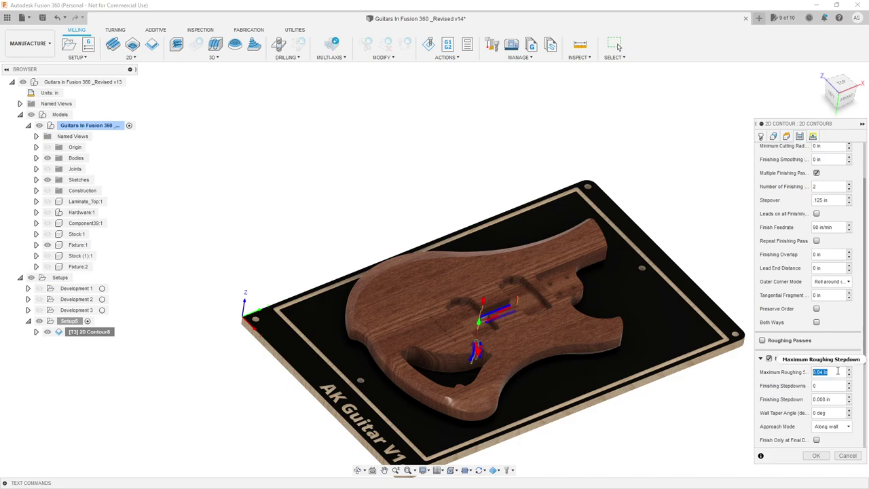
pyautogui.moveTo(837, 371)
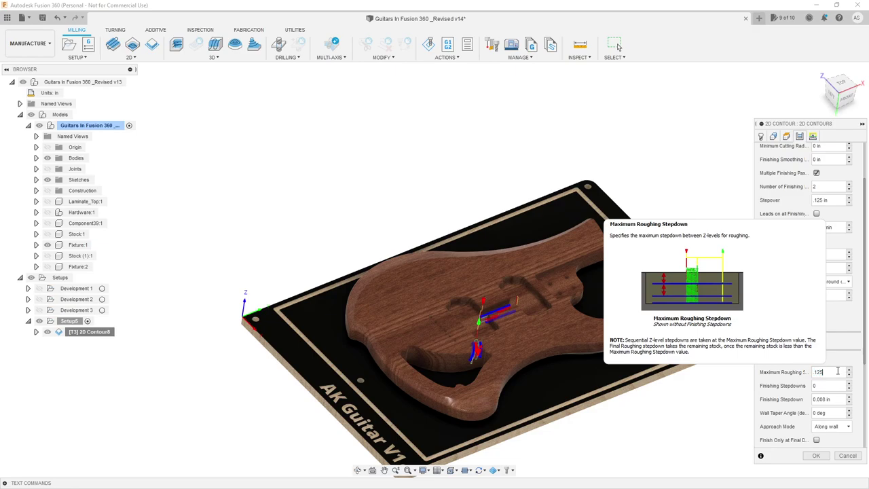
pyautogui.press('Tab')
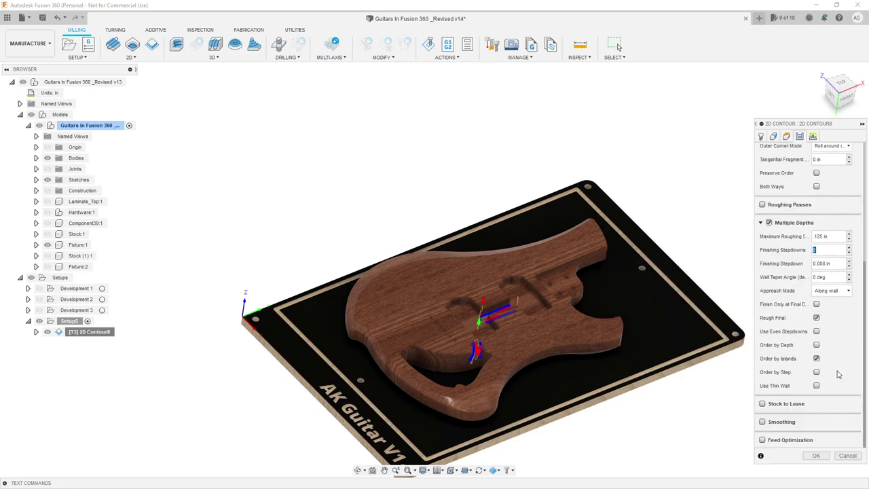
pyautogui.click(815, 317)
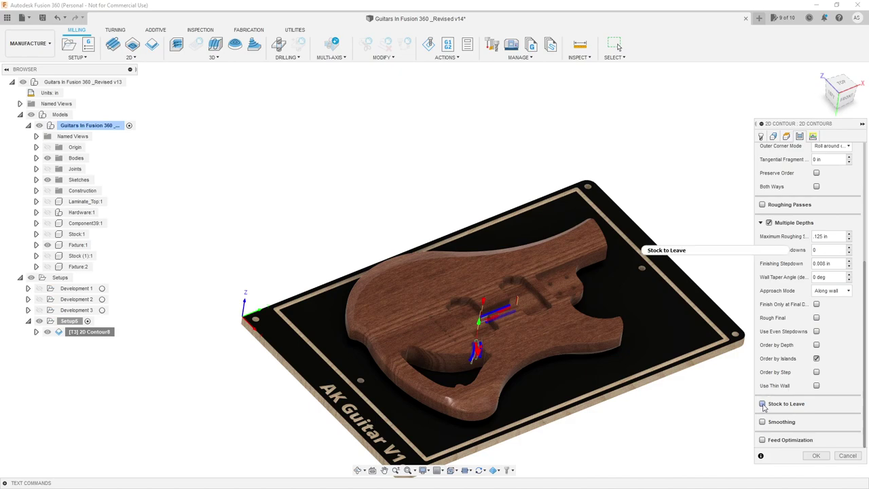
pyautogui.moveTo(763, 406)
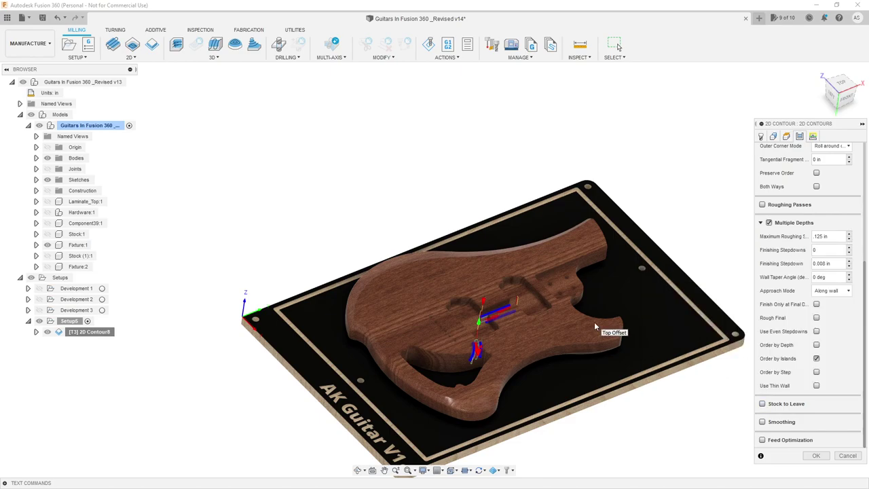
pyautogui.click(813, 137)
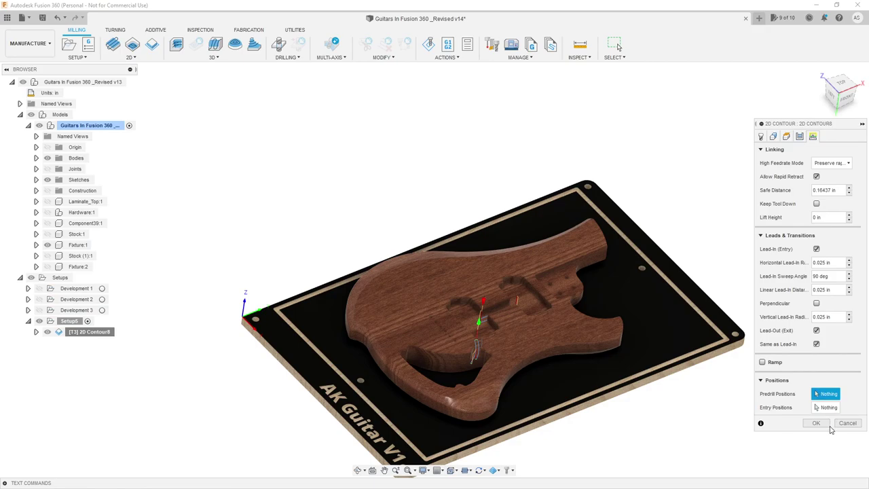
pyautogui.click(829, 427)
# Examine the regenerated depth passes and linking moves in both wiring channels up close and from above.
pyautogui.scroll(5, 487, 324)
pyautogui.scroll(8, 487, 324)
pyautogui.scroll(-3, 479, 305)
pyautogui.scroll(6, 436, 357)
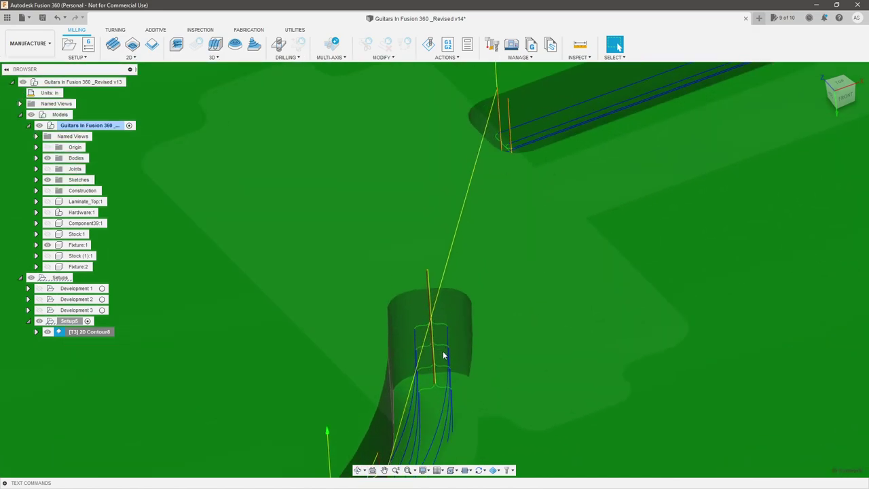
pyautogui.scroll(-6, 453, 394)
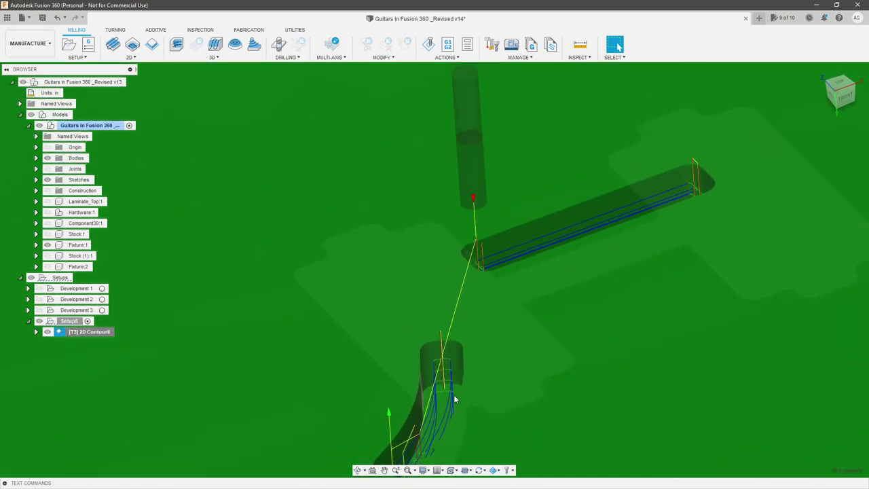
pyautogui.keyDown('shift'); pyautogui.moveTo(471, 382); pyautogui.dragTo(507, 359, button='middle'); pyautogui.keyUp('shift')
pyautogui.scroll(-2, 508, 356)
pyautogui.scroll(5, 509, 353)
pyautogui.keyDown('shift'); pyautogui.moveTo(523, 330); pyautogui.dragTo(446, 337, button='middle'); pyautogui.keyUp('shift')
pyautogui.scroll(-8, 374, 259)
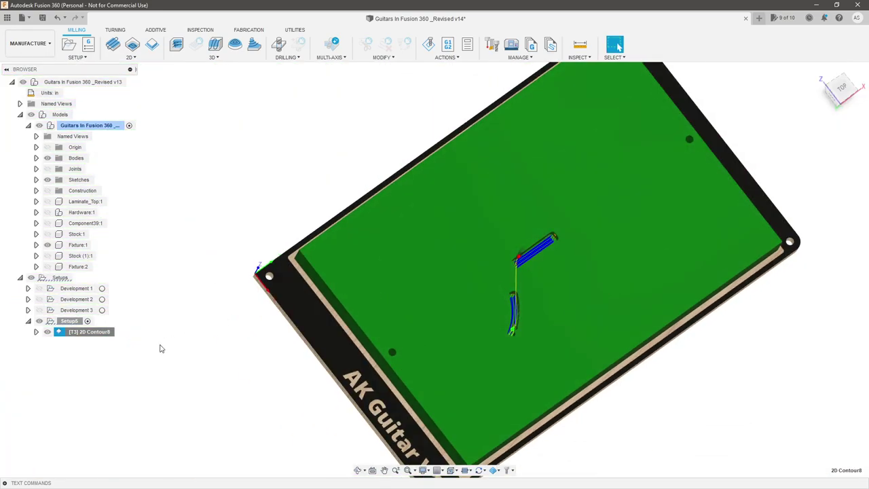
# Simulate the 2D Contour operation, check the stock colorization options and play the cut through both wiring channels.
pyautogui.doubleClick(100, 333)
pyautogui.rightClick(100, 334)
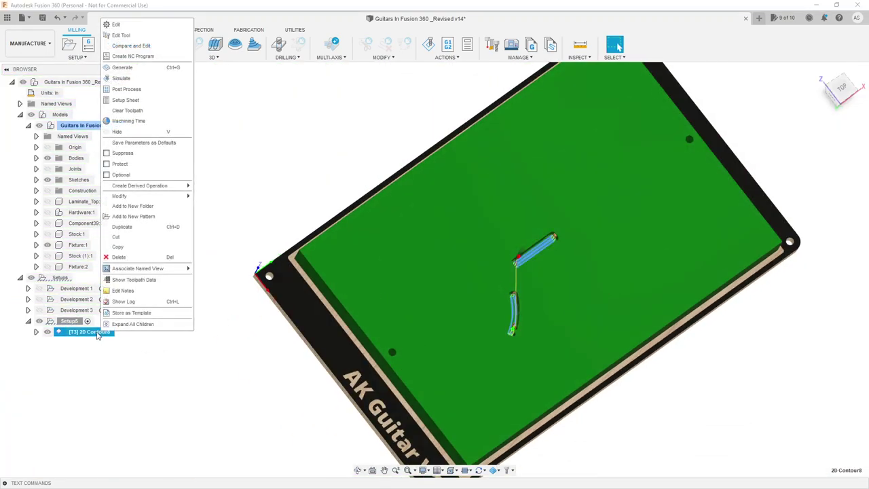
pyautogui.click(138, 80)
pyautogui.scroll(2, 662, 278)
pyautogui.keyDown('shift'); pyautogui.moveTo(650, 264); pyautogui.dragTo(580, 290, button='middle'); pyautogui.keyUp('shift')
pyautogui.scroll(-2, 590, 293)
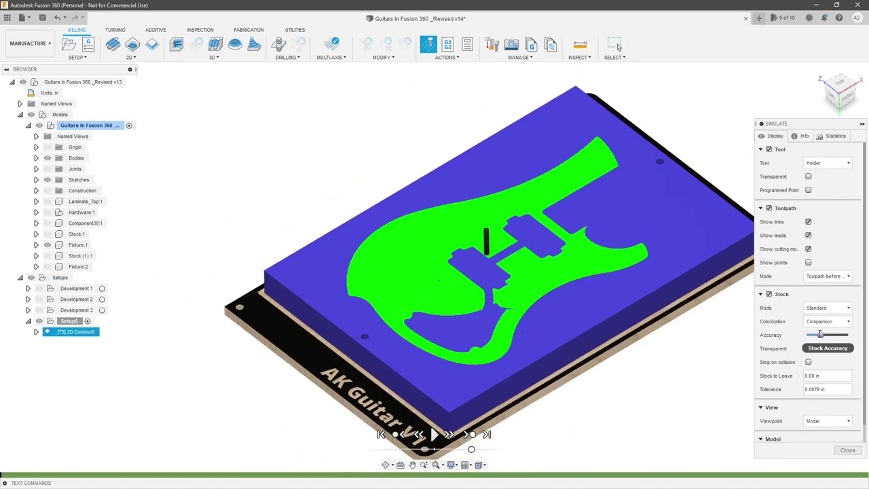
pyautogui.click(833, 322)
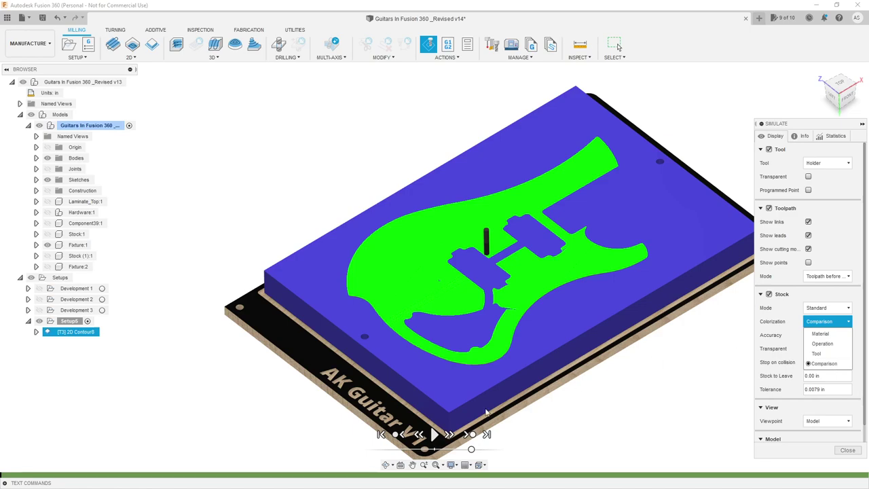
pyautogui.click(433, 435)
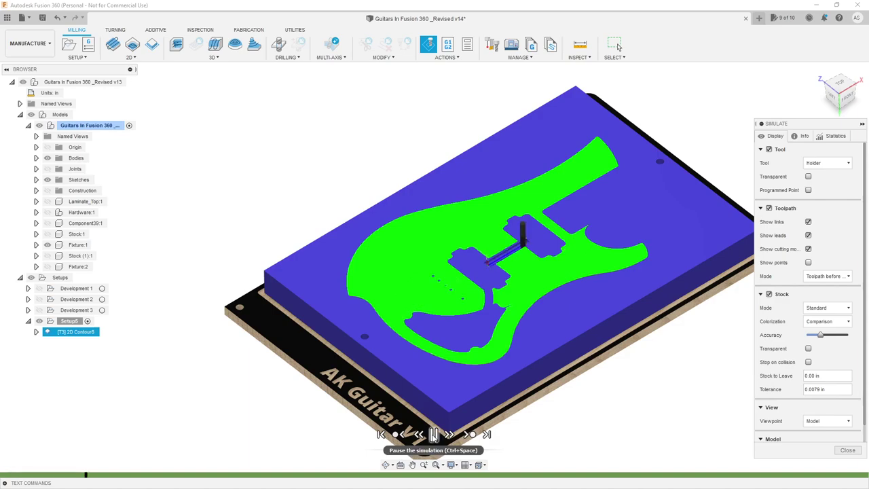
pyautogui.scroll(3, 512, 244)
pyautogui.scroll(2, 512, 244)
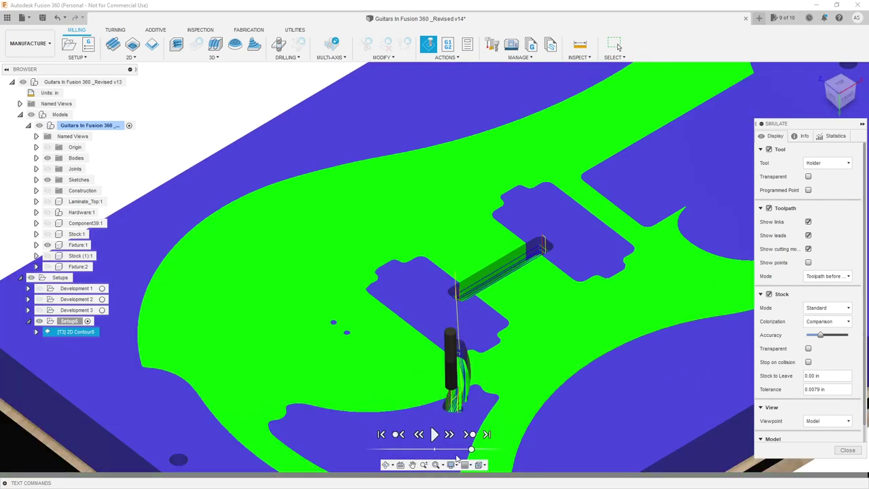
# Replay the simulation at a reduced playback speed, watching the channel between the two pickup cavities being cut.
pyautogui.click(433, 436)
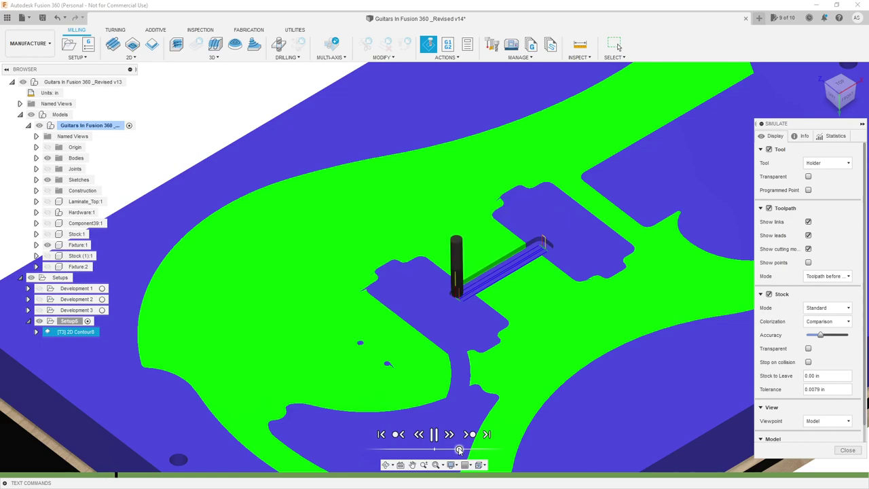
pyautogui.scroll(3, 513, 276)
pyautogui.keyDown('shift'); pyautogui.moveTo(513, 276); pyautogui.dragTo(509, 362, button='middle'); pyautogui.keyUp('shift')
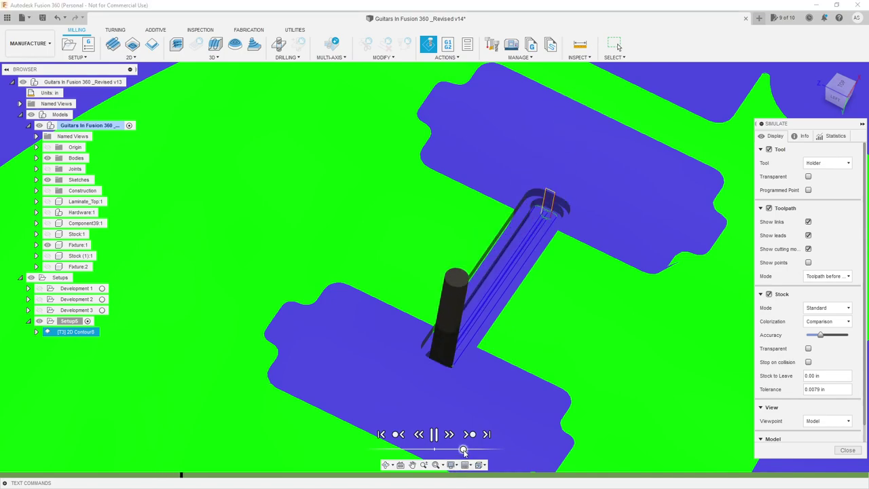
pyautogui.scroll(-4, 474, 235)
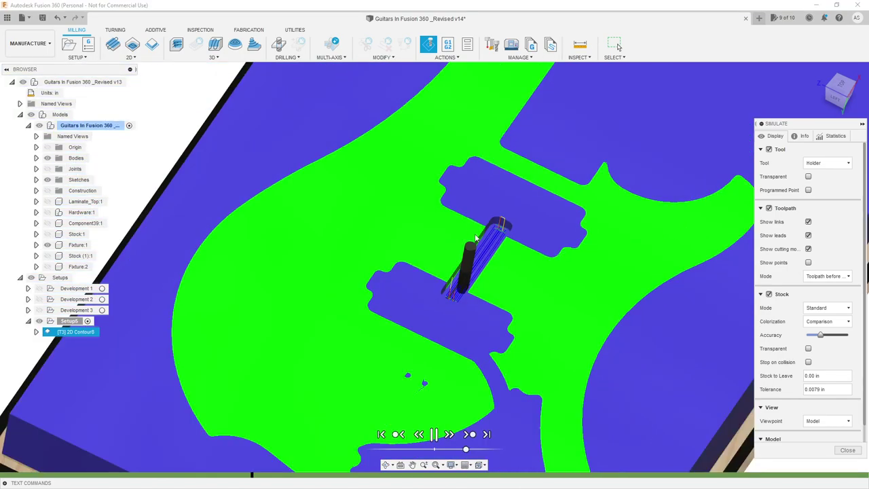
pyautogui.scroll(-3, 512, 281)
pyautogui.keyDown('shift'); pyautogui.moveTo(511, 281); pyautogui.dragTo(496, 305, button='middle'); pyautogui.keyUp('shift')
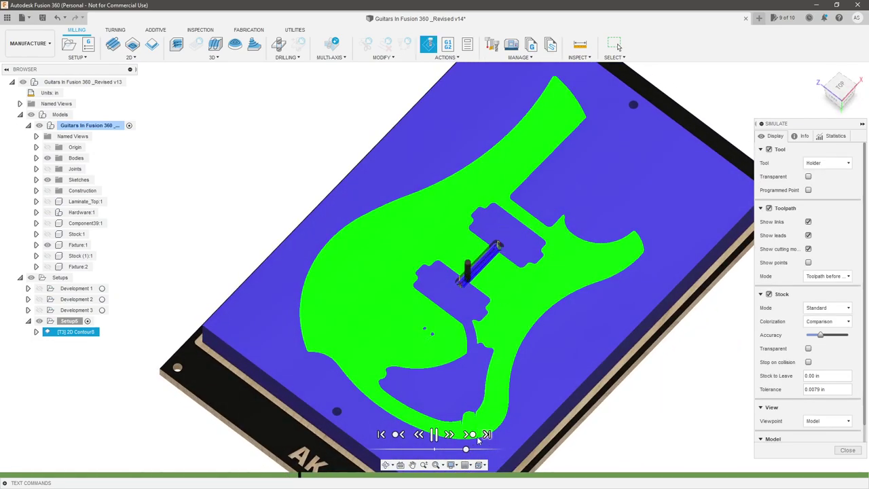
pyautogui.moveTo(467, 449); pyautogui.dragTo(462, 449)
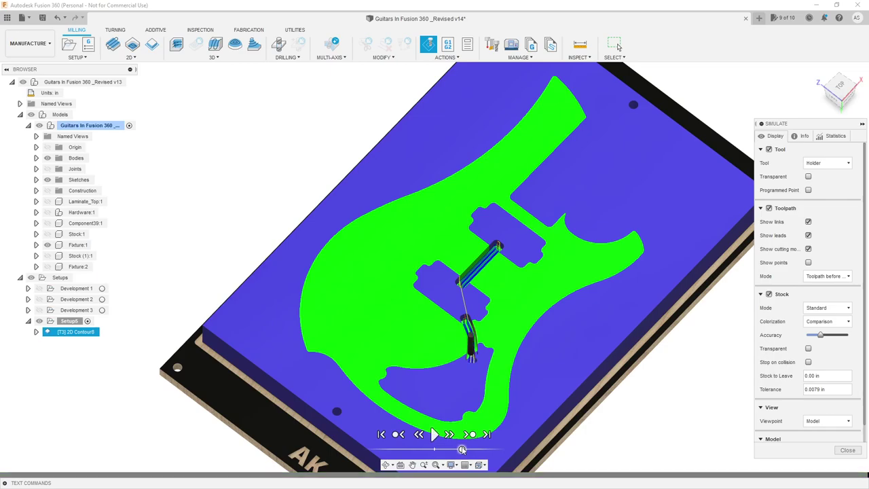
# Examine the simulated cut in the curved channel between the pickup and control cavities, and exit the simulation.
pyautogui.scroll(3, 492, 342)
pyautogui.scroll(3, 476, 353)
pyautogui.keyDown('shift'); pyautogui.moveTo(476, 353); pyautogui.dragTo(460, 323, button='middle'); pyautogui.keyUp('shift')
pyautogui.scroll(-3, 481, 322)
pyautogui.scroll(2, 481, 322)
pyautogui.scroll(-3, 496, 364)
pyautogui.keyDown('shift'); pyautogui.moveTo(498, 362); pyautogui.dragTo(477, 372, button='middle'); pyautogui.keyUp('shift')
pyautogui.scroll(8, 468, 360)
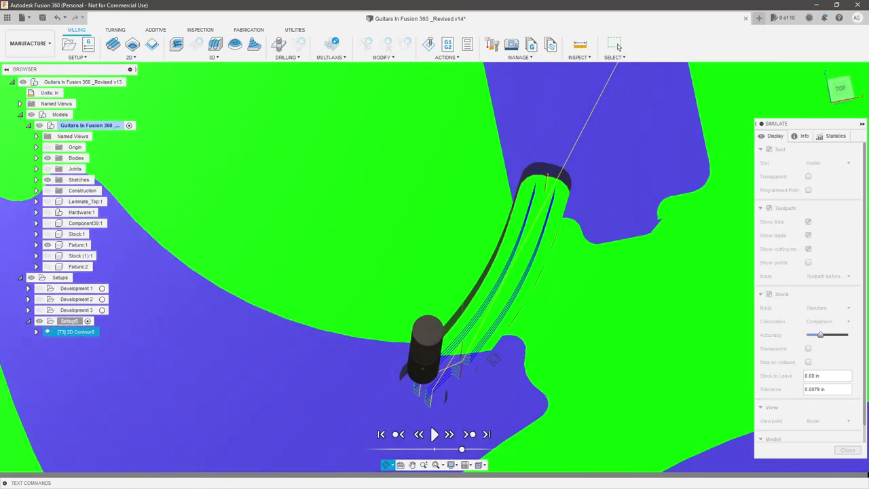
pyautogui.scroll(-10, 461, 371)
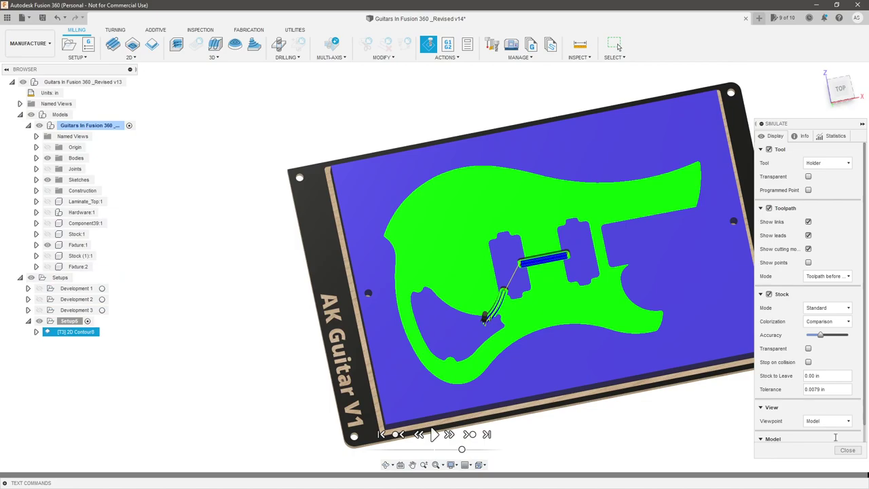
pyautogui.click(851, 452)
# Deselect the 2D Contour operation to hide the stock preview over the guitar body.
pyautogui.scroll(-3, 517, 339)
pyautogui.scroll(3, 570, 344)
pyautogui.keyDown('shift'); pyautogui.moveTo(545, 397); pyautogui.dragTo(830, 338, button='middle'); pyautogui.keyUp('shift')
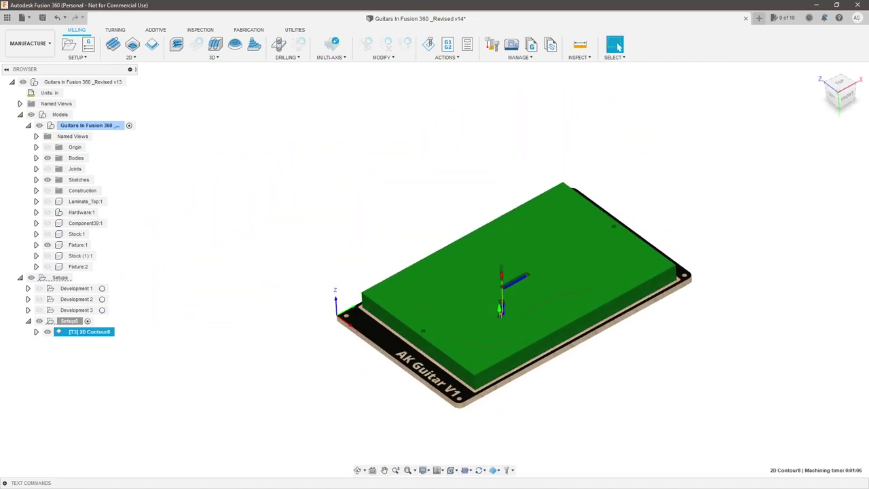
pyautogui.click(258, 172)
# Add a 2D Adaptive Clearing operation to the setup and assign it tool 3, the Ø1/4" Guitars 1/4 Flat end mill.
pyautogui.scroll(3, 502, 333)
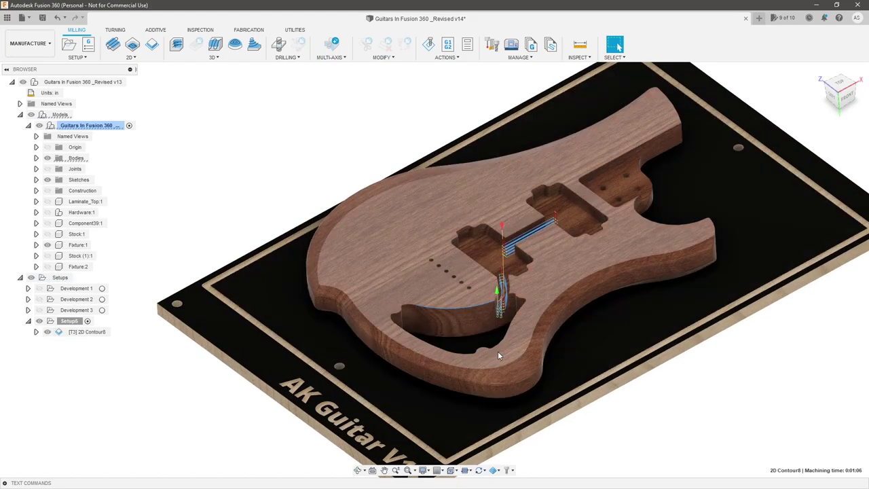
pyautogui.keyDown('shift'); pyautogui.moveTo(505, 336); pyautogui.dragTo(499, 367, button='middle'); pyautogui.keyUp('shift')
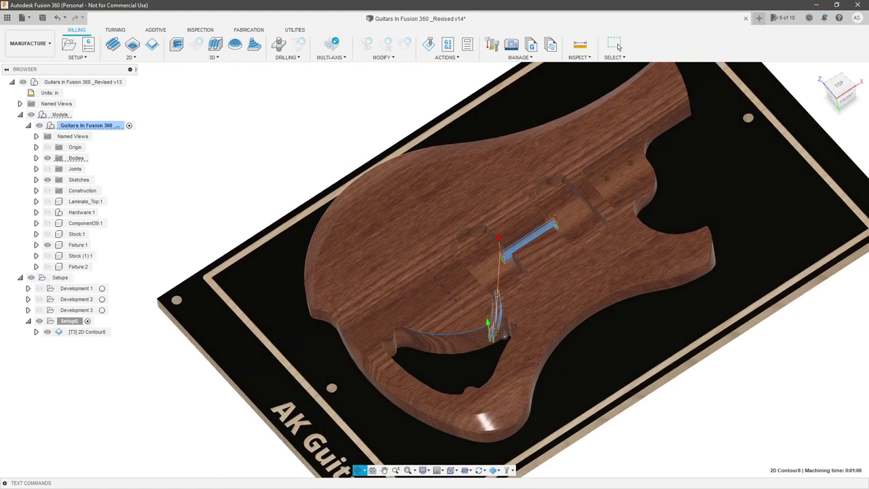
pyautogui.click(614, 45)
pyautogui.scroll(5, 486, 328)
pyautogui.scroll(-3, 493, 331)
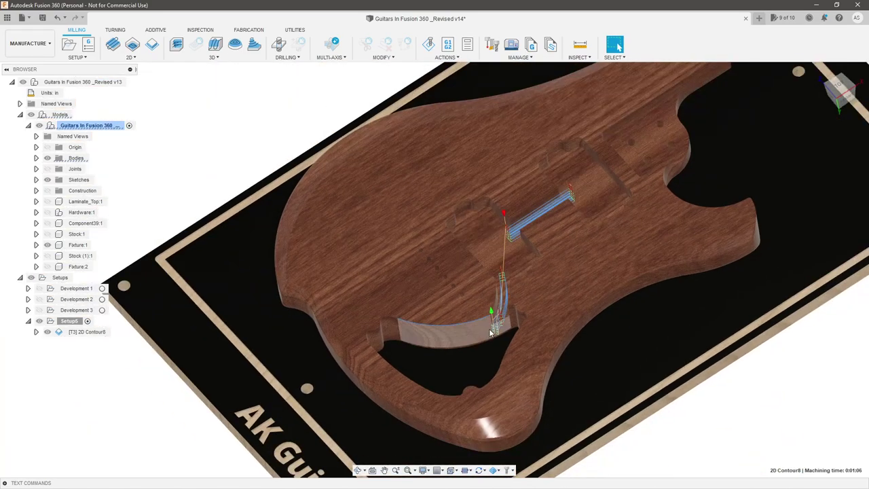
pyautogui.scroll(-3, 543, 306)
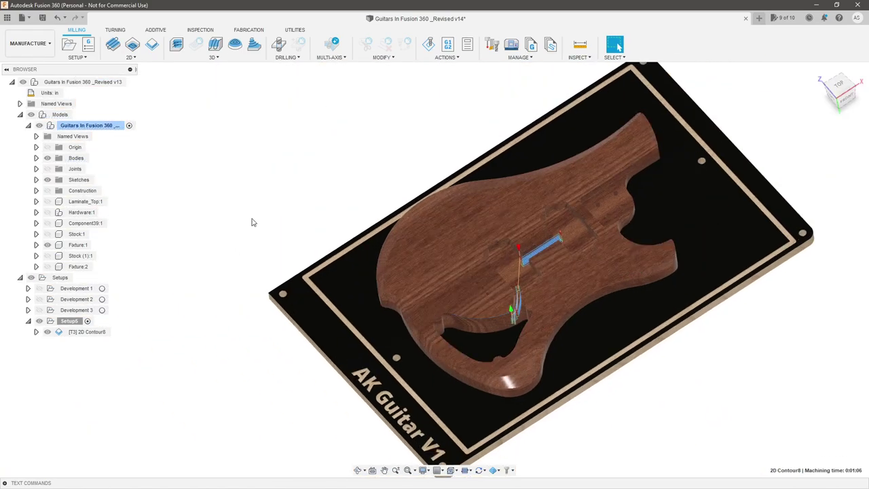
pyautogui.click(136, 57)
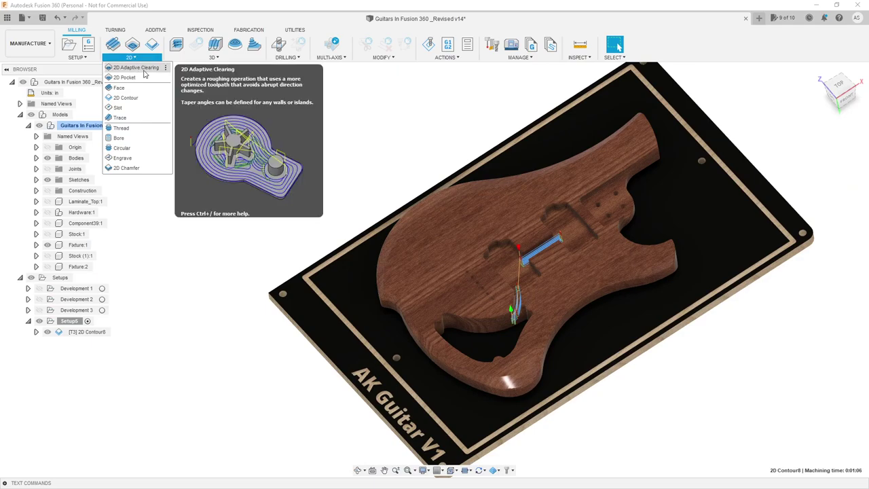
pyautogui.click(143, 70)
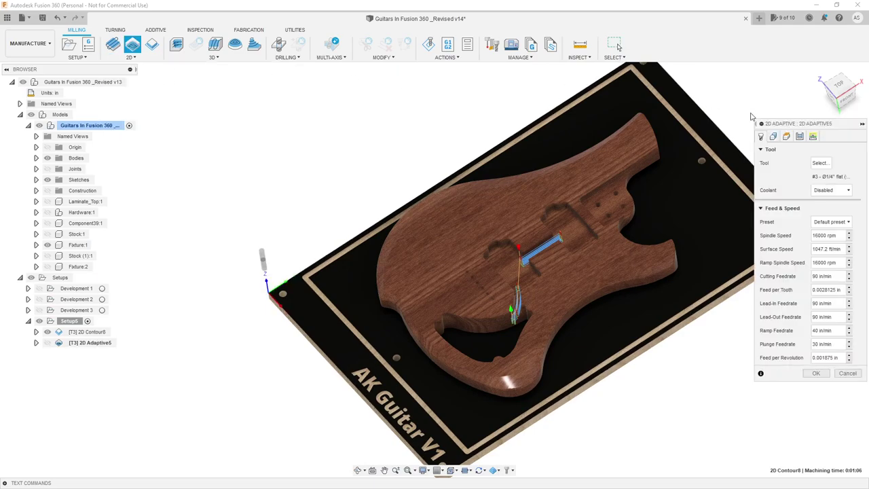
pyautogui.click(819, 164)
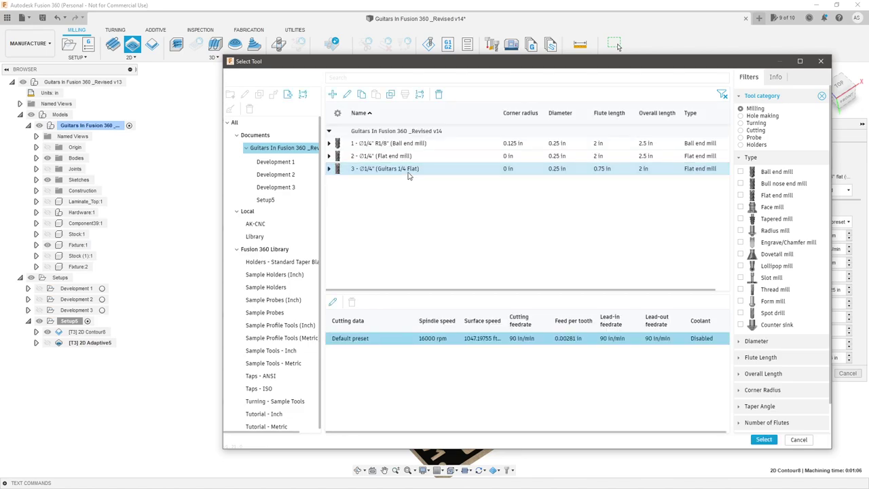
pyautogui.click(409, 172)
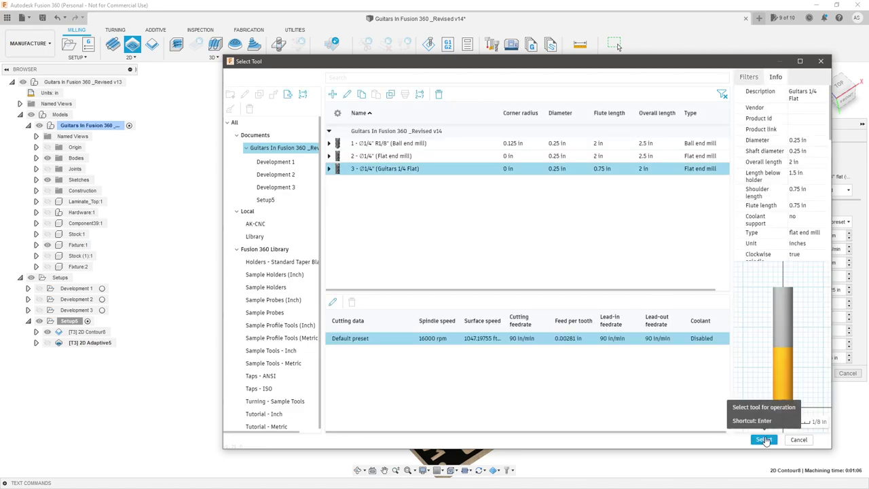
pyautogui.click(764, 439)
# Select the bottom edge chain of the control cavity as the pocket to machine in the 2D Adaptive operation.
pyautogui.click(774, 136)
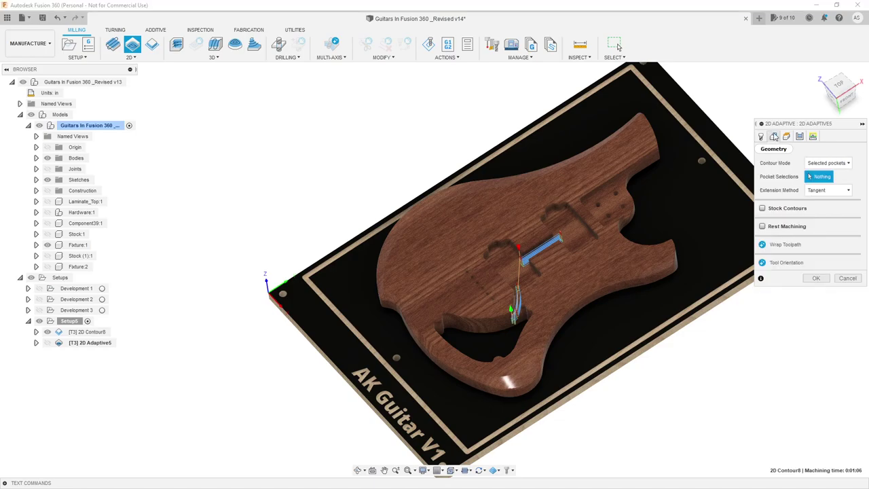
pyautogui.scroll(3, 495, 323)
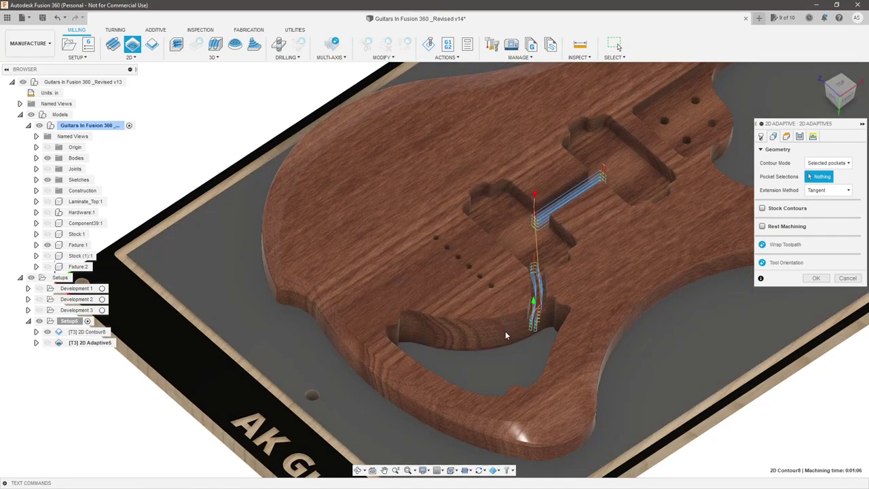
pyautogui.scroll(3, 509, 326)
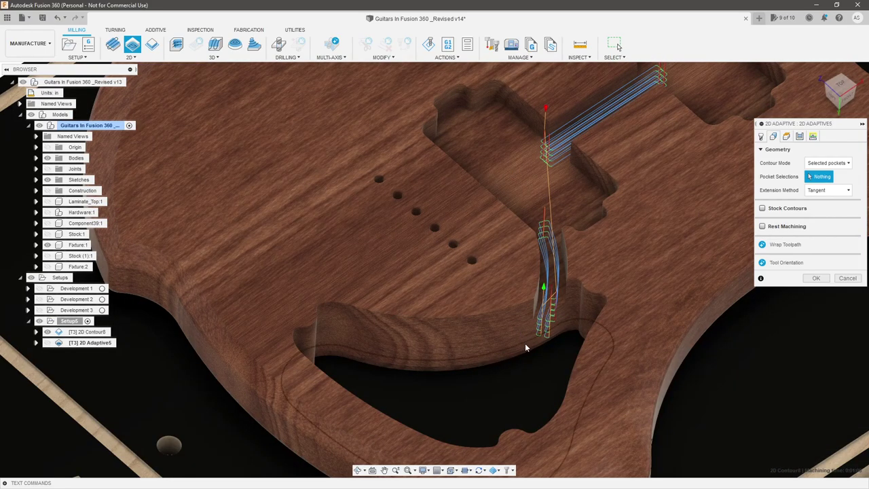
pyautogui.click(525, 349)
pyautogui.keyDown('shift'); pyautogui.moveTo(534, 349); pyautogui.dragTo(516, 299, button='middle'); pyautogui.keyUp('shift')
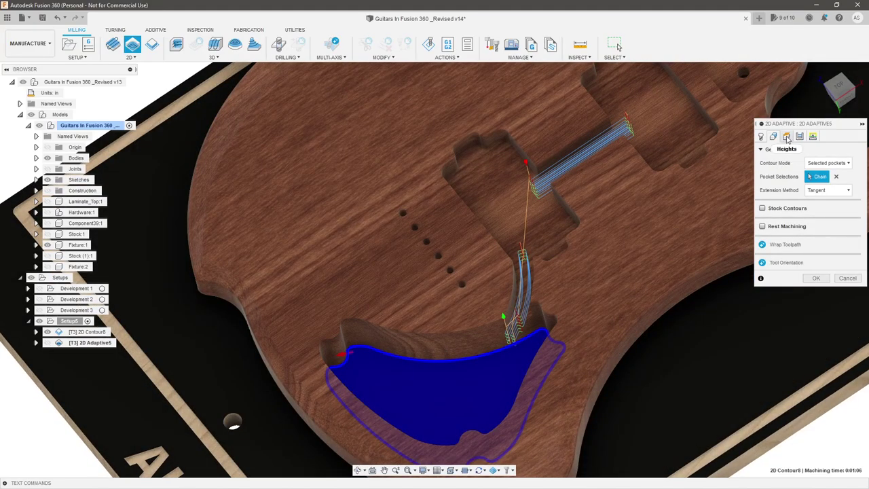
# Check the bottom height options of the 2D Adaptive operation and hide Fixture:1 to inspect the control cavity from below.
pyautogui.click(787, 137)
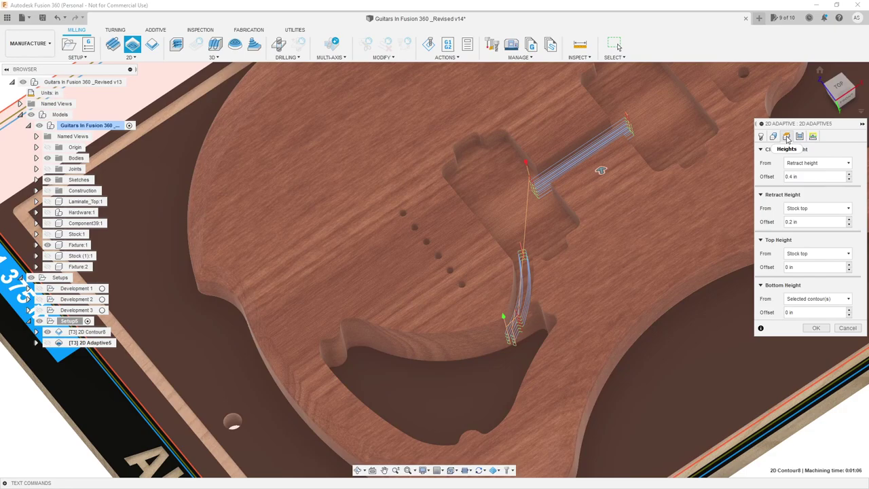
pyautogui.click(824, 299)
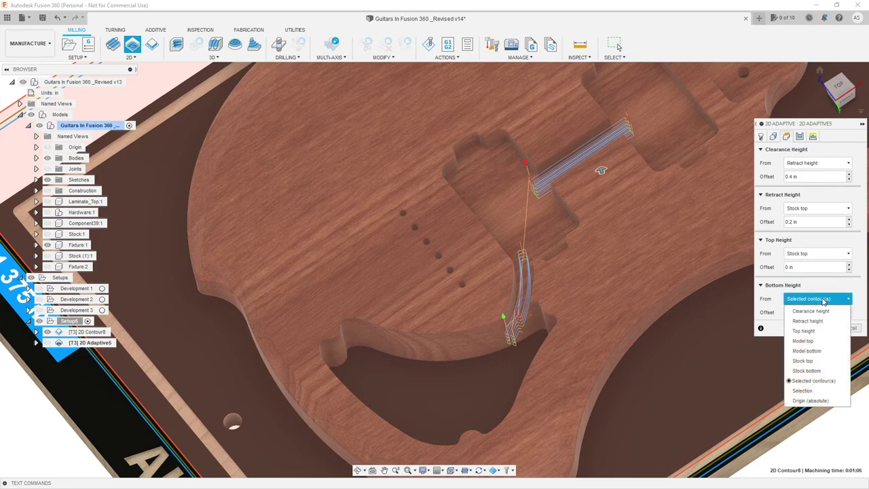
pyautogui.click(824, 300)
pyautogui.keyDown('shift'); pyautogui.moveTo(606, 334); pyautogui.dragTo(482, 376, button='middle'); pyautogui.keyUp('shift')
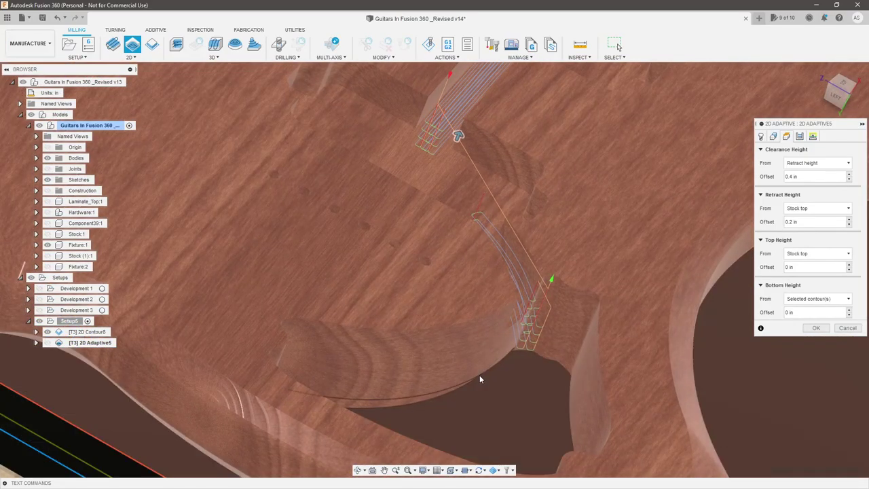
pyautogui.scroll(-5, 582, 318)
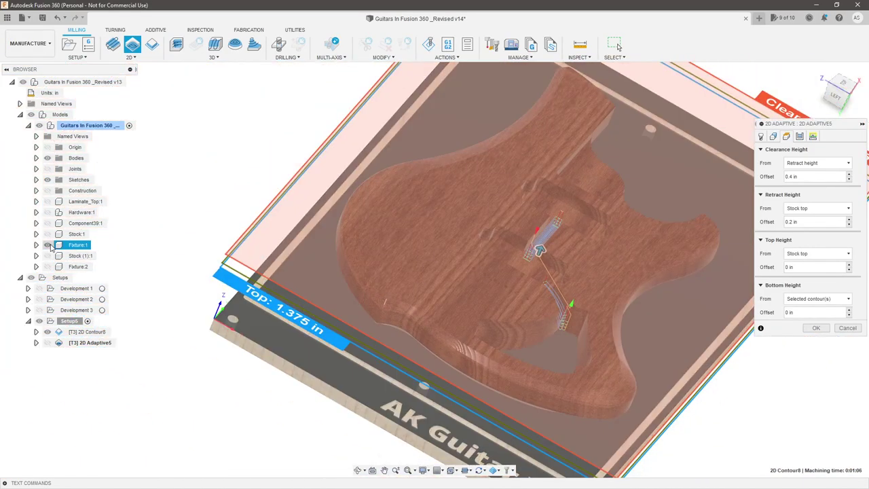
pyautogui.click(47, 245)
pyautogui.keyDown('shift'); pyautogui.moveTo(413, 407); pyautogui.dragTo(430, 350, button='middle'); pyautogui.keyUp('shift')
pyautogui.scroll(1, 540, 155)
pyautogui.scroll(5, 538, 153)
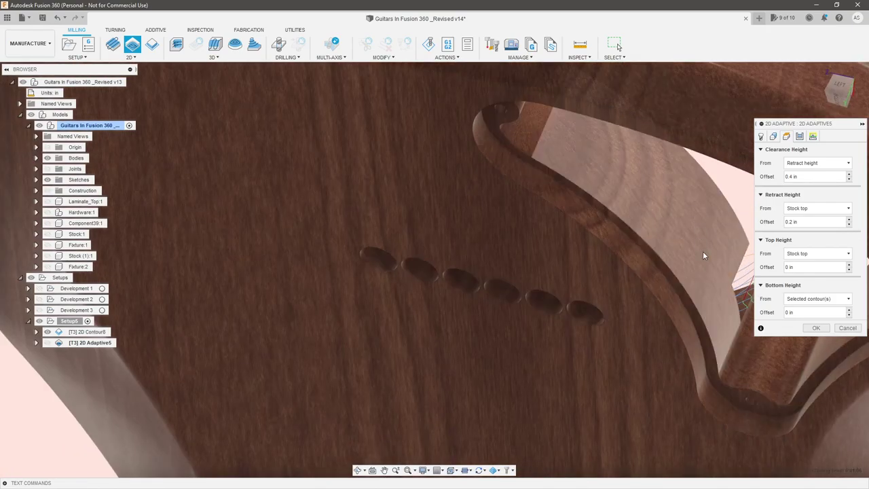
# Review the selected pocket chain around the control cavity and the operation's bottom height reference.
pyautogui.click(772, 136)
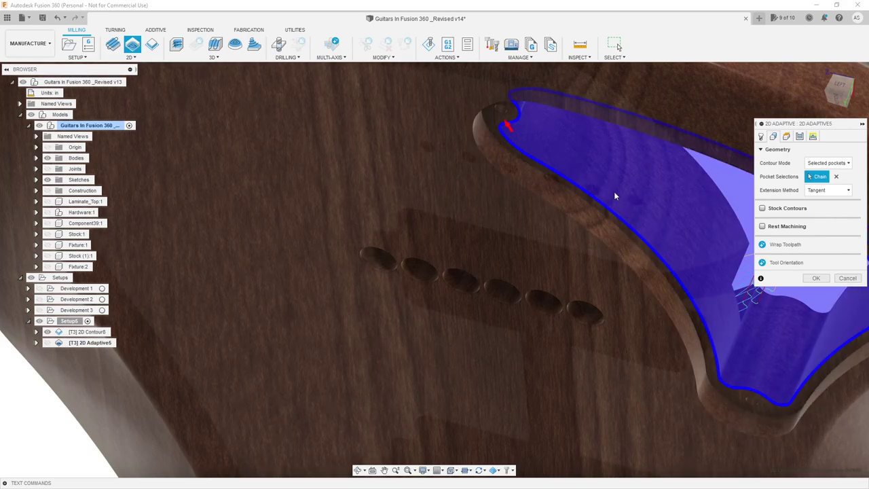
pyautogui.scroll(-5, 639, 185)
pyautogui.keyDown('shift'); pyautogui.moveTo(589, 203); pyautogui.dragTo(543, 267, button='middle'); pyautogui.keyUp('shift')
pyautogui.scroll(-3, 543, 267)
pyautogui.scroll(3, 631, 208)
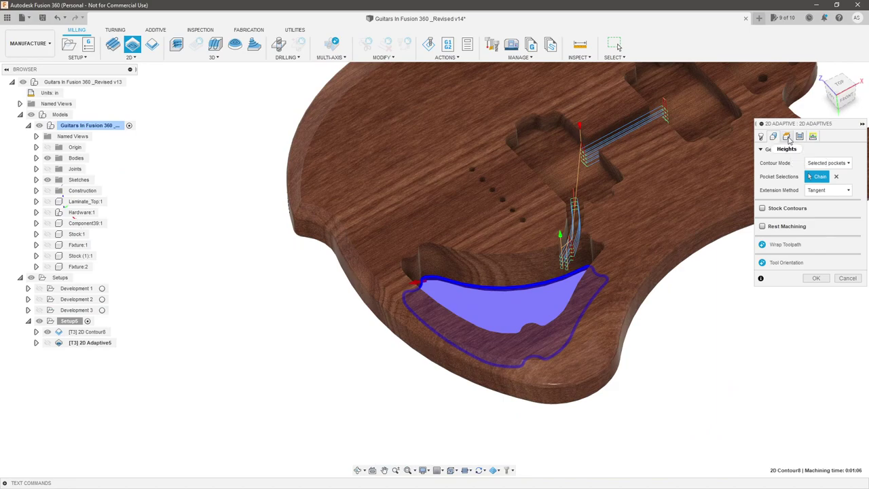
pyautogui.click(787, 137)
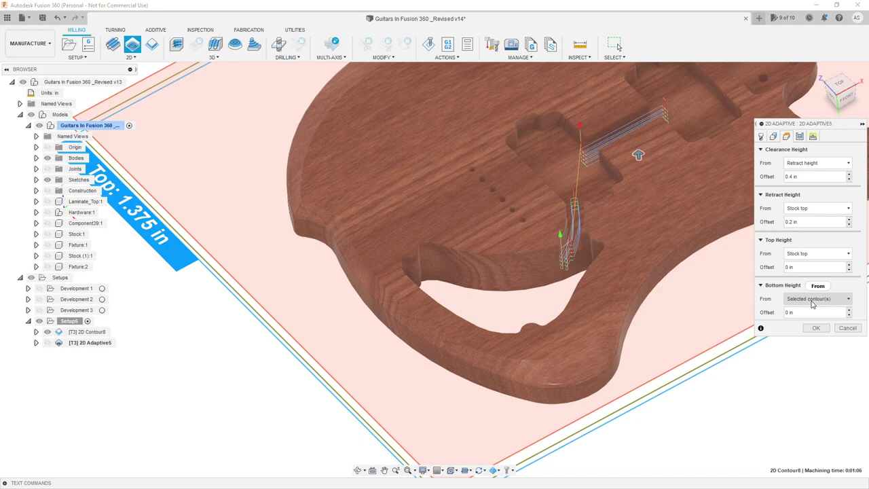
# Disable Stock to Leave, enable Multiple Depths with a 0.125 in maximum roughing stepdown, and generate the 2D Adaptive toolpath.
pyautogui.click(800, 137)
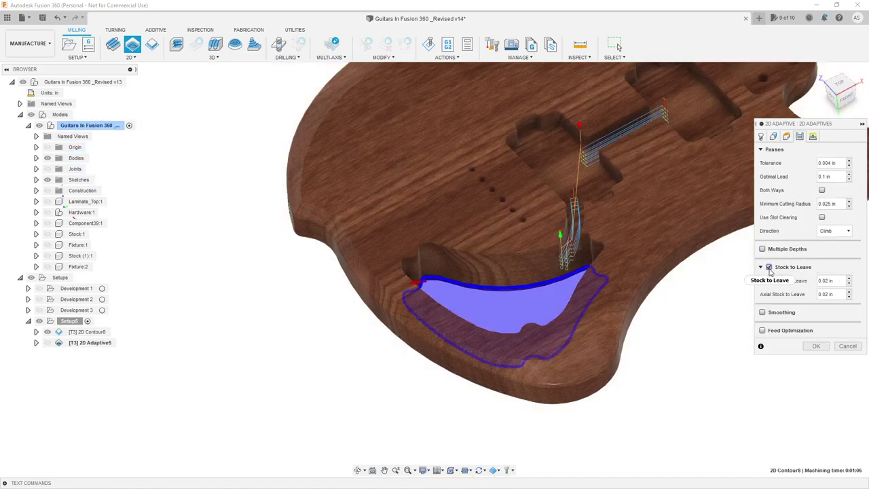
pyautogui.click(770, 270)
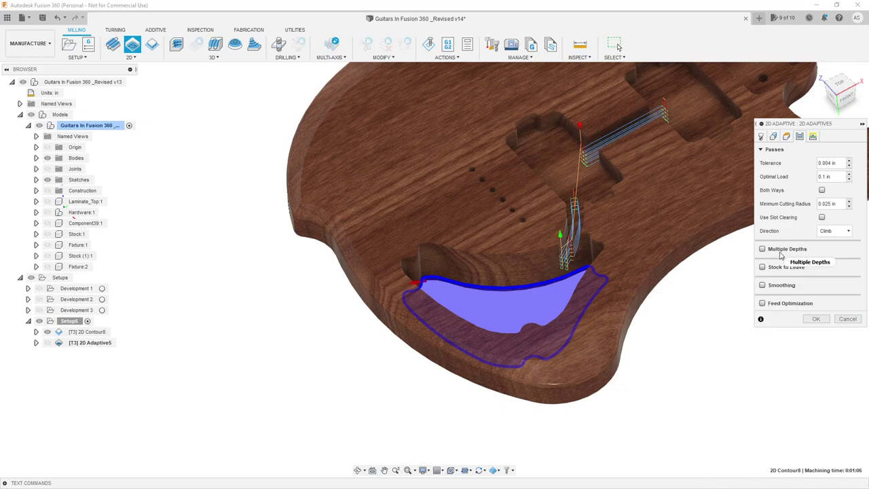
pyautogui.moveTo(781, 255)
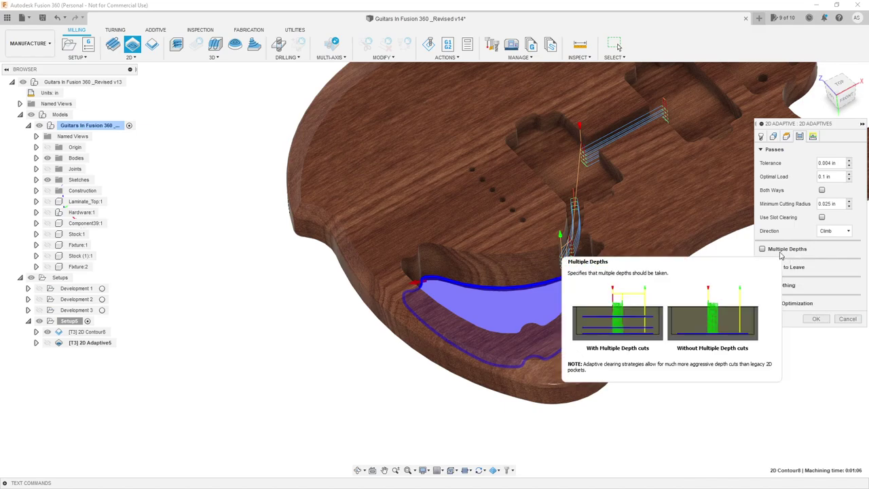
pyautogui.click(840, 176)
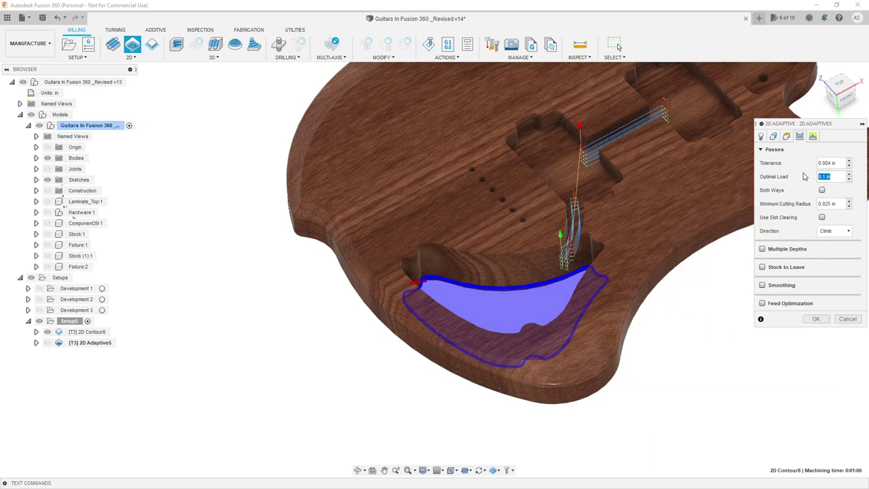
pyautogui.click(762, 248)
pyautogui.click(836, 262)
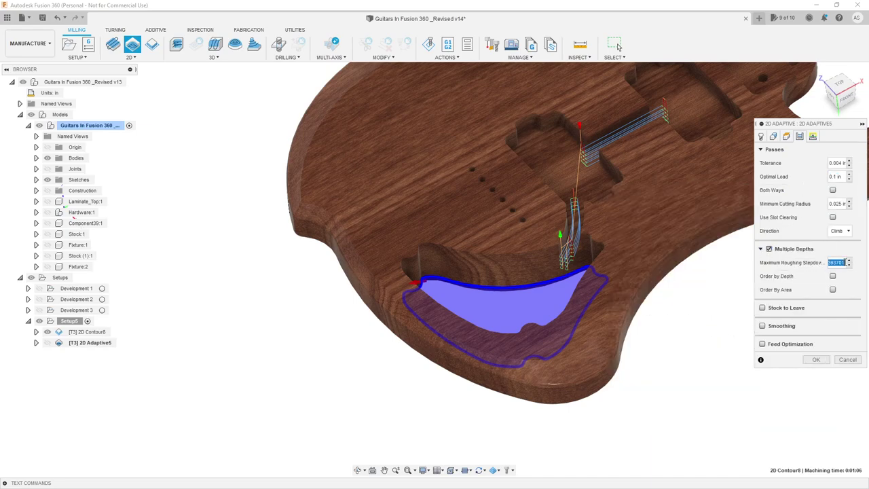
pyautogui.write('.125')
pyautogui.press('Tab')
pyautogui.click(817, 360)
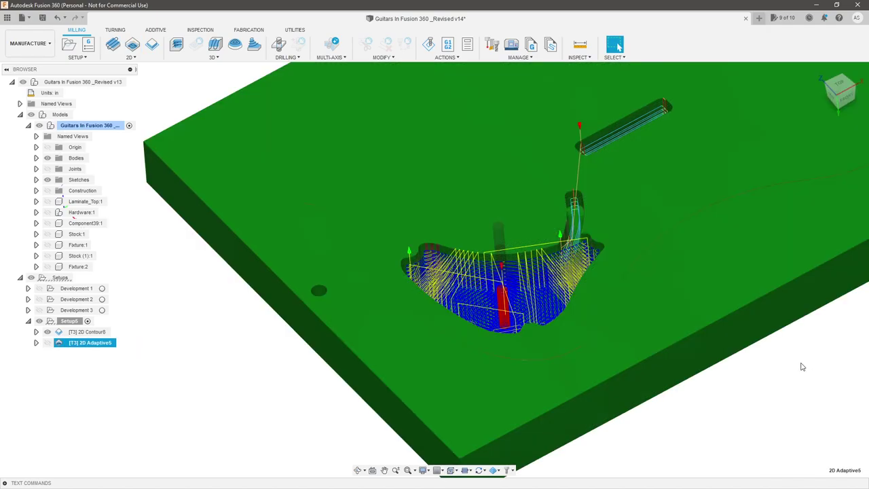
# Simulate the whole current setup with the toolpath display hidden, keeping the tool and stock shown.
pyautogui.rightClick(76, 325)
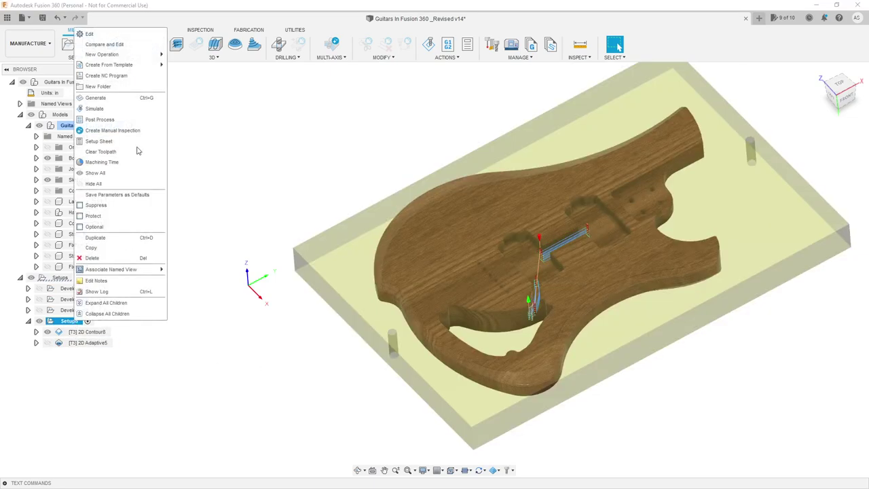
pyautogui.click(129, 109)
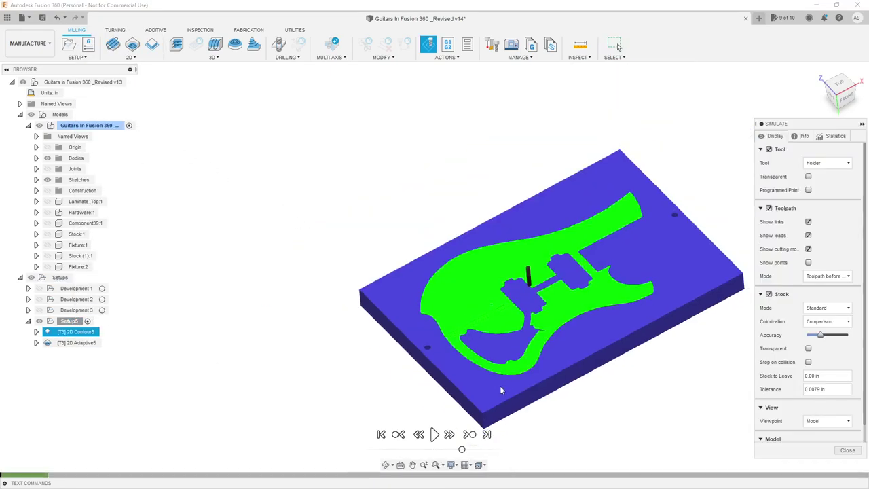
pyautogui.click(435, 434)
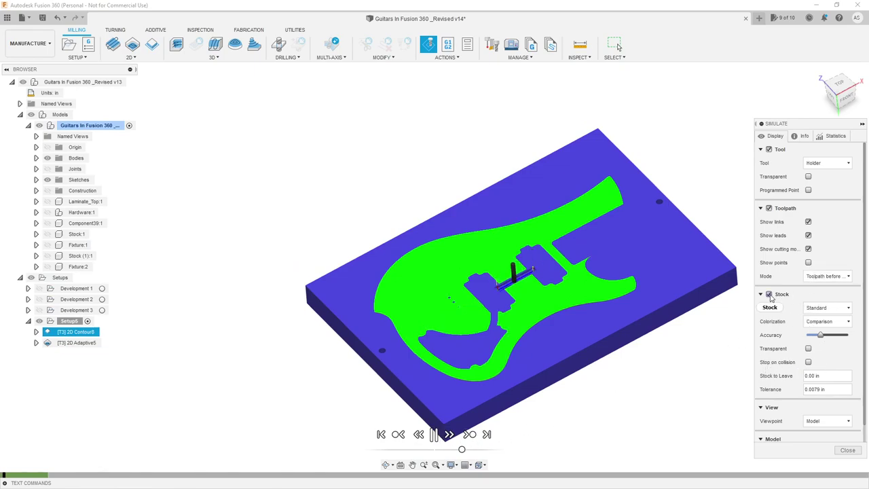
pyautogui.click(769, 208)
pyautogui.click(769, 150)
pyautogui.click(769, 150)
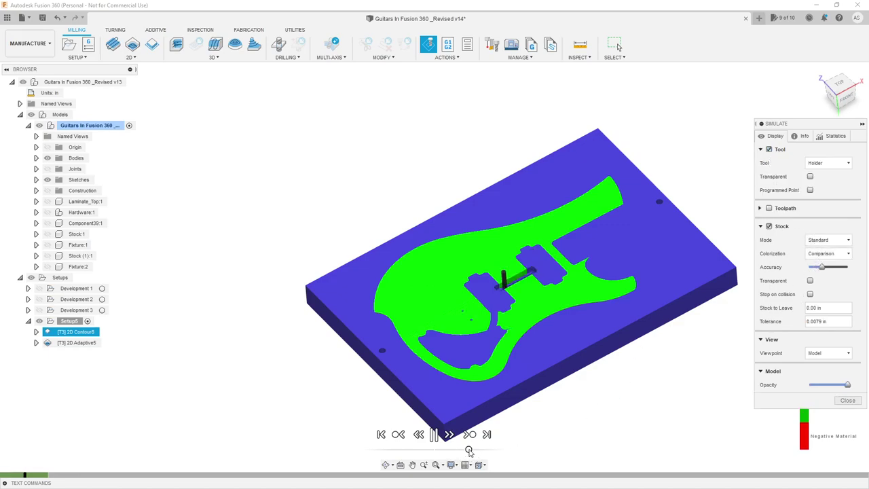
# Watch the adaptive clearing of the control cavity up close at an increased playback speed.
pyautogui.keyDown('shift'); pyautogui.moveTo(546, 353); pyautogui.dragTo(544, 378, button='middle'); pyautogui.keyUp('shift')
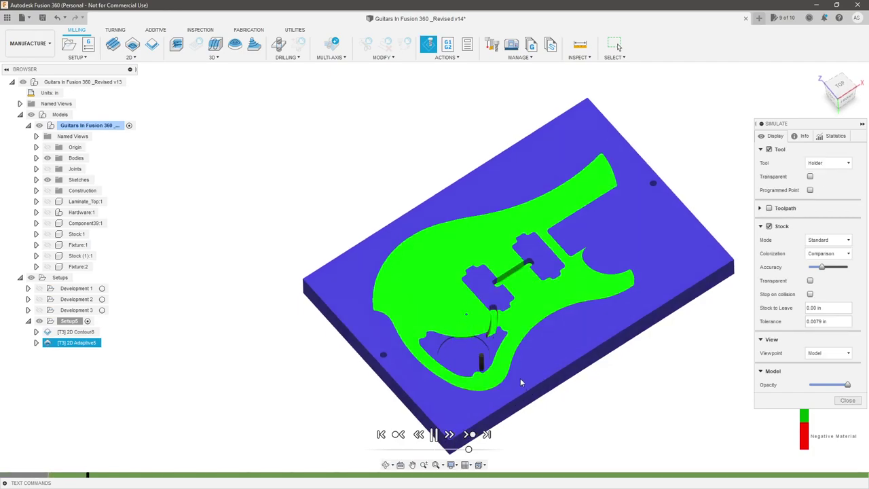
pyautogui.scroll(3, 465, 364)
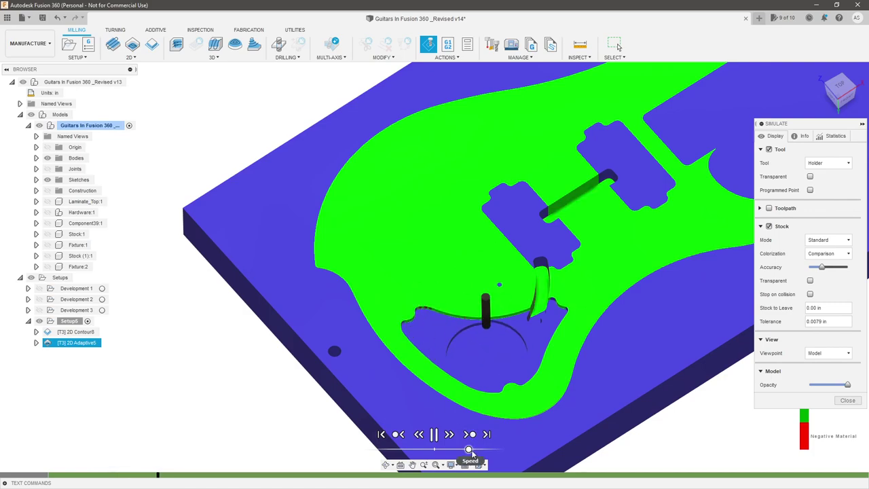
pyautogui.moveTo(469, 449); pyautogui.dragTo(474, 451)
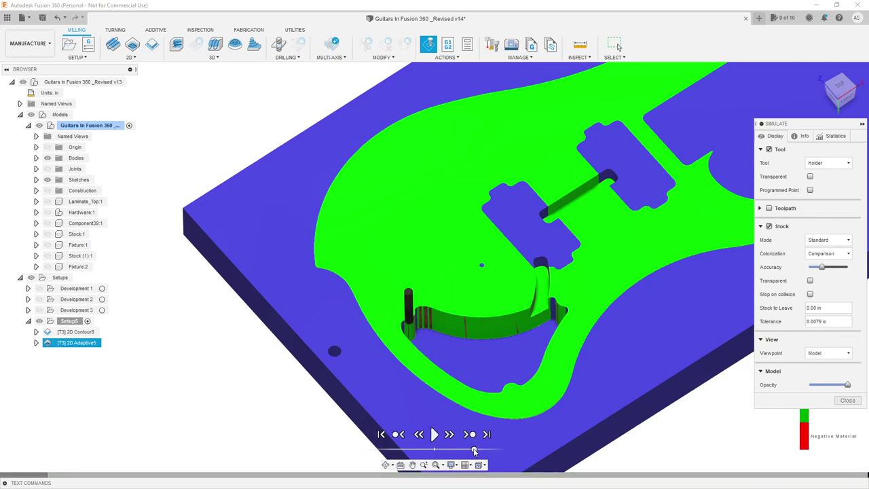
# Check the simulation statistics for the setup's machining time and view the finished cuts on the whole body.
pyautogui.click(836, 136)
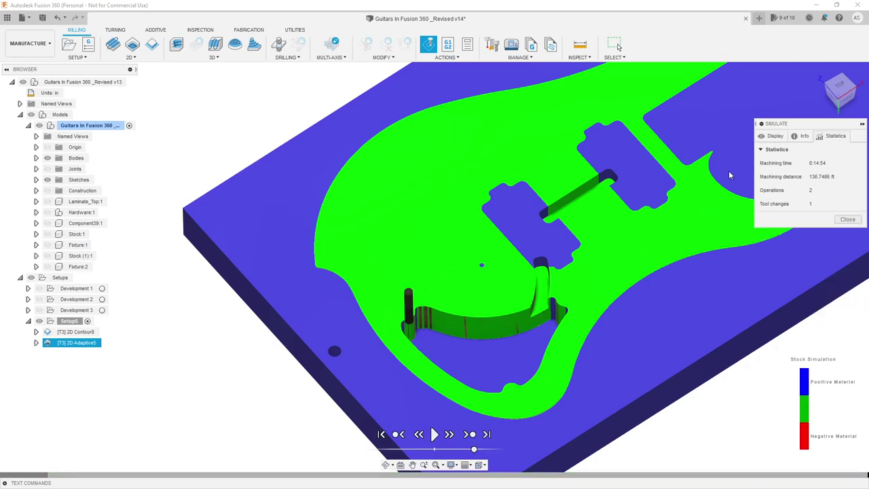
pyautogui.scroll(-3, 436, 321)
pyautogui.scroll(2, 535, 265)
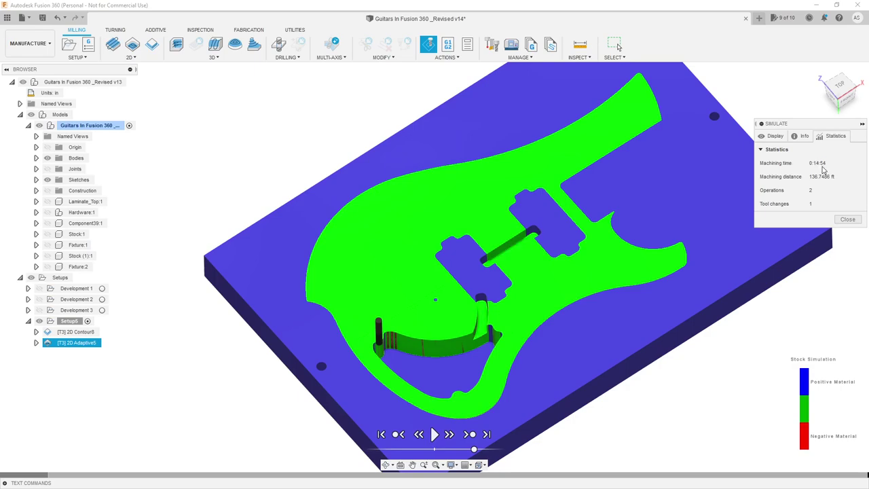
# Exit the simulation and duplicate Setup5 together with its operations.
pyautogui.click(848, 219)
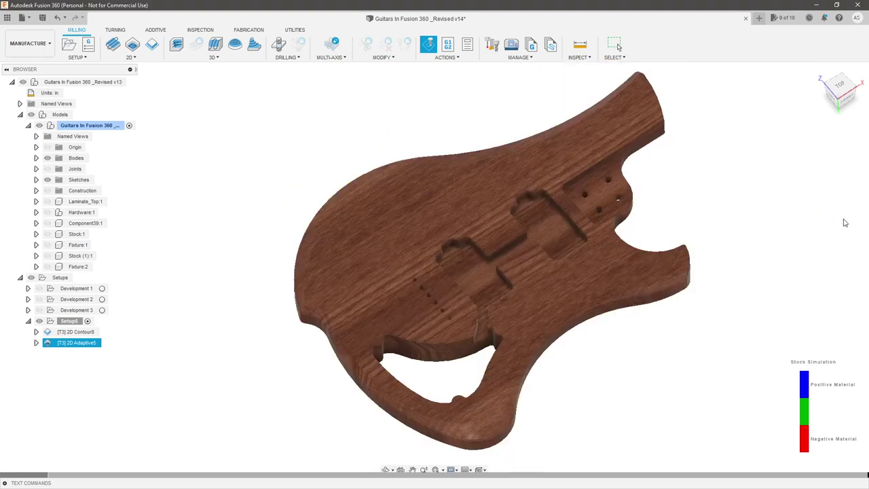
pyautogui.click(738, 336)
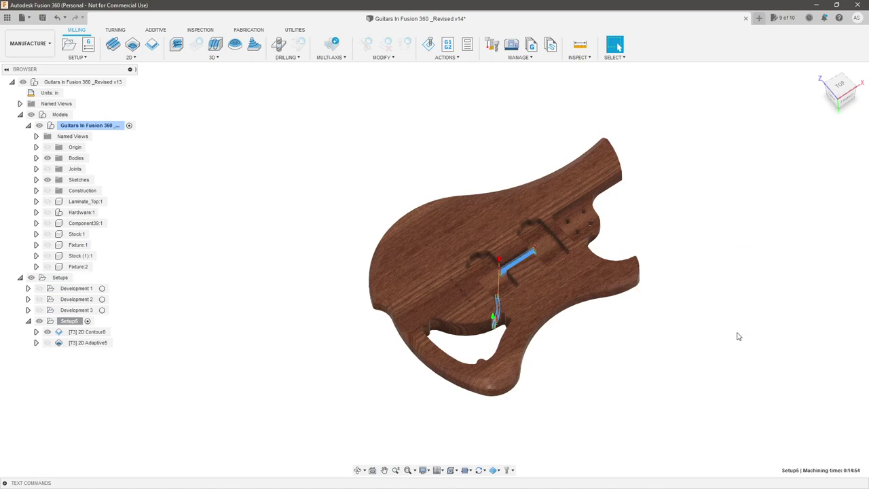
pyautogui.keyDown('shift'); pyautogui.moveTo(531, 349); pyautogui.dragTo(562, 322, button='middle'); pyautogui.keyUp('shift')
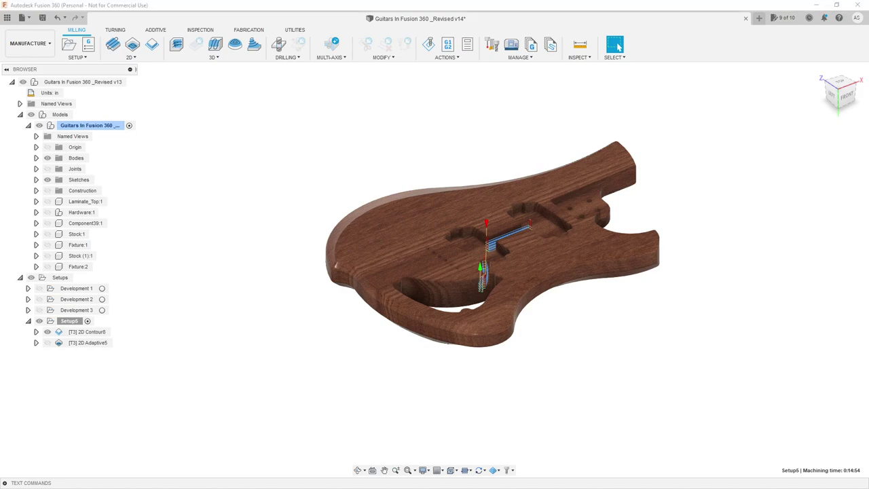
pyautogui.click(70, 321)
pyautogui.rightClick(72, 323)
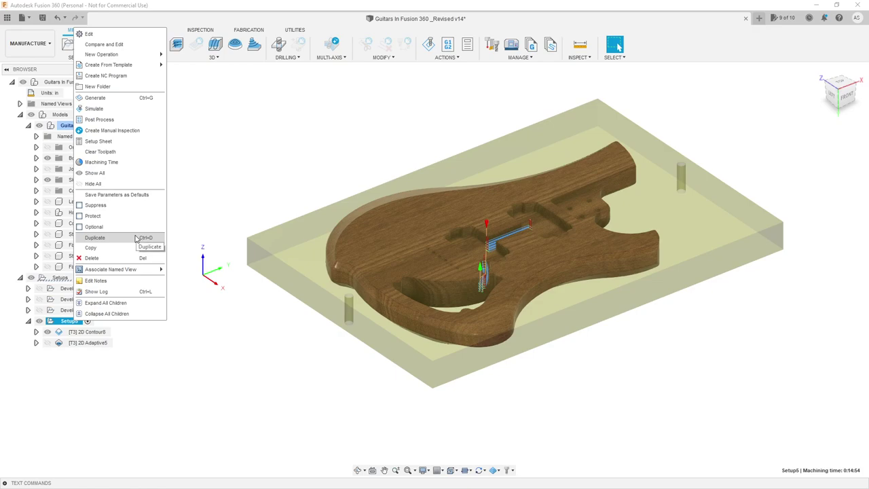
pyautogui.click(135, 238)
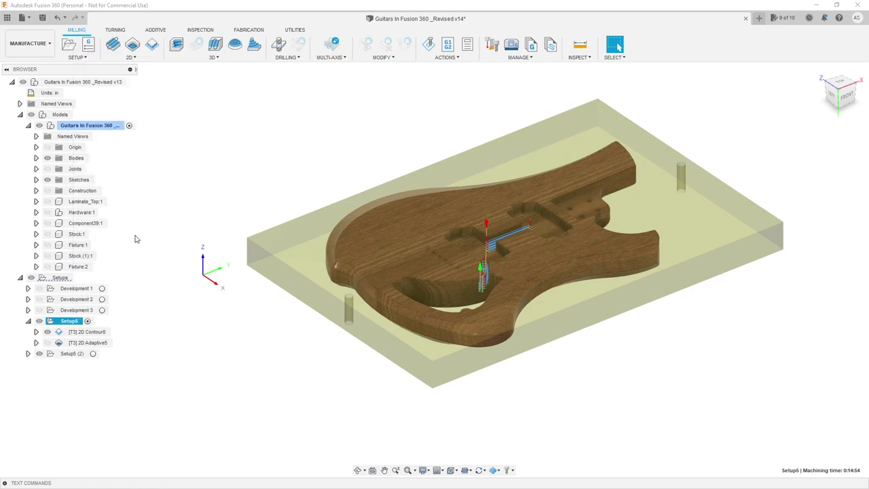
# Rename the duplicated setup as Laminted Top 1 and the original Setup5 as Pre-Laminated Top.
pyautogui.click(75, 354)
pyautogui.click(80, 354)
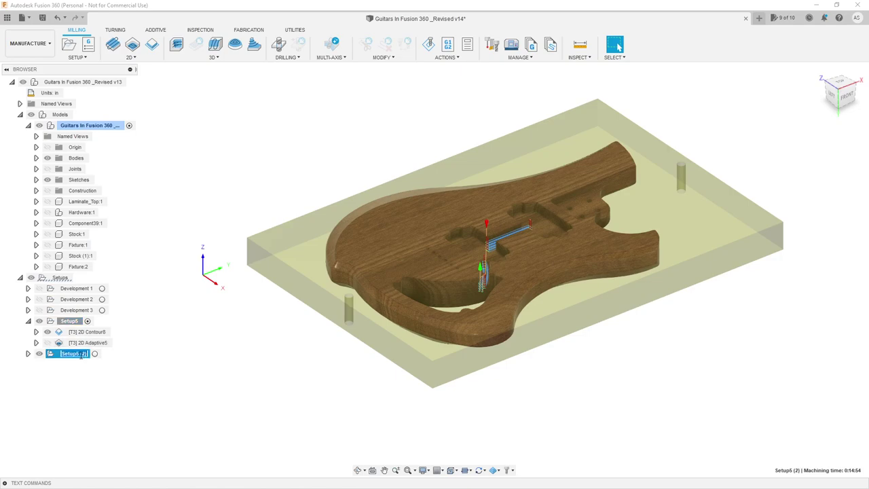
pyautogui.write('L')
pyautogui.press('Return')
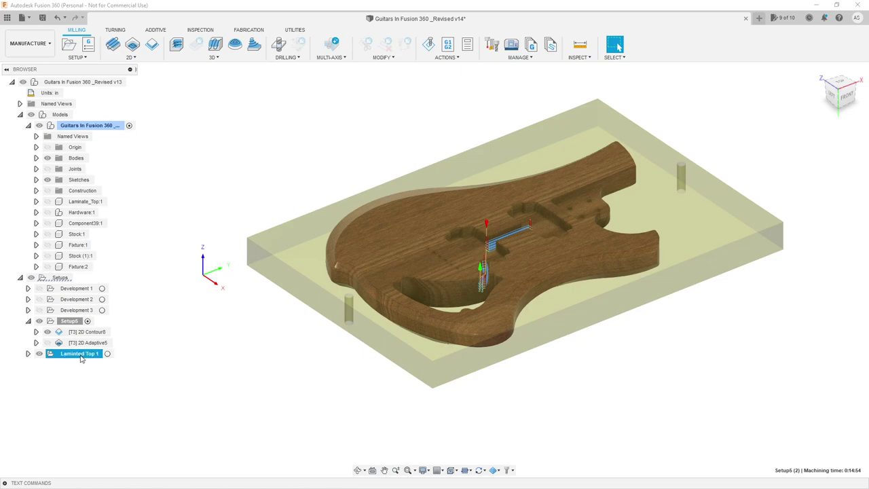
pyautogui.doubleClick(71, 322)
pyautogui.write('Pre')
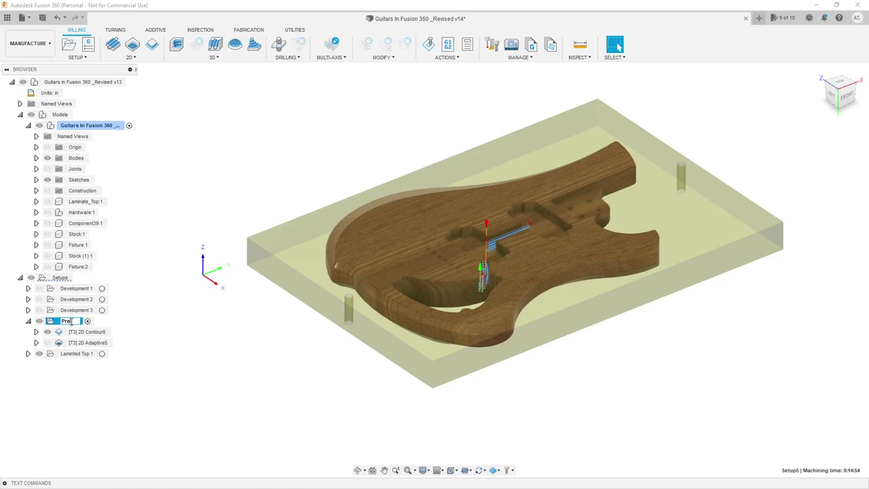
pyautogui.press('Return')
# Open the Laminted Top 1 setup for editing and show the Fixture:1 component.
pyautogui.click(72, 356)
pyautogui.rightClick(73, 354)
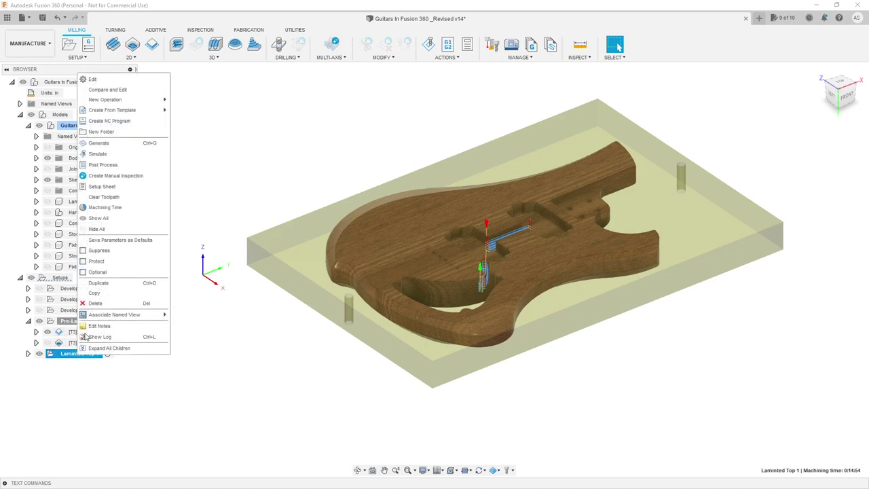
pyautogui.click(135, 79)
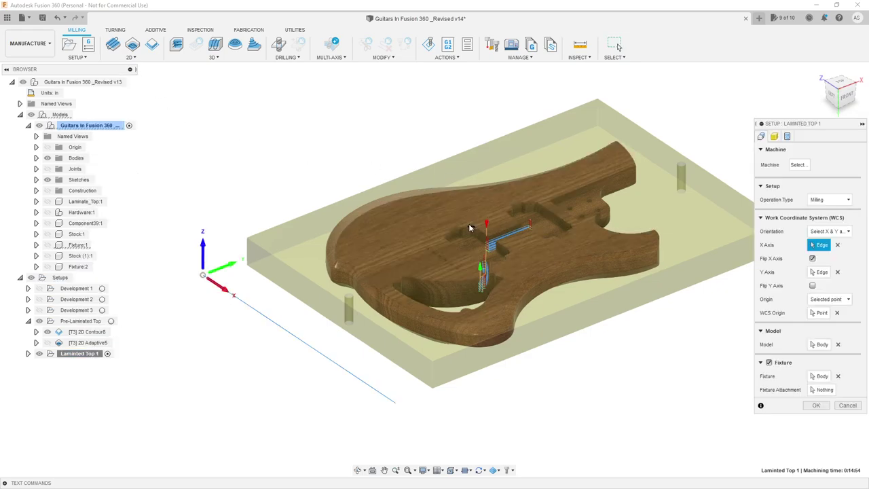
pyautogui.scroll(-2, 480, 236)
pyautogui.scroll(1, 194, 224)
pyautogui.click(47, 244)
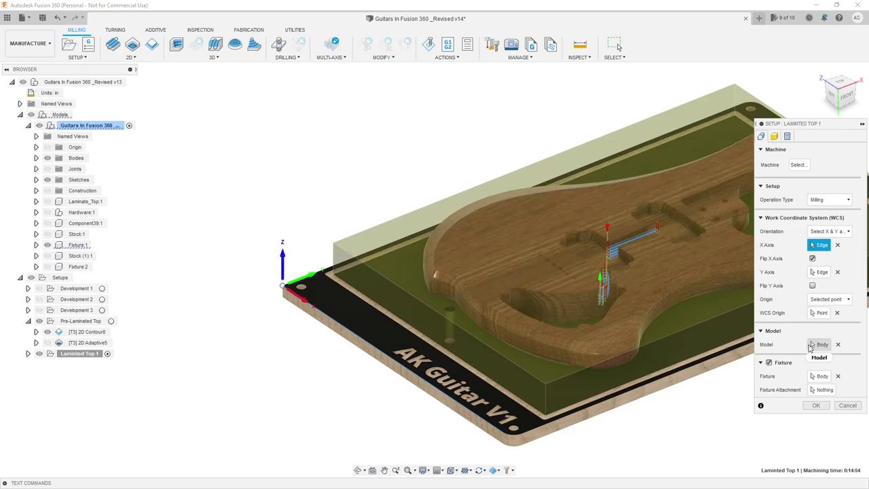
# Replace the setup's stock solid with the thicker Stock (1) body after making that component visible.
pyautogui.click(773, 135)
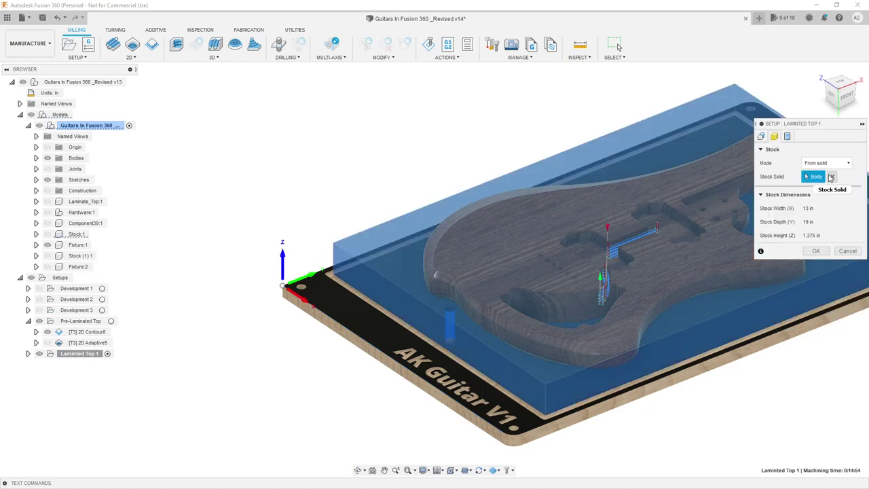
pyautogui.click(830, 176)
pyautogui.click(48, 256)
pyautogui.keyDown('shift'); pyautogui.moveTo(235, 239); pyautogui.dragTo(237, 220, button='middle'); pyautogui.keyUp('shift')
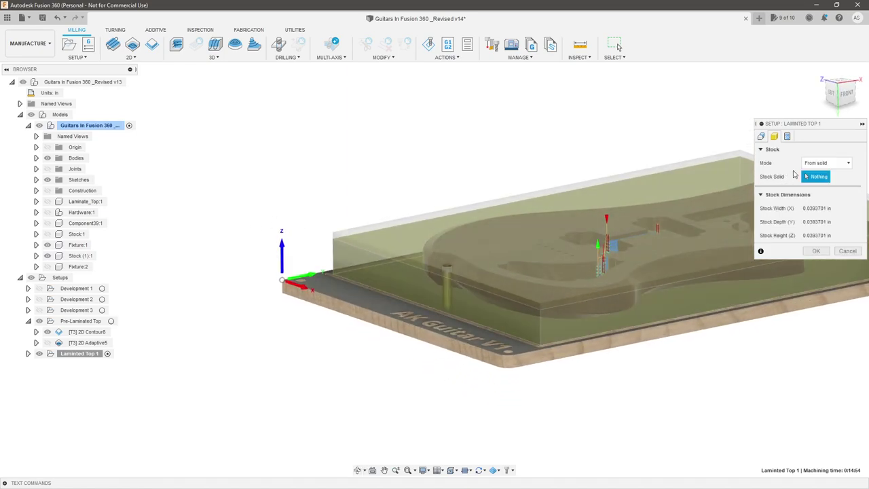
pyautogui.click(345, 234)
pyautogui.keyDown('shift'); pyautogui.moveTo(358, 215); pyautogui.dragTo(356, 188, button='middle'); pyautogui.keyUp('shift')
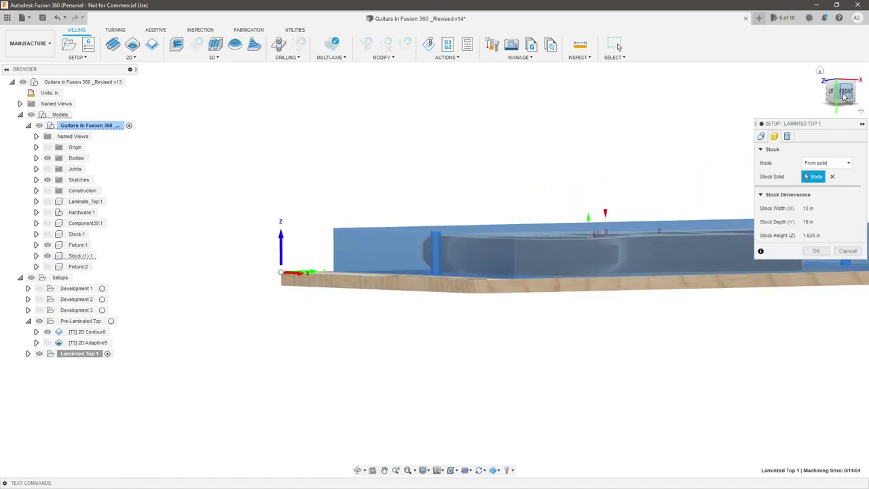
pyautogui.scroll(2, 540, 238)
pyautogui.scroll(-3, 600, 268)
pyautogui.scroll(3, 506, 265)
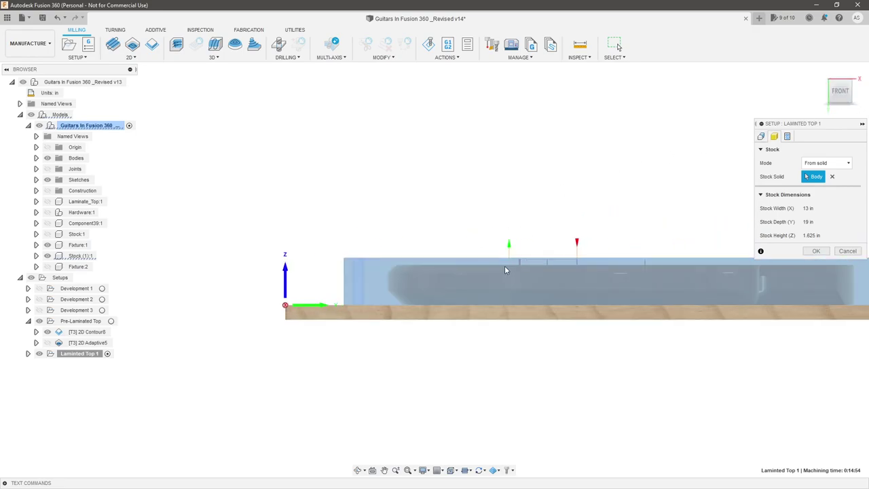
pyautogui.keyDown('shift'); pyautogui.moveTo(492, 259); pyautogui.dragTo(551, 282, button='middle'); pyautogui.keyUp('shift')
pyautogui.scroll(-2, 557, 278)
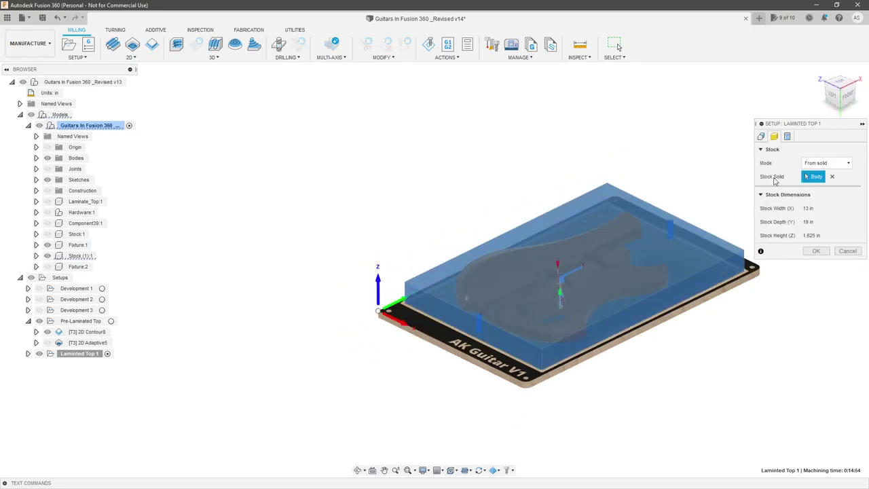
# Show the Laminate_Top component, add its body to the setup's model selection alongside the guitar body, and accept the setup.
pyautogui.click(762, 137)
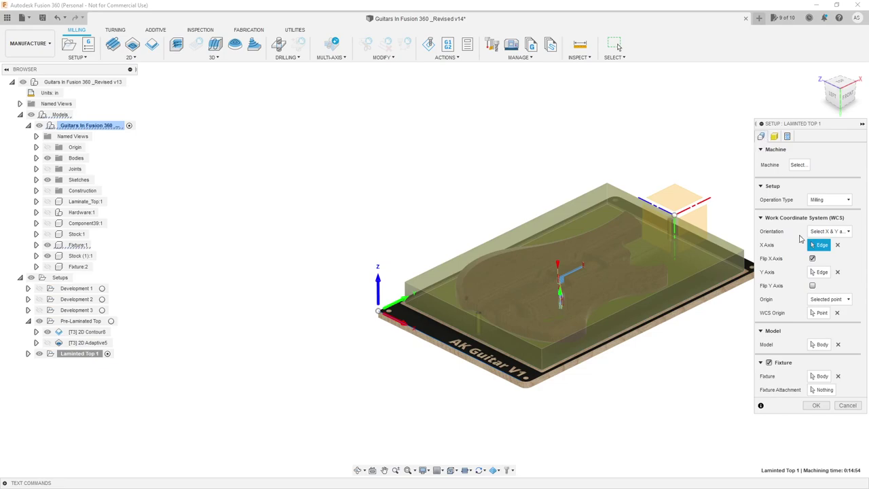
pyautogui.click(820, 344)
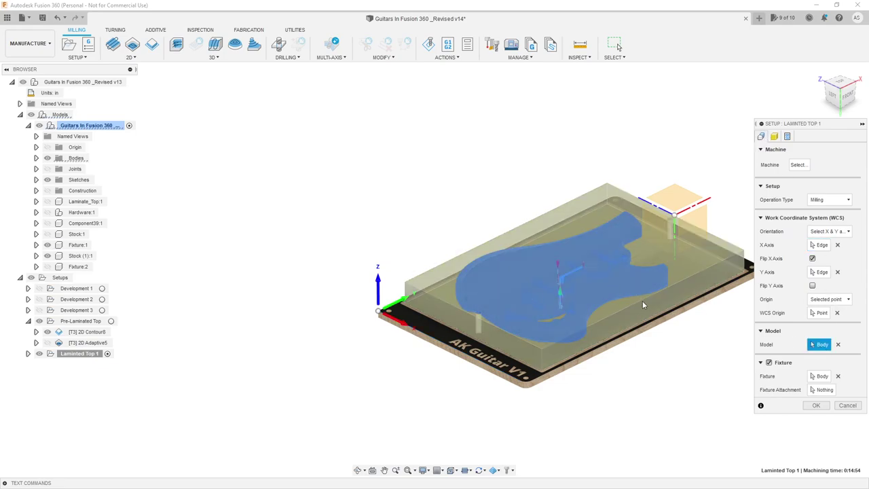
pyautogui.scroll(3, 640, 298)
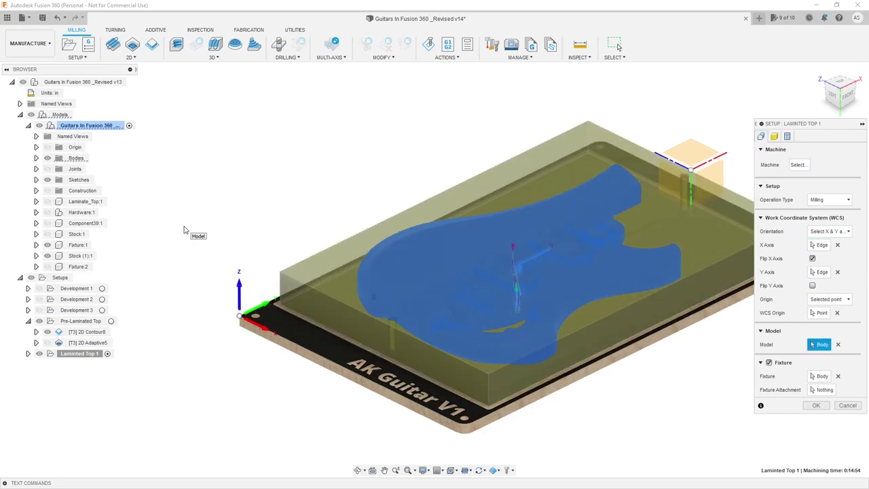
pyautogui.click(47, 201)
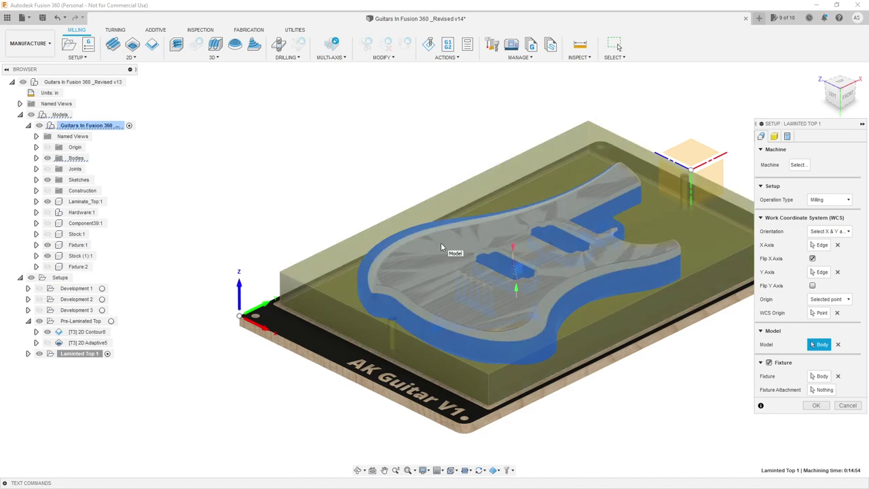
pyautogui.click(441, 245)
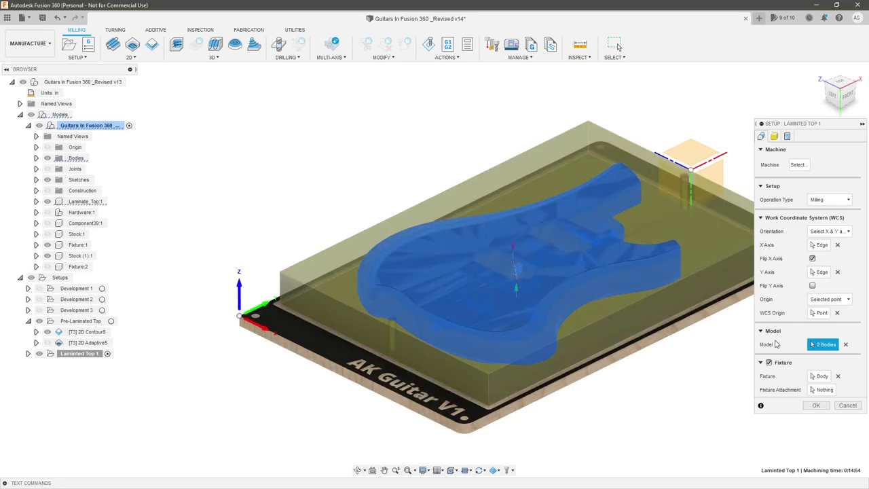
pyautogui.keyDown('shift'); pyautogui.moveTo(717, 333); pyautogui.dragTo(657, 331, button='middle'); pyautogui.keyUp('shift')
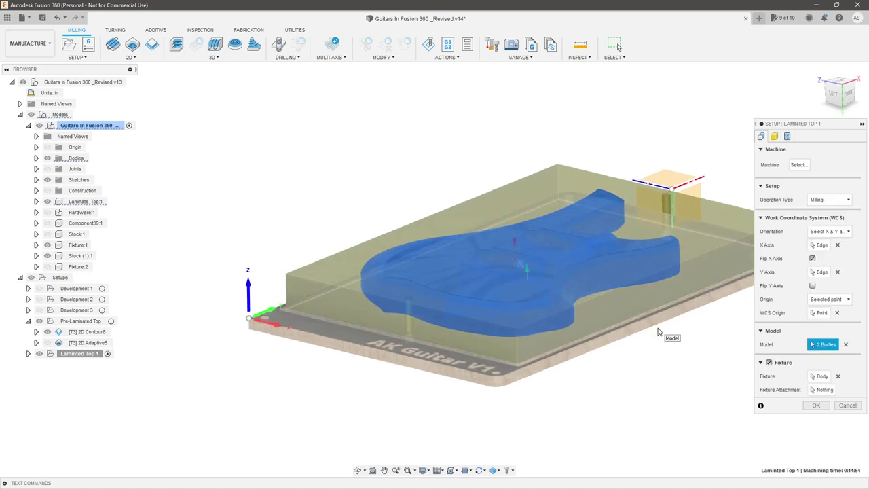
pyautogui.click(816, 405)
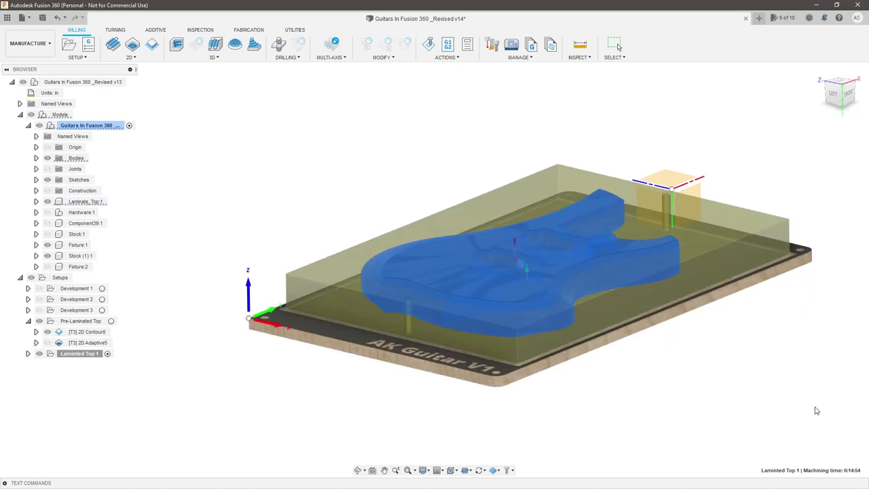
# Start a 2D Adaptive toolpath in the Laminted Top 1 setup and hide the Stock (1):1 component.
pyautogui.keyDown('shift'); pyautogui.moveTo(816, 410); pyautogui.dragTo(618, 368, button='middle'); pyautogui.keyUp('shift')
pyautogui.scroll(-1, 589, 353)
pyautogui.scroll(2, 622, 333)
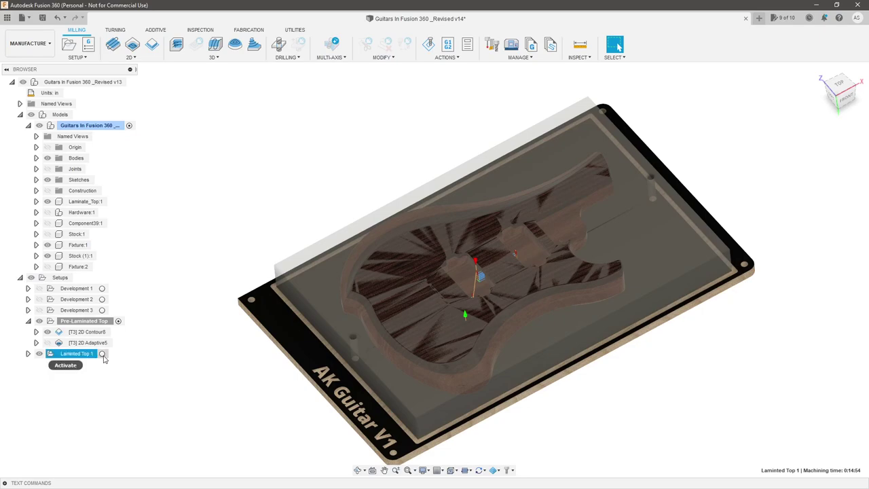
pyautogui.click(107, 353)
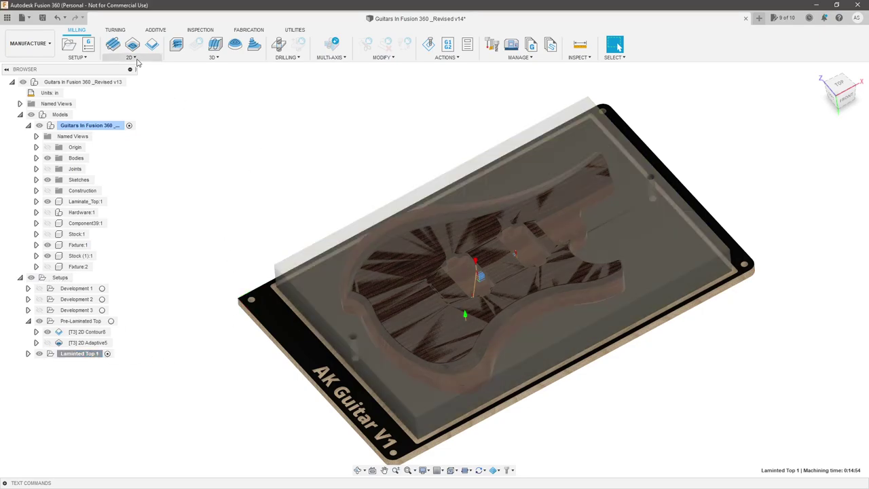
pyautogui.click(130, 57)
pyautogui.click(138, 68)
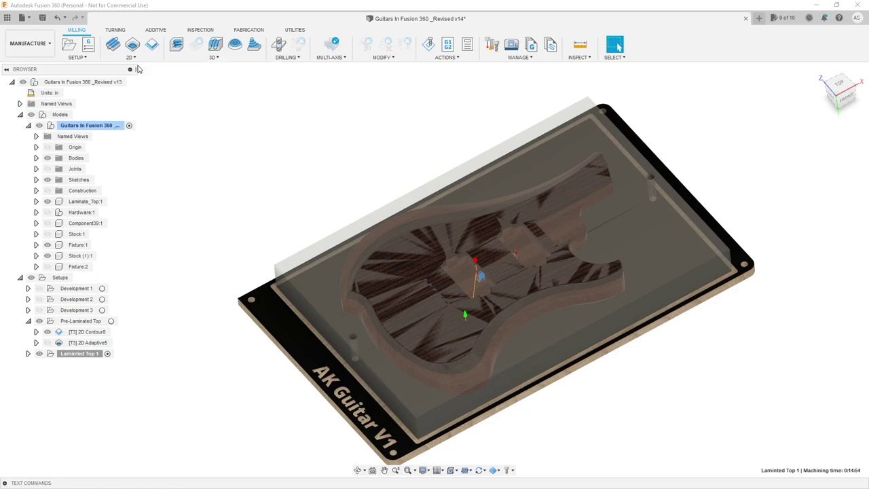
pyautogui.scroll(4, 485, 255)
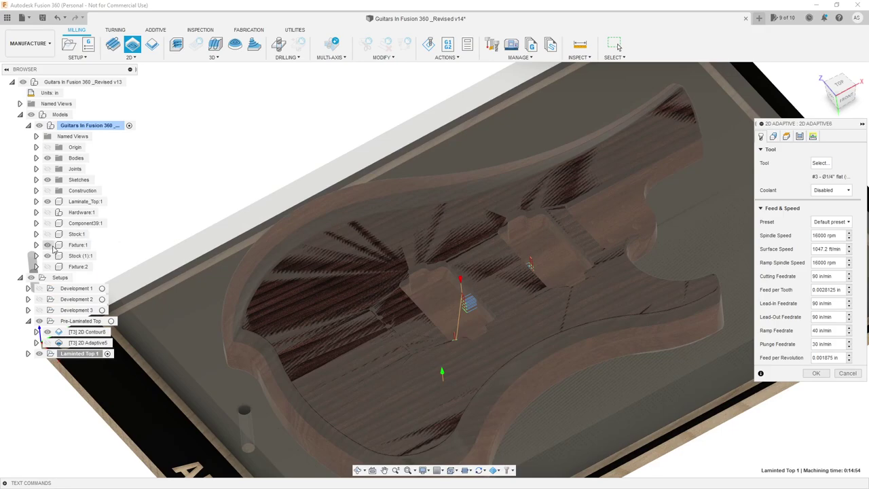
pyautogui.click(47, 255)
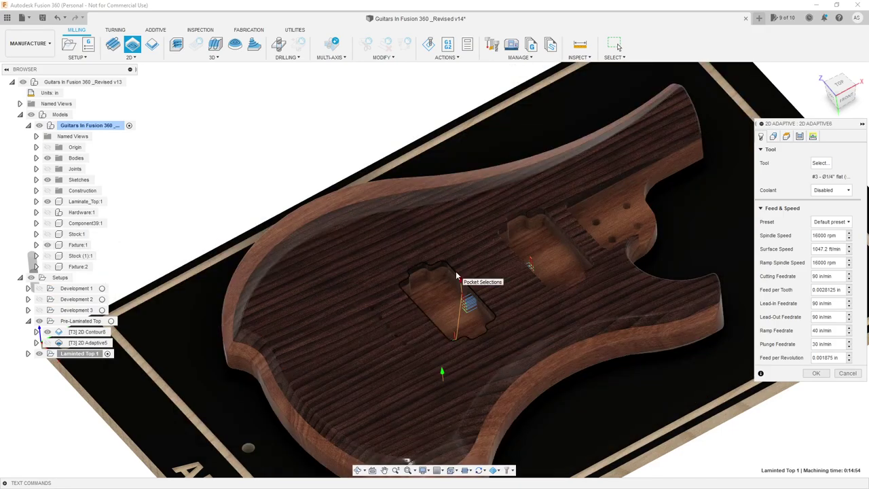
# Select both pickup cavity outlines as pockets and flip the neck-side chain so that its inside is machined.
pyautogui.click(458, 272)
pyautogui.click(560, 237)
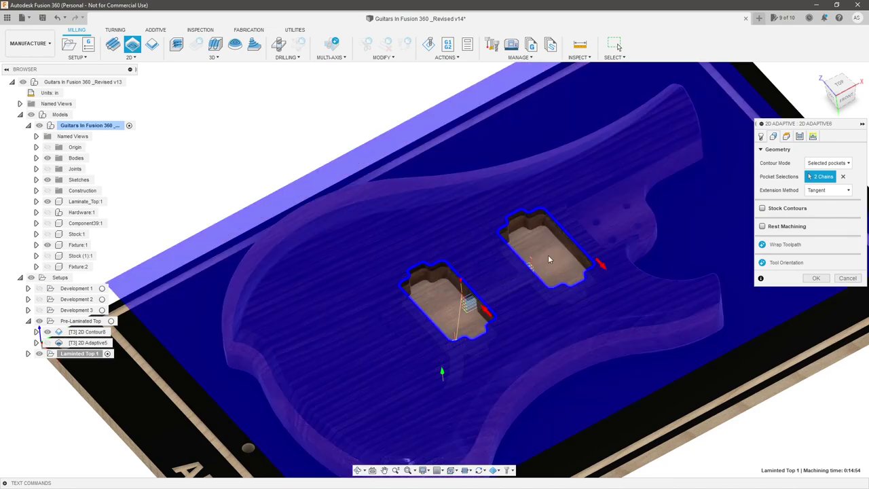
pyautogui.click(604, 267)
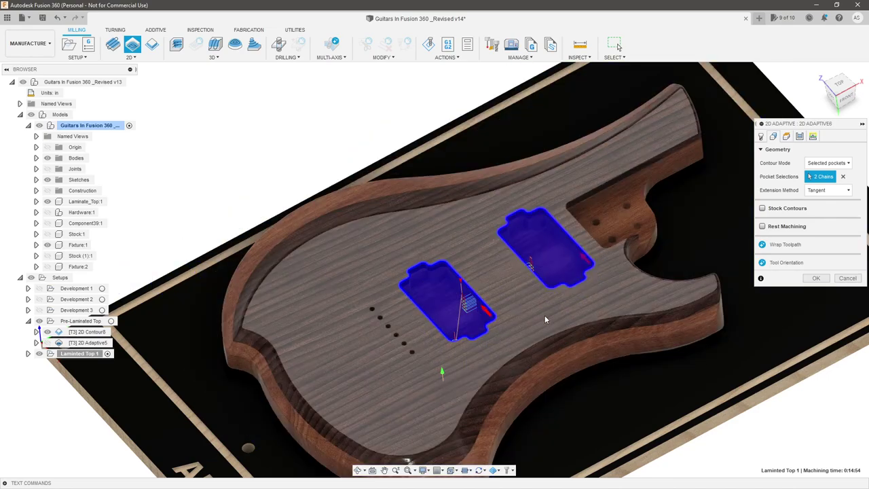
pyautogui.scroll(-1, 543, 316)
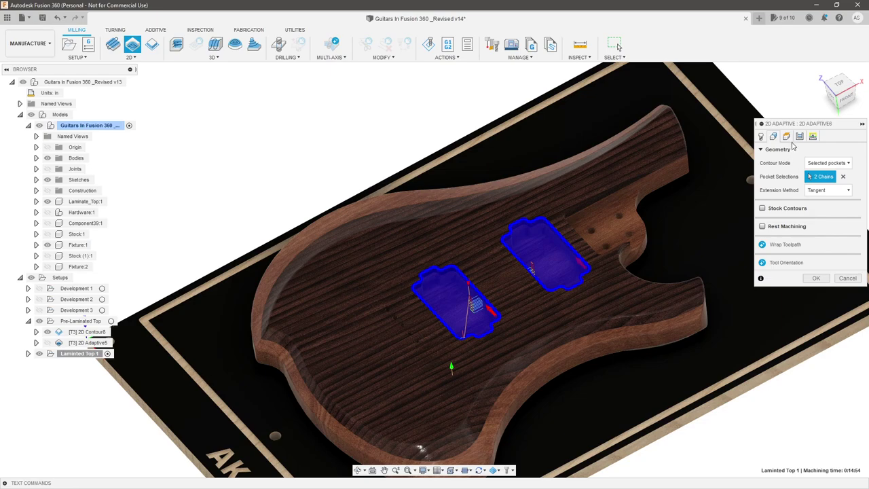
# Examine the cutter assigned to the adaptive toolpath in the tool library.
pyautogui.click(761, 137)
pyautogui.click(821, 163)
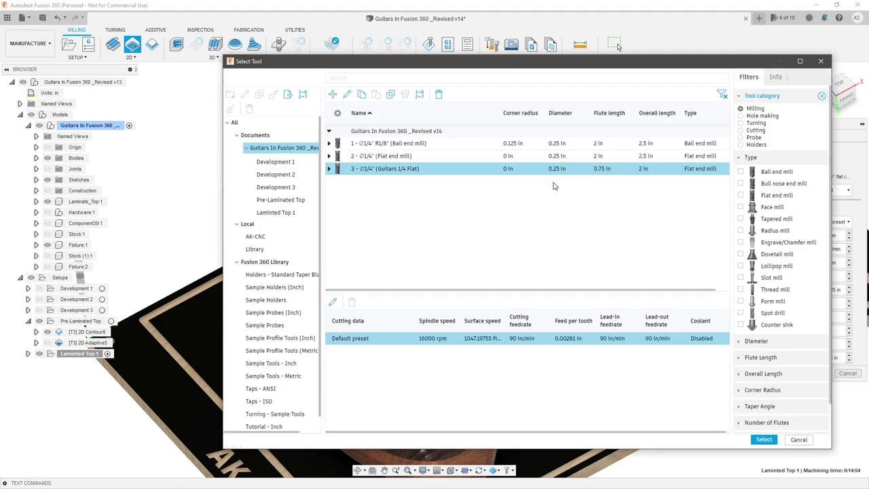
pyautogui.click(820, 61)
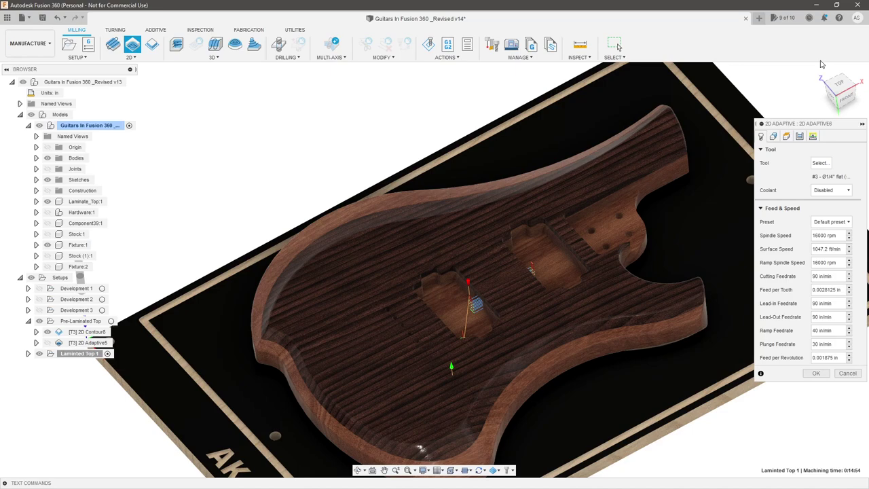
# Reference the bottom height to a selection, pick the pickup cavity floor face, and generate the toolpath.
pyautogui.click(787, 137)
pyautogui.click(841, 298)
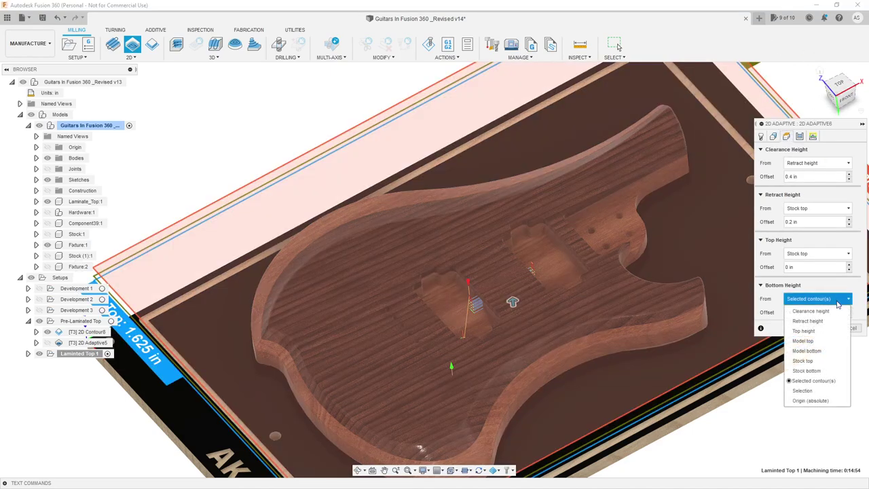
pyautogui.click(802, 390)
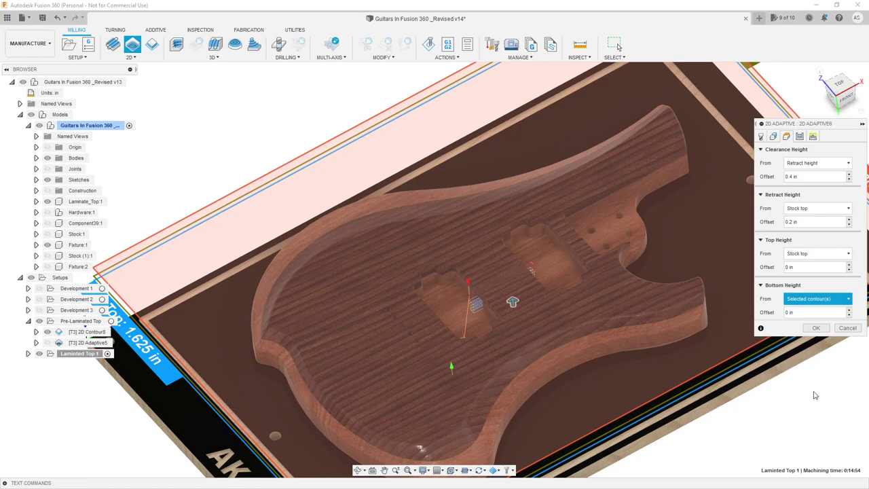
pyautogui.click(443, 304)
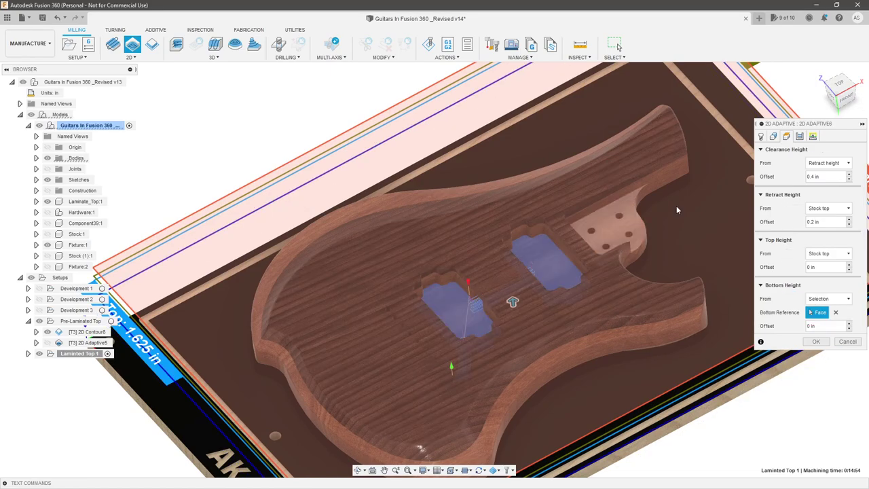
pyautogui.click(799, 136)
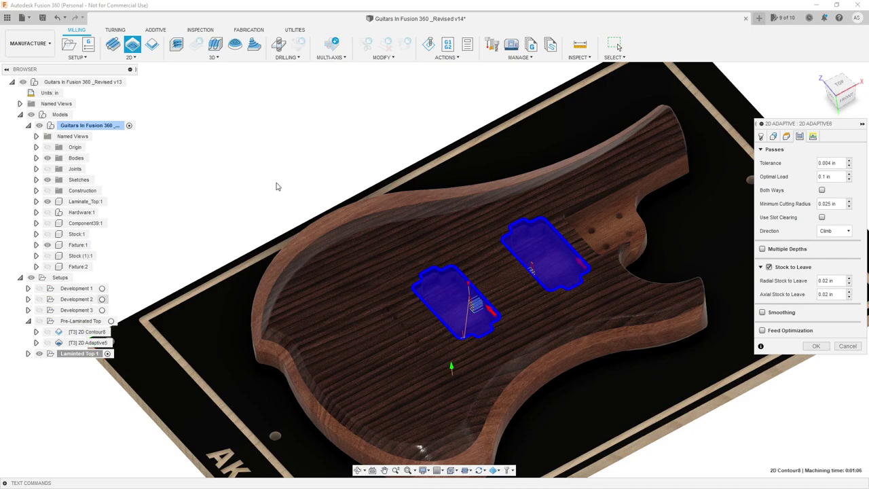
pyautogui.click(816, 345)
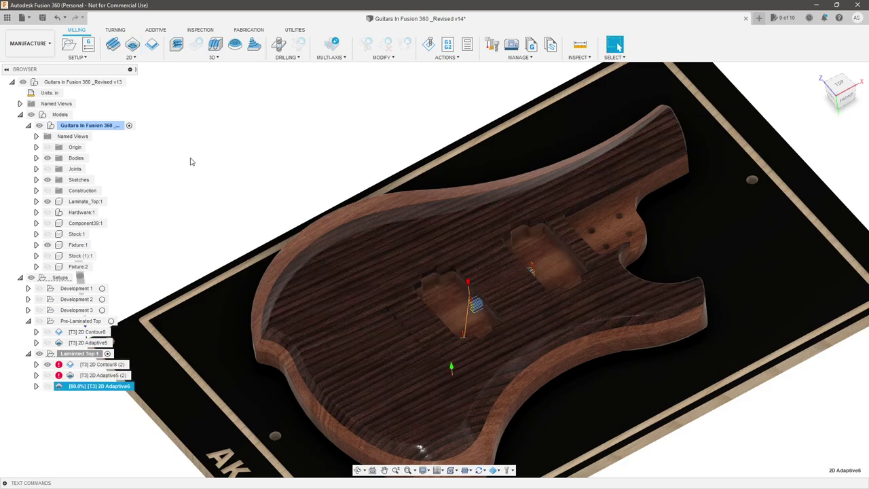
# Delete the copied 2D Contour and 2D Adaptive operations marked with errors from the Laminted Top 1 setup.
pyautogui.click(125, 364)
pyautogui.keyDown('shift'); pyautogui.click(125, 375); pyautogui.keyUp('shift')
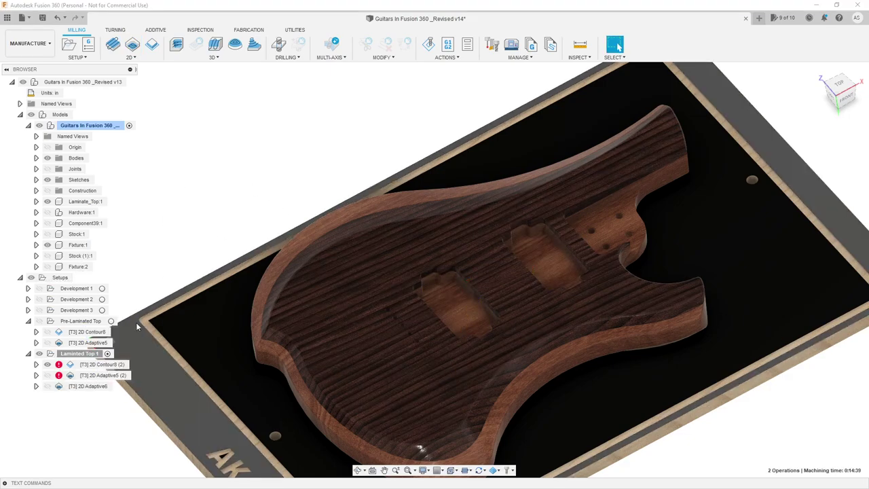
pyautogui.press('Delete')
# Edit the 2D Adaptive6 operation to use multiple depths with a maximum roughing stepdown of 0.125 in.
pyautogui.click(101, 365)
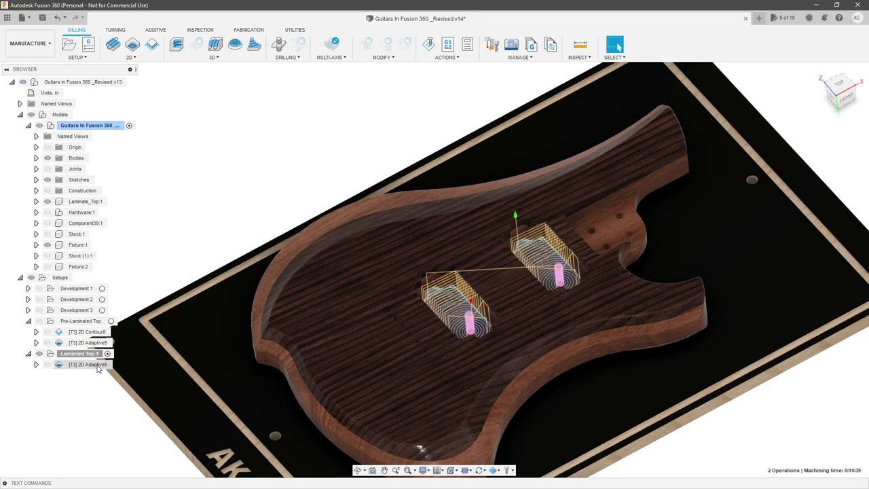
pyautogui.rightClick(101, 365)
pyautogui.click(159, 62)
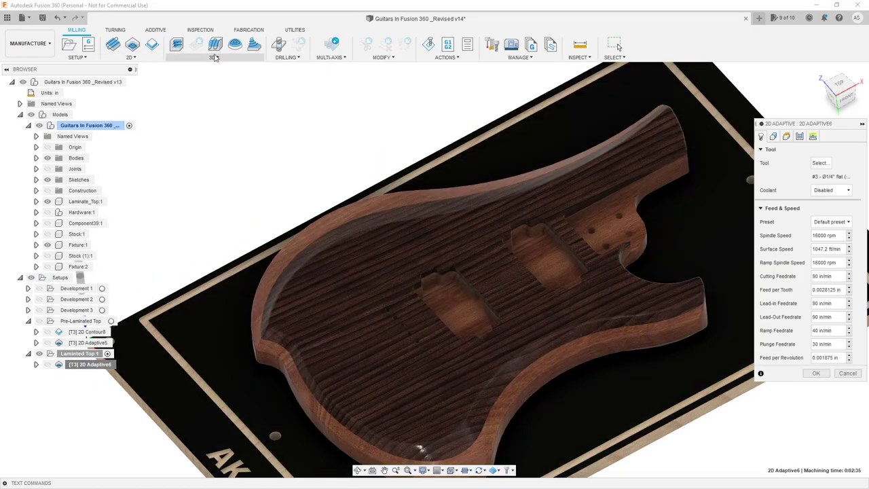
pyautogui.click(801, 137)
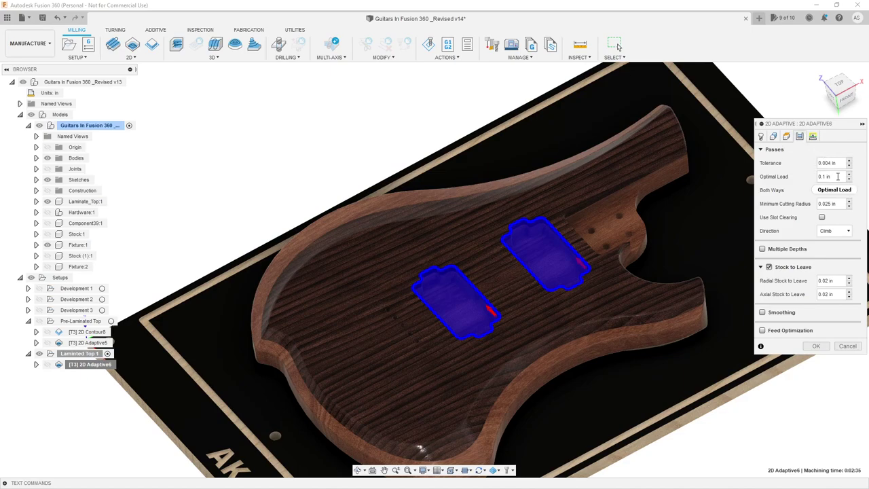
pyautogui.click(761, 248)
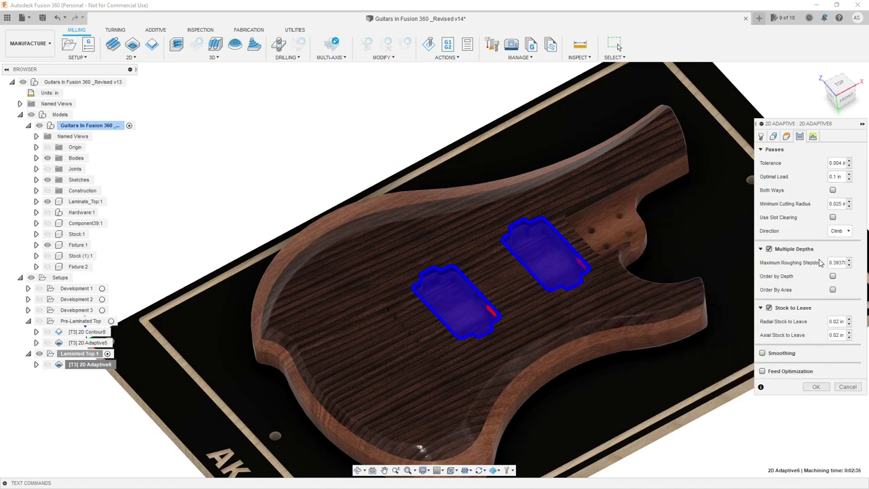
pyautogui.click(836, 261)
pyautogui.press('BackSpace')
pyautogui.press('Tab')
# Set the radial stock to leave to 0.03125 in and the axial stock to leave to 0, and regenerate the toolpath.
pyautogui.doubleClick(839, 322)
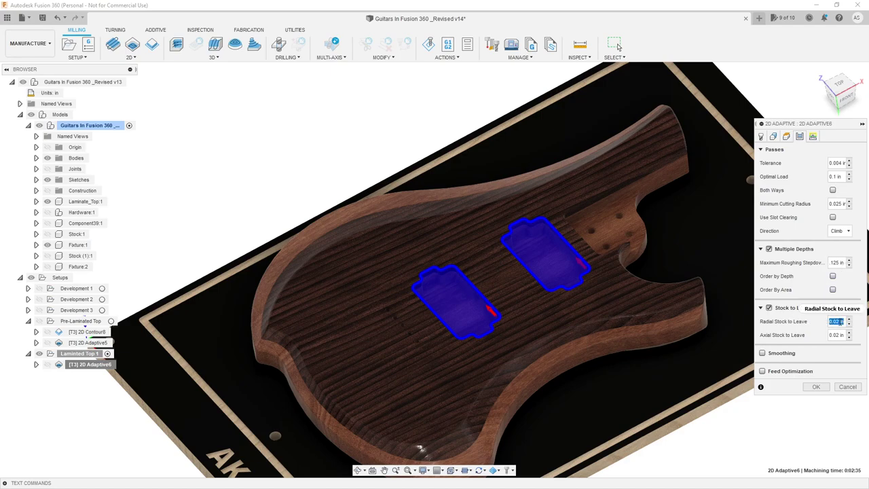
pyautogui.write('03125 in')
pyautogui.press('Tab')
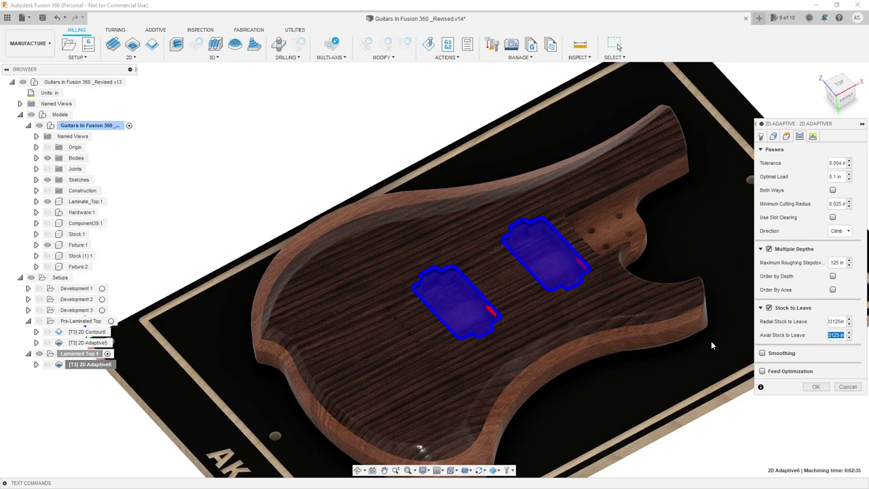
pyautogui.write('0')
pyautogui.click(812, 137)
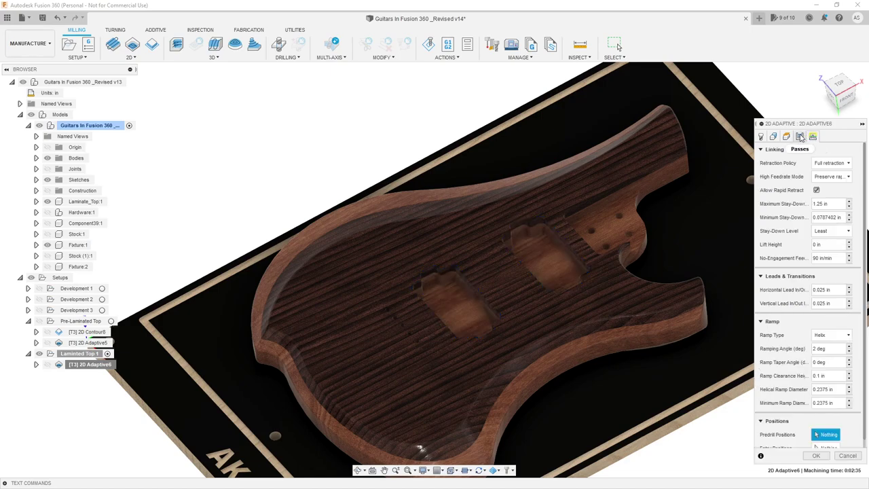
pyautogui.click(800, 136)
pyautogui.click(812, 136)
pyautogui.click(801, 137)
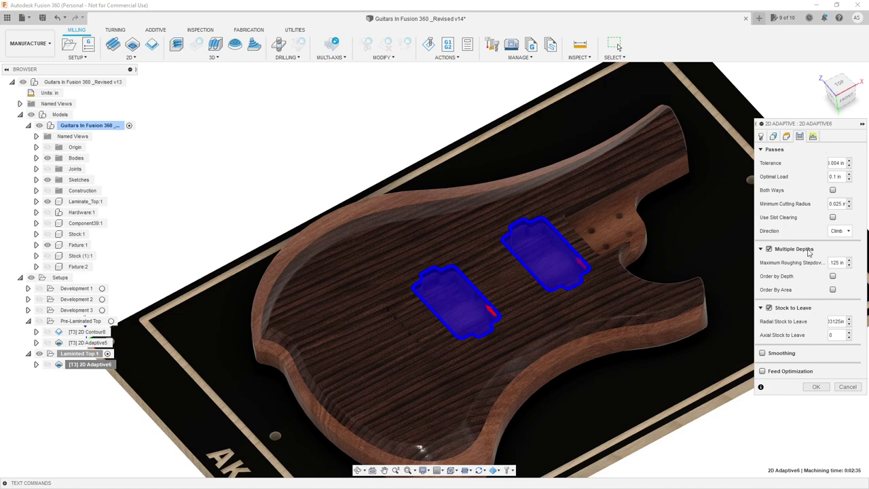
pyautogui.click(816, 387)
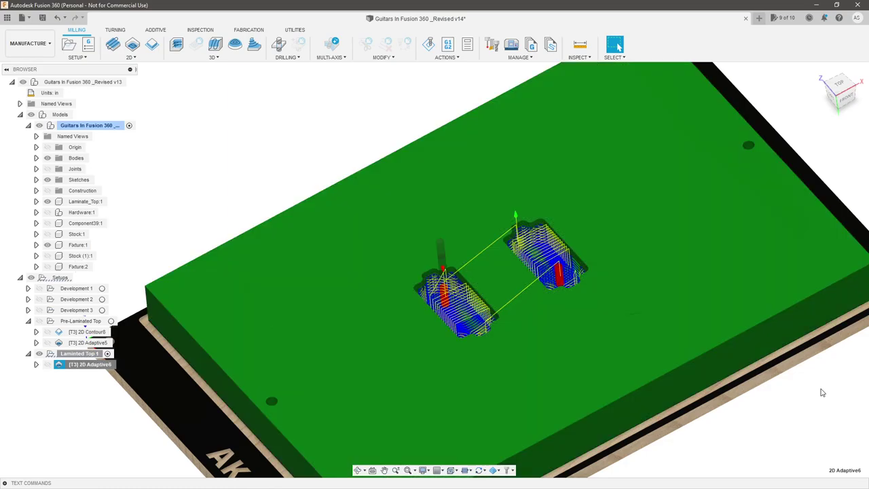
# Inspect the regenerated adaptive toolpath and its helical entries in both pickup cavities from above.
pyautogui.scroll(3, 494, 307)
pyautogui.keyDown('shift'); pyautogui.moveTo(514, 277); pyautogui.dragTo(536, 325, button='middle'); pyautogui.keyUp('shift')
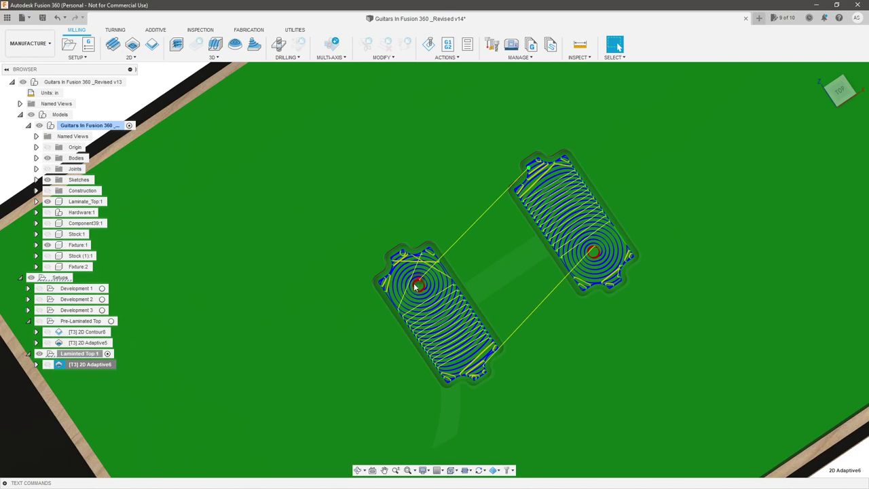
pyautogui.keyDown('shift'); pyautogui.moveTo(416, 285); pyautogui.dragTo(450, 291, button='middle'); pyautogui.keyUp('shift')
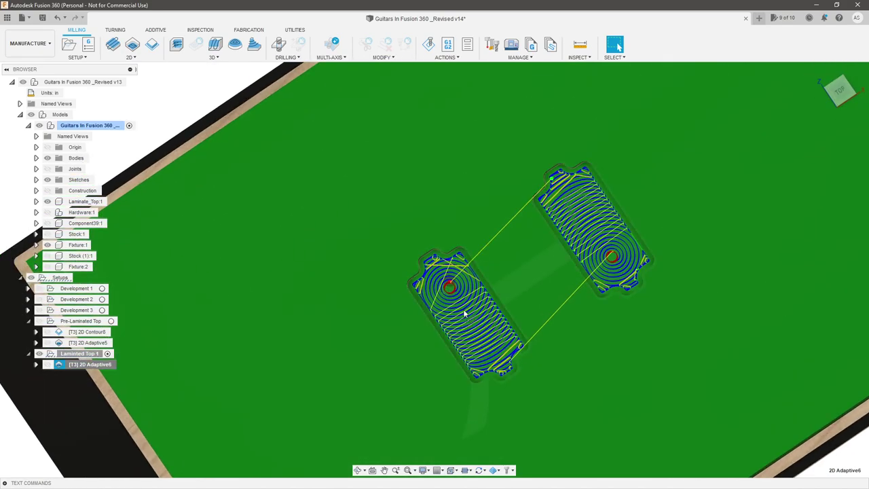
pyautogui.scroll(-1, 468, 318)
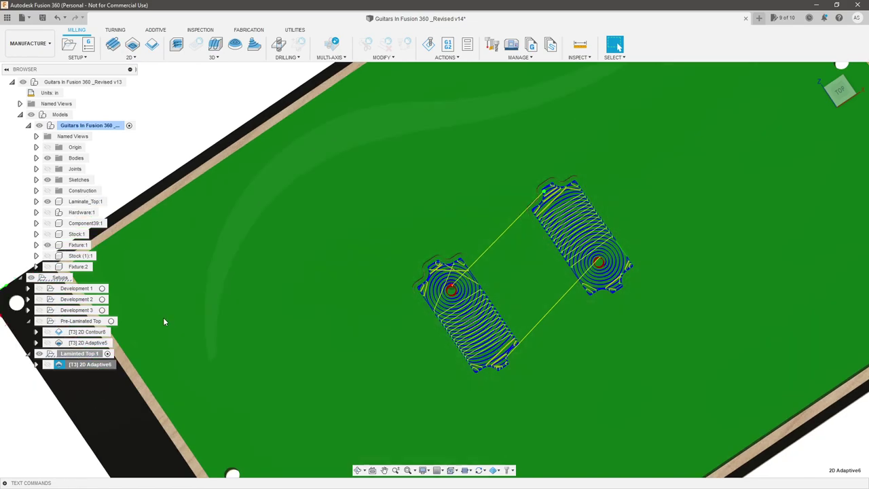
pyautogui.scroll(-3, 241, 231)
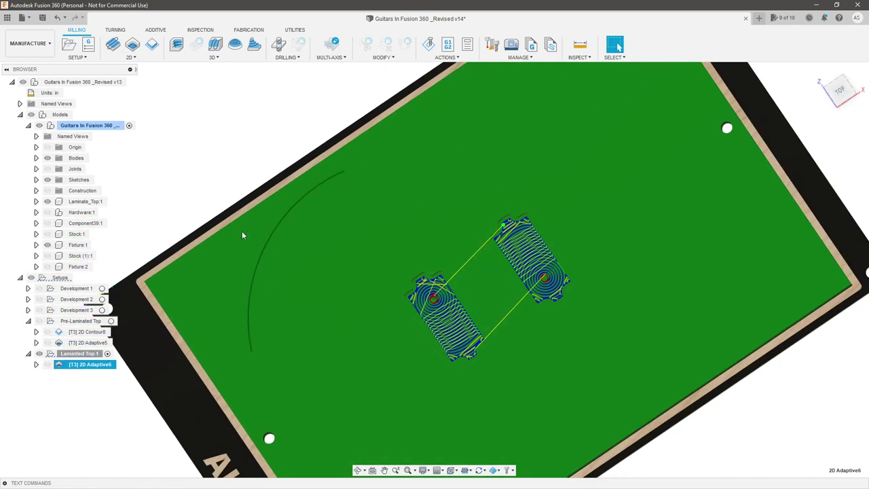
pyautogui.click(197, 169)
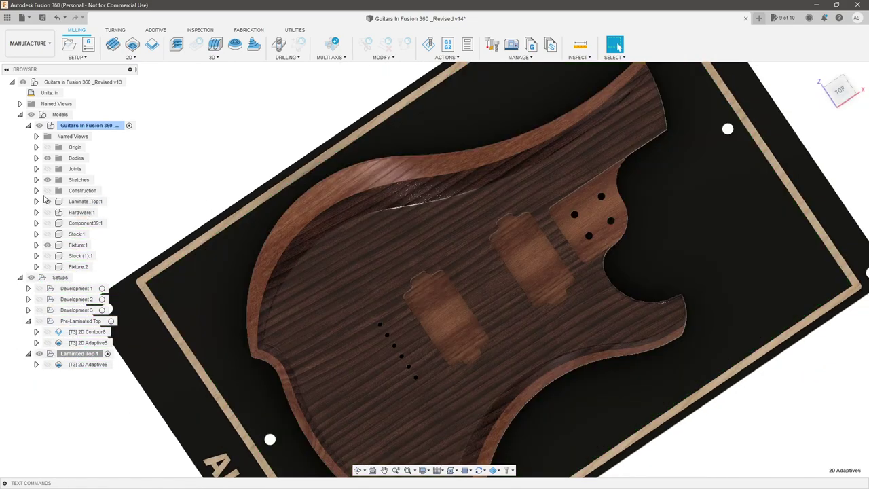
# Find and show Sketch156, the sketch containing the centre points of the two pickup cavities.
pyautogui.click(36, 180)
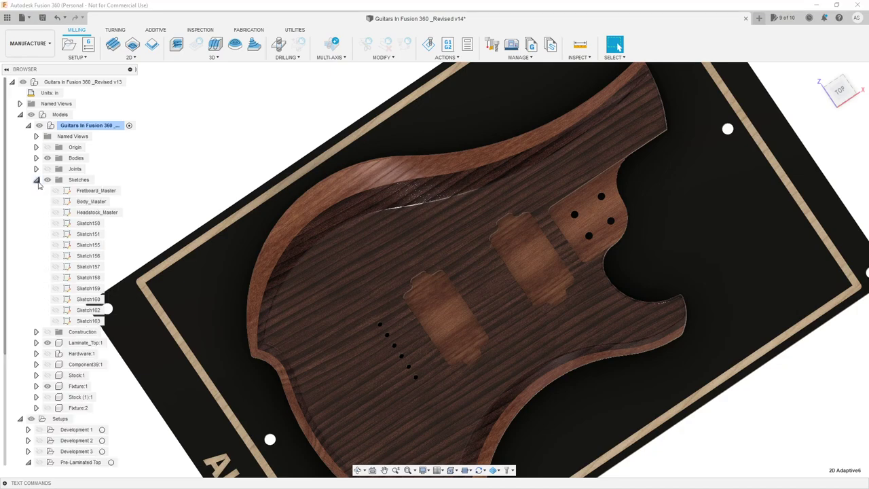
pyautogui.click(56, 288)
pyautogui.click(56, 288)
pyautogui.click(56, 278)
pyautogui.click(56, 278)
pyautogui.click(56, 266)
pyautogui.click(56, 266)
pyautogui.click(56, 256)
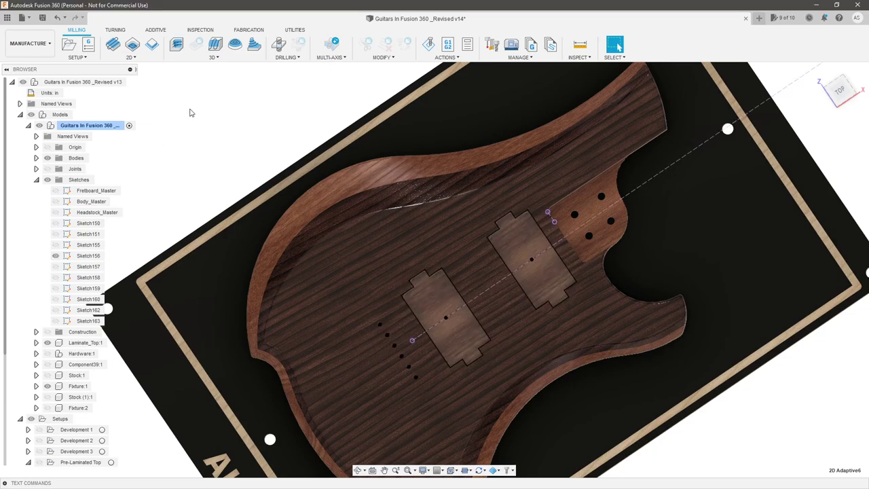
# Set the entry positions of 2D Adaptive6 to the two pickup cavity centre points and regenerate the toolpath.
pyautogui.scroll(-2, 71, 431)
pyautogui.click(92, 461)
pyautogui.doubleClick(92, 465)
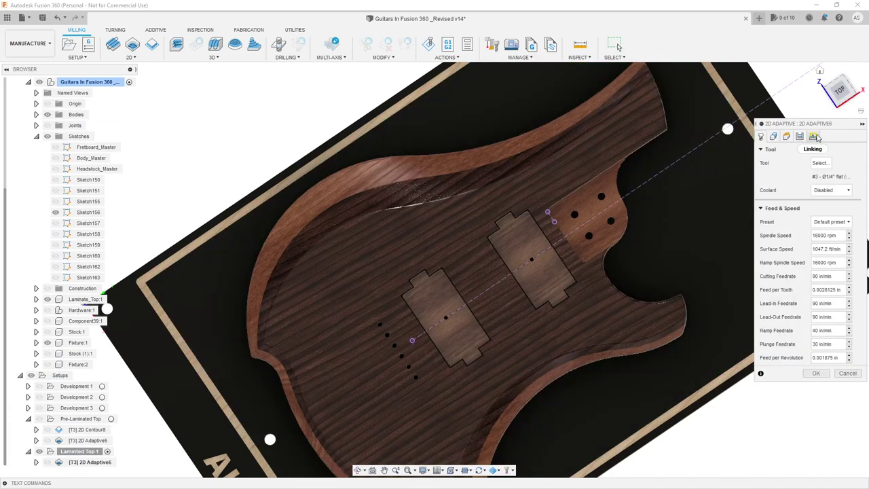
pyautogui.click(814, 136)
pyautogui.scroll(-1, 821, 339)
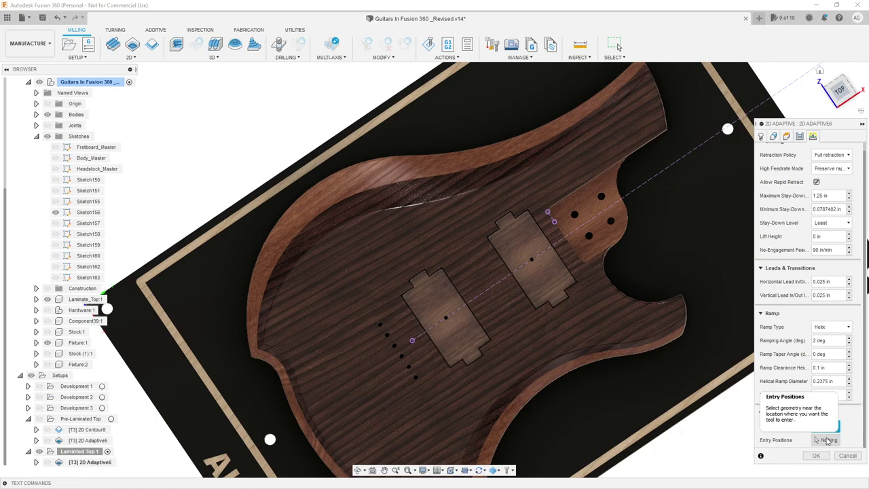
pyautogui.click(826, 440)
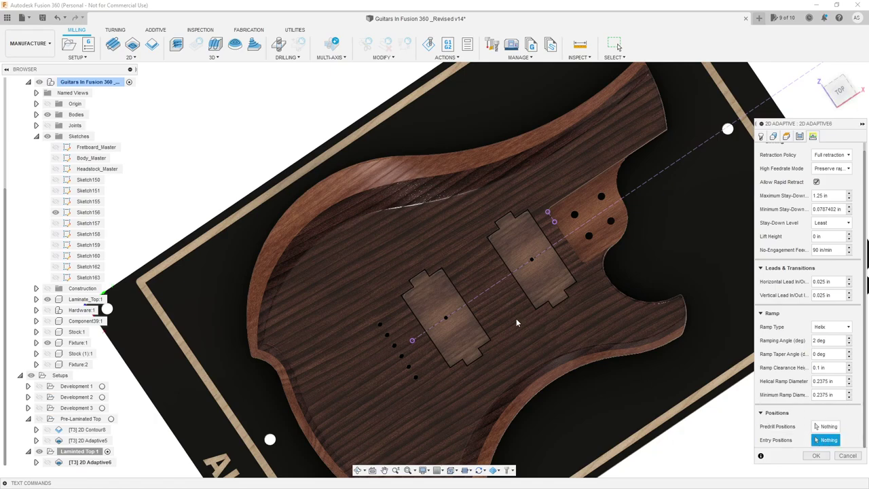
pyautogui.click(532, 261)
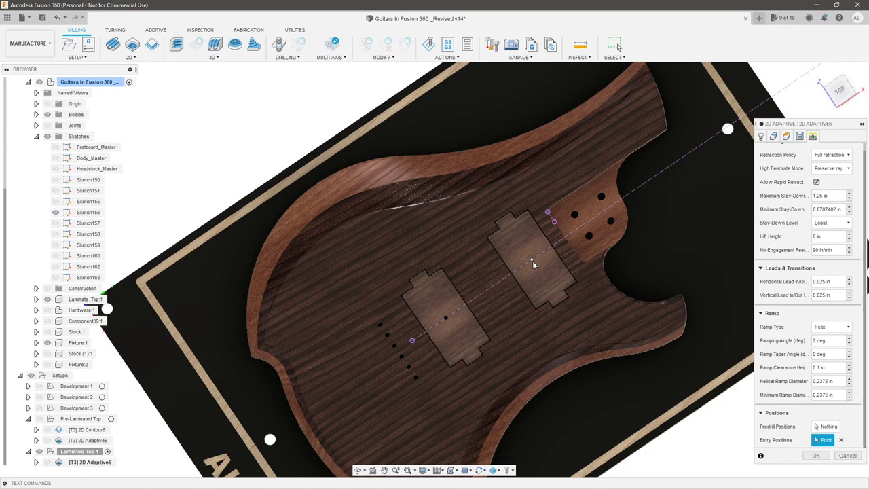
pyautogui.click(445, 317)
pyautogui.scroll(-2, 514, 293)
pyautogui.scroll(3, 544, 282)
pyautogui.moveTo(544, 285)
pyautogui.keyDown('shift'); pyautogui.mouseDown(button='middle')
pyautogui.moveTo(547, 302)
pyautogui.moveTo(547, 291)
pyautogui.mouseUp(button='middle'); pyautogui.keyUp('shift')
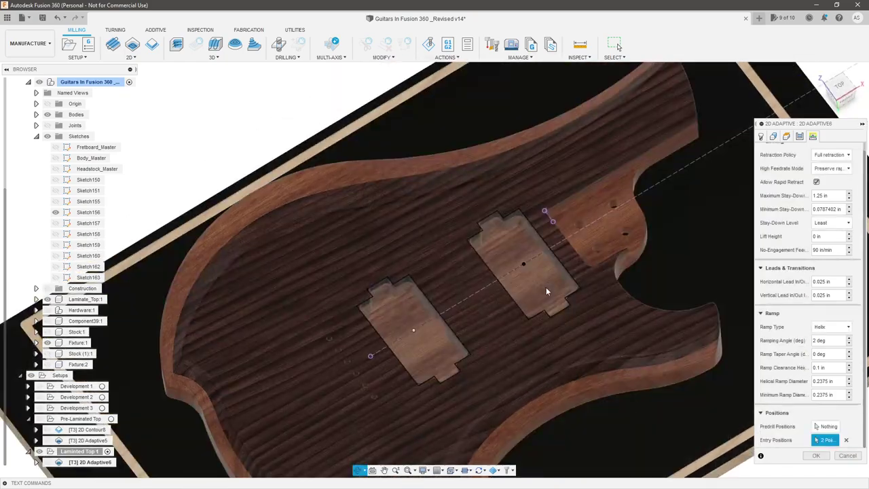
pyautogui.click(824, 456)
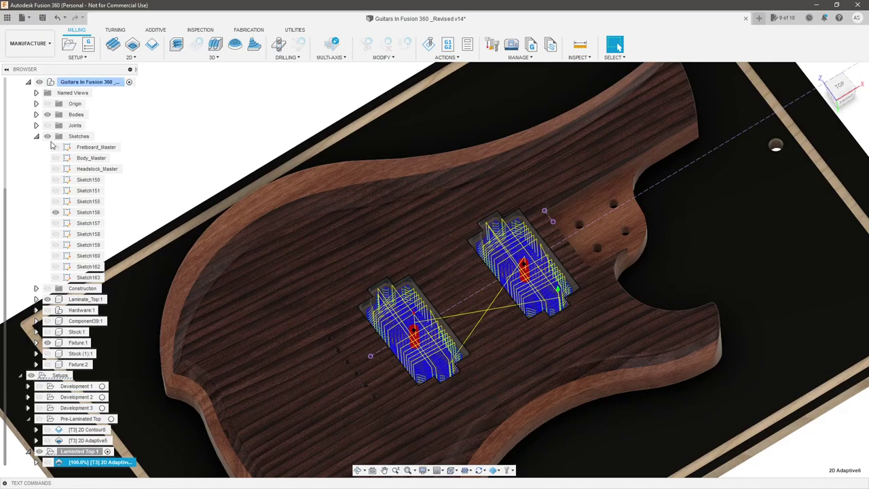
# Hide the sketches and examine the regenerated adaptive toolpath and its helical entries in both pickup cavities, from above and at an angle.
pyautogui.click(47, 136)
pyautogui.keyDown('shift'); pyautogui.moveTo(208, 138); pyautogui.dragTo(211, 142, button='middle'); pyautogui.keyUp('shift')
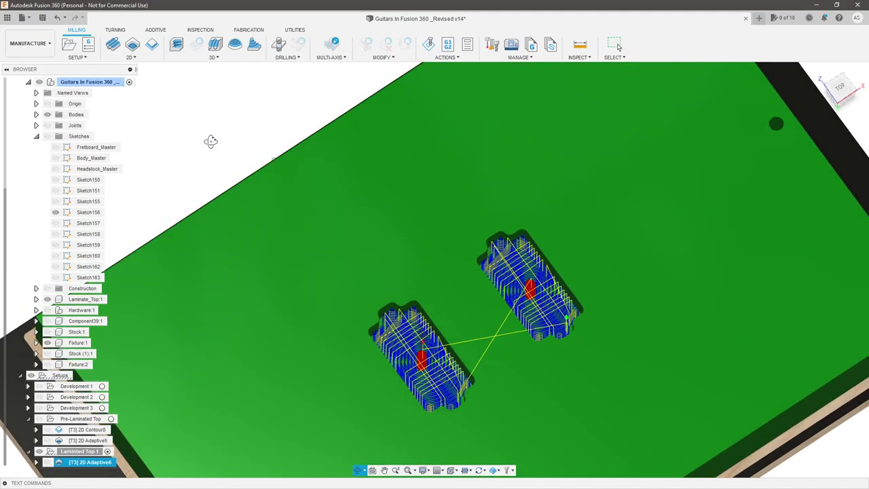
pyautogui.scroll(-2, 296, 258)
pyautogui.scroll(3, 380, 359)
pyautogui.scroll(2, 371, 326)
pyautogui.moveTo(409, 316)
pyautogui.keyDown('shift'); pyautogui.mouseDown(button='middle')
pyautogui.moveTo(412, 304)
pyautogui.moveTo(411, 314)
pyautogui.moveTo(398, 311)
pyautogui.mouseUp(button='middle'); pyautogui.keyUp('shift')
pyautogui.scroll(-3, 397, 312)
pyautogui.scroll(-2, 467, 327)
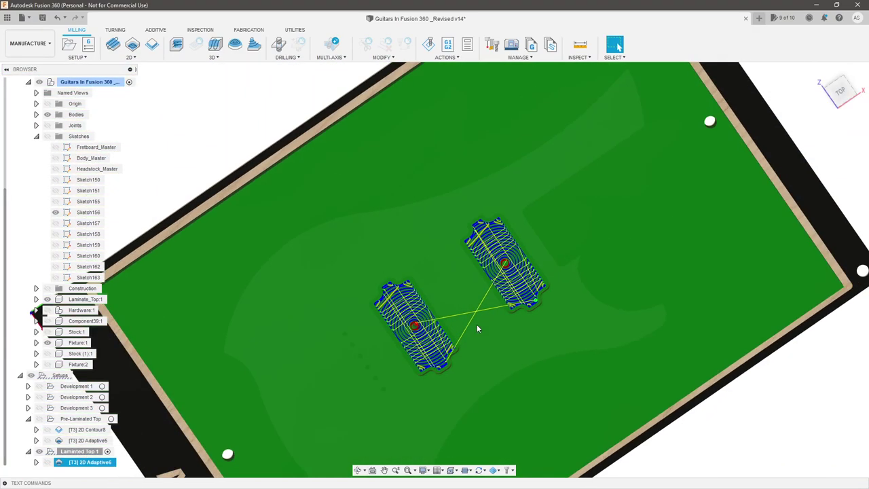
pyautogui.scroll(-3, 476, 329)
pyautogui.keyDown('shift'); pyautogui.moveTo(502, 362); pyautogui.dragTo(581, 377, button='middle'); pyautogui.keyUp('shift')
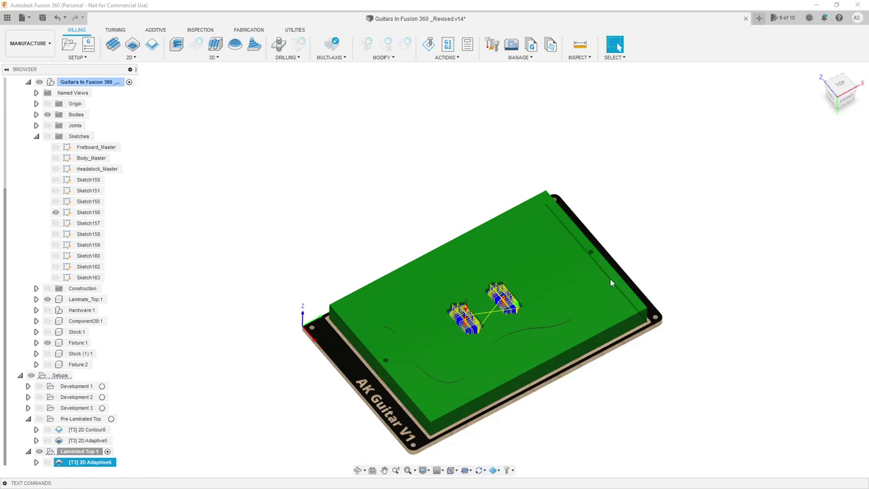
pyautogui.scroll(2, 633, 375)
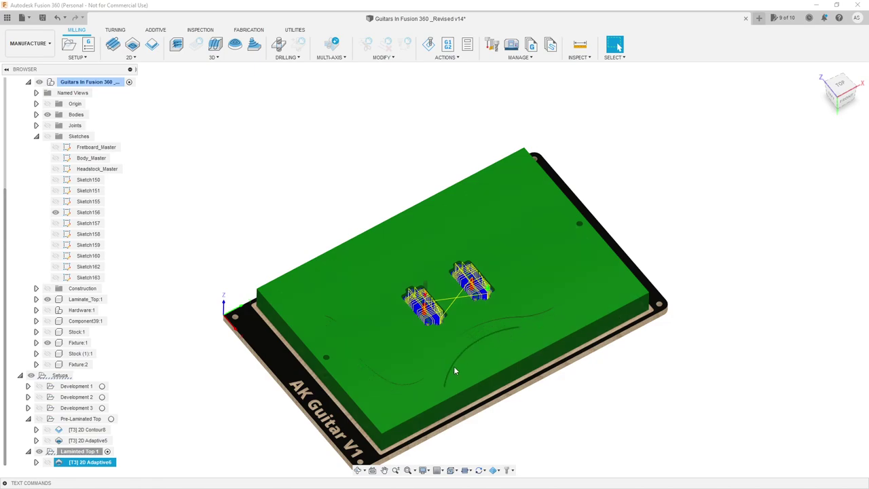
pyautogui.scroll(-2, 508, 394)
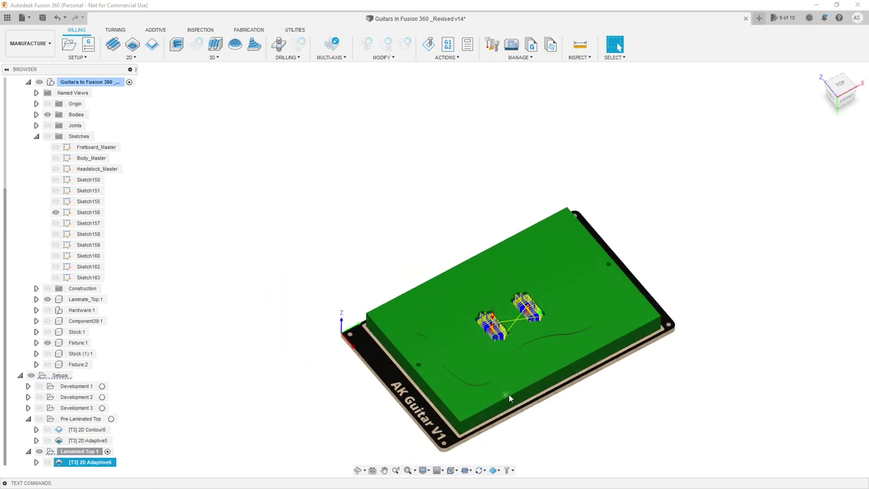
# Start a 2D Contour operation in the Laminted Top 1 setup with the #3 1/4" flat tool and open its geometry settings.
pyautogui.click(297, 378)
pyautogui.scroll(2, 533, 399)
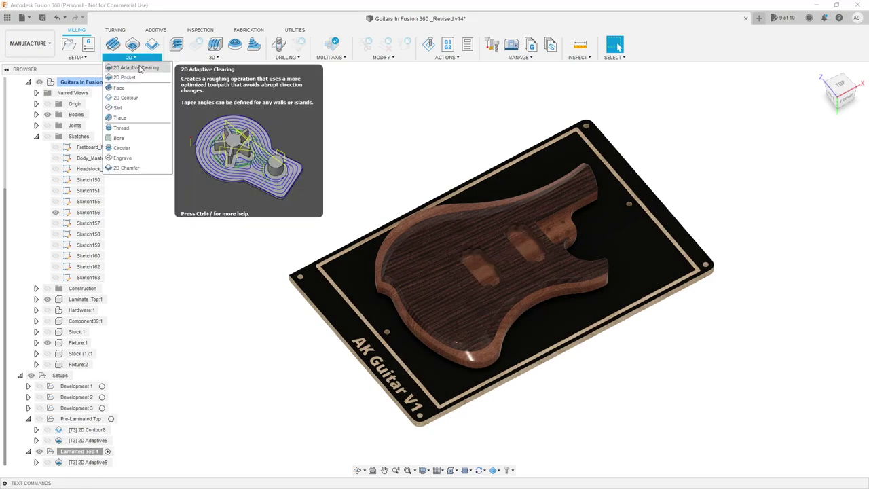
pyautogui.click(142, 98)
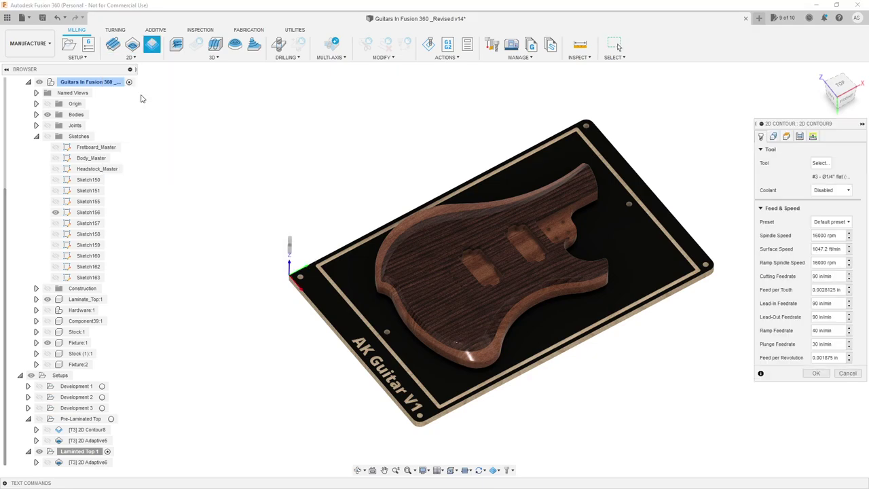
pyautogui.click(774, 136)
pyautogui.click(761, 136)
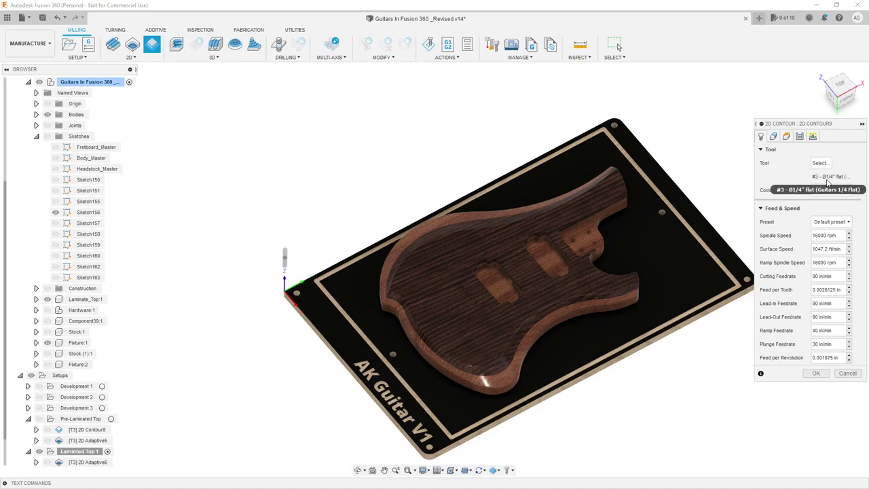
pyautogui.click(774, 137)
pyautogui.scroll(5, 422, 361)
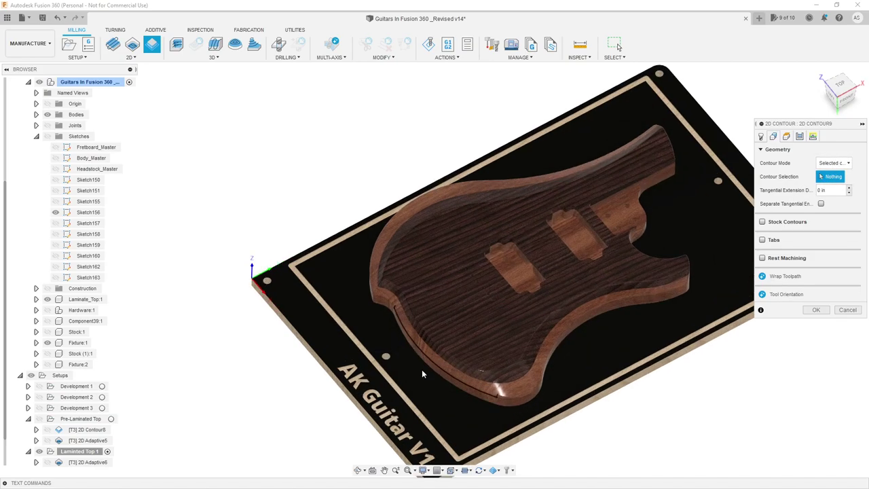
pyautogui.scroll(-2, 421, 368)
pyautogui.scroll(6, 421, 368)
pyautogui.scroll(-6, 536, 377)
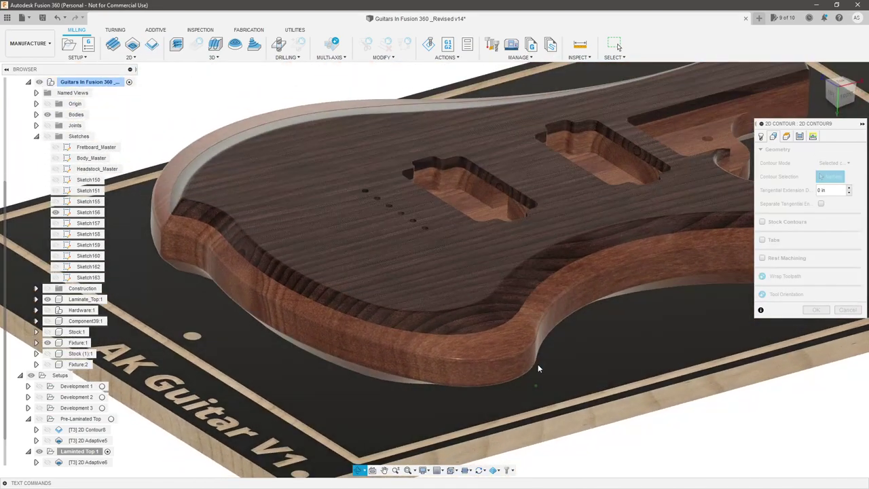
pyautogui.scroll(3, 496, 362)
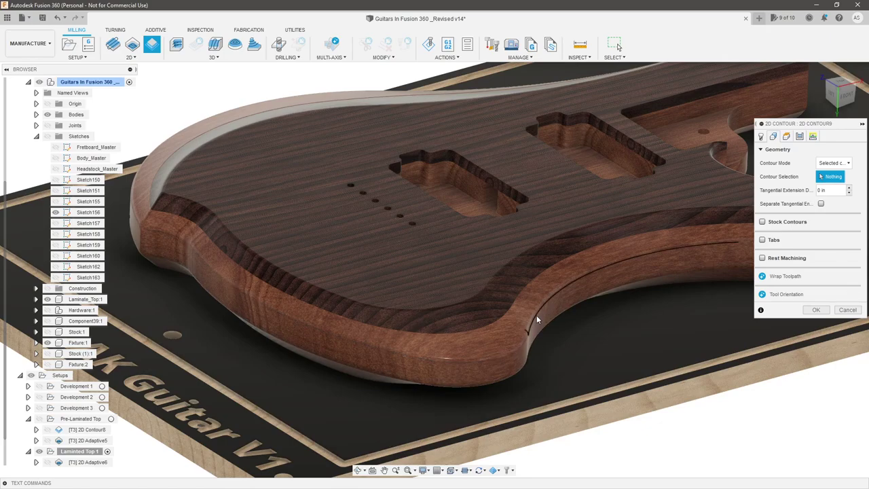
pyautogui.click(536, 316)
pyautogui.click(507, 356)
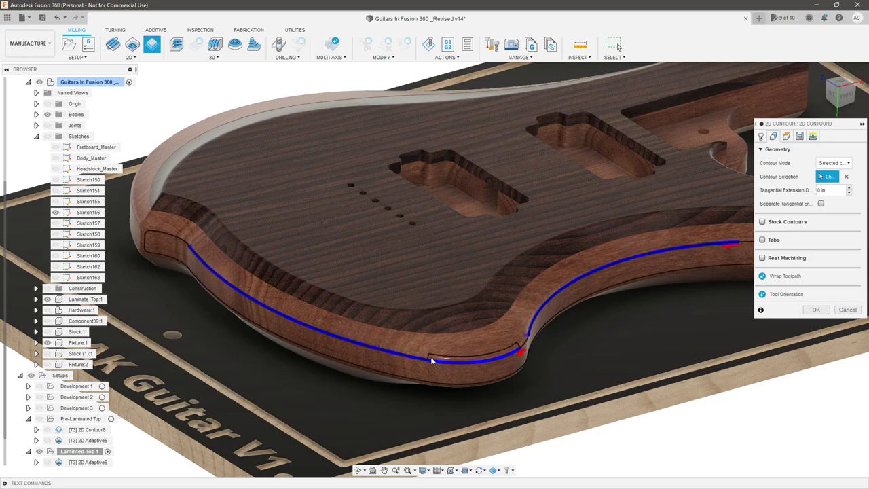
pyautogui.scroll(-4, 218, 306)
pyautogui.scroll(-1, 410, 306)
pyautogui.scroll(1, 323, 284)
pyautogui.keyDown('shift'); pyautogui.moveTo(387, 284); pyautogui.dragTo(436, 310, button='middle'); pyautogui.keyUp('shift')
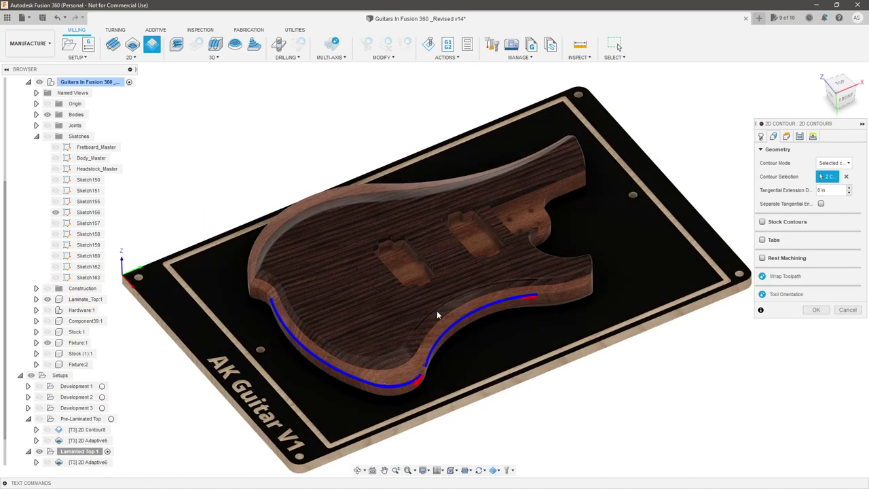
pyautogui.click(846, 177)
# Show the Body_Master sketch, hide Sketch156, and select the guitar body's outline as the machining contour.
pyautogui.keyDown('shift'); pyautogui.moveTo(528, 192); pyautogui.dragTo(394, 194, button='middle'); pyautogui.keyUp('shift')
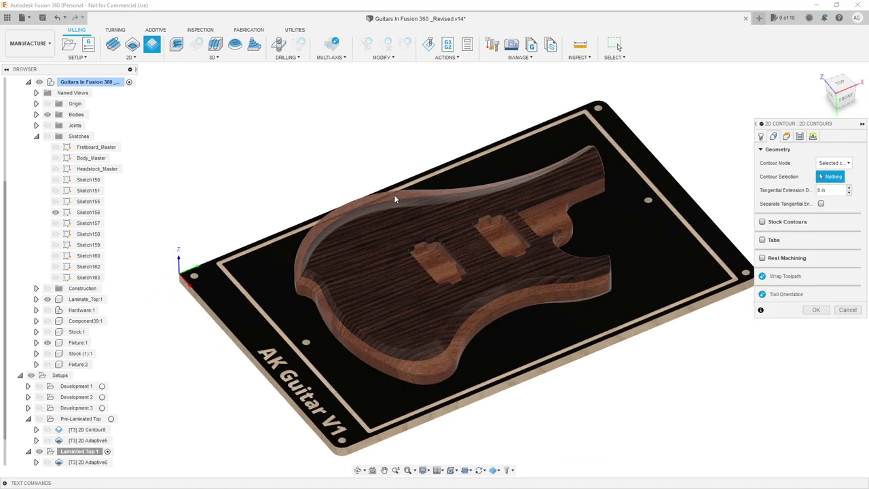
pyautogui.click(56, 158)
pyautogui.keyDown('shift'); pyautogui.moveTo(319, 147); pyautogui.dragTo(304, 151, button='middle'); pyautogui.keyUp('shift')
pyautogui.click(47, 137)
pyautogui.click(55, 212)
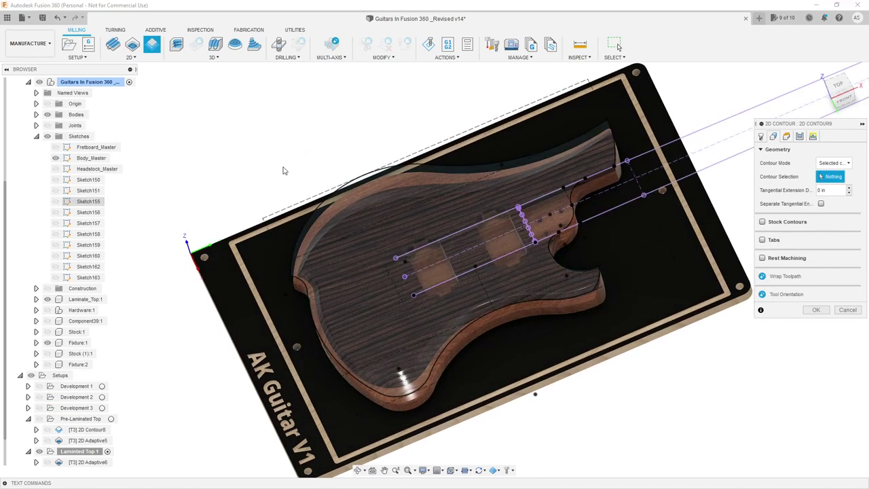
pyautogui.click(456, 165)
pyautogui.scroll(3, 488, 282)
pyautogui.keyDown('shift'); pyautogui.moveTo(606, 292); pyautogui.dragTo(746, 182, button='middle'); pyautogui.keyUp('shift')
# Flip the direction arrow on the selected body outline to the outside of the guitar body.
pyautogui.click(786, 136)
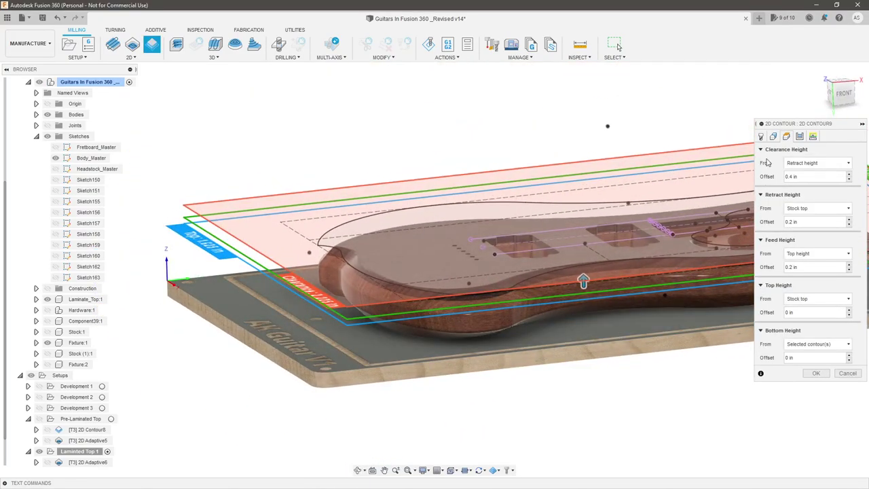
pyautogui.click(772, 137)
pyautogui.keyDown('shift'); pyautogui.moveTo(434, 197); pyautogui.dragTo(340, 260, button='middle'); pyautogui.keyUp('shift')
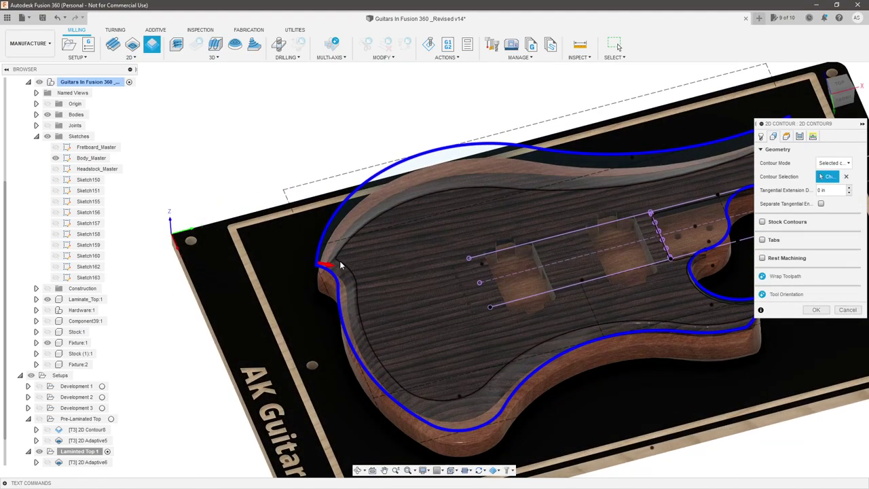
pyautogui.click(332, 267)
pyautogui.scroll(-5, 324, 269)
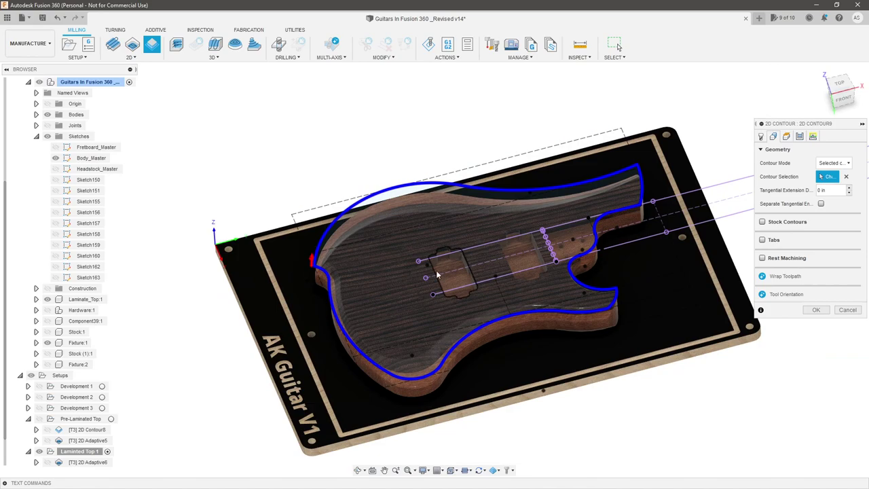
# Set the contour's bottom height from the stock top with an offset of -0.8125 in, checking the level against the body's side.
pyautogui.click(788, 137)
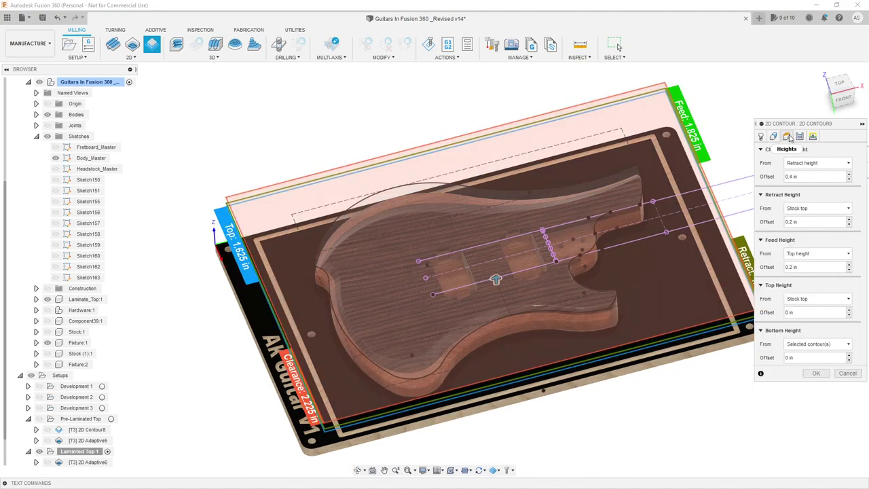
pyautogui.click(807, 344)
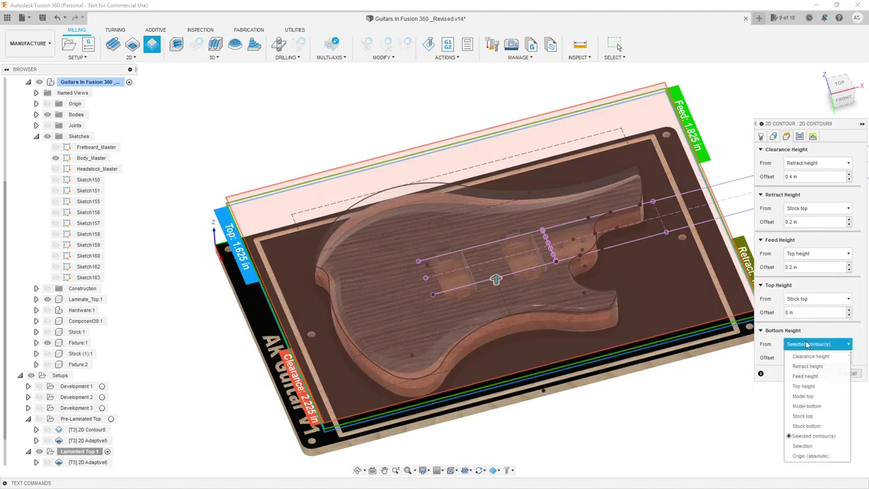
pyautogui.click(826, 417)
pyautogui.moveTo(856, 103); pyautogui.dragTo(836, 92)
pyautogui.click(836, 92)
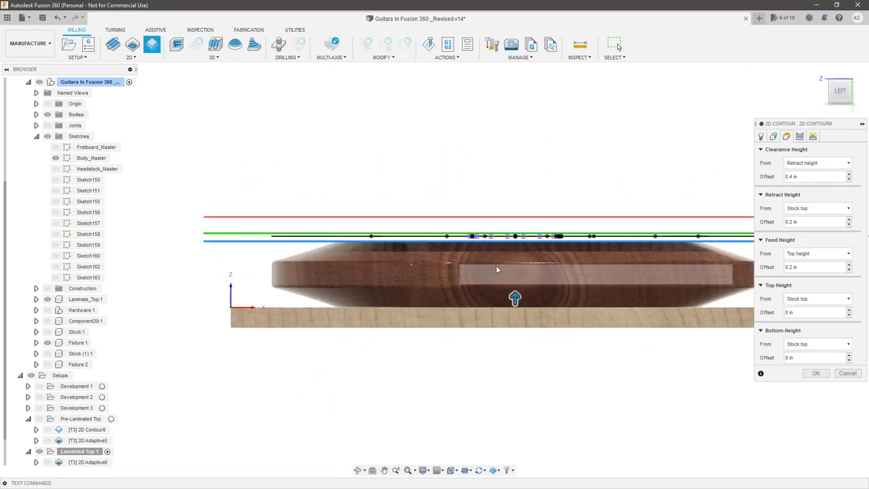
pyautogui.click(818, 358)
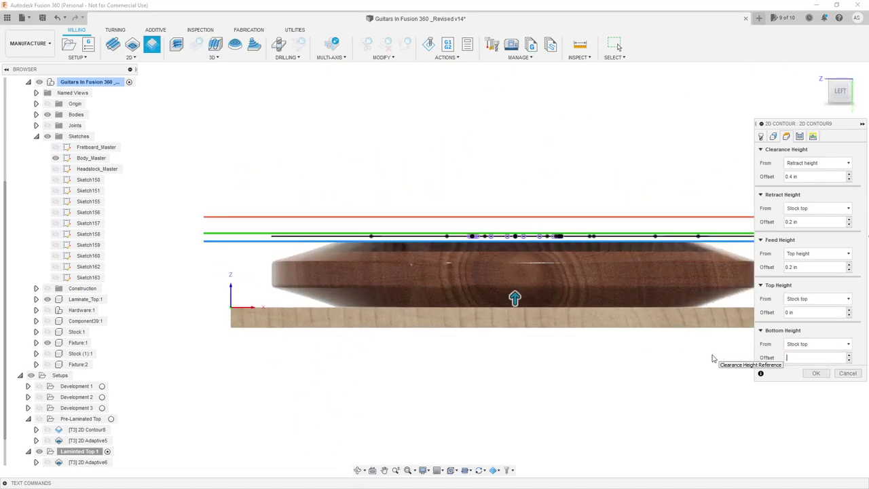
pyautogui.write('.75')
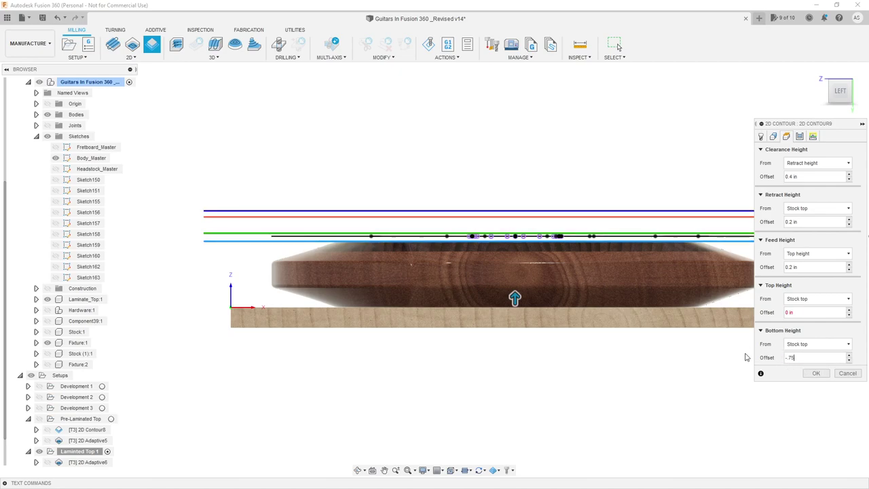
pyautogui.scroll(3, 275, 275)
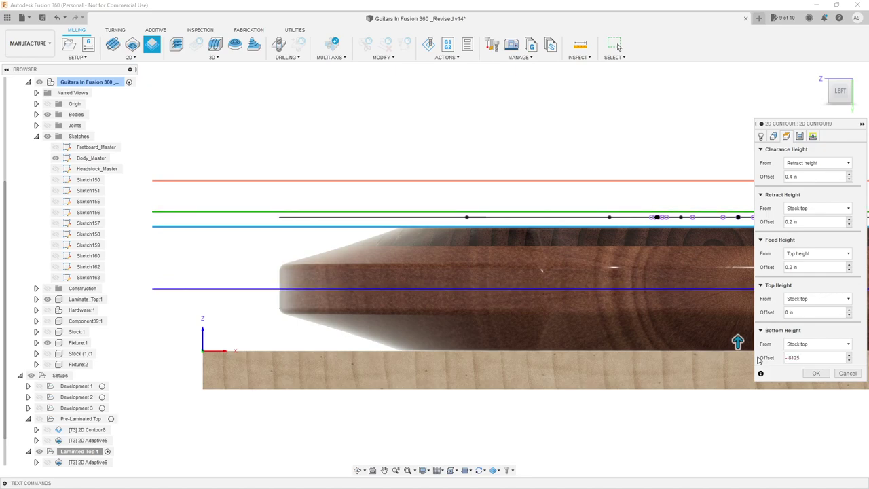
pyautogui.press('Tab')
pyautogui.scroll(-4, 384, 326)
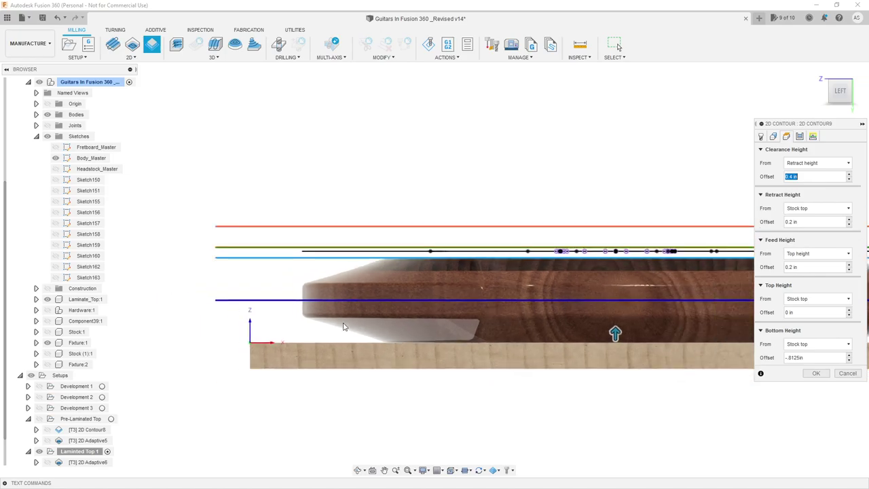
pyautogui.scroll(-2, 407, 324)
# Enable multiple finishing passes for the body outline contour.
pyautogui.keyDown('shift'); pyautogui.moveTo(506, 329); pyautogui.dragTo(338, 327, button='middle'); pyautogui.keyUp('shift')
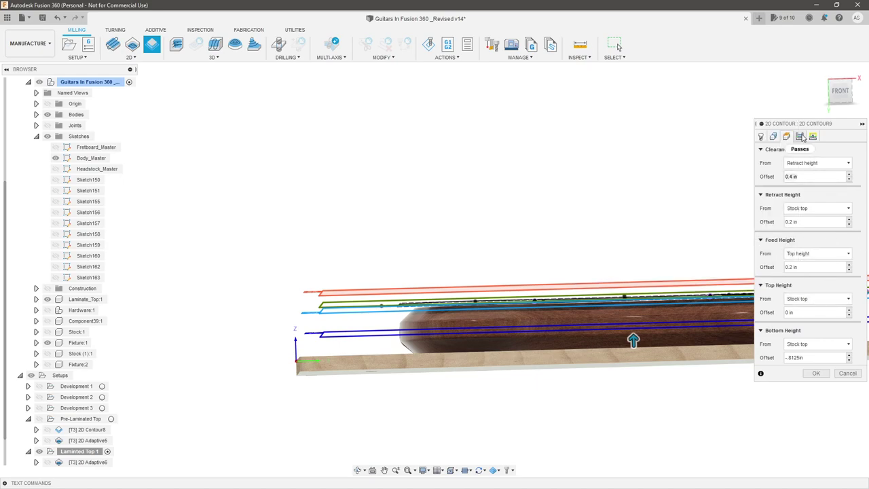
pyautogui.click(800, 137)
pyautogui.keyDown('shift'); pyautogui.moveTo(502, 242); pyautogui.dragTo(737, 235, button='middle'); pyautogui.keyUp('shift')
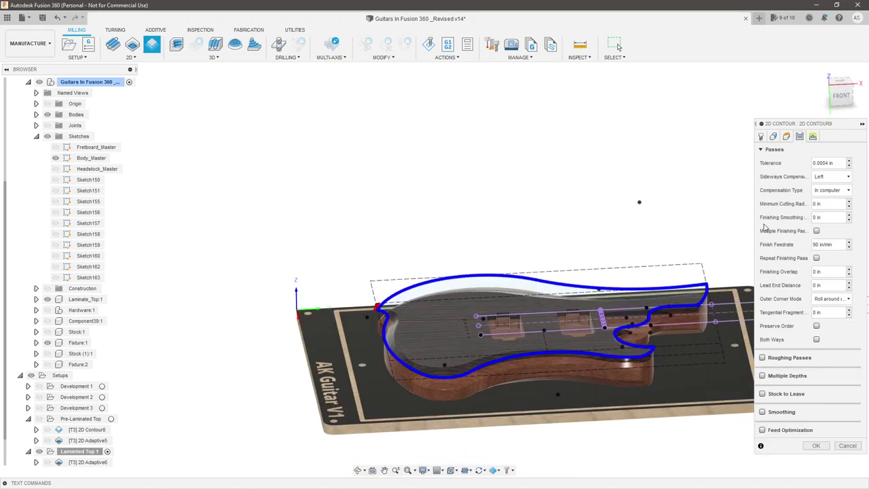
pyautogui.click(816, 231)
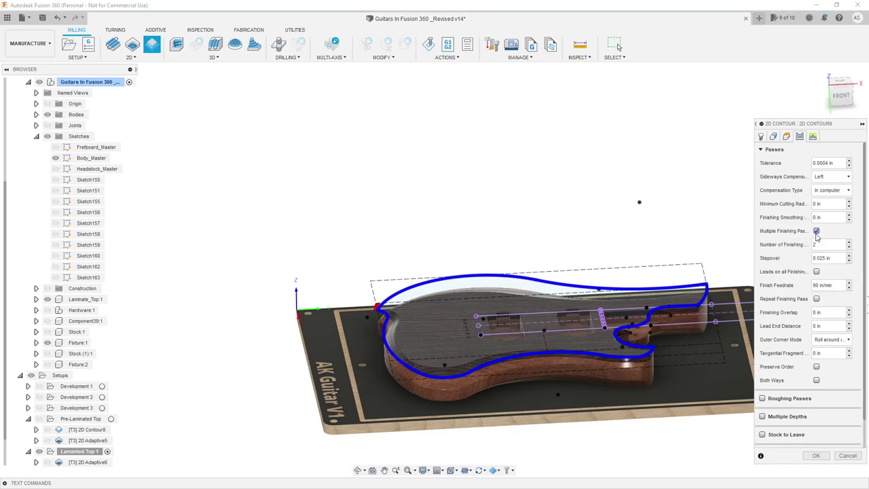
pyautogui.scroll(-3, 483, 255)
pyautogui.scroll(2, 532, 293)
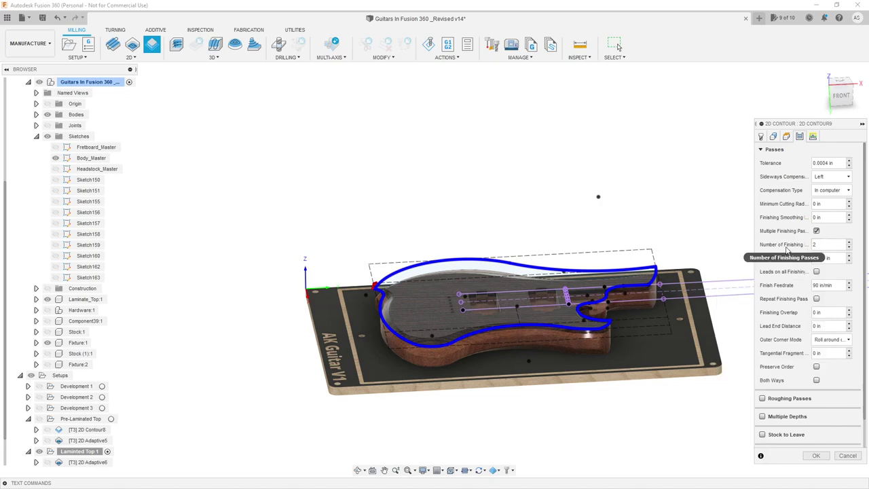
# Set the stepover between the contour's finishing passes to 0.125 in.
pyautogui.moveTo(837, 258); pyautogui.dragTo(755, 256)
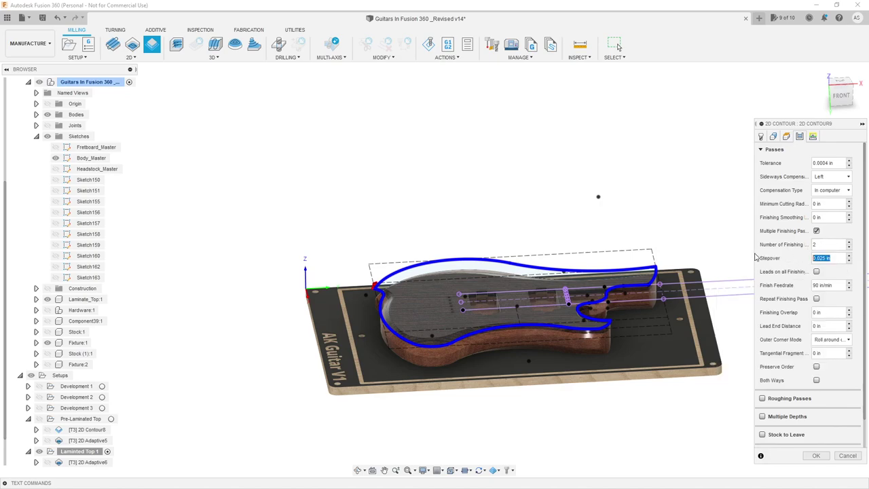
pyautogui.write('.12')
pyautogui.press('Tab')
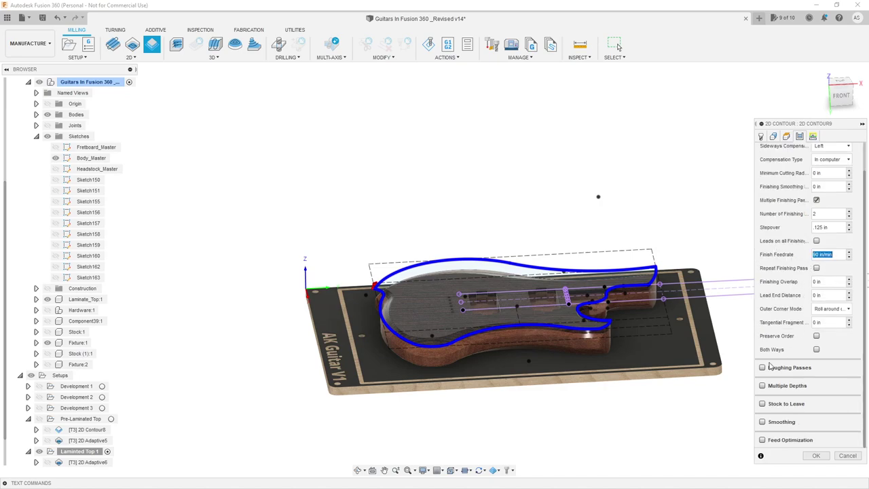
# Enable multiple depths with a maximum roughing stepdown of 0.0625 in and generate the body outline contour.
pyautogui.click(763, 385)
pyautogui.scroll(-2, 806, 376)
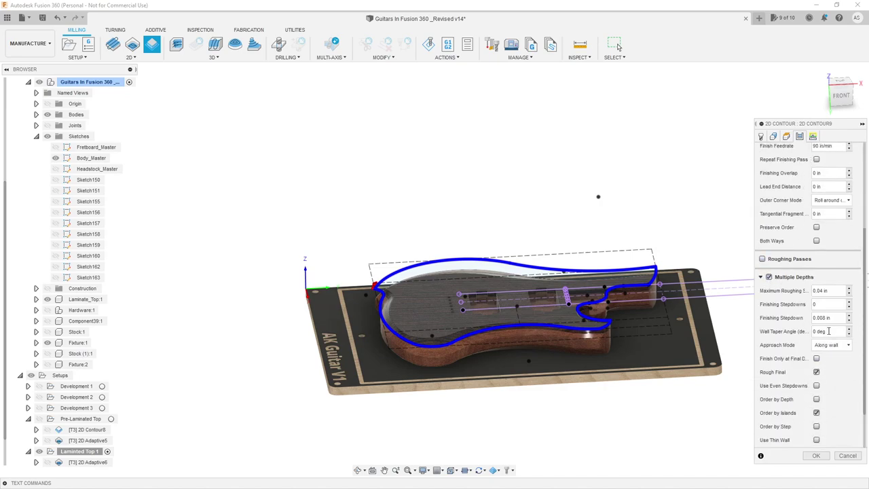
pyautogui.moveTo(834, 290); pyautogui.dragTo(772, 290)
pyautogui.write('.0625')
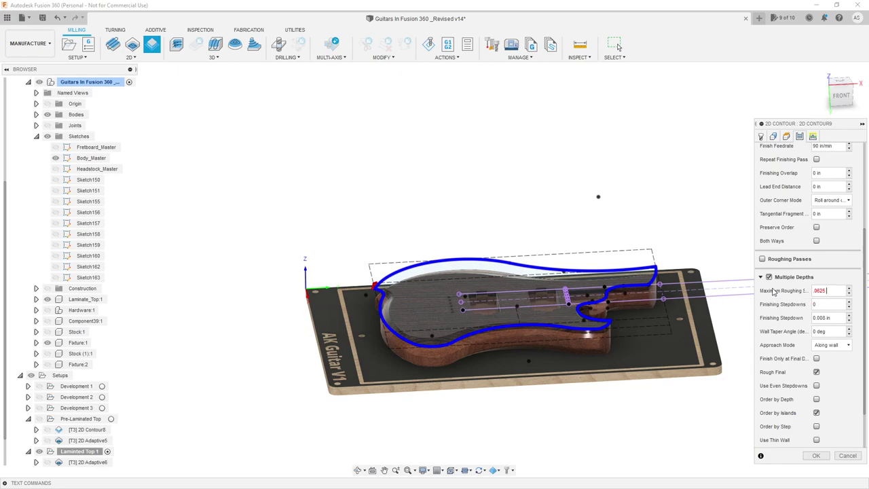
pyautogui.press('Tab')
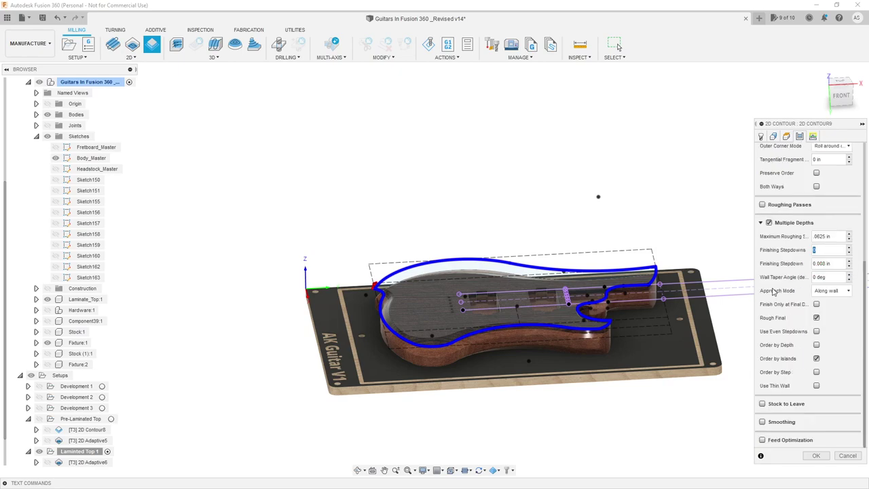
pyautogui.click(816, 318)
pyautogui.scroll(5, 816, 317)
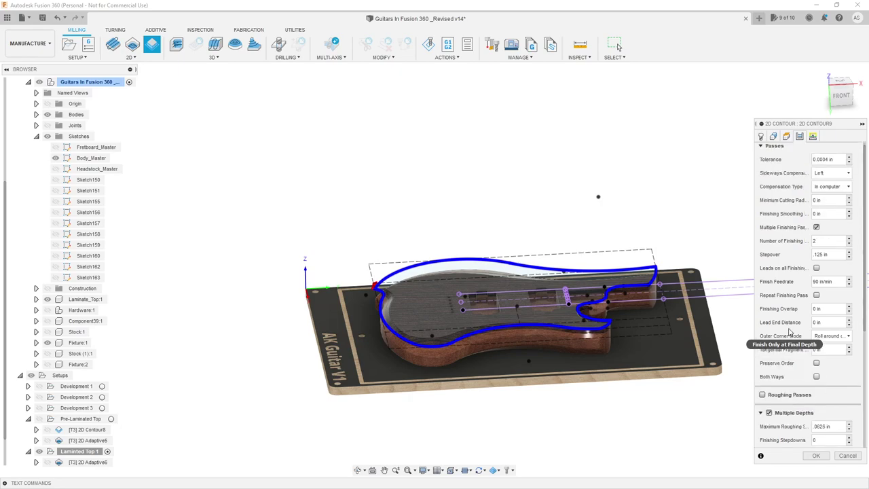
pyautogui.click(816, 455)
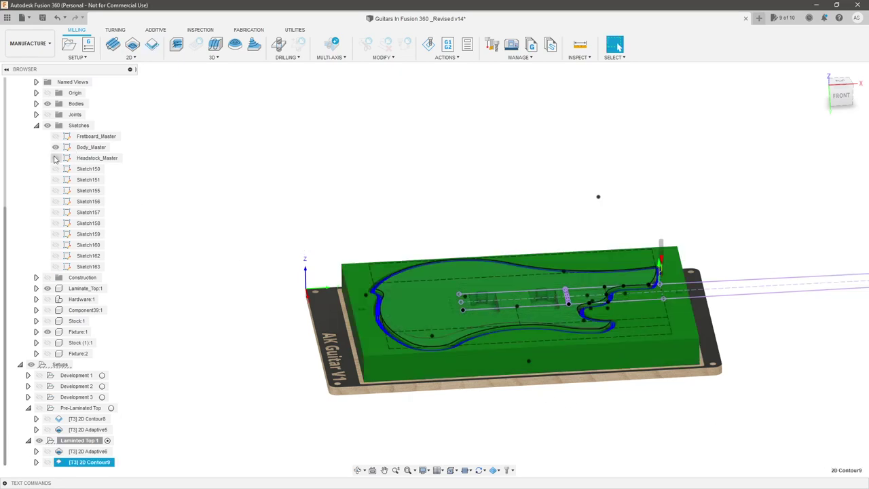
# Examine the generated contour toolpath around the guitar body, checking the depth levels and finishing passes at the tail end.
pyautogui.scroll(5, 333, 289)
pyautogui.scroll(5, 332, 289)
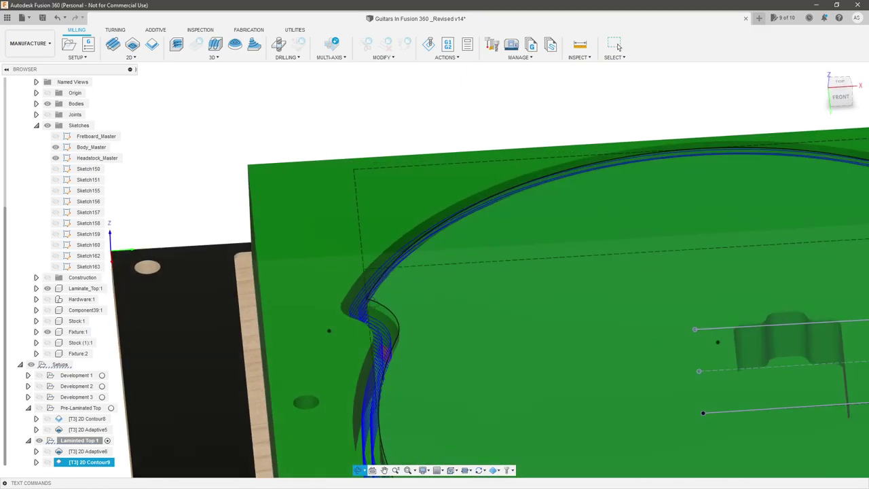
pyautogui.scroll(3, 365, 406)
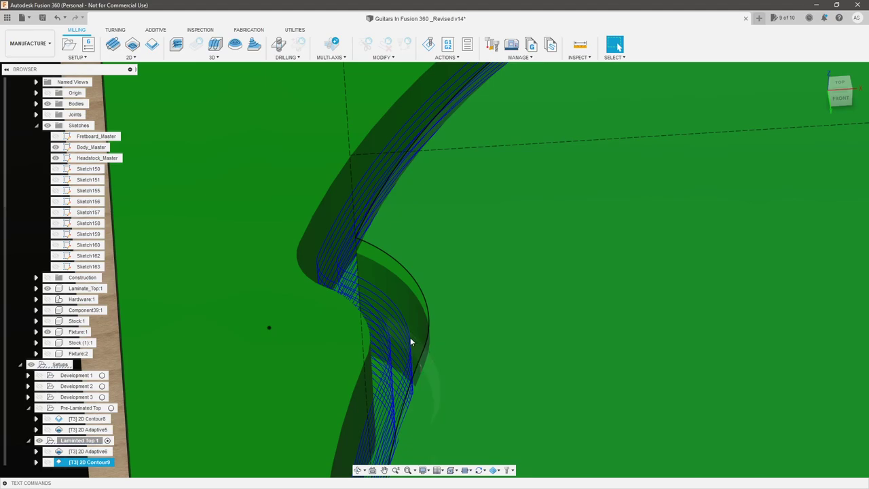
pyautogui.scroll(-6, 434, 224)
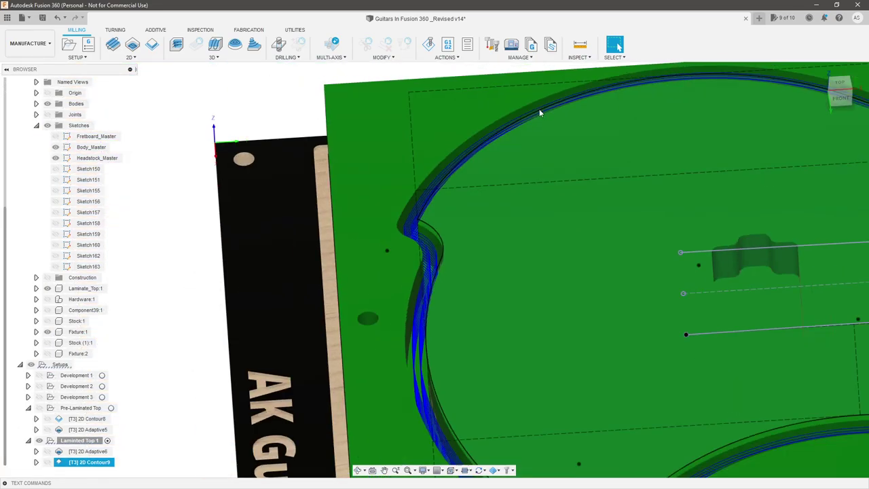
pyautogui.scroll(1, 642, 390)
pyautogui.keyDown('shift'); pyautogui.moveTo(642, 390); pyautogui.dragTo(681, 344, button='middle'); pyautogui.keyUp('shift')
pyautogui.scroll(-2, 646, 386)
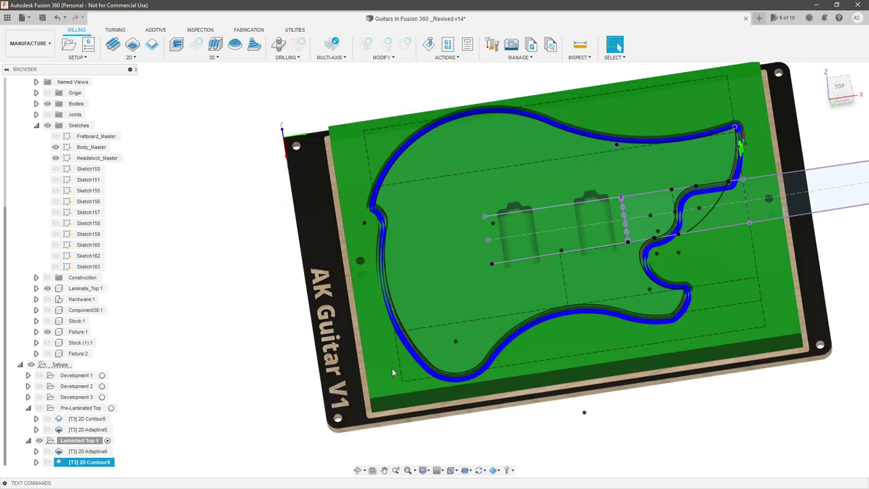
# Start a simulation of the whole Laminted Top 1 setup and hide all the sketches.
pyautogui.click(99, 441)
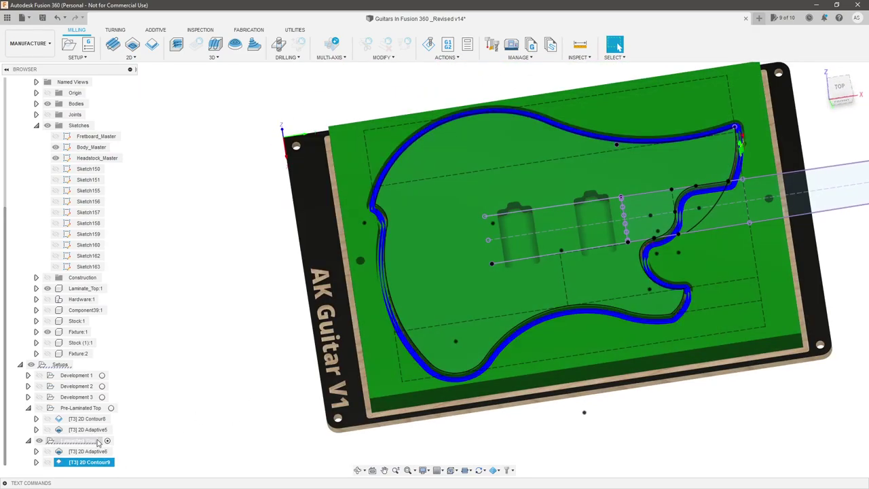
pyautogui.rightClick(98, 442)
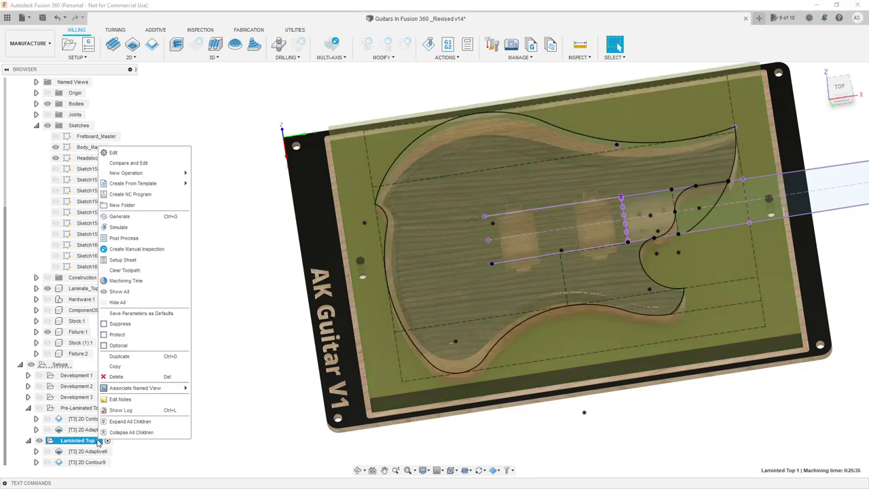
pyautogui.click(126, 226)
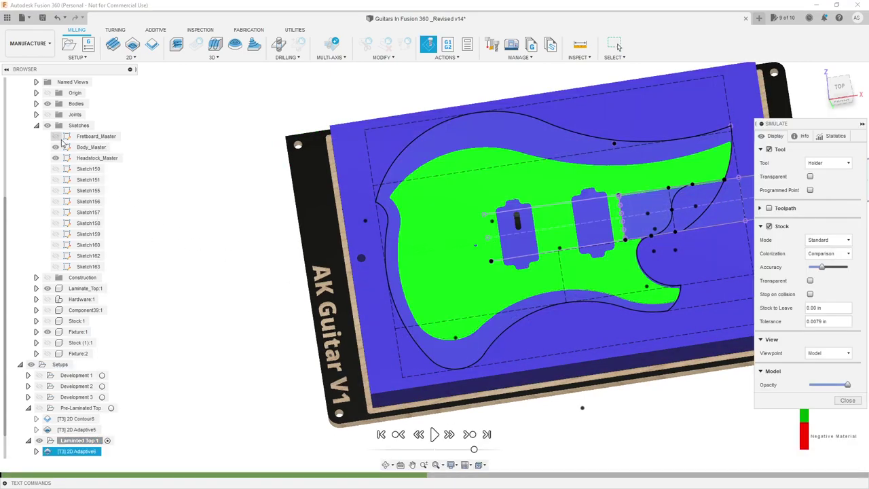
pyautogui.click(47, 125)
pyautogui.scroll(-3, 361, 241)
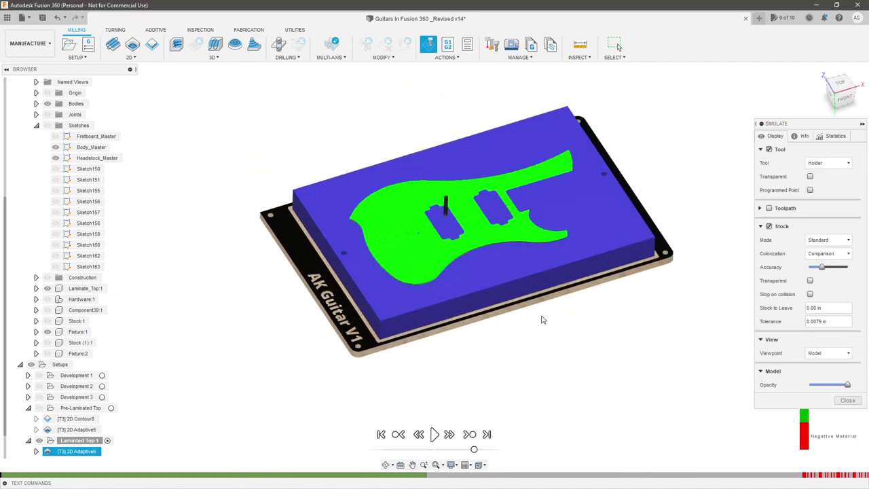
# Play the simulation through the pickup cavity roughing, adjusting its speed, and pause it during the body outline contour.
pyautogui.click(435, 435)
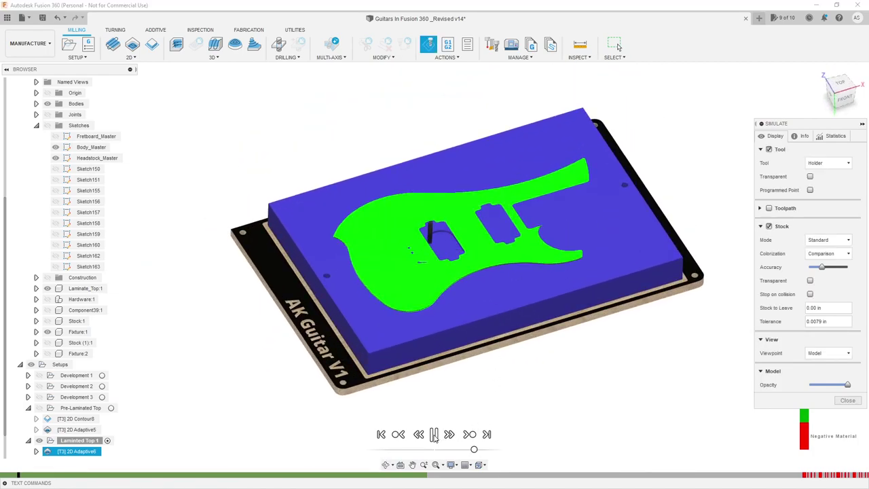
pyautogui.moveTo(473, 449); pyautogui.dragTo(464, 449)
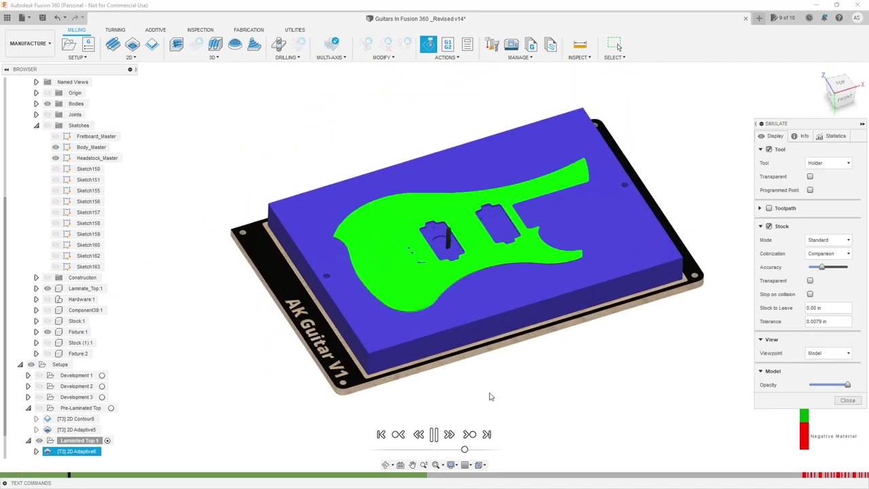
pyautogui.scroll(1, 557, 146)
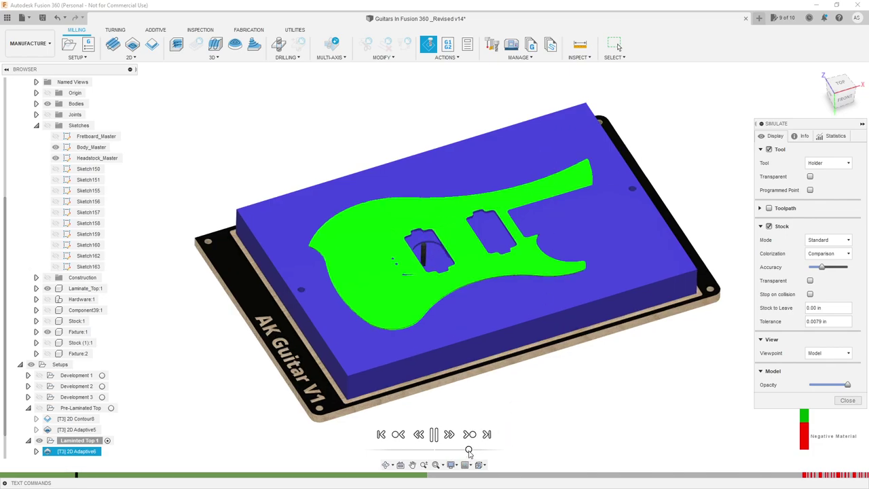
pyautogui.moveTo(469, 452)
pyautogui.mouseDown()
pyautogui.moveTo(478, 453)
pyautogui.moveTo(466, 453)
pyautogui.mouseUp()
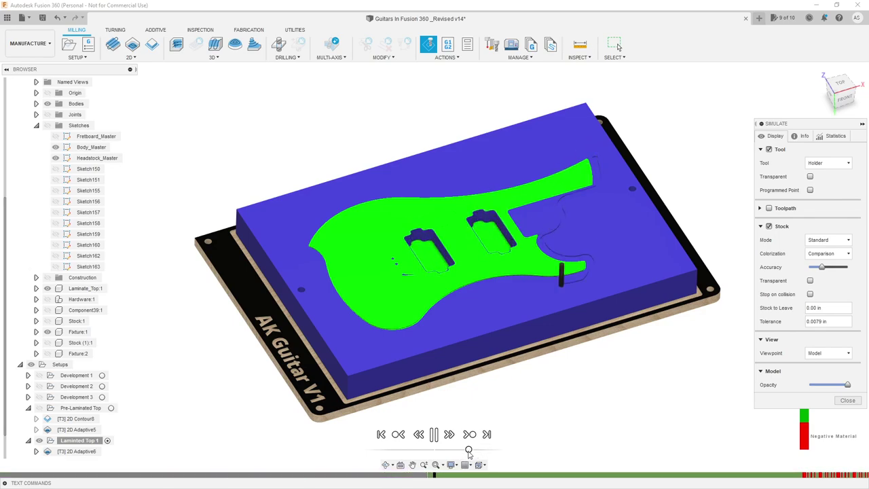
pyautogui.moveTo(467, 453); pyautogui.dragTo(464, 453)
pyautogui.click(433, 433)
# Examine the stock left along the walls of the simulated pickup cavities.
pyautogui.scroll(5, 501, 248)
pyautogui.scroll(4, 436, 257)
pyautogui.scroll(3, 368, 299)
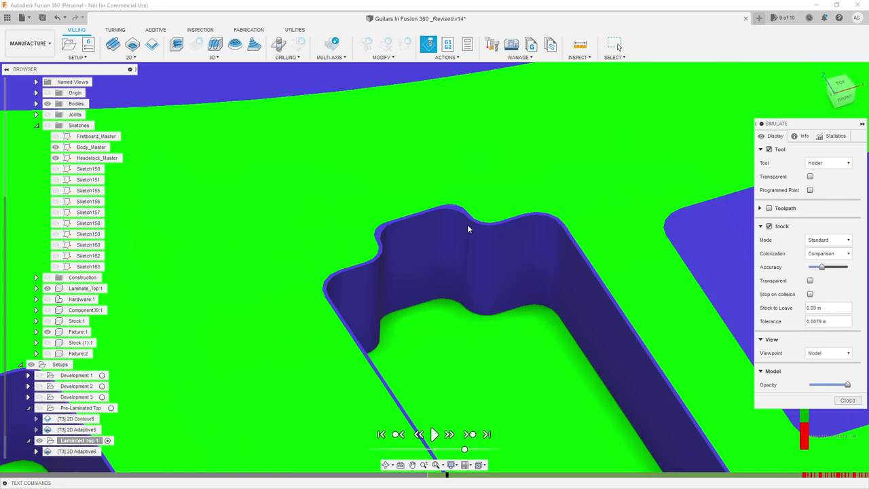
pyautogui.scroll(-10, 581, 252)
pyautogui.scroll(2, 438, 410)
pyautogui.scroll(-3, 439, 411)
pyautogui.scroll(2, 391, 309)
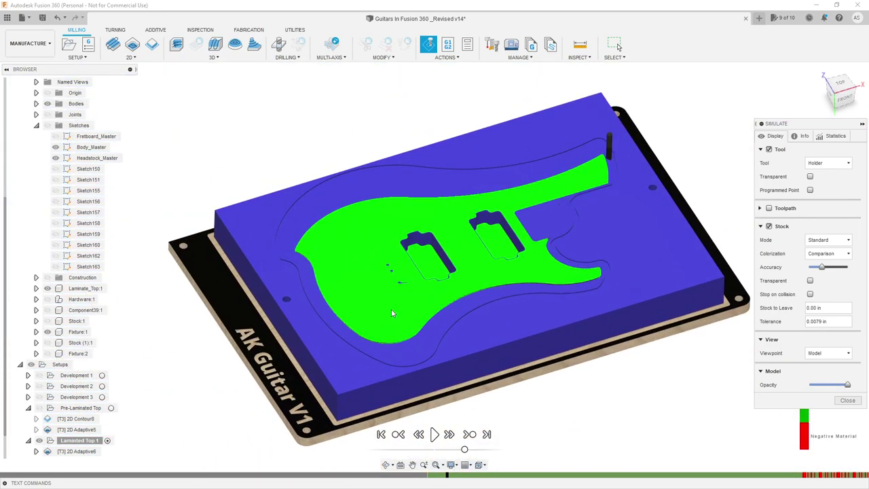
# Resume the simulation through the outline's depth passes, adjusting its speed, and pause it within the red-marked collision region.
pyautogui.scroll(2, 391, 308)
pyautogui.click(435, 437)
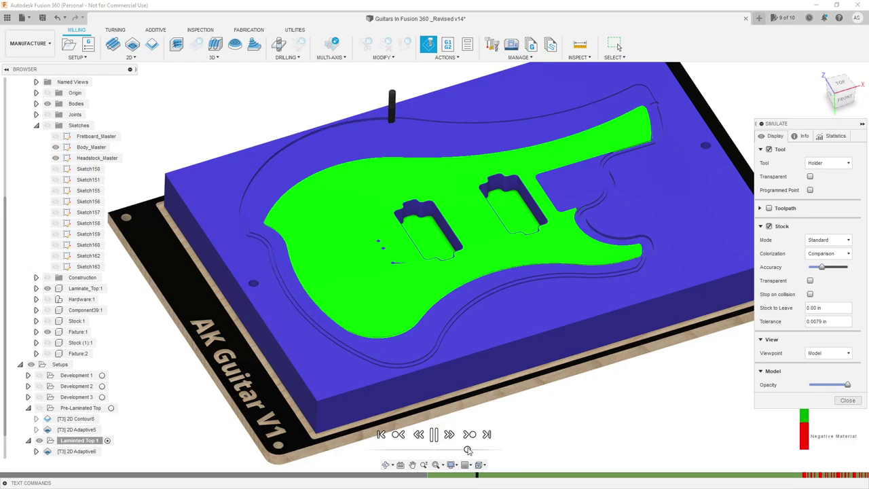
pyautogui.moveTo(485, 353)
pyautogui.keyDown('shift'); pyautogui.mouseDown(button='middle')
pyautogui.moveTo(486, 367)
pyautogui.moveTo(487, 344)
pyautogui.mouseUp(button='middle'); pyautogui.keyUp('shift')
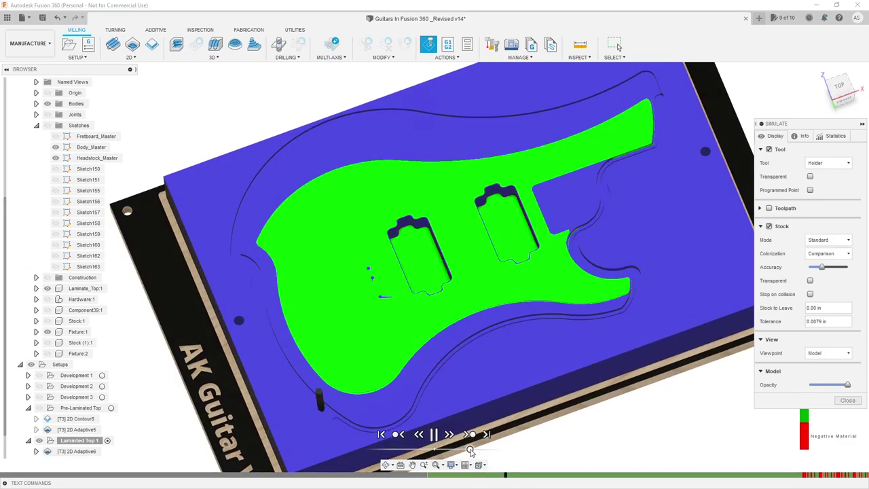
pyautogui.moveTo(471, 450); pyautogui.dragTo(473, 450)
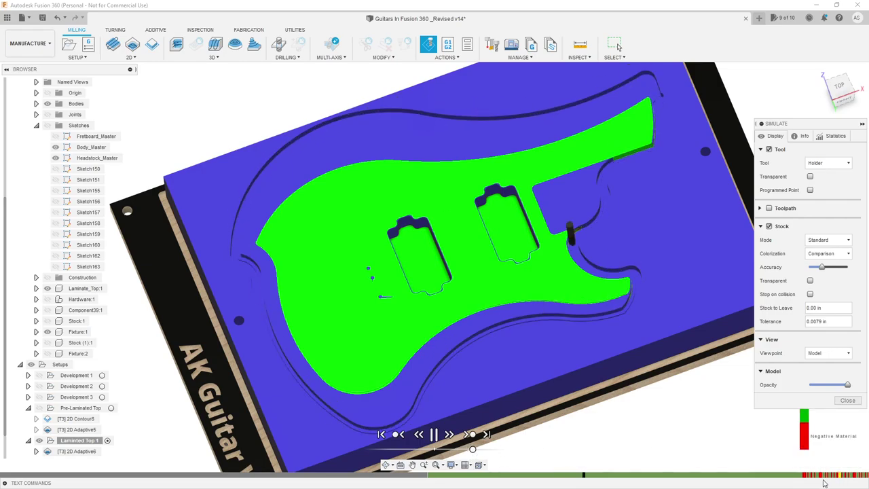
pyautogui.moveTo(839, 479)
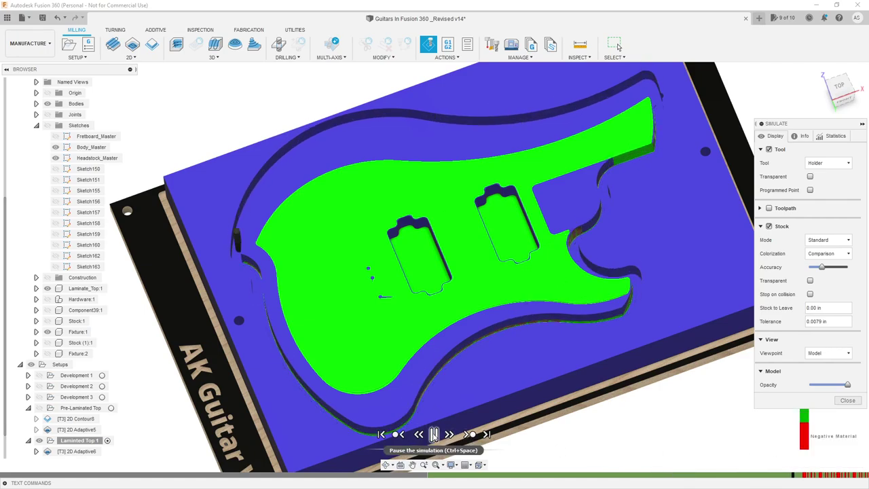
pyautogui.click(433, 436)
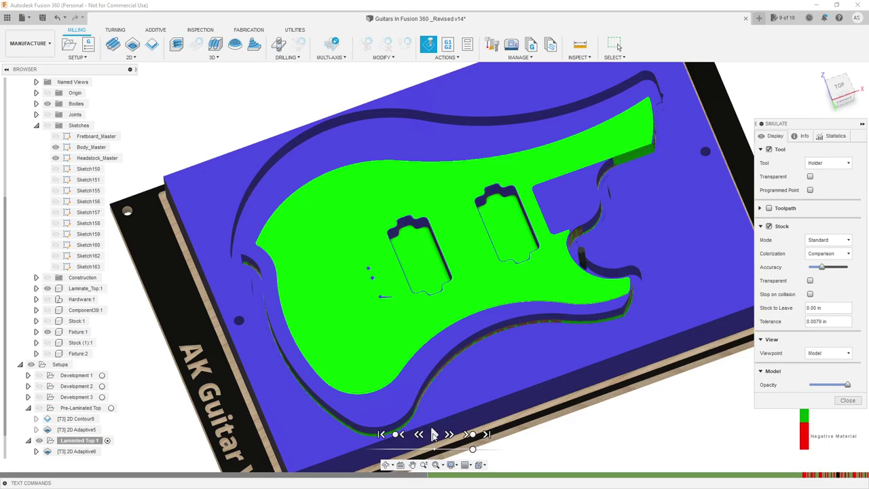
# Turn on stopping at collisions for the simulated stock and resume the simulation near the lower horn.
pyautogui.scroll(4, 514, 358)
pyautogui.moveTo(545, 329)
pyautogui.keyDown('shift'); pyautogui.mouseDown(button='middle')
pyautogui.moveTo(506, 302)
pyautogui.moveTo(543, 299)
pyautogui.moveTo(549, 339)
pyautogui.mouseUp(button='middle'); pyautogui.keyUp('shift')
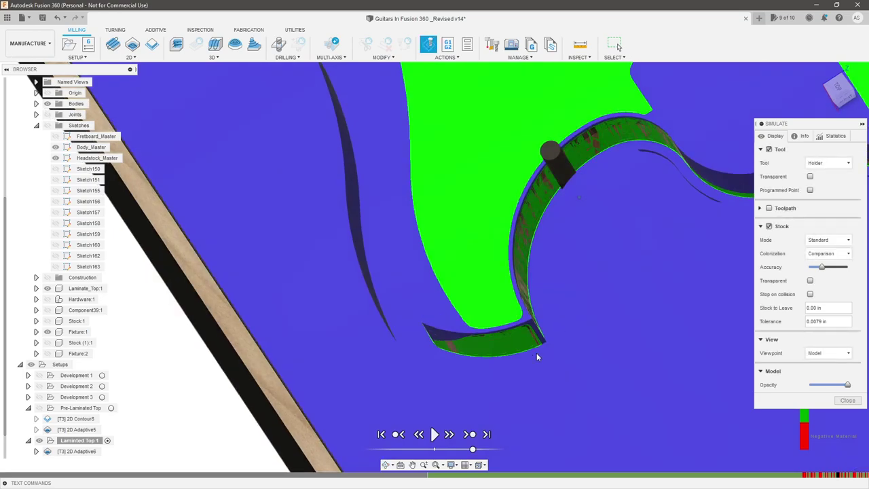
pyautogui.click(810, 295)
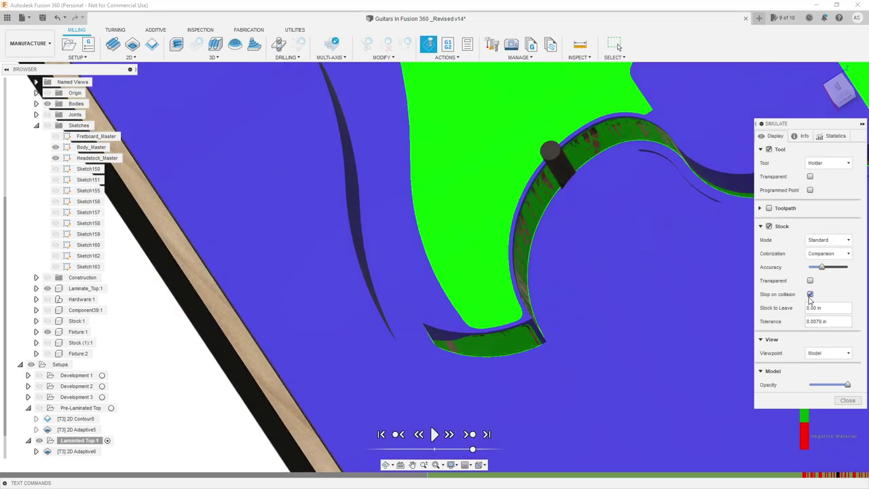
pyautogui.click(434, 434)
# Inspect the tool's collision with the stock at the lower horn from several angles.
pyautogui.scroll(3, 561, 332)
pyautogui.moveTo(561, 331)
pyautogui.keyDown('shift'); pyautogui.mouseDown(button='middle')
pyautogui.moveTo(531, 355)
pyautogui.moveTo(746, 430)
pyautogui.mouseUp(button='middle'); pyautogui.keyUp('shift')
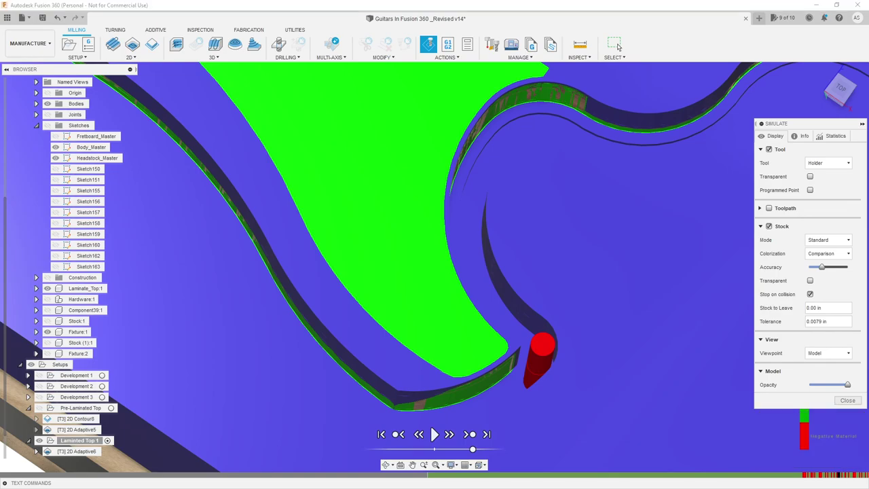
pyautogui.keyDown('shift'); pyautogui.moveTo(516, 292); pyautogui.dragTo(541, 324, button='middle'); pyautogui.keyUp('shift')
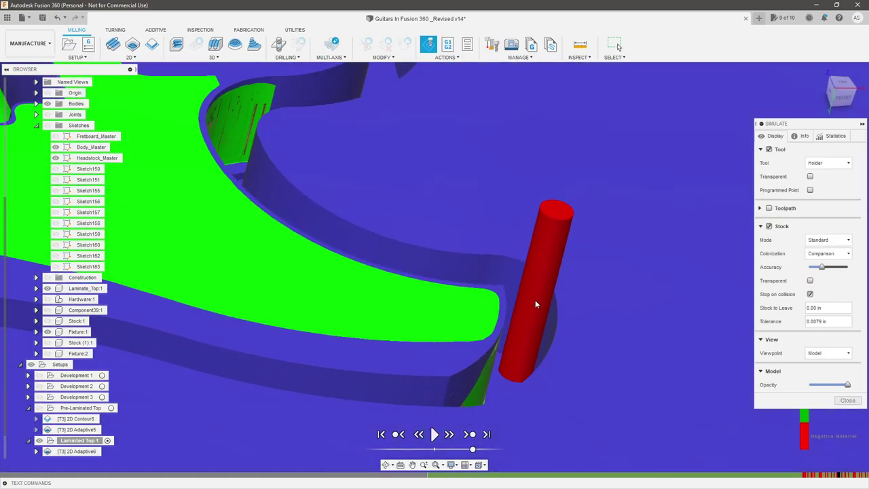
pyautogui.keyDown('shift'); pyautogui.moveTo(535, 299); pyautogui.dragTo(522, 308, button='middle'); pyautogui.keyUp('shift')
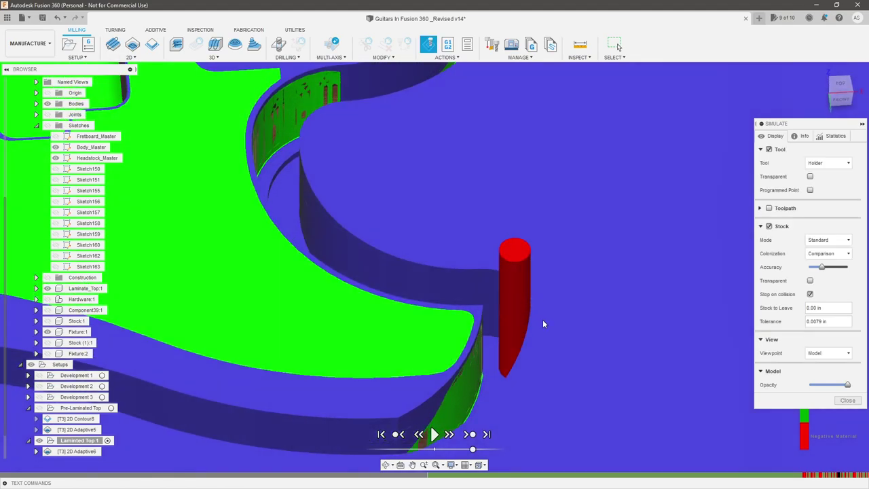
pyautogui.scroll(-2, 567, 218)
pyautogui.scroll(1, 570, 305)
pyautogui.keyDown('shift'); pyautogui.moveTo(570, 305); pyautogui.dragTo(587, 316, button='middle'); pyautogui.keyUp('shift')
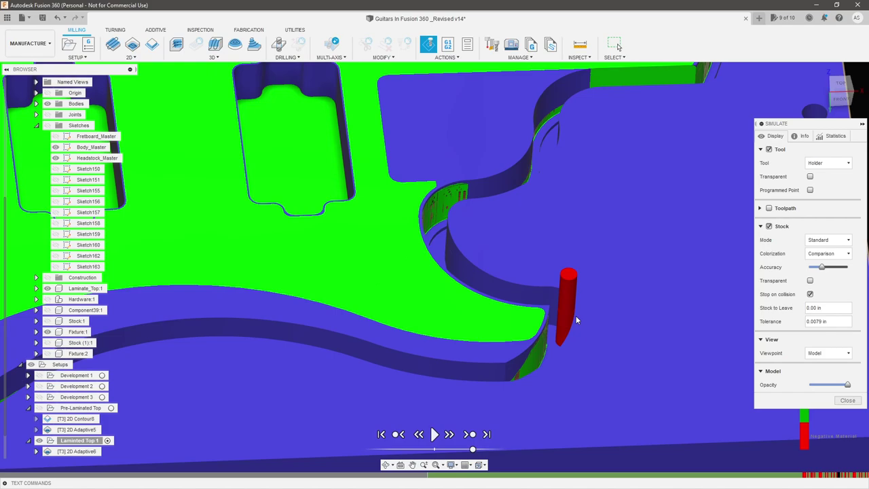
# Close the simulation and open the Guitars 1/4 Flat tool from the local Library for editing.
pyautogui.click(847, 401)
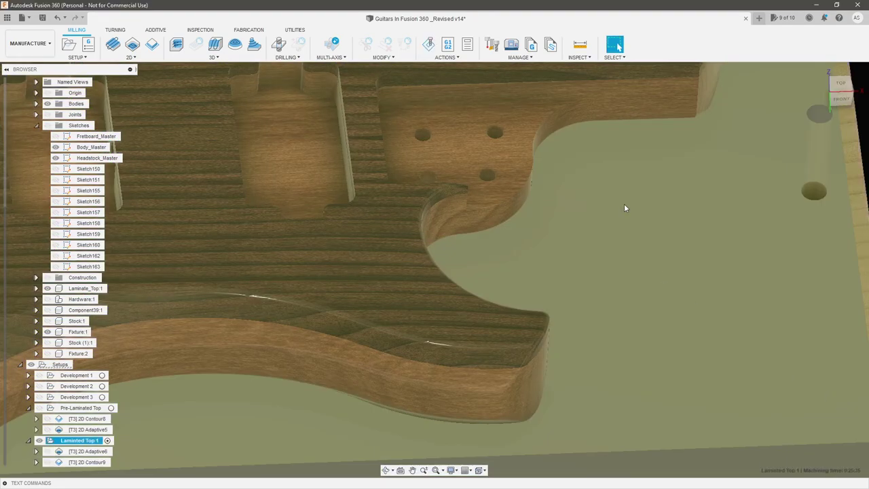
pyautogui.click(493, 46)
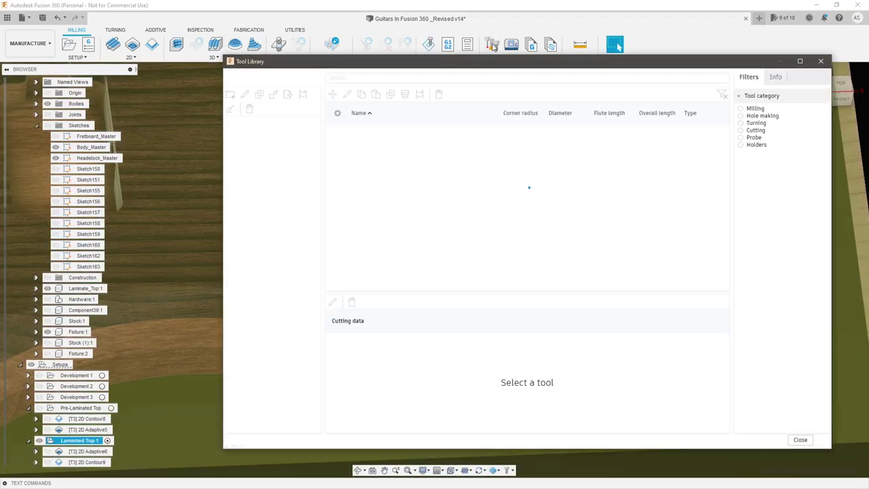
pyautogui.click(255, 249)
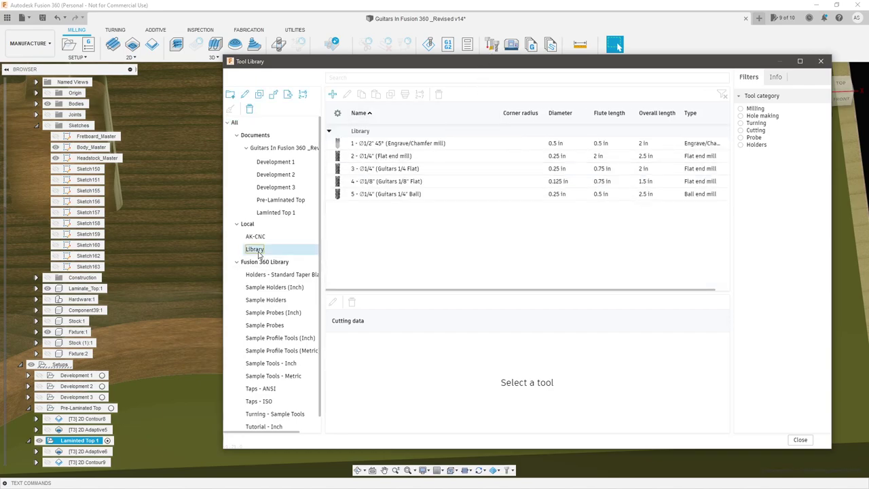
pyautogui.click(409, 176)
pyautogui.rightClick(410, 174)
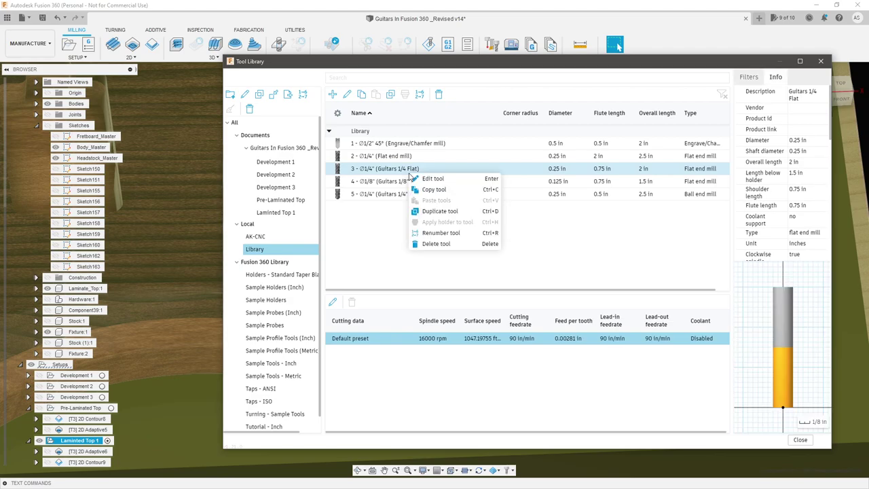
pyautogui.click(430, 179)
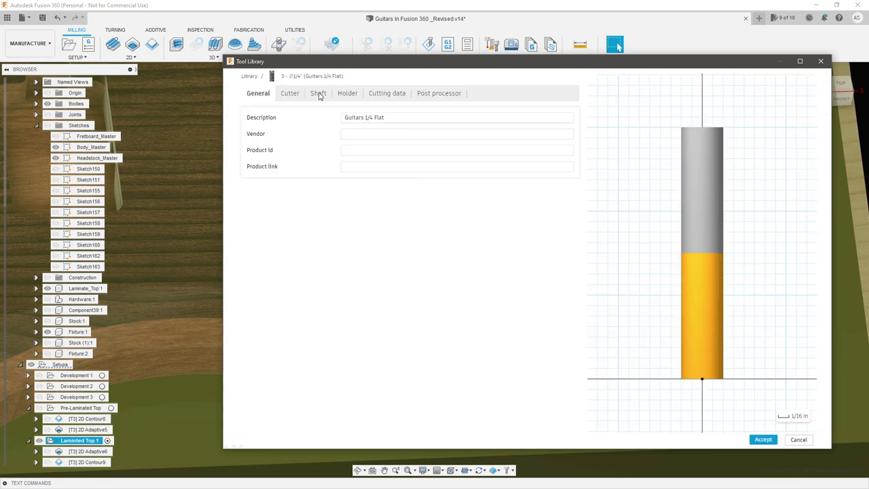
# Set the flat end mill's shoulder length and flute length to 1 in, accept the change and close the tool library.
pyautogui.click(289, 93)
pyautogui.moveTo(369, 289); pyautogui.dragTo(328, 295)
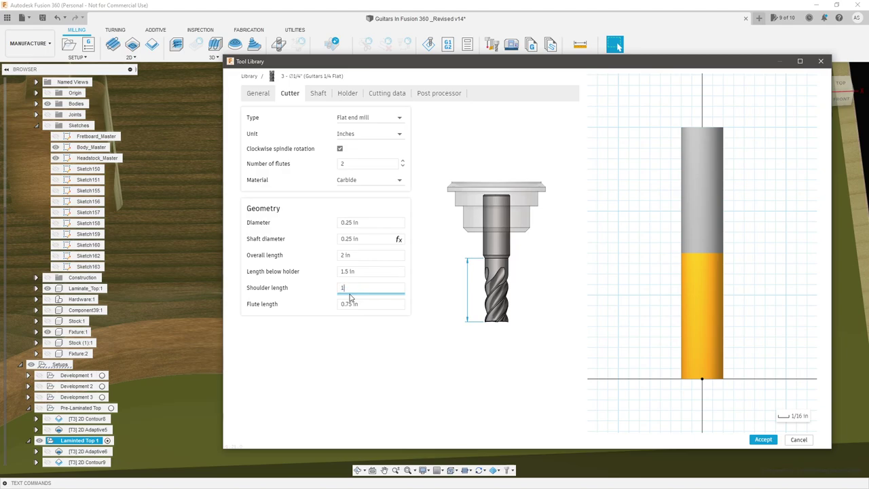
pyautogui.write('1')
pyautogui.press('Tab')
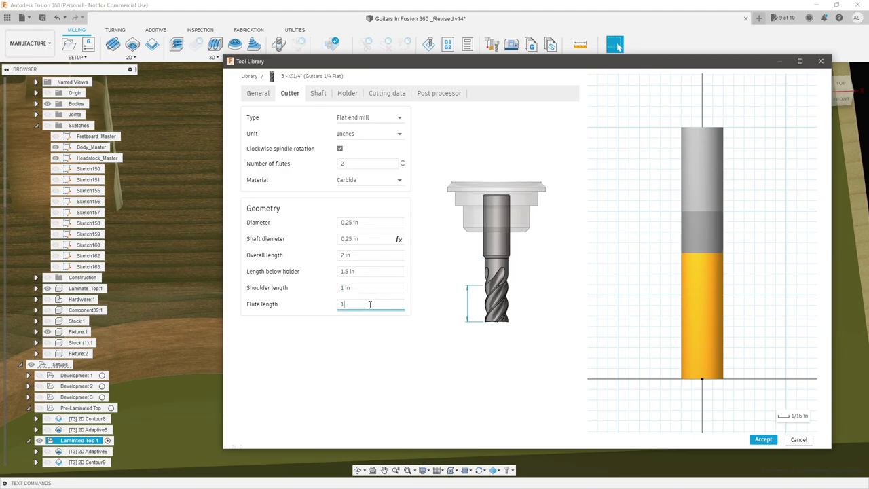
pyautogui.press('Tab')
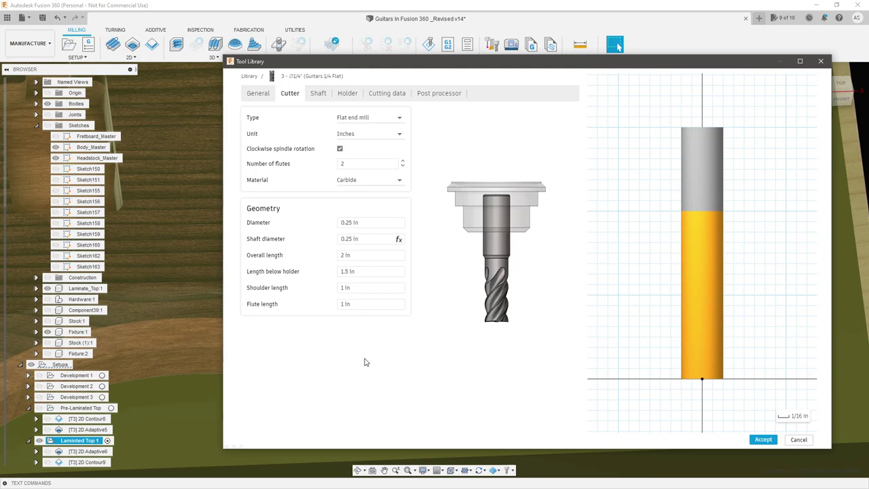
pyautogui.click(762, 439)
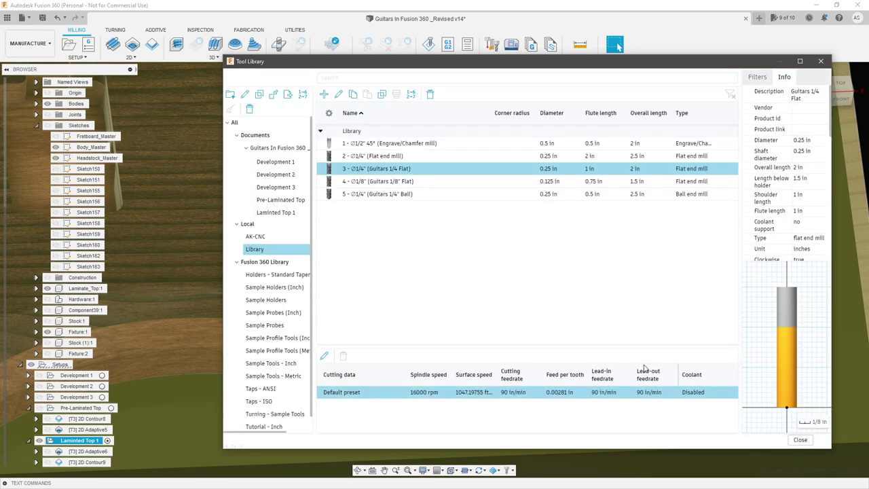
pyautogui.click(801, 440)
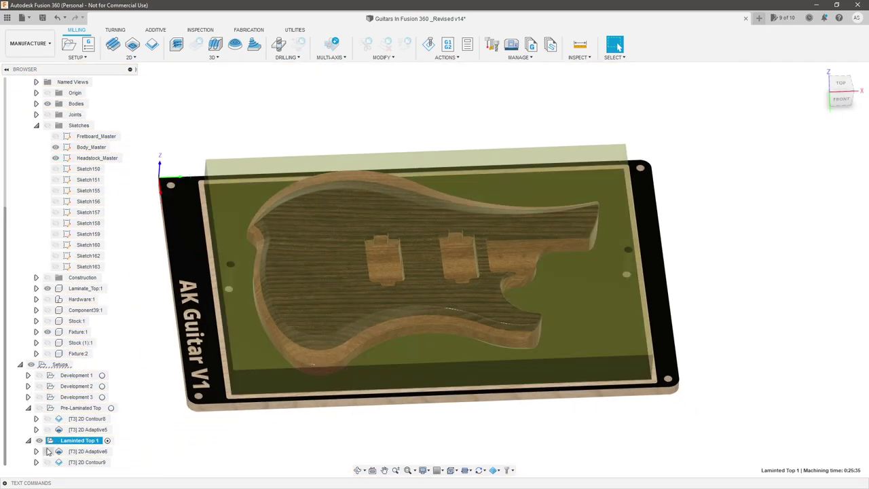
# Regenerate the toolpaths of the Laminted Top 1 setup.
pyautogui.rightClick(81, 440)
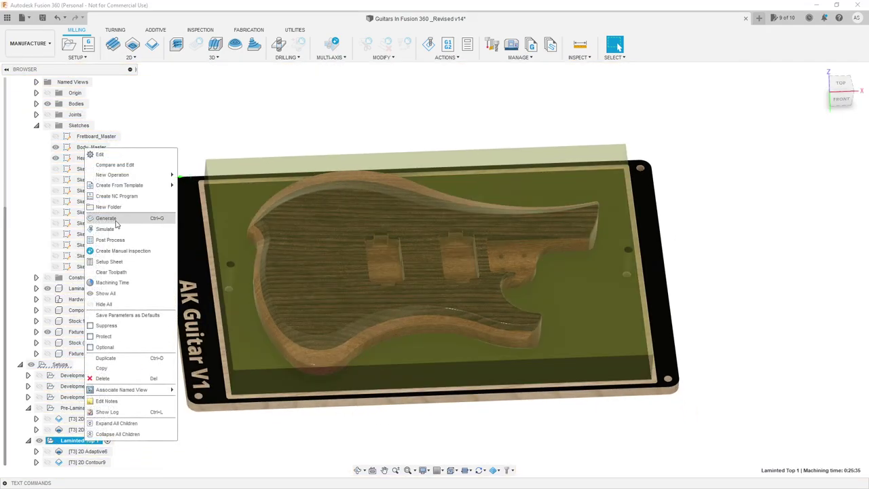
pyautogui.click(106, 218)
pyautogui.click(477, 262)
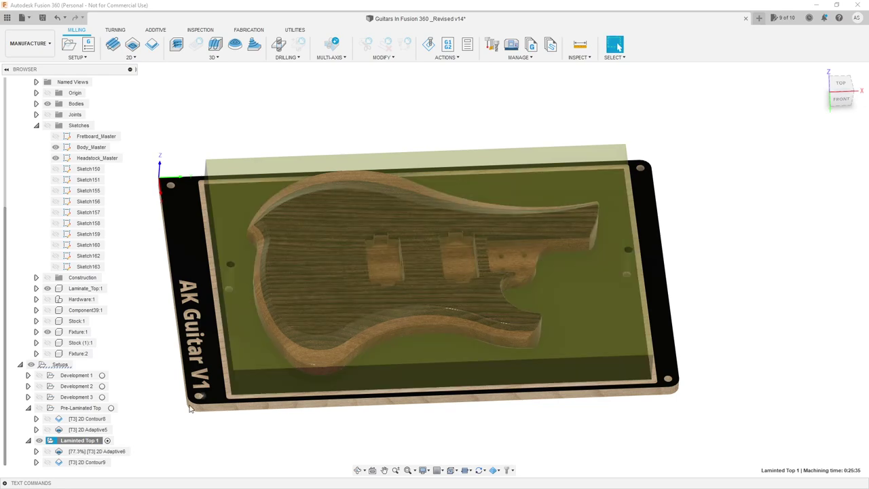
# Simulate the Laminted Top 1 setup through the pickup cavities and body outline, adjusting the playback speed.
pyautogui.rightClick(87, 442)
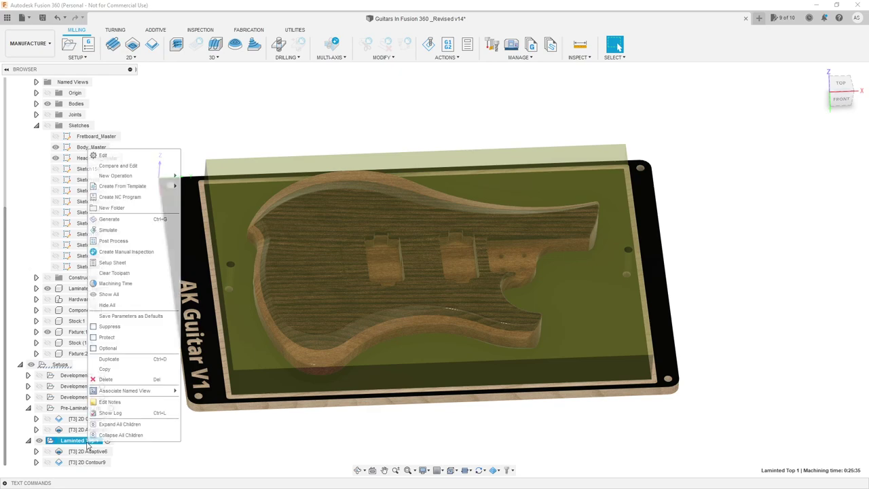
pyautogui.click(108, 230)
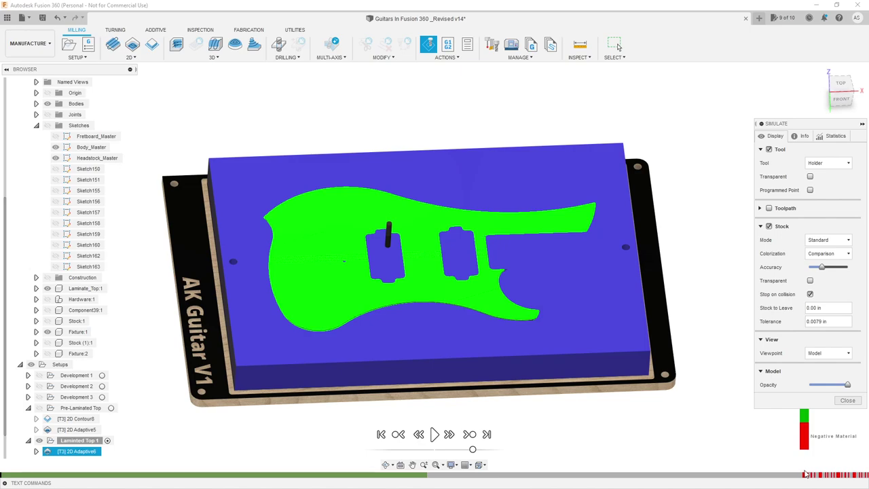
pyautogui.moveTo(808, 475)
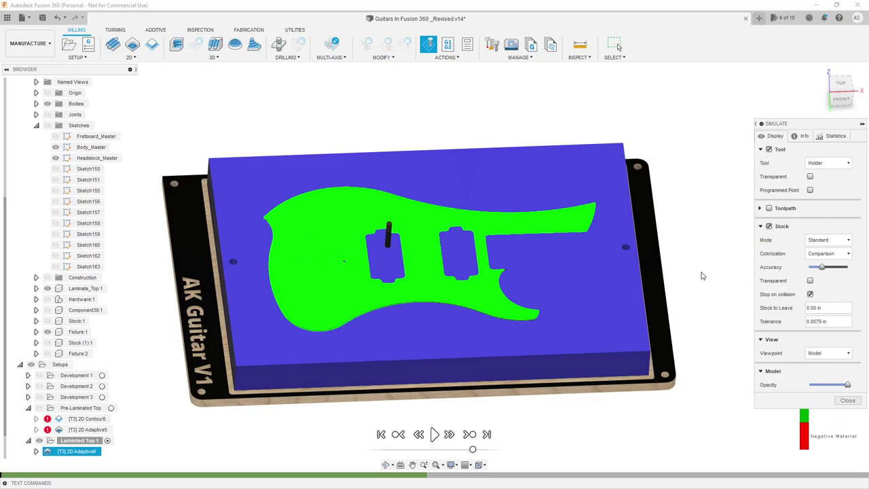
pyautogui.moveTo(705, 281)
pyautogui.keyDown('shift'); pyautogui.mouseDown(button='middle')
pyautogui.moveTo(710, 270)
pyautogui.moveTo(699, 273)
pyautogui.mouseUp(button='middle'); pyautogui.keyUp('shift')
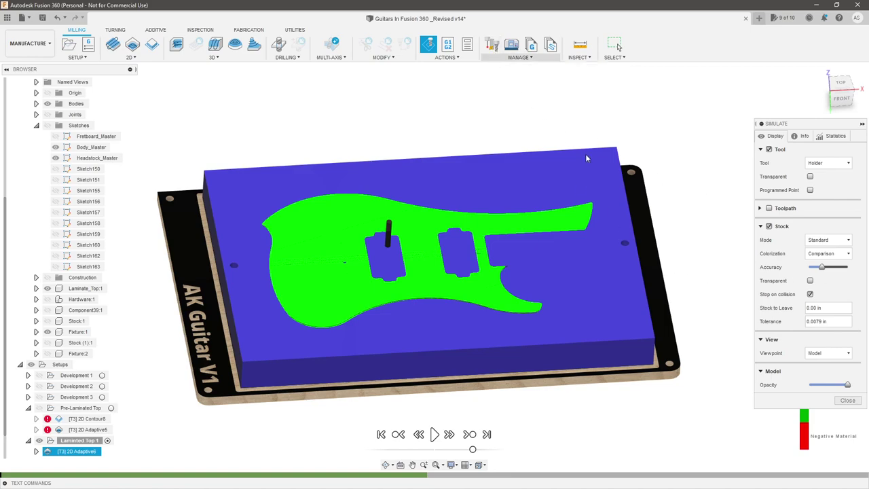
pyautogui.click(434, 434)
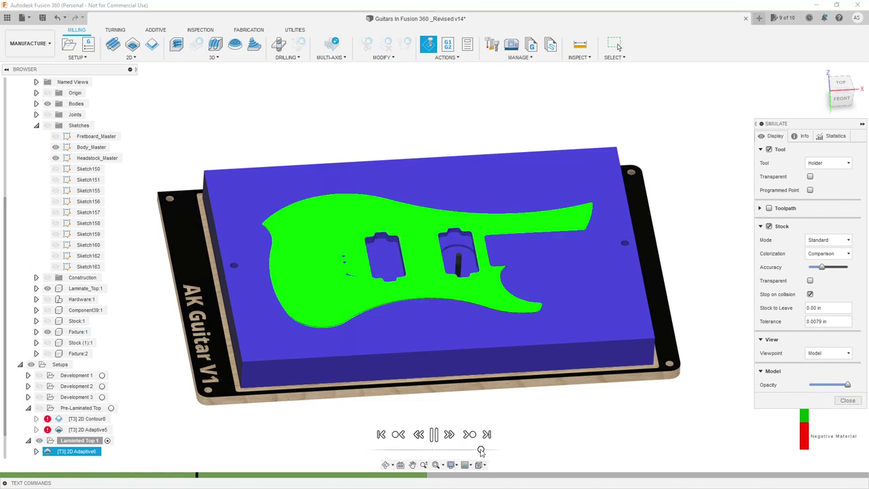
pyautogui.moveTo(480, 449); pyautogui.dragTo(474, 449)
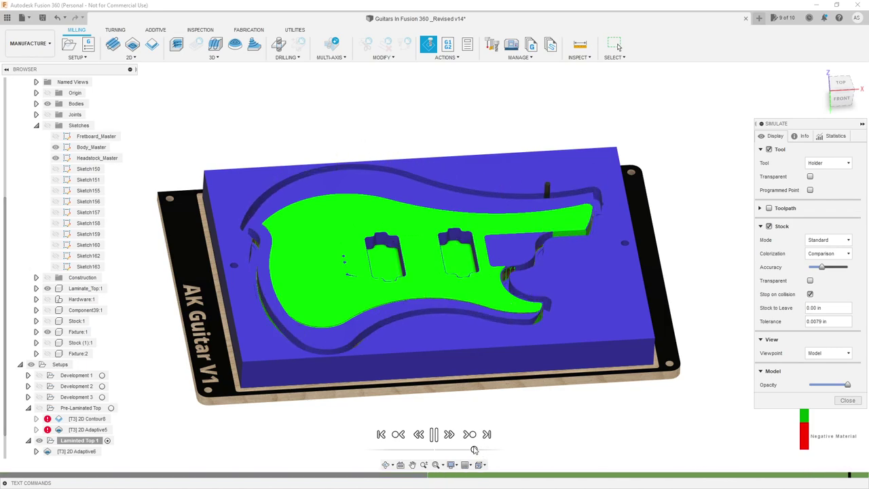
# Examine the simulated body outline cut around the horns and neck pocket from several angles.
pyautogui.keyDown('shift'); pyautogui.moveTo(555, 380); pyautogui.dragTo(563, 407, button='middle'); pyautogui.keyUp('shift')
pyautogui.scroll(-2, 566, 346)
pyautogui.keyDown('shift'); pyautogui.moveTo(587, 239); pyautogui.dragTo(577, 275, button='middle'); pyautogui.keyUp('shift')
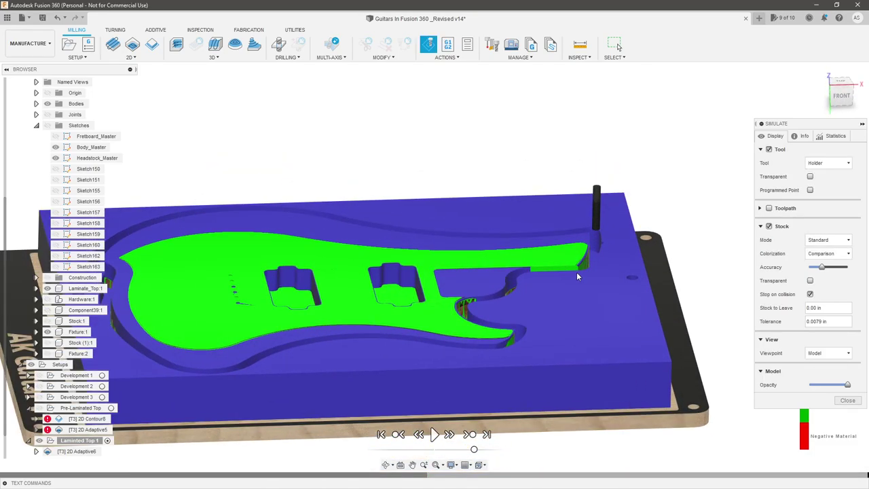
pyautogui.scroll(-1, 576, 273)
pyautogui.scroll(1, 365, 332)
pyautogui.keyDown('shift'); pyautogui.moveTo(365, 331); pyautogui.dragTo(368, 337, button='middle'); pyautogui.keyUp('shift')
pyautogui.scroll(-2, 457, 341)
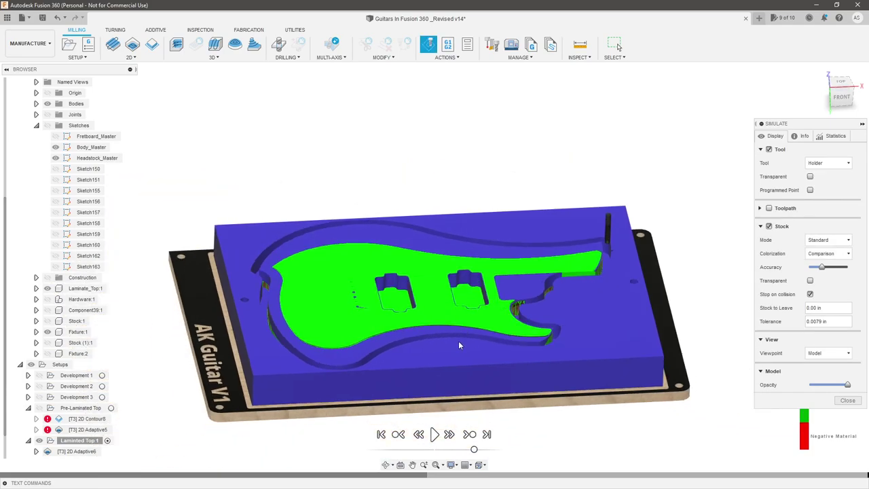
pyautogui.keyDown('shift'); pyautogui.moveTo(459, 345); pyautogui.dragTo(588, 344, button='middle'); pyautogui.keyUp('shift')
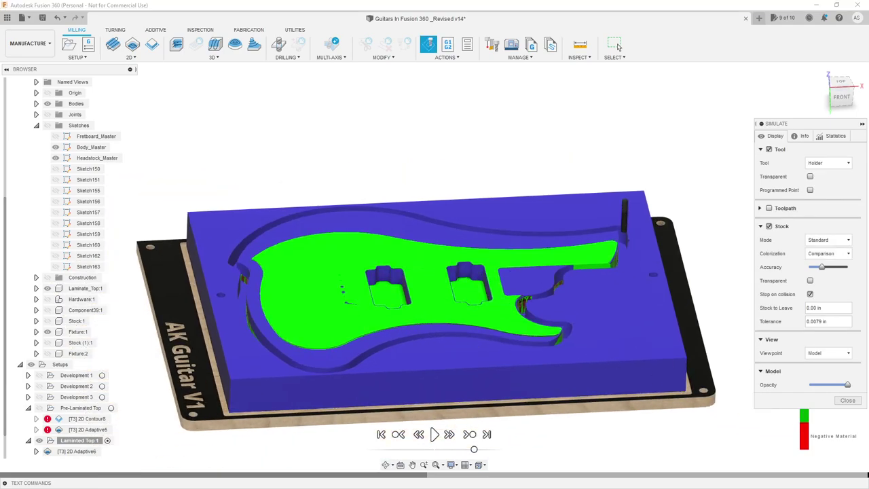
# Examine the stock left on the walls of the two simulated pickup cavities.
pyautogui.keyDown('shift'); pyautogui.moveTo(468, 159); pyautogui.dragTo(454, 204, button='middle'); pyautogui.keyUp('shift')
pyautogui.scroll(5, 375, 281)
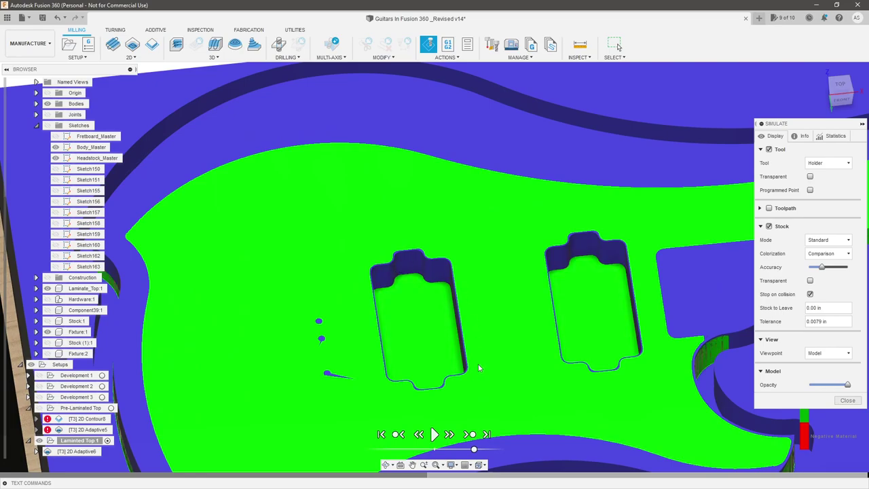
pyautogui.moveTo(456, 351)
pyautogui.keyDown('shift'); pyautogui.mouseDown(button='middle')
pyautogui.moveTo(473, 363)
pyautogui.moveTo(518, 355)
pyautogui.moveTo(464, 338)
pyautogui.mouseUp(button='middle'); pyautogui.keyUp('shift')
pyautogui.scroll(-3, 518, 355)
pyautogui.scroll(3, 517, 354)
pyautogui.scroll(5, 465, 342)
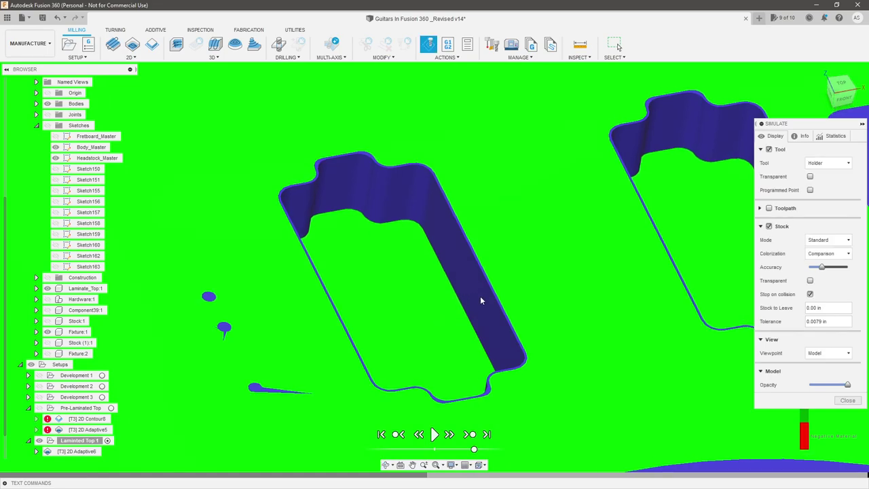
pyautogui.scroll(-6, 432, 290)
pyautogui.keyDown('shift'); pyautogui.moveTo(475, 265); pyautogui.dragTo(452, 292, button='middle'); pyautogui.keyUp('shift')
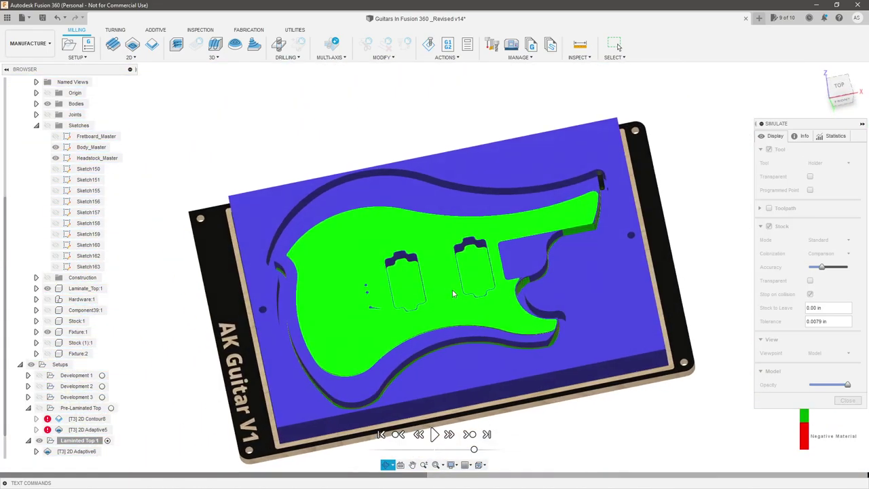
pyautogui.scroll(-1, 90, 458)
pyautogui.doubleClick(92, 451)
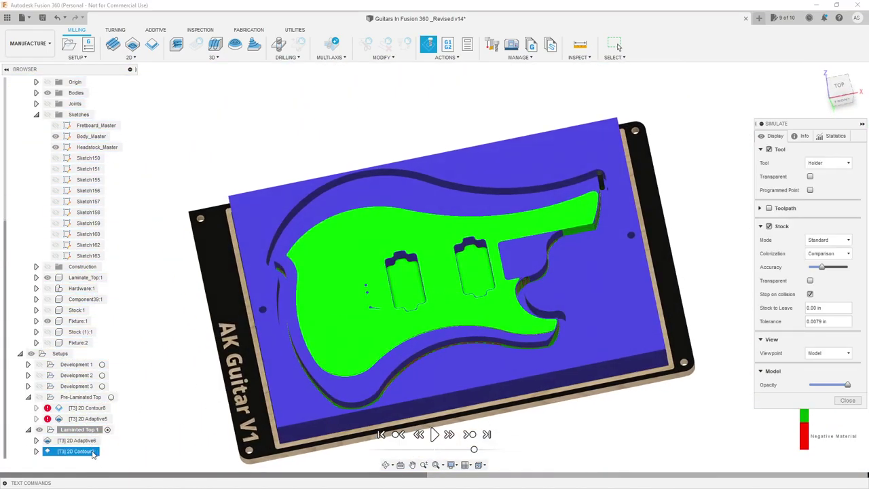
pyautogui.rightClick(93, 454)
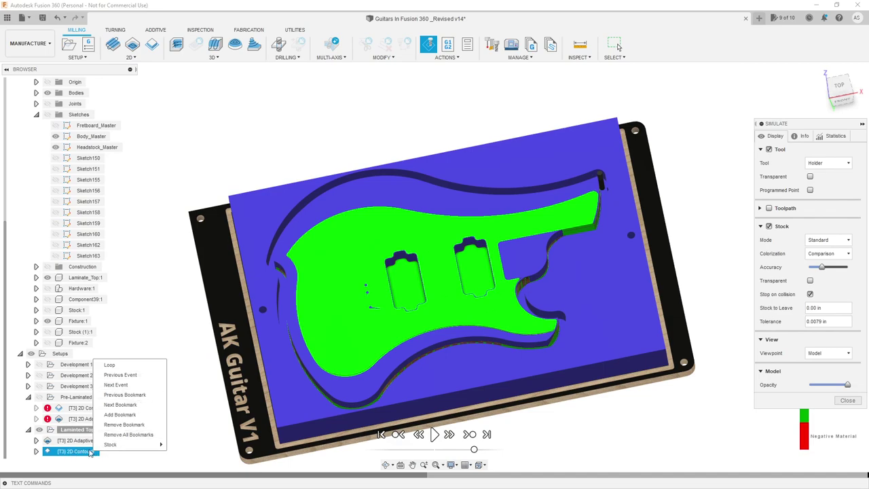
pyautogui.click(174, 444)
pyautogui.click(80, 451)
pyautogui.rightClick(81, 452)
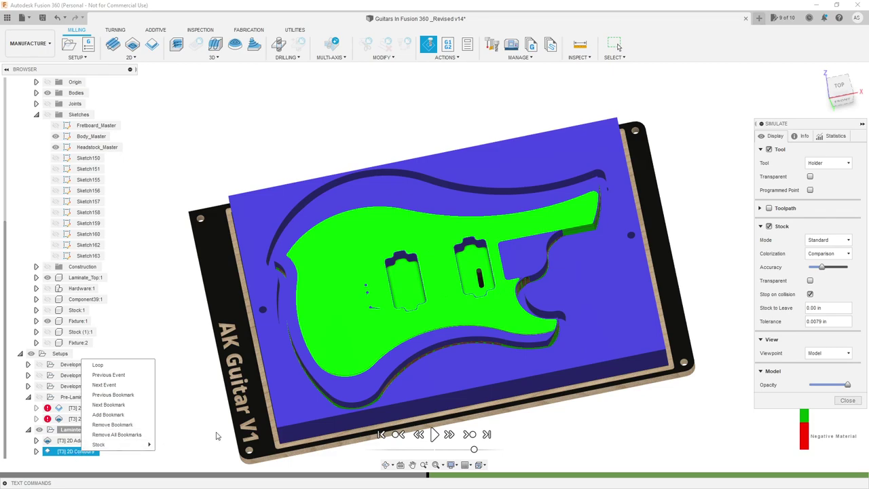
# Close the simulation and create a derived 2D Contour operation from 2D Contour9.
pyautogui.click(847, 400)
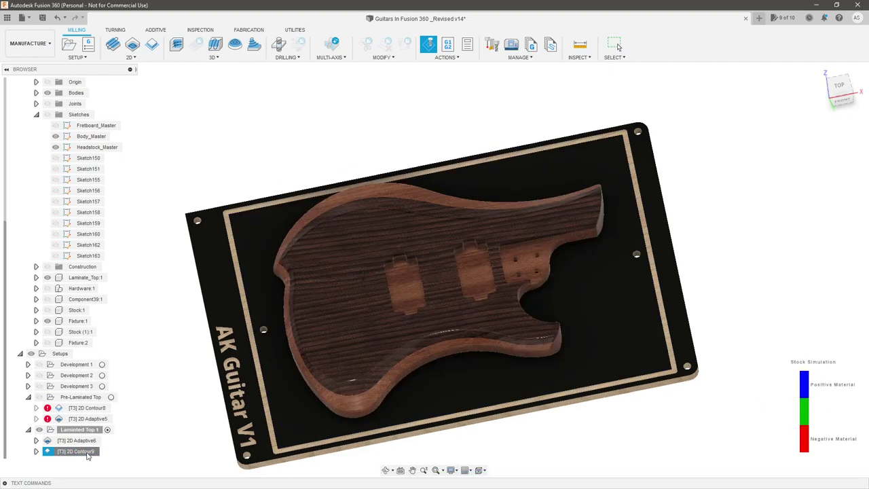
pyautogui.rightClick(99, 452)
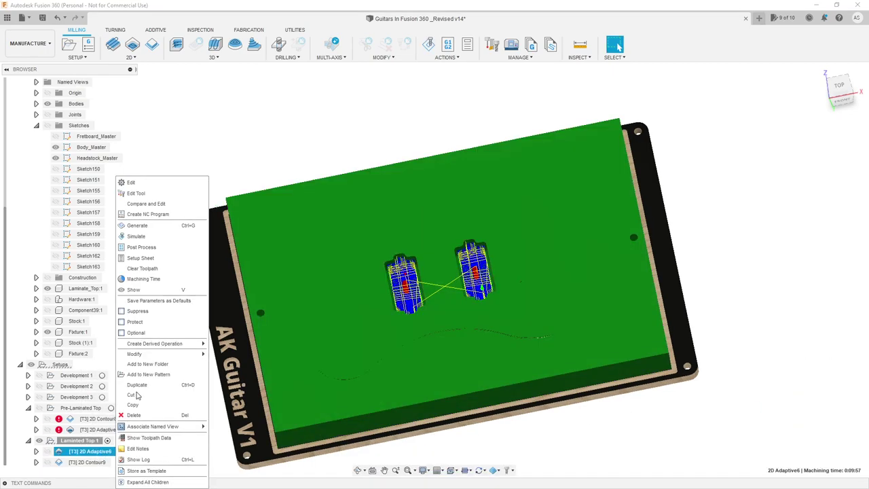
pyautogui.moveTo(167, 347)
pyautogui.click(227, 165)
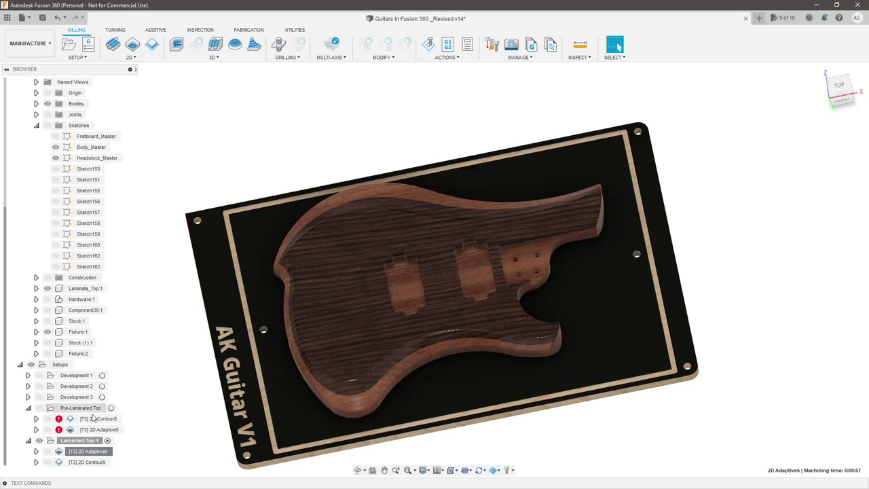
pyautogui.rightClick(100, 463)
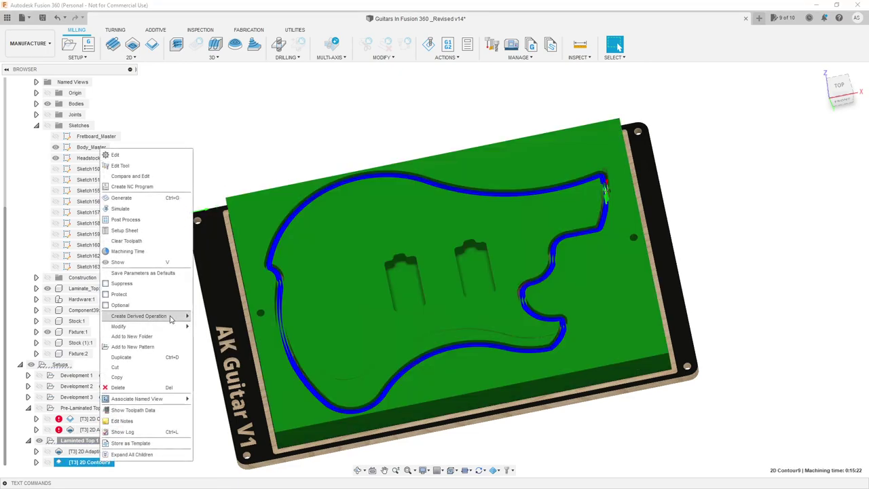
pyautogui.moveTo(170, 317)
pyautogui.moveTo(216, 326)
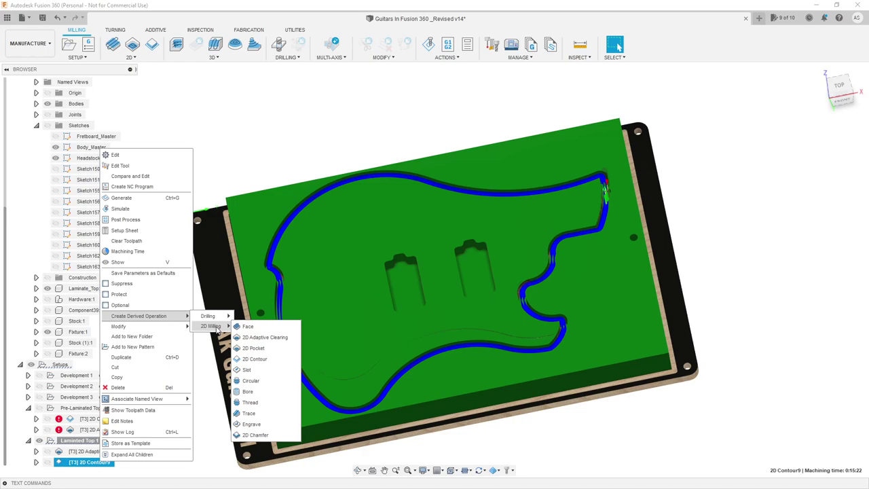
pyautogui.click(267, 358)
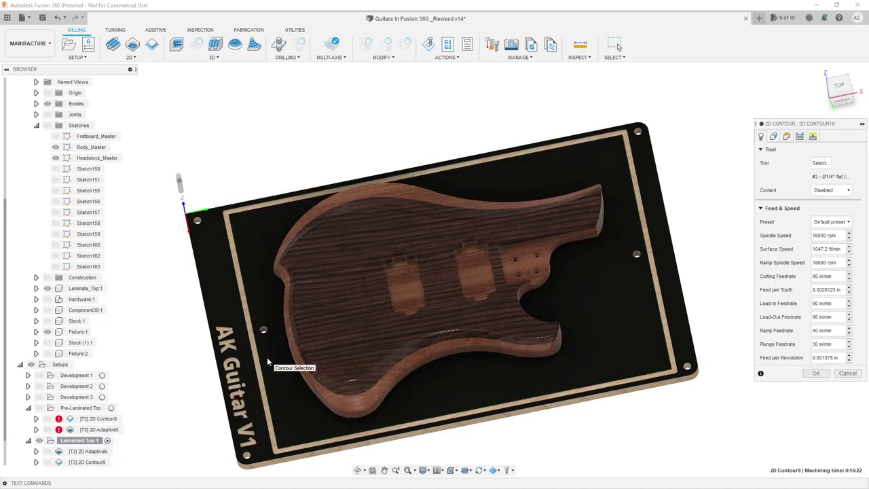
# Replace the 2D Contour operation's body outline selection with the top edges of the two pickup cavities.
pyautogui.click(774, 135)
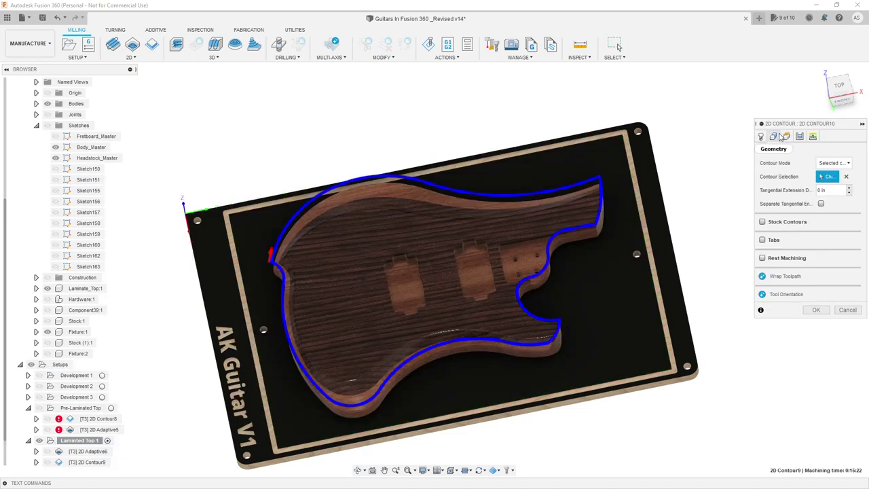
pyautogui.click(845, 176)
pyautogui.scroll(3, 376, 292)
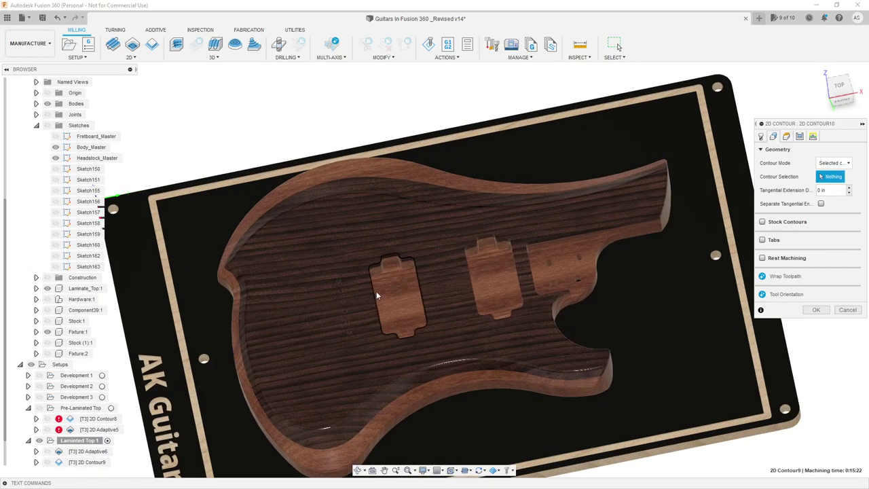
pyautogui.click(375, 291)
pyautogui.click(466, 264)
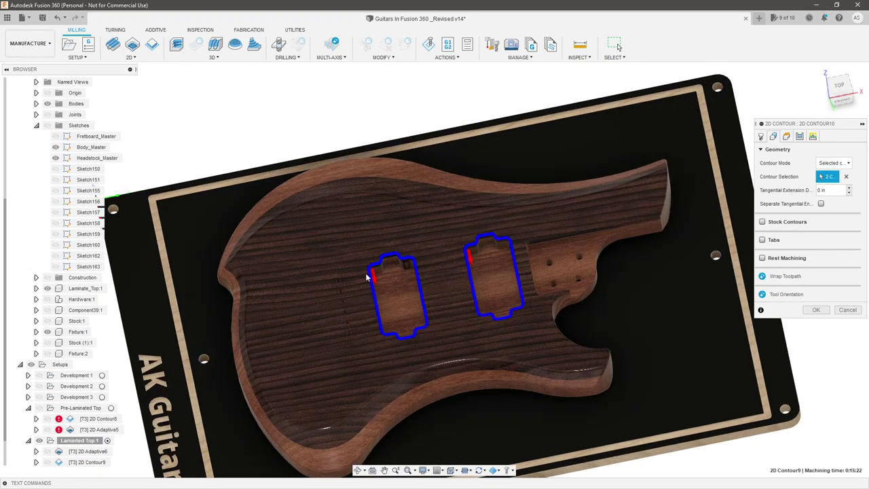
pyautogui.scroll(1, 358, 289)
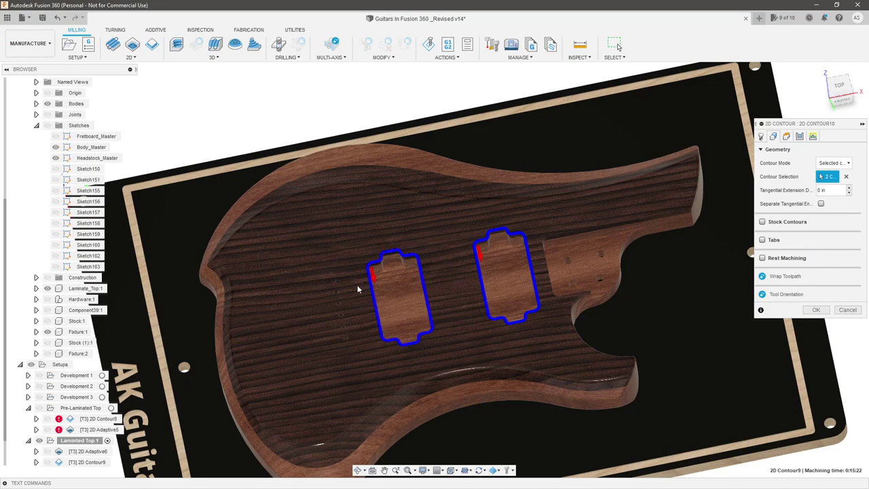
# Set the contour's bottom height from a selection on the pickup cavity floor with an offset of 0.
pyautogui.click(785, 135)
pyautogui.click(798, 345)
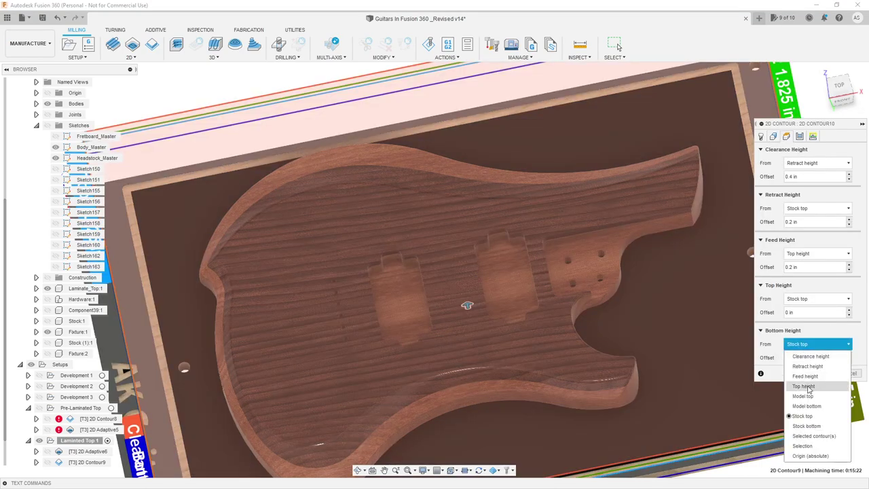
pyautogui.click(813, 446)
pyautogui.click(408, 306)
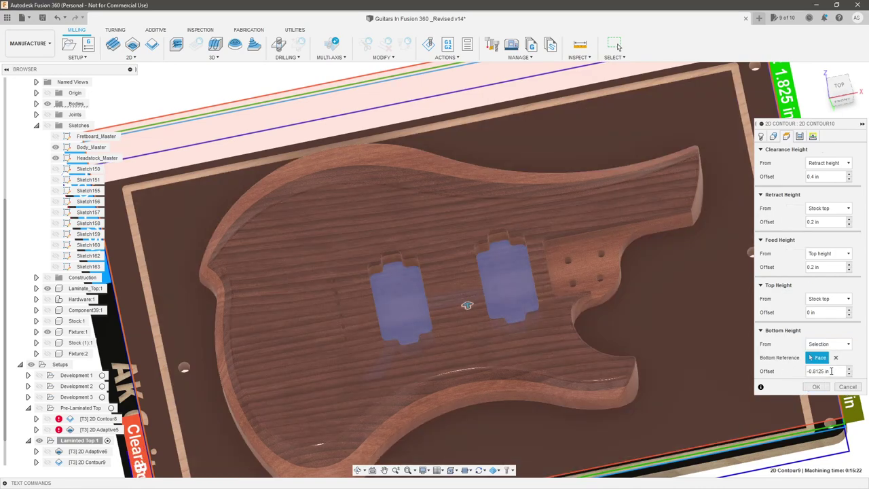
pyautogui.press('BackSpace')
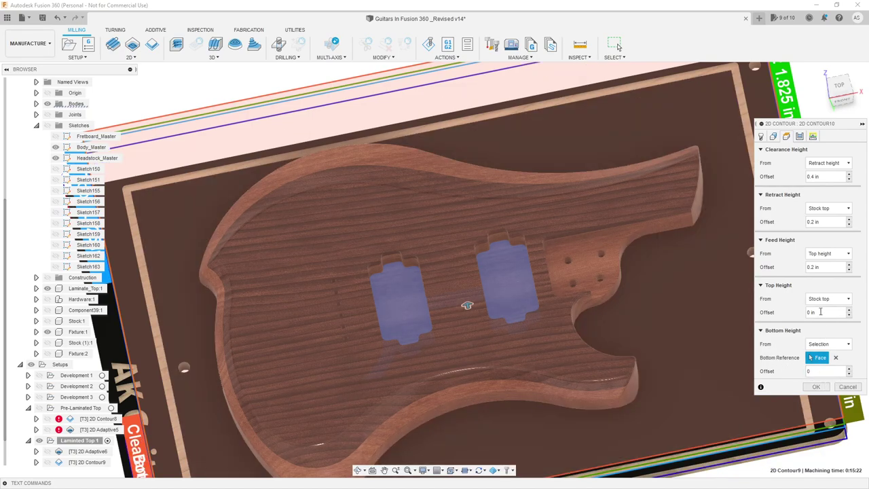
# Turn off multiple finishing passes and set the maximum roughing stepdown to 0.375 in for the cavity contour.
pyautogui.click(799, 136)
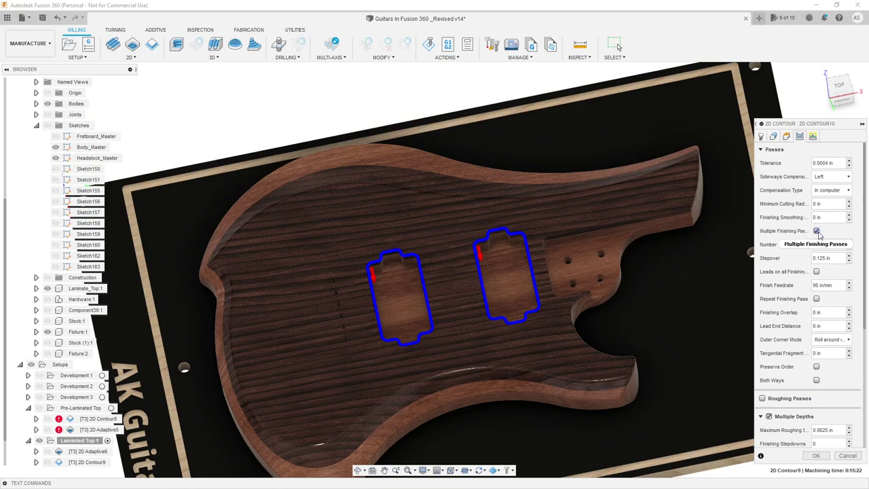
pyautogui.click(817, 231)
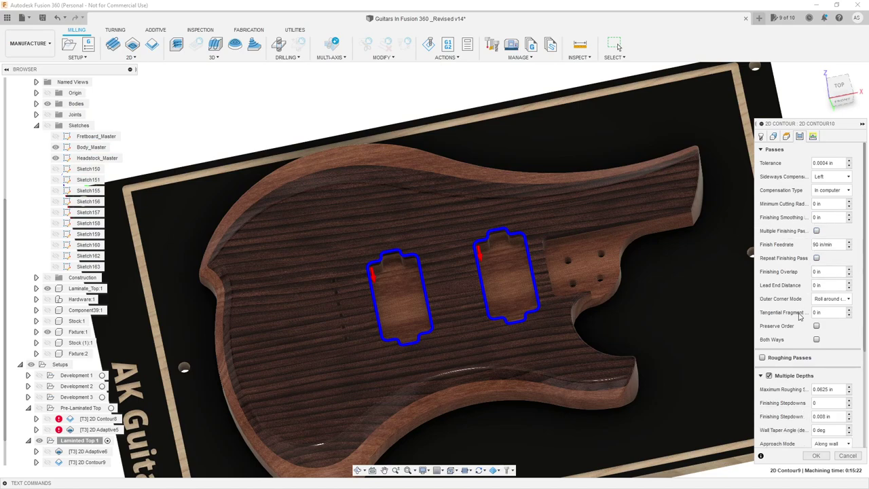
pyautogui.scroll(-1, 803, 380)
pyautogui.scroll(-1, 784, 358)
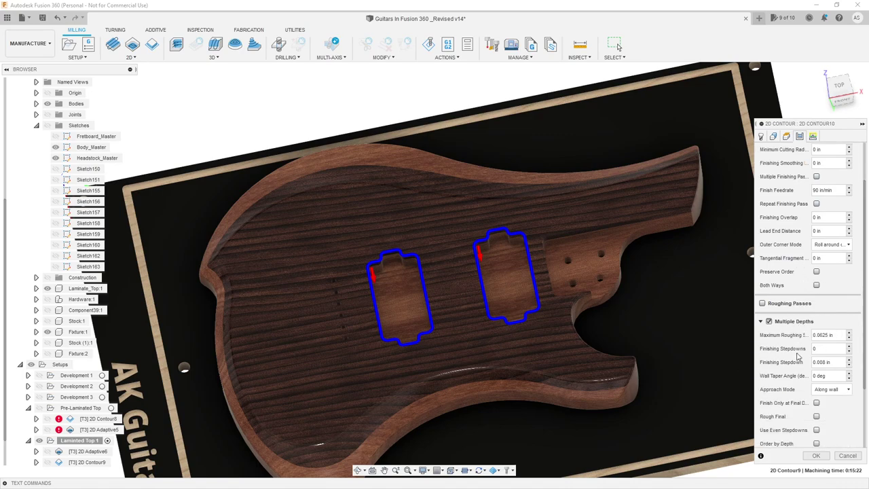
pyautogui.keyDown('shift'); pyautogui.moveTo(493, 306); pyautogui.dragTo(495, 278, button='middle'); pyautogui.keyUp('shift')
pyautogui.scroll(2, 518, 252)
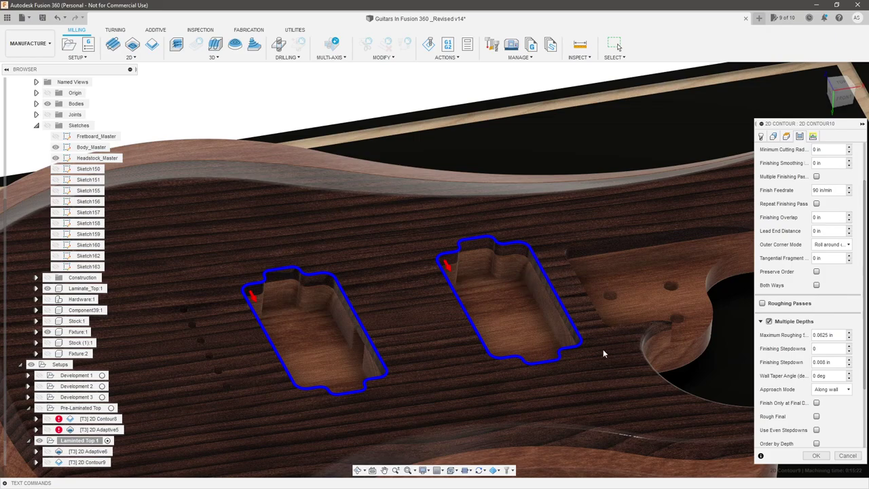
pyautogui.keyDown('shift'); pyautogui.moveTo(520, 328); pyautogui.dragTo(548, 327, button='middle'); pyautogui.keyUp('shift')
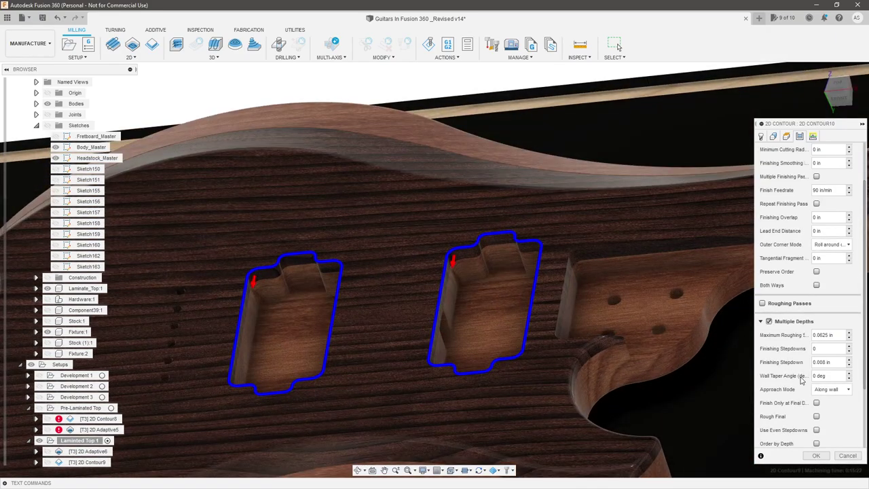
pyautogui.click(820, 335)
pyautogui.write('.325')
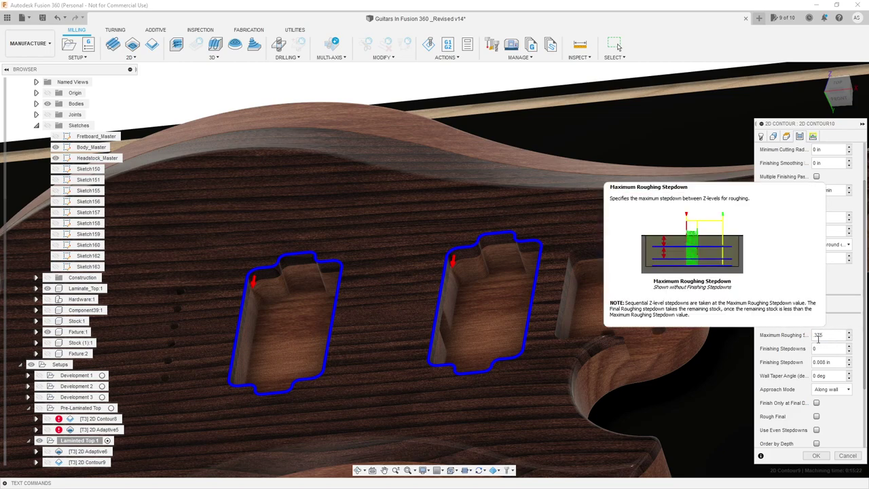
# Decline to ignore the safe distance warning, set the Safe Distance to 0.25 in and generate the cavity contour toolpath.
pyautogui.click(816, 455)
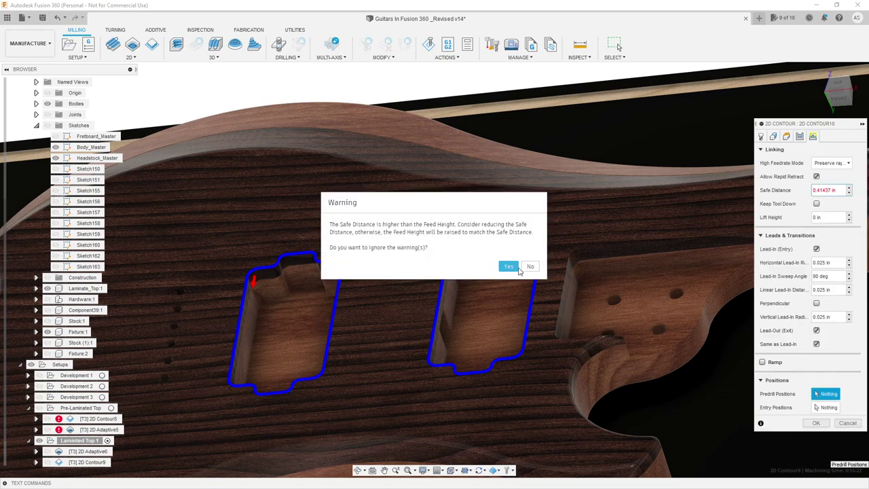
pyautogui.click(529, 266)
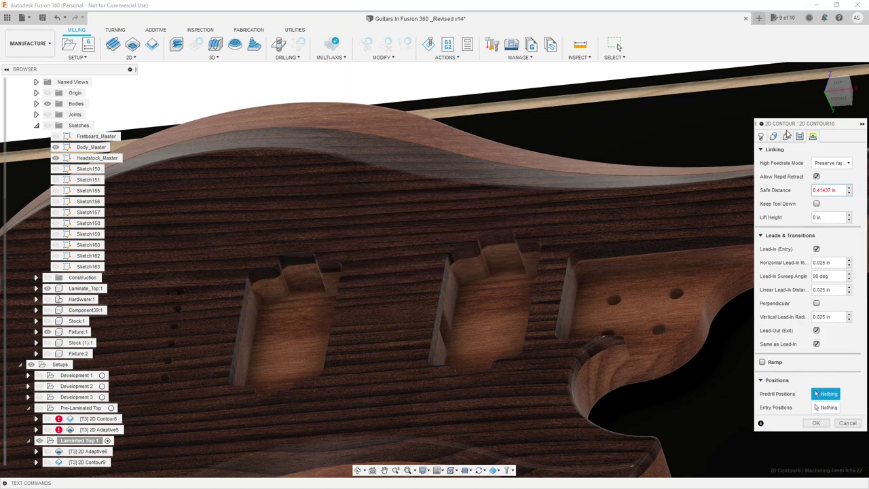
pyautogui.click(786, 135)
pyautogui.click(800, 136)
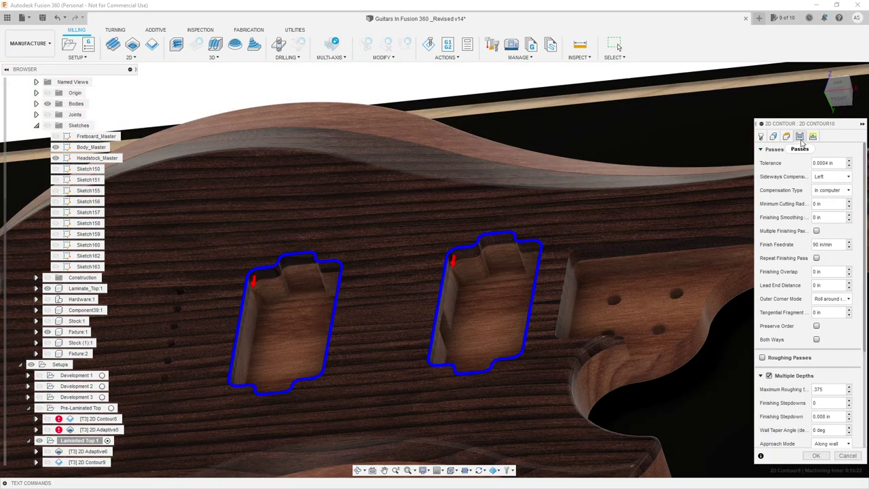
pyautogui.click(812, 135)
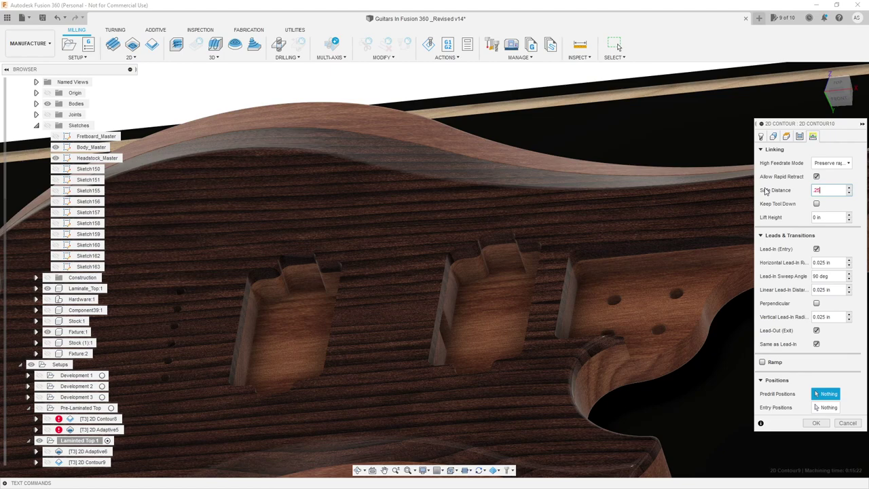
pyautogui.moveTo(824, 189); pyautogui.dragTo(788, 185)
pyautogui.click(815, 423)
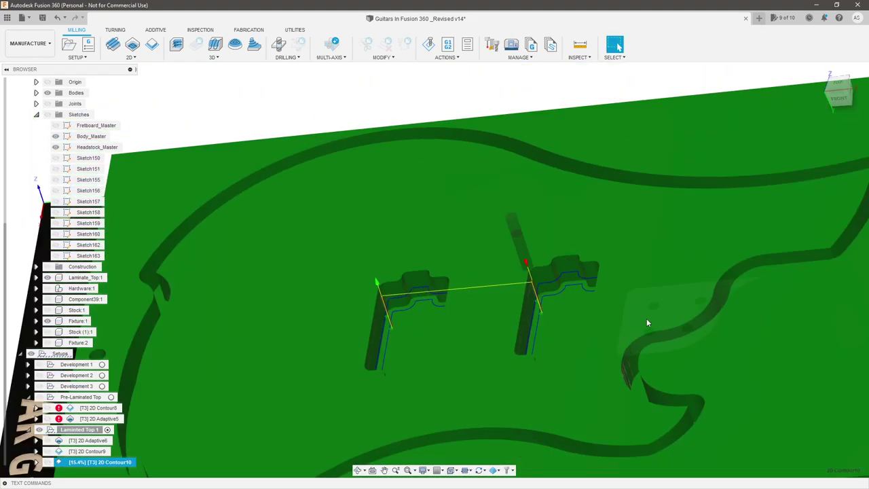
# Reorder the Laminted Top 1 operations so the cavity contour 2D Contour10 runs before the outline contour 2D Contour9.
pyautogui.scroll(5, 366, 311)
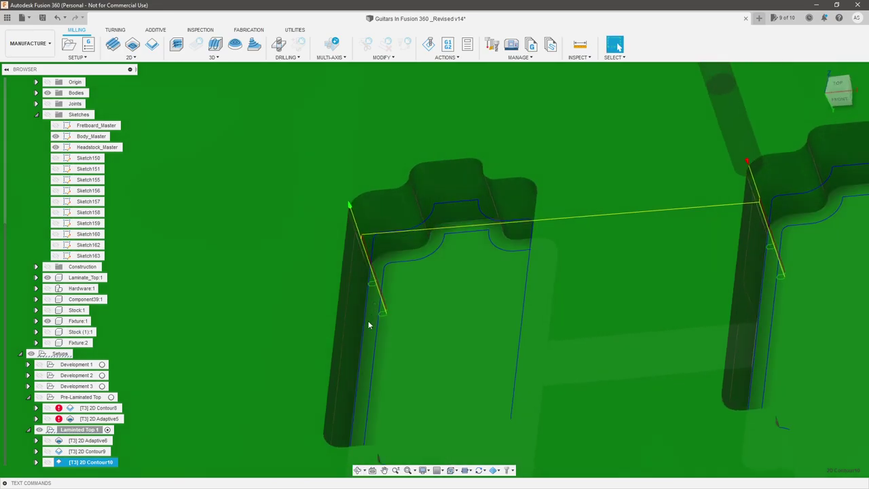
pyautogui.scroll(-6, 518, 128)
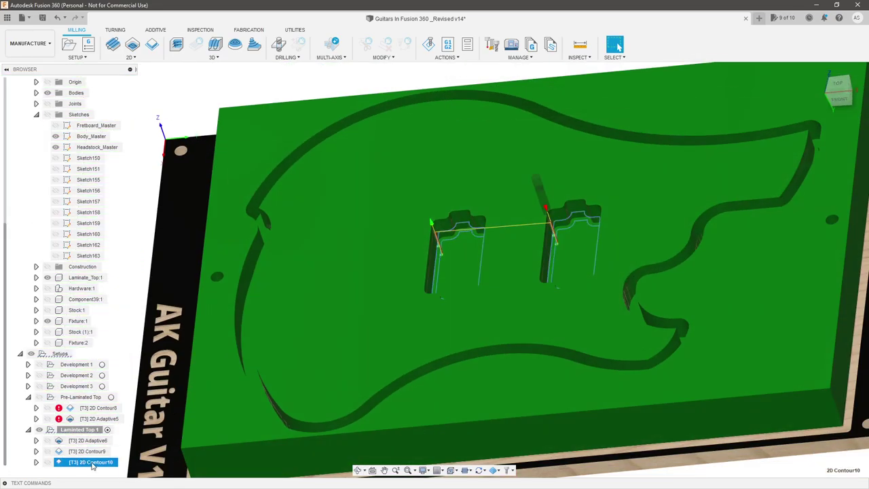
pyautogui.doubleClick(92, 465)
pyautogui.click(91, 452)
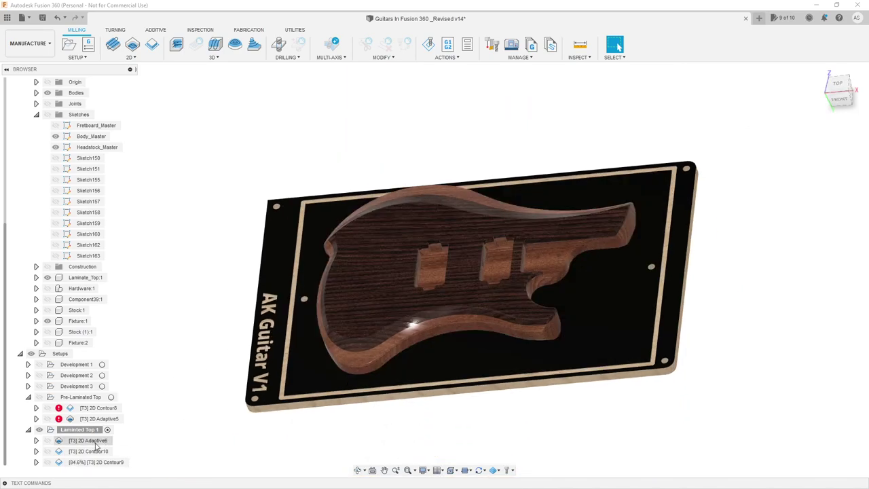
# Simulate the Laminted Top 1 setup through cavity roughing, cavity wall finishing and the body outline, adjusting the playback speed.
pyautogui.rightClick(79, 429)
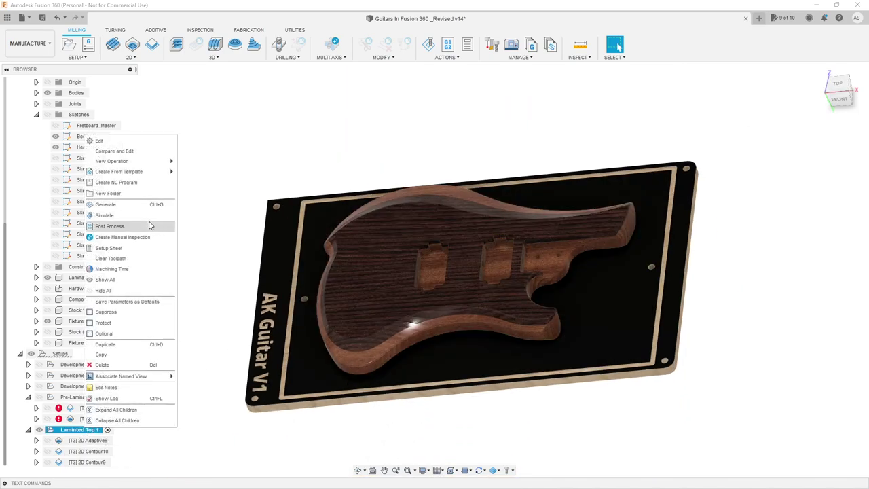
pyautogui.click(146, 215)
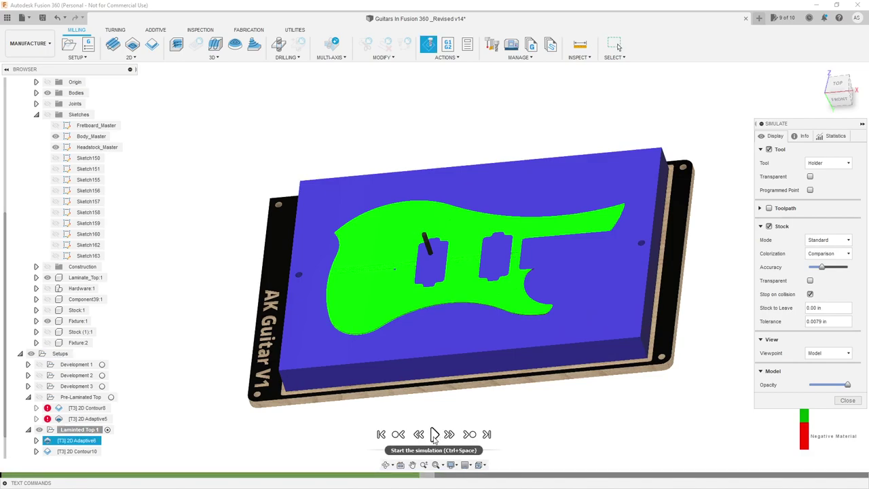
pyautogui.click(435, 433)
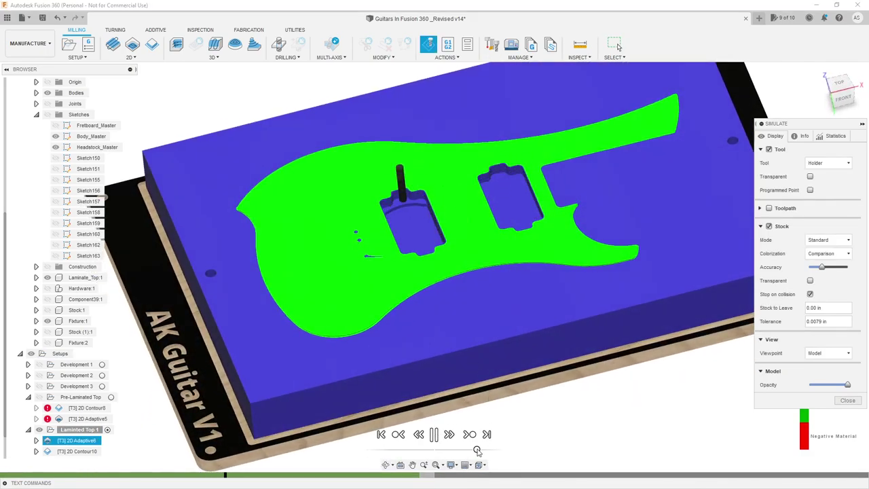
pyautogui.moveTo(476, 450); pyautogui.dragTo(461, 450)
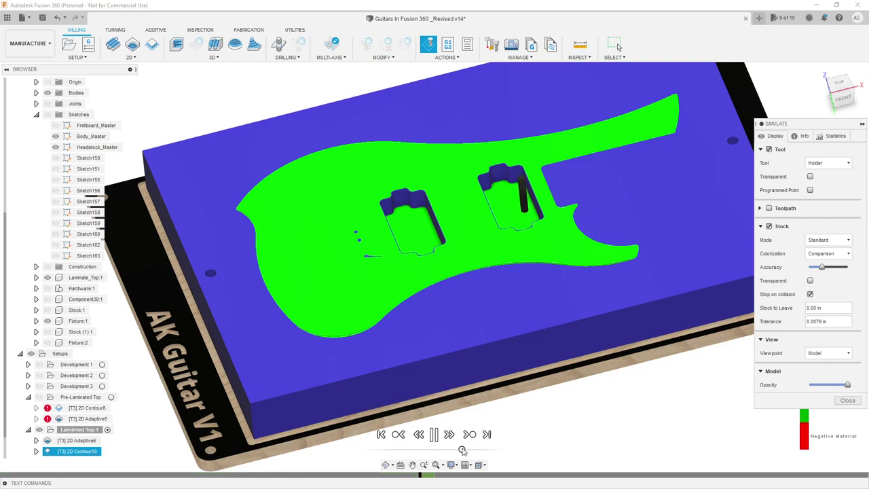
pyautogui.scroll(2, 567, 170)
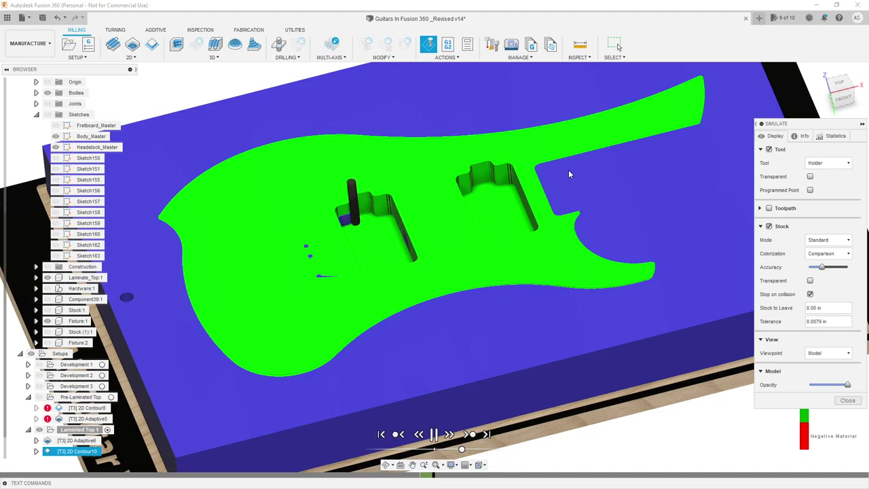
pyautogui.scroll(-3, 475, 302)
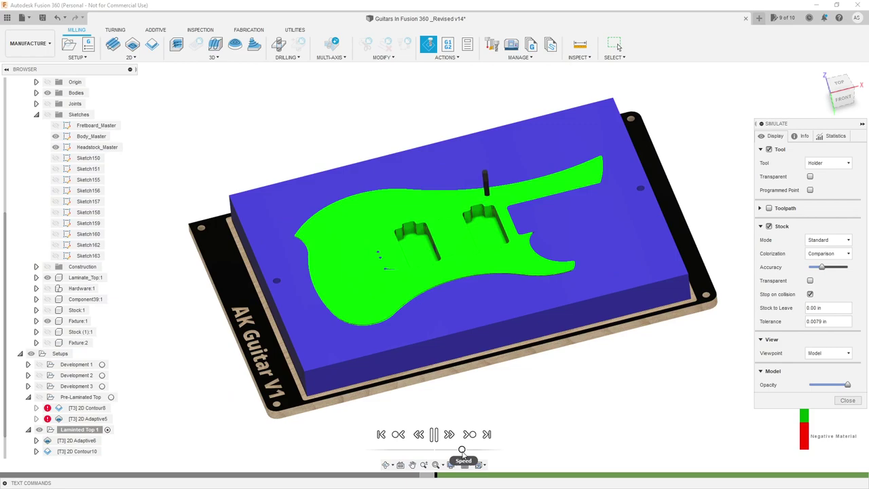
pyautogui.moveTo(466, 450); pyautogui.dragTo(485, 451)
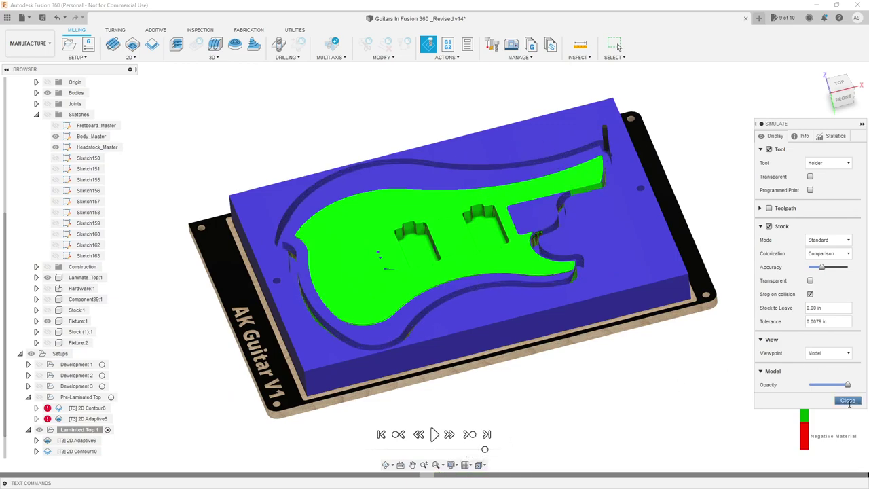
# Examine the simulated pickup cavities, neck pocket area and body outline from several angles, and close the simulation.
pyautogui.scroll(2, 318, 287)
pyautogui.scroll(-3, 394, 370)
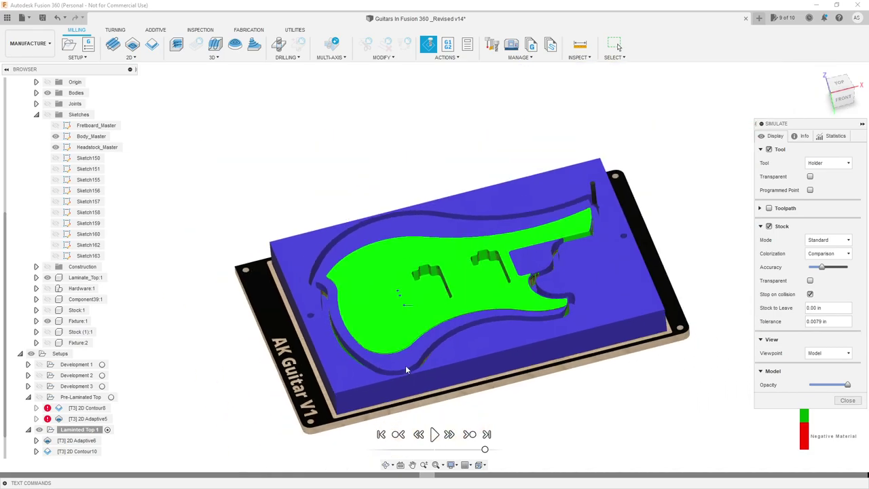
pyautogui.scroll(2, 504, 288)
pyautogui.moveTo(541, 305)
pyautogui.keyDown('shift'); pyautogui.mouseDown(button='middle')
pyautogui.moveTo(541, 293)
pyautogui.moveTo(547, 310)
pyautogui.mouseUp(button='middle'); pyautogui.keyUp('shift')
pyautogui.scroll(2, 567, 262)
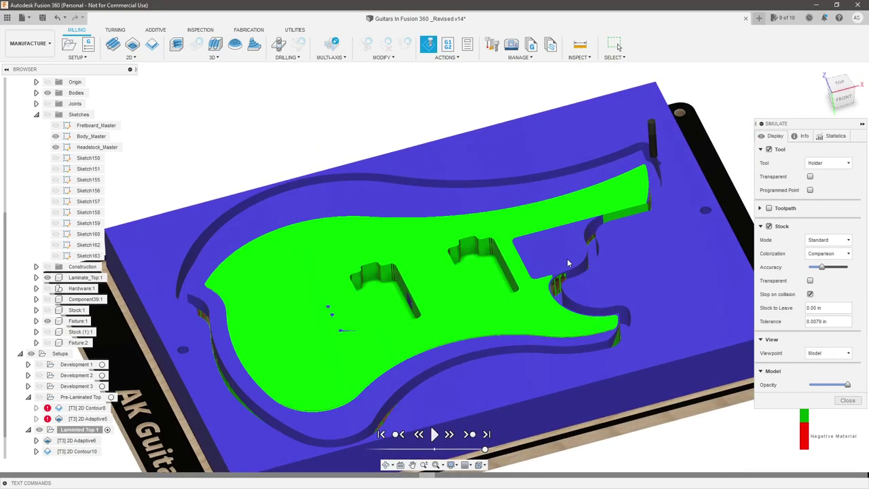
pyautogui.keyDown('shift'); pyautogui.moveTo(531, 255); pyautogui.dragTo(609, 352, button='middle'); pyautogui.keyUp('shift')
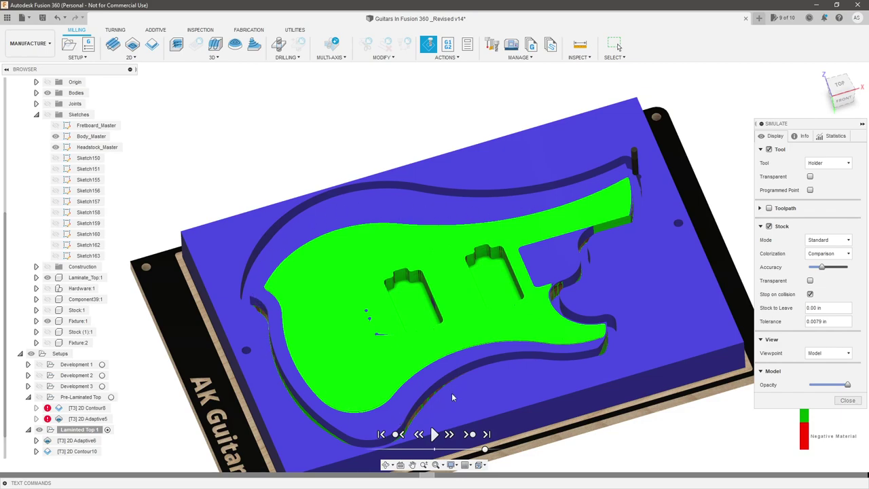
pyautogui.click(615, 46)
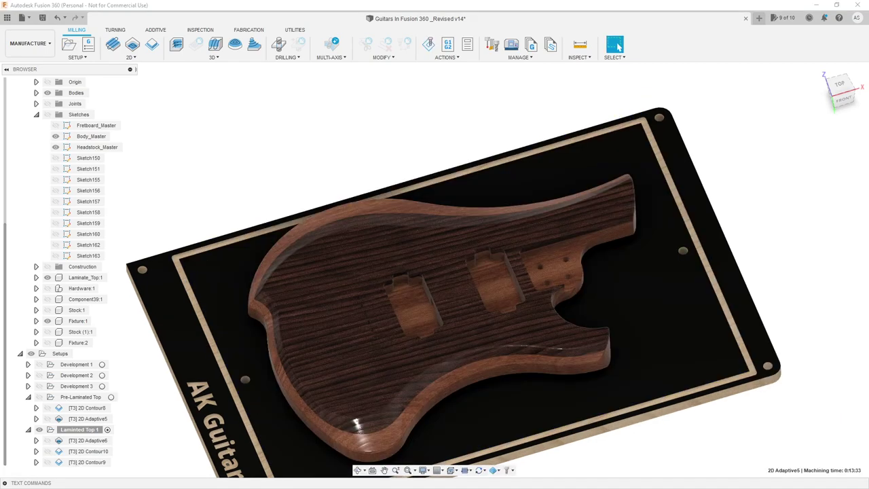
# Start a 2D Adaptive Clearing operation with the 3 - Ø1/4" (Guitars 1/4 Flat) tool and select the neck pocket edges as an open pocket chain.
pyautogui.click(130, 57)
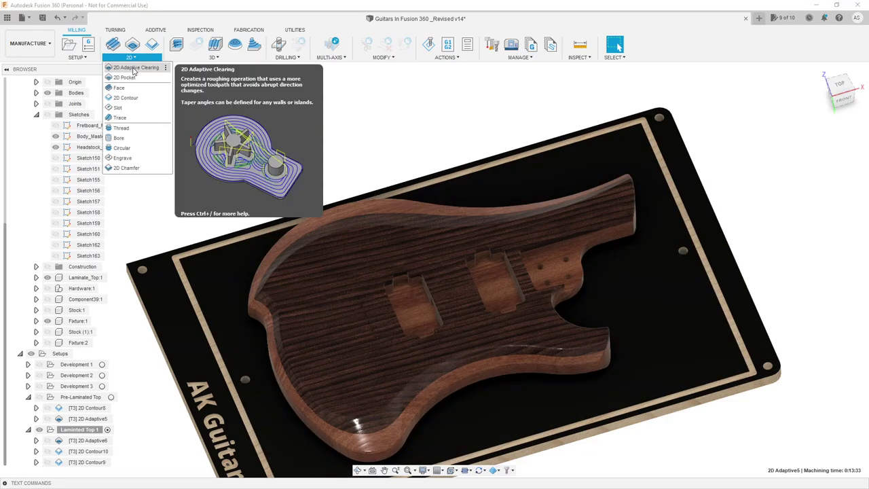
pyautogui.click(134, 68)
pyautogui.click(824, 167)
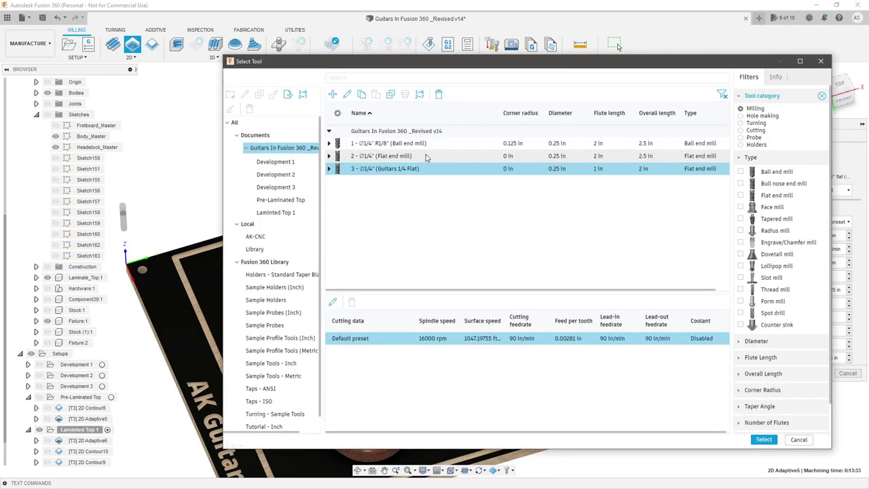
pyautogui.click(763, 439)
pyautogui.click(772, 137)
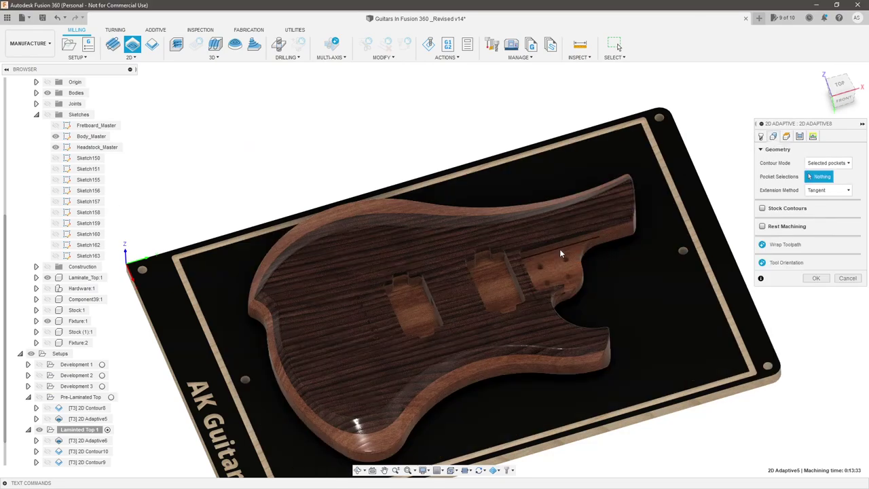
pyautogui.click(561, 254)
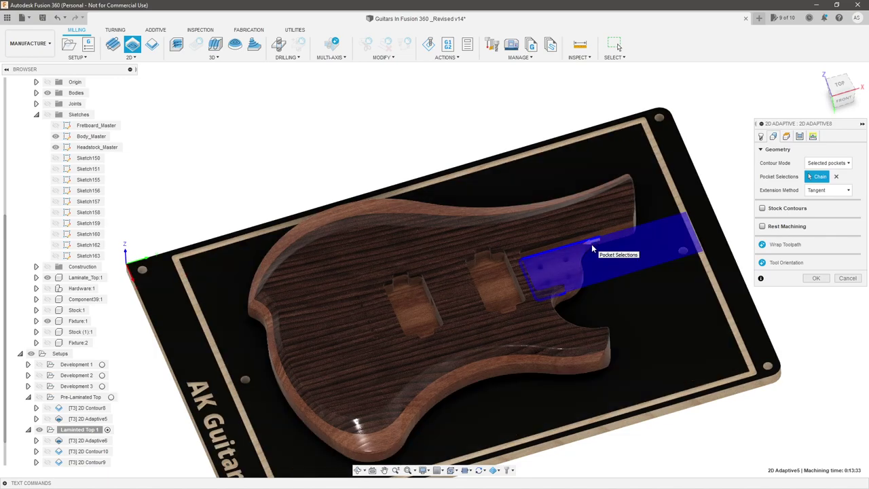
pyautogui.click(591, 244)
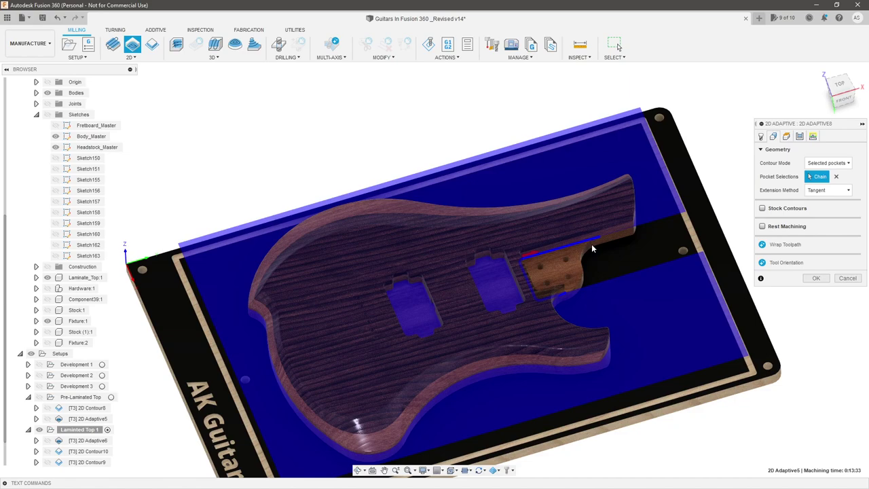
pyautogui.click(530, 253)
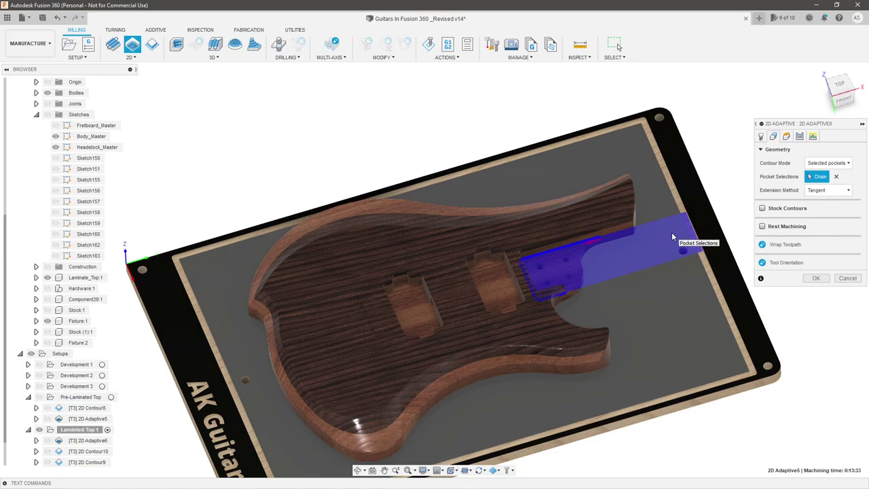
# Examine how the neck pocket selection extends beyond the body, from above and at an angle.
pyautogui.keyDown('shift'); pyautogui.moveTo(629, 238); pyautogui.dragTo(629, 295, button='middle'); pyautogui.keyUp('shift')
pyautogui.click(835, 90)
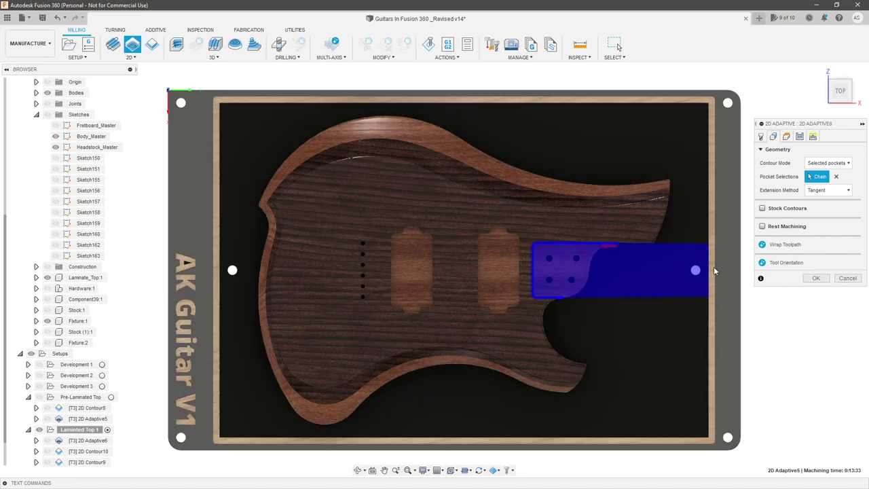
pyautogui.keyDown('shift'); pyautogui.moveTo(713, 270); pyautogui.dragTo(650, 243, button='middle'); pyautogui.keyUp('shift')
pyautogui.scroll(2, 672, 223)
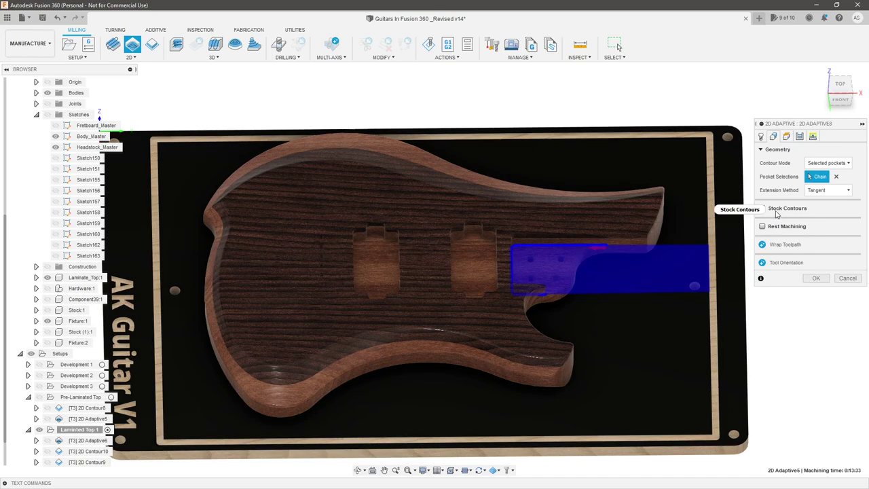
pyautogui.moveTo(777, 215)
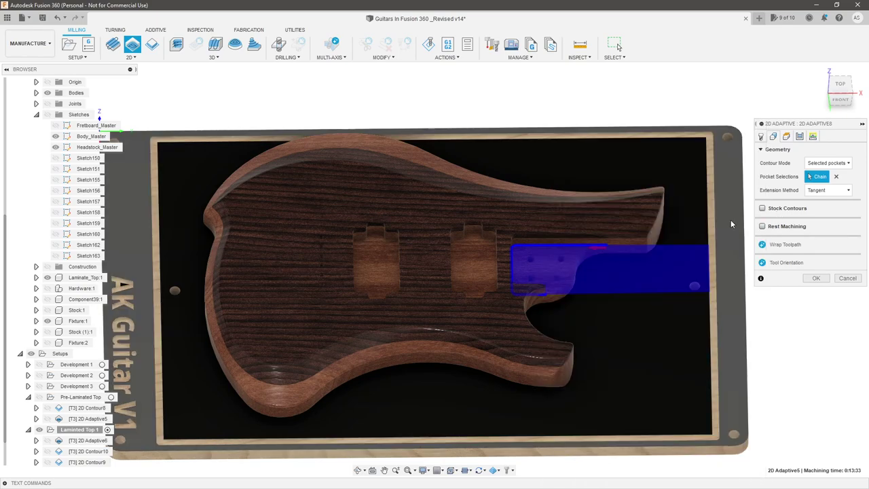
pyautogui.keyDown('shift'); pyautogui.moveTo(758, 251); pyautogui.dragTo(726, 131, button='middle'); pyautogui.keyUp('shift')
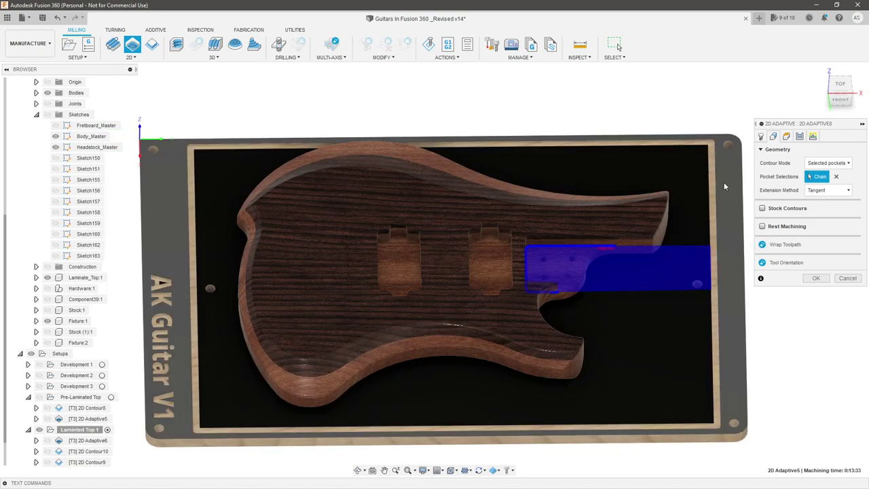
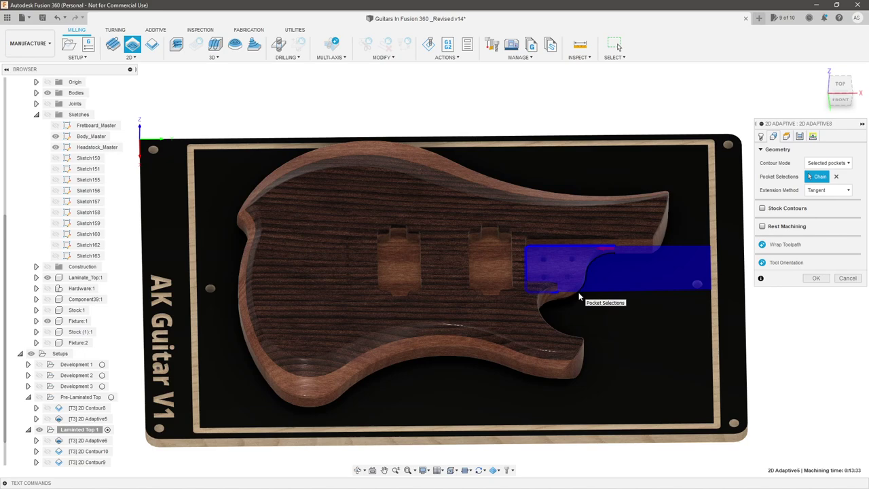
pyautogui.keyDown('shift'); pyautogui.moveTo(662, 266); pyautogui.dragTo(660, 277, button='middle'); pyautogui.keyUp('shift')
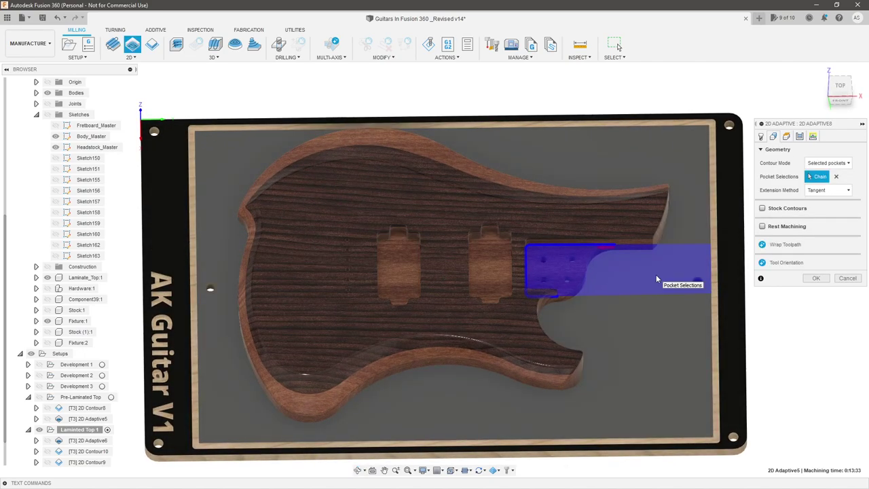
# Enable Stock Contours and select the sketched guitar body outline as the stock boundary, showing the sketches only for the selection.
pyautogui.click(762, 209)
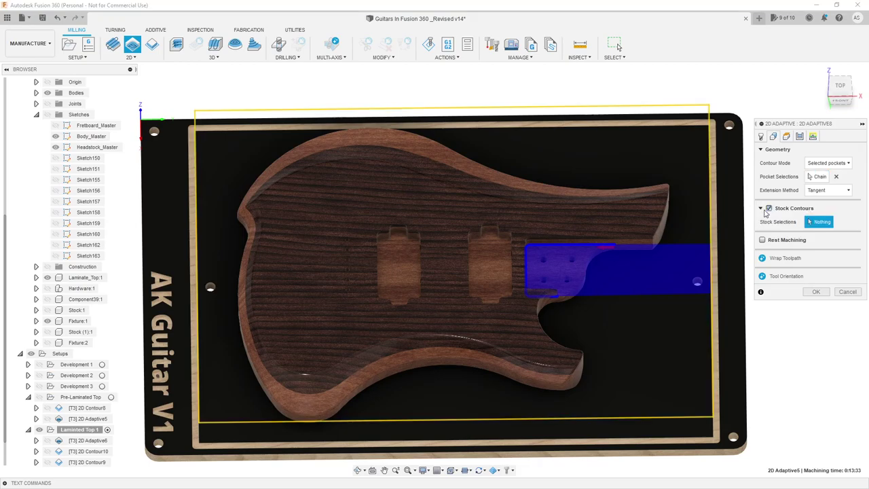
pyautogui.scroll(-2, 601, 257)
pyautogui.keyDown('shift'); pyautogui.moveTo(683, 306); pyautogui.dragTo(644, 296, button='middle'); pyautogui.keyUp('shift')
pyautogui.scroll(3, 644, 291)
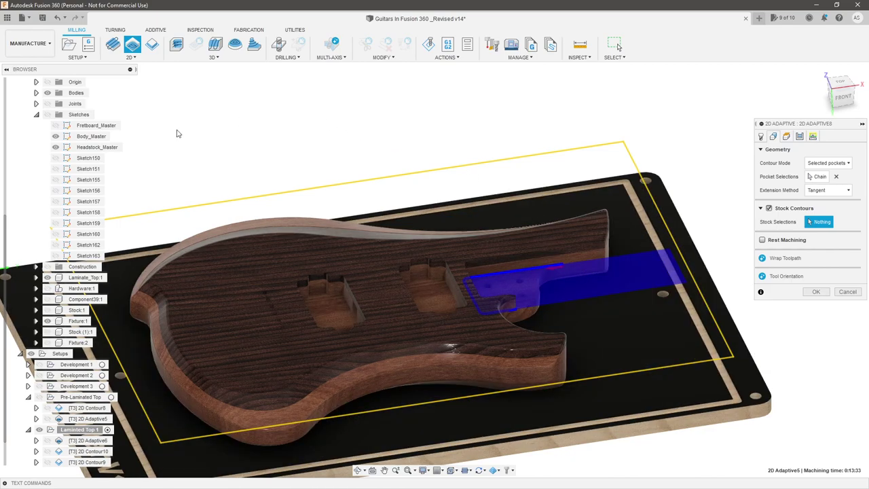
pyautogui.click(48, 114)
pyautogui.keyDown('shift'); pyautogui.moveTo(303, 141); pyautogui.dragTo(318, 188, button='middle'); pyautogui.keyUp('shift')
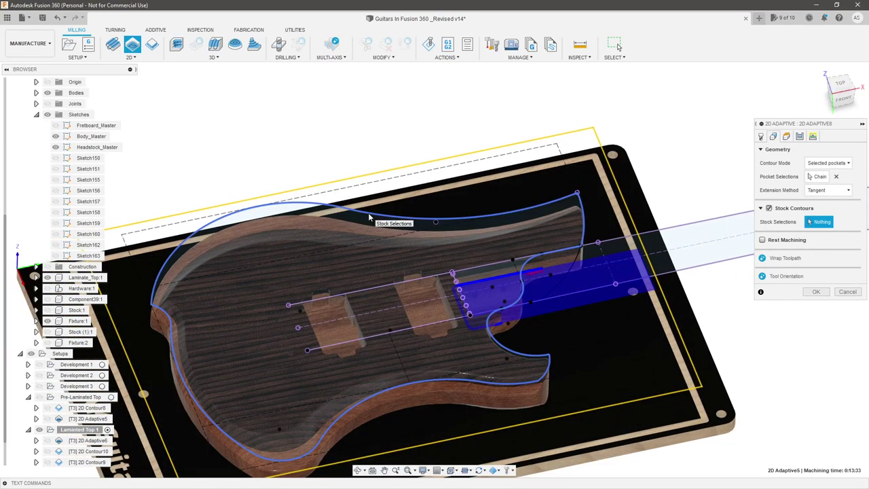
pyautogui.click(368, 216)
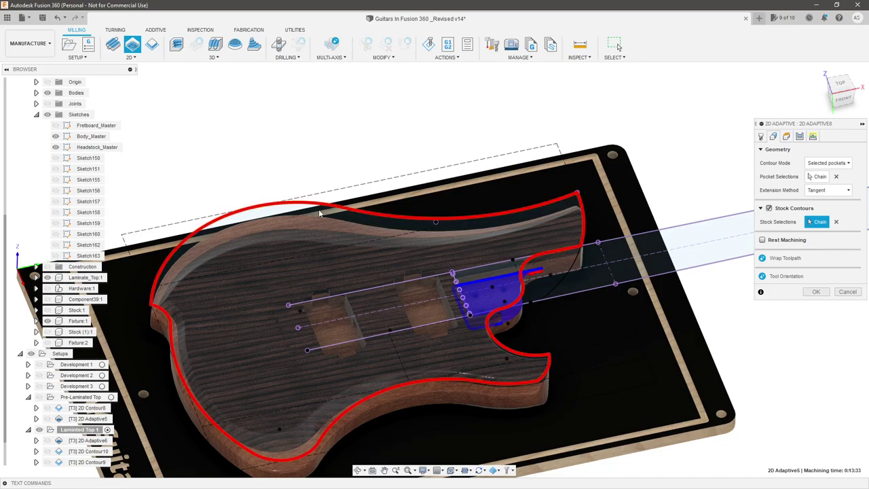
pyautogui.click(48, 114)
pyautogui.moveTo(380, 143)
pyautogui.keyDown('shift'); pyautogui.mouseDown(button='middle')
pyautogui.moveTo(377, 170)
pyautogui.moveTo(377, 160)
pyautogui.mouseUp(button='middle'); pyautogui.keyUp('shift')
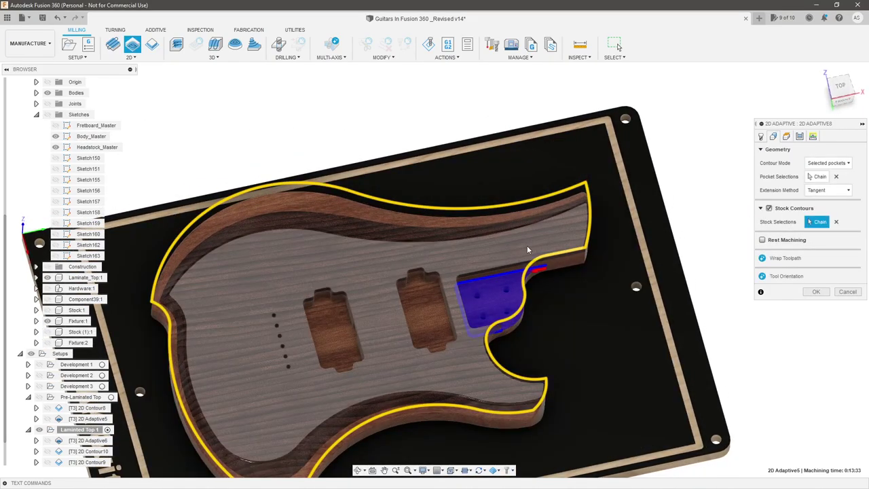
# Set the adaptive operation's Bottom Height from Selection, referencing the floor face of the neck pocket.
pyautogui.scroll(5, 533, 228)
pyautogui.scroll(-2, 601, 185)
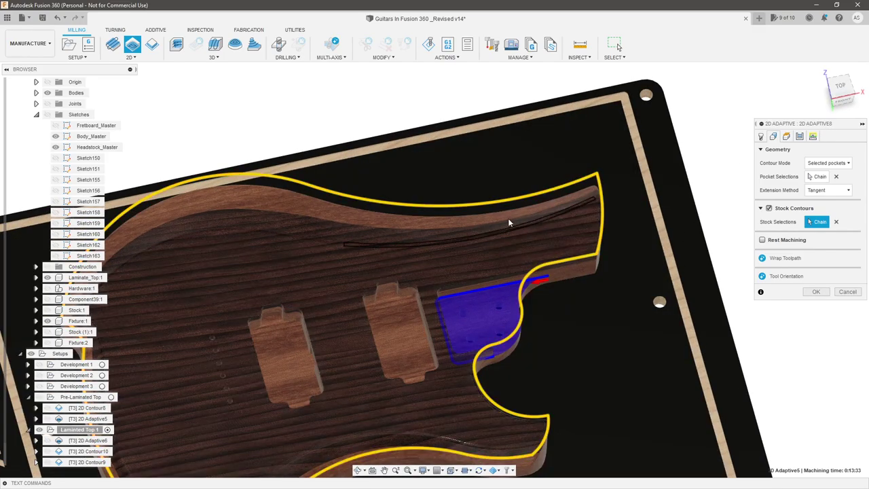
pyautogui.scroll(-3, 339, 224)
pyautogui.scroll(1, 462, 248)
pyautogui.keyDown('shift'); pyautogui.moveTo(504, 243); pyautogui.dragTo(494, 289, button='middle'); pyautogui.keyUp('shift')
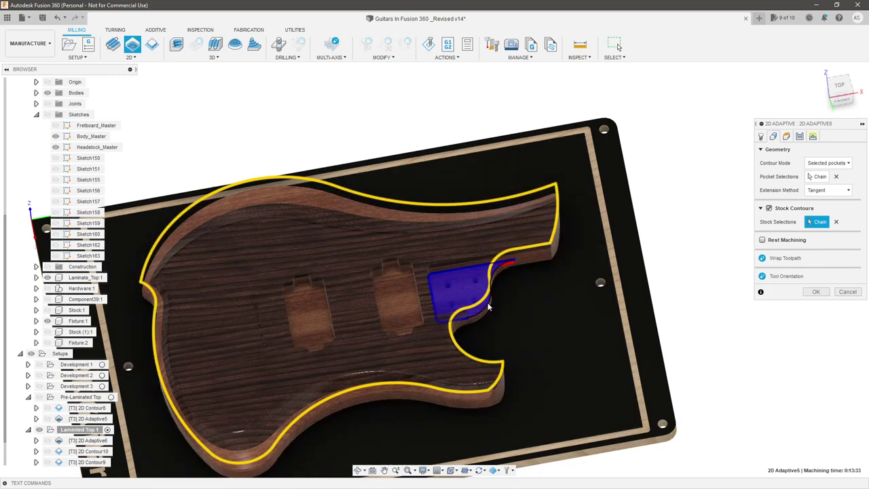
pyautogui.click(786, 136)
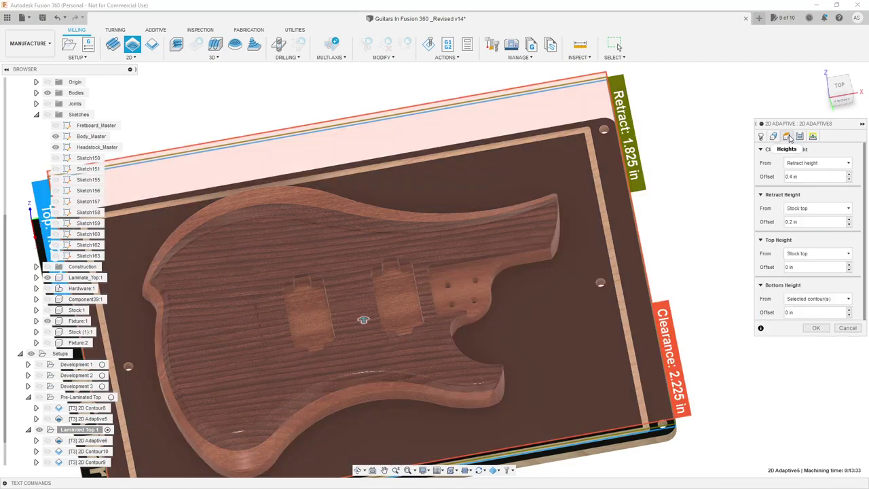
pyautogui.click(816, 299)
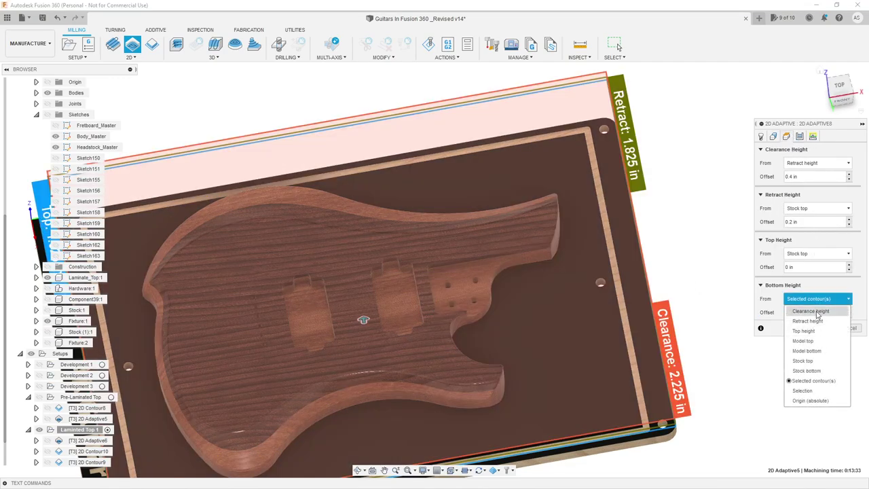
pyautogui.click(815, 380)
pyautogui.click(459, 274)
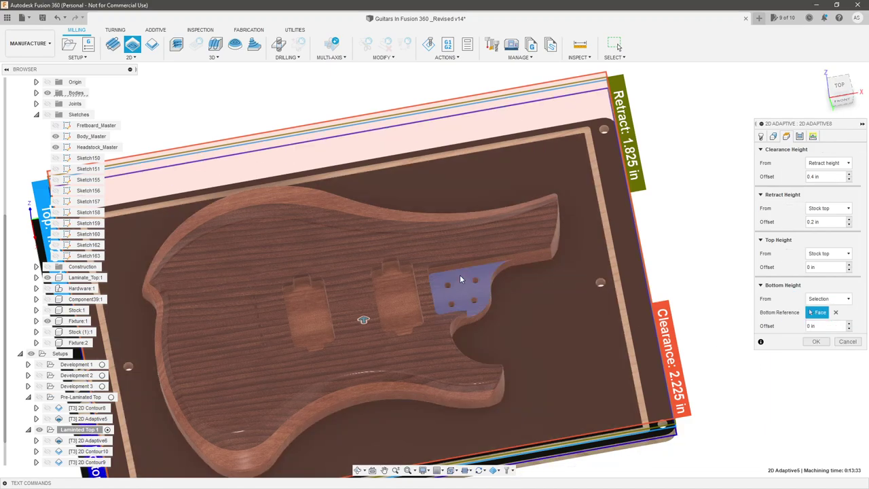
pyautogui.click(799, 136)
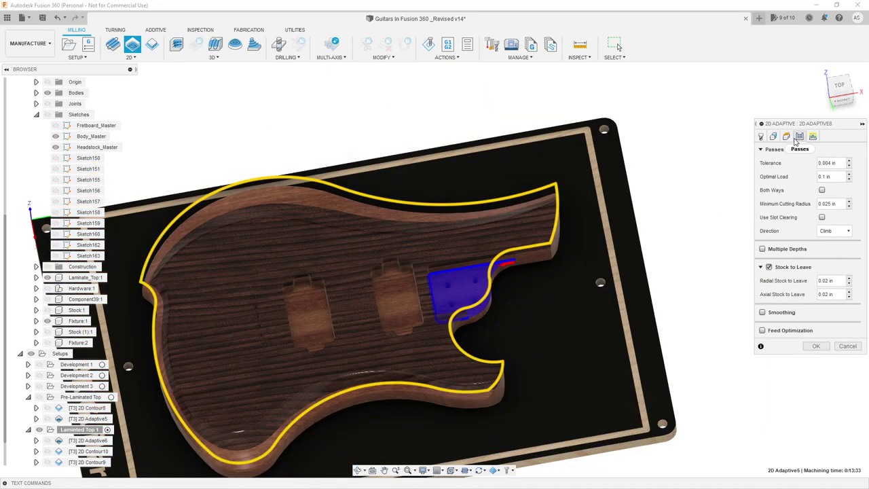
pyautogui.click(786, 135)
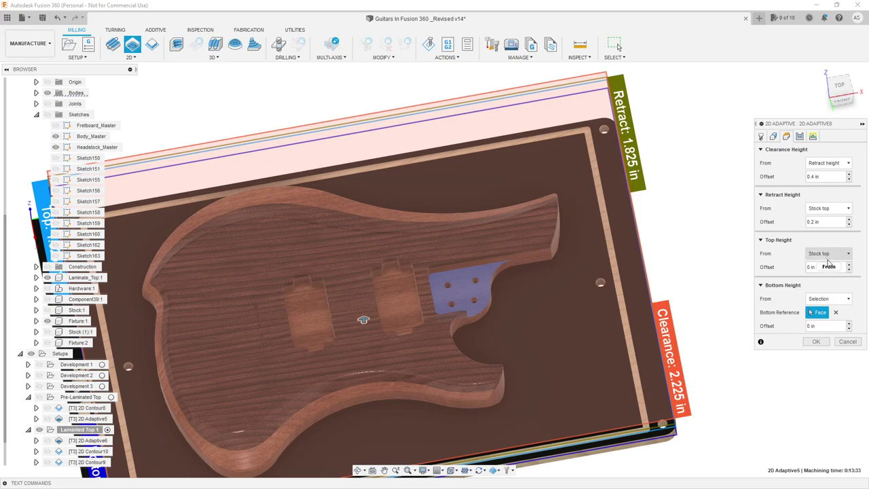
# Set the Axial Stock to Leave to 0 while keeping a radial stock allowance on the neck pocket walls.
pyautogui.click(799, 136)
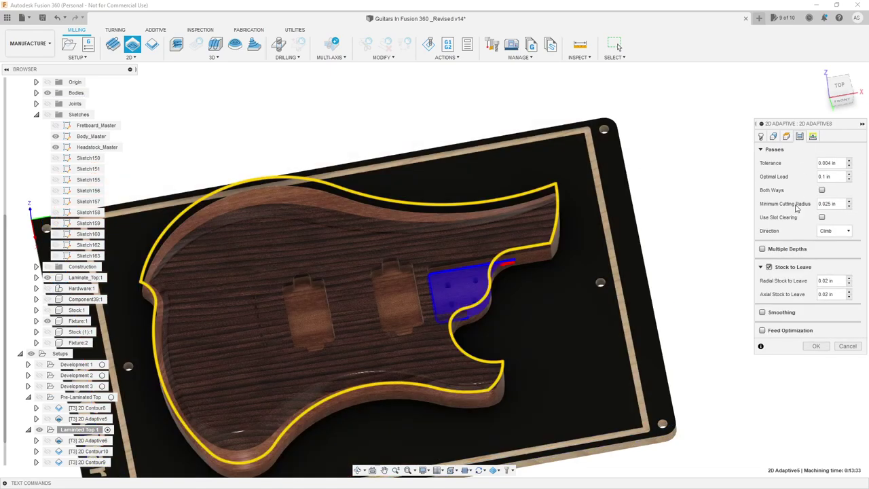
pyautogui.moveTo(771, 269)
pyautogui.click(769, 268)
pyautogui.click(763, 267)
pyautogui.press('Tab')
# Enable Multiple Depths with a Maximum Roughing Stepdown of 0.125 in, enable Both Ways cutting and generate the toolpath.
pyautogui.click(779, 249)
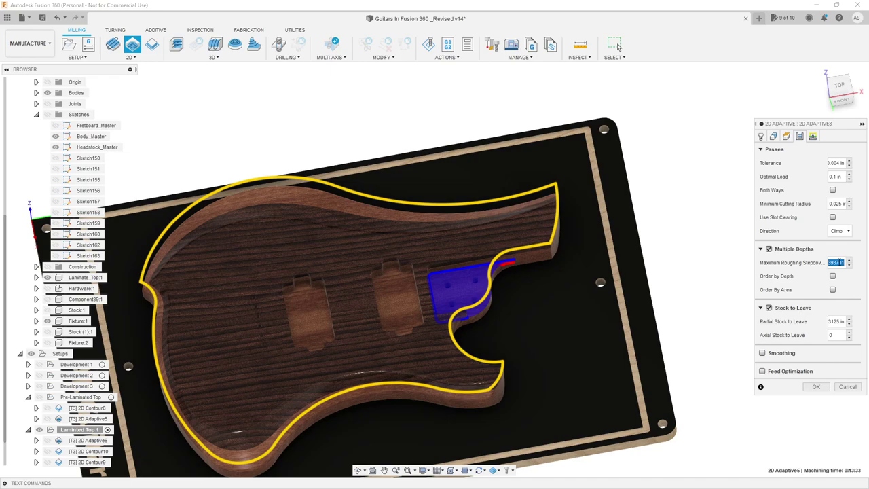
pyautogui.tripleClick(838, 262)
pyautogui.write('.125')
pyautogui.click(833, 190)
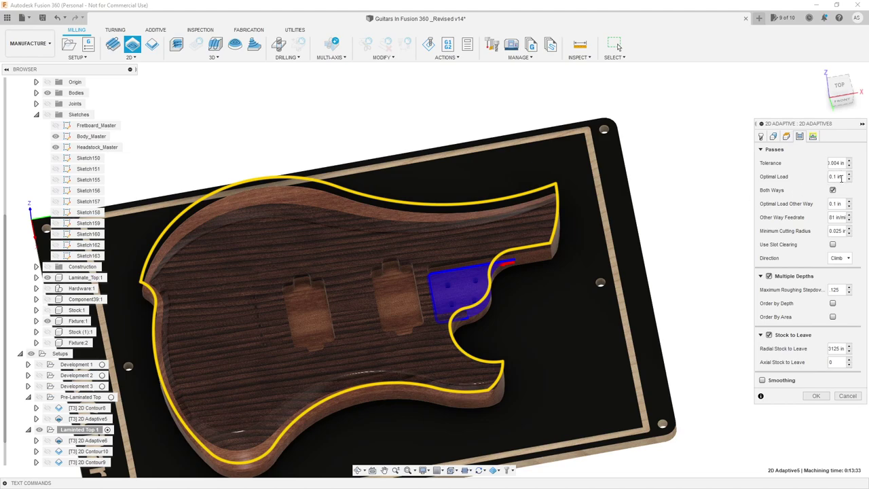
pyautogui.click(816, 396)
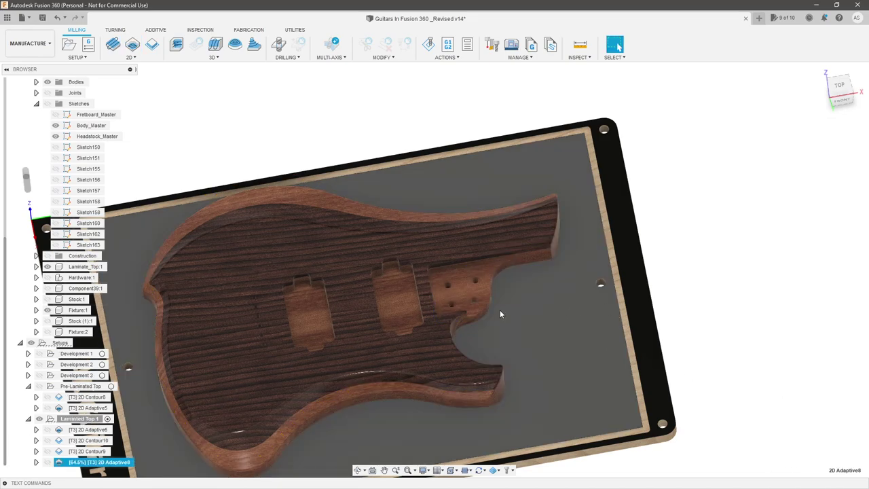
# Inspect the generated neck pocket adaptive toolpath up close and open the simulation of 2D Adaptive8.
pyautogui.scroll(10, 498, 305)
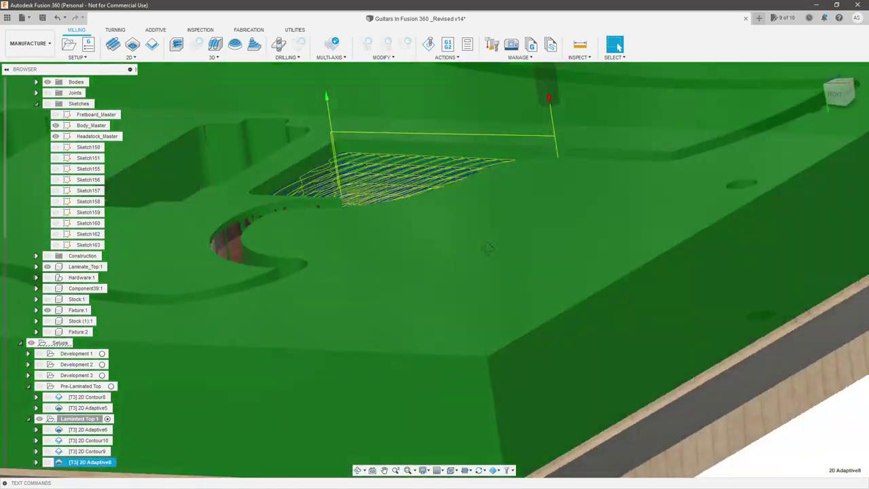
pyautogui.scroll(-10, 490, 285)
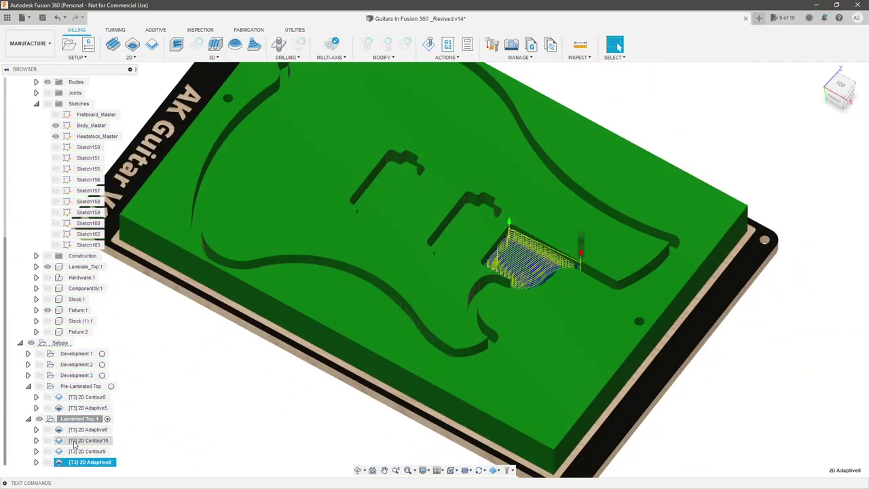
pyautogui.rightClick(97, 464)
pyautogui.click(116, 210)
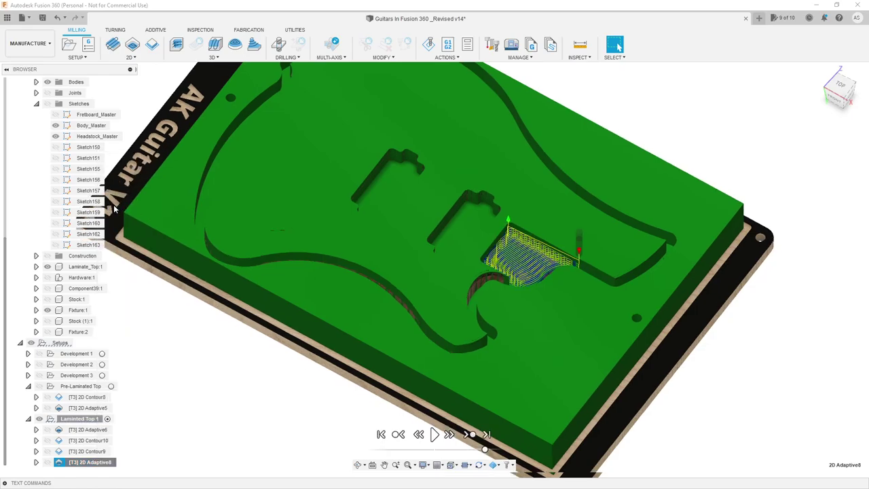
pyautogui.scroll(3, 577, 244)
pyautogui.keyDown('shift'); pyautogui.moveTo(572, 244); pyautogui.dragTo(590, 279, button='middle'); pyautogui.keyUp('shift')
pyautogui.keyDown('shift'); pyautogui.moveTo(523, 302); pyautogui.dragTo(493, 317, button='middle'); pyautogui.keyUp('shift')
pyautogui.scroll(-3, 485, 329)
pyautogui.scroll(4, 498, 349)
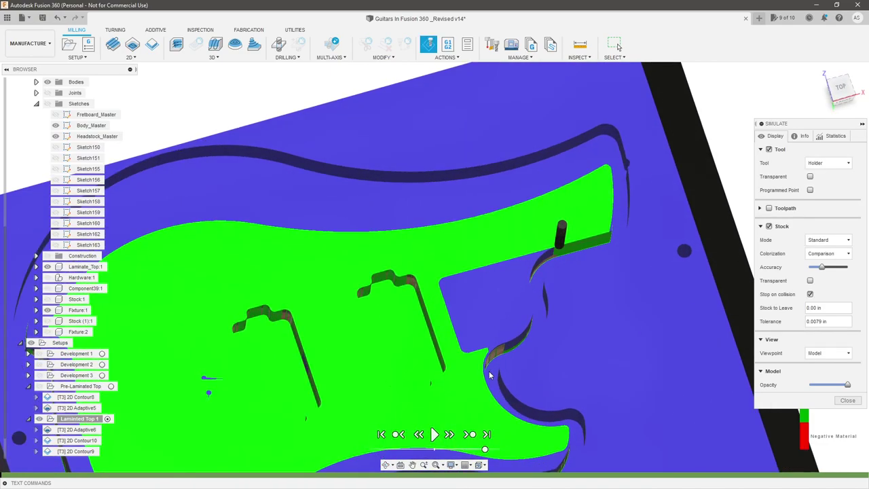
# Play the 2D Adaptive8 simulation at adjusted speed, examine the cleared neck pocket from several angles and close the simulation.
pyautogui.click(433, 435)
pyautogui.moveTo(484, 450); pyautogui.dragTo(464, 450)
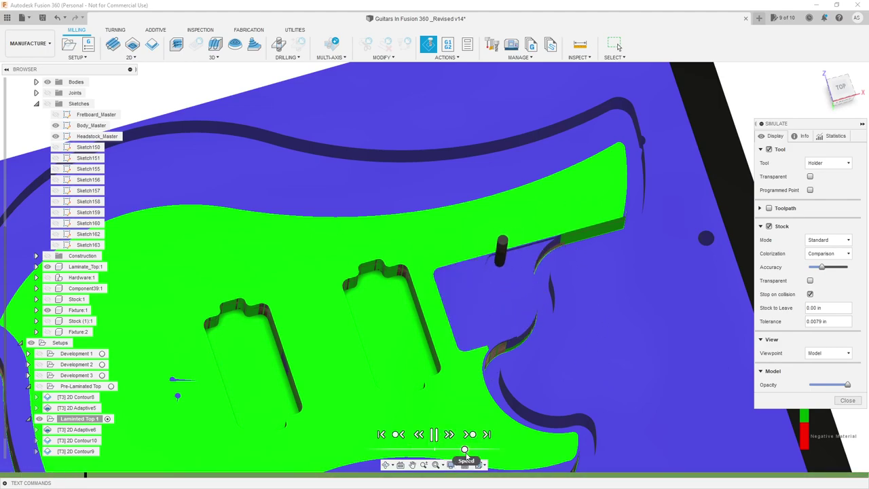
pyautogui.keyDown('shift'); pyautogui.moveTo(475, 401); pyautogui.dragTo(506, 333, button='middle'); pyautogui.keyUp('shift')
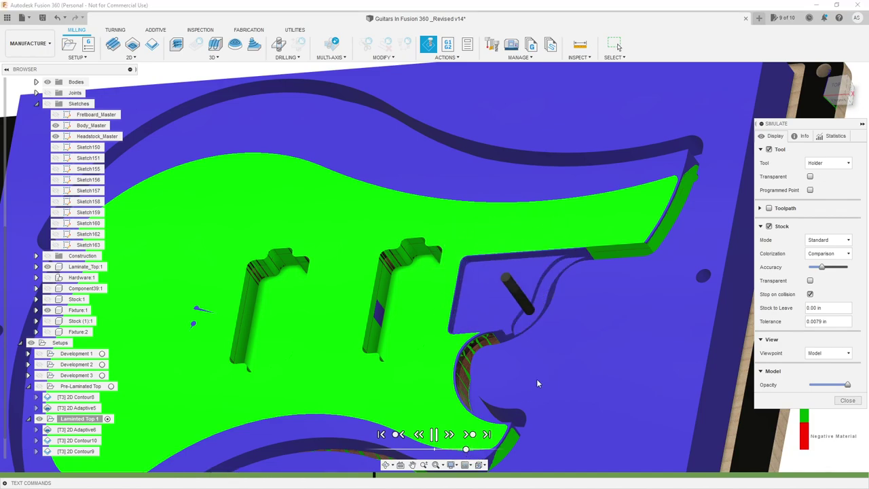
pyautogui.scroll(-2, 440, 320)
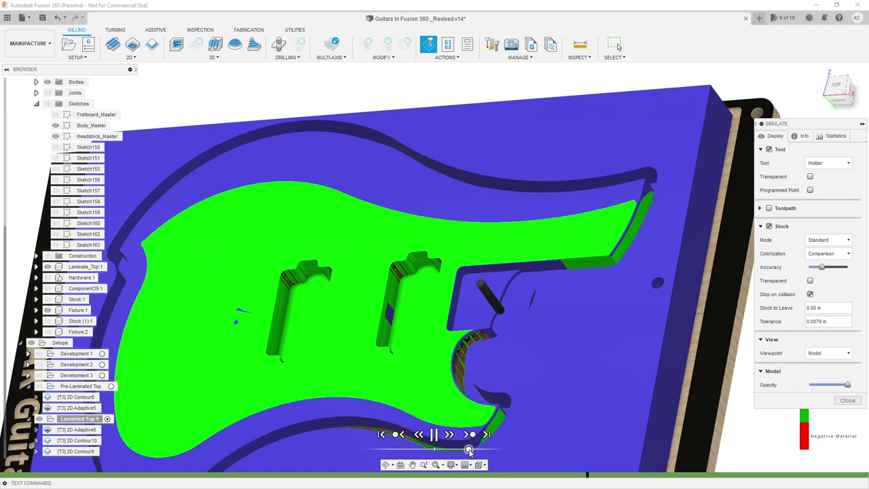
pyautogui.moveTo(468, 450); pyautogui.dragTo(454, 448)
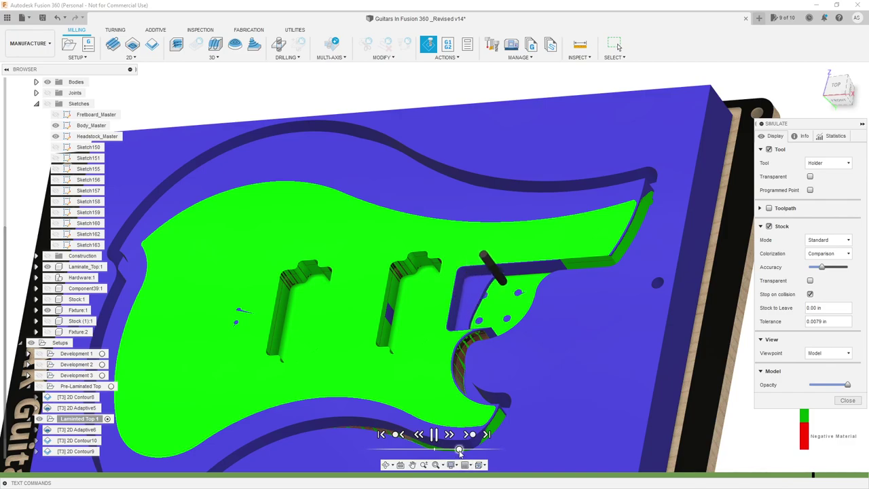
pyautogui.scroll(3, 563, 271)
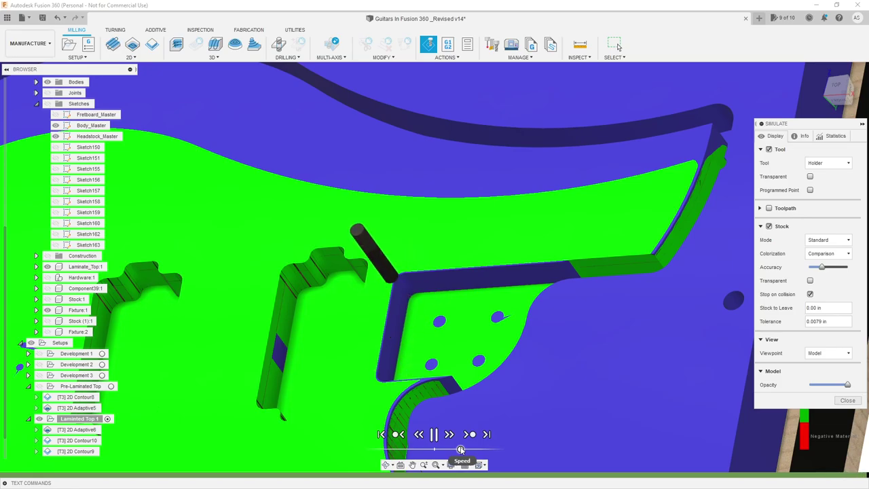
pyautogui.scroll(-3, 541, 338)
pyautogui.keyDown('shift'); pyautogui.moveTo(541, 338); pyautogui.dragTo(533, 291, button='middle'); pyautogui.keyUp('shift')
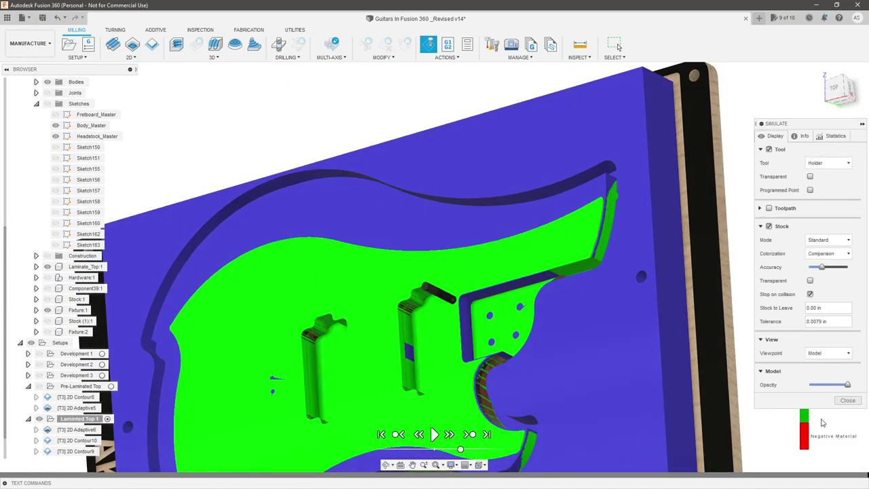
pyautogui.click(849, 400)
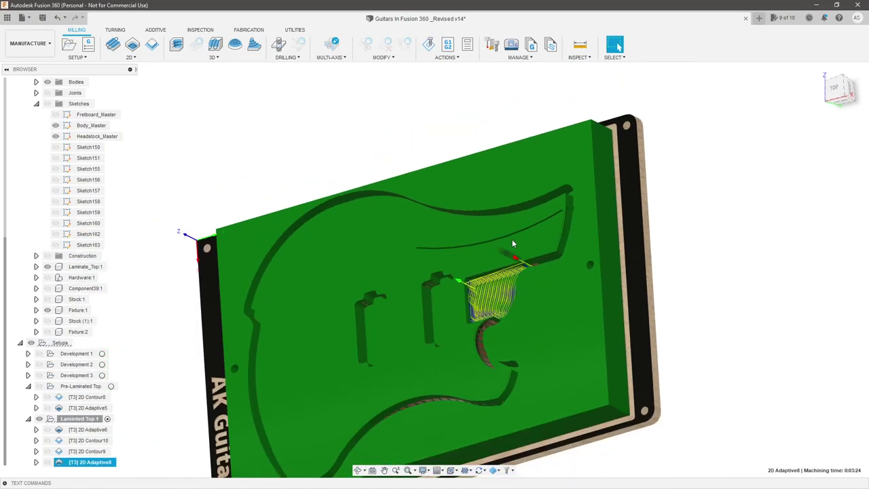
# Duplicate the 2D Contour10 operation and move the copy below 2D Adaptive8 at the end of the Laminted Top 1 setup.
pyautogui.click(95, 451)
pyautogui.click(98, 440)
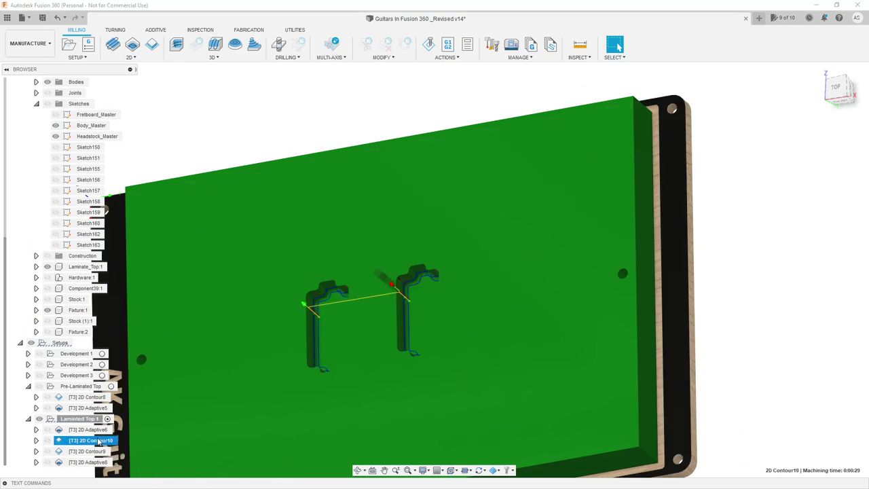
pyautogui.rightClick(99, 441)
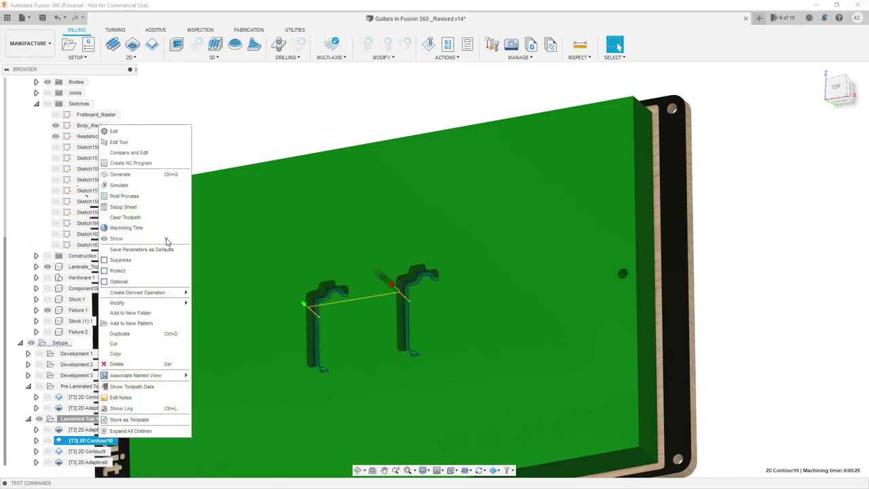
pyautogui.click(147, 334)
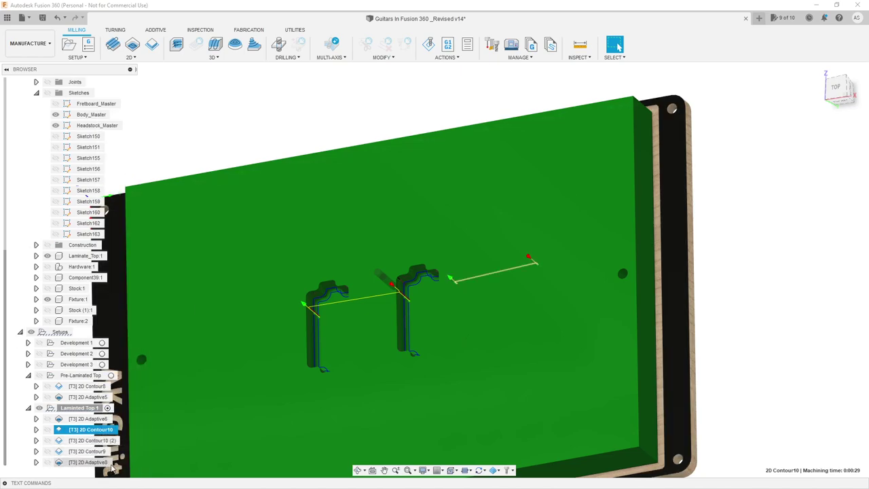
pyautogui.moveTo(102, 441); pyautogui.dragTo(112, 465)
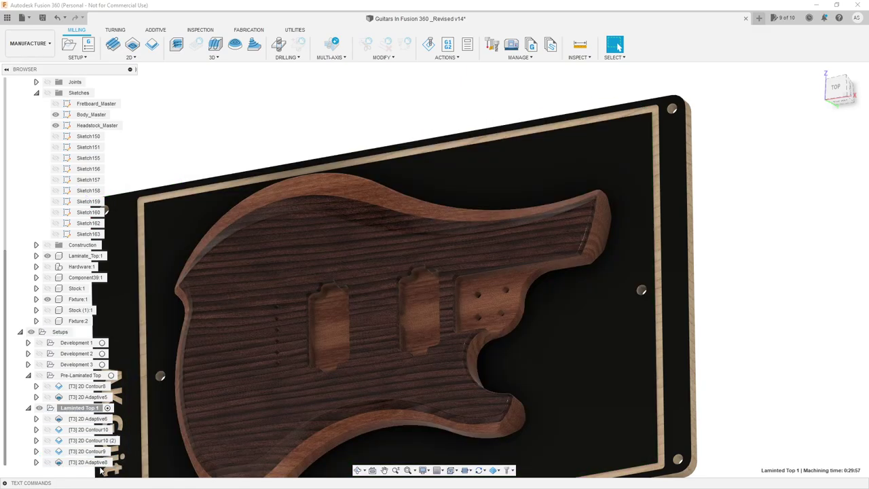
pyautogui.scroll(2, 212, 378)
pyautogui.scroll(-3, 441, 311)
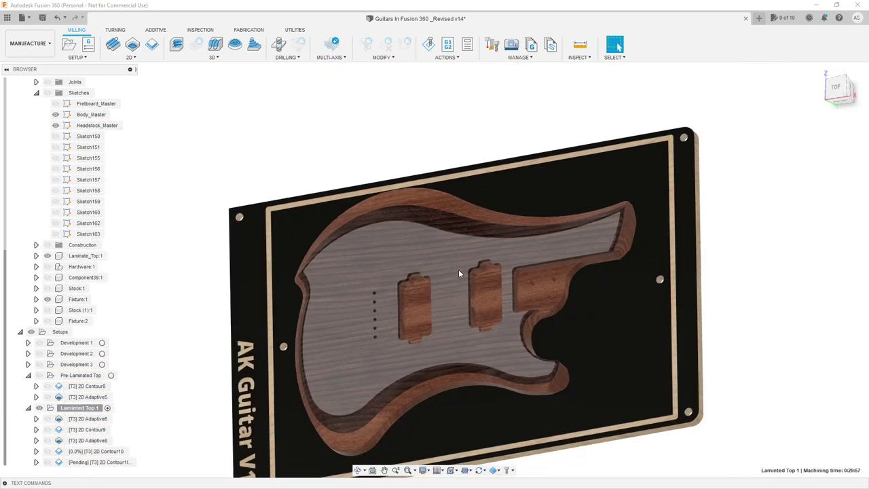
pyautogui.scroll(1, 617, 314)
# Edit 2D Contour10 (2) and replace its contour selection with the open chain along the neck pocket walls.
pyautogui.click(103, 463)
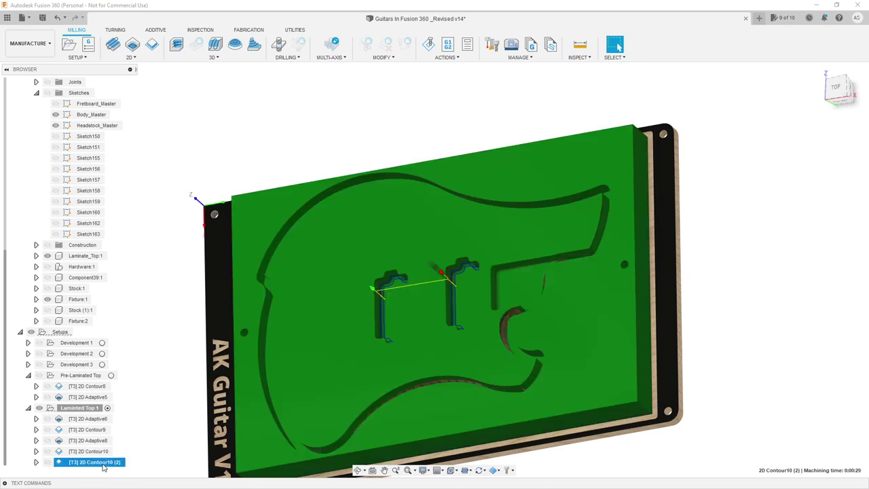
pyautogui.keyDown('shift'); pyautogui.moveTo(360, 339); pyautogui.dragTo(379, 314, button='middle'); pyautogui.keyUp('shift')
pyautogui.rightClick(102, 462)
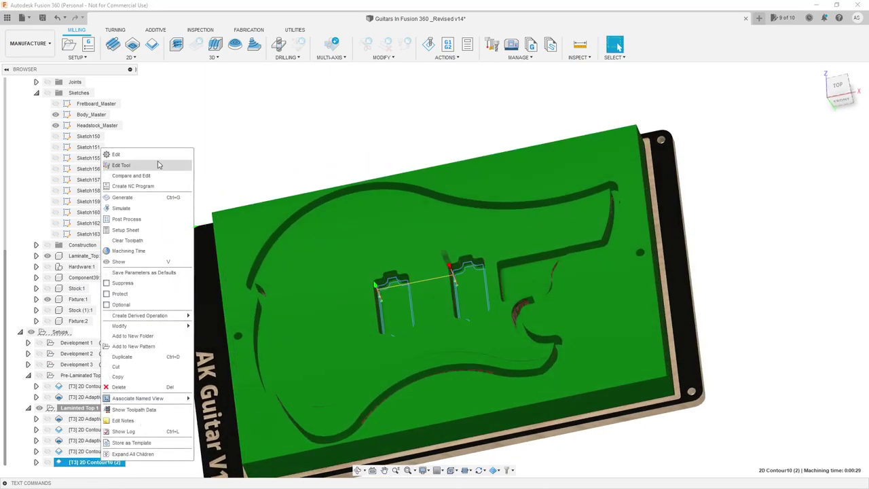
pyautogui.click(153, 159)
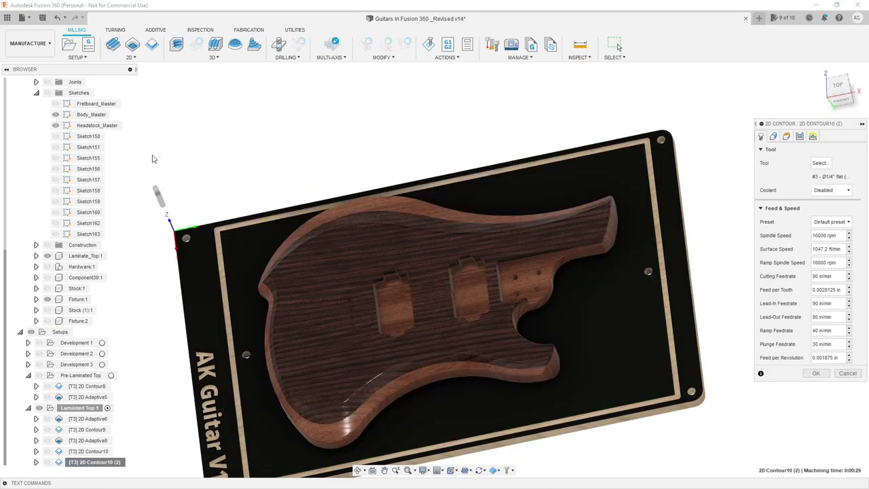
pyautogui.click(787, 136)
pyautogui.click(846, 177)
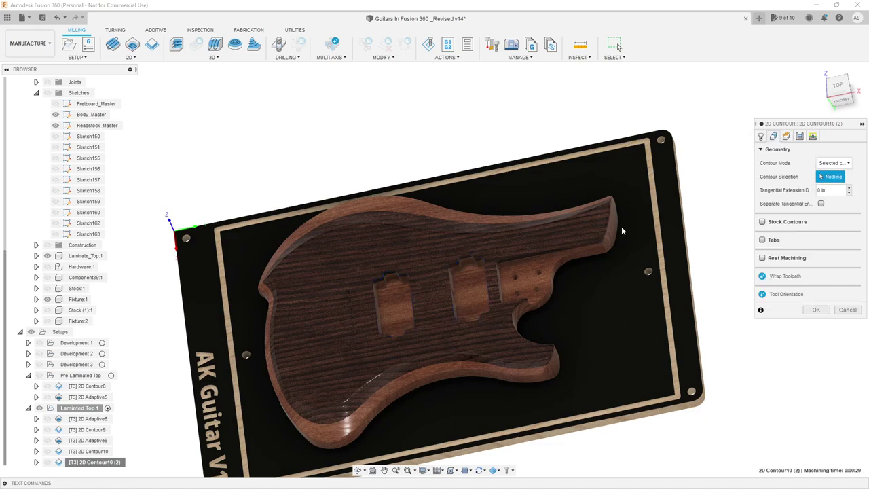
pyautogui.scroll(3, 508, 277)
pyautogui.click(507, 272)
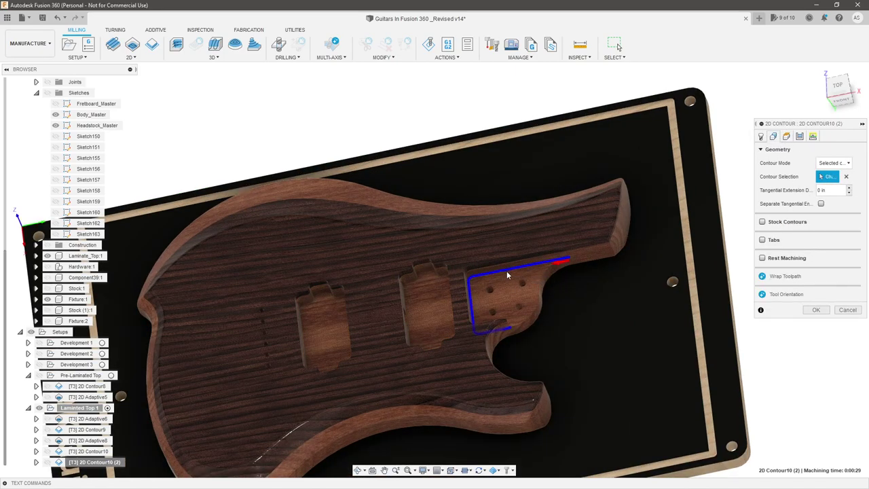
# Reference the contour's Bottom Height to the neck pocket floor face, check the Multiple Depths settings and generate the toolpath.
pyautogui.click(786, 136)
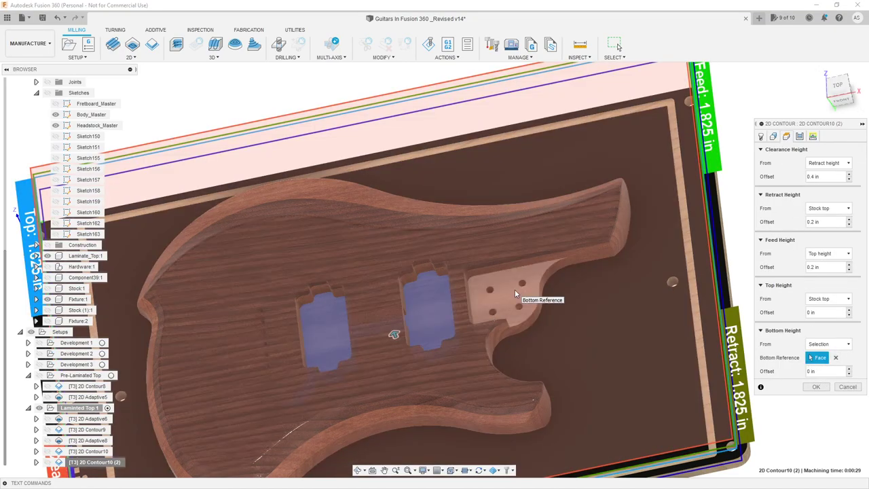
pyautogui.click(836, 359)
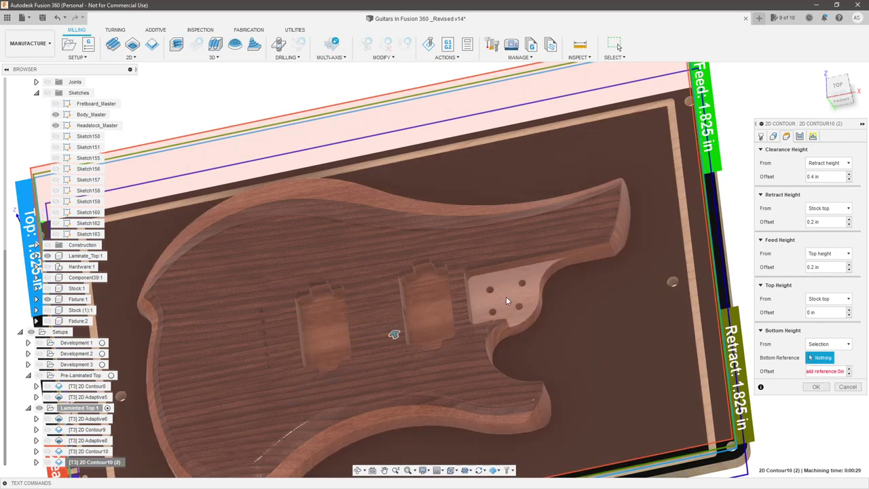
pyautogui.click(506, 296)
pyautogui.click(802, 137)
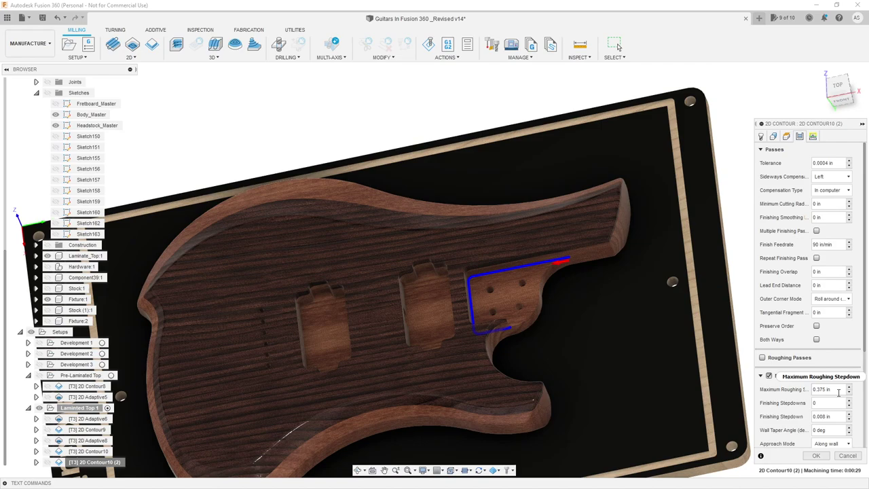
pyautogui.scroll(-5, 801, 319)
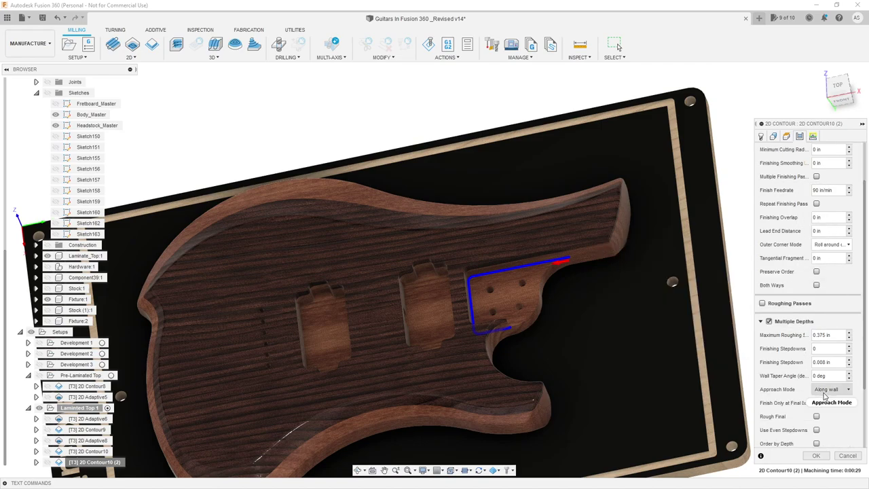
pyautogui.click(824, 460)
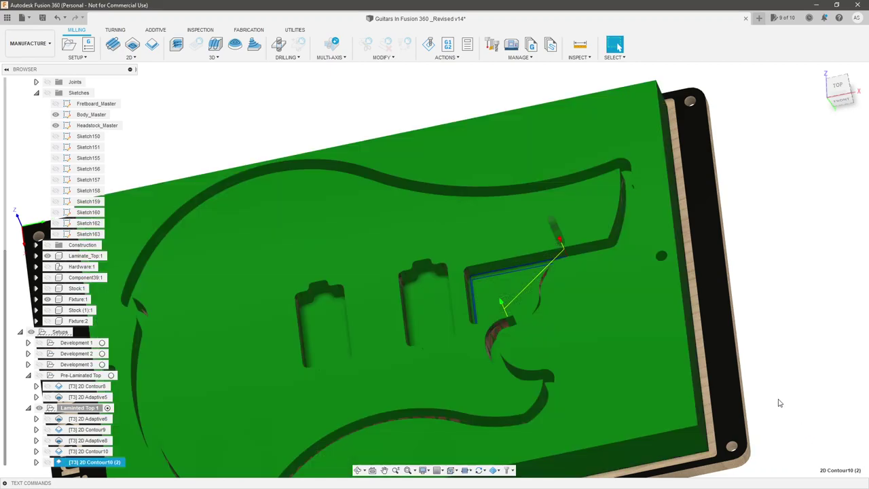
pyautogui.scroll(4, 570, 290)
pyautogui.scroll(2, 570, 286)
pyautogui.keyDown('shift'); pyautogui.moveTo(570, 286); pyautogui.dragTo(551, 253, button='middle'); pyautogui.keyUp('shift')
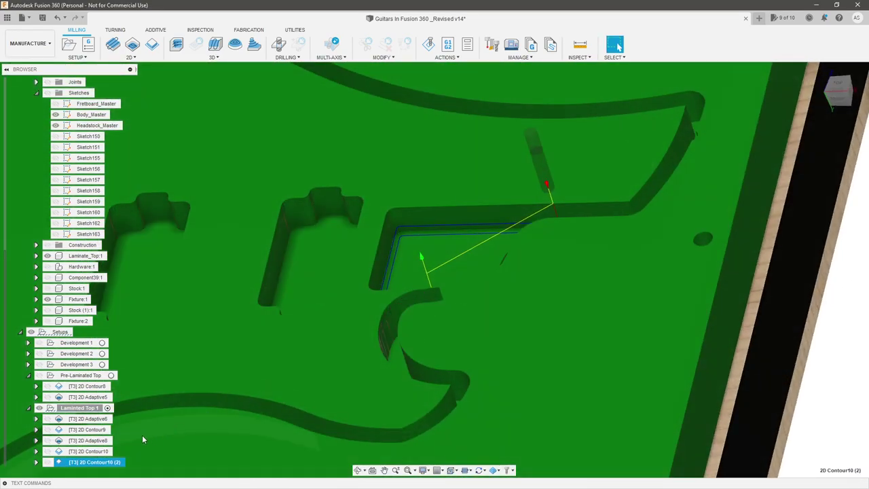
# Compare the two contour toolpaths and move 2D Adaptive8 between 2D Contour10 and 2D Contour10 (2).
pyautogui.click(88, 453)
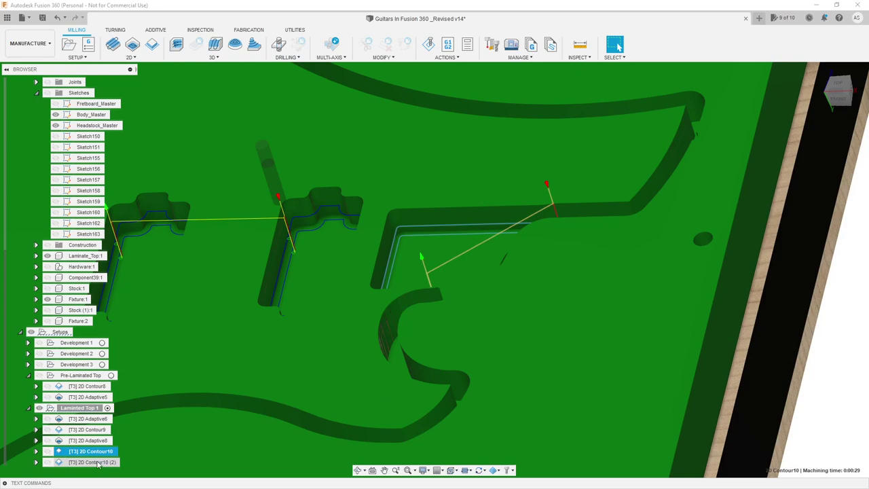
pyautogui.click(100, 463)
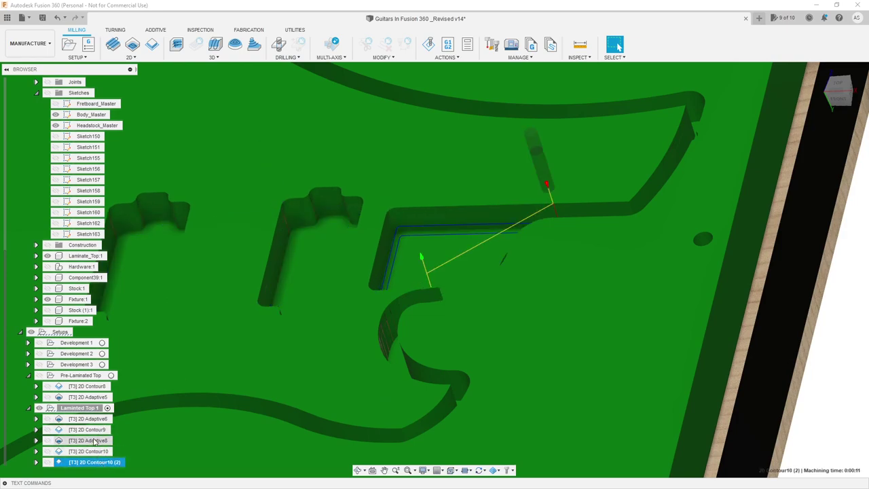
pyautogui.moveTo(95, 441); pyautogui.dragTo(101, 463)
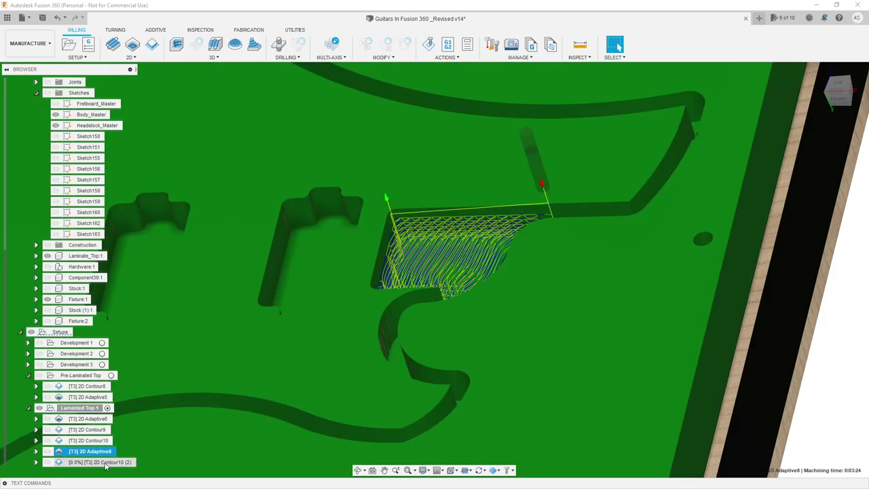
# Simulate 2D Adaptive8 together with 2D Contour10 (2), inspect the finished neck pocket and the whole body, and close the simulation.
pyautogui.keyDown('shift'); pyautogui.click(105, 464); pyautogui.keyUp('shift')
pyautogui.rightClick(105, 464)
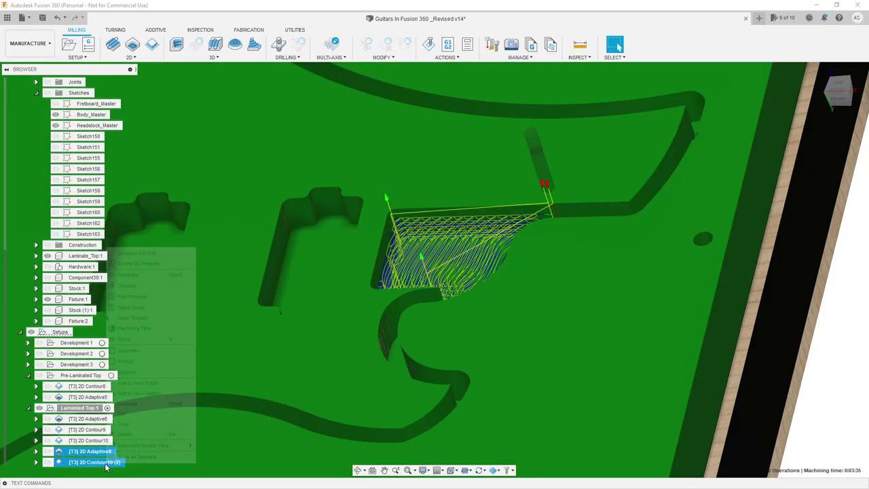
pyautogui.click(126, 286)
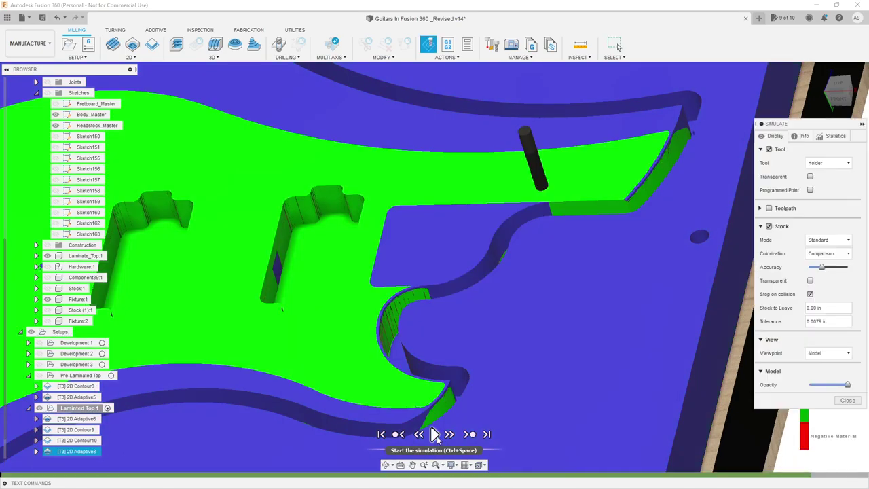
pyautogui.click(435, 434)
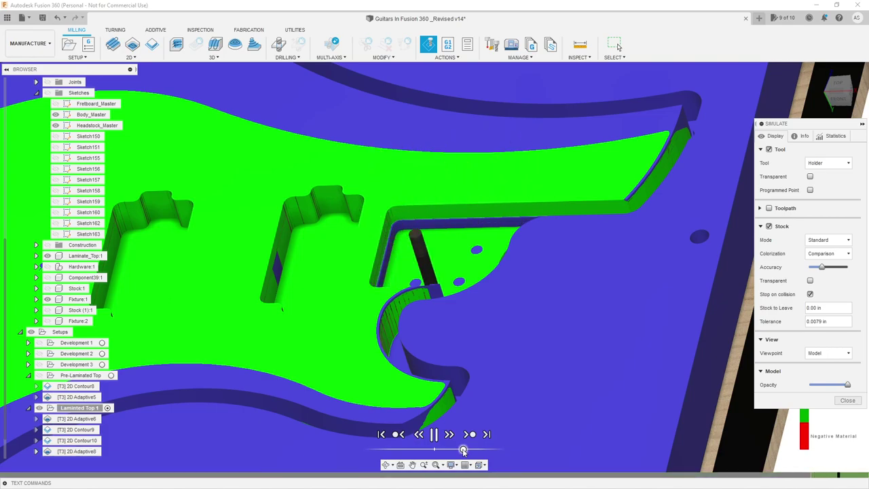
pyautogui.scroll(-3, 548, 312)
pyautogui.keyDown('shift'); pyautogui.moveTo(548, 313); pyautogui.dragTo(517, 355, button='middle'); pyautogui.keyUp('shift')
pyautogui.keyDown('shift'); pyautogui.moveTo(562, 265); pyautogui.dragTo(428, 327, button='middle'); pyautogui.keyUp('shift')
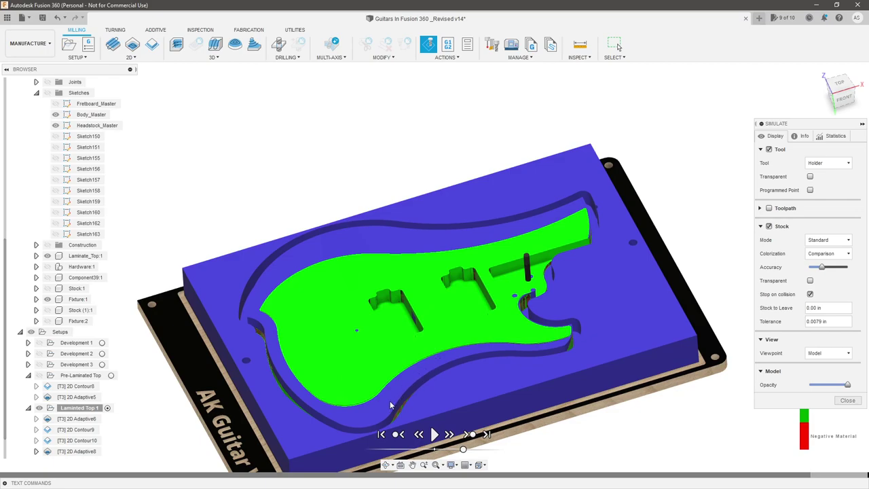
pyautogui.click(858, 401)
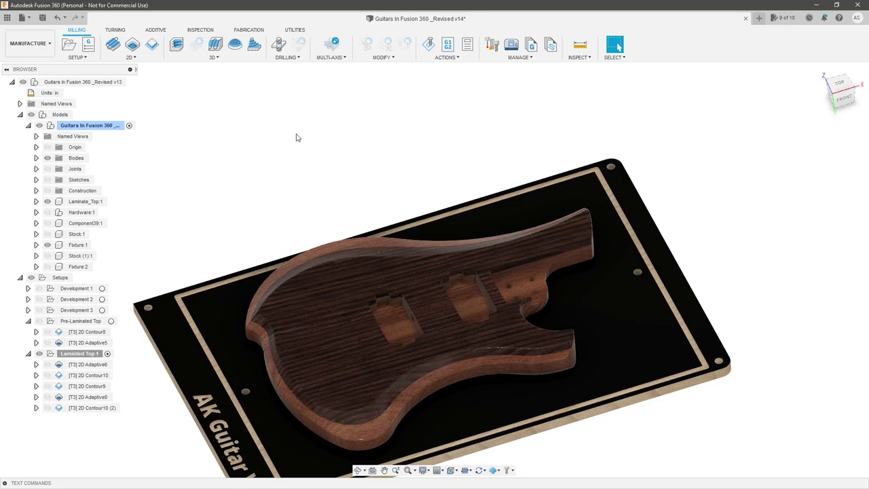
# Start a 3D Adaptive Clearing operation in the Laminted Top 1 setup and disable its Rest Machining.
pyautogui.click(213, 59)
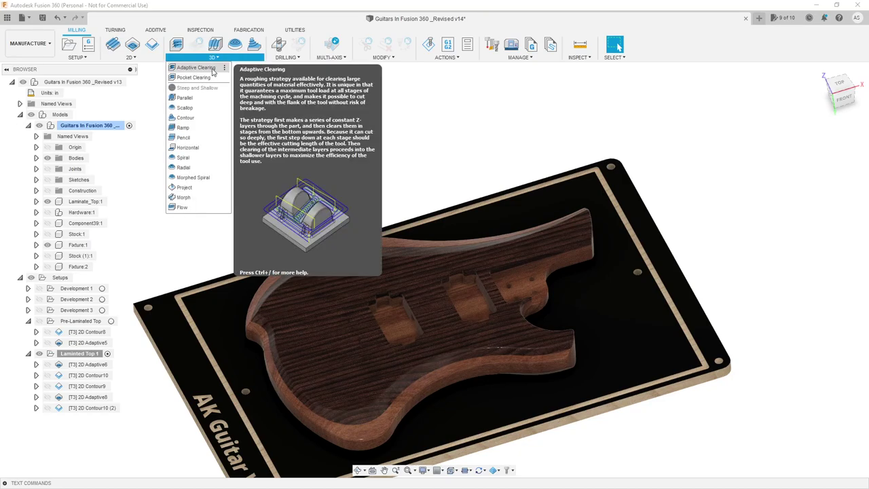
pyautogui.click(213, 68)
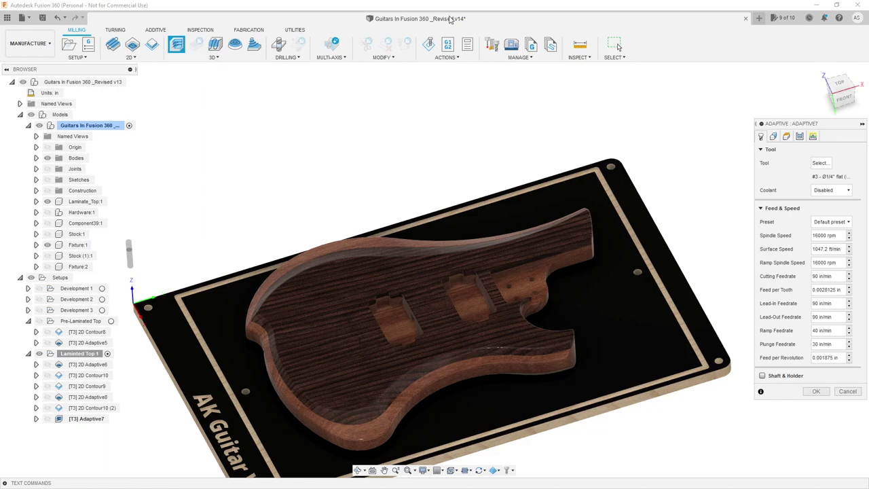
pyautogui.click(773, 136)
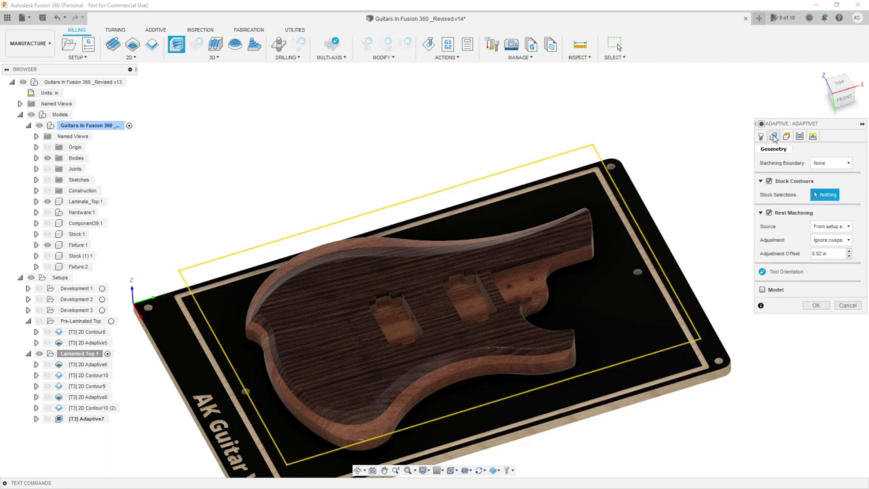
pyautogui.click(768, 213)
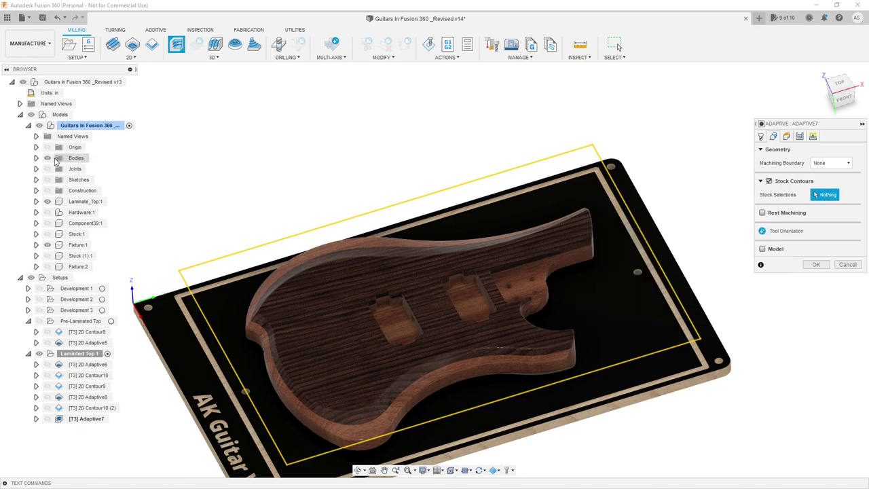
# Pick the guitar body outline sketch as the adaptive's stock contour, showing the sketches only for the selection.
pyautogui.click(47, 179)
pyautogui.click(418, 231)
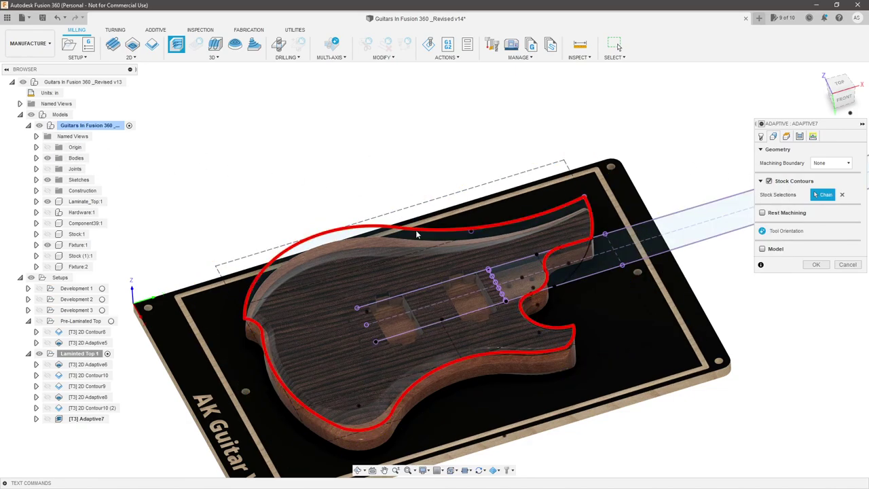
pyautogui.click(47, 179)
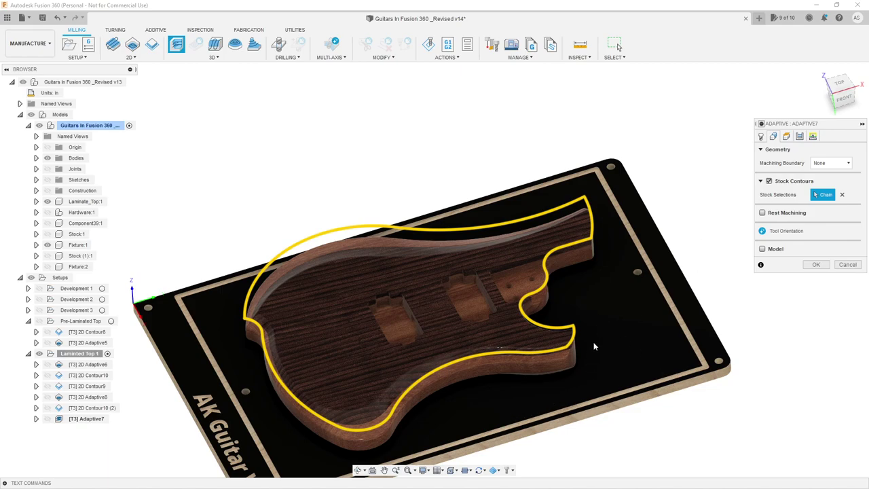
# Reference the adaptive's Bottom Height to Stock top with an offset of -0.75 in.
pyautogui.click(786, 136)
pyautogui.click(807, 300)
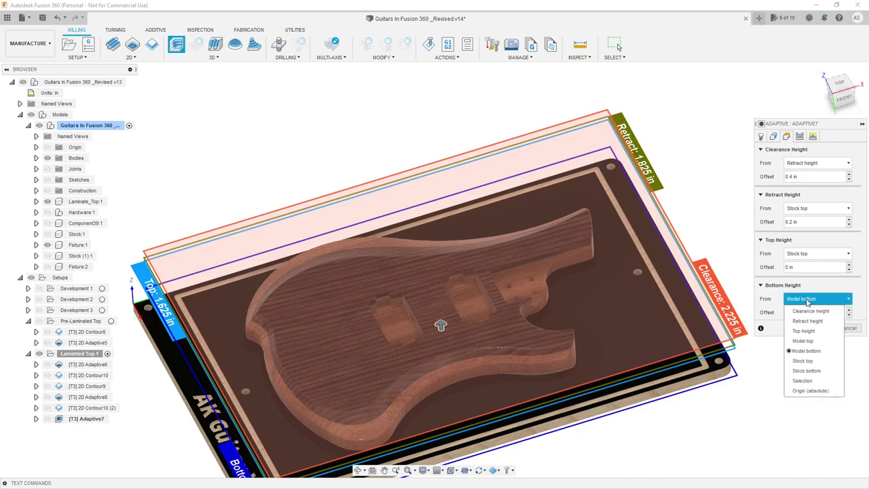
pyautogui.click(813, 364)
pyautogui.doubleClick(814, 314)
pyautogui.write('-.75')
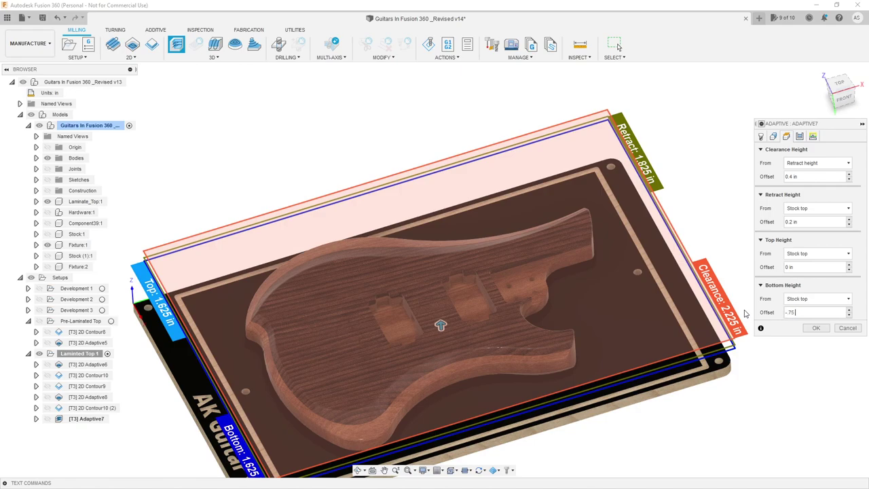
pyautogui.press('Tab')
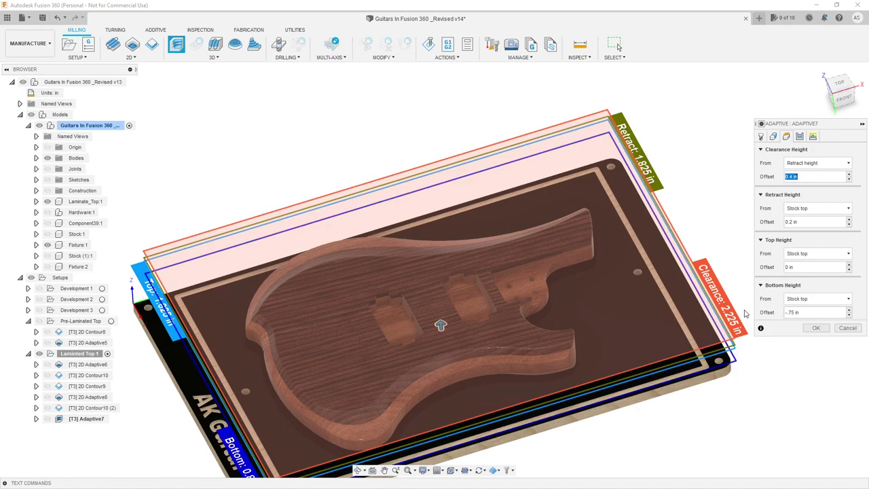
# Disable Machine Cavities and set both the Maximum Roughing Stepdown and the Fine Stepdown to 0.0625 in.
pyautogui.click(800, 138)
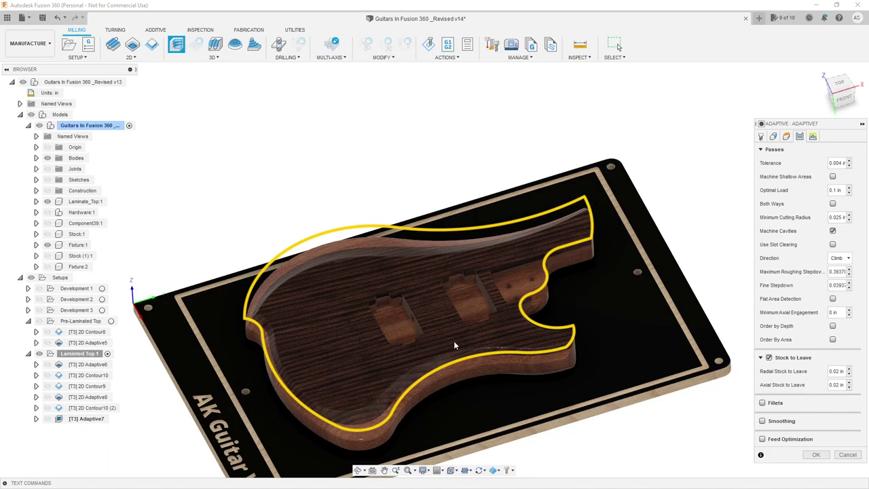
pyautogui.click(832, 231)
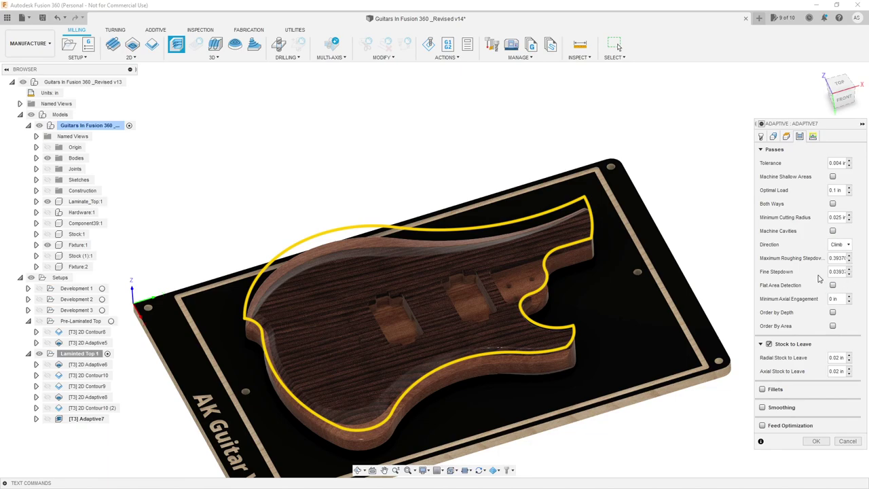
pyautogui.doubleClick(836, 258)
pyautogui.write('0.0625')
pyautogui.press('BackSpace')
pyautogui.press('BackSpace')
pyautogui.write('25')
pyautogui.press('Tab')
pyautogui.write('0.0625')
pyautogui.press('Tab')
# Set the Radial and Axial Stock to Leave to 0.03125 in.
pyautogui.doubleClick(841, 358)
pyautogui.click(838, 357)
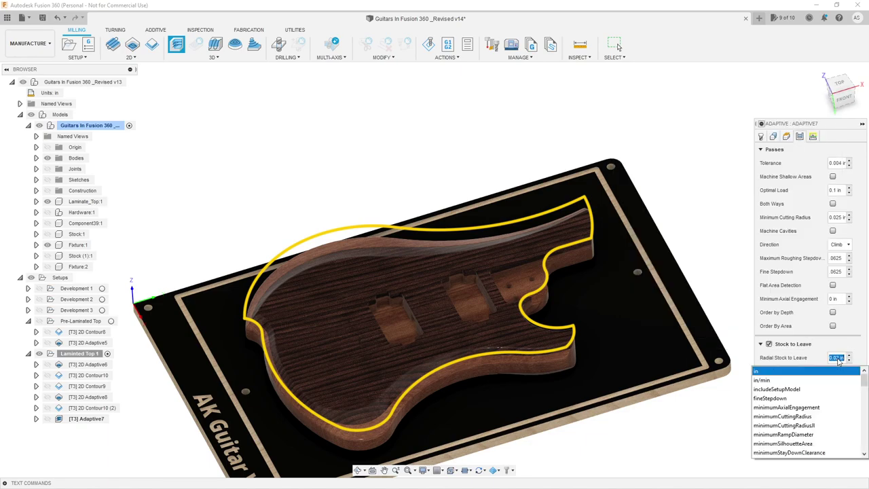
pyautogui.write('.03')
pyautogui.press('Tab')
pyautogui.write('.03125')
pyautogui.press('Tab')
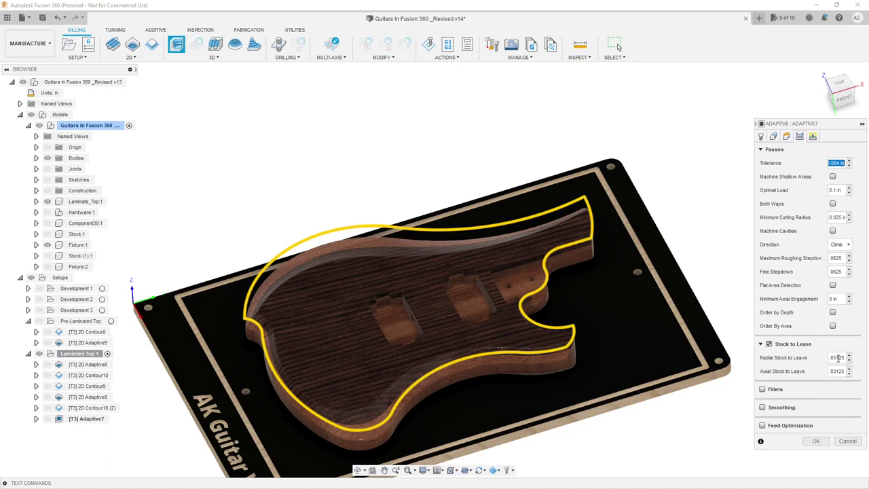
# Enable Both Ways cutting for the adaptive and generate its toolpath.
pyautogui.click(840, 191)
pyautogui.click(833, 205)
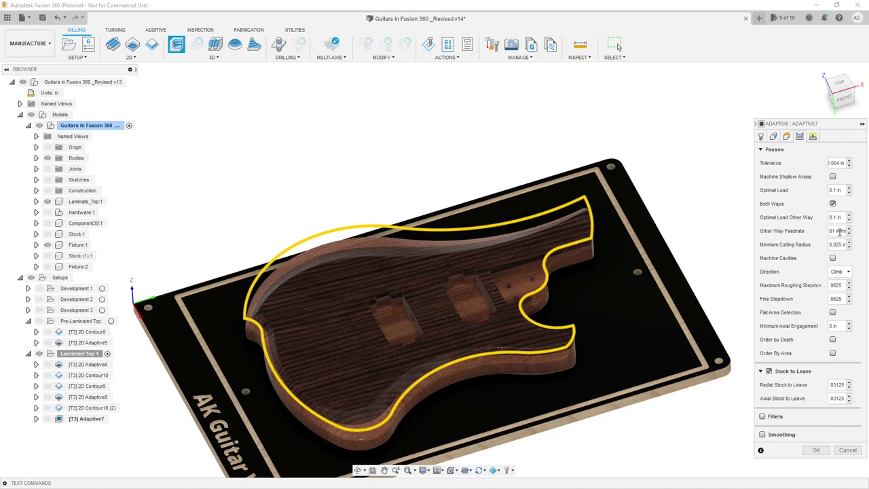
pyautogui.click(817, 450)
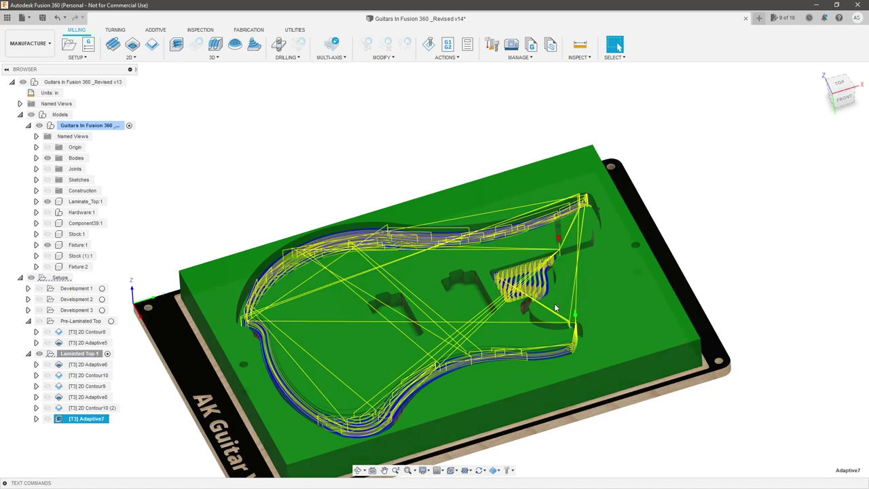
# Edit Adaptive7 to add the neck pocket outline as a second stock contour and regenerate the toolpath.
pyautogui.rightClick(95, 421)
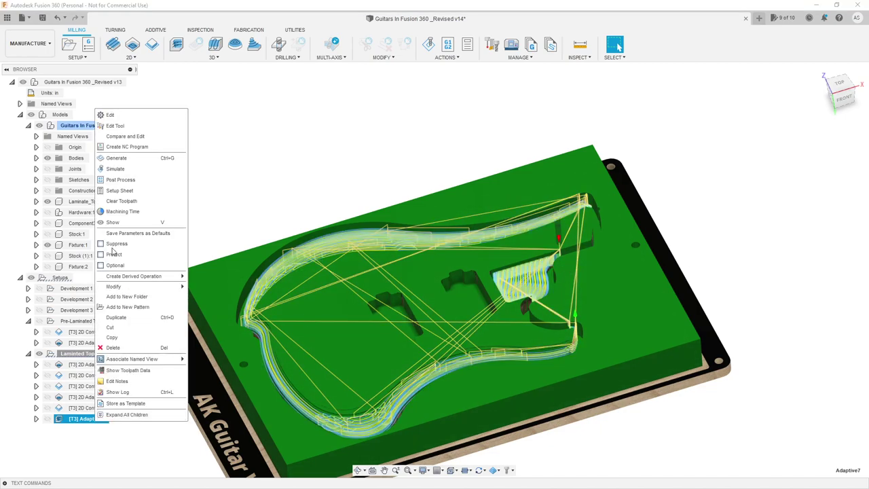
pyautogui.click(112, 125)
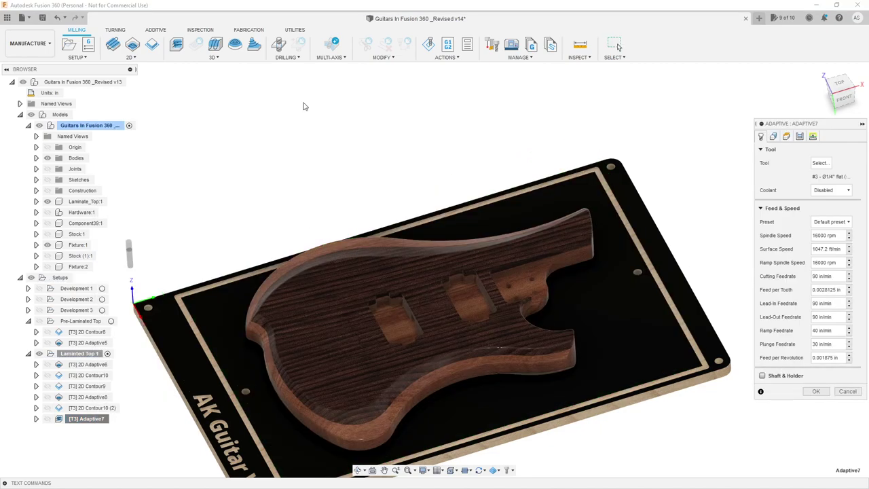
pyautogui.click(773, 136)
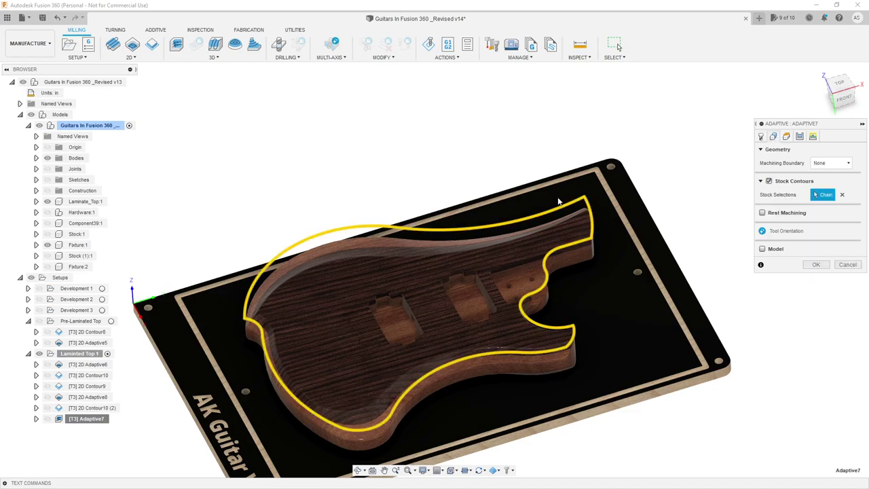
pyautogui.click(525, 273)
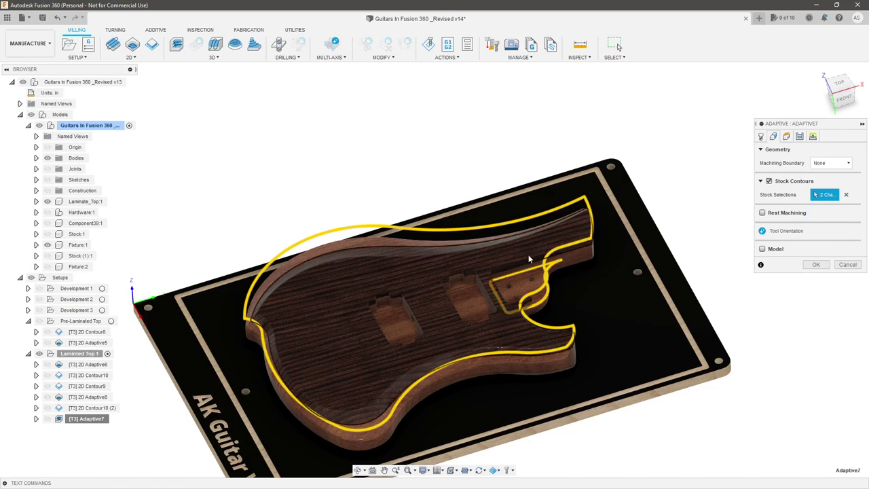
pyautogui.click(816, 265)
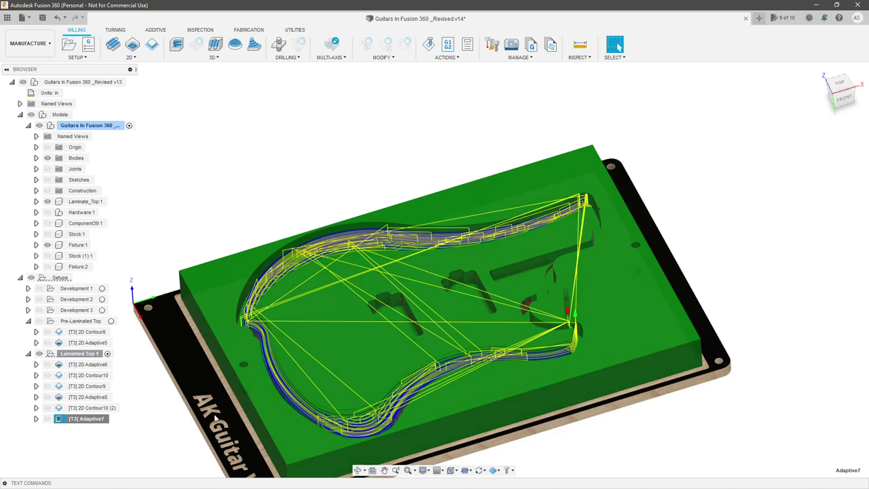
# Simulate the whole Laminted Top 1 setup and inspect the stepped edge left by the adaptive clearing.
pyautogui.click(85, 353)
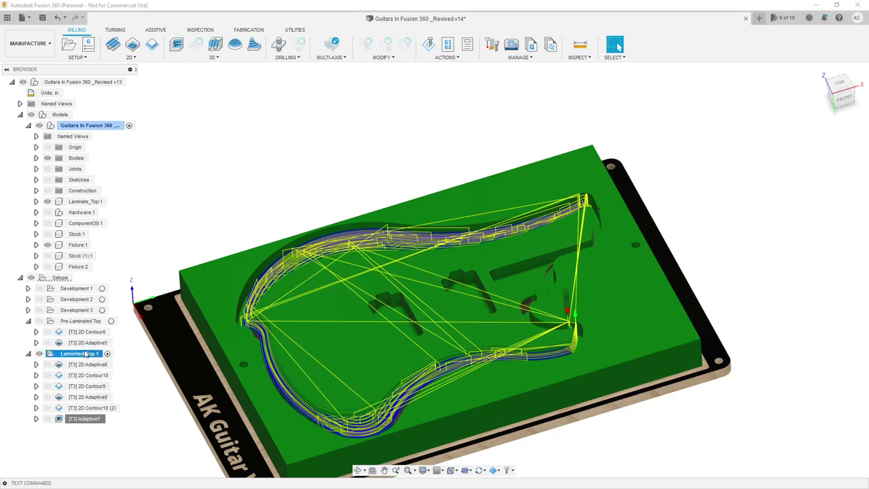
pyautogui.rightClick(85, 353)
pyautogui.click(133, 144)
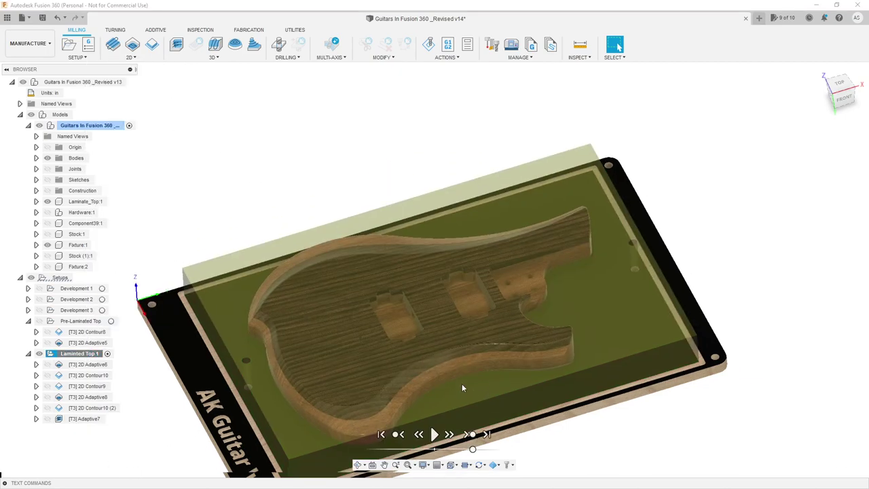
pyautogui.click(435, 435)
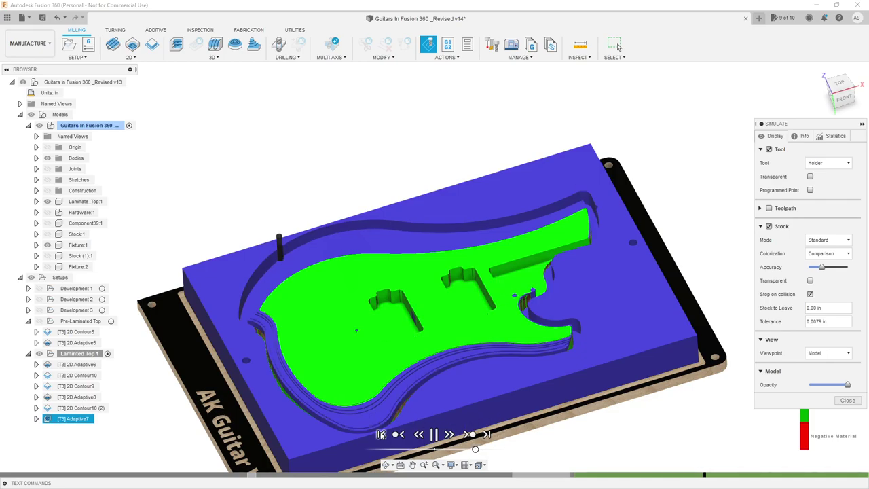
pyautogui.scroll(6, 380, 411)
pyautogui.scroll(-6, 375, 364)
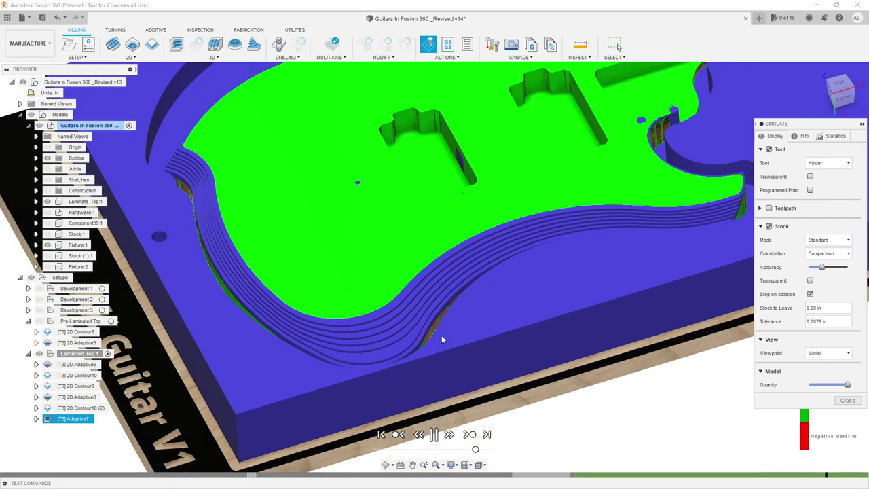
pyautogui.scroll(3, 415, 330)
pyautogui.keyDown('shift'); pyautogui.moveTo(415, 326); pyautogui.dragTo(446, 312, button='middle'); pyautogui.keyUp('shift')
pyautogui.scroll(-3, 447, 312)
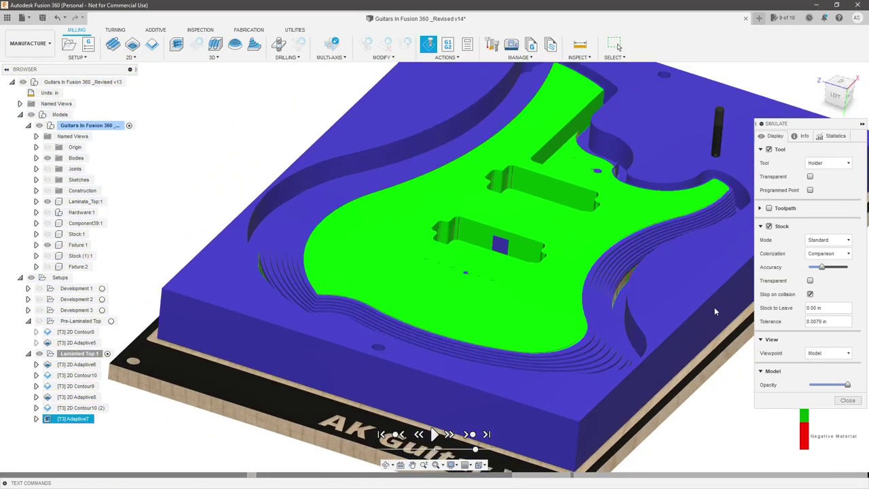
# Make the simulated stock transparent, hide the model bodies and examine the roughed carve and cavities from several angles.
pyautogui.click(809, 280)
pyautogui.scroll(3, 603, 340)
pyautogui.scroll(2, 601, 351)
pyautogui.keyDown('shift'); pyautogui.moveTo(600, 350); pyautogui.dragTo(621, 319, button='middle'); pyautogui.keyUp('shift')
pyautogui.click(47, 158)
pyautogui.scroll(-6, 182, 198)
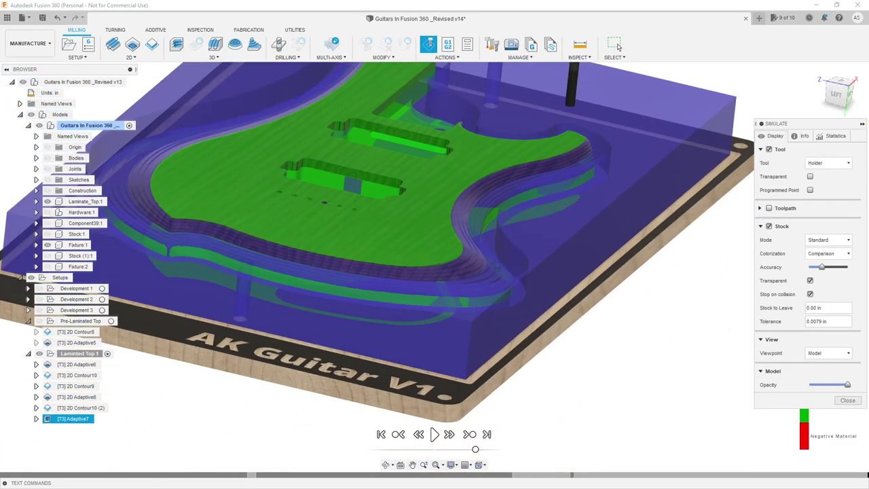
pyautogui.scroll(10, 536, 256)
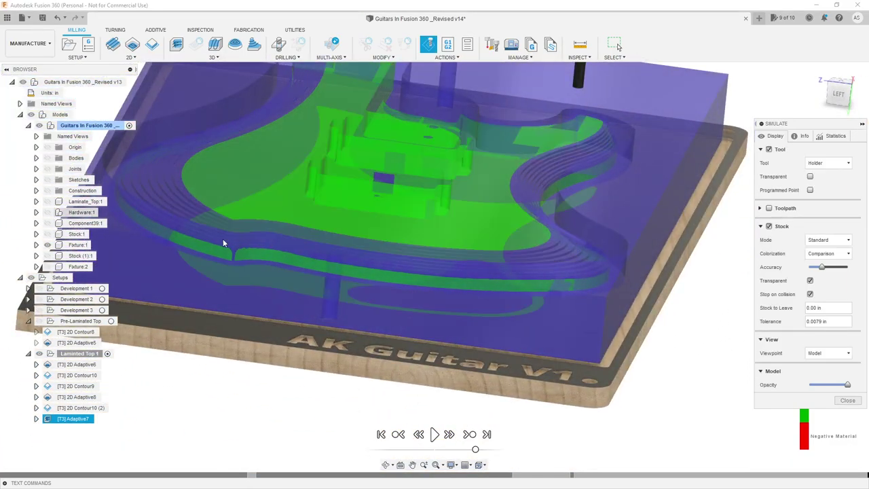
pyautogui.scroll(-8, 542, 346)
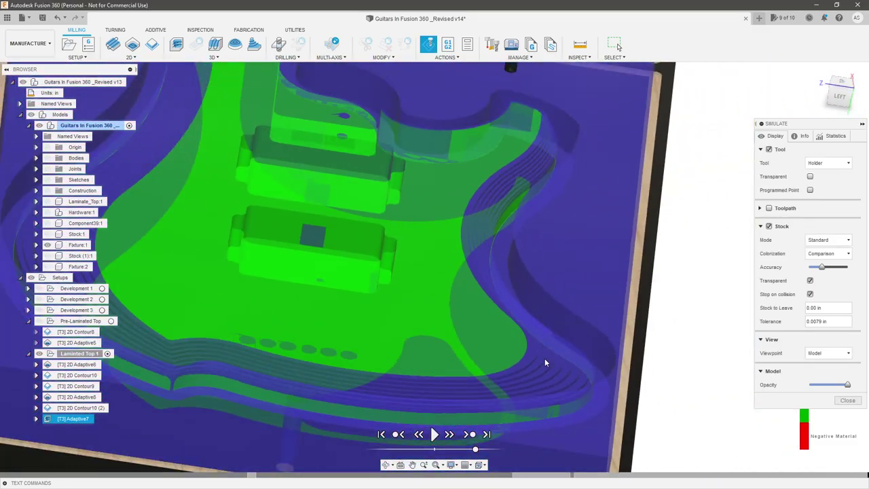
pyautogui.scroll(8, 588, 390)
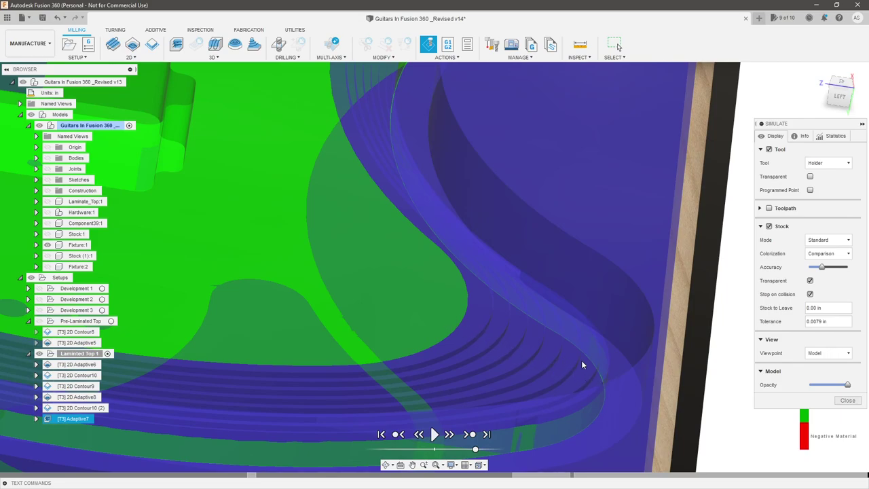
pyautogui.scroll(-10, 483, 338)
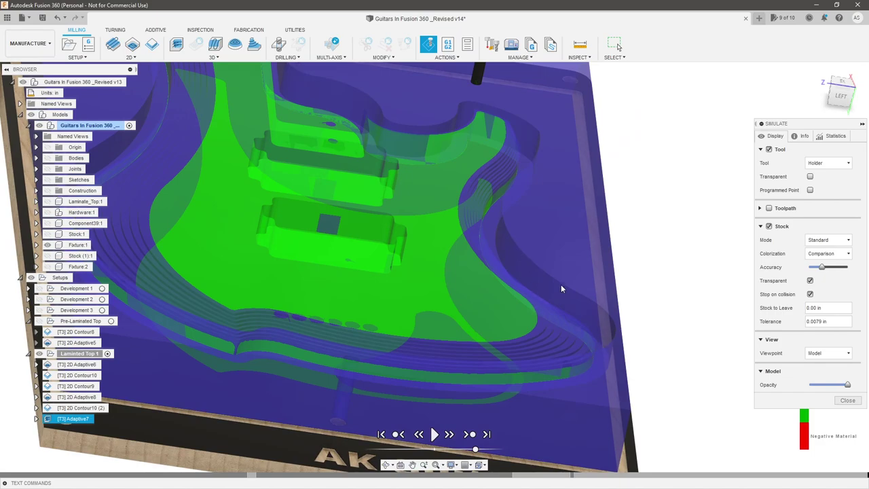
pyautogui.scroll(-3, 540, 326)
pyautogui.moveTo(537, 330)
pyautogui.keyDown('shift'); pyautogui.mouseDown(button='middle')
pyautogui.moveTo(489, 305)
pyautogui.moveTo(546, 328)
pyautogui.mouseUp(button='middle'); pyautogui.keyUp('shift')
pyautogui.scroll(-2, 546, 328)
pyautogui.scroll(10, 413, 338)
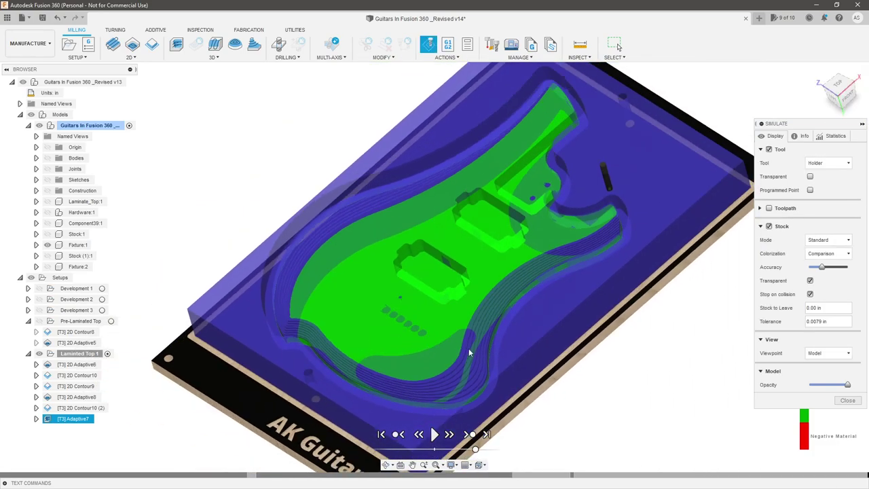
pyautogui.keyDown('shift'); pyautogui.moveTo(468, 348); pyautogui.dragTo(549, 355, button='middle'); pyautogui.keyUp('shift')
pyautogui.scroll(-2, 549, 355)
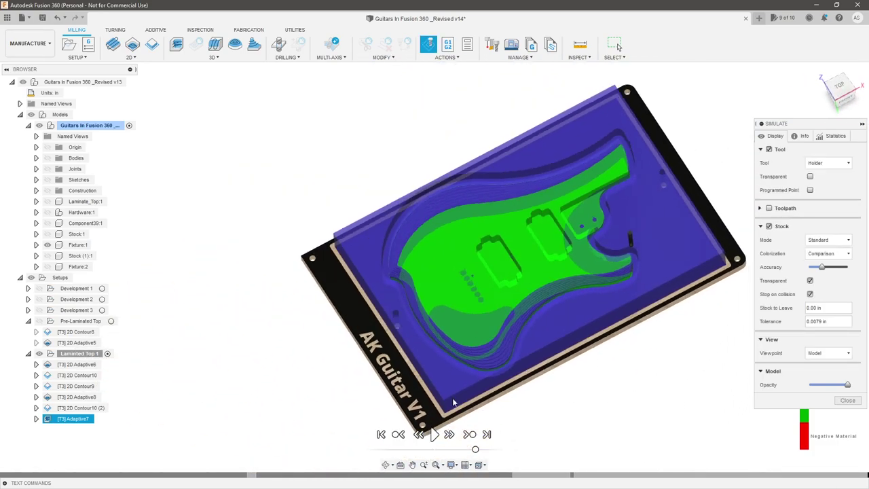
# Make the stock opaque again, check the roughed body from the top and at an angle, and close the simulation.
pyautogui.click(810, 280)
pyautogui.scroll(-2, 452, 361)
pyautogui.click(839, 86)
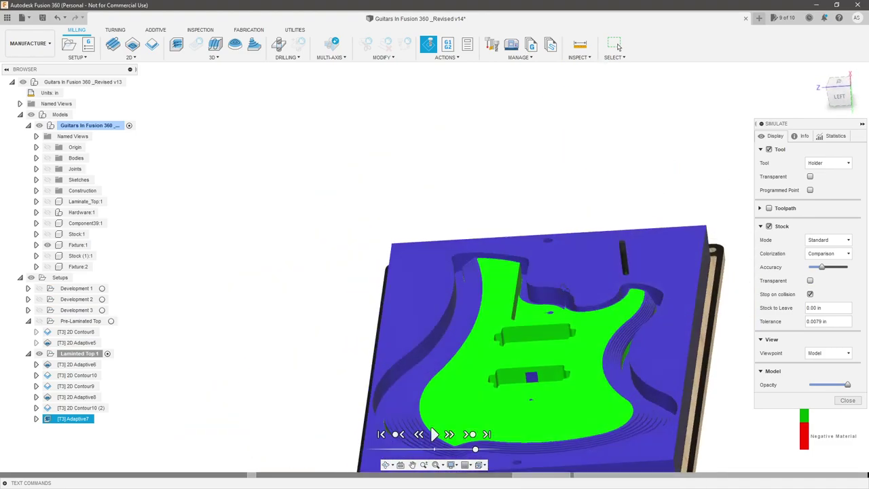
pyautogui.click(840, 88)
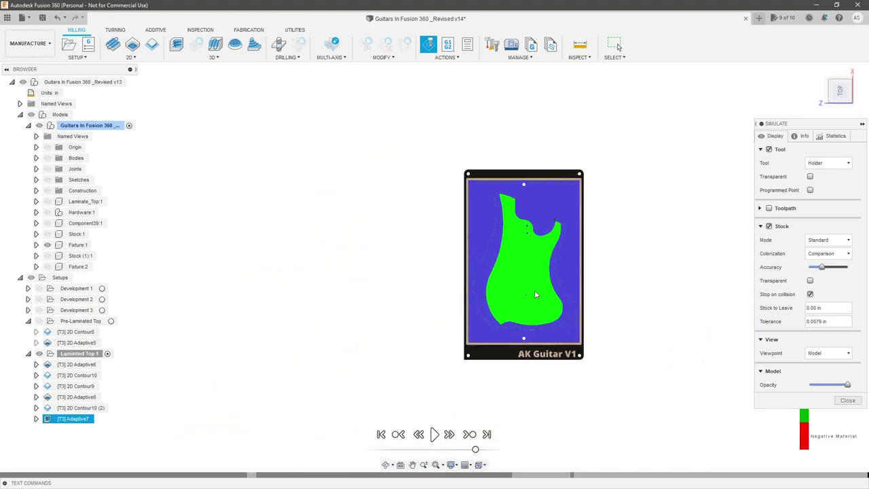
pyautogui.scroll(3, 527, 299)
pyautogui.scroll(3, 444, 290)
pyautogui.keyDown('shift'); pyautogui.moveTo(462, 319); pyautogui.dragTo(468, 258, button='middle'); pyautogui.keyUp('shift')
pyautogui.scroll(-3, 413, 349)
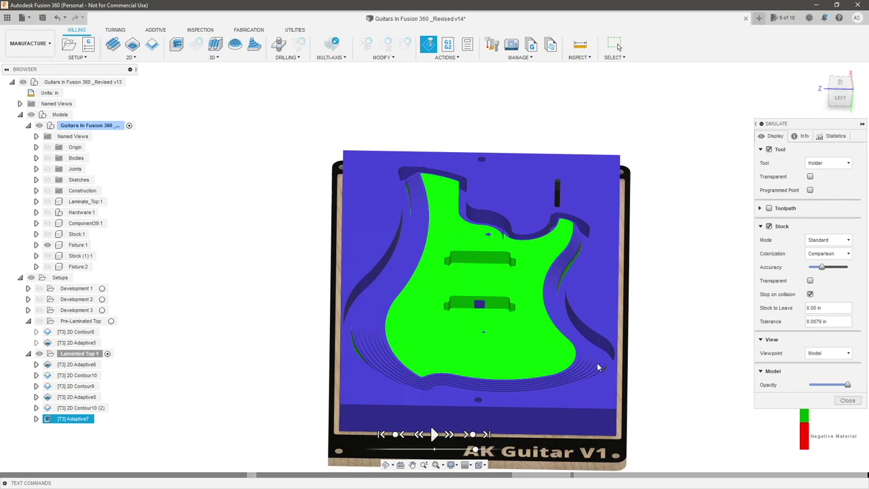
pyautogui.press('Escape')
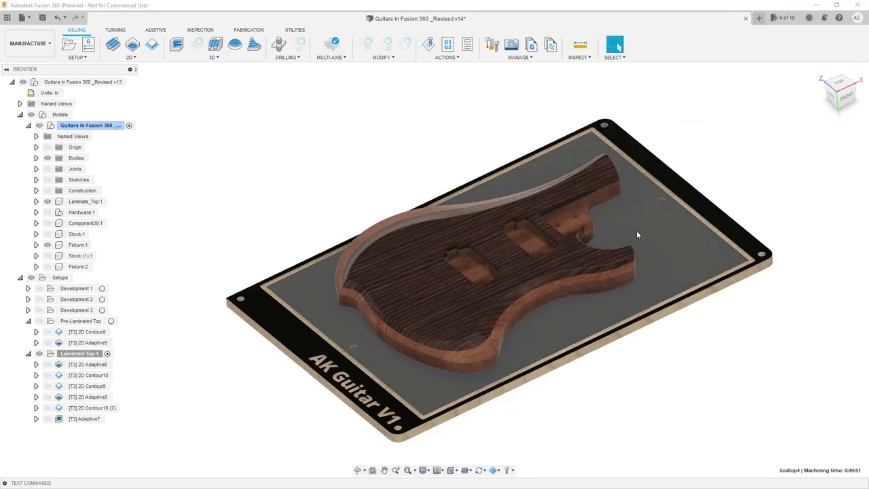
# Create a 3D Scallop toolpath using tool 5, the Guitars 1/4" Ball end mill.
pyautogui.click(231, 58)
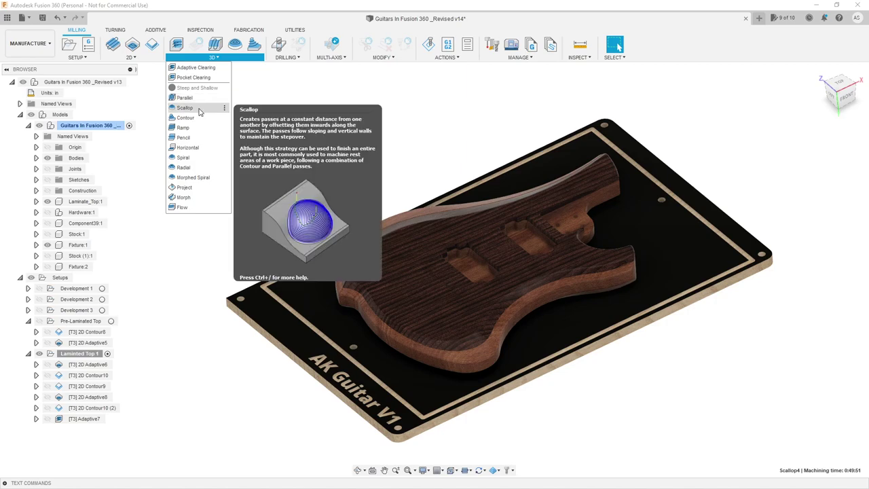
pyautogui.click(185, 107)
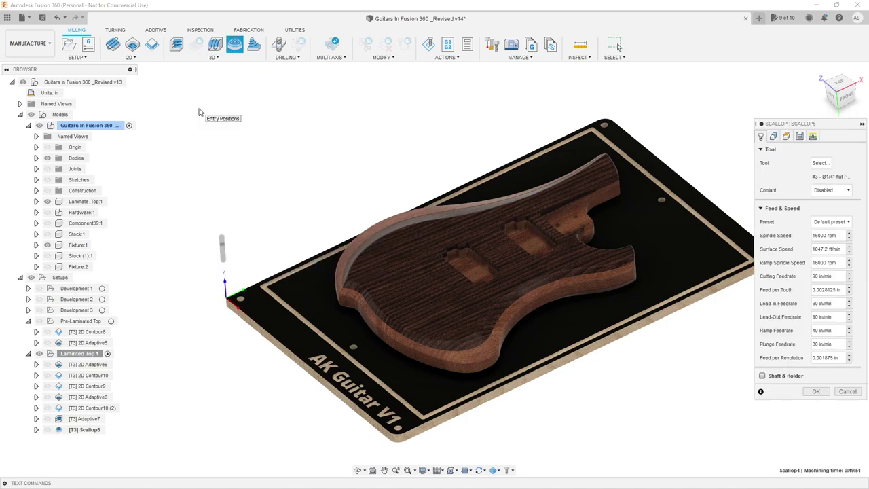
pyautogui.click(819, 164)
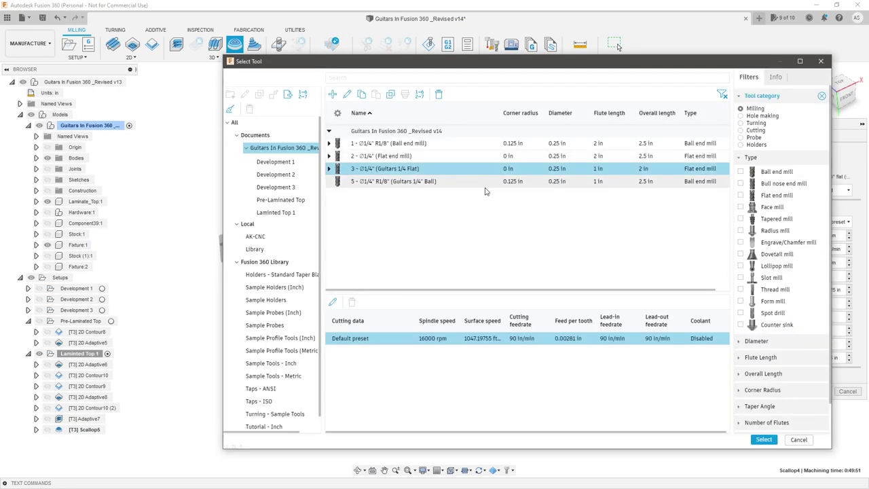
pyautogui.click(484, 185)
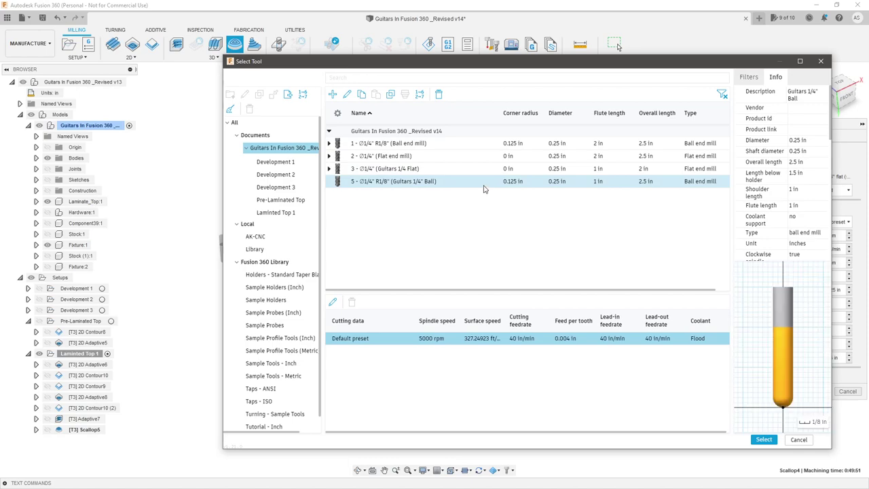
pyautogui.click(763, 439)
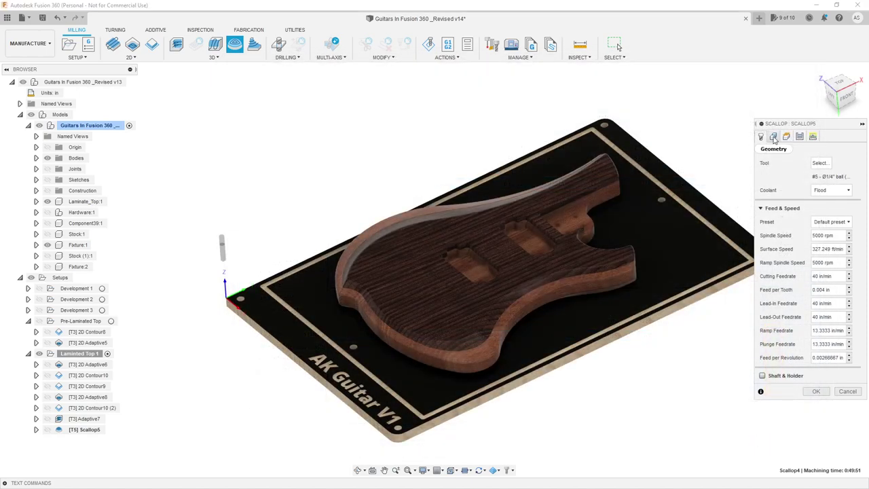
# Keep the scallop's machining boundary as Silhouette, set tool containment to Tool outside boundary and enable Contact Point Boundary.
pyautogui.click(773, 137)
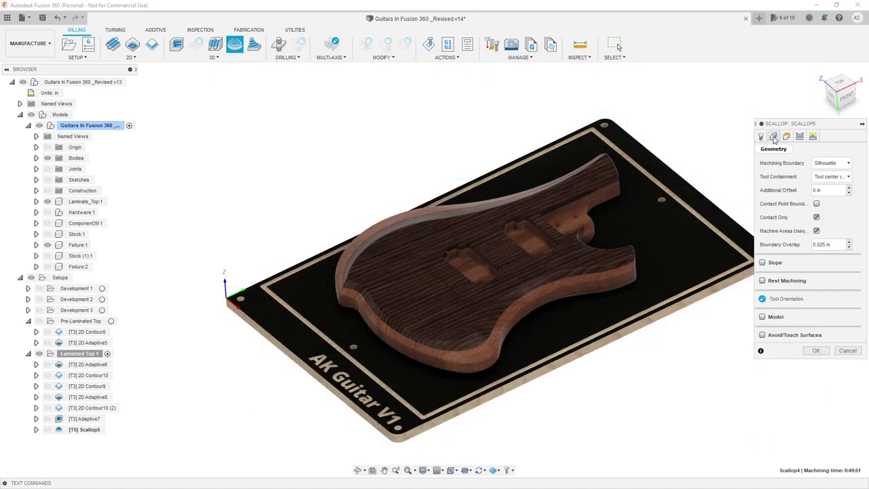
pyautogui.click(825, 163)
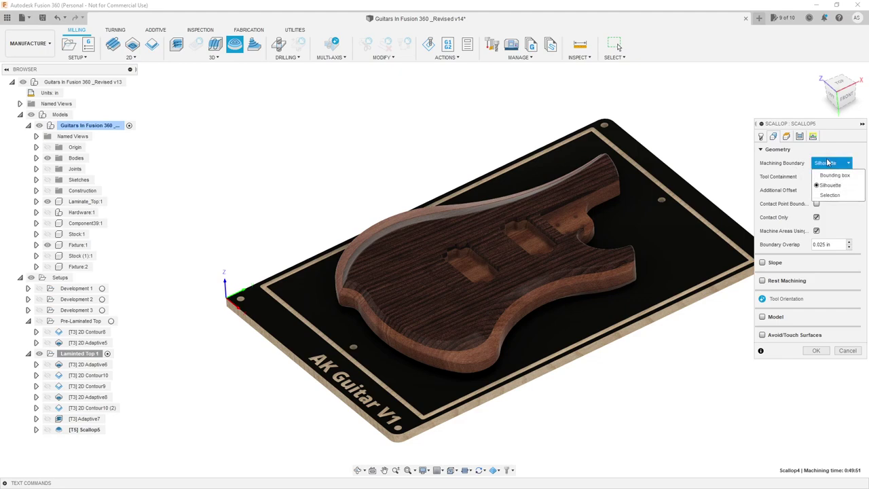
pyautogui.click(832, 163)
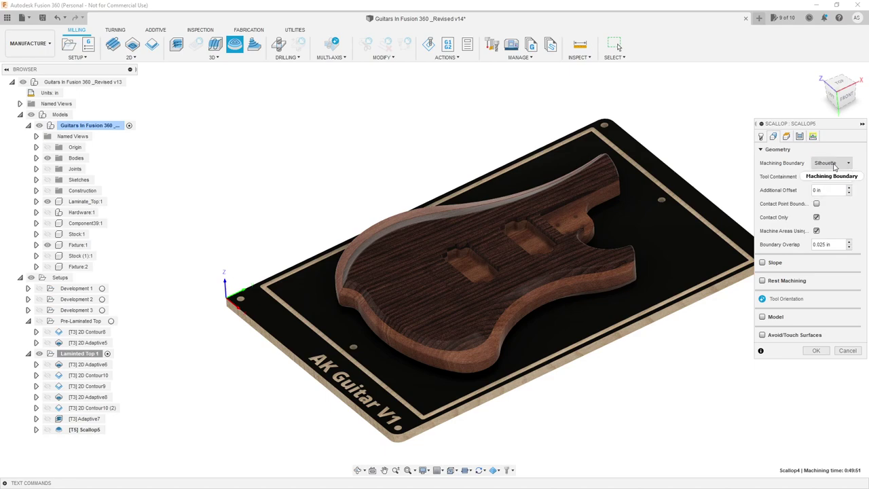
pyautogui.moveTo(834, 167)
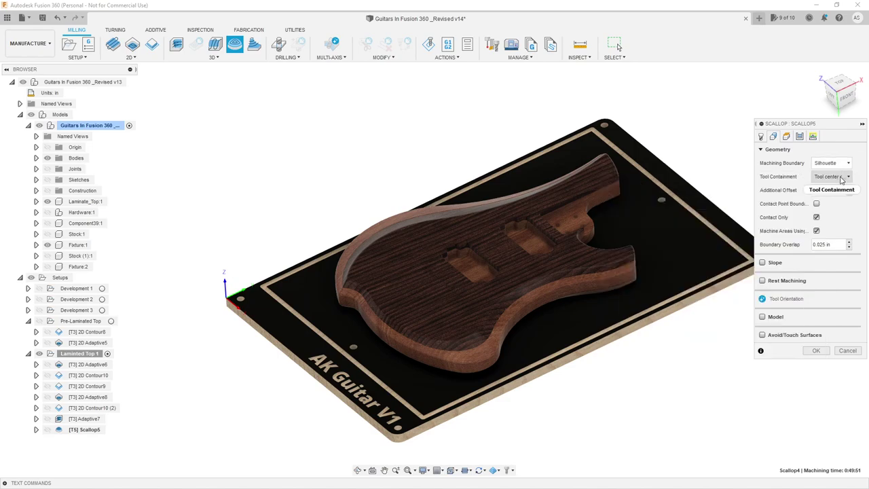
pyautogui.click(840, 177)
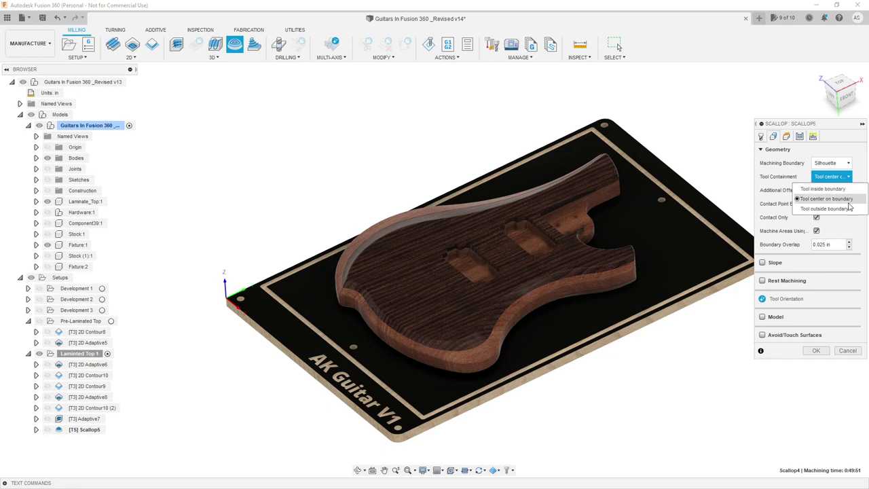
pyautogui.click(841, 209)
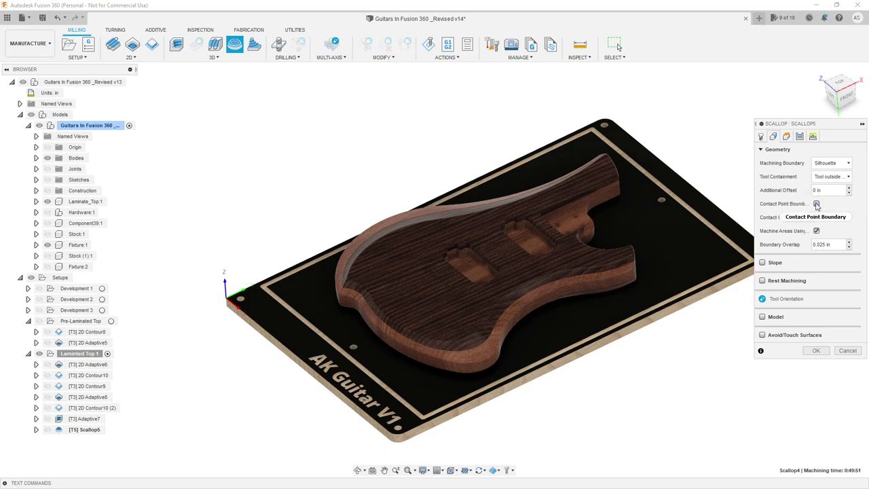
pyautogui.moveTo(816, 206)
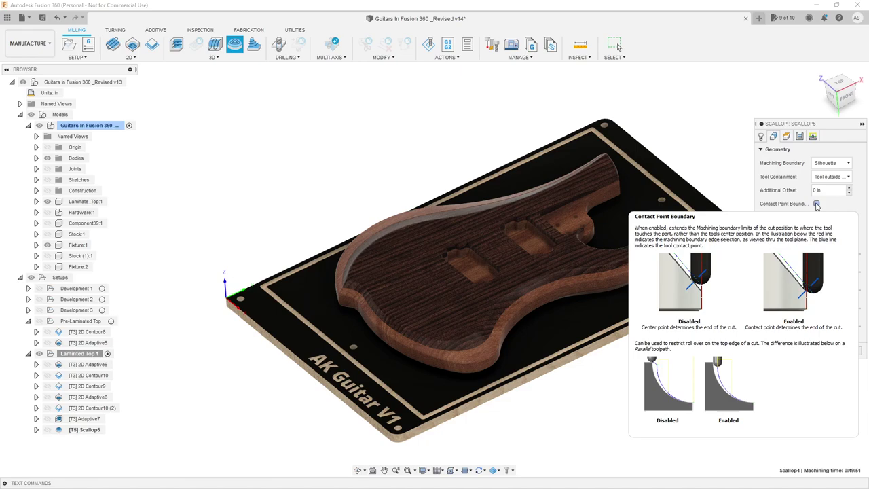
pyautogui.click(816, 204)
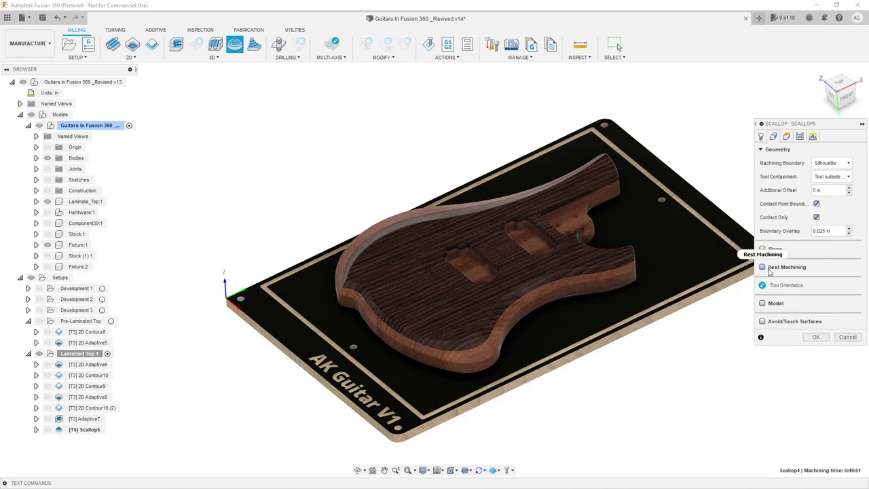
# Enable Avoid/Touch Surfaces for the scallop and pick the body's flat top face and the neck pocket floor as surfaces to avoid.
pyautogui.click(763, 321)
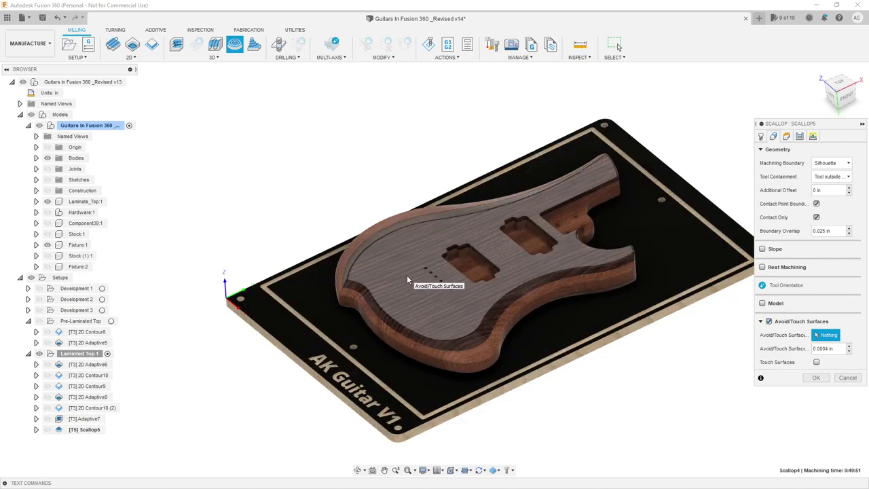
pyautogui.click(407, 279)
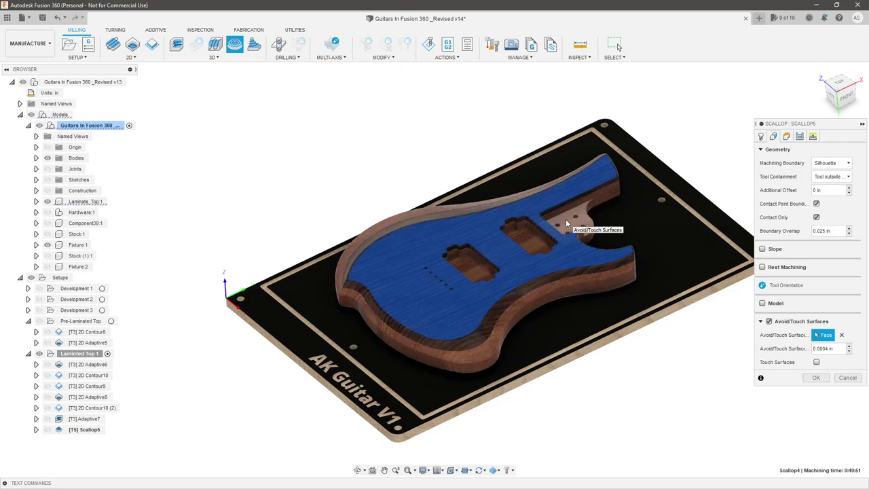
pyautogui.click(565, 219)
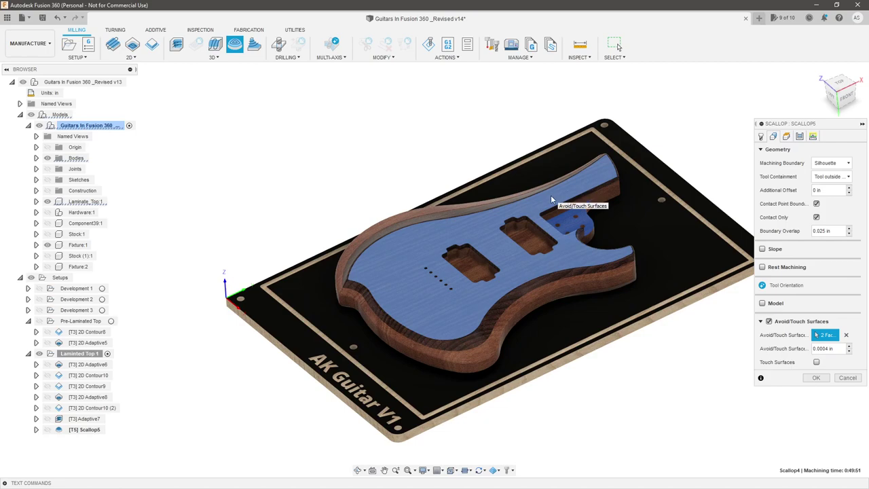
# Set the scallop's bottom height to Stock top with an offset of -.75 in.
pyautogui.click(785, 136)
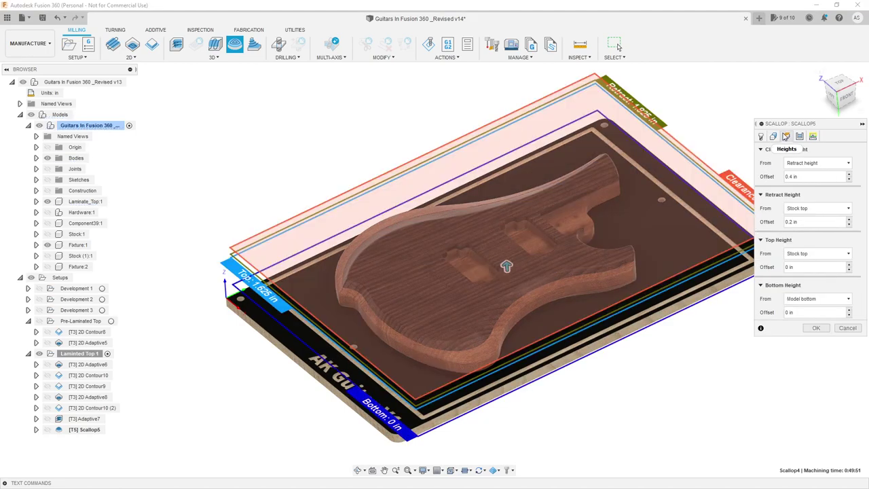
pyautogui.click(816, 299)
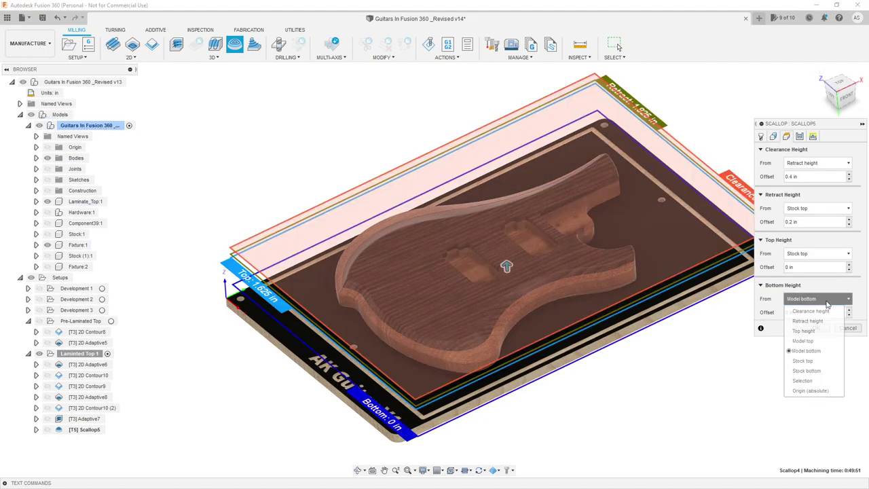
pyautogui.click(808, 360)
pyautogui.click(780, 312)
pyautogui.write('-.75')
pyautogui.press('Tab')
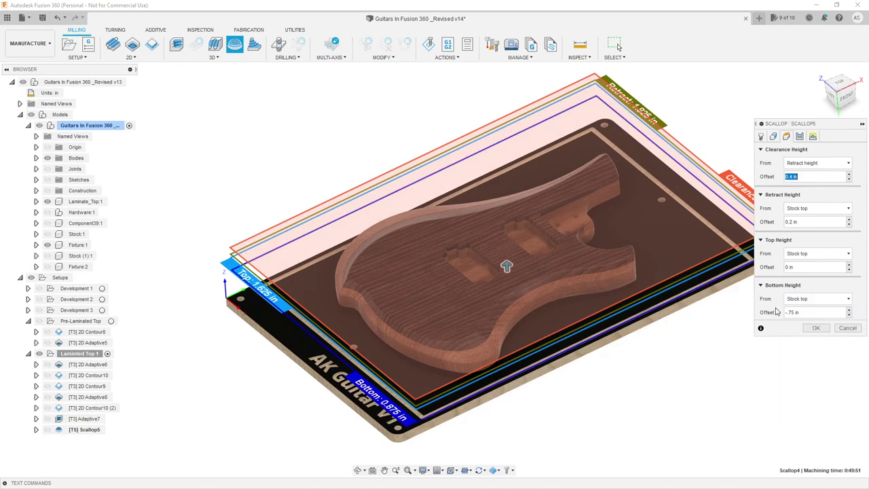
# Set the scallop's stepover to .03125 in and generate the toolpath.
pyautogui.click(798, 136)
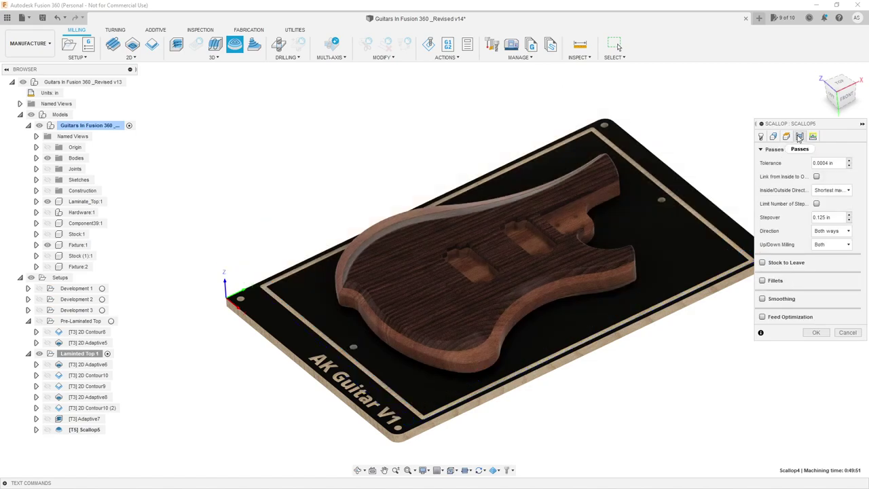
pyautogui.click(826, 218)
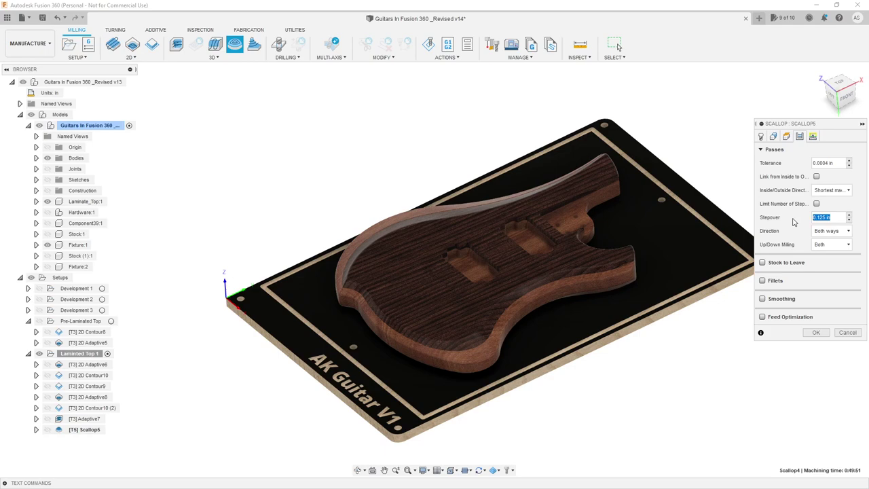
pyautogui.write('.03125')
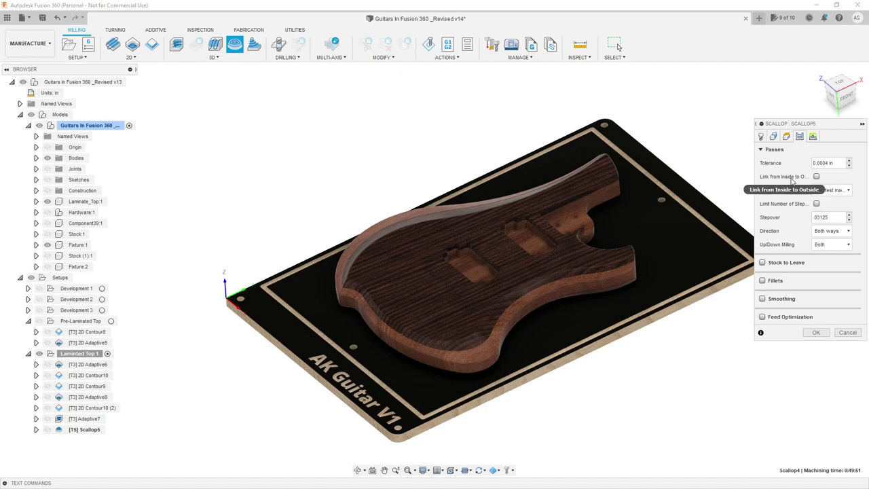
pyautogui.click(815, 333)
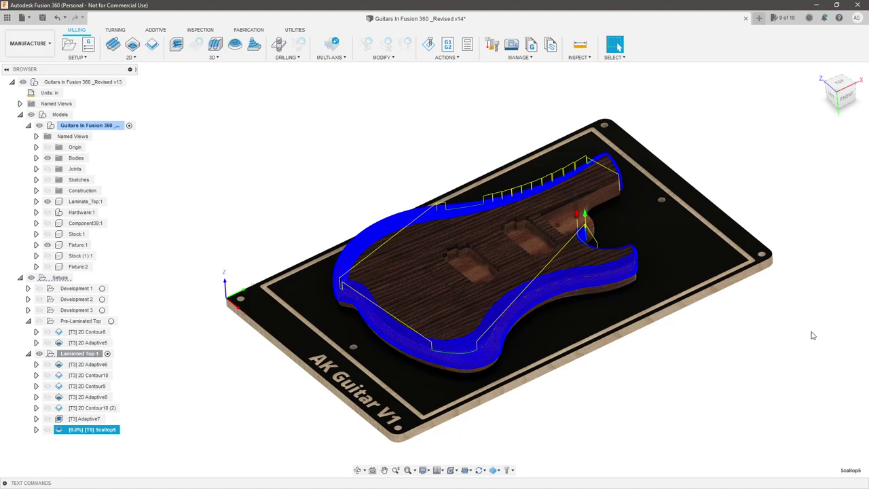
# Examine the scallop passes along the body's carved edge up close and from several angles.
pyautogui.scroll(5, 456, 336)
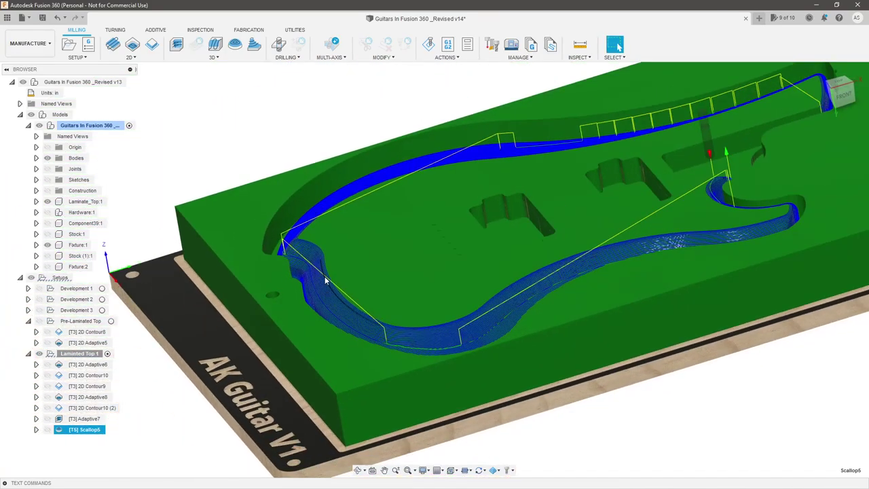
pyautogui.scroll(5, 325, 277)
pyautogui.scroll(-8, 289, 251)
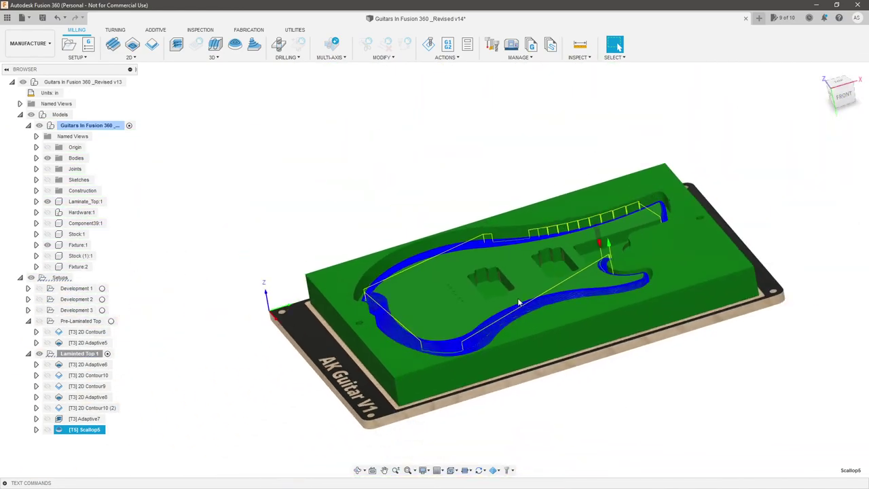
pyautogui.scroll(5, 612, 275)
pyautogui.keyDown('shift'); pyautogui.moveTo(612, 274); pyautogui.dragTo(426, 329, button='middle'); pyautogui.keyUp('shift')
pyautogui.scroll(3, 468, 288)
pyautogui.keyDown('shift'); pyautogui.moveTo(488, 296); pyautogui.dragTo(516, 285, button='middle'); pyautogui.keyUp('shift')
pyautogui.scroll(-3, 550, 312)
pyautogui.scroll(4, 584, 299)
pyautogui.keyDown('shift'); pyautogui.moveTo(542, 321); pyautogui.dragTo(564, 341, button='middle'); pyautogui.keyUp('shift')
pyautogui.scroll(-2, 456, 313)
pyautogui.scroll(-5, 542, 273)
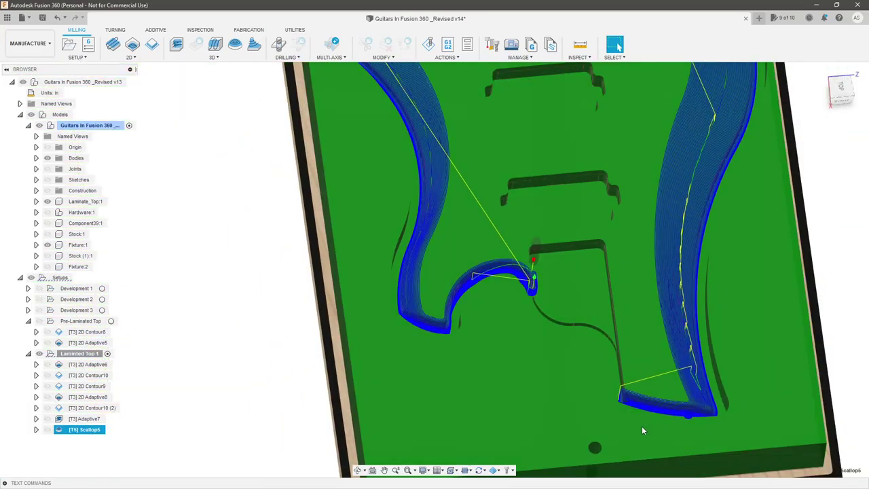
# Check the scallop passes around the neck end, and review the entire toolpath over the stock.
pyautogui.scroll(5, 640, 415)
pyautogui.keyDown('shift'); pyautogui.moveTo(608, 379); pyautogui.dragTo(554, 359, button='middle'); pyautogui.keyUp('shift')
pyautogui.scroll(-4, 554, 359)
pyautogui.scroll(-2, 625, 350)
pyautogui.keyDown('shift'); pyautogui.moveTo(636, 326); pyautogui.dragTo(706, 190, button='middle'); pyautogui.keyUp('shift')
pyautogui.scroll(-6, 705, 182)
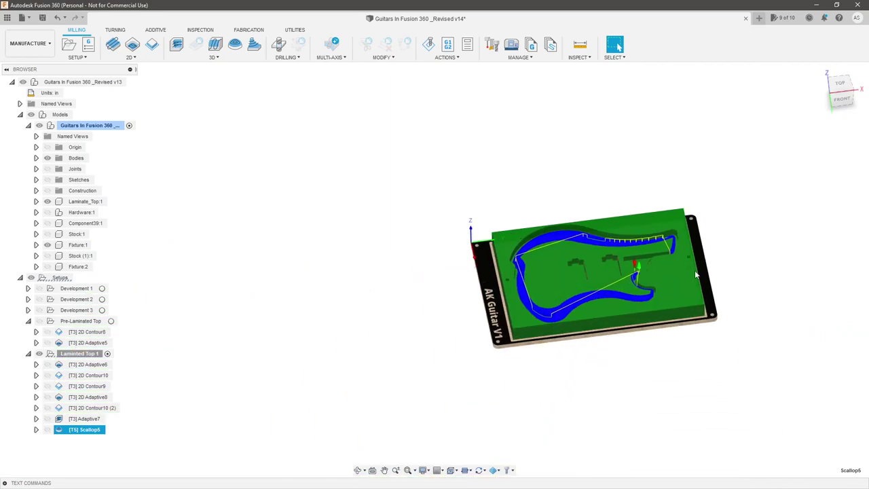
pyautogui.scroll(3, 690, 261)
pyautogui.keyDown('shift'); pyautogui.moveTo(583, 266); pyautogui.dragTo(550, 274, button='middle'); pyautogui.keyUp('shift')
pyautogui.scroll(-3, 550, 275)
pyautogui.scroll(2, 523, 338)
pyautogui.keyDown('shift'); pyautogui.moveTo(523, 338); pyautogui.dragTo(488, 319, button='middle'); pyautogui.keyUp('shift')
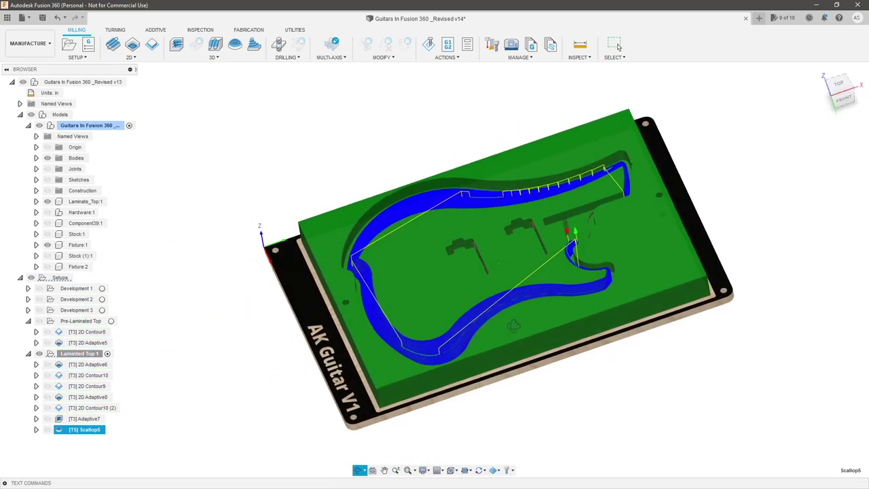
# Simulate the whole Laminted Top 1 setup through the scallop finishing and view the machining statistics during playback.
pyautogui.rightClick(86, 354)
pyautogui.click(141, 141)
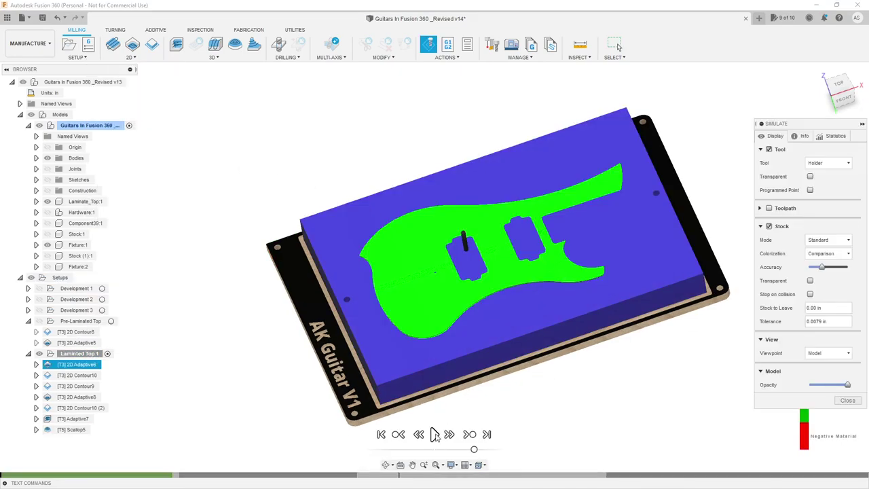
pyautogui.click(434, 433)
pyautogui.click(835, 135)
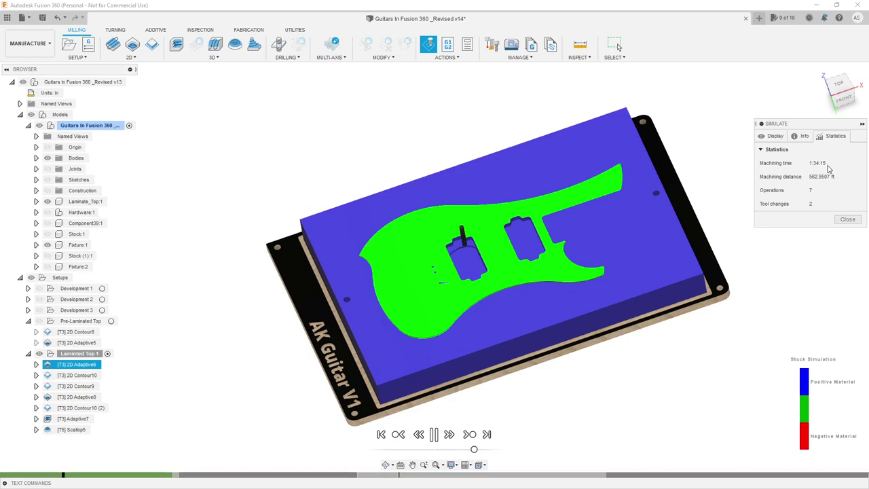
pyautogui.scroll(1, 531, 155)
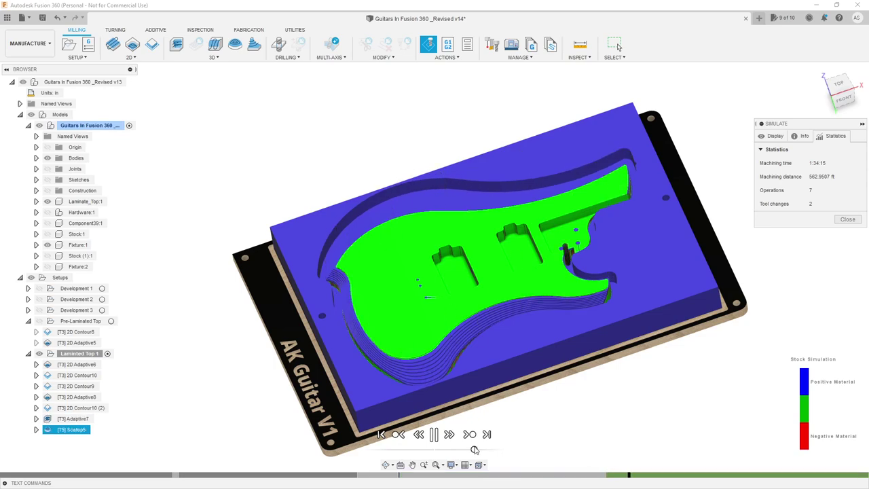
pyautogui.scroll(1, 510, 168)
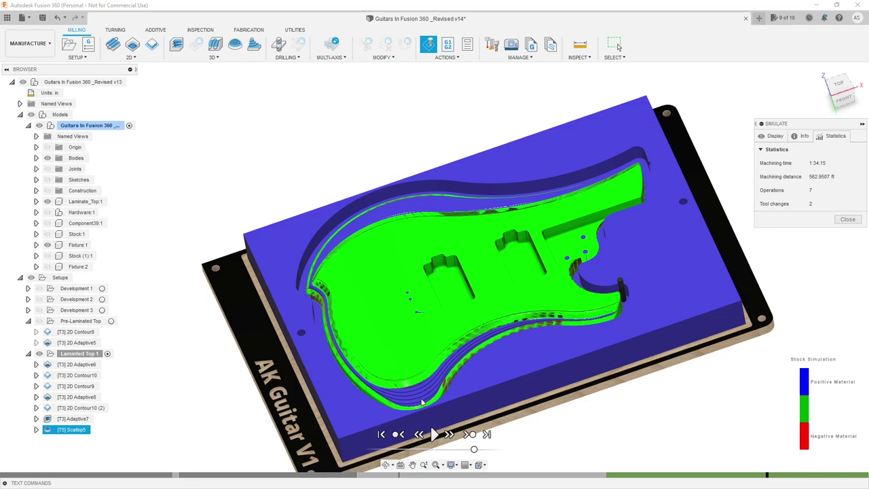
pyautogui.click(435, 435)
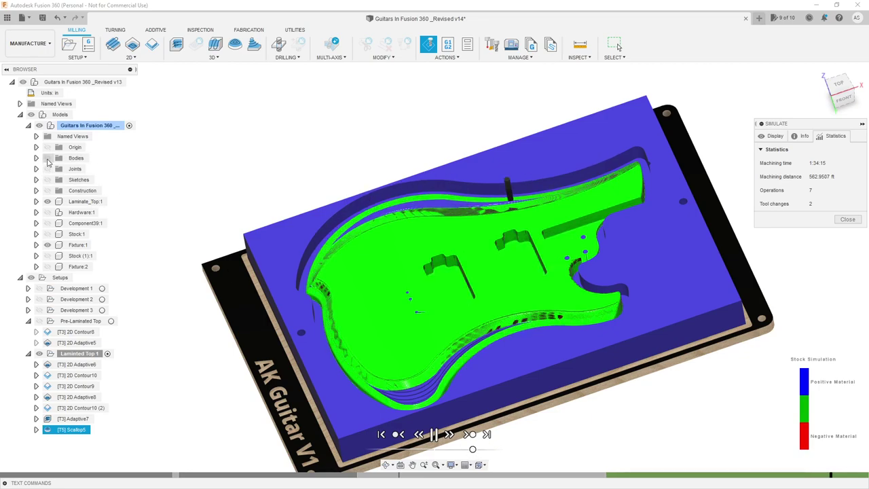
# Hide the model bodies and the Laminate_Top component, and inspect the simulated finished carve from the top and at an angle.
pyautogui.click(47, 201)
pyautogui.keyDown('shift'); pyautogui.moveTo(285, 251); pyautogui.dragTo(347, 261, button='middle'); pyautogui.keyUp('shift')
pyautogui.scroll(-3, 348, 258)
pyautogui.scroll(2, 432, 178)
pyautogui.keyDown('shift'); pyautogui.moveTo(432, 182); pyautogui.dragTo(435, 212, button='middle'); pyautogui.keyUp('shift')
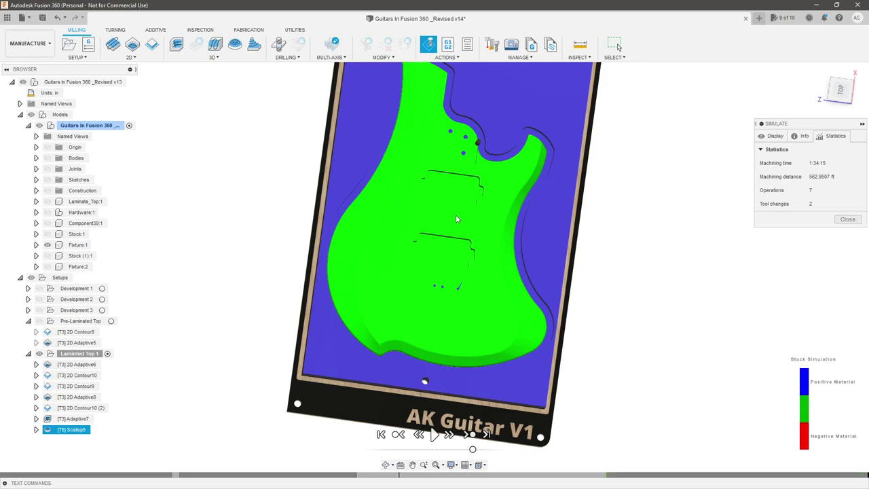
pyautogui.keyDown('shift'); pyautogui.moveTo(455, 219); pyautogui.dragTo(462, 242, button='middle'); pyautogui.keyUp('shift')
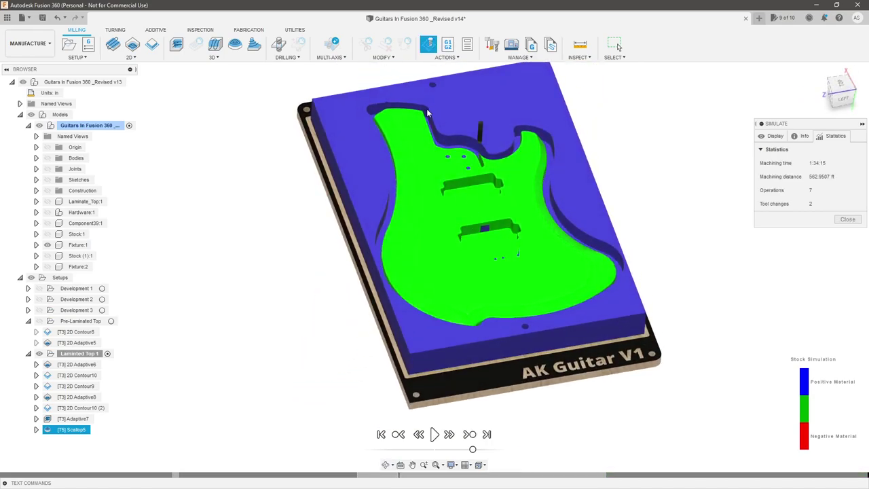
# Examine the simulated carve up close and from the opposite end, and close the simulation.
pyautogui.moveTo(428, 106); pyautogui.dragTo(449, 156, button='middle')
pyautogui.scroll(3, 450, 155)
pyautogui.keyDown('shift'); pyautogui.moveTo(473, 187); pyautogui.dragTo(520, 265, button='middle'); pyautogui.keyUp('shift')
pyautogui.scroll(6, 509, 241)
pyautogui.keyDown('shift'); pyautogui.moveTo(477, 345); pyautogui.dragTo(445, 309, button='middle'); pyautogui.keyUp('shift')
pyautogui.keyDown('shift'); pyautogui.moveTo(369, 251); pyautogui.dragTo(516, 252, button='middle'); pyautogui.keyUp('shift')
pyautogui.scroll(-5, 444, 243)
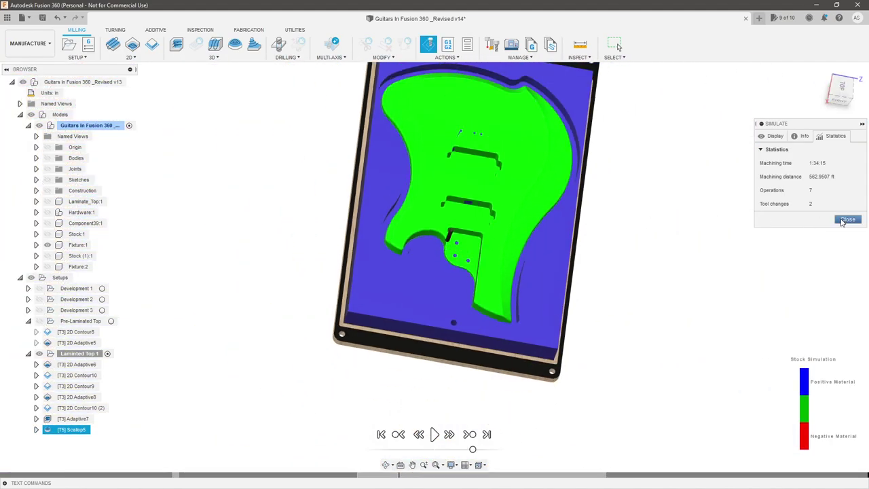
pyautogui.click(847, 219)
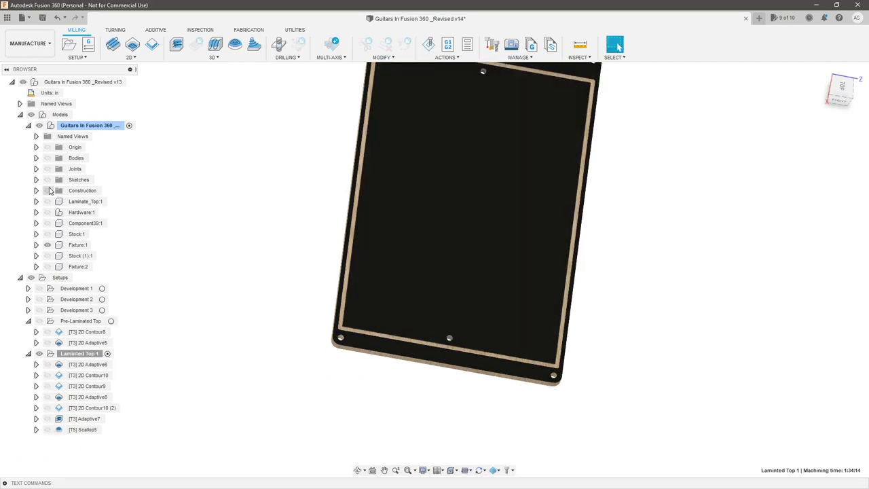
# Show the Laminate_Top component and the model bodies again, and view the guitar body on its fixture.
pyautogui.click(48, 201)
pyautogui.click(48, 157)
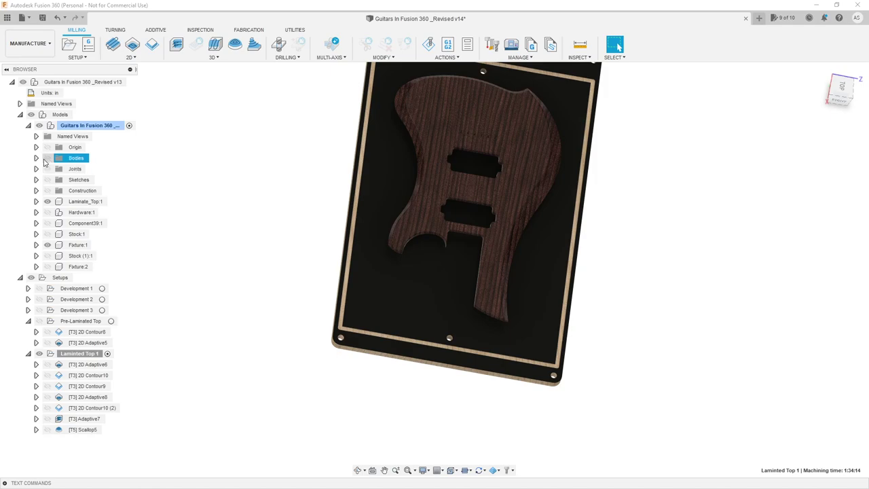
pyautogui.keyDown('shift'); pyautogui.moveTo(242, 305); pyautogui.dragTo(320, 267, button='middle'); pyautogui.keyUp('shift')
pyautogui.scroll(-3, 321, 267)
pyautogui.scroll(3, 417, 221)
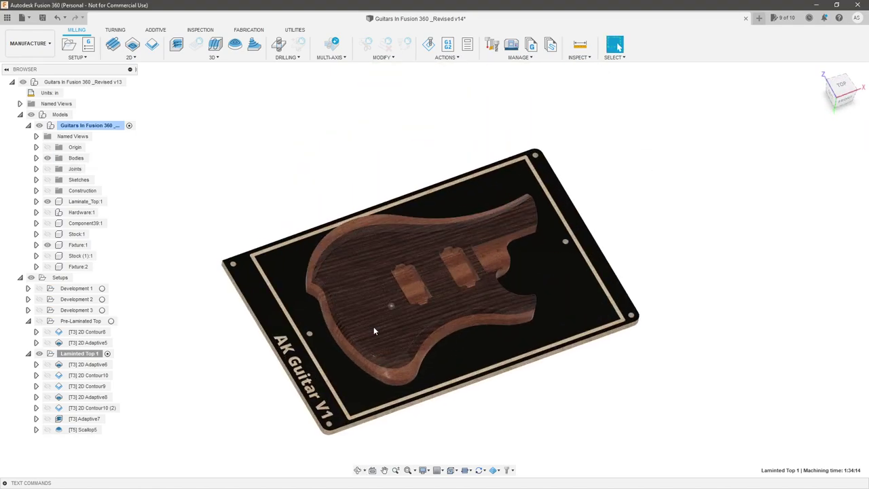
# Show all seven Laminted Top 1 toolpaths from 2D Adaptive6 to Scallop5 and view them together over the body.
pyautogui.click(48, 364)
pyautogui.click(48, 374)
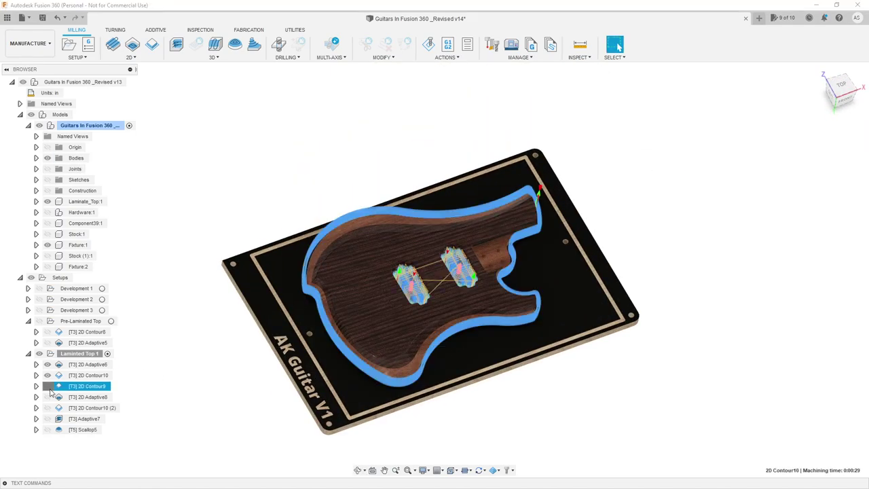
pyautogui.click(48, 386)
pyautogui.click(47, 396)
pyautogui.click(48, 407)
pyautogui.click(48, 418)
pyautogui.click(47, 429)
pyautogui.scroll(3, 227, 342)
pyautogui.keyDown('shift'); pyautogui.moveTo(374, 310); pyautogui.dragTo(350, 304, button='middle'); pyautogui.keyUp('shift')
pyautogui.scroll(-2, 350, 304)
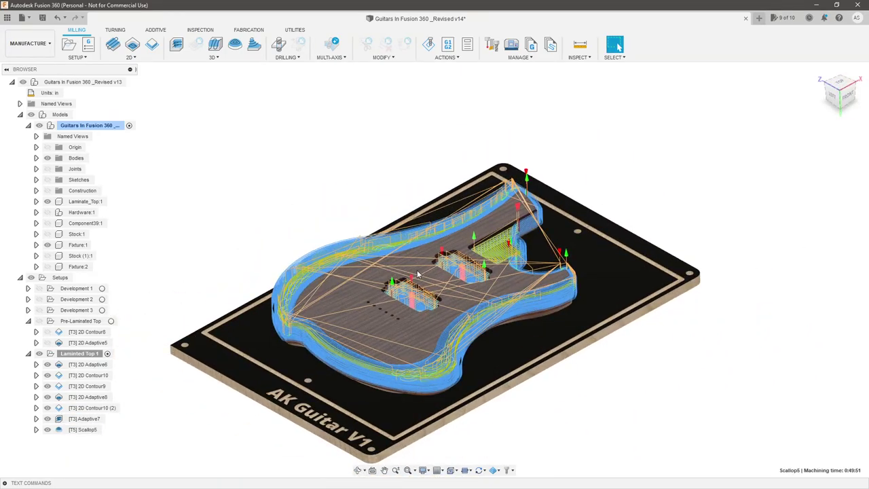
# Edit the Scallop5 operation and set its stepover to .0625 in.
pyautogui.rightClick(78, 430)
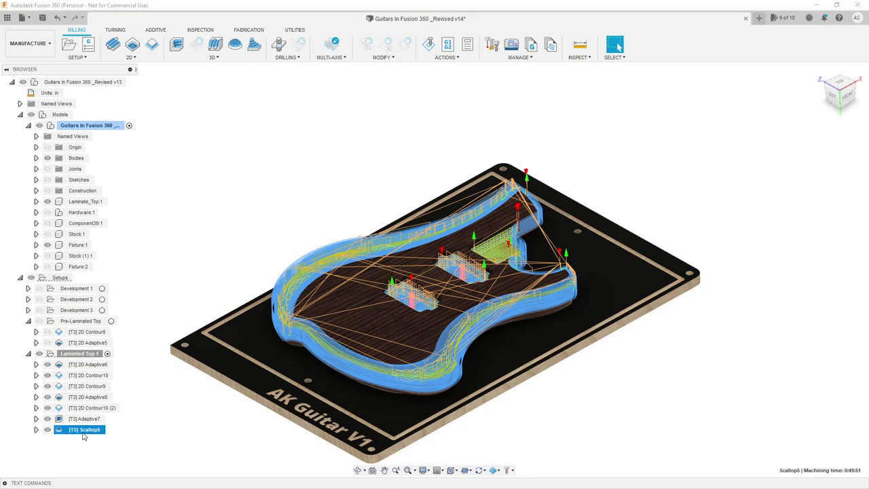
pyautogui.click(118, 127)
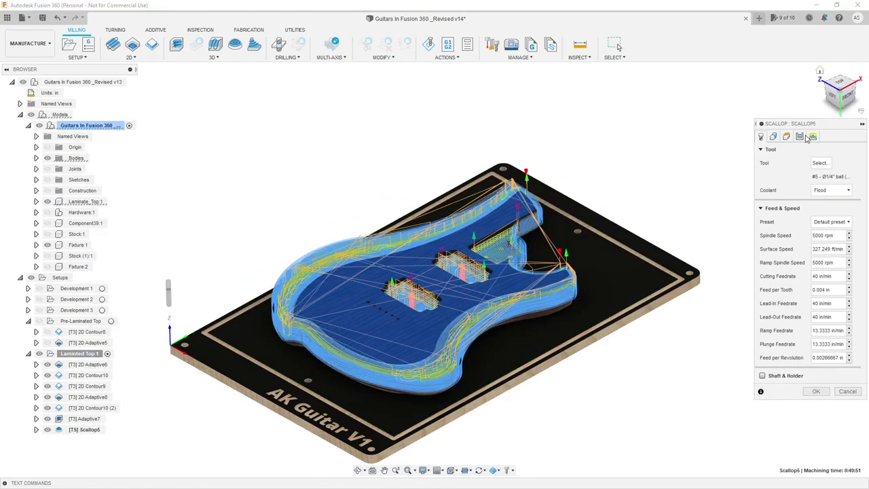
pyautogui.click(839, 216)
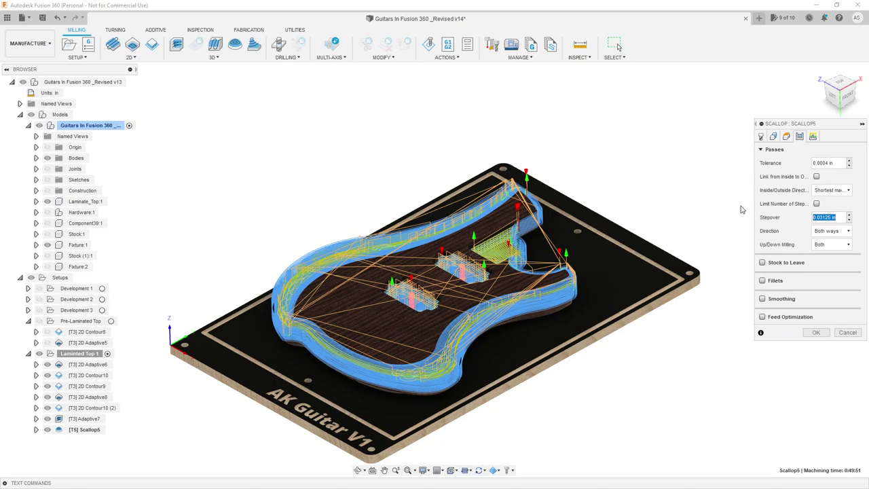
pyautogui.write('.05')
pyautogui.press('Tab')
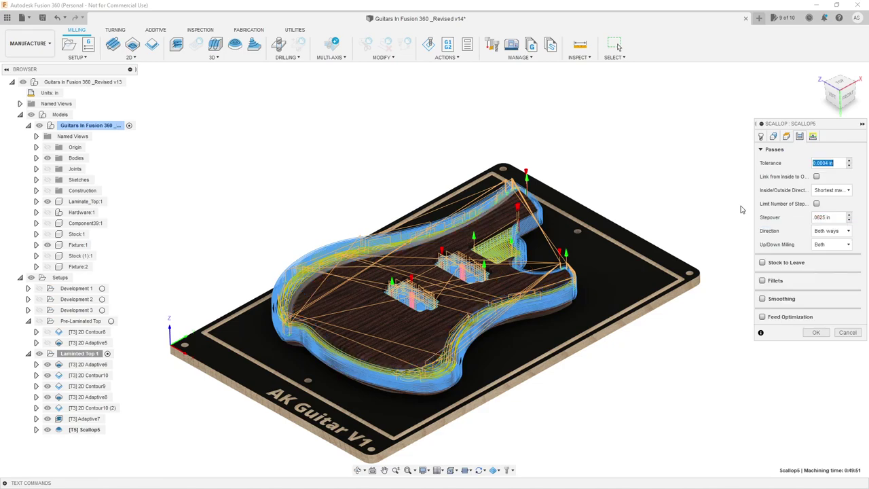
pyautogui.click(817, 332)
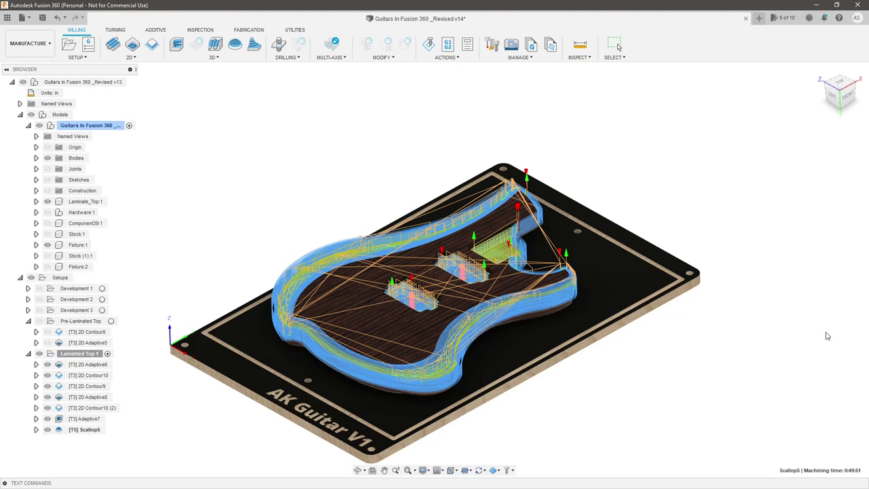
# Hide every Laminted Top 1 toolpath except Scallop5, and select Scallop5 to review its regenerated passes.
pyautogui.click(47, 418)
pyautogui.click(47, 407)
pyautogui.click(47, 396)
pyautogui.click(47, 386)
pyautogui.click(46, 375)
pyautogui.click(47, 364)
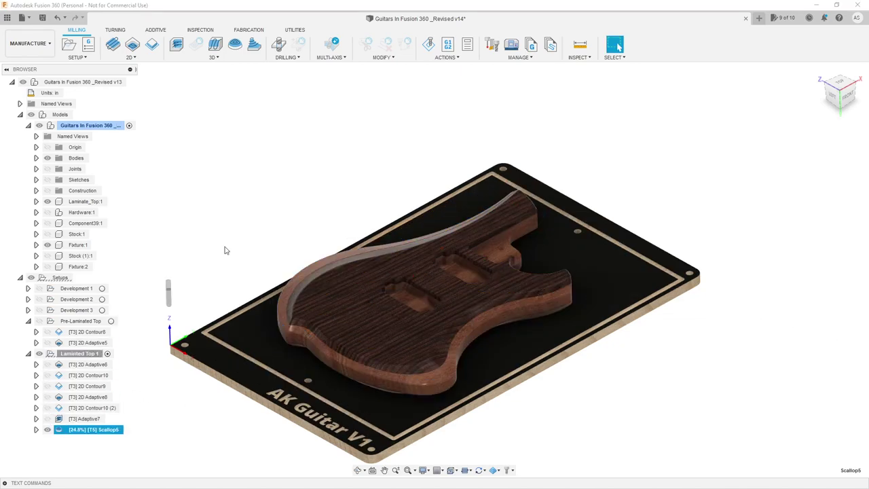
pyautogui.click(202, 268)
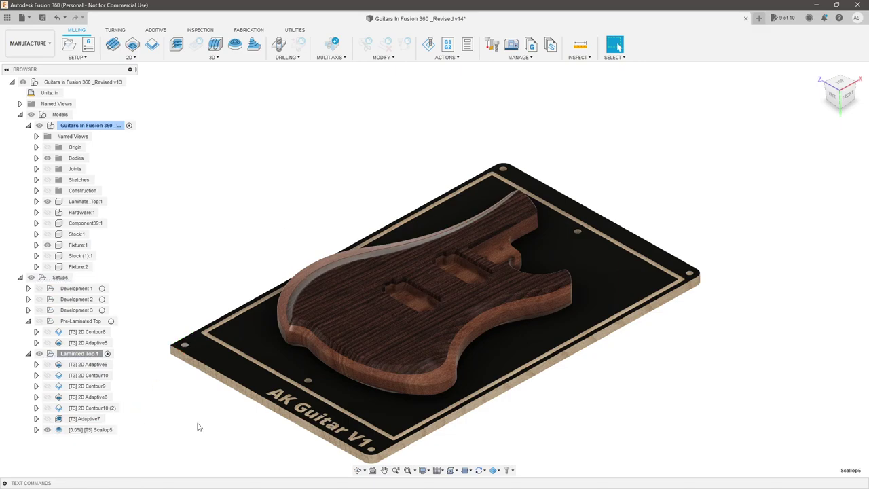
pyautogui.click(100, 430)
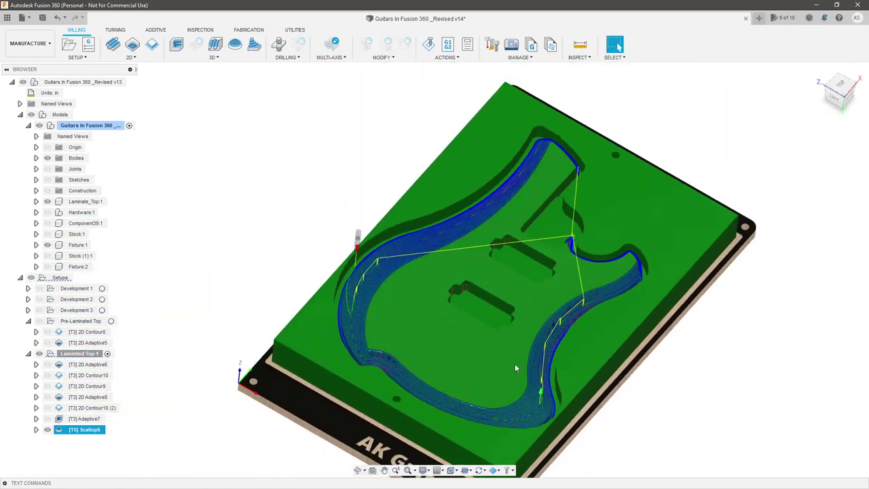
# Simulate the Scallop5 toolpath and raise the playback speed to finish the run.
pyautogui.rightClick(87, 429)
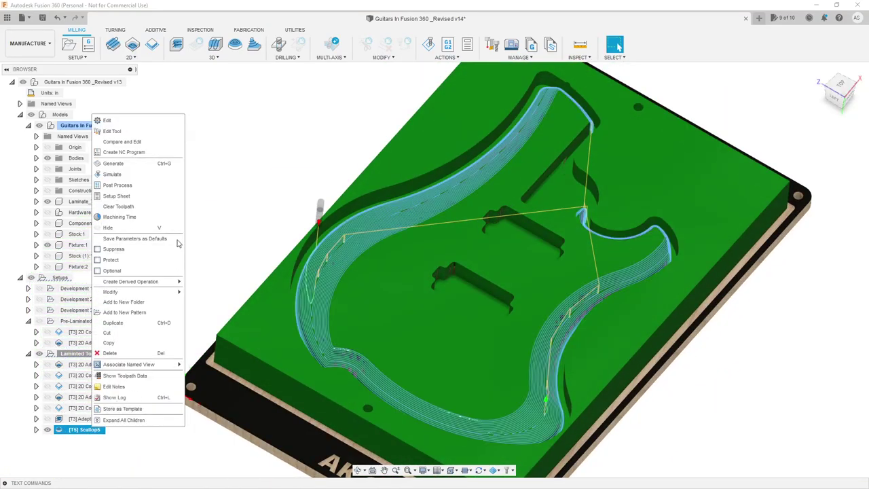
pyautogui.click(149, 175)
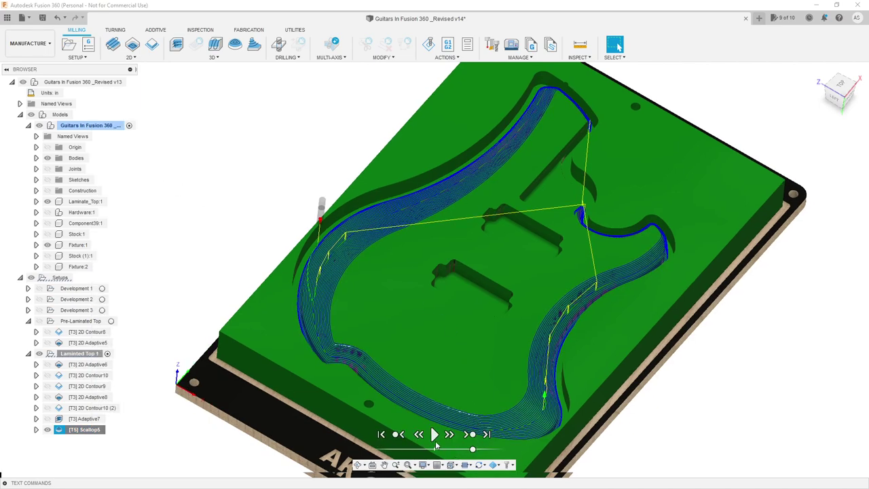
pyautogui.click(434, 435)
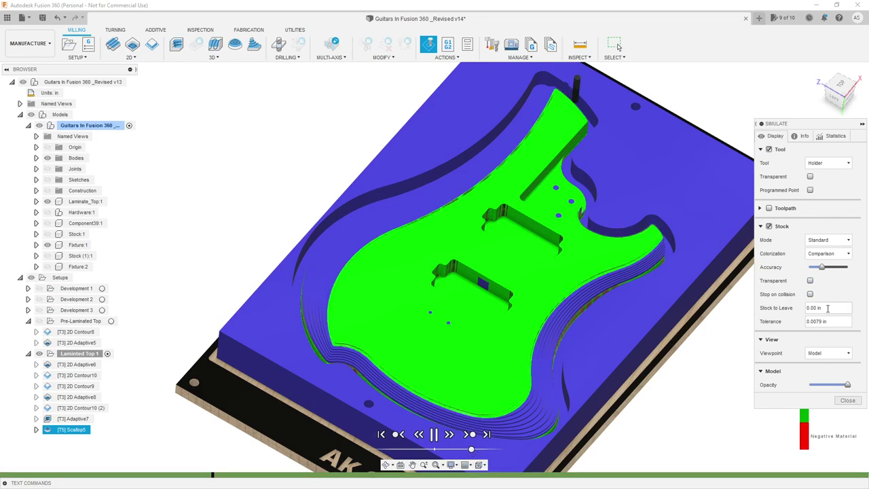
pyautogui.moveTo(471, 449); pyautogui.dragTo(498, 449)
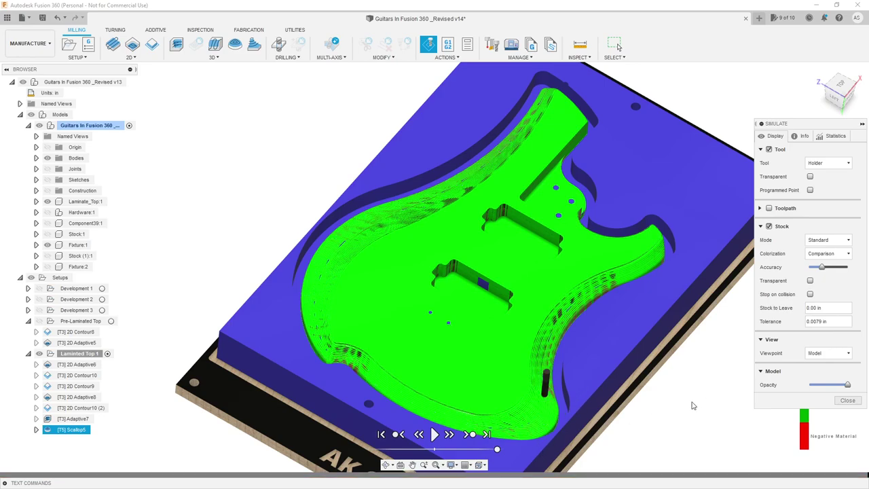
# Inspect the simulated scallop finish up close, and hide the Laminate_Top component and model bodies to see the bare stock.
pyautogui.scroll(3, 582, 311)
pyautogui.keyDown('shift'); pyautogui.moveTo(581, 311); pyautogui.dragTo(607, 294, button='middle'); pyautogui.keyUp('shift')
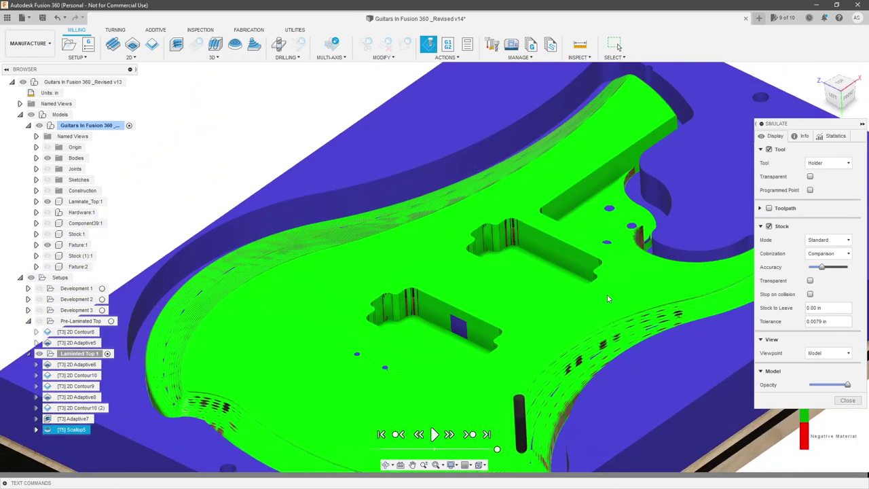
pyautogui.scroll(-3, 567, 276)
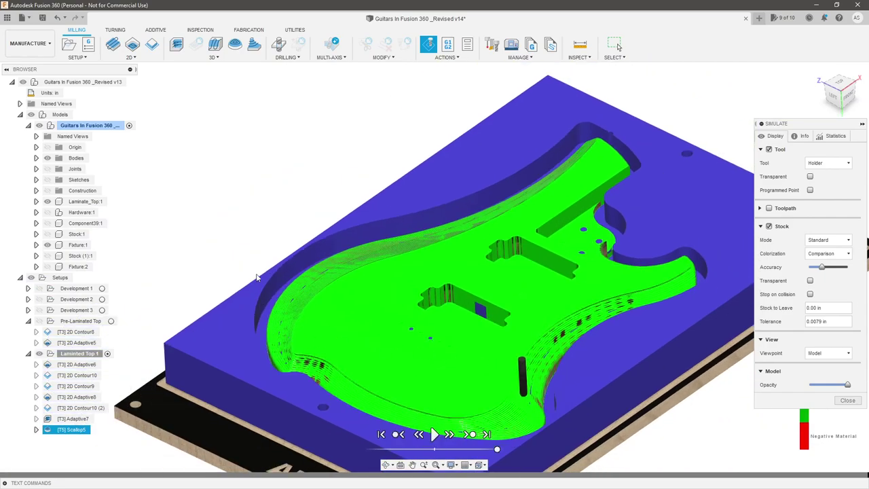
pyautogui.click(47, 201)
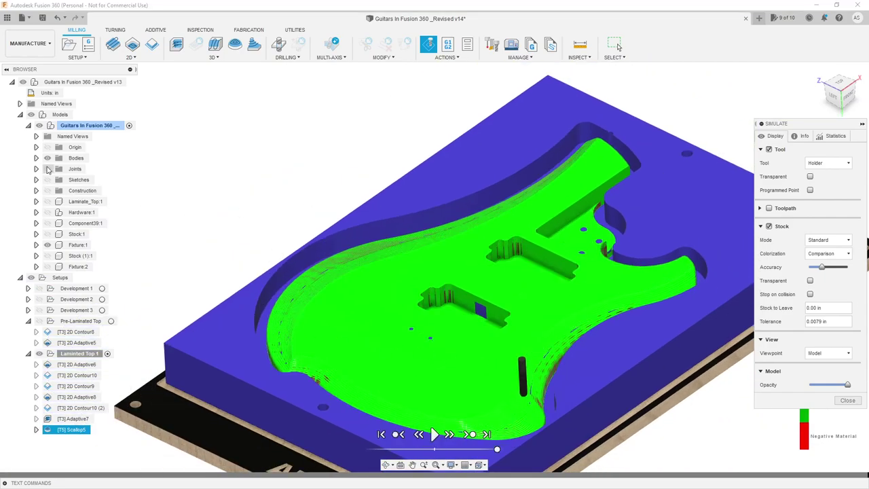
pyautogui.click(47, 158)
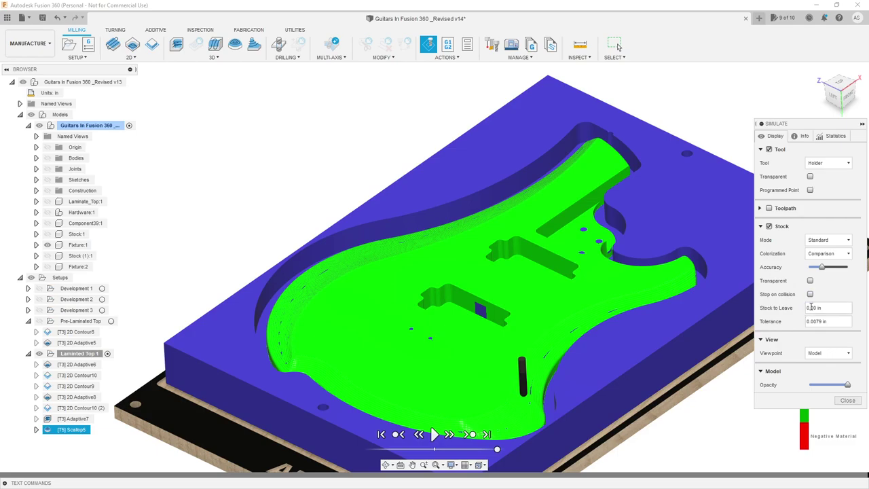
pyautogui.keyDown('shift'); pyautogui.moveTo(643, 312); pyautogui.dragTo(702, 287, button='middle'); pyautogui.keyUp('shift')
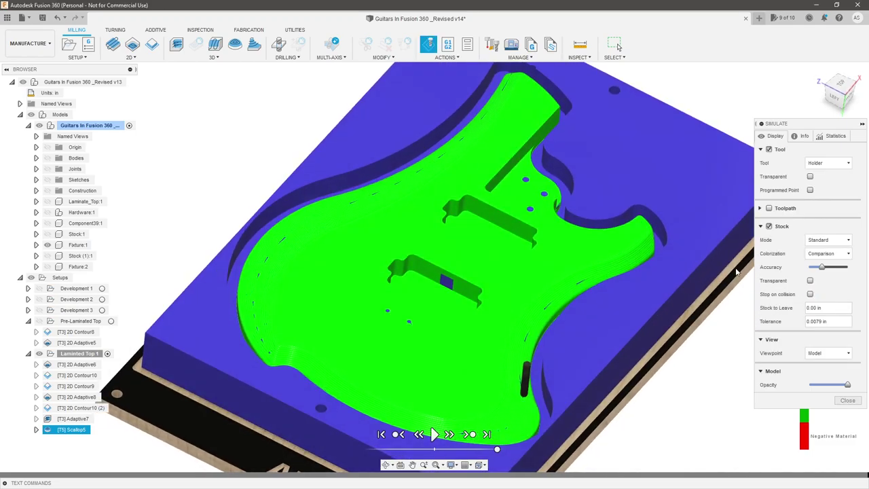
# Move the simulation to its end and set the stock colorization to Material with the Mirror material.
pyautogui.click(866, 475)
pyautogui.click(835, 242)
pyautogui.click(832, 253)
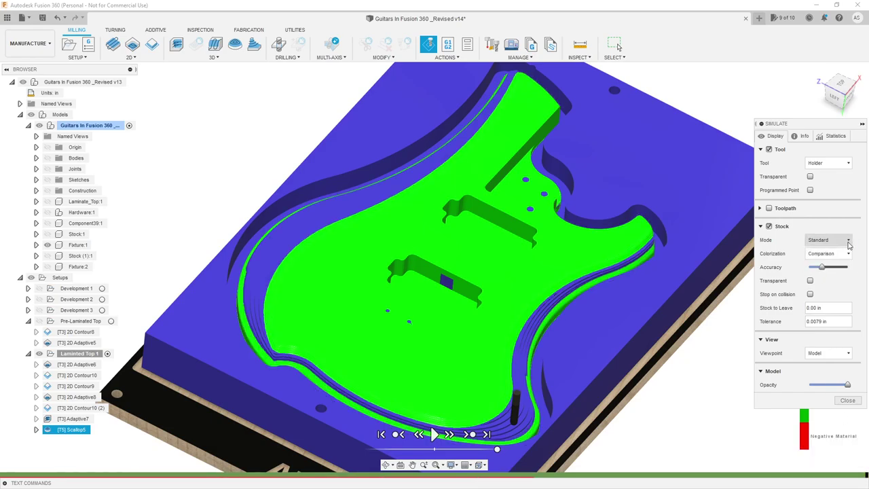
pyautogui.click(832, 254)
pyautogui.click(831, 266)
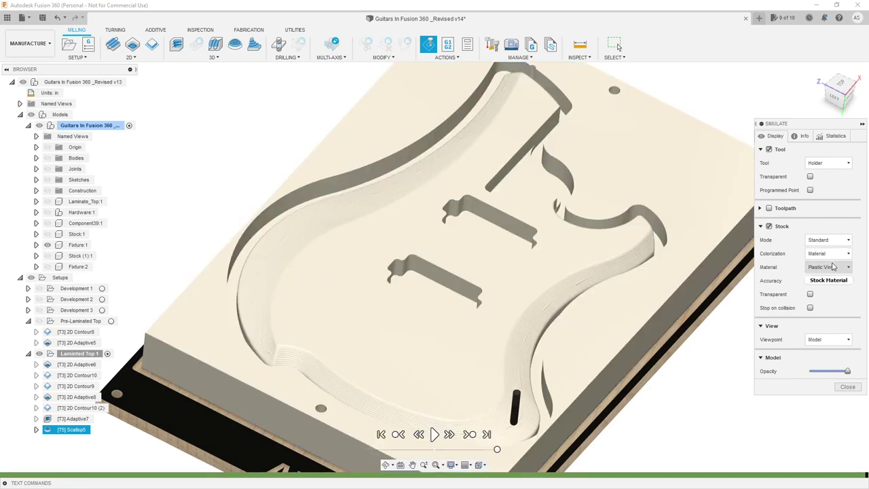
pyautogui.click(830, 267)
pyautogui.click(821, 299)
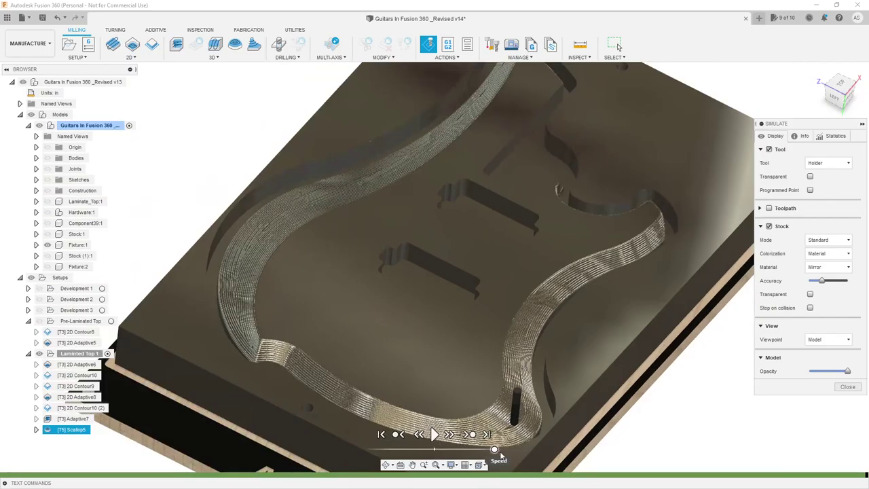
# Examine the simulated Scallop5 surface finish around the guitar body's rounded edge, then close the simulation.
pyautogui.scroll(3, 509, 424)
pyautogui.scroll(-4, 533, 407)
pyautogui.scroll(9, 524, 401)
pyautogui.keyDown('shift'); pyautogui.moveTo(512, 367); pyautogui.dragTo(475, 299, button='middle'); pyautogui.keyUp('shift')
pyautogui.scroll(-5, 523, 264)
pyautogui.keyDown('shift'); pyautogui.moveTo(523, 264); pyautogui.dragTo(548, 277, button='middle'); pyautogui.keyUp('shift')
pyautogui.scroll(-3, 548, 277)
pyautogui.scroll(8, 182, 233)
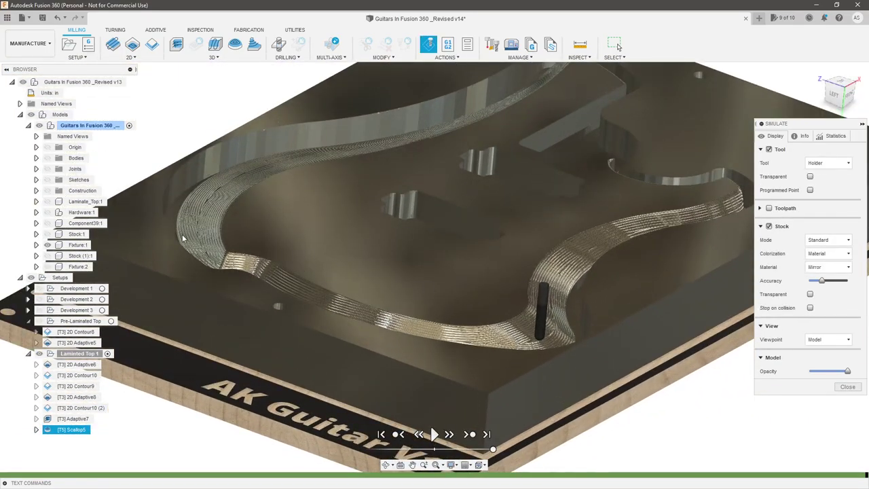
pyautogui.keyDown('shift'); pyautogui.moveTo(197, 244); pyautogui.dragTo(224, 250, button='middle'); pyautogui.keyUp('shift')
pyautogui.scroll(-2, 359, 270)
pyautogui.keyDown('shift'); pyautogui.moveTo(414, 285); pyautogui.dragTo(437, 298, button='middle'); pyautogui.keyUp('shift')
pyautogui.scroll(-6, 312, 285)
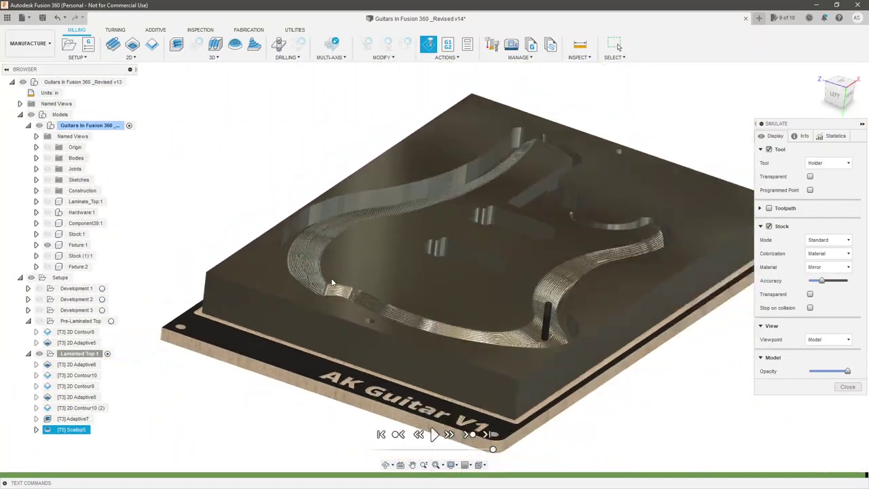
pyautogui.scroll(2, 495, 287)
pyautogui.keyDown('shift'); pyautogui.moveTo(494, 287); pyautogui.dragTo(508, 326, button='middle'); pyautogui.keyUp('shift')
pyautogui.scroll(-5, 508, 326)
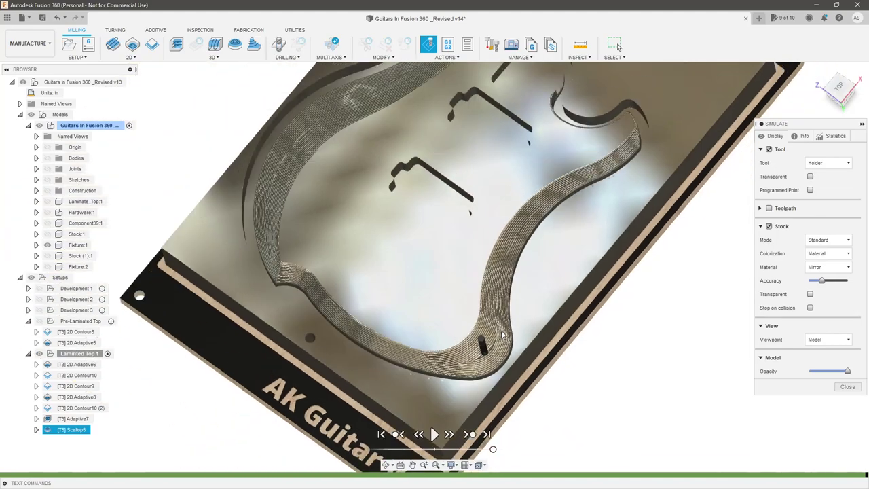
pyautogui.scroll(-1, 538, 264)
pyautogui.scroll(-1, 540, 265)
pyautogui.scroll(2, 558, 226)
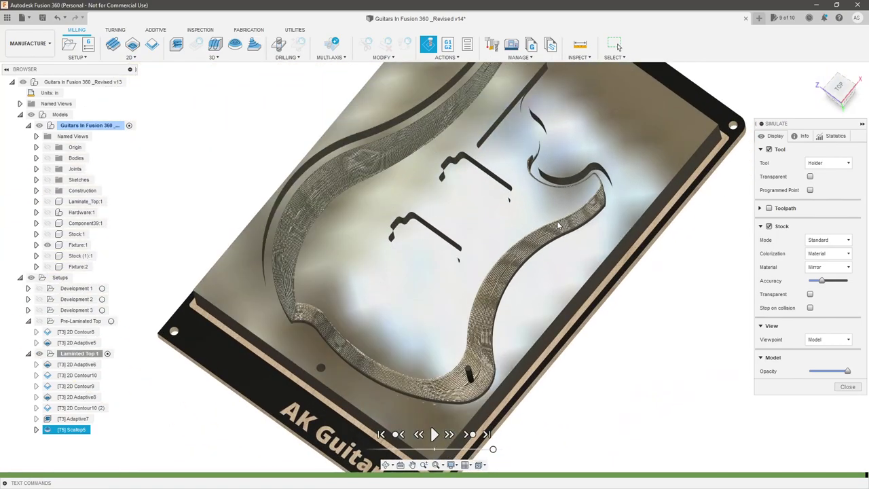
pyautogui.click(857, 387)
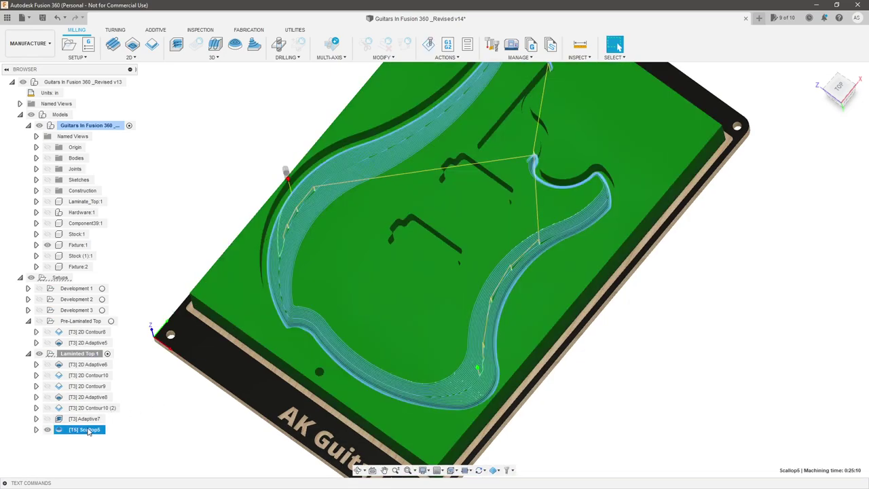
# Set the Scallop5 operation's stepover to .03125 in and regenerate its toolpath.
pyautogui.rightClick(88, 432)
pyautogui.click(123, 125)
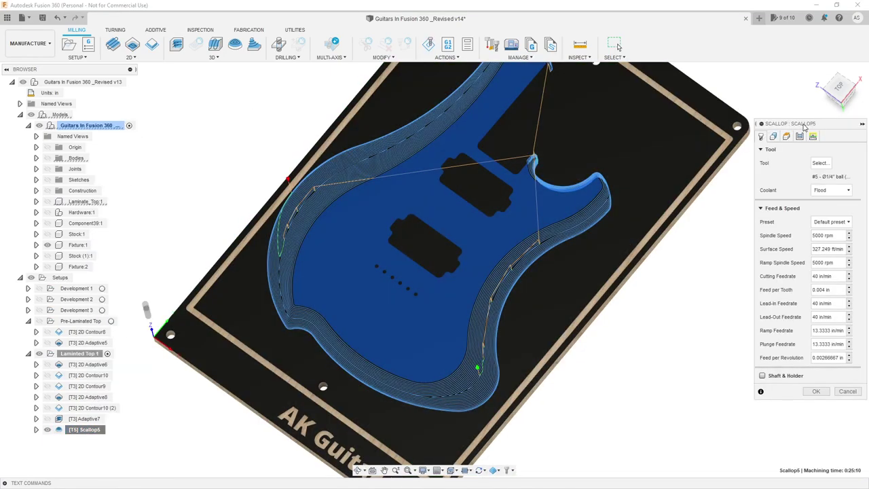
pyautogui.click(800, 136)
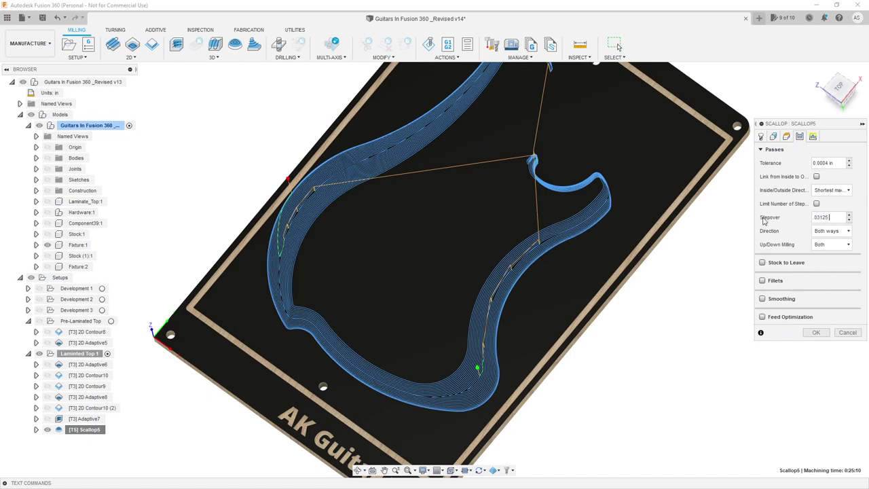
pyautogui.click(816, 333)
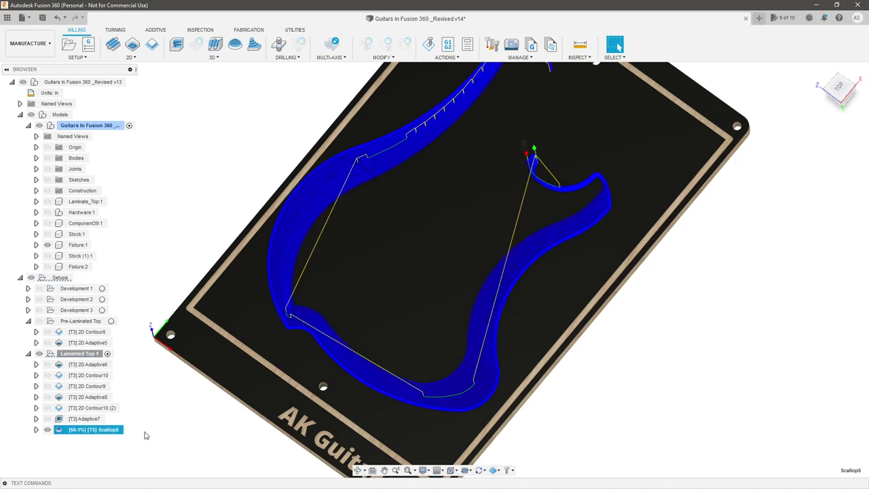
# Simulate the regenerated Scallop5 toolpath at maximum playback speed.
pyautogui.rightClick(96, 430)
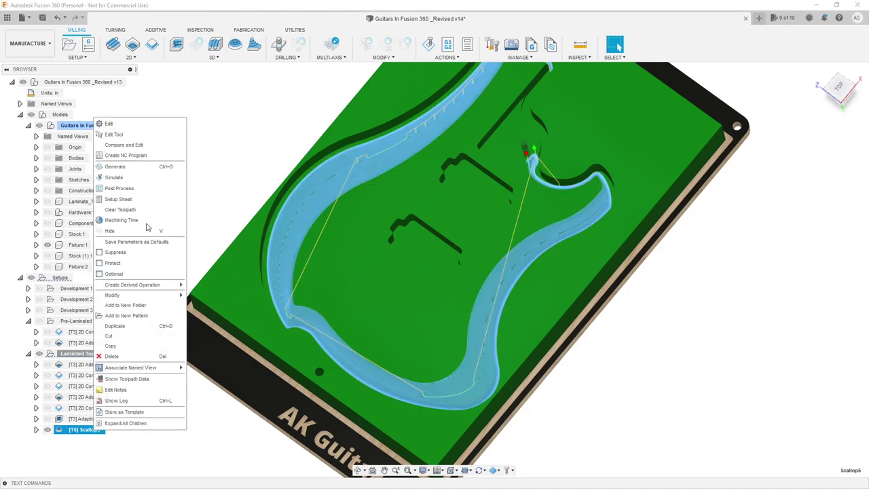
pyautogui.click(143, 178)
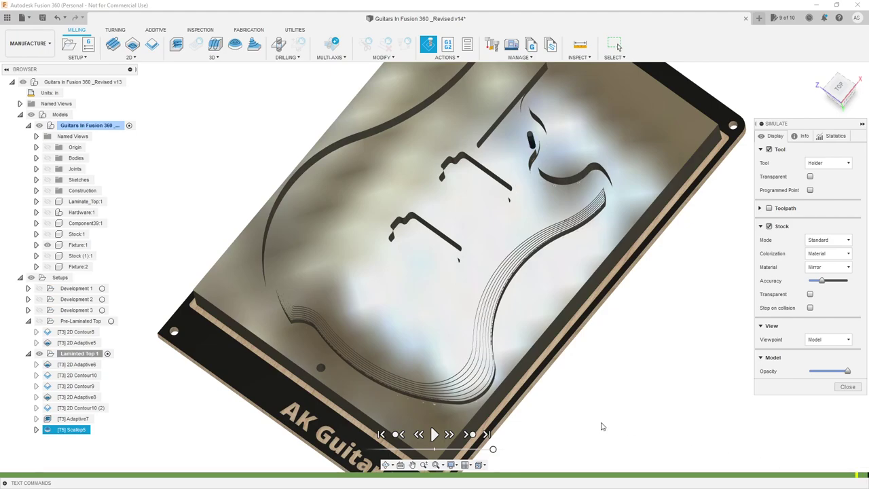
pyautogui.moveTo(492, 450); pyautogui.dragTo(500, 449)
pyautogui.keyDown('shift'); pyautogui.moveTo(528, 364); pyautogui.dragTo(537, 275, button='middle'); pyautogui.keyUp('shift')
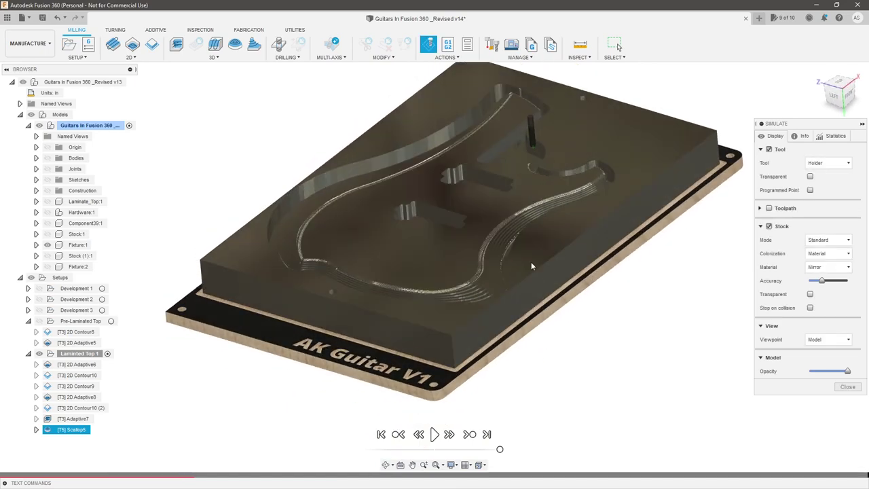
pyautogui.scroll(2, 515, 276)
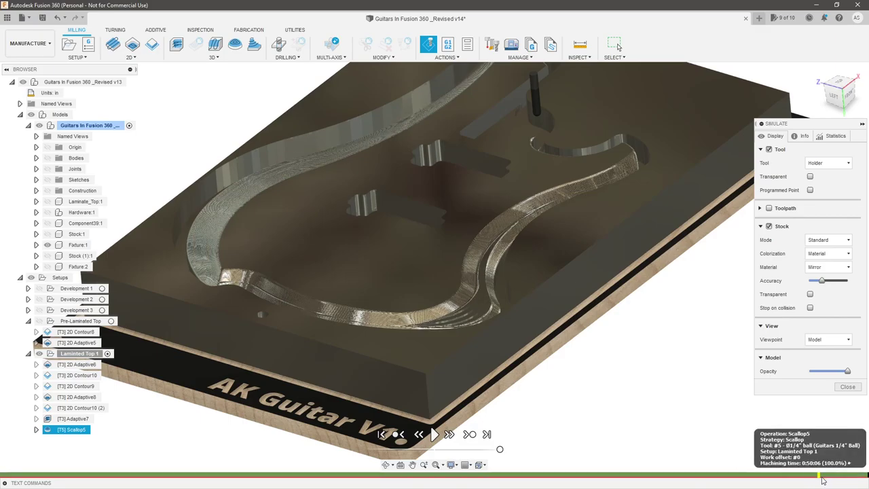
# Inspect the finer scallop finish up close along the guitar body's edge in the simulated stock.
pyautogui.scroll(8, 446, 285)
pyautogui.keyDown('shift'); pyautogui.moveTo(505, 327); pyautogui.dragTo(513, 337, button='middle'); pyautogui.keyUp('shift')
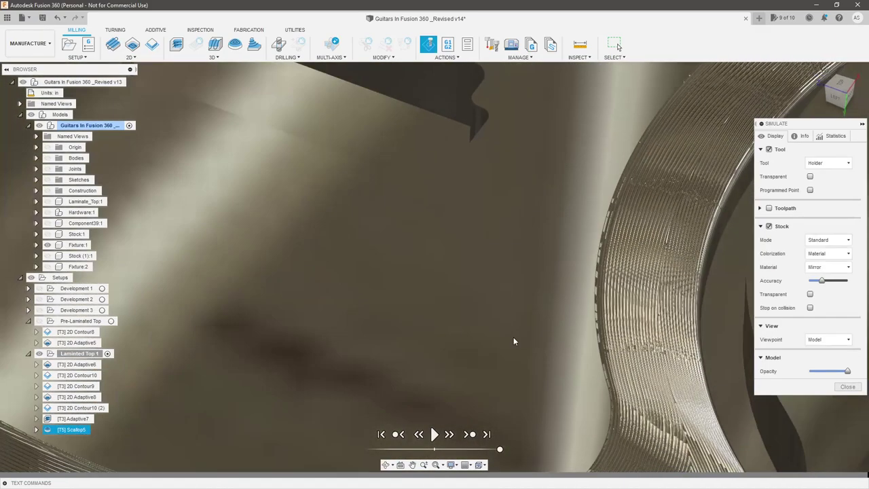
pyautogui.scroll(-3, 513, 336)
pyautogui.scroll(-3, 592, 319)
pyautogui.scroll(4, 337, 315)
pyautogui.scroll(2, 337, 315)
pyautogui.keyDown('shift'); pyautogui.moveTo(337, 315); pyautogui.dragTo(384, 297, button='middle'); pyautogui.keyUp('shift')
pyautogui.scroll(-2, 487, 308)
pyautogui.scroll(-2, 487, 308)
pyautogui.scroll(5, 413, 182)
pyautogui.keyDown('shift'); pyautogui.moveTo(413, 181); pyautogui.dragTo(401, 244, button='middle'); pyautogui.keyUp('shift')
pyautogui.scroll(-8, 369, 268)
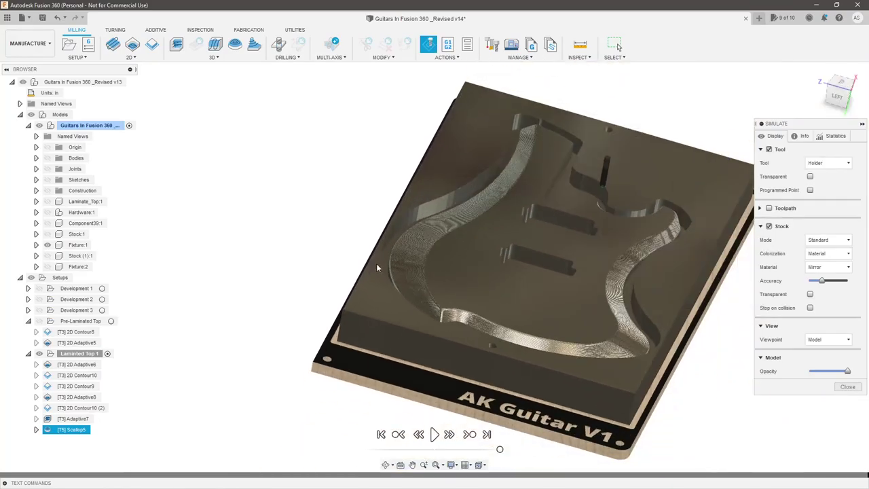
pyautogui.scroll(8, 646, 228)
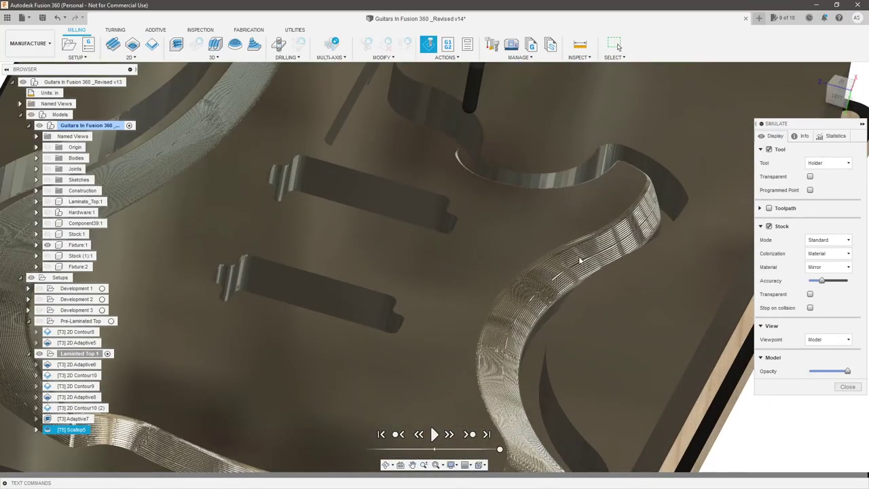
pyautogui.scroll(3, 580, 261)
pyautogui.keyDown('shift'); pyautogui.moveTo(584, 268); pyautogui.dragTo(561, 283, button='middle'); pyautogui.keyUp('shift')
pyautogui.scroll(-5, 610, 267)
pyautogui.scroll(-4, 400, 249)
pyautogui.keyDown('shift'); pyautogui.moveTo(432, 254); pyautogui.dragTo(478, 252, button='middle'); pyautogui.keyUp('shift')
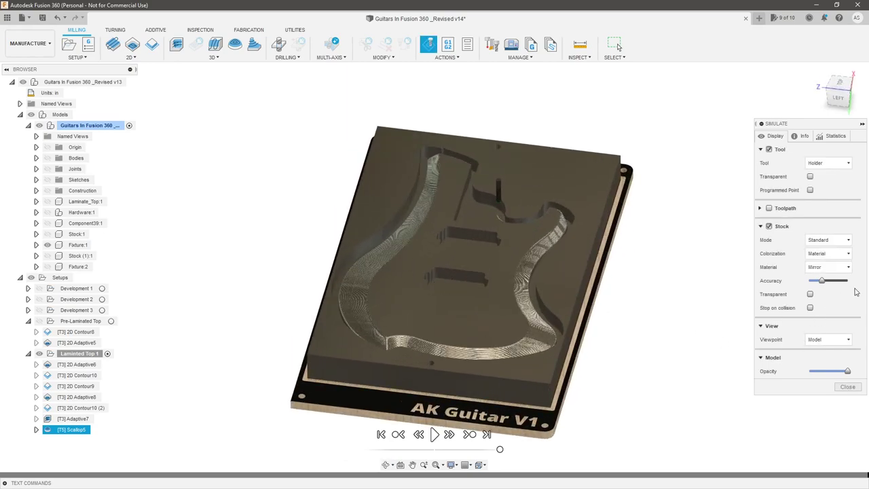
# Check the simulated stock against the model with Comparison colorization and close the simulation.
pyautogui.click(829, 253)
pyautogui.click(833, 292)
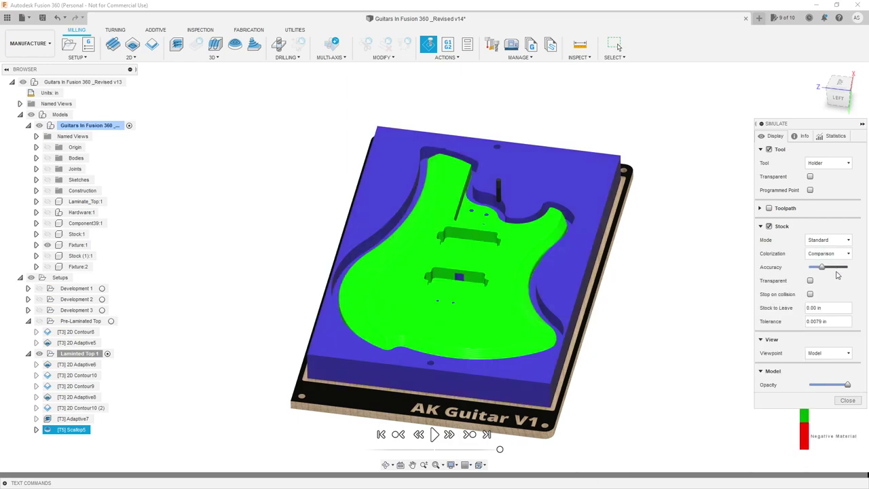
pyautogui.keyDown('shift'); pyautogui.moveTo(635, 285); pyautogui.dragTo(631, 294, button='middle'); pyautogui.keyUp('shift')
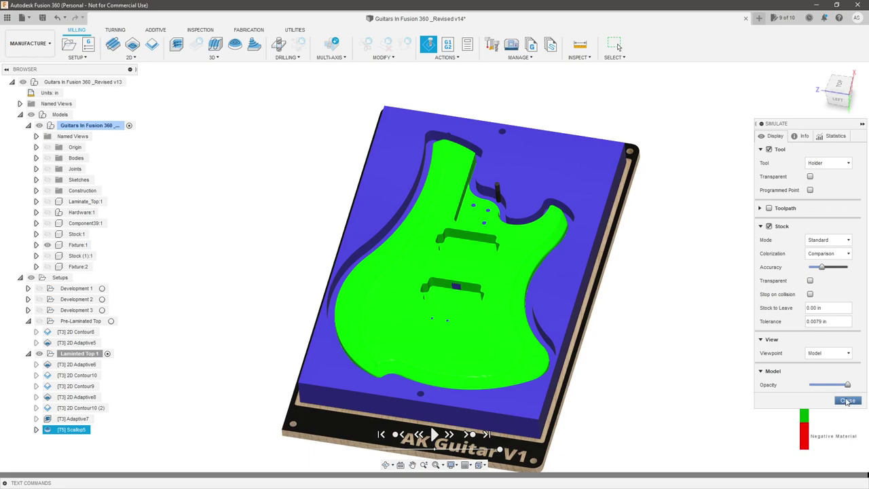
pyautogui.click(847, 400)
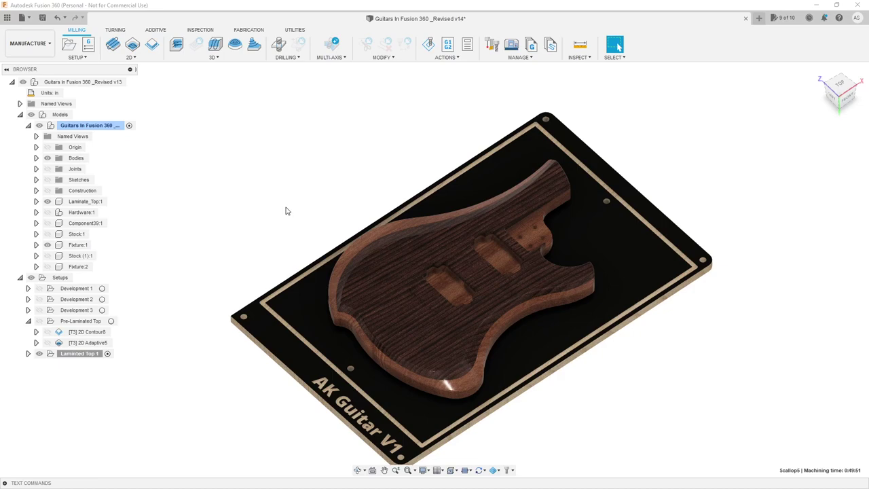
# Show the Fixture:2 and Stock (1):1 components around the guitar body.
pyautogui.moveTo(246, 220)
pyautogui.keyDown('shift'); pyautogui.mouseDown(button='middle')
pyautogui.moveTo(248, 195)
pyautogui.moveTo(246, 204)
pyautogui.mouseUp(button='middle'); pyautogui.keyUp('shift')
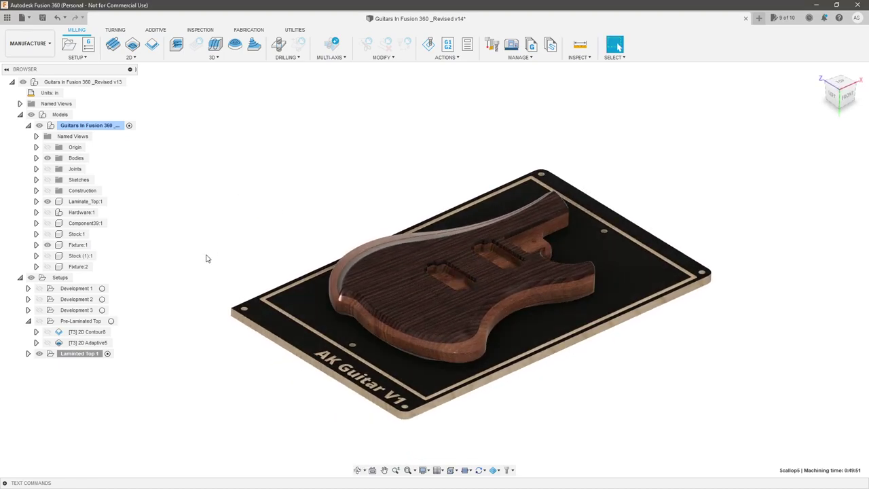
pyautogui.keyDown('shift'); pyautogui.moveTo(200, 254); pyautogui.dragTo(193, 274, button='middle'); pyautogui.keyUp('shift')
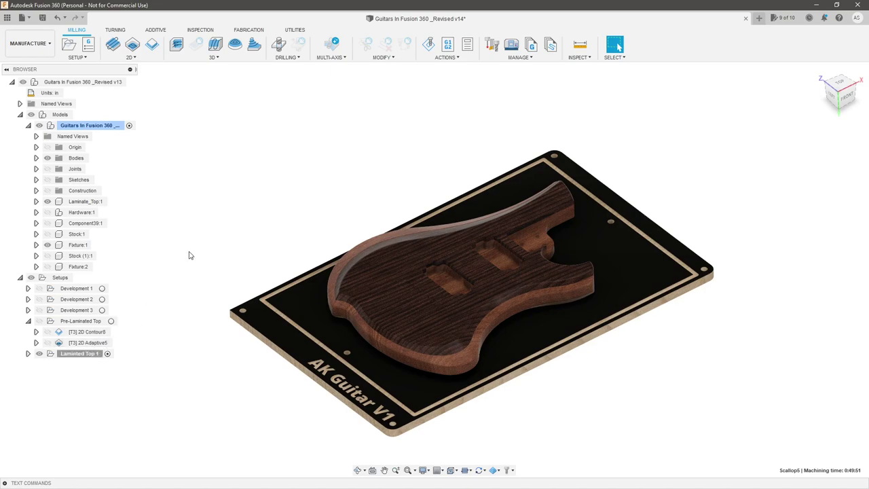
pyautogui.keyDown('shift'); pyautogui.moveTo(190, 252); pyautogui.dragTo(192, 256, button='middle'); pyautogui.keyUp('shift')
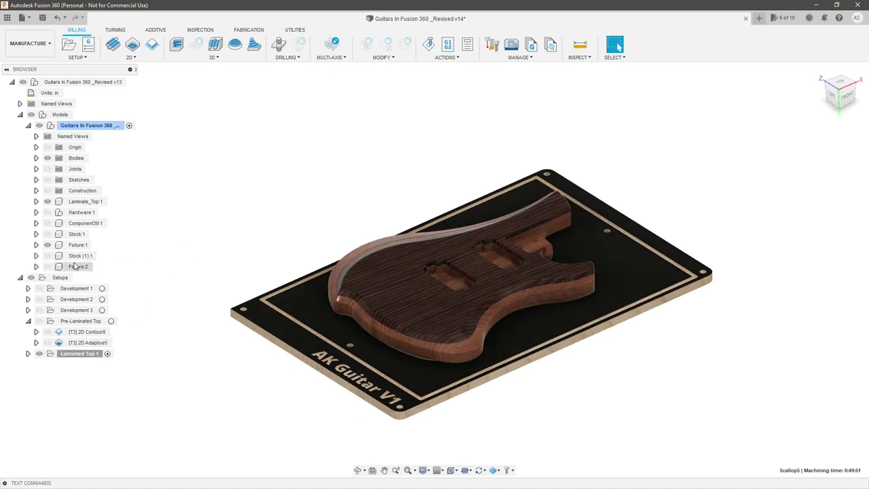
pyautogui.click(369, 293)
pyautogui.click(218, 242)
pyautogui.click(54, 268)
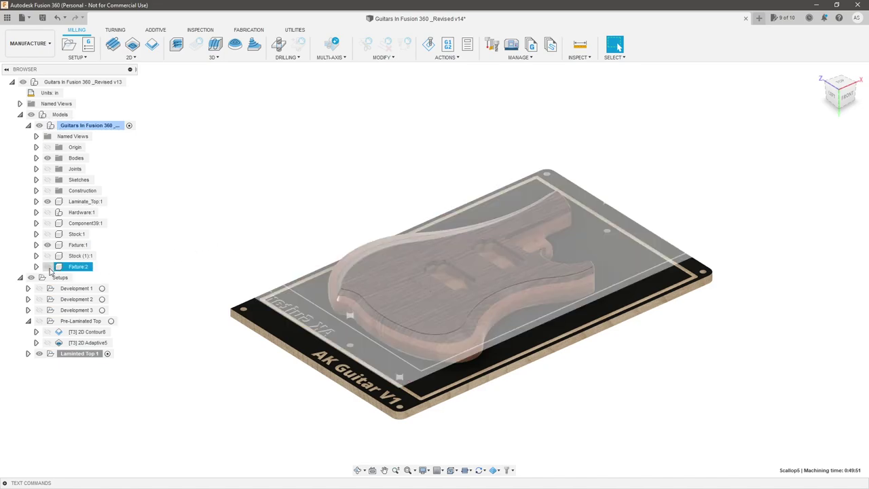
pyautogui.click(194, 256)
pyautogui.keyDown('shift'); pyautogui.moveTo(194, 256); pyautogui.dragTo(163, 280, button='middle'); pyautogui.keyUp('shift')
pyautogui.click(47, 266)
pyautogui.scroll(-3, 307, 301)
pyautogui.keyDown('shift'); pyautogui.moveTo(317, 305); pyautogui.dragTo(293, 136, button='middle'); pyautogui.keyUp('shift')
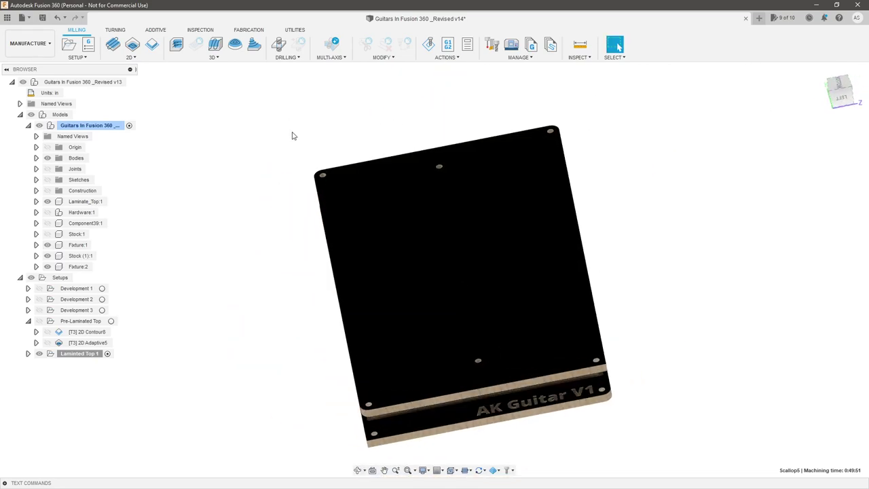
# Hide the Fixture:1 plate so the back of the guitar body is exposed within the stock.
pyautogui.click(47, 244)
pyautogui.scroll(3, 568, 400)
pyautogui.keyDown('shift'); pyautogui.moveTo(591, 425); pyautogui.dragTo(254, 304, button='middle'); pyautogui.keyUp('shift')
pyautogui.click(47, 245)
pyautogui.keyDown('shift'); pyautogui.moveTo(180, 267); pyautogui.dragTo(325, 319, button='middle'); pyautogui.keyUp('shift')
pyautogui.click(47, 244)
pyautogui.keyDown('shift'); pyautogui.moveTo(258, 272); pyautogui.dragTo(238, 251, button='middle'); pyautogui.keyUp('shift')
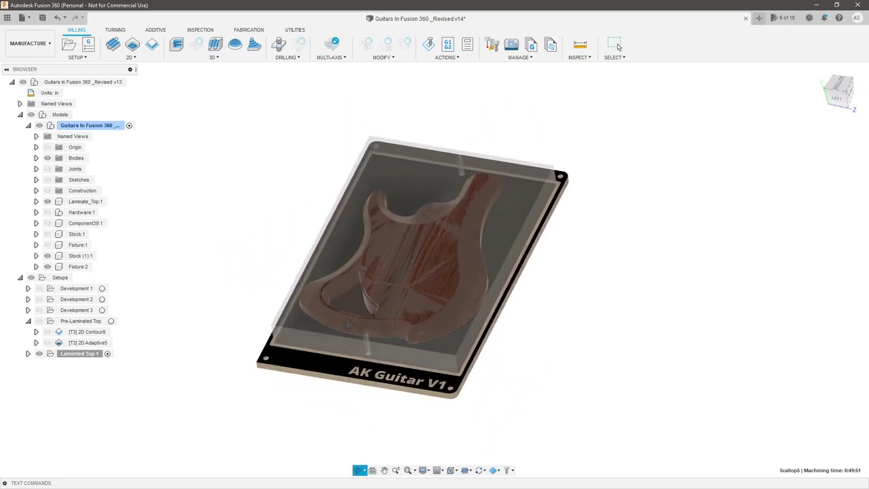
pyautogui.keyDown('shift'); pyautogui.moveTo(349, 324); pyautogui.dragTo(334, 336, button='middle'); pyautogui.keyUp('shift')
pyautogui.scroll(3, 357, 359)
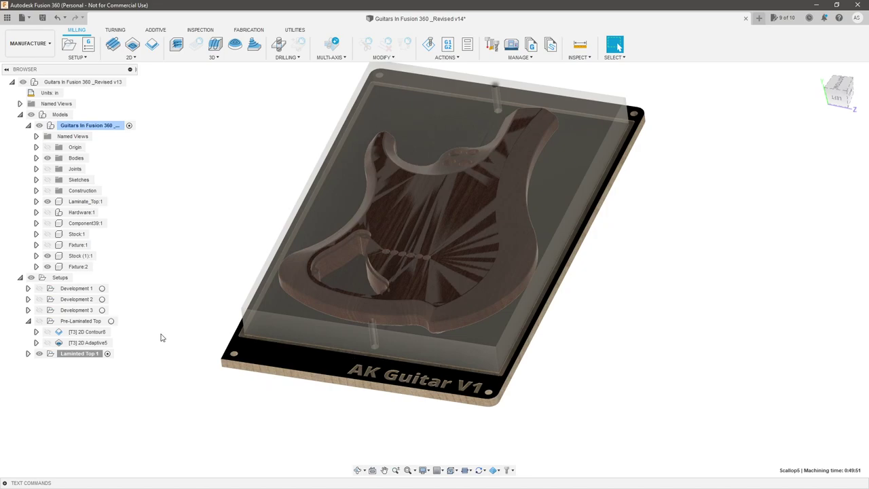
# Duplicate the Laminted Top 1 setup.
pyautogui.click(79, 353)
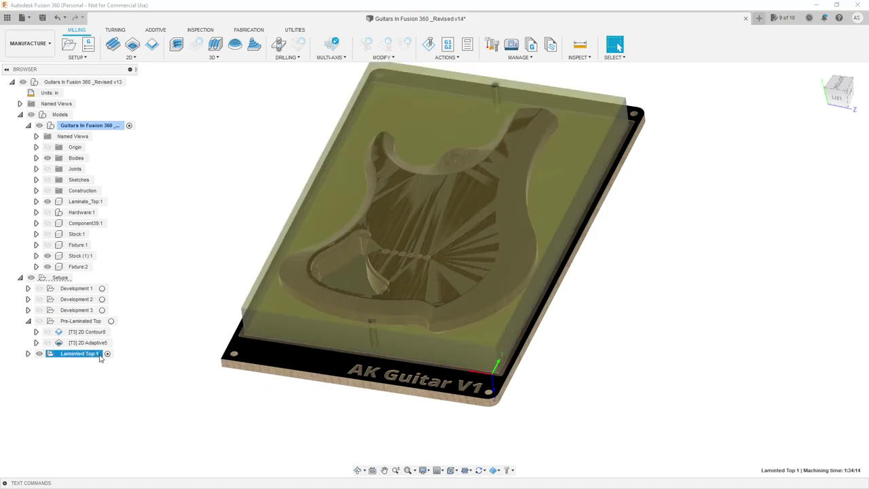
pyautogui.rightClick(100, 358)
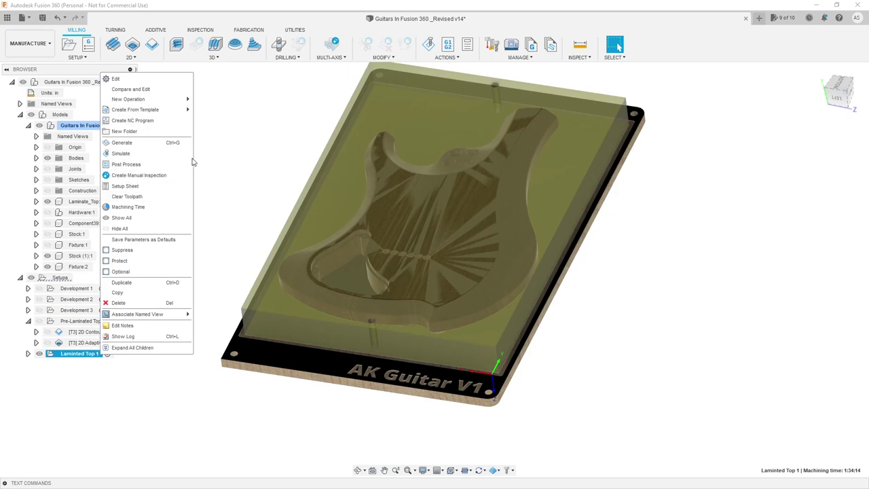
pyautogui.click(165, 288)
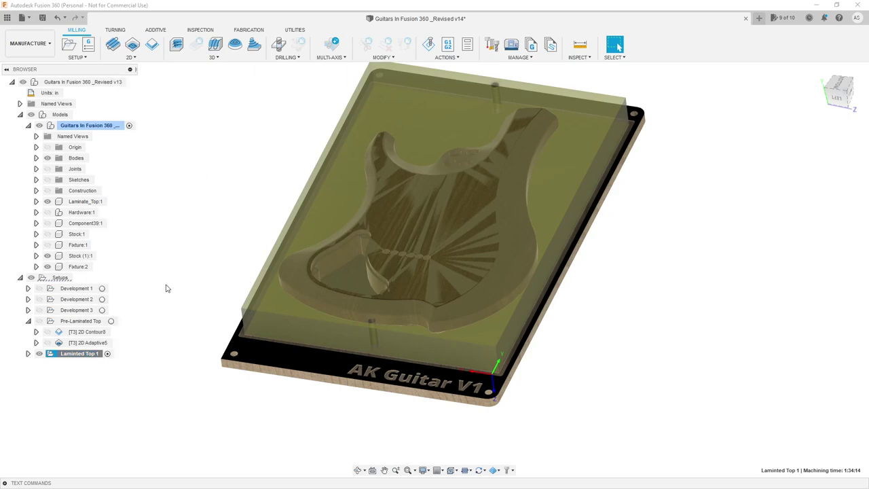
# Edit the Laminted Top 1 (2) setup and replace its fixture body with the Fixture:2 plate beneath the stock.
pyautogui.rightClick(91, 367)
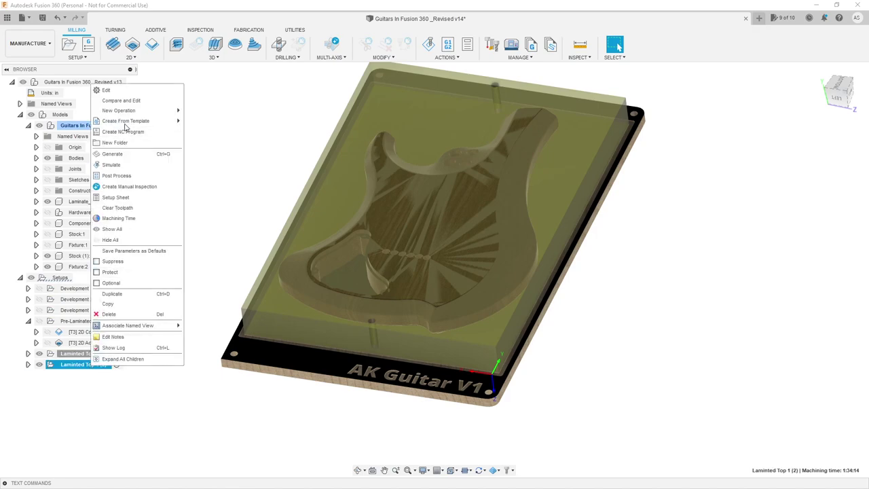
pyautogui.click(123, 90)
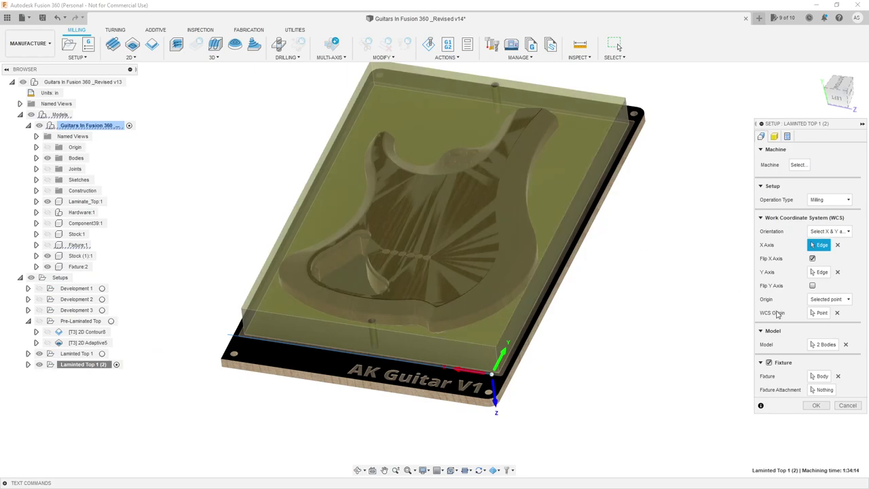
pyautogui.click(822, 376)
pyautogui.moveTo(632, 328)
pyautogui.keyDown('shift'); pyautogui.mouseDown(button='middle')
pyautogui.moveTo(630, 302)
pyautogui.moveTo(634, 320)
pyautogui.mouseUp(button='middle'); pyautogui.keyUp('shift')
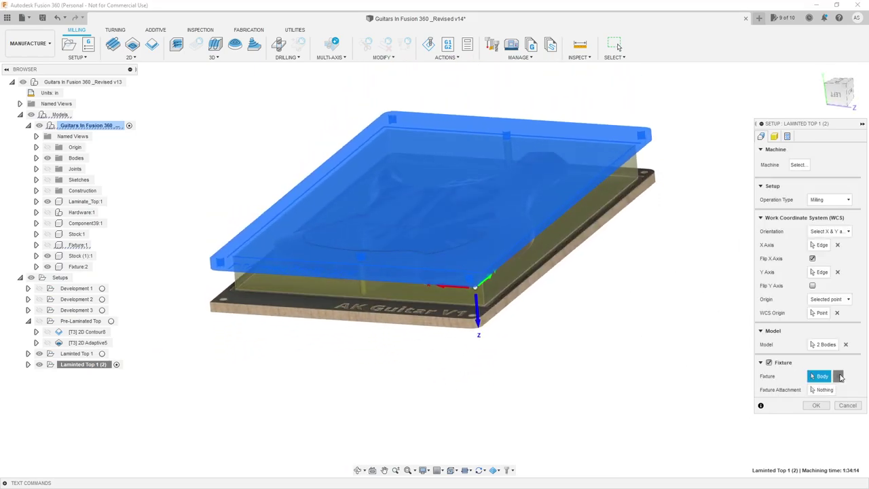
pyautogui.click(837, 376)
pyautogui.click(444, 319)
pyautogui.keyDown('shift'); pyautogui.moveTo(445, 319); pyautogui.dragTo(629, 323, button='middle'); pyautogui.keyUp('shift')
# Check the duplicated setup's solid stock body and its selected model bodies.
pyautogui.click(774, 136)
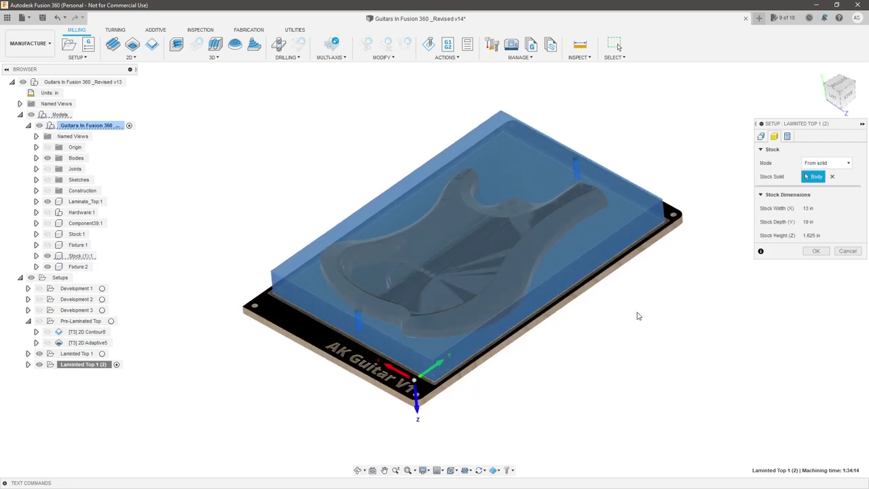
pyautogui.click(761, 136)
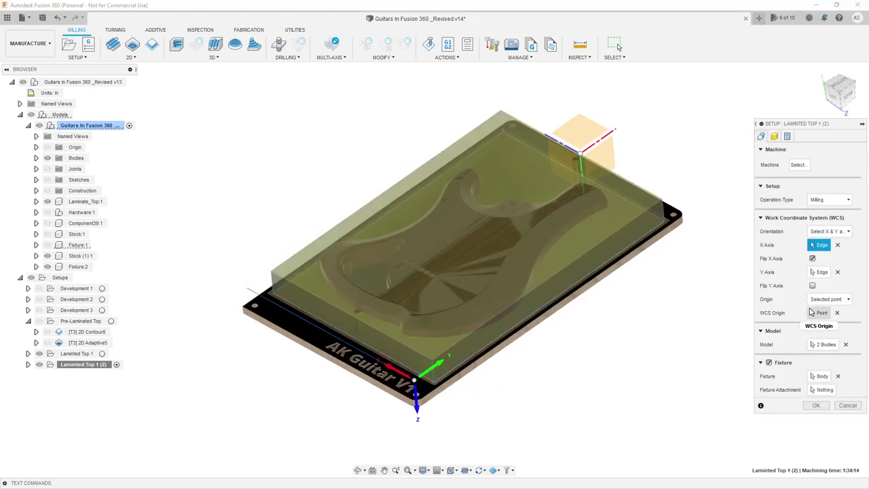
pyautogui.click(815, 346)
pyautogui.keyDown('shift'); pyautogui.moveTo(615, 351); pyautogui.dragTo(589, 346, button='middle'); pyautogui.keyUp('shift')
pyautogui.keyDown('shift'); pyautogui.moveTo(646, 323); pyautogui.dragTo(644, 328, button='middle'); pyautogui.keyUp('shift')
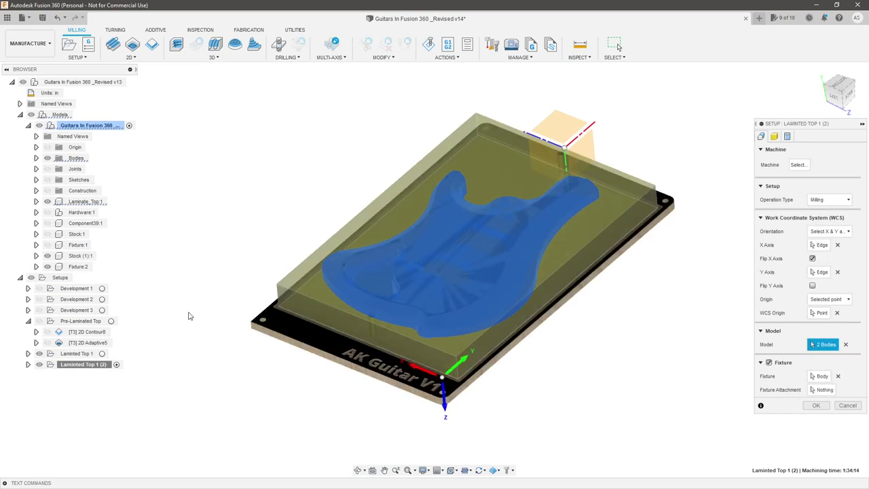
# Redefine the duplicated setup's X axis along the Fixture:2 plate's short front edge and its Y axis along the plate's long edge.
pyautogui.scroll(1, 207, 323)
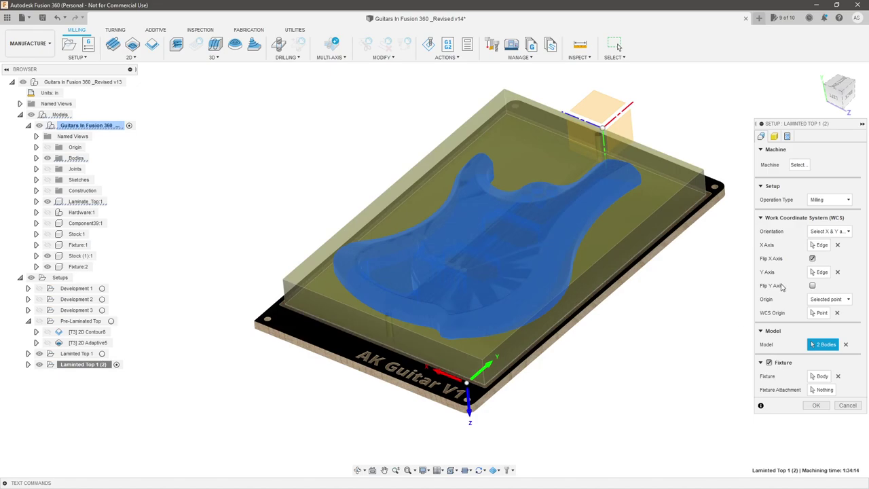
pyautogui.keyDown('shift'); pyautogui.moveTo(467, 384); pyautogui.dragTo(266, 355, button='middle'); pyautogui.keyUp('shift')
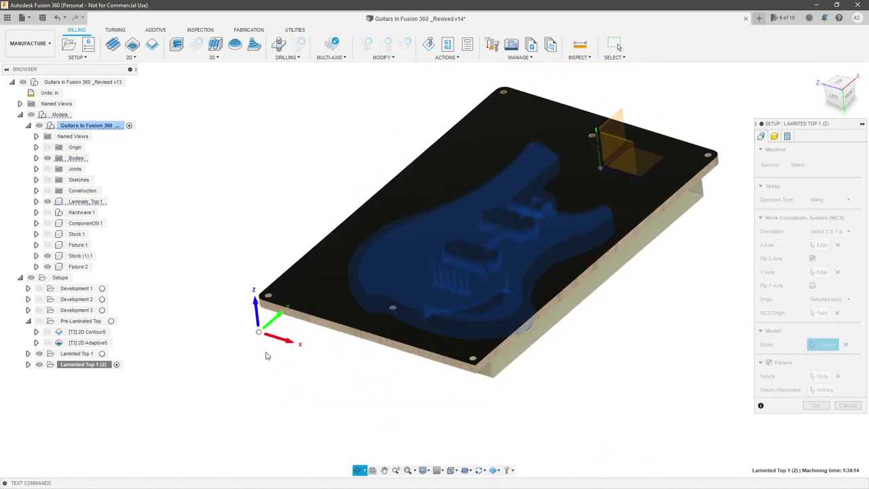
pyautogui.keyDown('shift'); pyautogui.moveTo(370, 380); pyautogui.dragTo(475, 380, button='middle'); pyautogui.keyUp('shift')
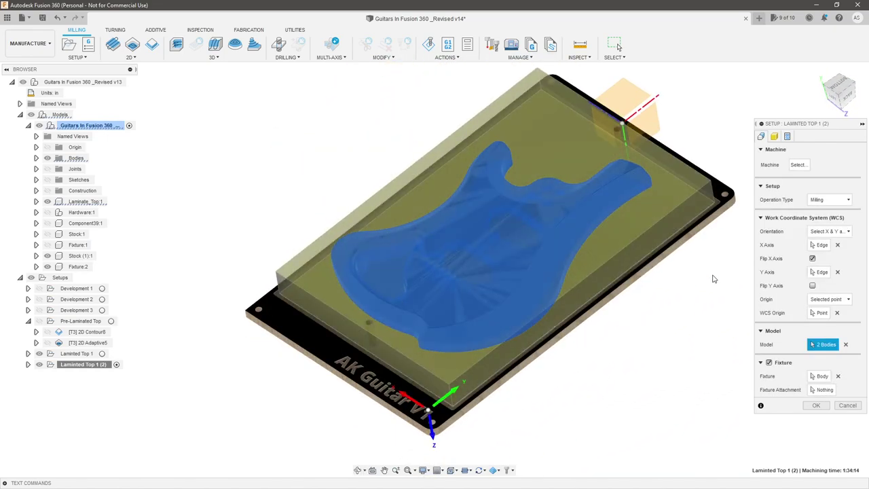
pyautogui.click(837, 244)
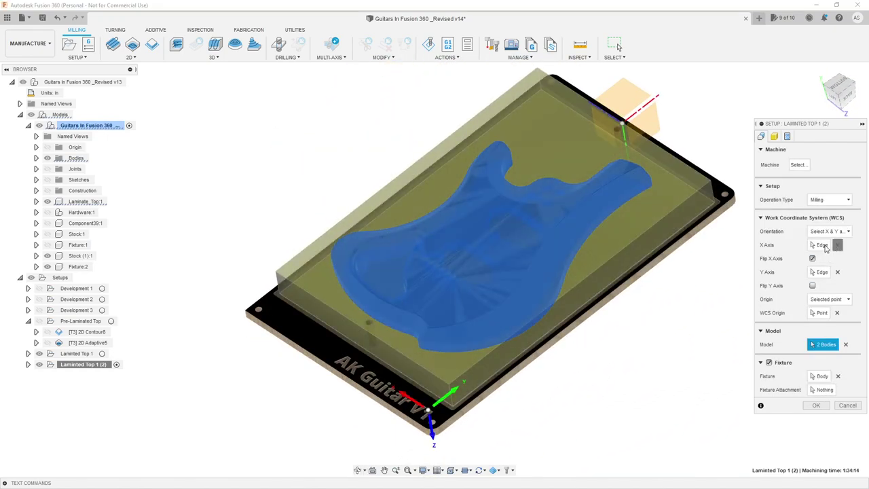
pyautogui.click(275, 331)
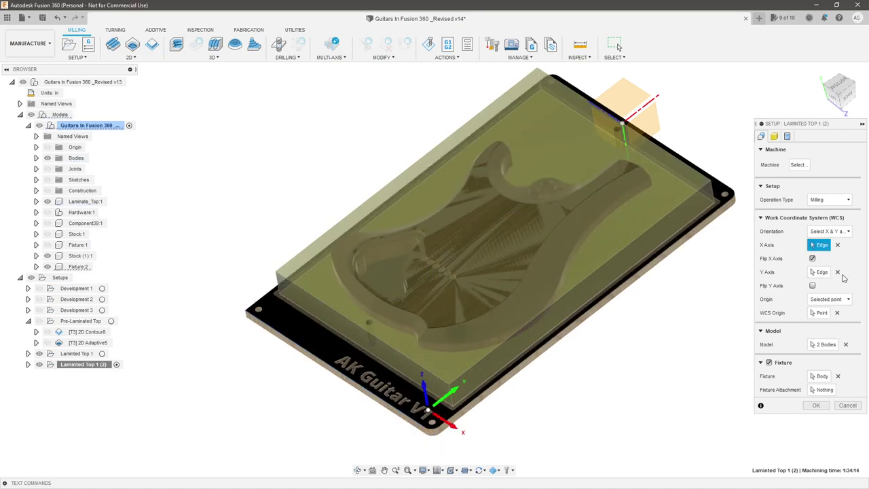
pyautogui.click(816, 274)
pyautogui.click(263, 298)
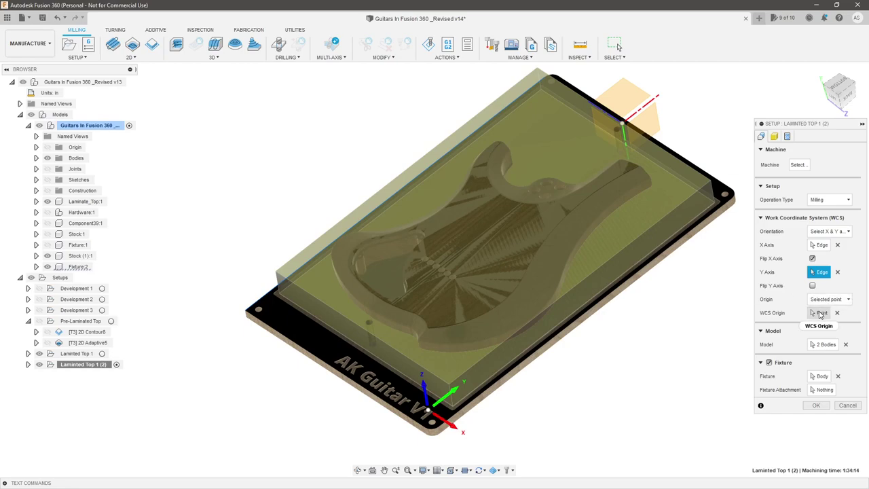
# Place the setup's WCS origin at the Fixture:2 plate corner where the reselected axis edges meet, and accept the setup changes.
pyautogui.click(820, 313)
pyautogui.click(244, 313)
pyautogui.scroll(3, 214, 308)
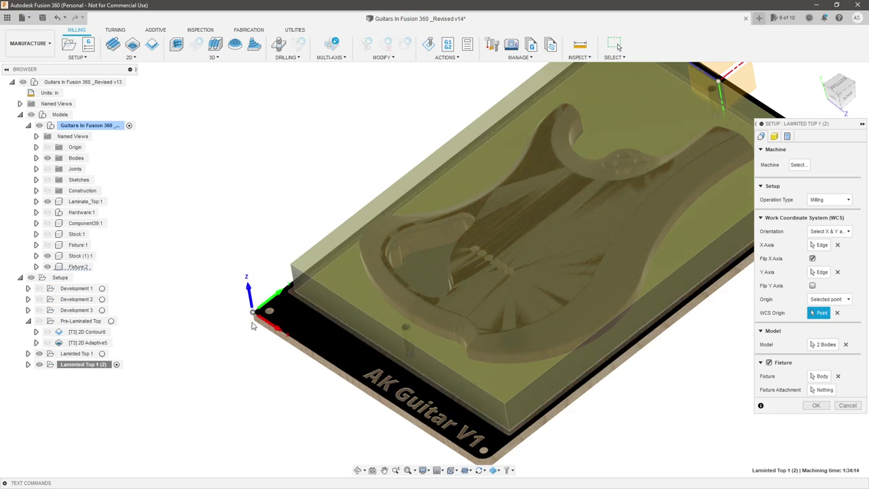
pyautogui.scroll(-3, 345, 249)
pyautogui.keyDown('shift'); pyautogui.moveTo(313, 276); pyautogui.dragTo(337, 247, button='middle'); pyautogui.keyUp('shift')
pyautogui.scroll(2, 337, 248)
pyautogui.keyDown('shift'); pyautogui.moveTo(475, 285); pyautogui.dragTo(497, 311, button='middle'); pyautogui.keyUp('shift')
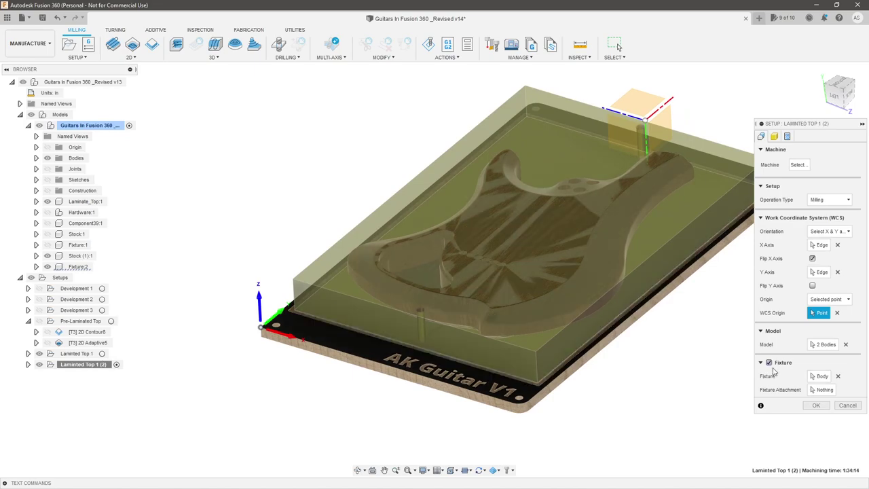
pyautogui.click(817, 406)
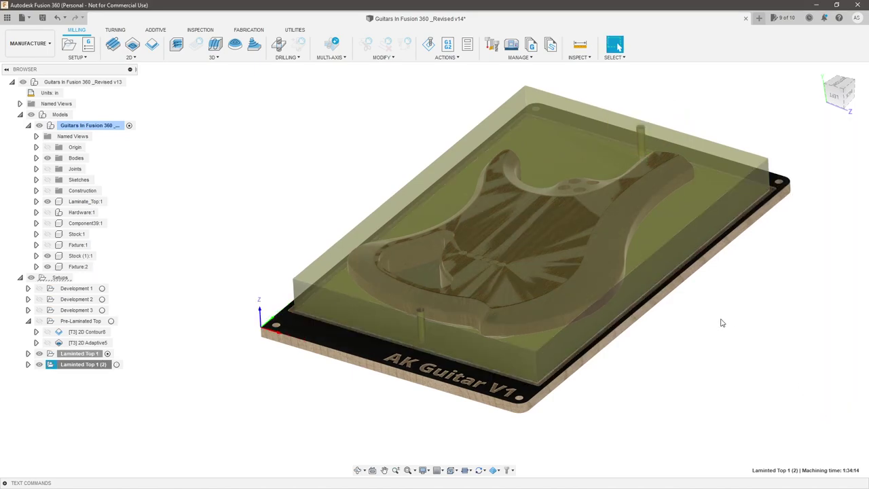
# Expand the Laminted Top 1 (2) setup and regenerate all of its toolpaths.
pyautogui.keyDown('shift'); pyautogui.moveTo(689, 327); pyautogui.dragTo(722, 318, button='middle'); pyautogui.keyUp('shift')
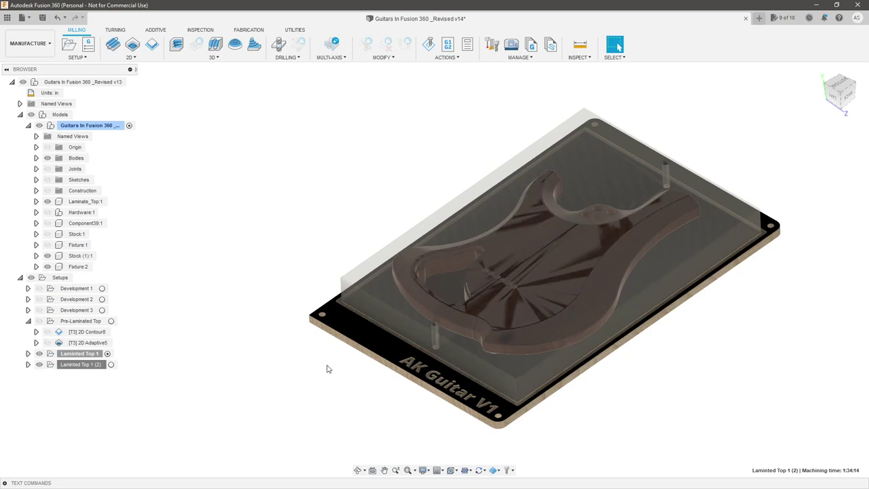
pyautogui.scroll(-1, 434, 324)
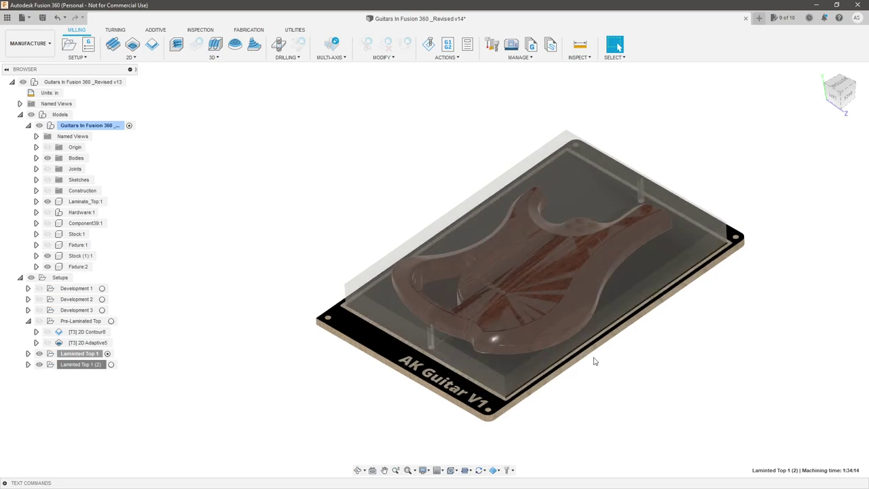
pyautogui.scroll(1, 666, 365)
pyautogui.keyDown('shift'); pyautogui.moveTo(669, 368); pyautogui.dragTo(663, 367, button='middle'); pyautogui.keyUp('shift')
pyautogui.click(28, 364)
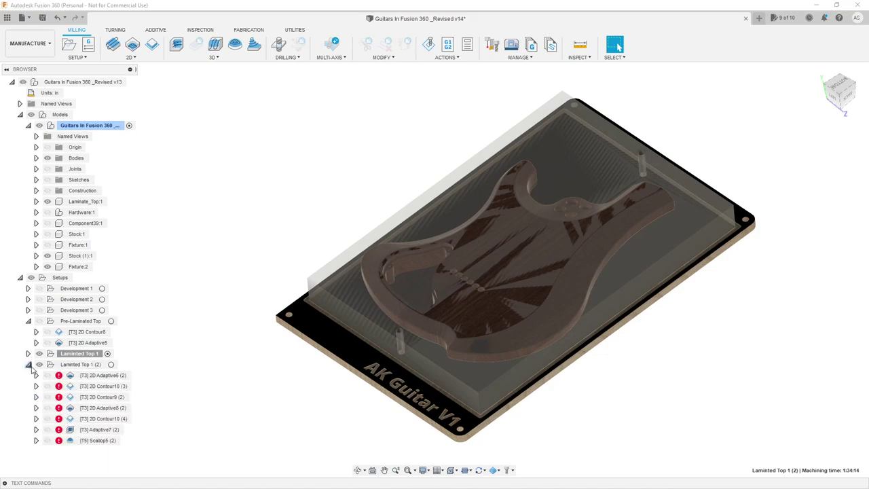
pyautogui.rightClick(102, 364)
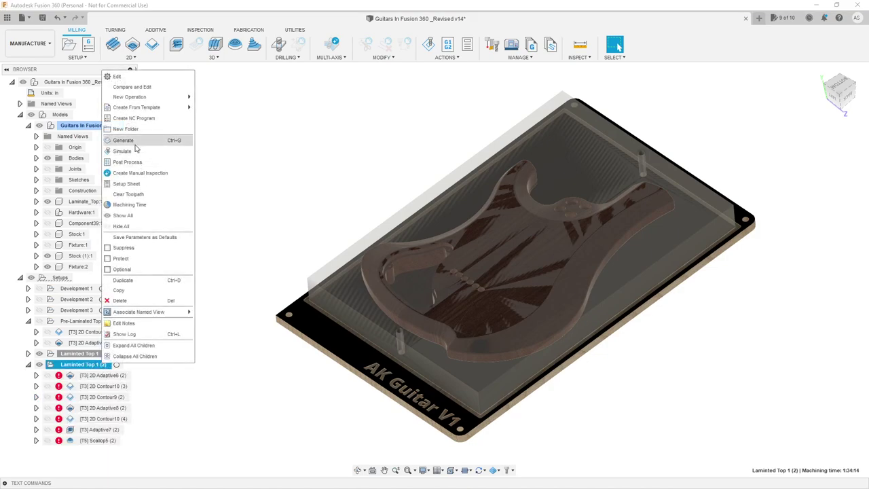
pyautogui.click(133, 141)
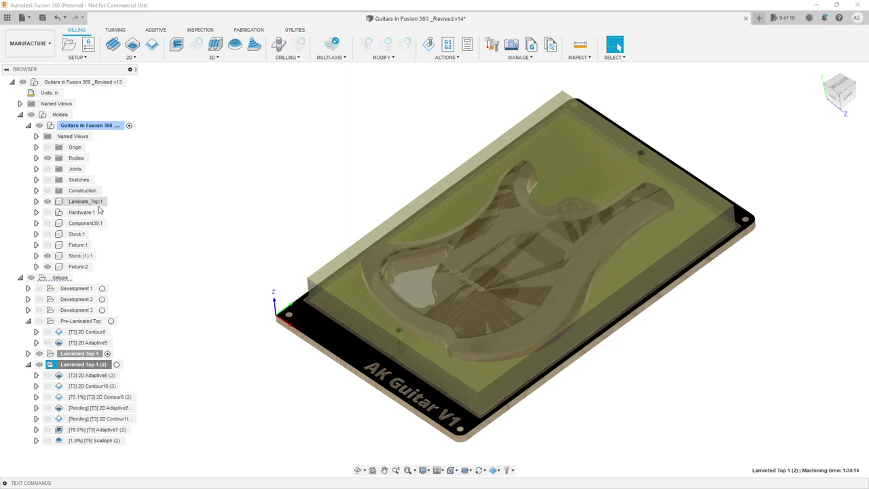
# Delete the pickup cavity operations 2D Adaptive6 (2) and 2D Contour10 (3) from the Laminted Top 1 (2) setup.
pyautogui.click(102, 375)
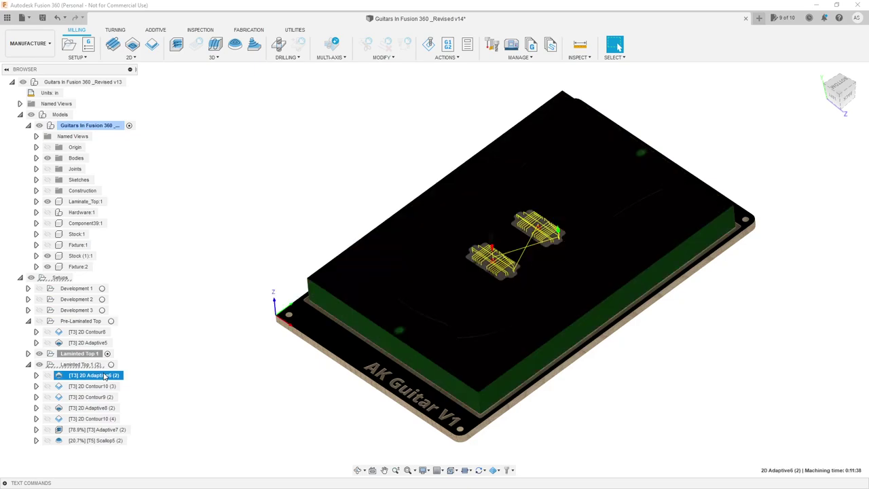
pyautogui.press('Delete')
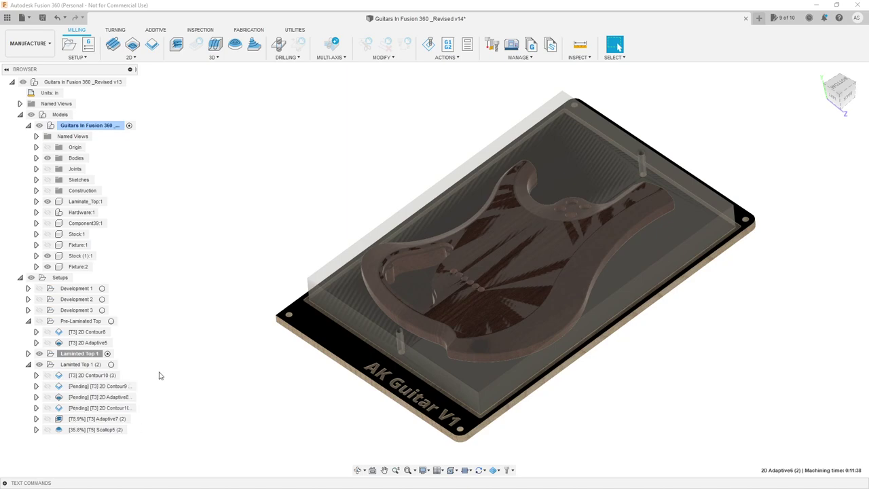
pyautogui.click(92, 376)
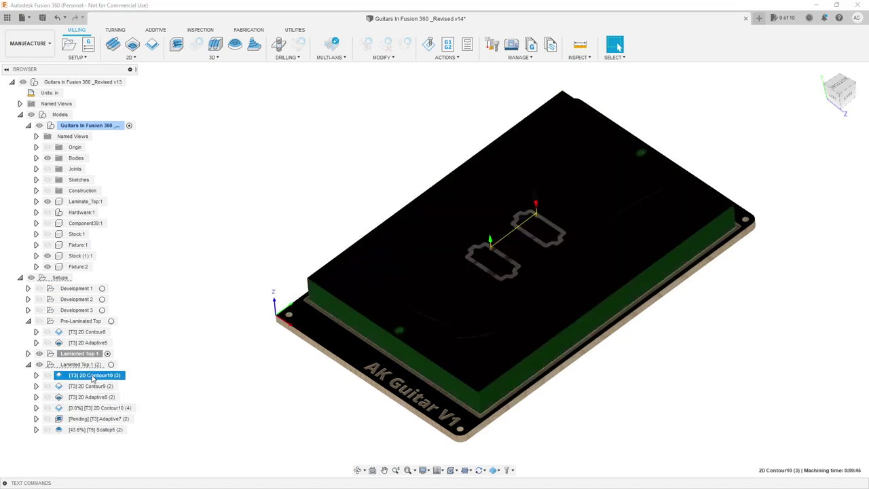
pyautogui.press('Delete')
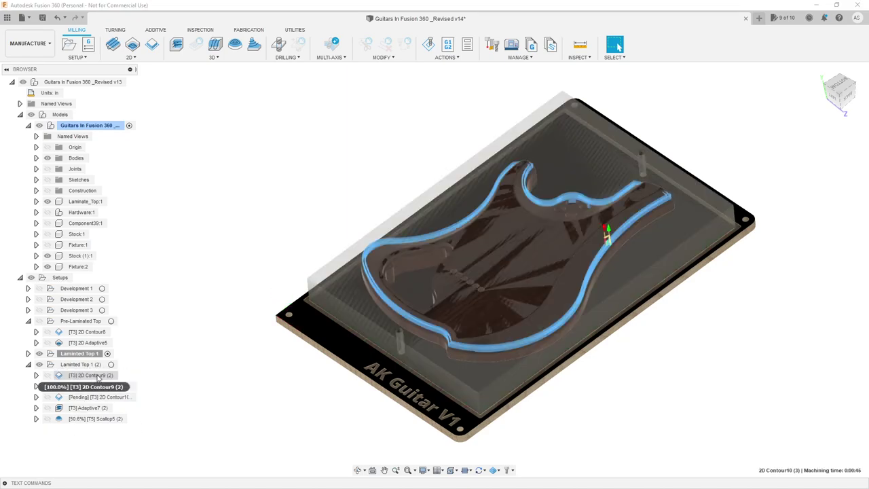
# Review the 2D Contour9 (2) outline pass, and delete the neck pocket operations 2D Adaptive8 (2) and 2D Contour10 (4).
pyautogui.click(96, 378)
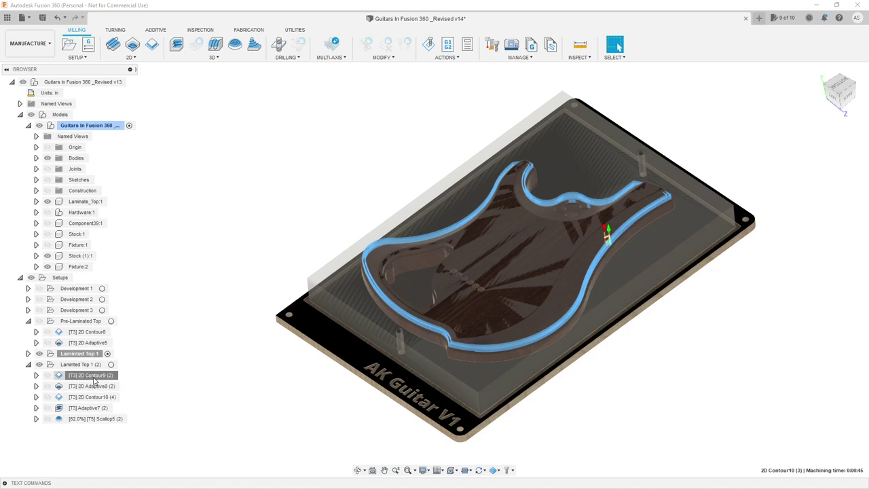
pyautogui.click(94, 381)
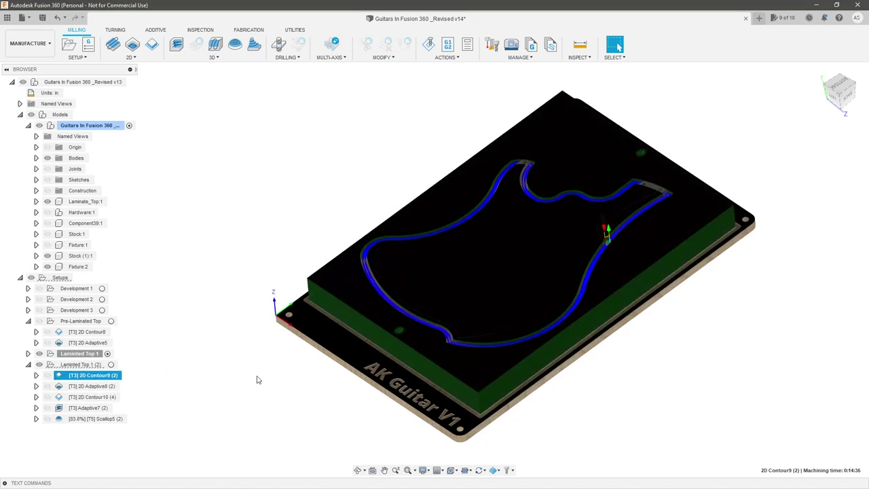
pyautogui.click(257, 380)
pyautogui.click(95, 378)
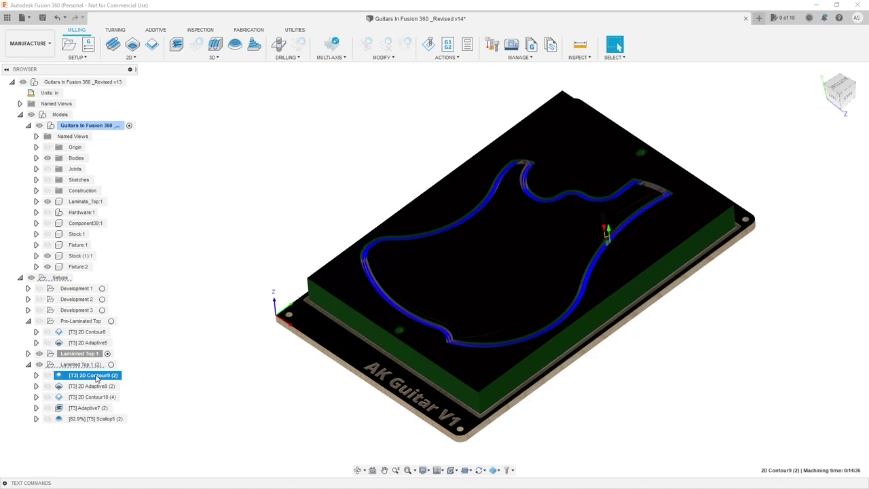
pyautogui.click(208, 385)
pyautogui.click(99, 386)
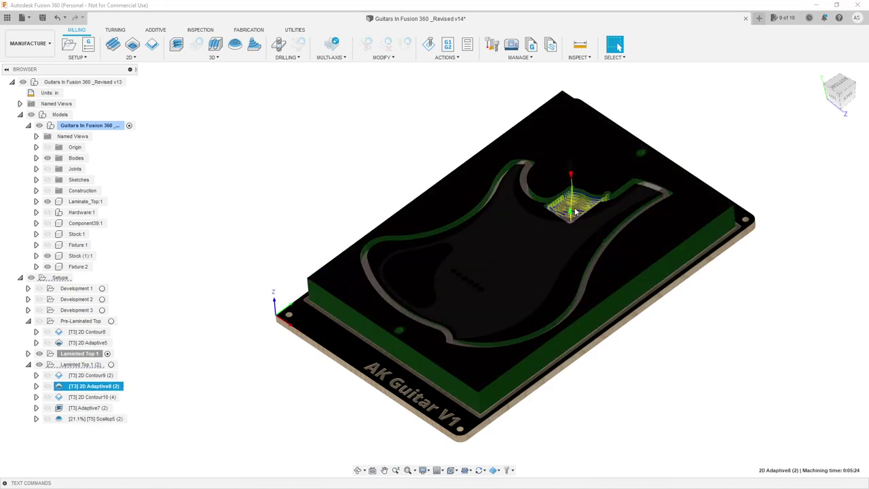
pyautogui.press('Delete')
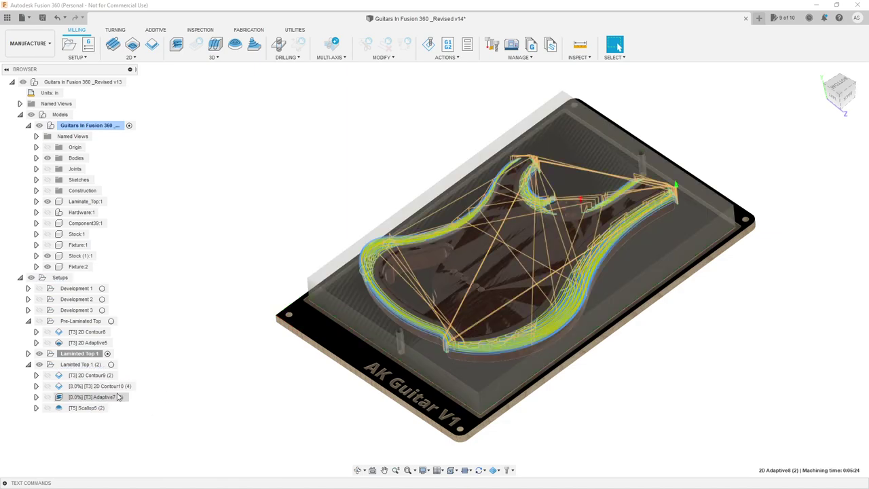
pyautogui.click(95, 386)
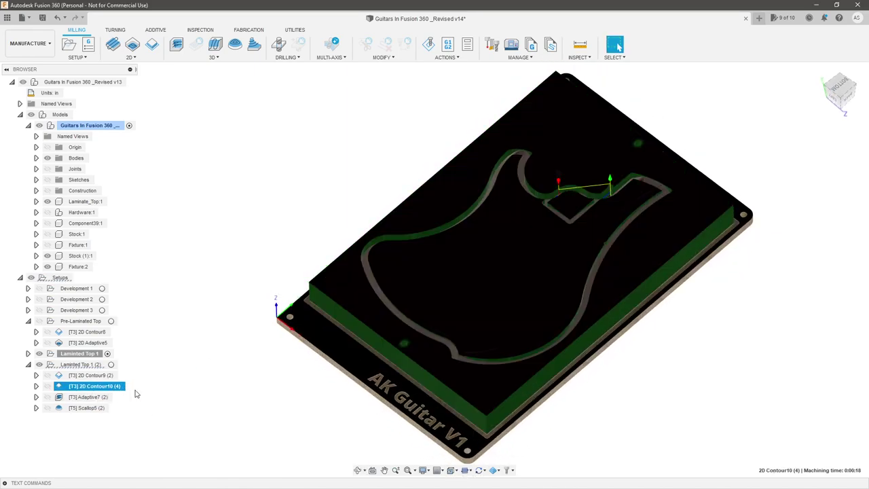
pyautogui.press('Delete')
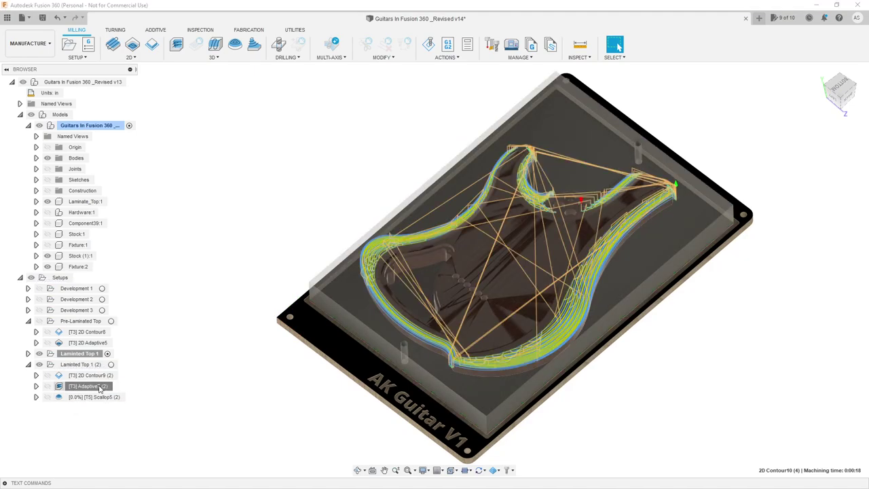
# Inspect the regenerated Adaptive7 (2) and Scallop5 (2) toolpaths on the back of the guitar body.
pyautogui.click(100, 387)
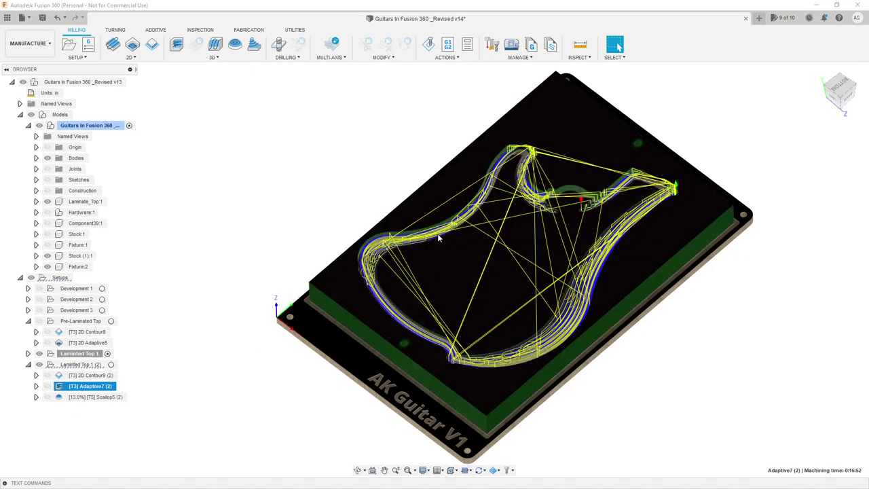
pyautogui.click(122, 396)
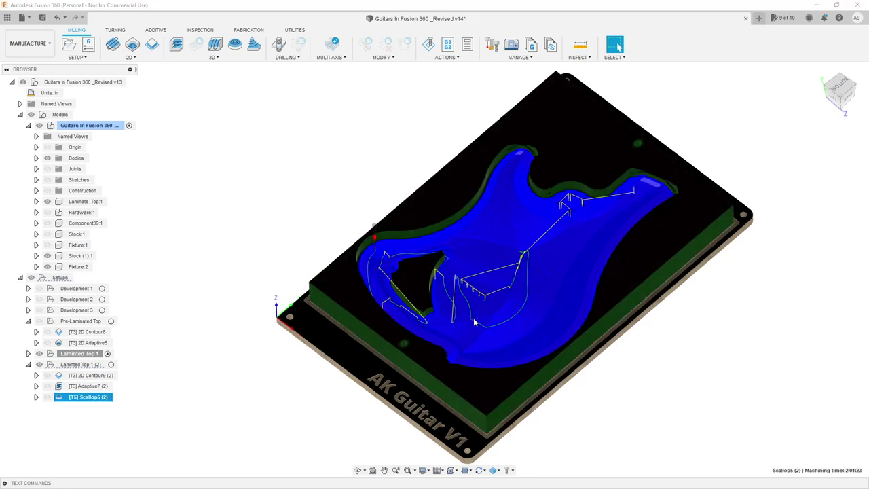
pyautogui.scroll(1, 534, 285)
pyautogui.keyDown('shift'); pyautogui.moveTo(534, 285); pyautogui.dragTo(521, 263, button='middle'); pyautogui.keyUp('shift')
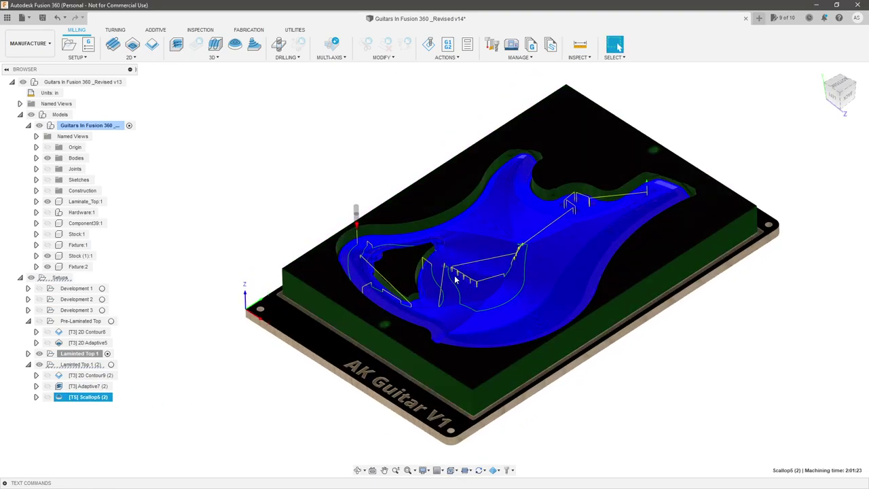
# Open the 2D Contour9 (2) operation for editing and examine its selected contour chain around the guitar body.
pyautogui.click(95, 377)
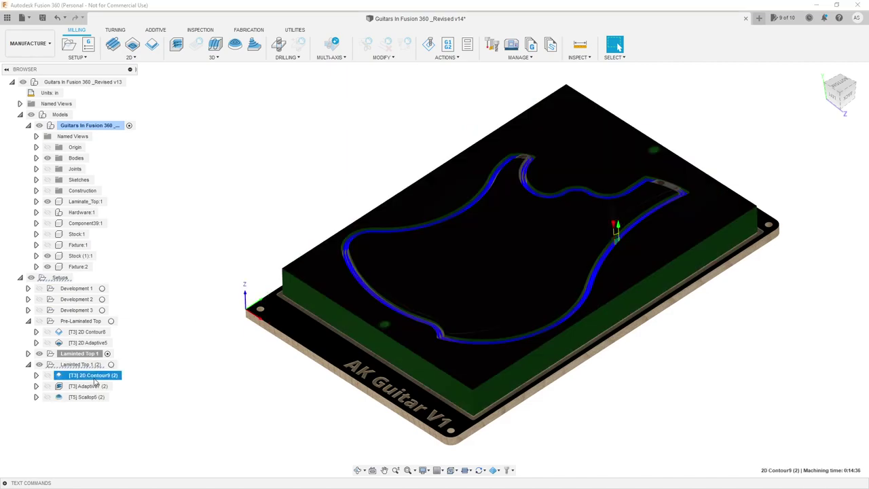
pyautogui.rightClick(95, 382)
pyautogui.click(150, 74)
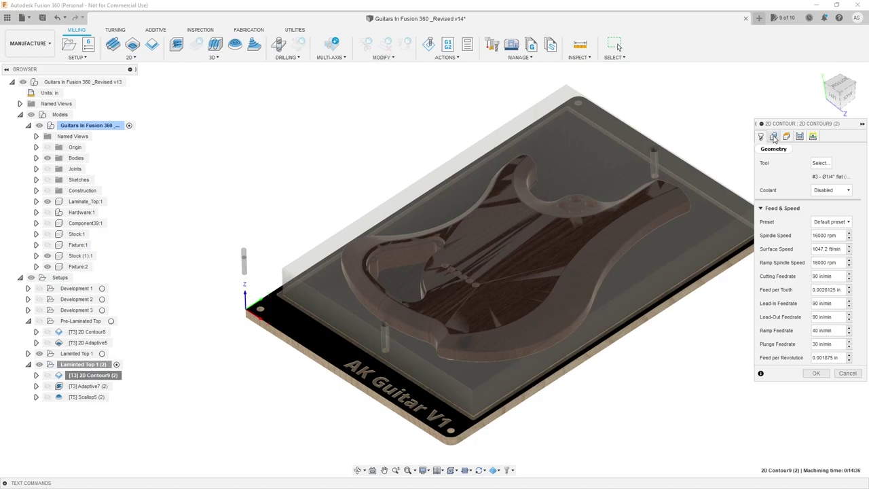
pyautogui.click(773, 137)
pyautogui.scroll(3, 329, 250)
pyautogui.moveTo(327, 253)
pyautogui.keyDown('shift'); pyautogui.mouseDown(button='middle')
pyautogui.moveTo(352, 286)
pyautogui.moveTo(332, 253)
pyautogui.moveTo(336, 260)
pyautogui.mouseUp(button='middle'); pyautogui.keyUp('shift')
pyautogui.scroll(-2, 313, 264)
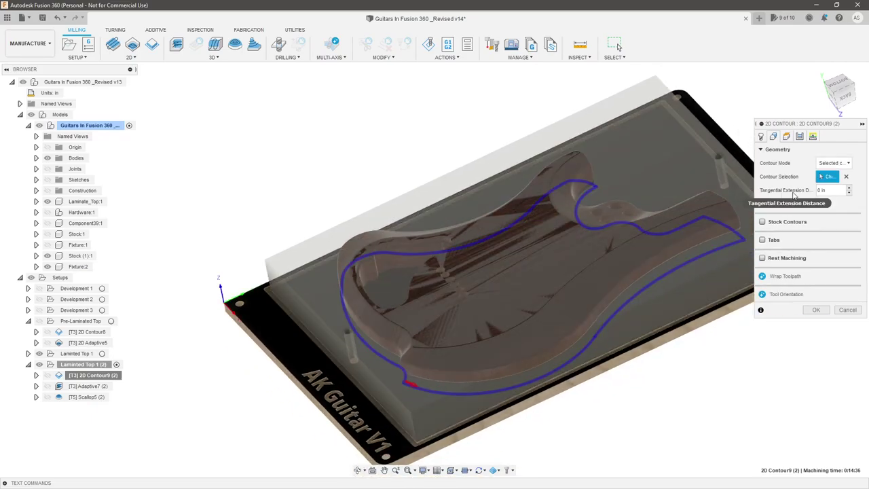
pyautogui.keyDown('shift'); pyautogui.moveTo(432, 199); pyautogui.dragTo(414, 207, button='middle'); pyautogui.keyUp('shift')
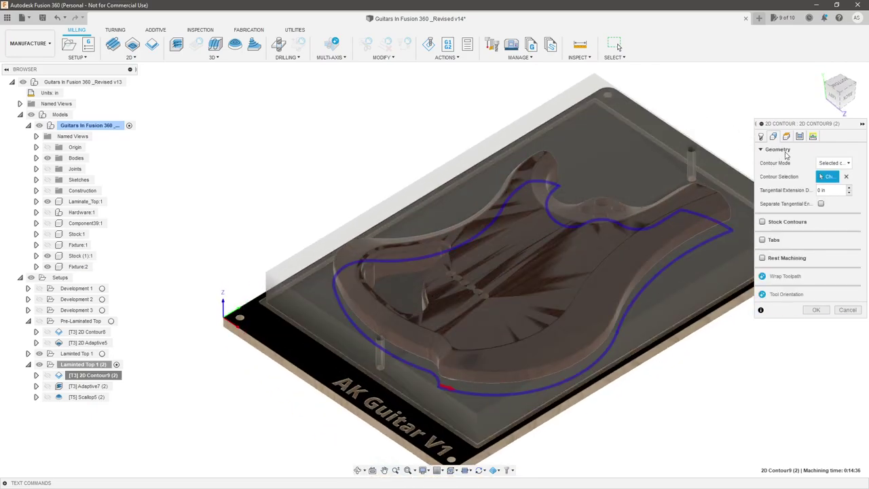
# Check the 2D Contour9 (2) height planes against the stock and guitar body from the side.
pyautogui.click(786, 136)
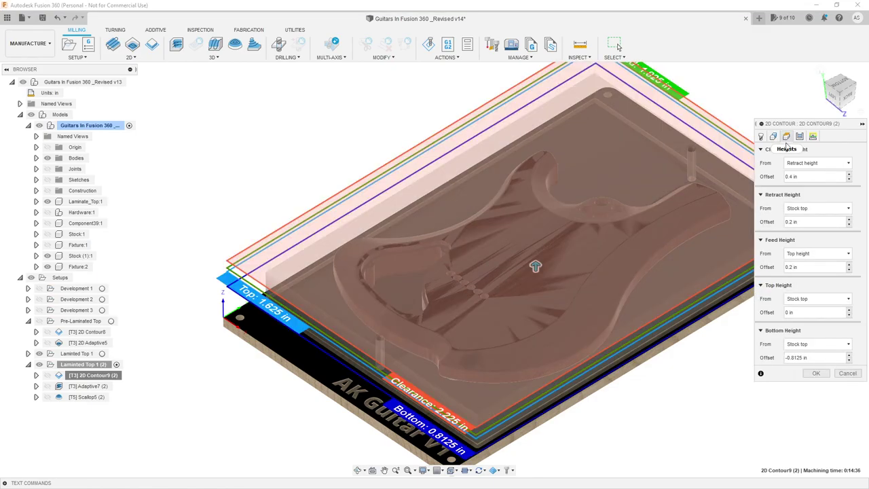
pyautogui.keyDown('shift'); pyautogui.moveTo(621, 354); pyautogui.dragTo(641, 322, button='middle'); pyautogui.keyUp('shift')
pyautogui.click(838, 90)
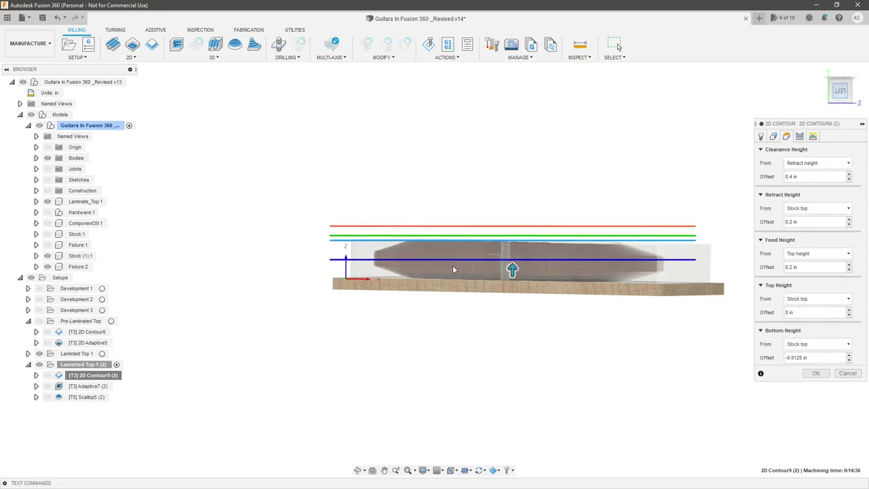
pyautogui.scroll(2, 540, 256)
pyautogui.keyDown('shift'); pyautogui.moveTo(672, 263); pyautogui.dragTo(634, 280, button='middle'); pyautogui.keyUp('shift')
pyautogui.scroll(-2, 634, 280)
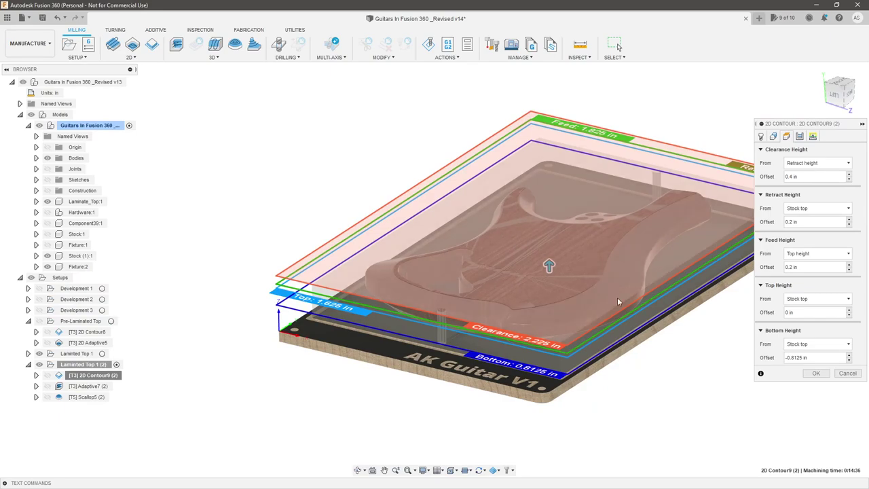
# Set the bottom height offset of 2D Contour9 (2) to -0.75 in from the stock top and regenerate the toolpath.
pyautogui.keyDown('shift'); pyautogui.moveTo(592, 309); pyautogui.dragTo(735, 321, button='middle'); pyautogui.keyUp('shift')
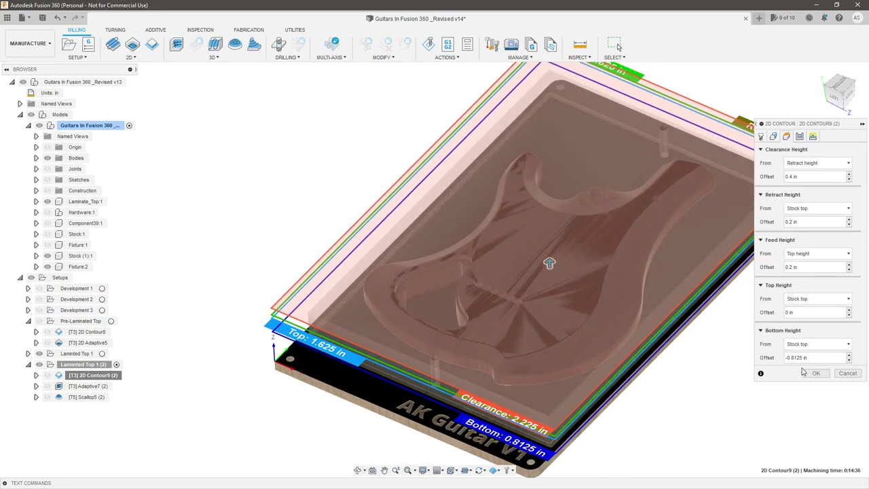
pyautogui.moveTo(828, 357); pyautogui.dragTo(767, 355)
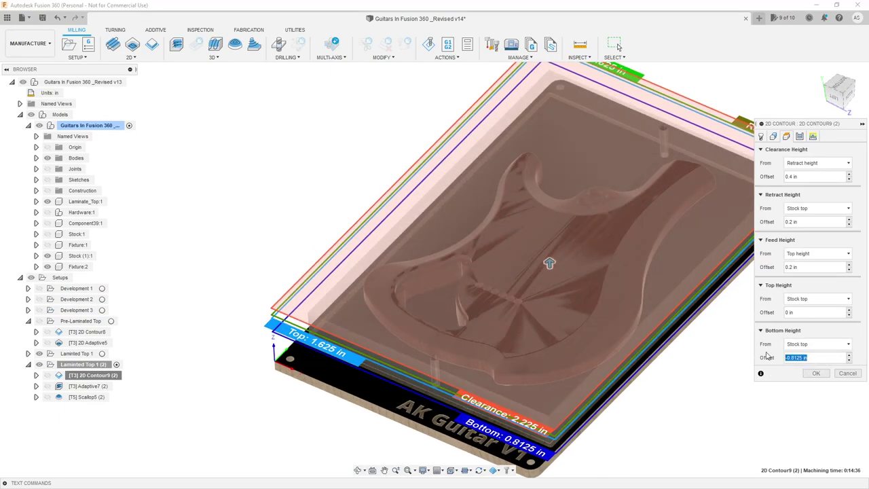
pyautogui.write('-.75')
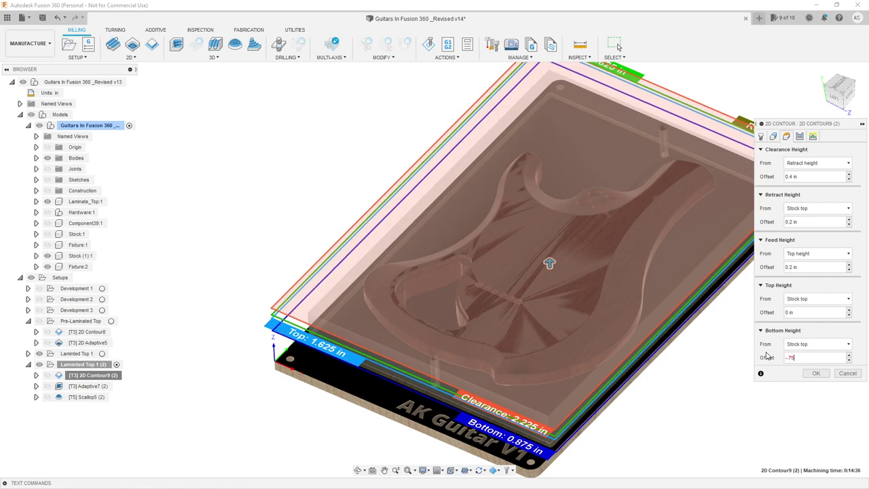
pyautogui.press('Tab')
pyautogui.scroll(-2, 553, 312)
pyautogui.moveTo(615, 347)
pyautogui.keyDown('shift'); pyautogui.mouseDown(button='middle')
pyautogui.moveTo(640, 338)
pyautogui.moveTo(627, 356)
pyautogui.mouseUp(button='middle'); pyautogui.keyUp('shift')
pyautogui.click(799, 137)
pyautogui.keyDown('shift'); pyautogui.moveTo(700, 213); pyautogui.dragTo(604, 345, button='middle'); pyautogui.keyUp('shift')
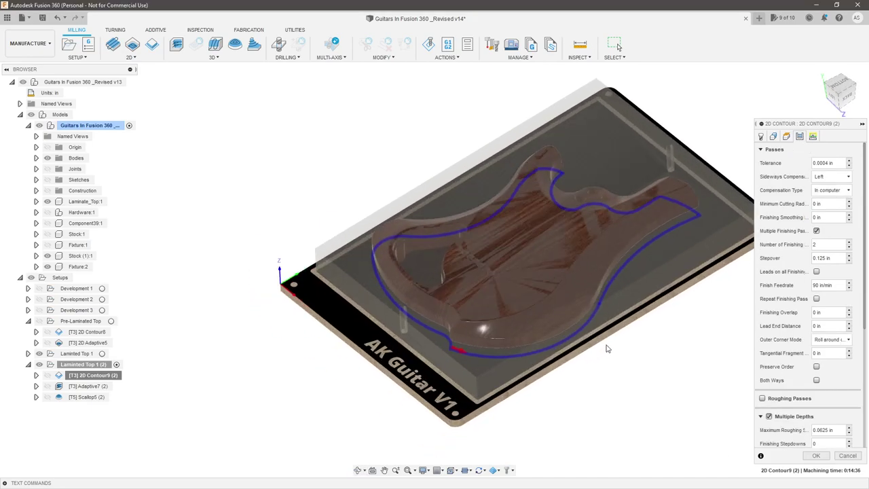
pyautogui.click(825, 457)
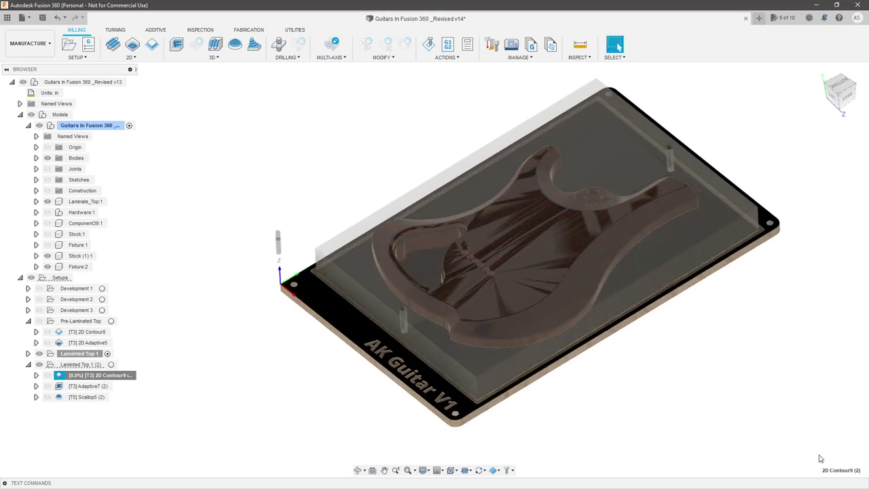
# Edit the 2D Contour9 (2) geometry and flip the selected chain's direction so the tool runs outside the guitar outline.
pyautogui.scroll(5, 343, 232)
pyautogui.keyDown('shift'); pyautogui.moveTo(408, 246); pyautogui.dragTo(422, 276, button='middle'); pyautogui.keyUp('shift')
pyautogui.scroll(-3, 422, 215)
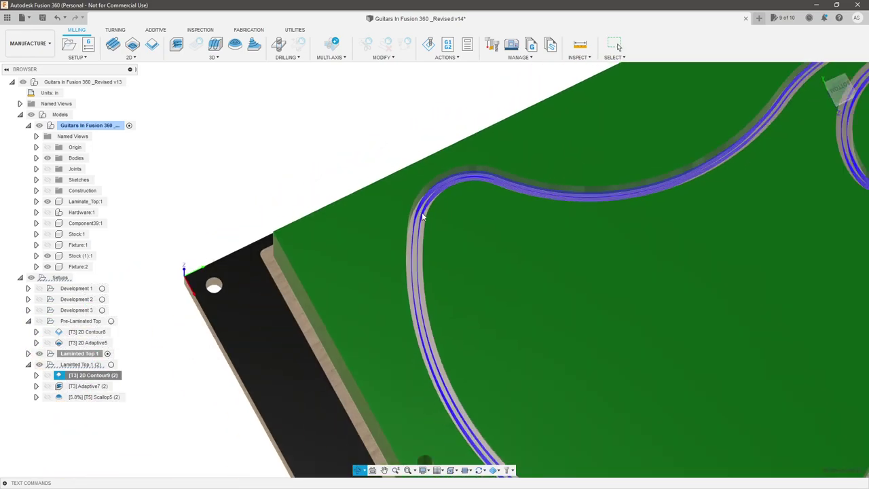
pyautogui.rightClick(106, 377)
pyautogui.click(138, 69)
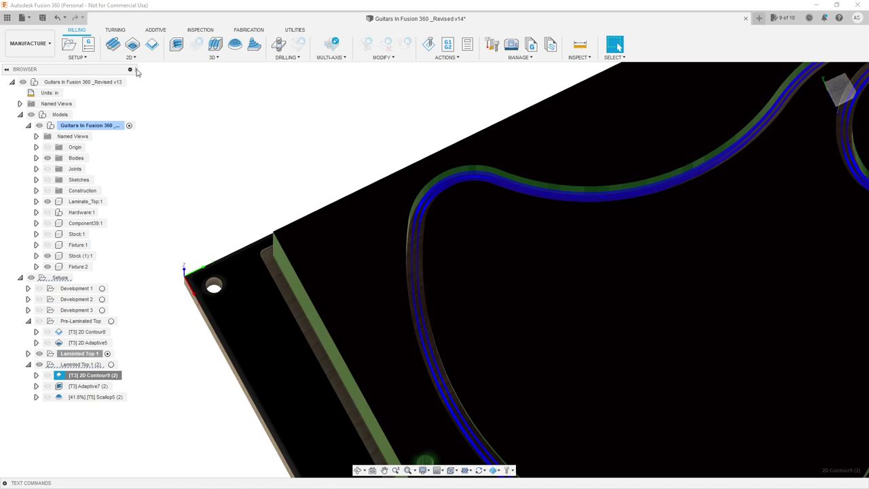
pyautogui.click(772, 138)
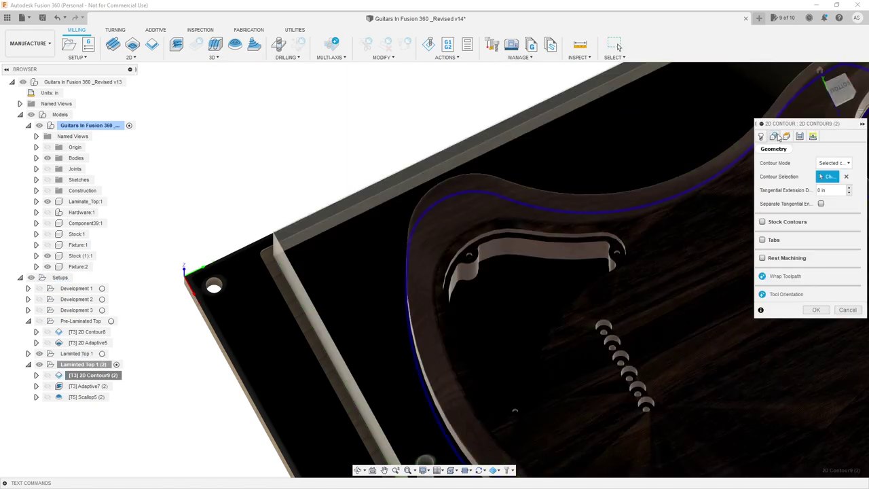
pyautogui.click(834, 163)
pyautogui.click(834, 163)
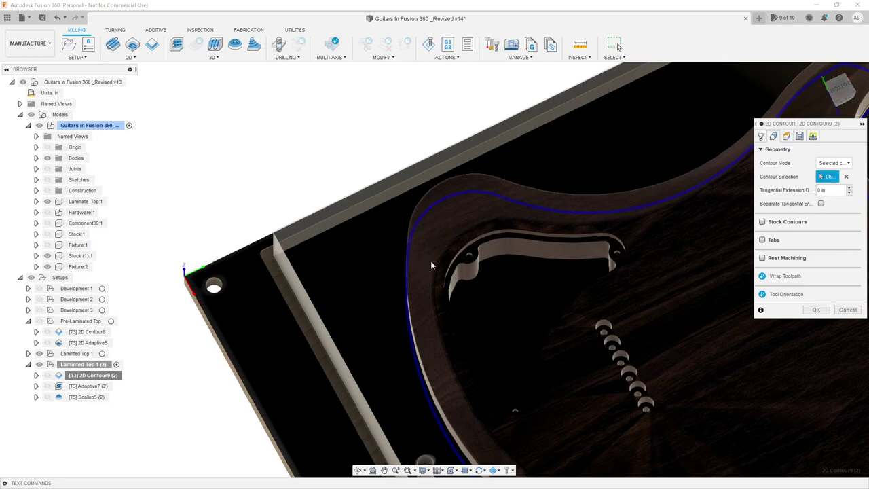
pyautogui.scroll(-5, 438, 266)
pyautogui.scroll(3, 407, 330)
pyautogui.keyDown('shift'); pyautogui.moveTo(369, 318); pyautogui.dragTo(400, 326, button='middle'); pyautogui.keyUp('shift')
pyautogui.scroll(2, 416, 325)
pyautogui.click(430, 297)
pyautogui.scroll(-1, 430, 296)
pyautogui.click(813, 309)
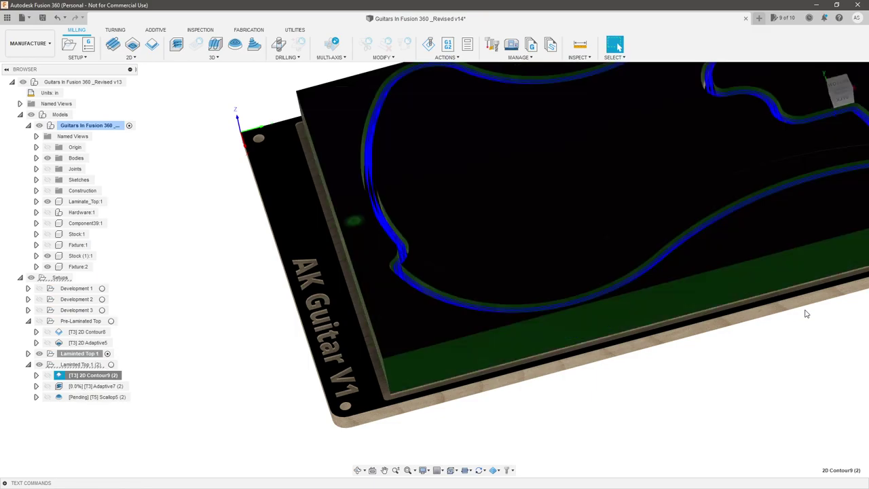
# Inspect the regenerated 2D Contour9 (2) toolpath around the guitar body's perimeter.
pyautogui.scroll(-3, 628, 336)
pyautogui.scroll(2, 570, 217)
pyautogui.keyDown('shift'); pyautogui.moveTo(471, 255); pyautogui.dragTo(471, 277, button='middle'); pyautogui.keyUp('shift')
pyautogui.scroll(3, 401, 328)
pyautogui.keyDown('shift'); pyautogui.moveTo(401, 328); pyautogui.dragTo(295, 315, button='middle'); pyautogui.keyUp('shift')
pyautogui.scroll(-3, 295, 314)
pyautogui.click(99, 377)
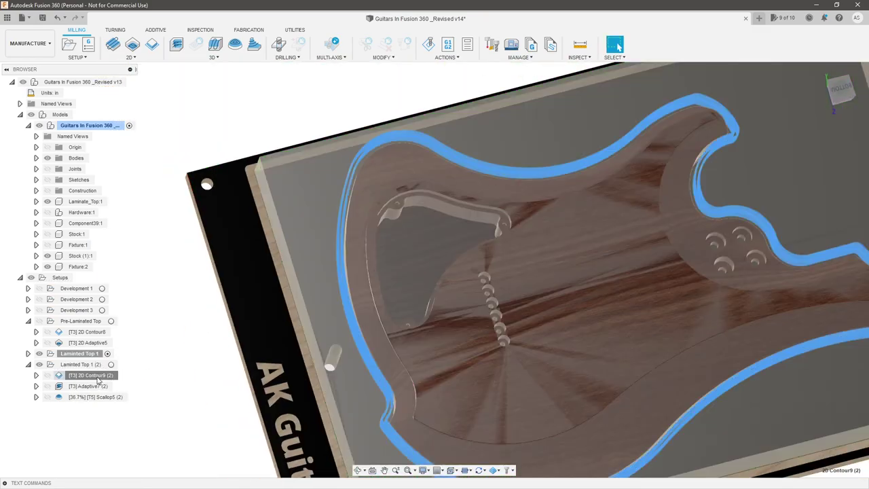
pyautogui.scroll(-2, 309, 281)
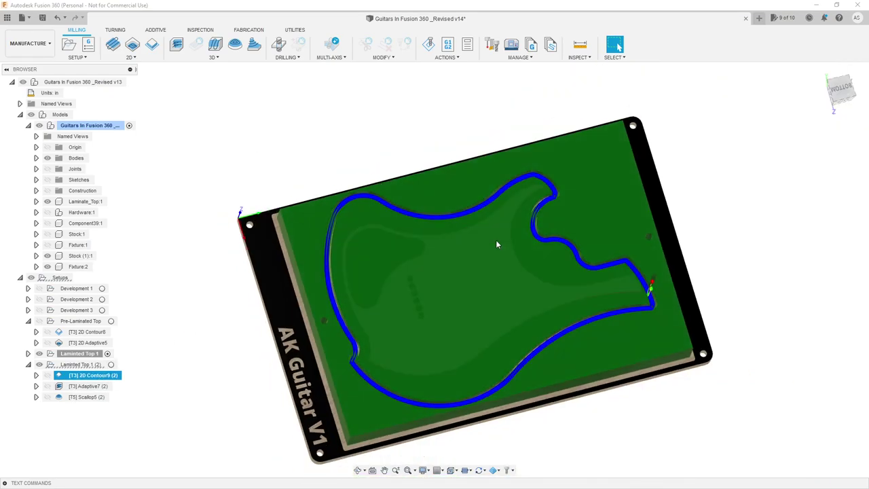
# Examine the Adaptive7 (2) toolpath along the body edges and around the neck pocket area.
pyautogui.click(102, 387)
pyautogui.scroll(1, 147, 387)
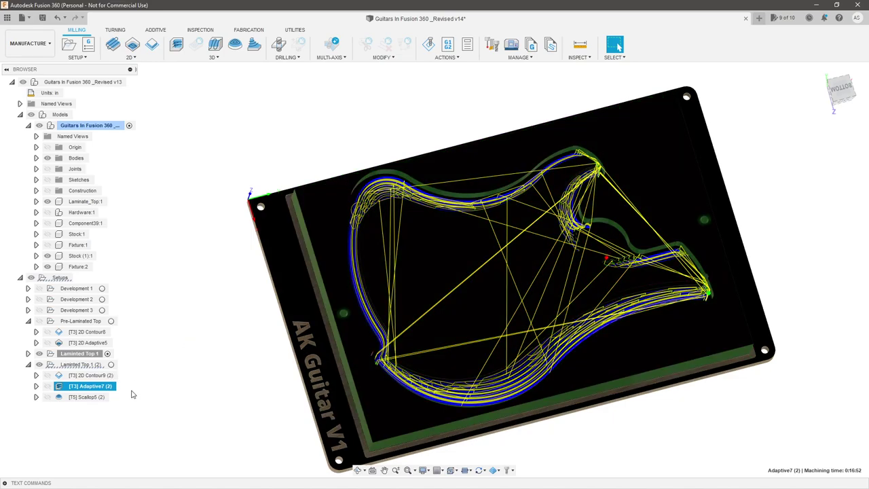
pyautogui.press('Escape')
pyautogui.moveTo(285, 373)
pyautogui.keyDown('shift'); pyautogui.mouseDown(button='middle')
pyautogui.moveTo(335, 328)
pyautogui.moveTo(279, 368)
pyautogui.mouseUp(button='middle'); pyautogui.keyUp('shift')
pyautogui.click(96, 386)
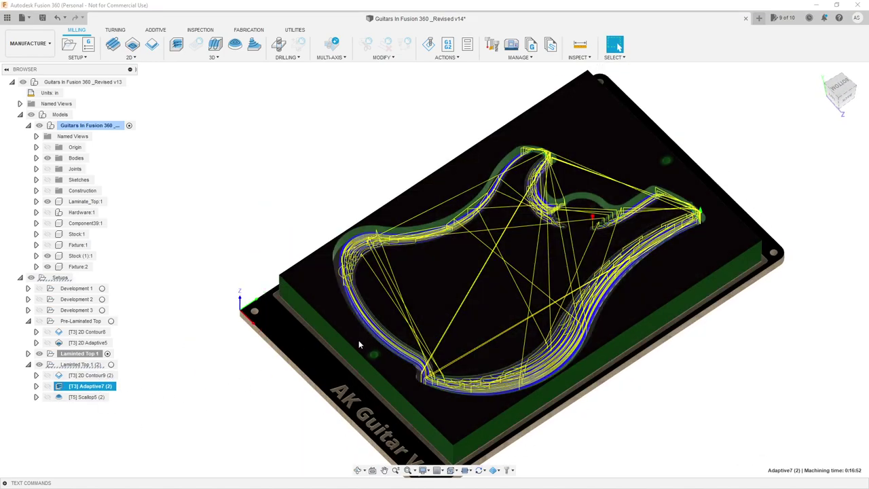
pyautogui.scroll(2, 488, 275)
pyautogui.keyDown('shift'); pyautogui.moveTo(487, 275); pyautogui.dragTo(479, 249, button='middle'); pyautogui.keyUp('shift')
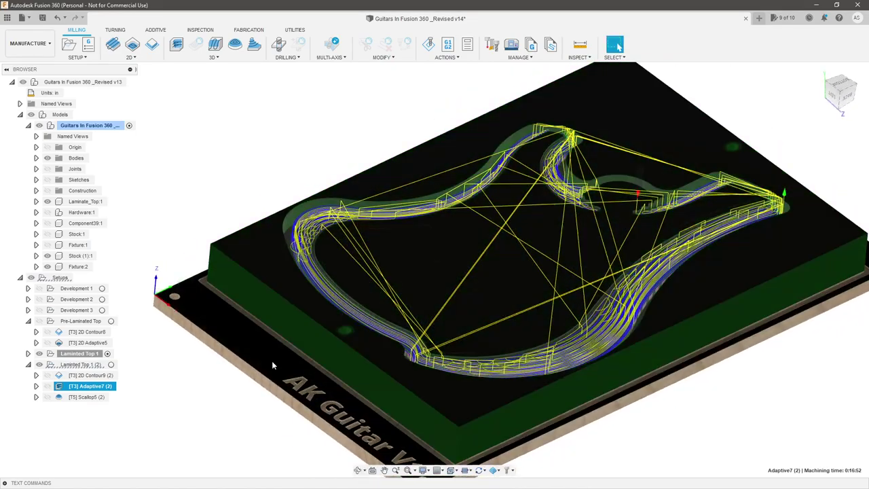
# Simulate all operations of the Laminted Top 1 (2) setup and play the stock removal.
pyautogui.rightClick(86, 365)
pyautogui.rightClick(86, 365)
pyautogui.click(153, 154)
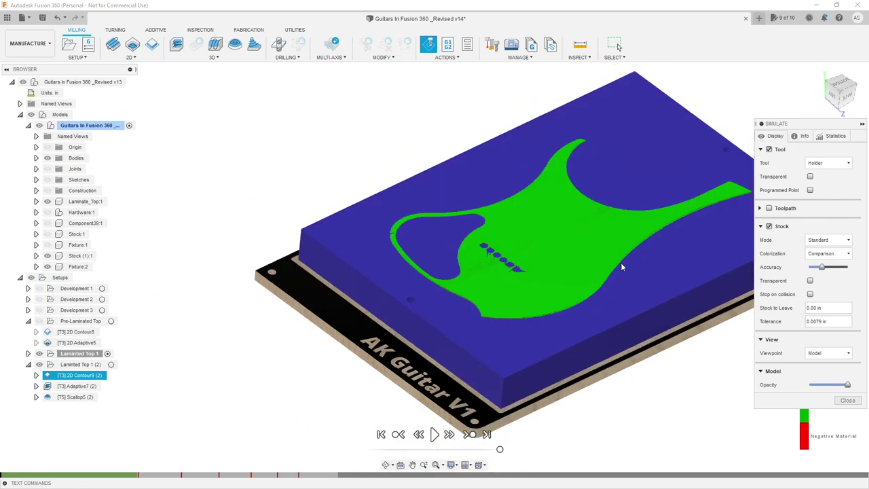
pyautogui.scroll(-2, 621, 266)
pyautogui.scroll(3, 634, 297)
pyautogui.click(434, 433)
pyautogui.scroll(-2, 435, 362)
pyautogui.scroll(2, 600, 340)
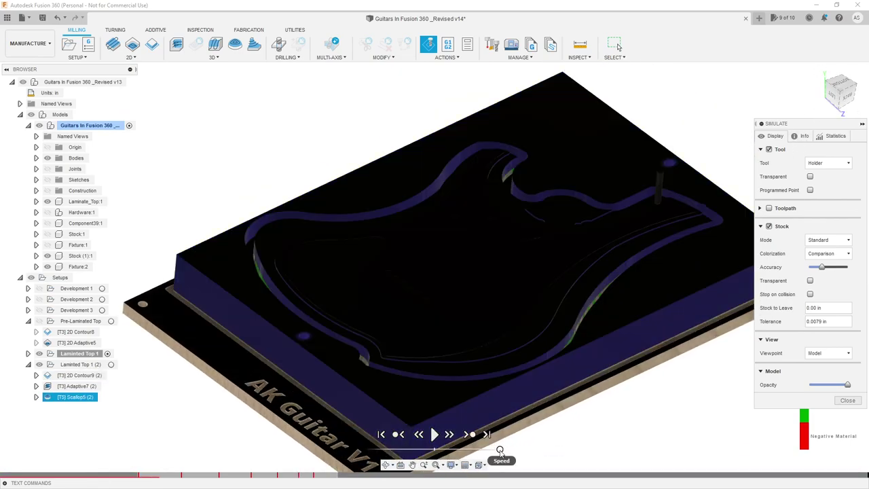
# Replay the simulation at a reduced speed, watching the 2D Contour9 (2) and Adaptive7 (2) cuts up close.
pyautogui.click(219, 476)
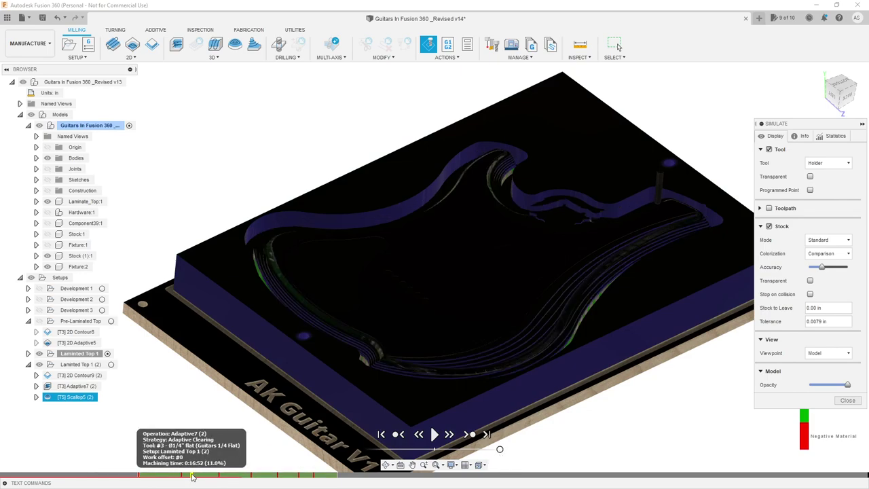
pyautogui.moveTo(140, 476)
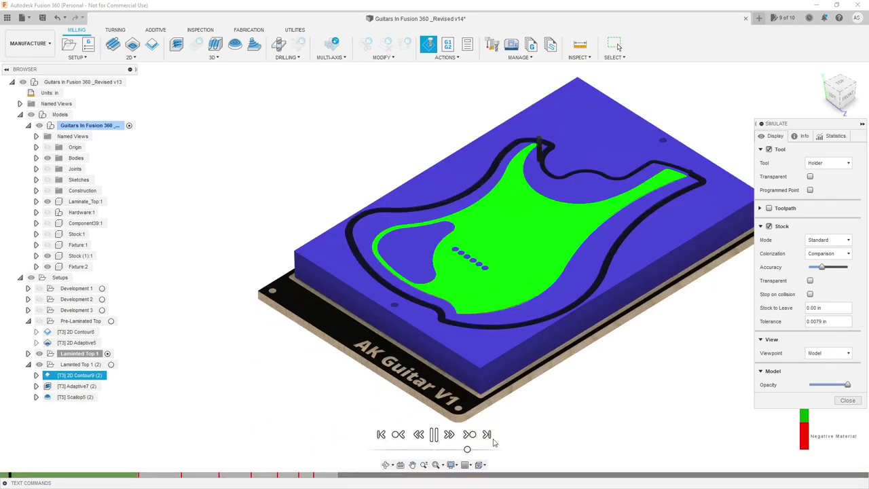
pyautogui.moveTo(467, 450); pyautogui.dragTo(473, 450)
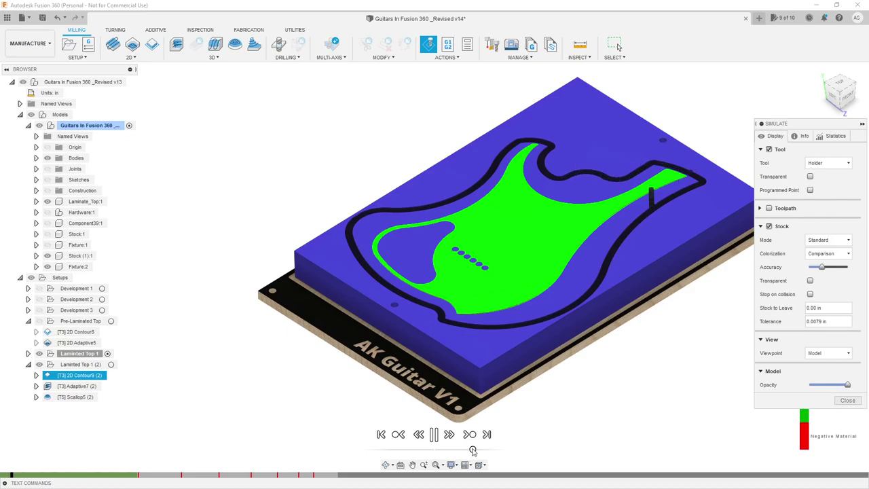
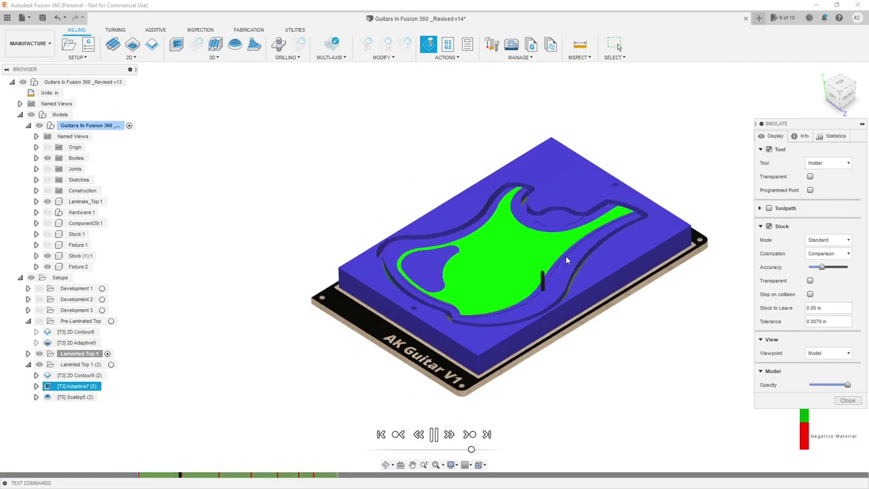
pyautogui.scroll(2, 504, 353)
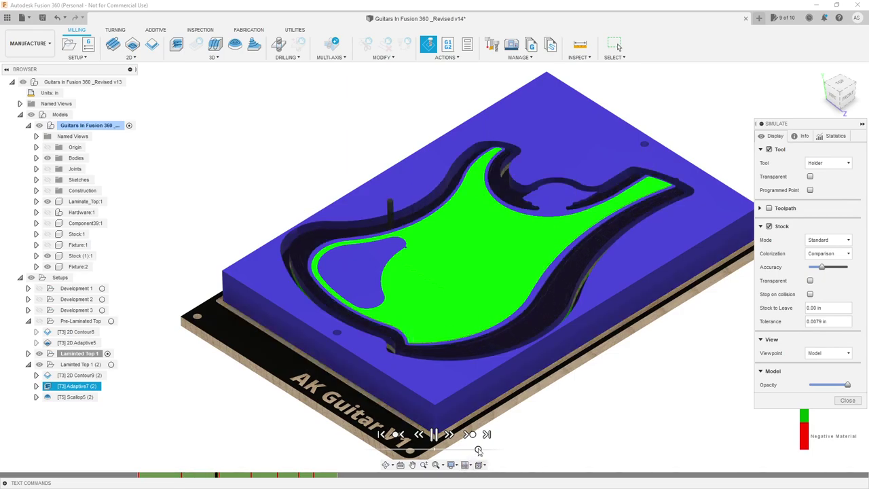
pyautogui.keyDown('shift'); pyautogui.moveTo(478, 450); pyautogui.dragTo(445, 298, button='middle'); pyautogui.keyUp('shift')
pyautogui.scroll(-2, 445, 298)
pyautogui.scroll(3, 545, 406)
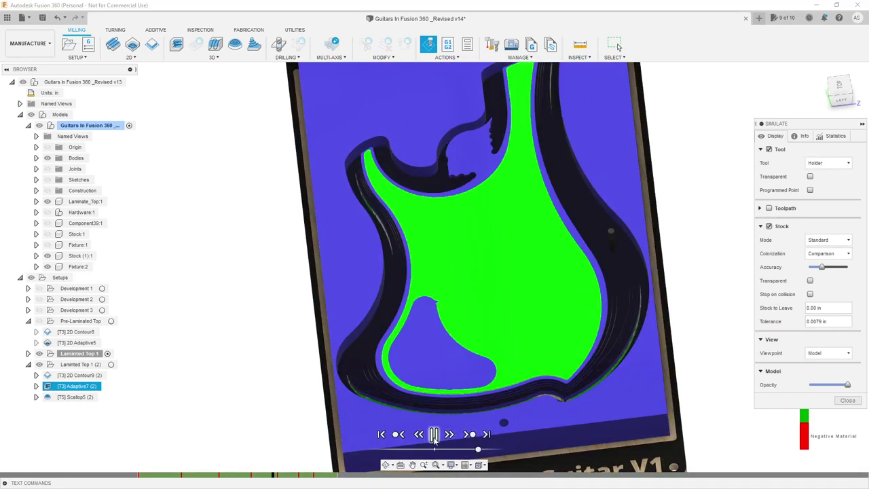
# Turn off the Object Shadow display effect for a clearer view of the simulated stock.
pyautogui.click(450, 465)
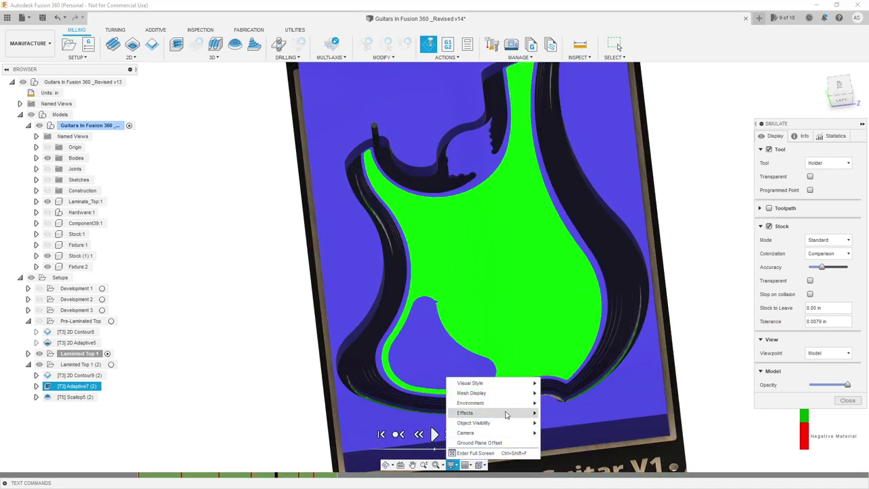
pyautogui.moveTo(505, 414)
pyautogui.click(543, 444)
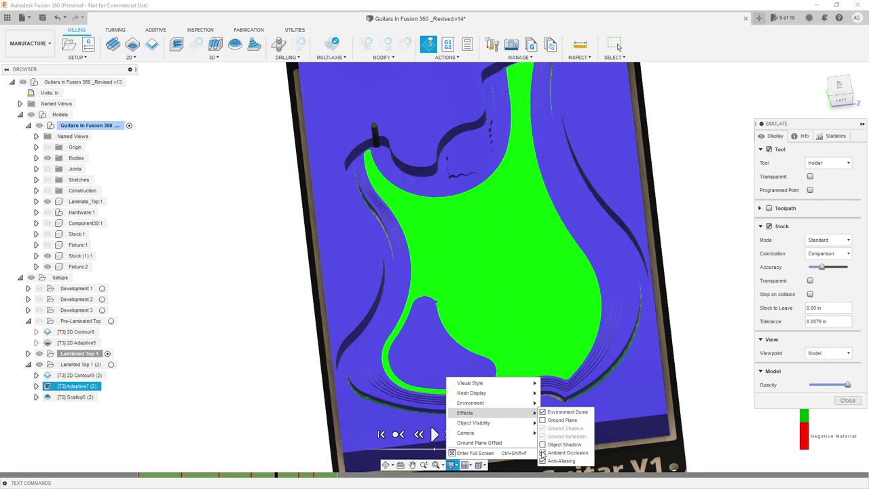
pyautogui.click(683, 322)
# Resume the simulation through the Scallop5 (2) pass, examine the cut surface near the neck pocket, and close the simulation.
pyautogui.click(434, 434)
pyautogui.scroll(-2, 434, 431)
pyautogui.moveTo(539, 317)
pyautogui.keyDown('shift'); pyautogui.mouseDown(button='middle')
pyautogui.moveTo(536, 244)
pyautogui.moveTo(537, 315)
pyautogui.mouseUp(button='middle'); pyautogui.keyUp('shift')
pyautogui.scroll(-2, 529, 333)
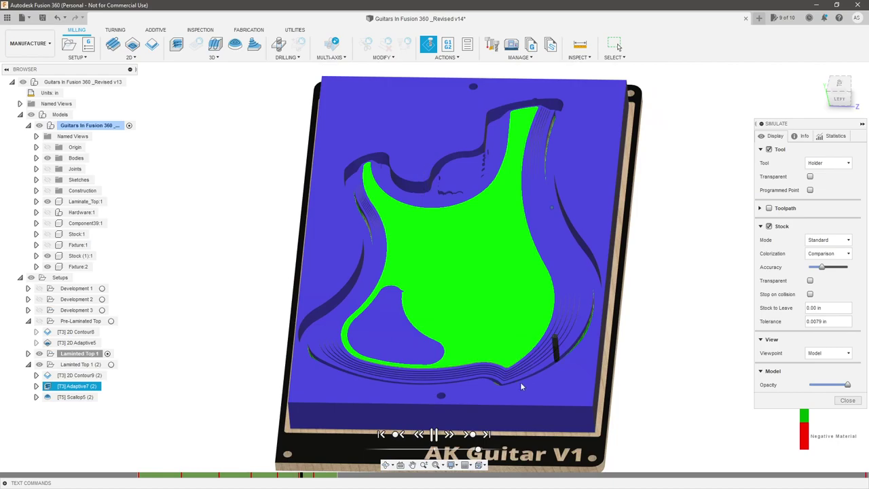
pyautogui.click(472, 435)
pyautogui.keyDown('shift'); pyautogui.moveTo(520, 353); pyautogui.dragTo(484, 190, button='middle'); pyautogui.keyUp('shift')
pyautogui.scroll(6, 441, 188)
pyautogui.keyDown('shift'); pyautogui.moveTo(462, 226); pyautogui.dragTo(352, 267, button='middle'); pyautogui.keyUp('shift')
pyautogui.scroll(-1, 364, 190)
pyautogui.scroll(-4, 364, 191)
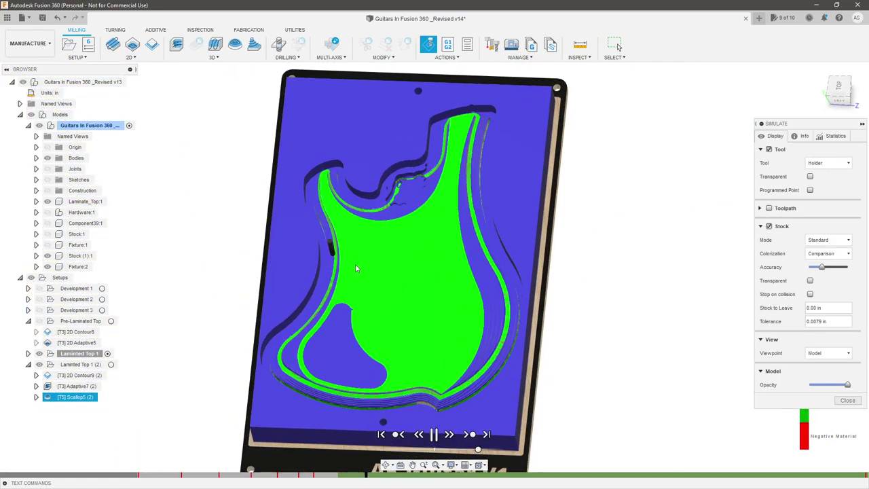
pyautogui.click(48, 158)
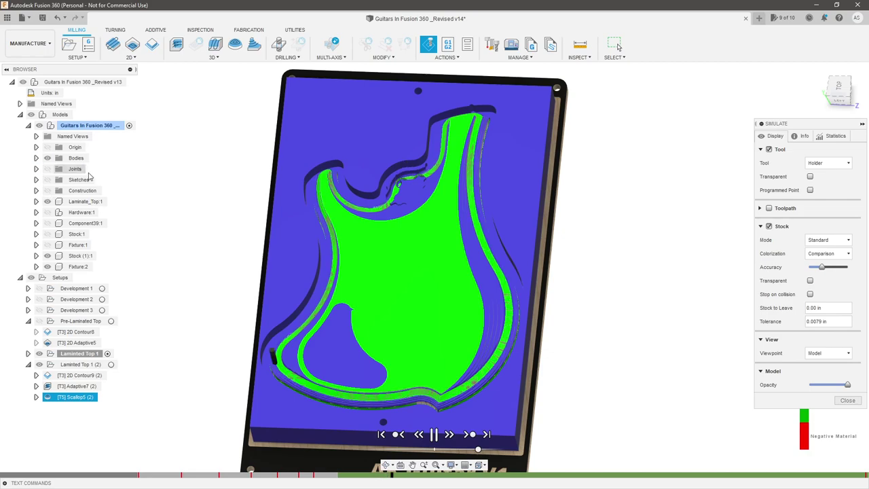
pyautogui.keyDown('shift'); pyautogui.moveTo(428, 183); pyautogui.dragTo(400, 275, button='middle'); pyautogui.keyUp('shift')
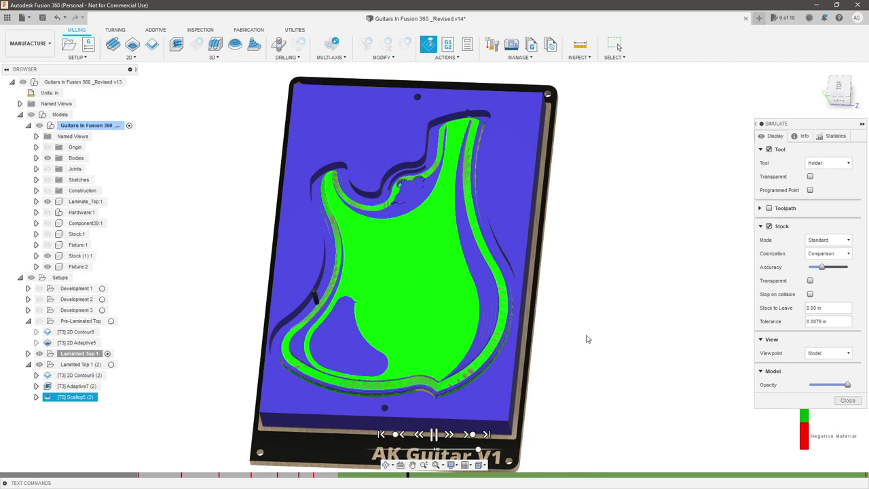
pyautogui.click(849, 401)
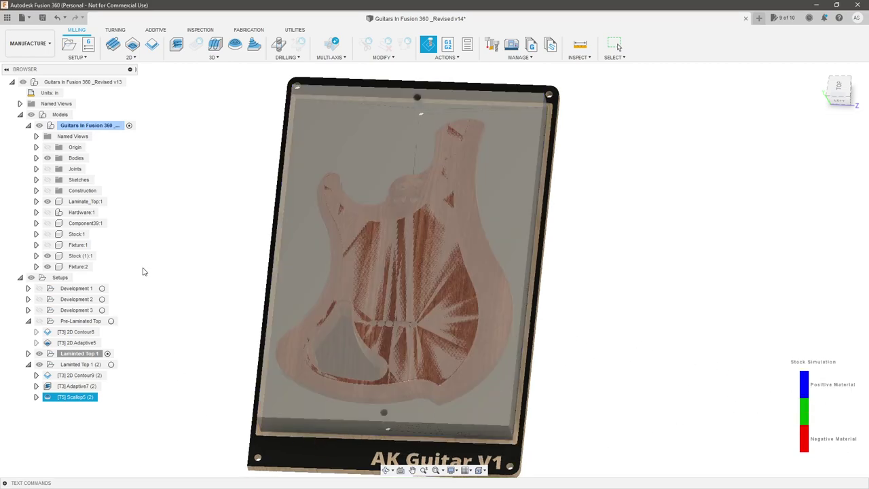
# Edit the Adaptive7 (2) operation and remove the neck-joint chain from its stock contours, keeping only the outer body outline.
pyautogui.click(77, 385)
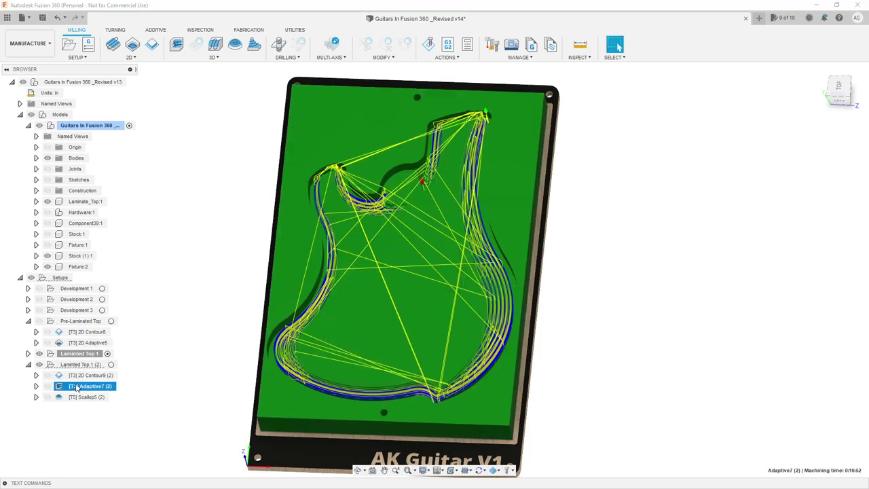
pyautogui.rightClick(77, 386)
pyautogui.click(134, 80)
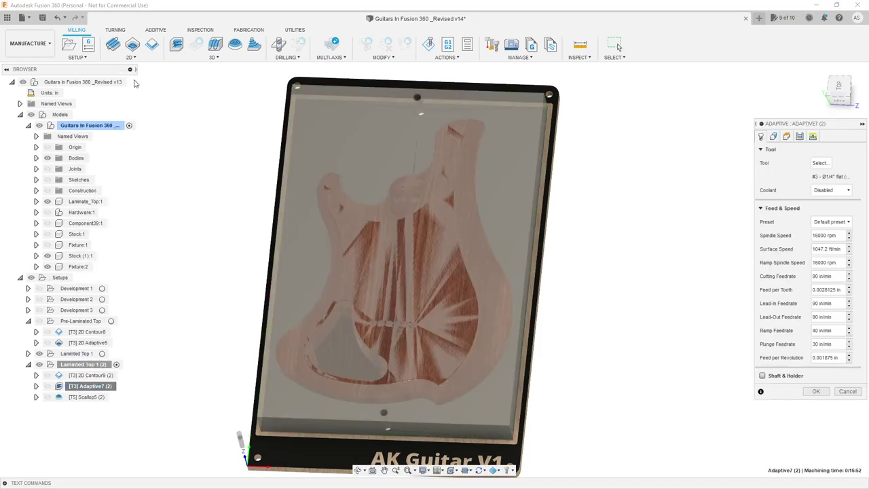
pyautogui.click(774, 137)
pyautogui.keyDown('shift'); pyautogui.moveTo(593, 189); pyautogui.dragTo(543, 208, button='middle'); pyautogui.keyUp('shift')
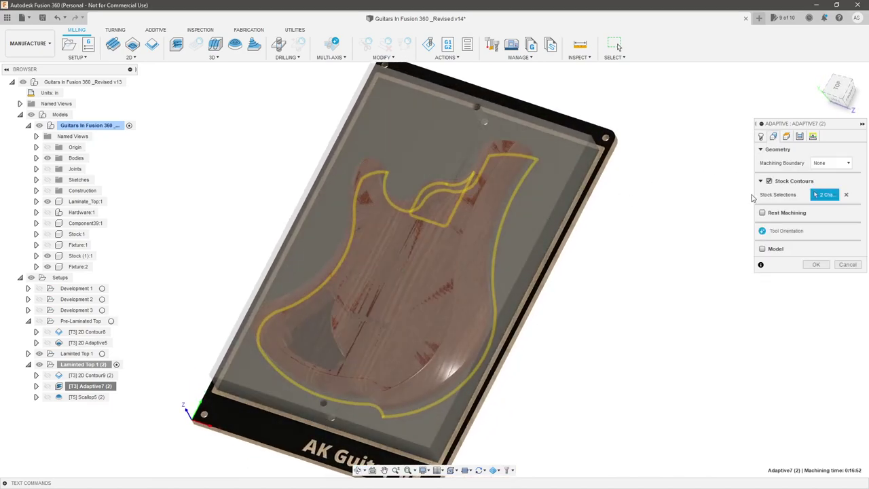
pyautogui.click(453, 221)
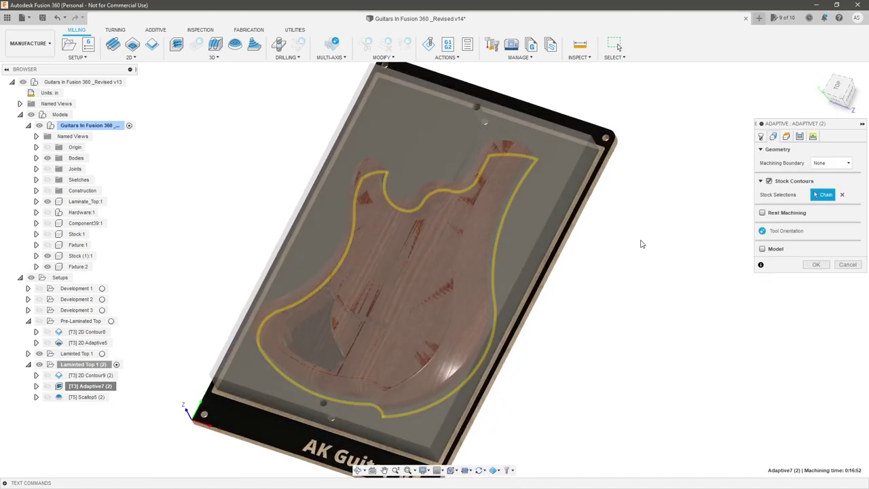
pyautogui.keyDown('shift'); pyautogui.moveTo(630, 257); pyautogui.dragTo(649, 266, button='middle'); pyautogui.keyUp('shift')
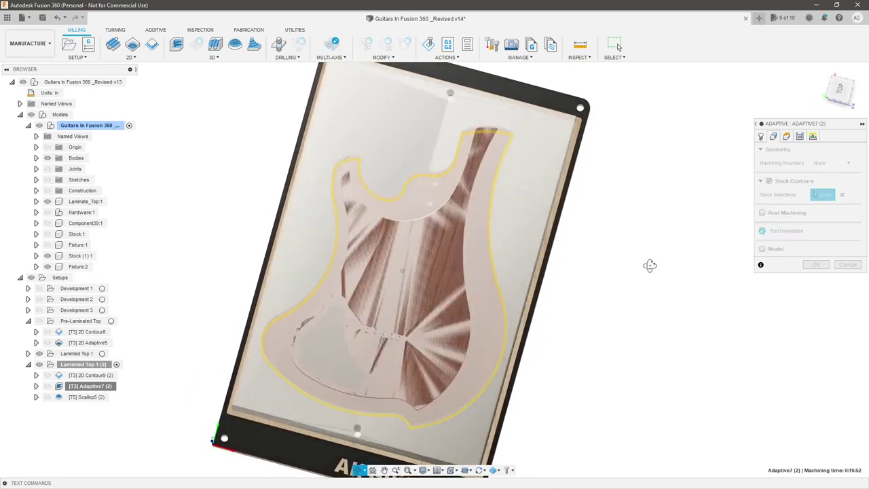
pyautogui.keyDown('shift'); pyautogui.moveTo(556, 213); pyautogui.dragTo(581, 210, button='middle'); pyautogui.keyUp('shift')
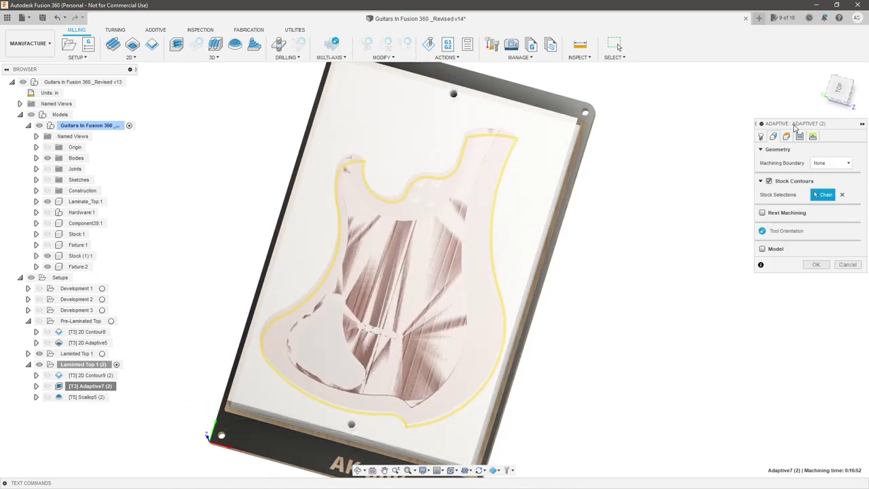
# Review the clearance, retract, top and bottom height planes of Adaptive7 (2) from the side.
pyautogui.click(787, 138)
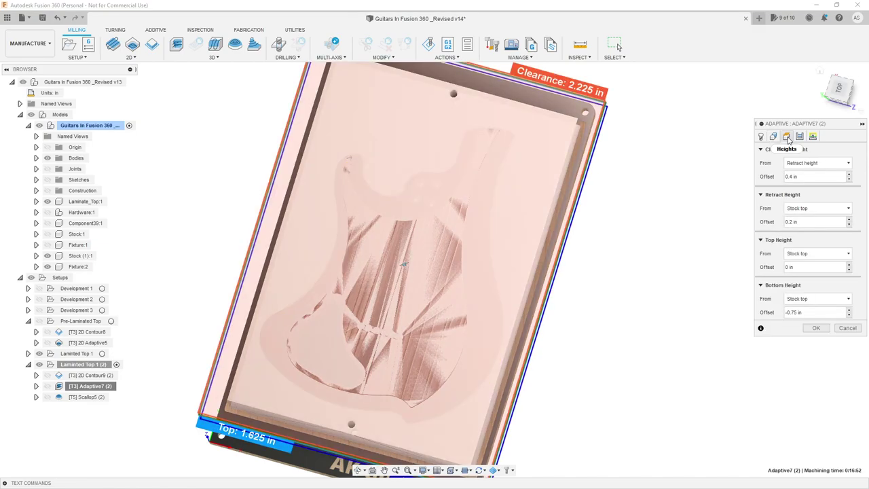
pyautogui.keyDown('shift'); pyautogui.moveTo(650, 259); pyautogui.dragTo(664, 192, button='middle'); pyautogui.keyUp('shift')
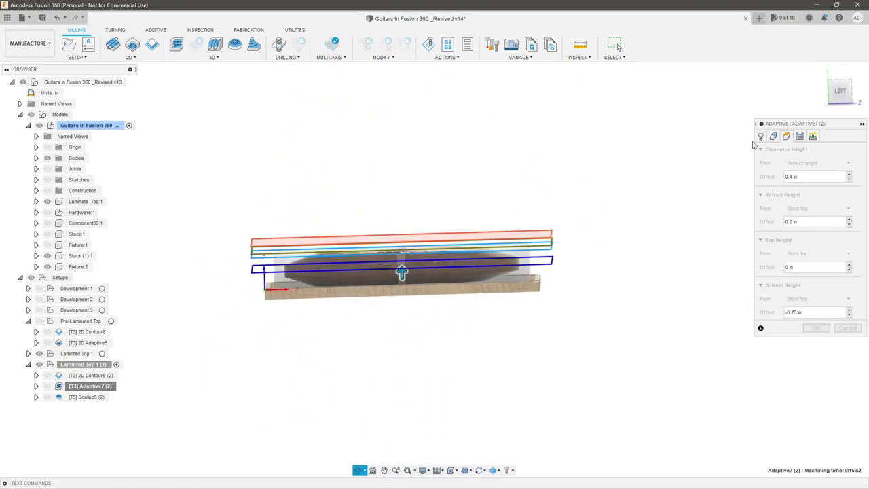
pyautogui.click(841, 91)
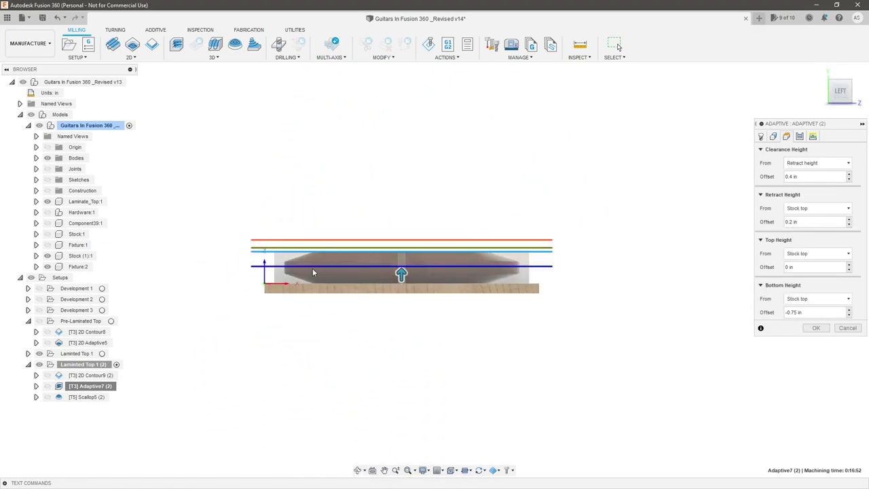
pyautogui.scroll(3, 313, 270)
pyautogui.keyDown('shift'); pyautogui.moveTo(562, 273); pyautogui.dragTo(581, 284, button='middle'); pyautogui.keyUp('shift')
pyautogui.scroll(-2, 562, 264)
# Check the Adaptive7 (2) pass settings, including Machine Cavities, and accept the edit to regenerate the toolpath.
pyautogui.click(798, 136)
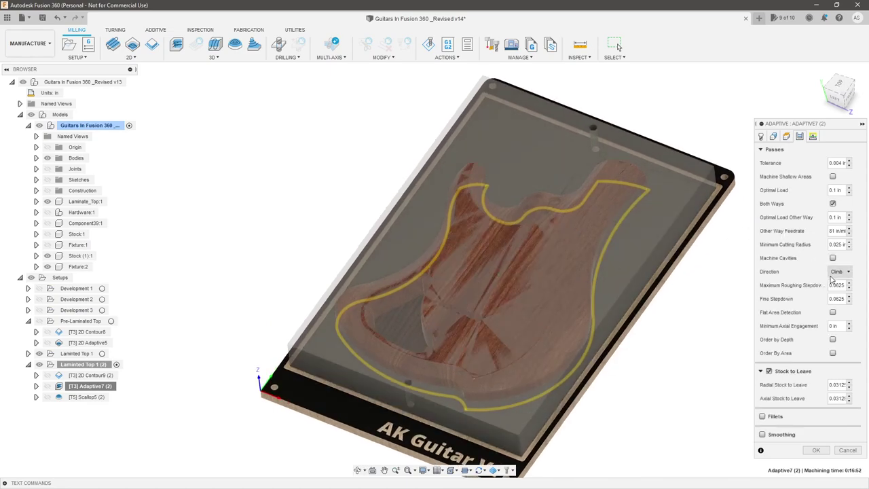
pyautogui.moveTo(834, 260)
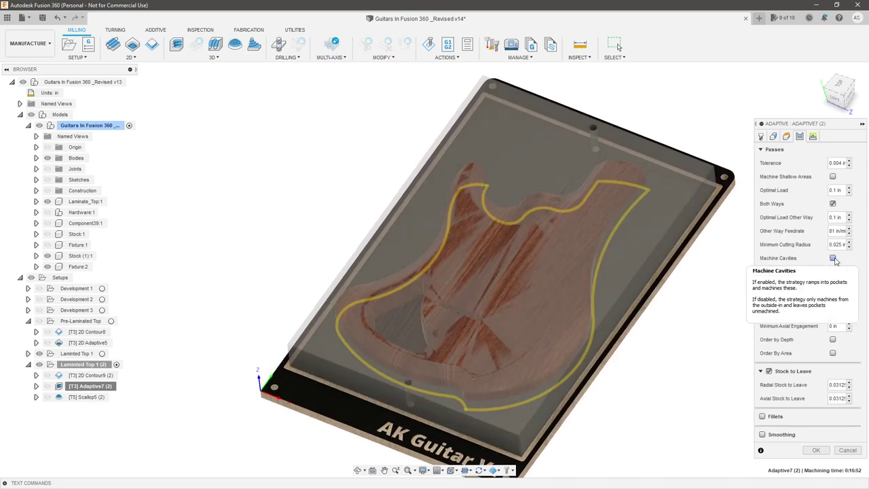
pyautogui.scroll(-2, 483, 243)
pyautogui.scroll(1, 731, 388)
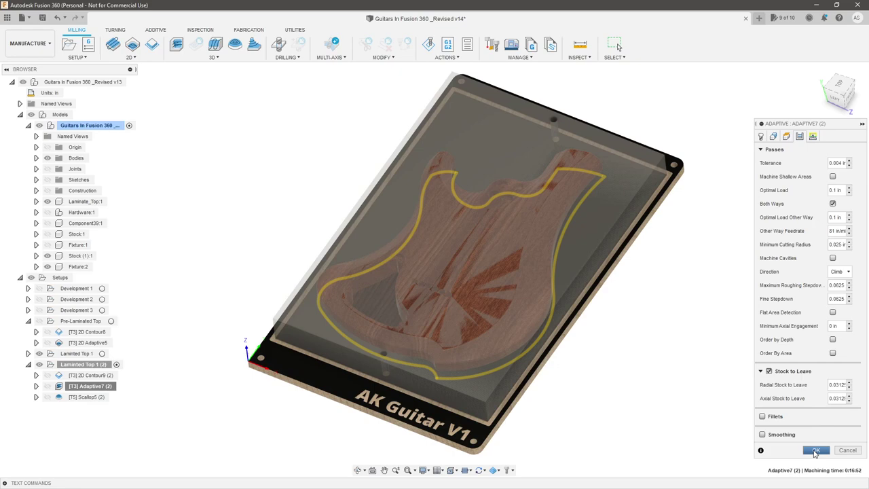
pyautogui.click(815, 450)
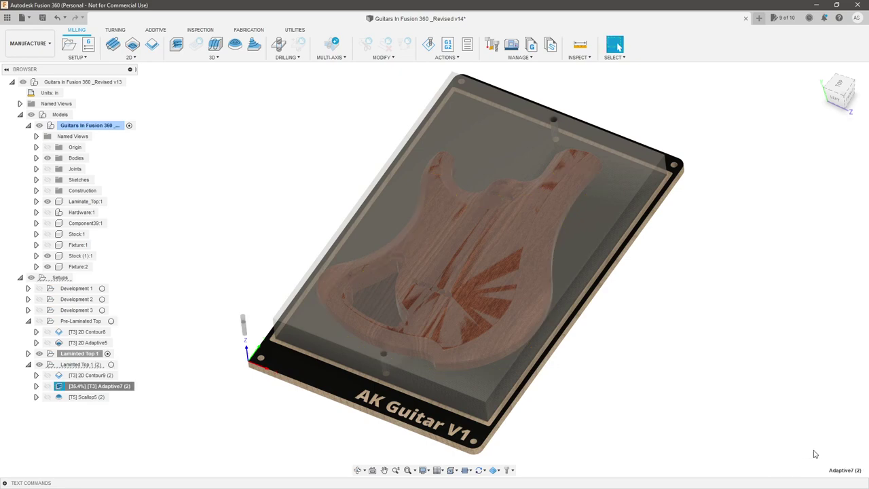
pyautogui.click(154, 332)
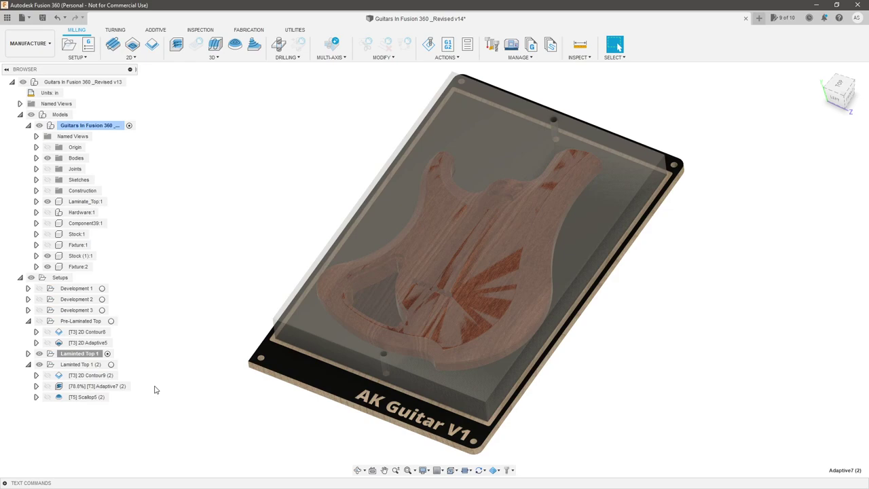
pyautogui.moveTo(109, 390)
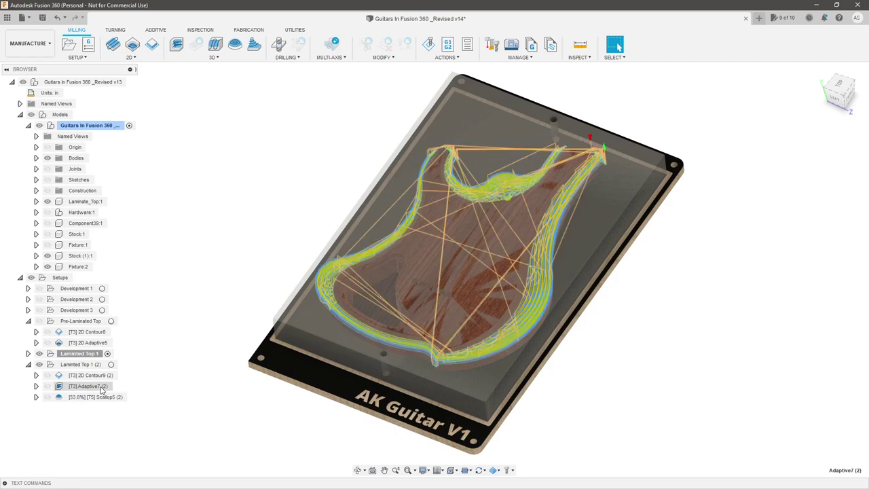
# Hide the Stock (1):1 component and play the stock removal simulation of Adaptive7 (2).
pyautogui.click(46, 255)
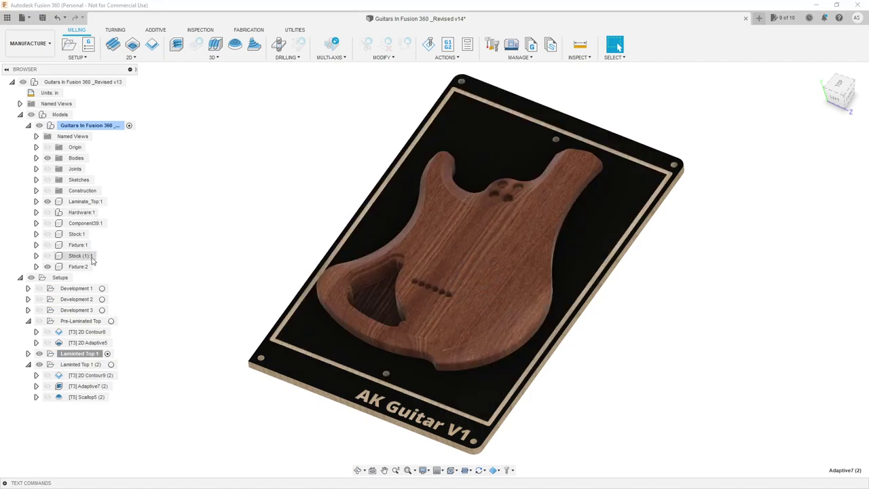
pyautogui.scroll(2, 261, 381)
pyautogui.rightClick(86, 389)
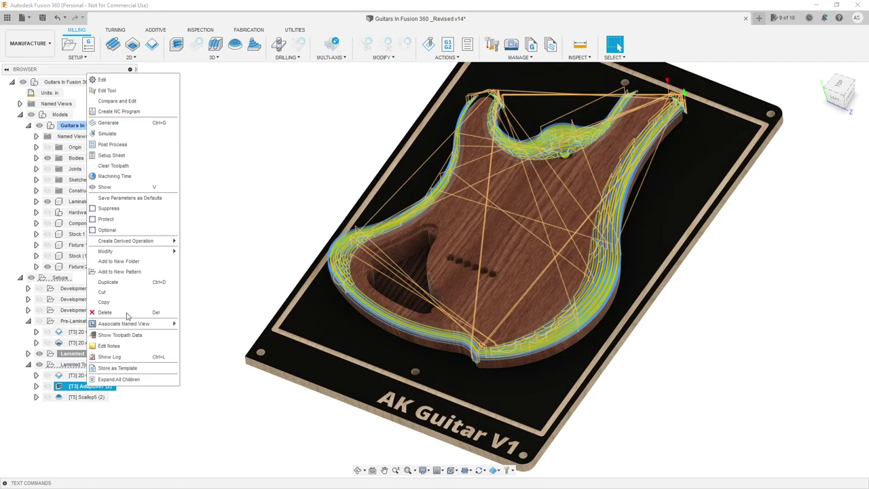
pyautogui.click(120, 134)
pyautogui.keyDown('shift'); pyautogui.moveTo(574, 299); pyautogui.dragTo(598, 257, button='middle'); pyautogui.keyUp('shift')
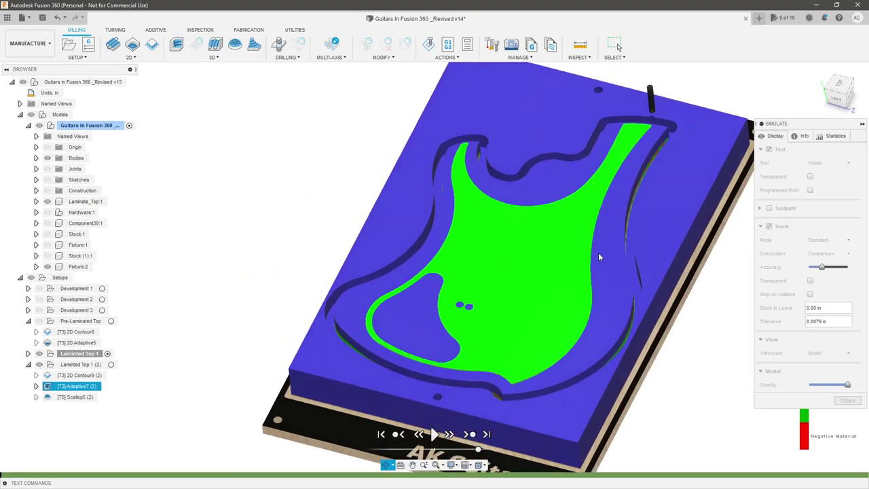
pyautogui.click(434, 434)
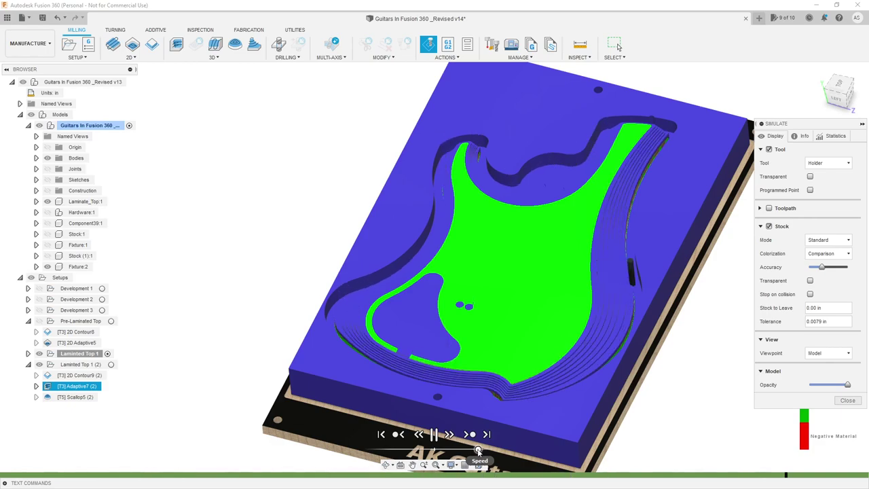
# Examine the stepped body edges and neck-joint area on the simulated Adaptive7 (2) stock, and close the simulation.
pyautogui.keyDown('shift'); pyautogui.moveTo(526, 345); pyautogui.dragTo(523, 376, button='middle'); pyautogui.keyUp('shift')
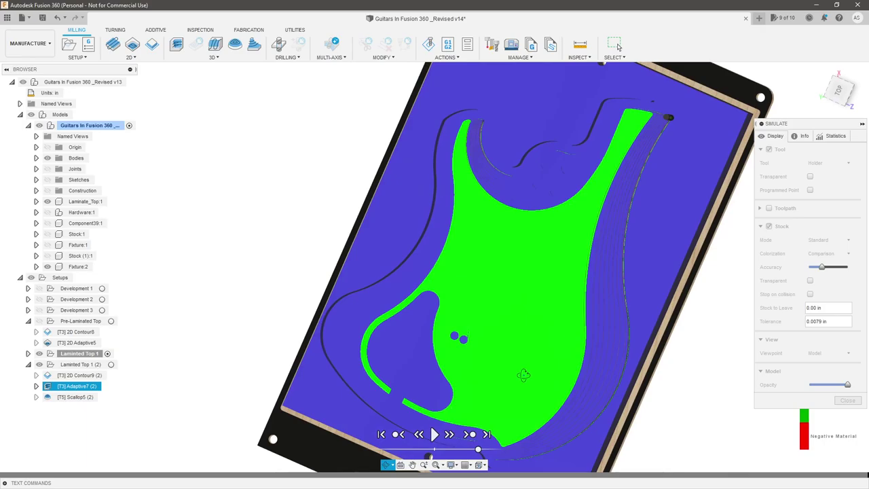
pyautogui.scroll(-3, 515, 360)
pyautogui.scroll(3, 565, 316)
pyautogui.keyDown('shift'); pyautogui.moveTo(561, 318); pyautogui.dragTo(535, 304, button='middle'); pyautogui.keyUp('shift')
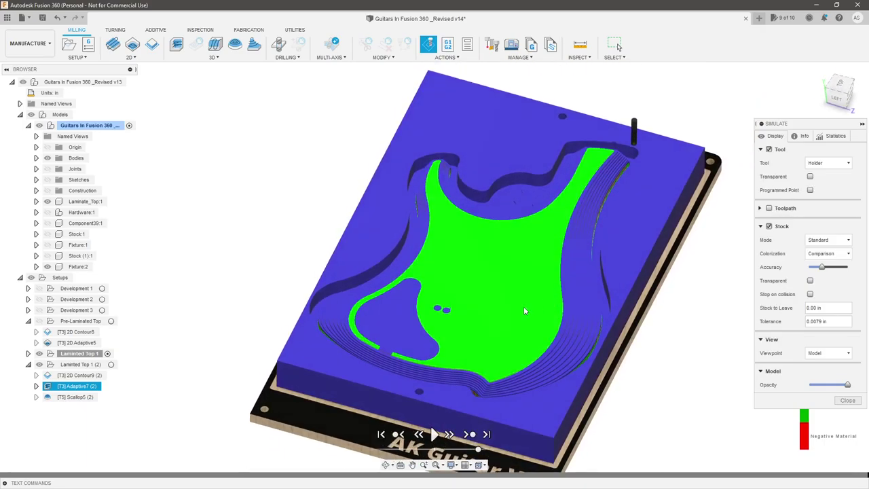
pyautogui.scroll(6, 391, 347)
pyautogui.scroll(-10, 390, 358)
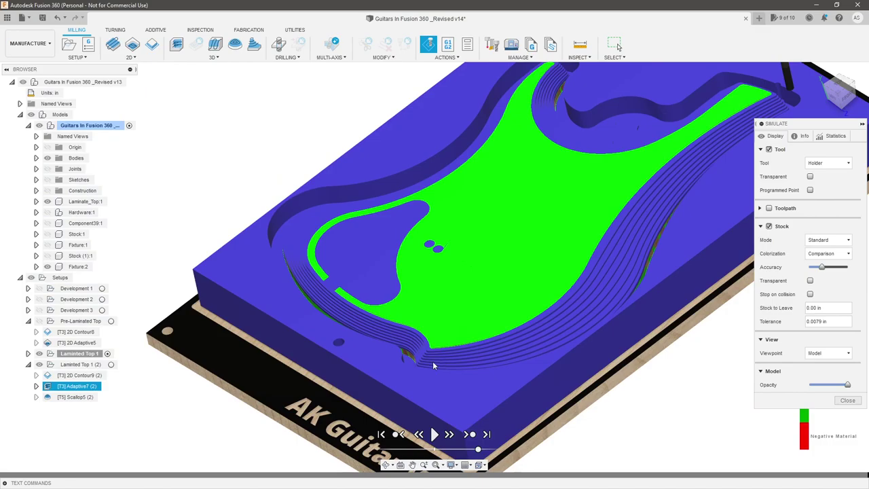
pyautogui.scroll(-3, 432, 361)
pyautogui.scroll(2, 552, 267)
pyautogui.keyDown('shift'); pyautogui.moveTo(553, 267); pyautogui.dragTo(536, 251, button='middle'); pyautogui.keyUp('shift')
pyautogui.scroll(-2, 532, 255)
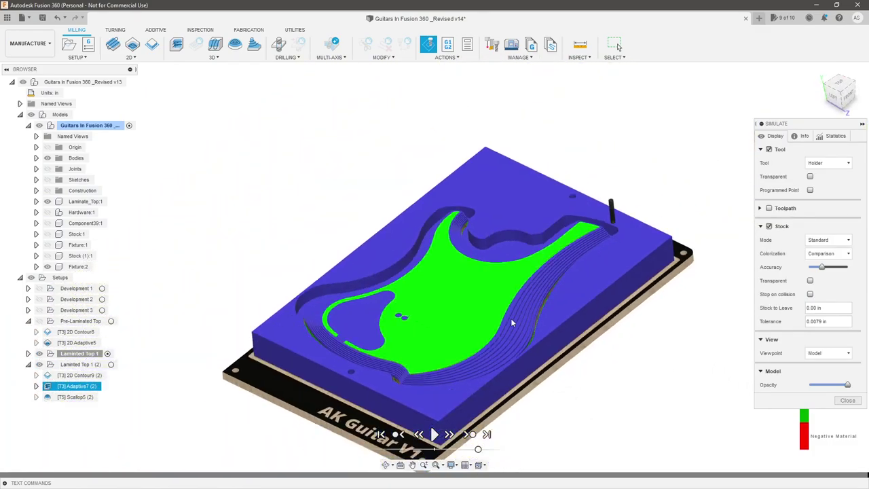
pyautogui.click(851, 403)
# Edit the Scallop5 (2) operation and select the large flat back face and the control cavity floor as avoid surfaces.
pyautogui.click(88, 397)
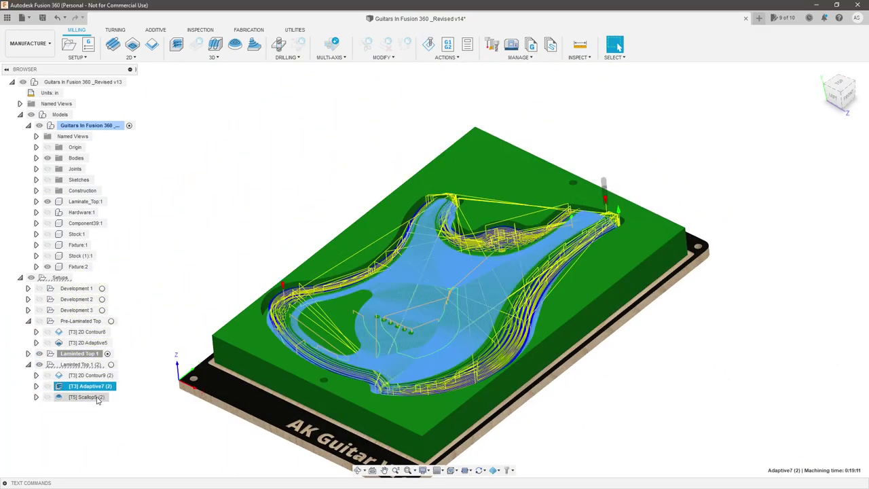
pyautogui.keyDown('shift'); pyautogui.moveTo(167, 361); pyautogui.dragTo(162, 390, button='middle'); pyautogui.keyUp('shift')
pyautogui.scroll(2, 393, 371)
pyautogui.keyDown('shift'); pyautogui.moveTo(392, 371); pyautogui.dragTo(406, 359, button='middle'); pyautogui.keyUp('shift')
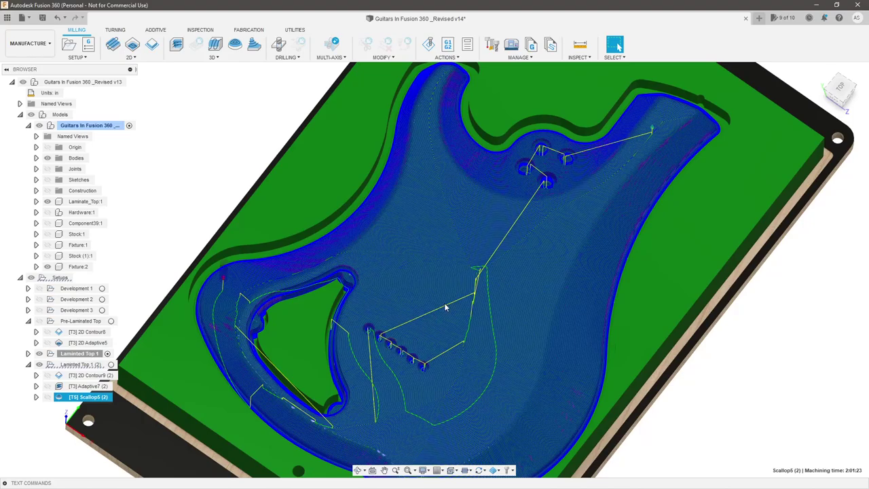
pyautogui.rightClick(85, 397)
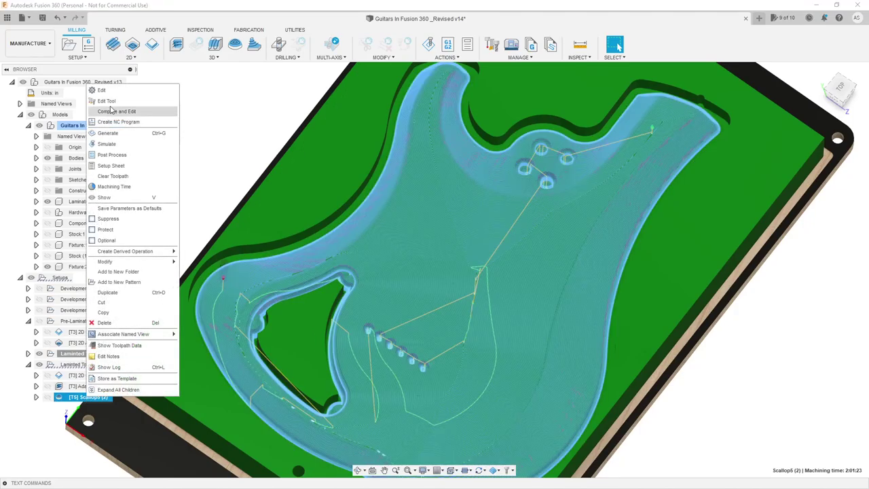
pyautogui.click(109, 91)
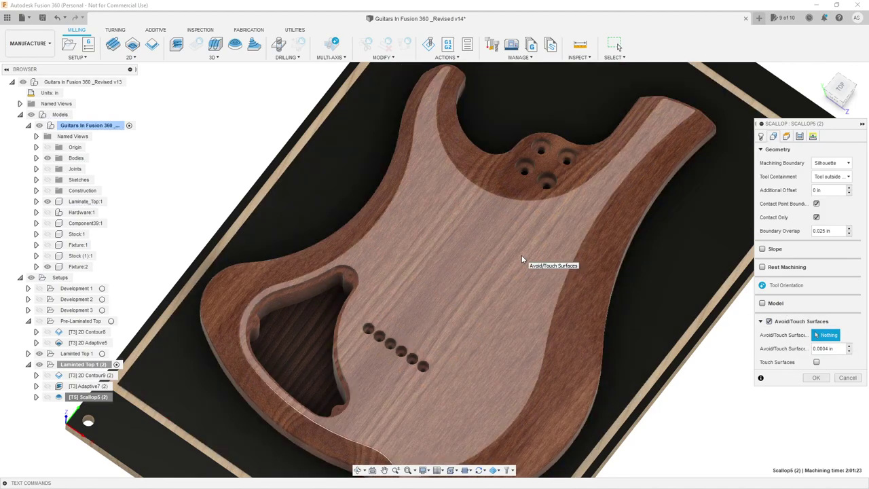
pyautogui.click(521, 254)
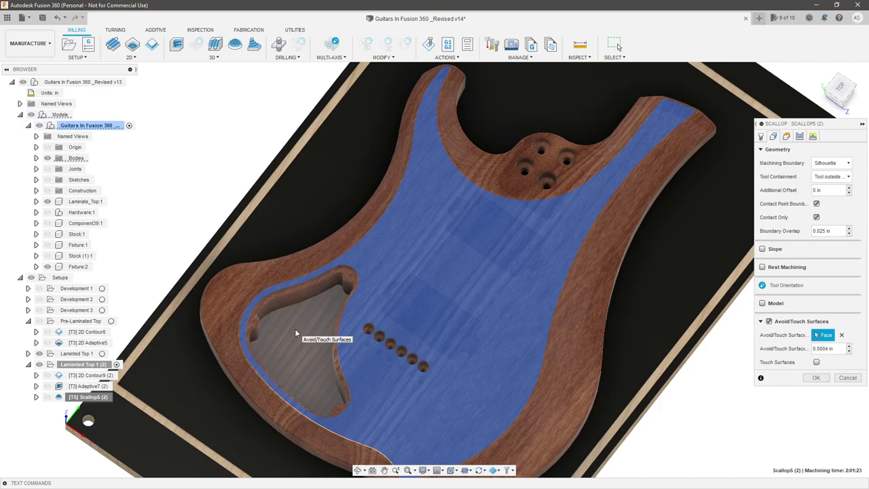
pyautogui.click(295, 333)
# Add the four neck-bolt counterbore floors and the control cavity's cover ledge to the Scallop5 (2) avoid surfaces.
pyautogui.scroll(5, 536, 163)
pyautogui.click(511, 201)
pyautogui.click(551, 125)
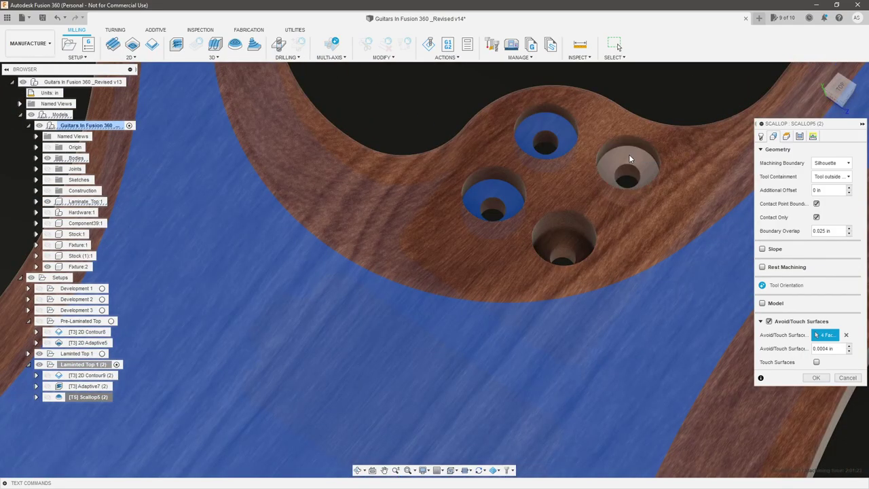
pyautogui.click(629, 155)
pyautogui.click(570, 239)
pyautogui.scroll(-5, 640, 204)
pyautogui.keyDown('shift'); pyautogui.moveTo(642, 258); pyautogui.dragTo(456, 329, button='middle'); pyautogui.keyUp('shift')
pyautogui.scroll(8, 322, 355)
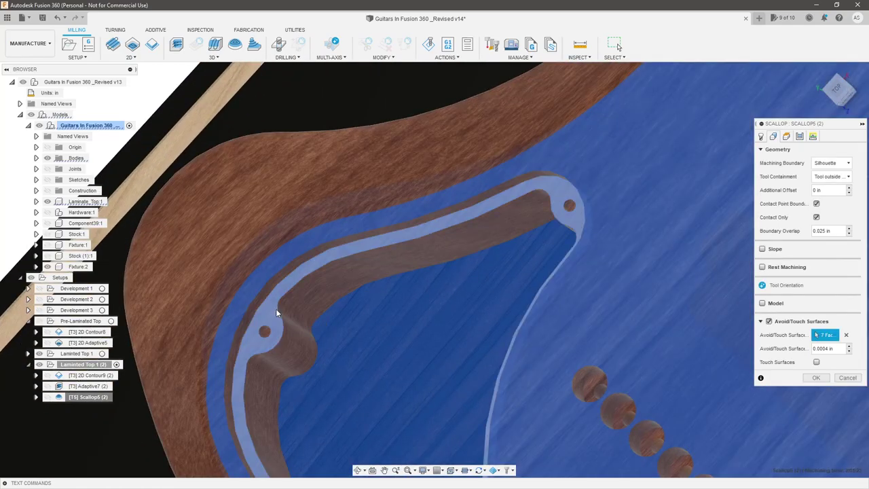
pyautogui.scroll(-6, 276, 313)
pyautogui.keyDown('shift'); pyautogui.moveTo(369, 277); pyautogui.dragTo(494, 261, button='middle'); pyautogui.keyUp('shift')
# Check the Scallop5 (2) pass settings, accept the edit to regenerate the toolpath, and examine the passes around the neck-bolt holes.
pyautogui.click(802, 138)
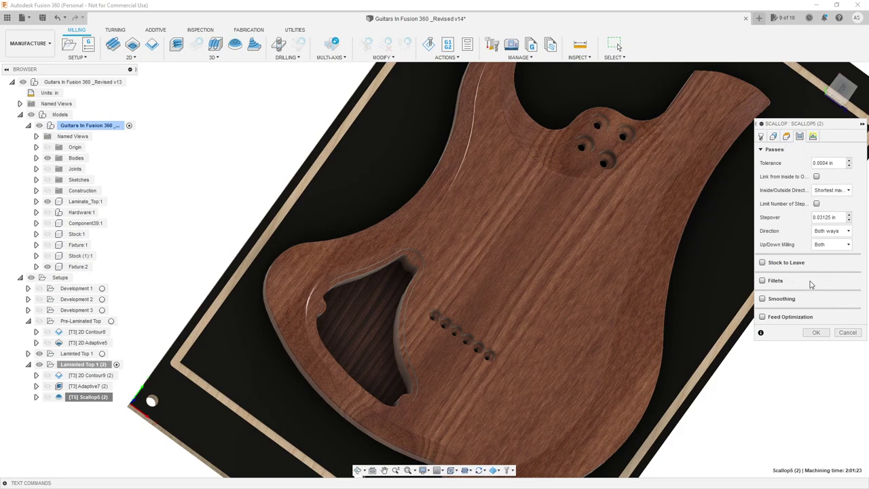
pyautogui.click(817, 332)
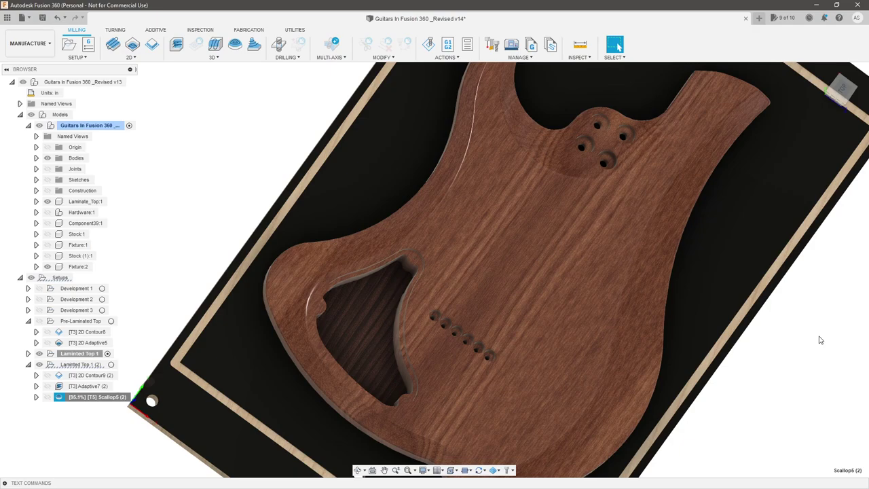
pyautogui.scroll(-3, 556, 353)
pyautogui.scroll(1, 747, 365)
pyautogui.moveTo(746, 365)
pyautogui.keyDown('shift'); pyautogui.mouseDown(button='middle')
pyautogui.moveTo(740, 336)
pyautogui.moveTo(740, 350)
pyautogui.mouseUp(button='middle'); pyautogui.keyUp('shift')
pyautogui.scroll(5, 539, 196)
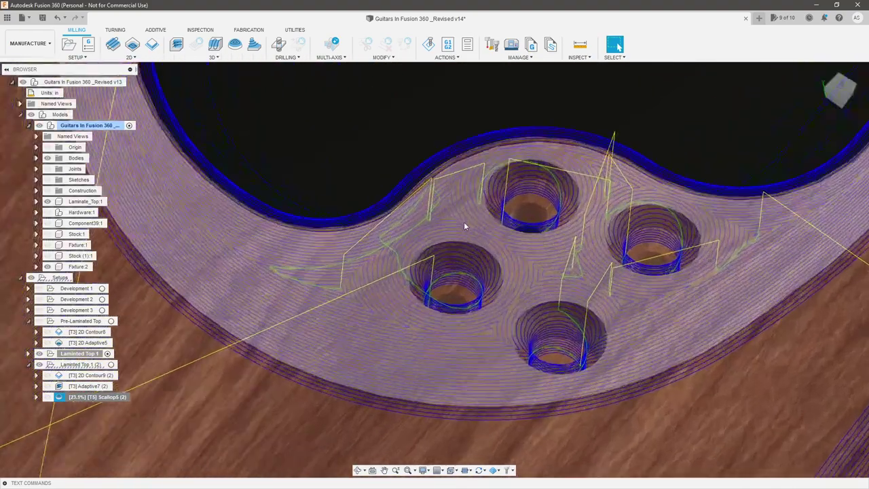
pyautogui.scroll(2, 468, 231)
pyautogui.keyDown('shift'); pyautogui.moveTo(456, 254); pyautogui.dragTo(438, 274, button='middle'); pyautogui.keyUp('shift')
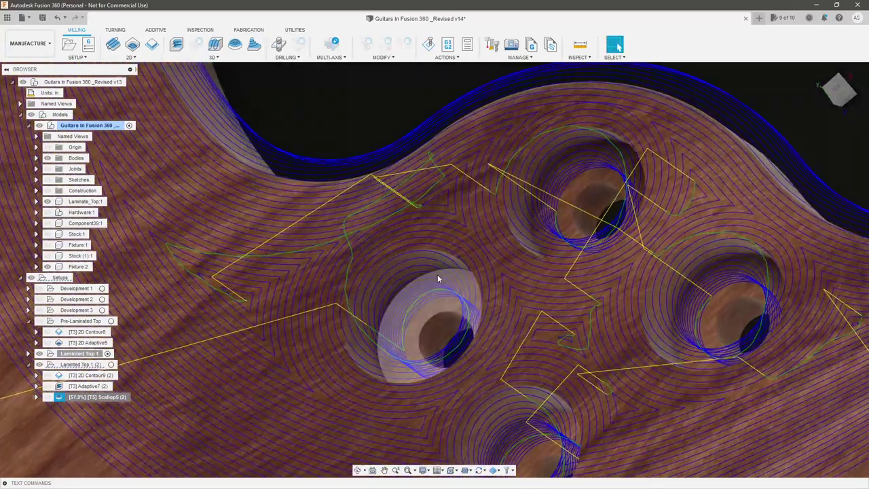
pyautogui.scroll(-10, 647, 263)
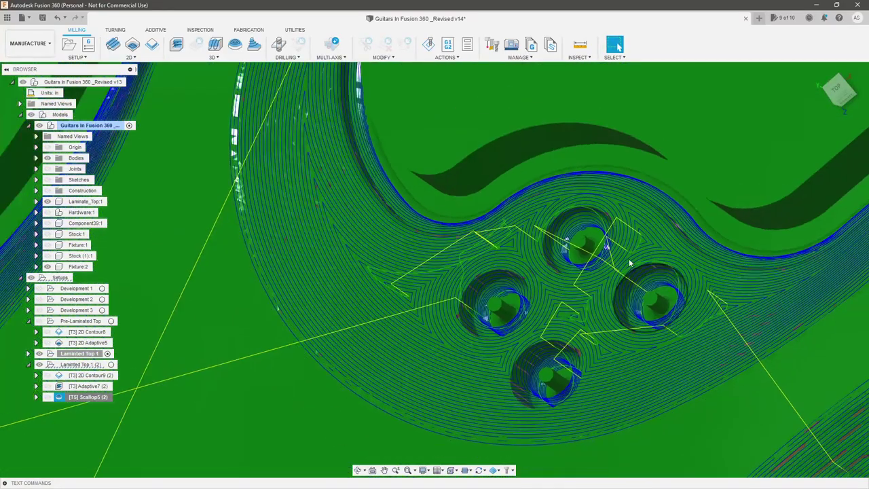
# Examine the regenerated Scallop5 (2) toolpath across the whole guitar back, including the passes at the six string-through holes.
pyautogui.scroll(-4, 673, 227)
pyautogui.scroll(3, 441, 293)
pyautogui.keyDown('shift'); pyautogui.moveTo(441, 293); pyautogui.dragTo(459, 320, button='middle'); pyautogui.keyUp('shift')
pyautogui.scroll(-4, 387, 285)
pyautogui.scroll(2, 588, 237)
pyautogui.keyDown('shift'); pyautogui.moveTo(588, 236); pyautogui.dragTo(551, 241, button='middle'); pyautogui.keyUp('shift')
pyautogui.scroll(-3, 621, 204)
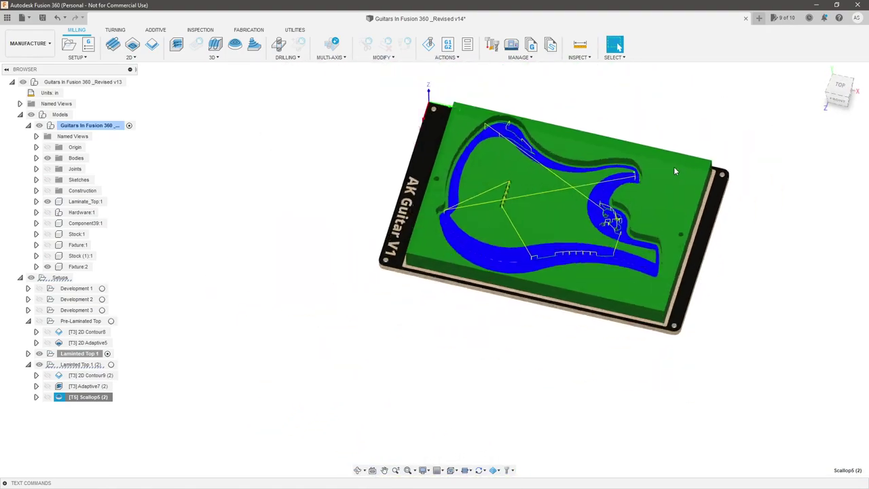
pyautogui.scroll(3, 672, 169)
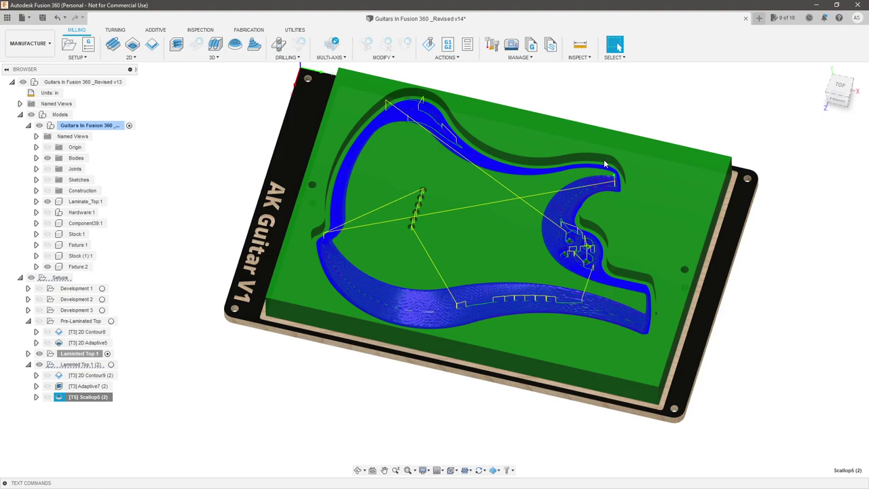
pyautogui.scroll(10, 421, 204)
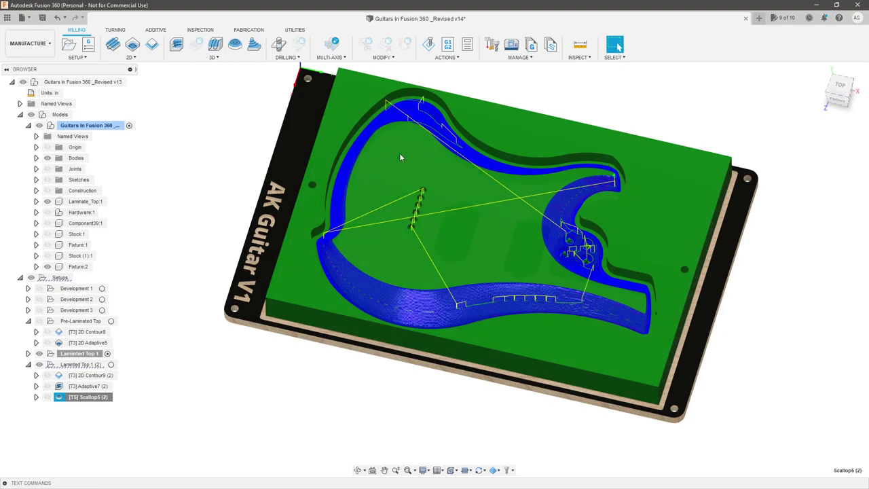
pyautogui.scroll(-10, 434, 217)
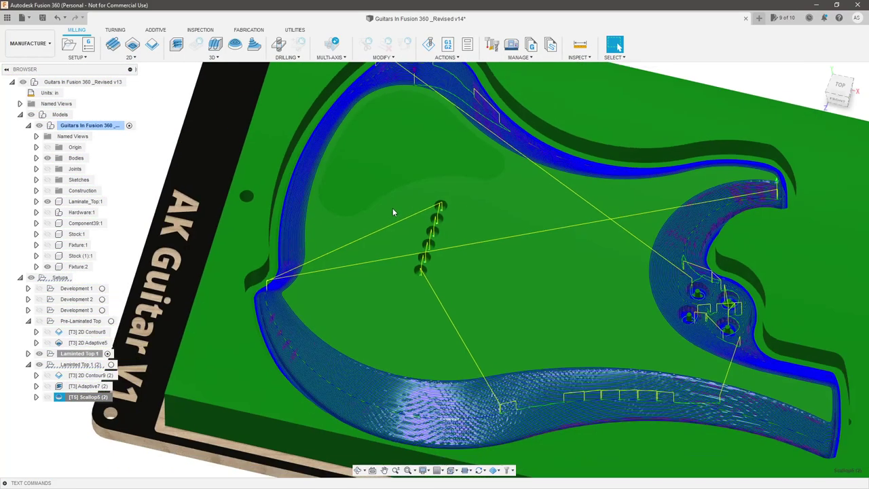
# Edit the Scallop5 (2) operation and add the floors of the six in-line string-through holes to the avoid surfaces.
pyautogui.rightClick(104, 398)
pyautogui.click(126, 91)
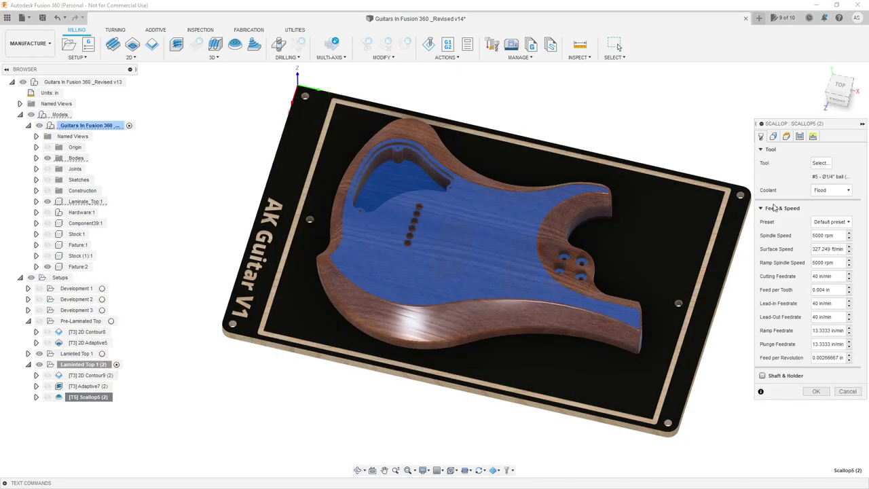
pyautogui.click(772, 137)
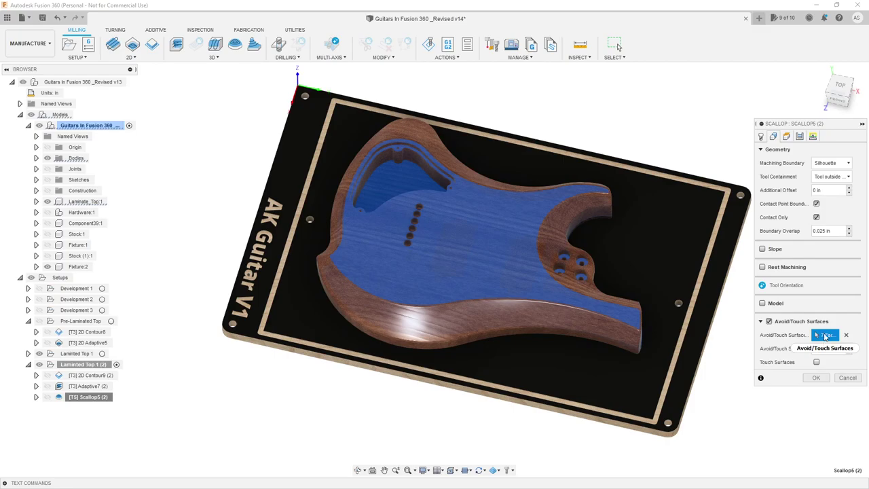
pyautogui.scroll(6, 424, 222)
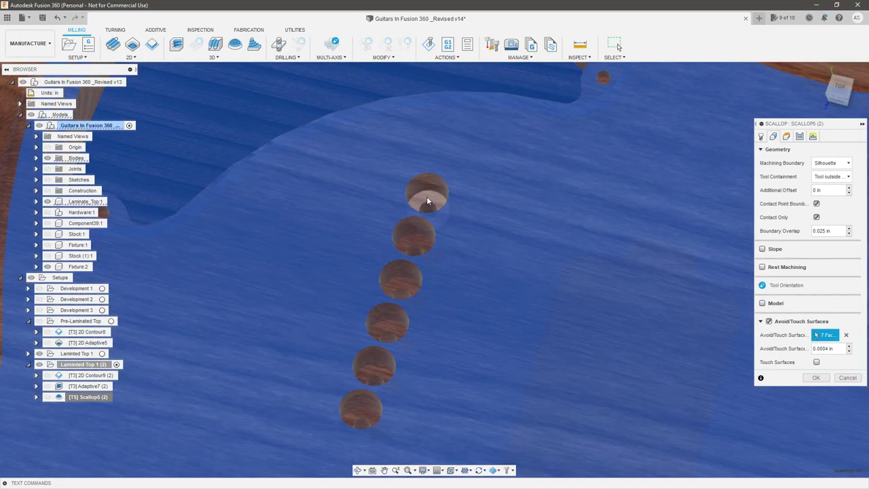
pyautogui.click(410, 243)
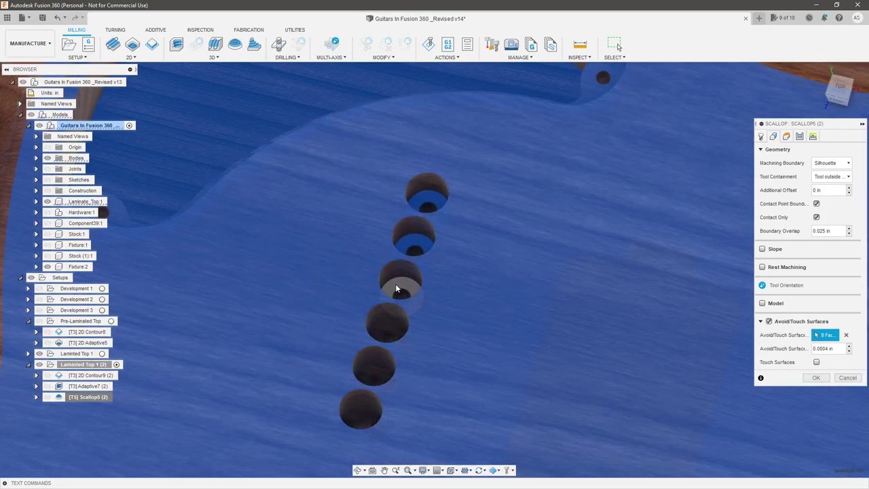
pyautogui.click(395, 284)
pyautogui.click(380, 327)
pyautogui.click(373, 368)
pyautogui.click(358, 411)
pyautogui.scroll(-3, 349, 319)
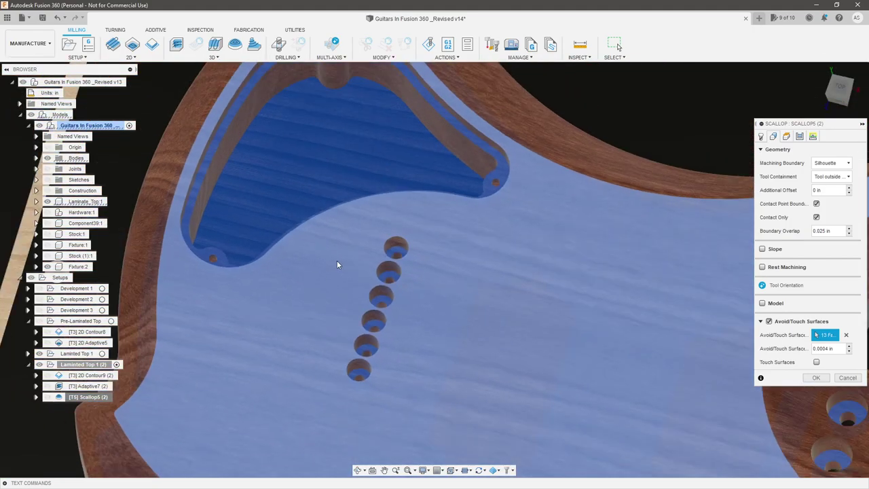
# Add the side walls of the four neck-bolt counterbores to the Scallop5 (2) avoid surfaces.
pyautogui.scroll(-6, 371, 249)
pyautogui.scroll(3, 585, 338)
pyautogui.keyDown('shift'); pyautogui.moveTo(582, 333); pyautogui.dragTo(582, 304, button='middle'); pyautogui.keyUp('shift')
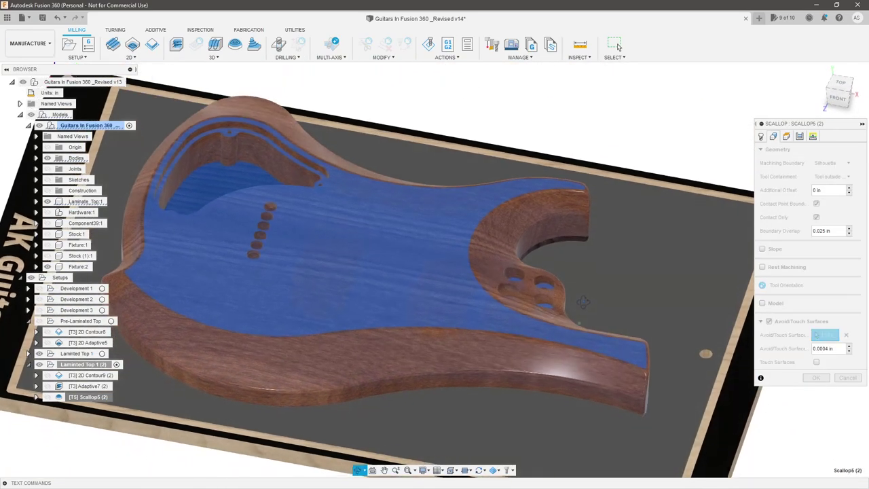
pyautogui.scroll(5, 568, 305)
pyautogui.click(509, 273)
pyautogui.click(496, 318)
pyautogui.click(560, 290)
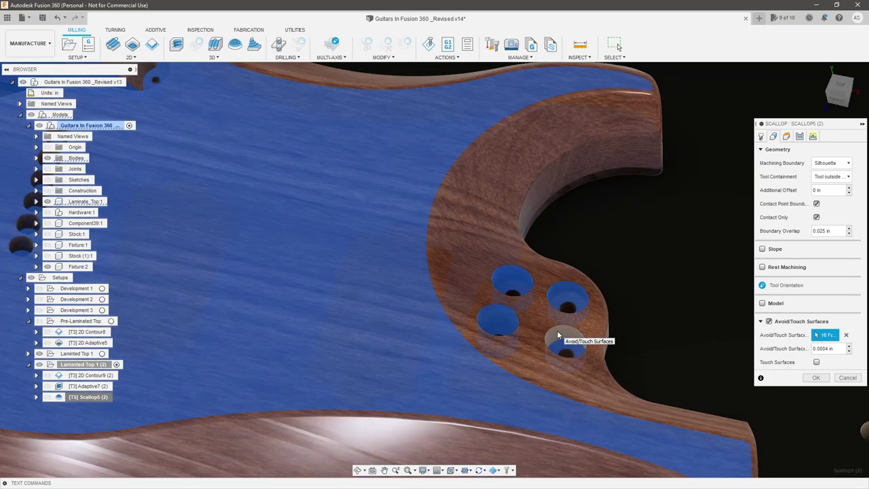
pyautogui.click(556, 329)
# Add the side walls of the six in-line string-through holes to the Scallop5 (2) avoid surfaces.
pyautogui.scroll(-5, 577, 319)
pyautogui.scroll(5, 331, 288)
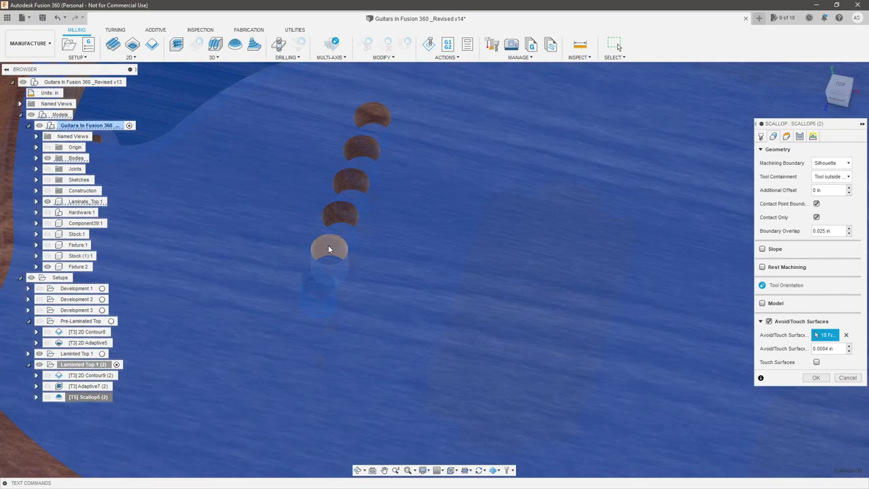
pyautogui.click(341, 210)
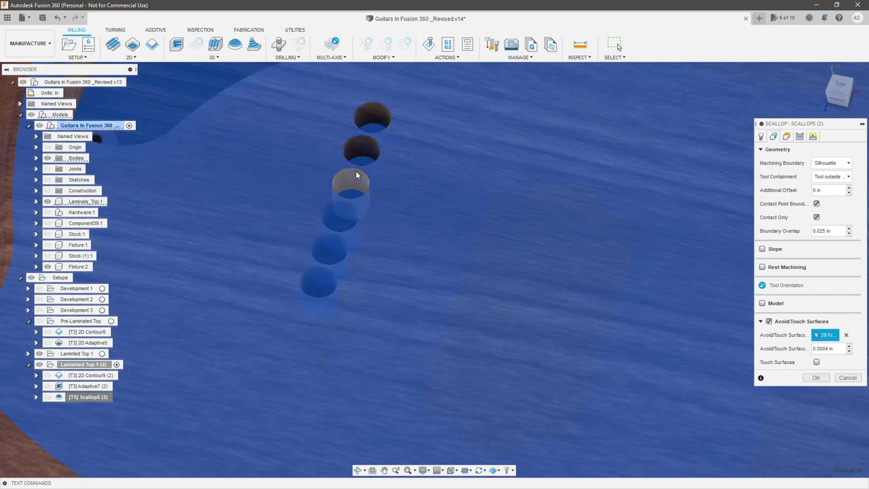
pyautogui.click(372, 111)
pyautogui.scroll(-5, 351, 215)
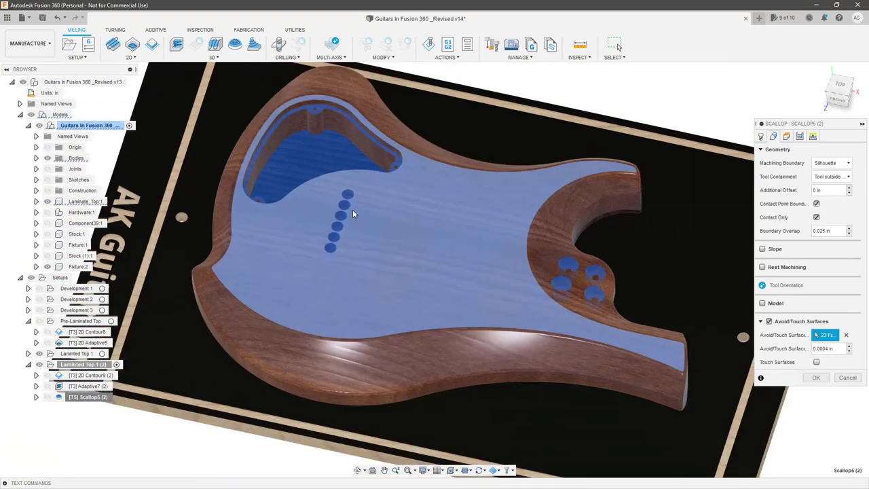
# Check the selected avoid surfaces across the guitar back and accept the Scallop5 (2) edit to regenerate the toolpath.
pyautogui.keyDown('shift'); pyautogui.moveTo(468, 259); pyautogui.dragTo(488, 232, button='middle'); pyautogui.keyUp('shift')
pyautogui.scroll(-3, 488, 232)
pyautogui.scroll(4, 475, 192)
pyautogui.keyDown('shift'); pyautogui.moveTo(475, 197); pyautogui.dragTo(566, 249, button='middle'); pyautogui.keyUp('shift')
pyautogui.scroll(-2, 745, 304)
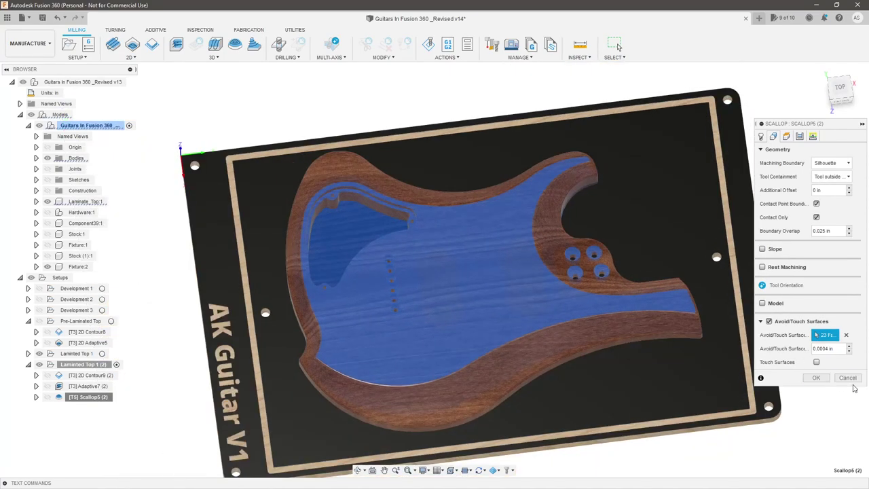
pyautogui.click(817, 378)
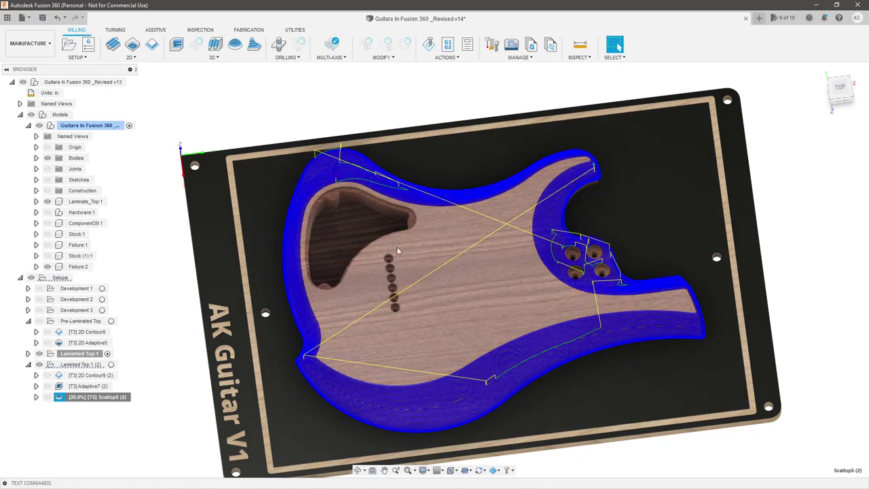
# Show the Scallop5 (2) toolpath over the bare model and examine the passes around the neck-bolt and string-through holes.
pyautogui.scroll(2, 423, 249)
pyautogui.scroll(3, 408, 331)
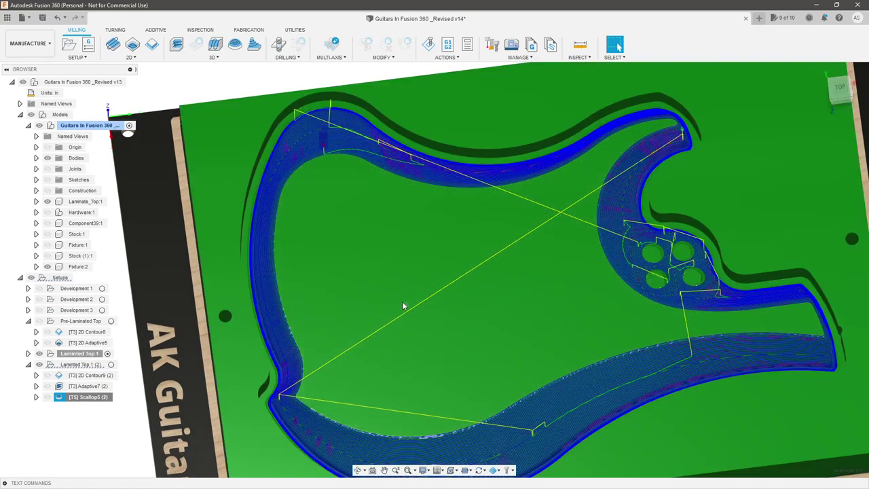
pyautogui.scroll(-3, 416, 307)
pyautogui.click(225, 322)
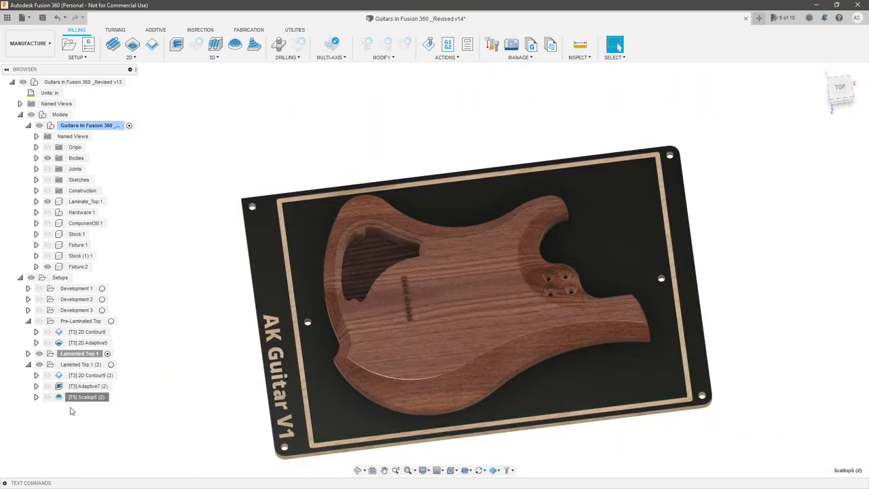
pyautogui.click(47, 397)
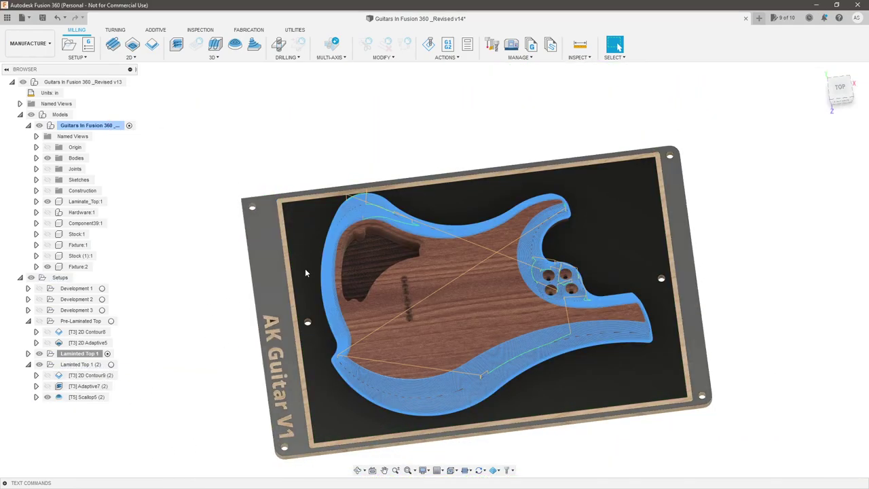
pyautogui.scroll(3, 360, 245)
pyautogui.scroll(-4, 377, 230)
pyautogui.scroll(5, 561, 272)
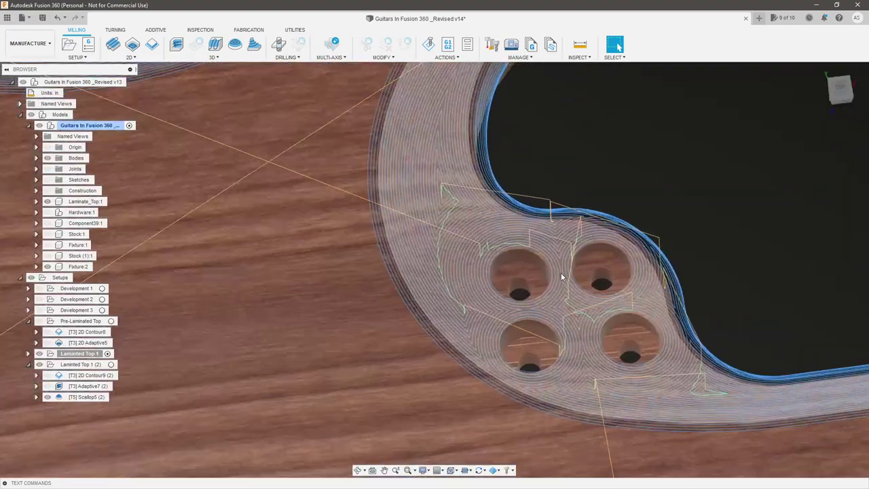
pyautogui.scroll(-3, 474, 262)
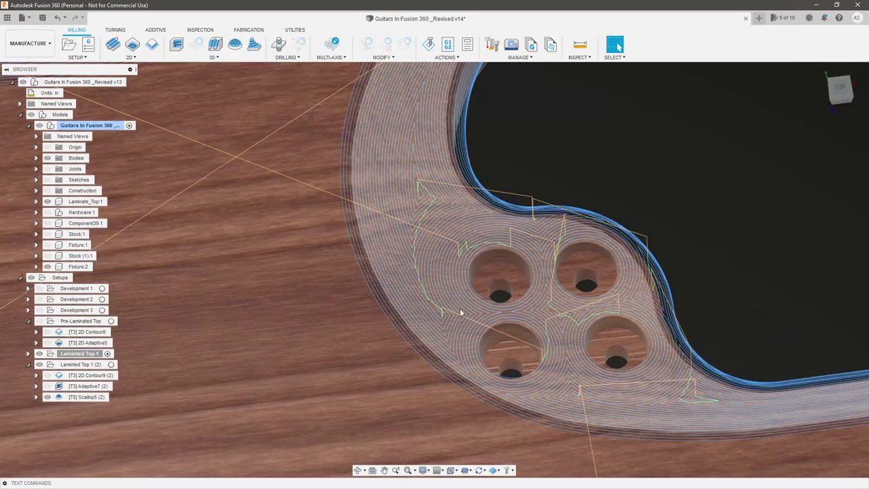
pyautogui.scroll(-8, 470, 250)
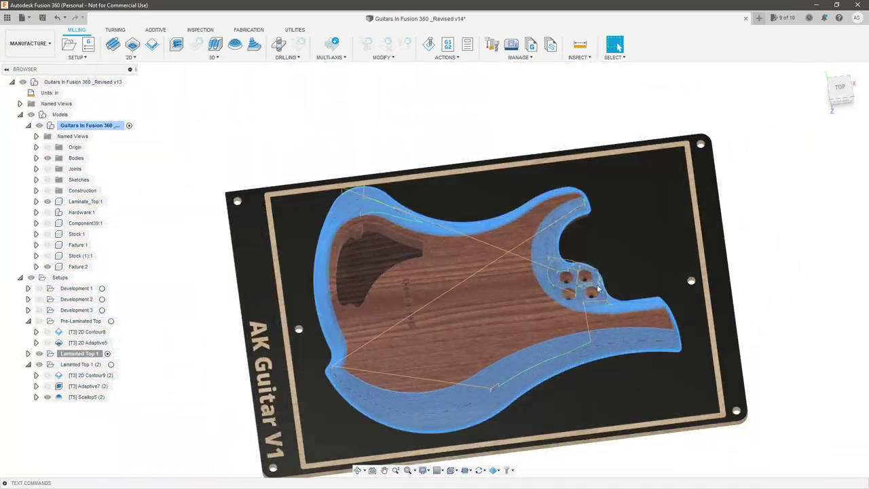
pyautogui.keyDown('shift'); pyautogui.moveTo(575, 272); pyautogui.dragTo(649, 303, button='middle'); pyautogui.keyUp('shift')
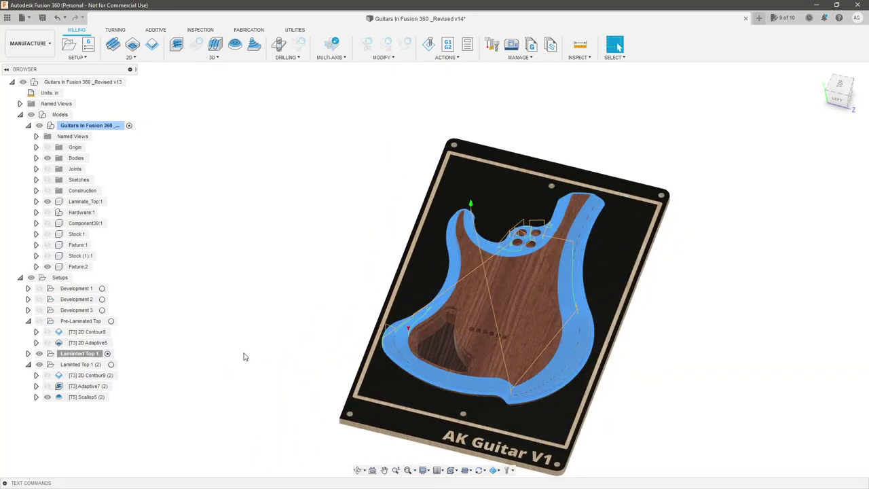
# Simulate the Laminted Top 1 (2) setup, jump to Scallop5 (2), and inspect the roughed stock from above.
pyautogui.rightClick(92, 364)
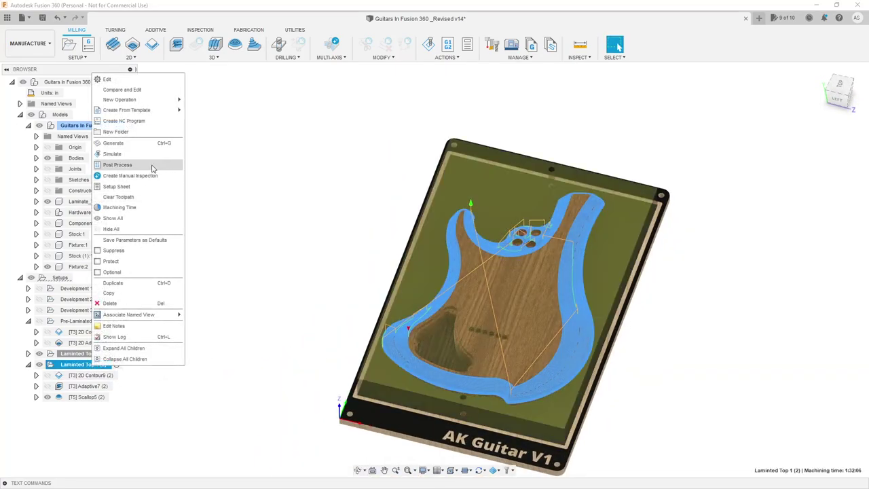
pyautogui.click(149, 155)
pyautogui.click(58, 397)
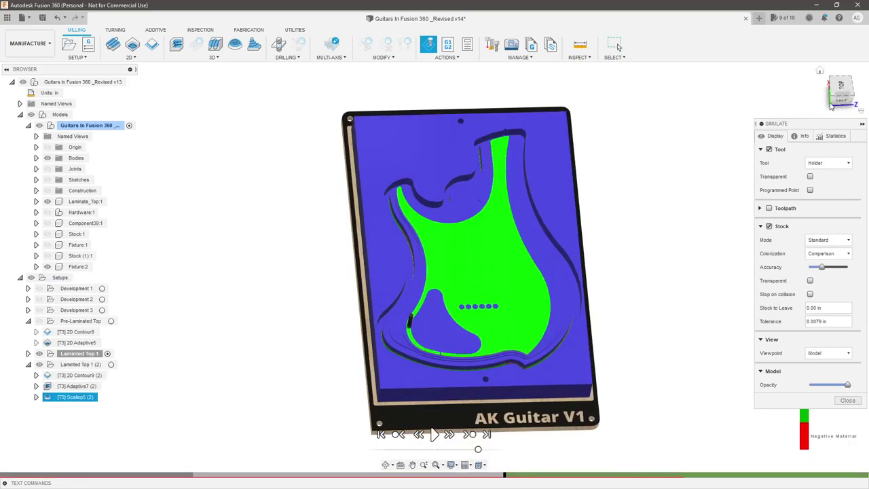
pyautogui.click(846, 99)
pyautogui.scroll(3, 473, 272)
pyautogui.keyDown('shift'); pyautogui.moveTo(490, 281); pyautogui.dragTo(495, 302, button='middle'); pyautogui.keyUp('shift')
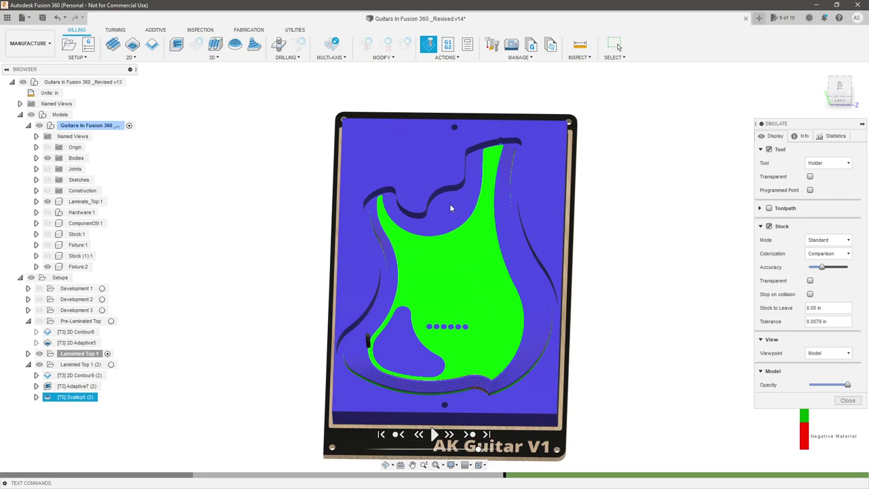
pyautogui.scroll(-1, 445, 216)
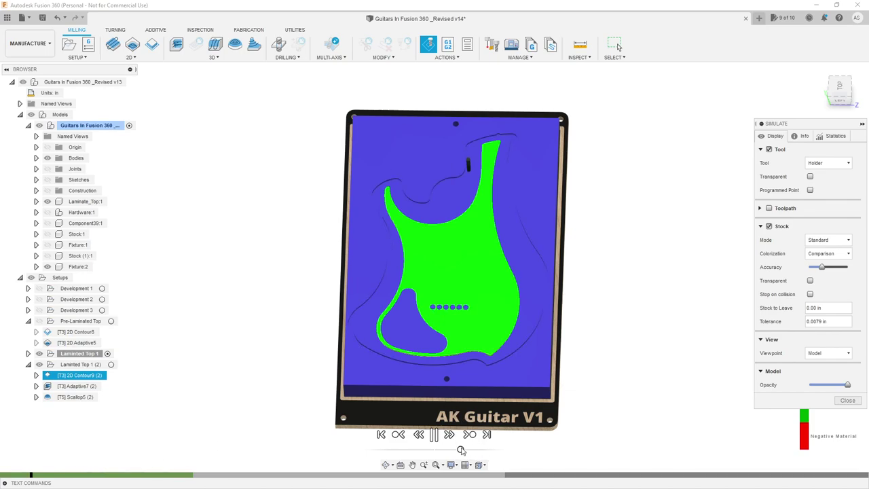
# Play the setup simulation from 2D Contour9 (2) into Scallop5 (2) at a faster speed, watching the body edges being finished.
pyautogui.scroll(2, 460, 339)
pyautogui.keyDown('shift'); pyautogui.moveTo(493, 344); pyautogui.dragTo(531, 332, button='middle'); pyautogui.keyUp('shift')
pyautogui.scroll(-2, 532, 332)
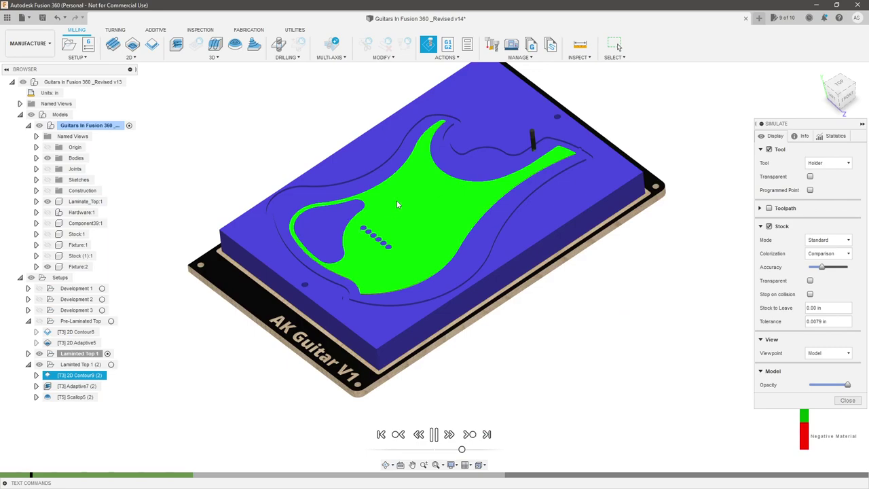
pyautogui.moveTo(462, 449); pyautogui.dragTo(475, 450)
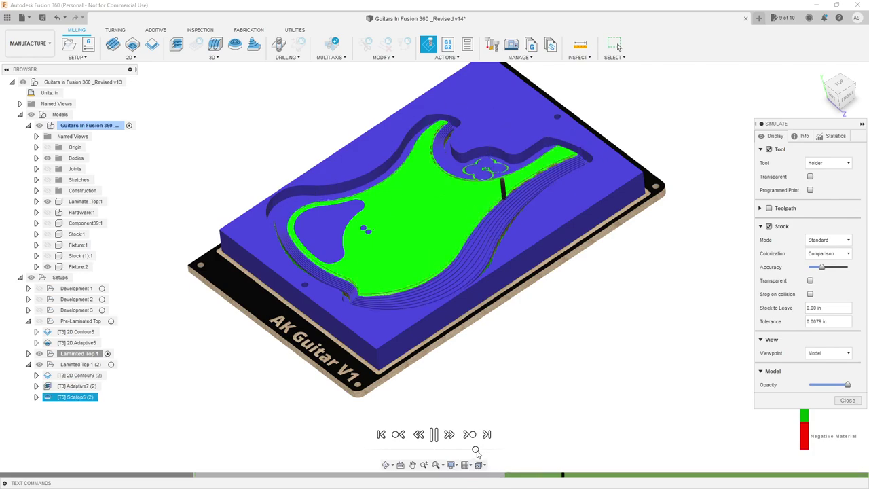
pyautogui.scroll(-2, 504, 368)
pyautogui.scroll(4, 454, 250)
pyautogui.keyDown('shift'); pyautogui.moveTo(454, 252); pyautogui.dragTo(460, 285, button='middle'); pyautogui.keyUp('shift')
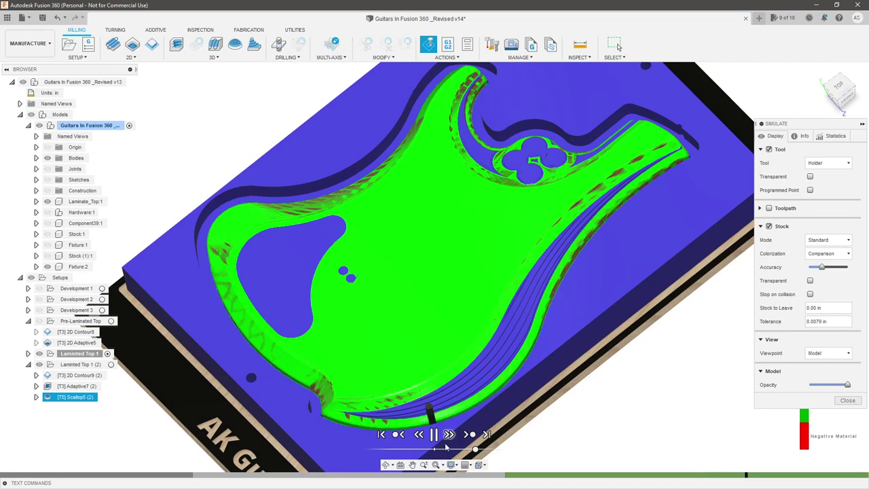
pyautogui.scroll(-3, 524, 331)
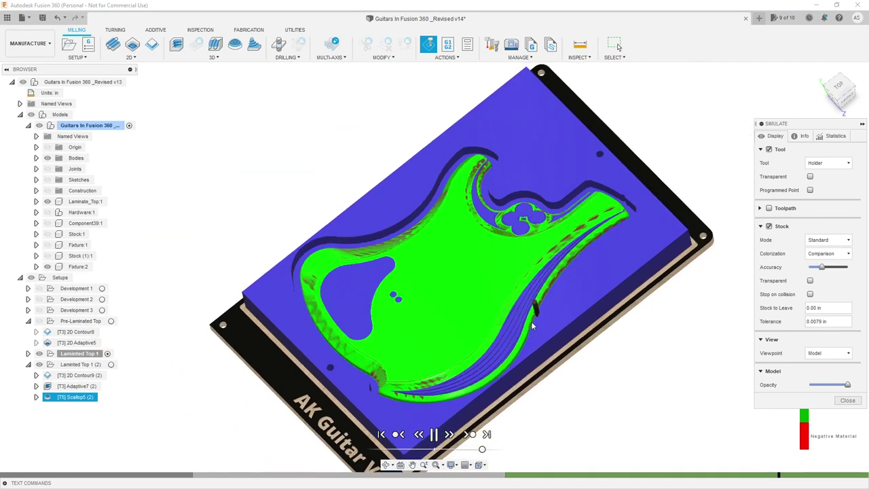
pyautogui.keyDown('shift'); pyautogui.moveTo(586, 293); pyautogui.dragTo(607, 254, button='middle'); pyautogui.keyUp('shift')
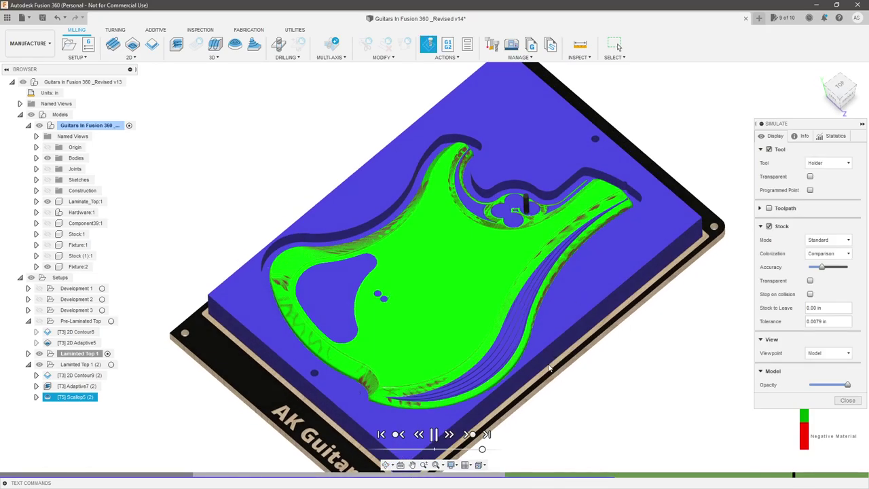
# Examine the four neck-bolt counterbores and the surrounding neck joint on the simulated Scallop5 (2) stock.
pyautogui.scroll(2, 553, 213)
pyautogui.keyDown('shift'); pyautogui.moveTo(554, 213); pyautogui.dragTo(377, 227, button='middle'); pyautogui.keyUp('shift')
pyautogui.scroll(3, 357, 259)
pyautogui.scroll(5, 377, 228)
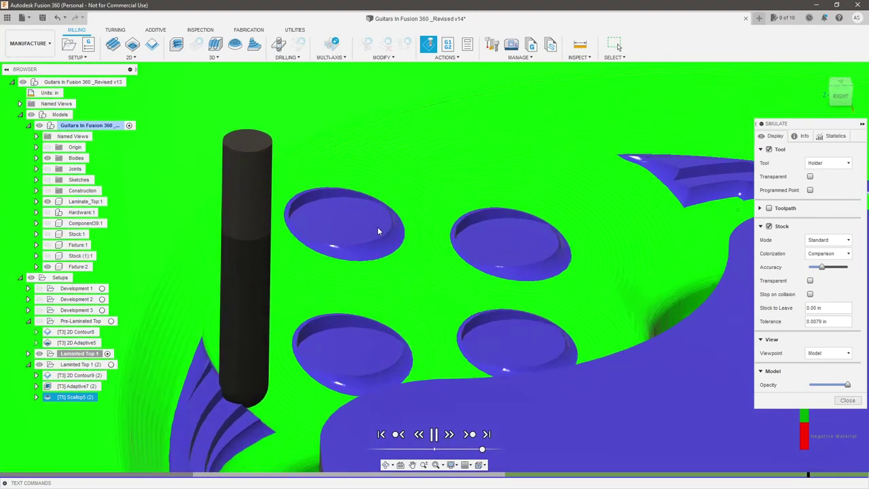
pyautogui.scroll(-2, 389, 239)
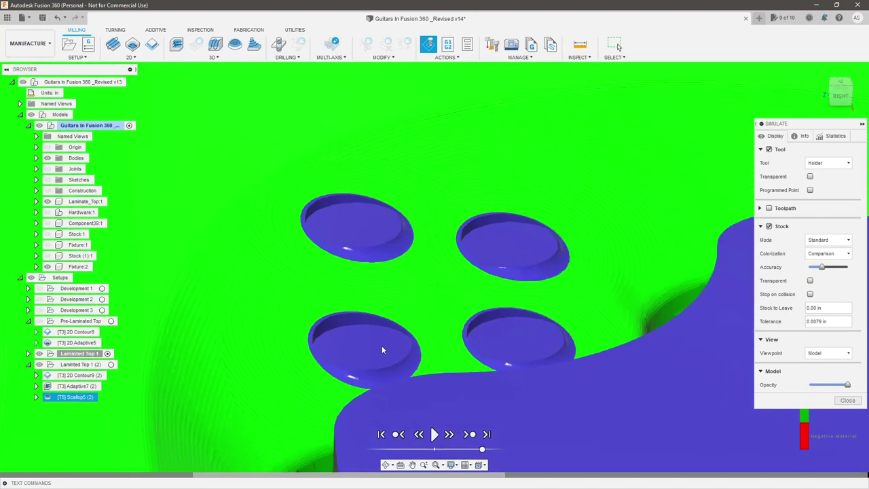
pyautogui.scroll(-6, 382, 349)
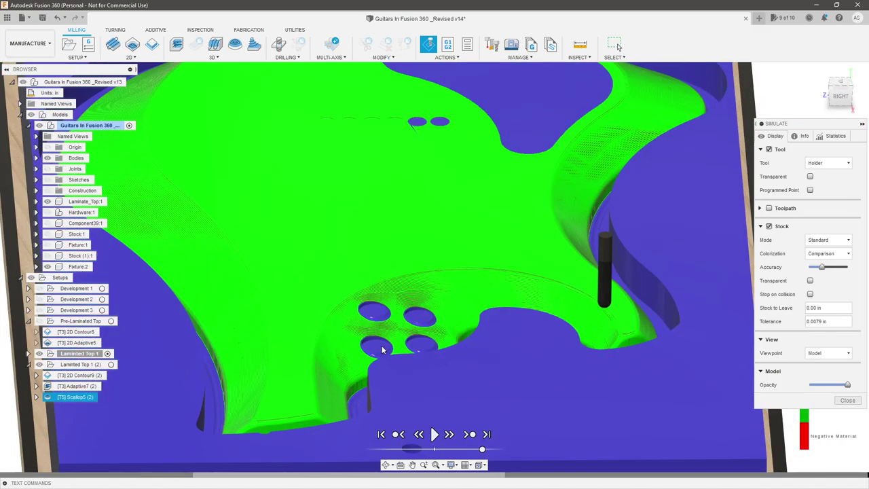
# Hide the model bodies in the simulation and view the finished Scallop5 (2) stock from above.
pyautogui.keyDown('shift'); pyautogui.moveTo(265, 340); pyautogui.dragTo(434, 385, button='middle'); pyautogui.keyUp('shift')
pyautogui.scroll(-1, 463, 347)
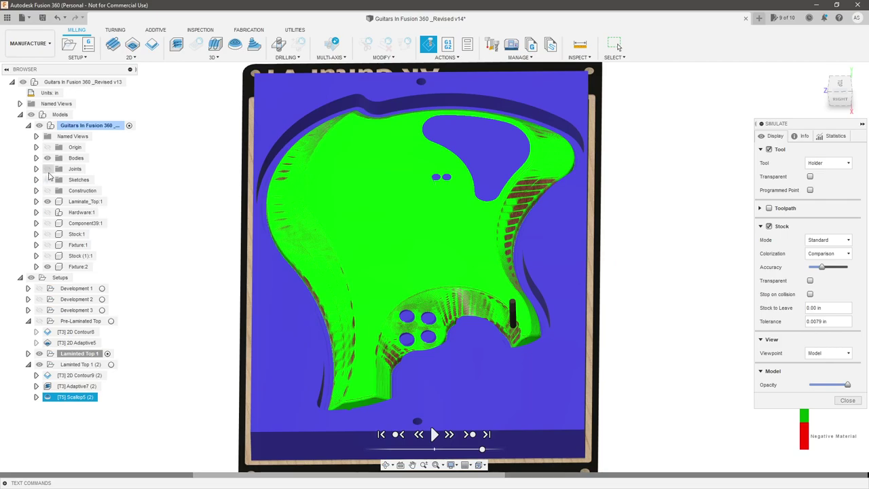
pyautogui.click(48, 158)
pyautogui.moveTo(358, 252)
pyautogui.keyDown('shift'); pyautogui.mouseDown(button='middle')
pyautogui.moveTo(417, 439)
pyautogui.moveTo(434, 407)
pyautogui.mouseUp(button='middle'); pyautogui.keyUp('shift')
pyautogui.scroll(-2, 467, 192)
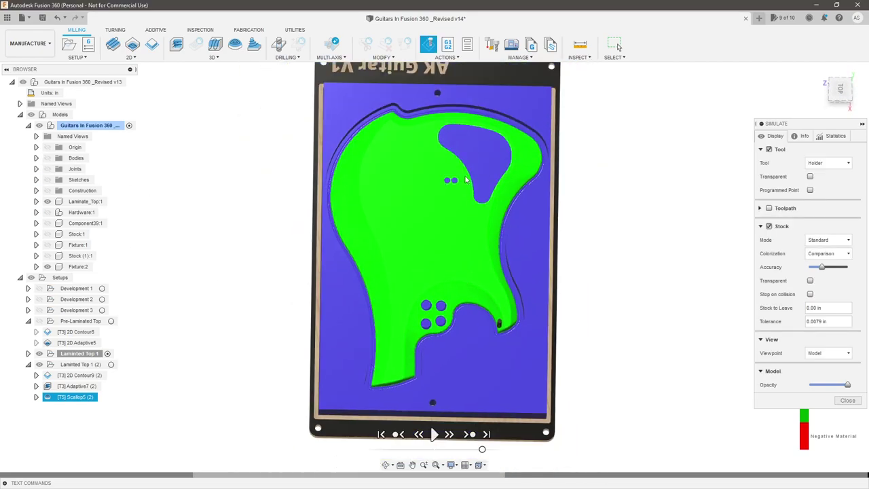
# Examine the simulated stock around the neck-bolt counterbores, string-through holes and control cavity, and end the simulation.
pyautogui.scroll(2, 458, 144)
pyautogui.keyDown('shift'); pyautogui.moveTo(458, 148); pyautogui.dragTo(485, 227, button='middle'); pyautogui.keyUp('shift')
pyautogui.scroll(-3, 473, 268)
pyautogui.scroll(7, 436, 291)
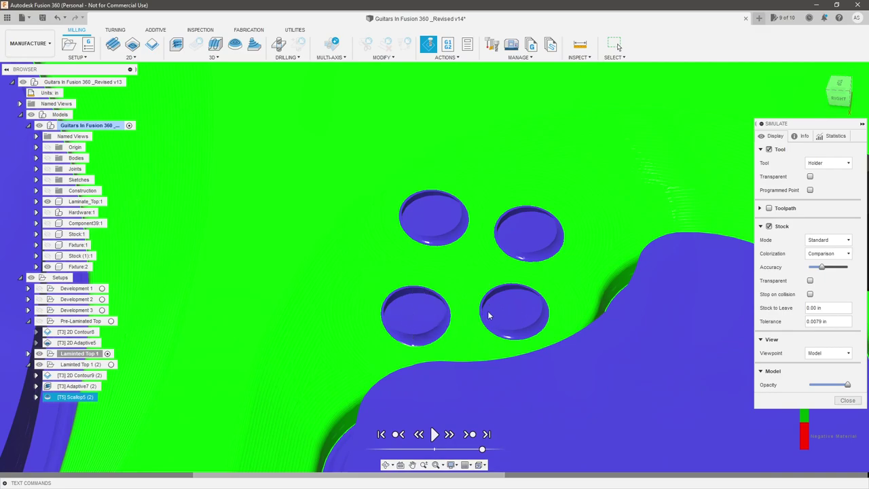
pyautogui.scroll(-5, 428, 218)
pyautogui.scroll(4, 520, 356)
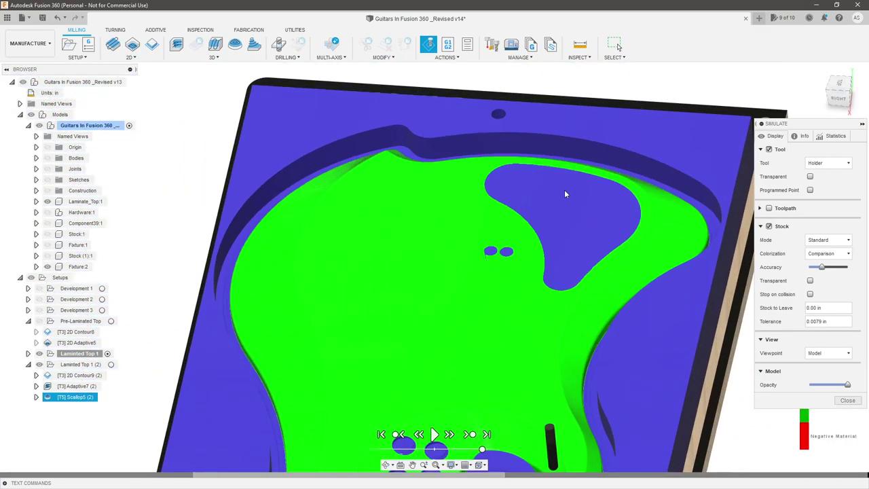
pyautogui.scroll(-3, 525, 245)
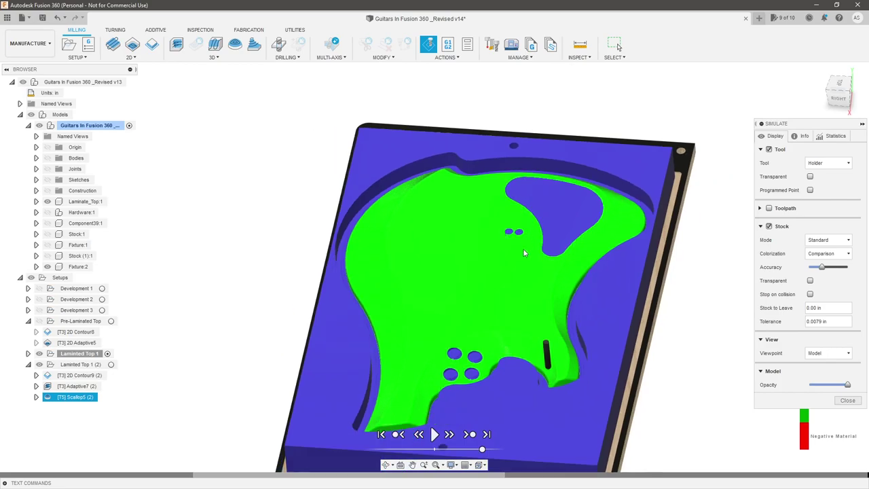
pyautogui.click(847, 401)
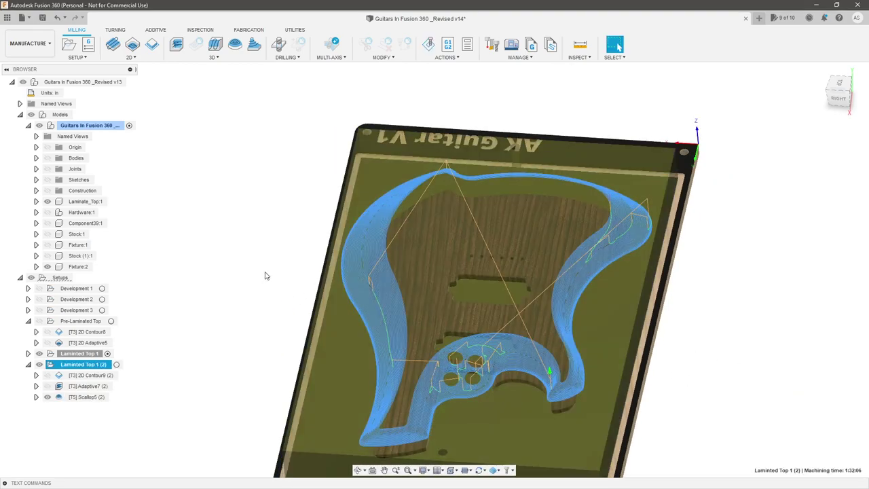
# Show the model bodies again and hide the Scallop5 (2) toolpath to expose the back of the guitar.
pyautogui.keyDown('shift'); pyautogui.moveTo(394, 256); pyautogui.dragTo(443, 271, button='middle'); pyautogui.keyUp('shift')
pyautogui.scroll(-2, 443, 271)
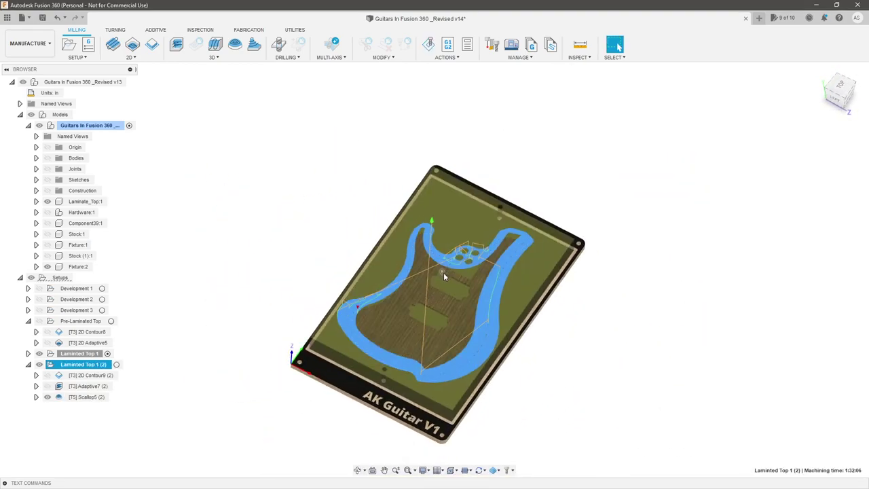
pyautogui.click(273, 240)
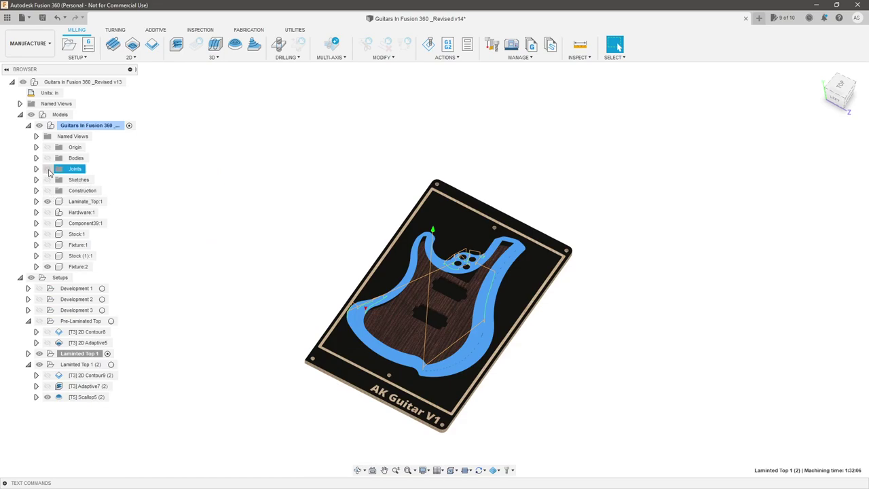
pyautogui.click(47, 159)
pyautogui.click(86, 396)
pyautogui.scroll(5, 414, 319)
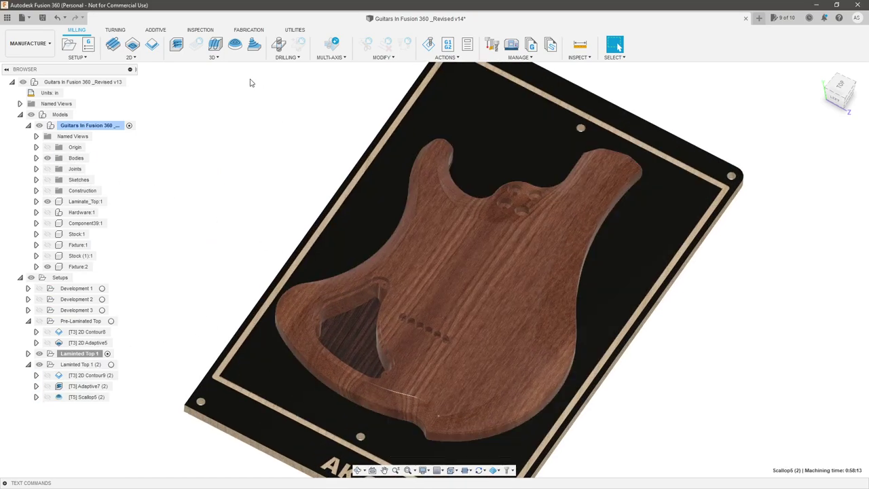
# Start a 2D Bore operation and assign it tool 3, the Ø1/4" flat end mill (Guitars 1/4 Flat).
pyautogui.click(133, 57)
pyautogui.click(126, 139)
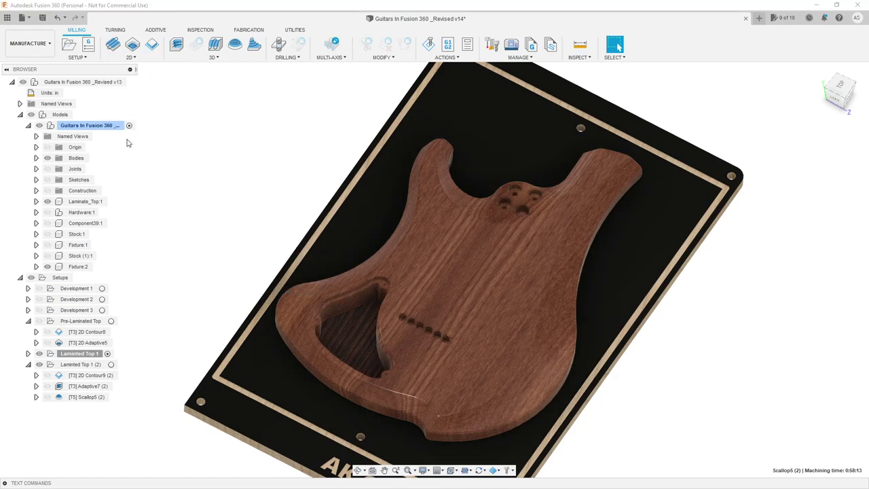
pyautogui.scroll(4, 523, 169)
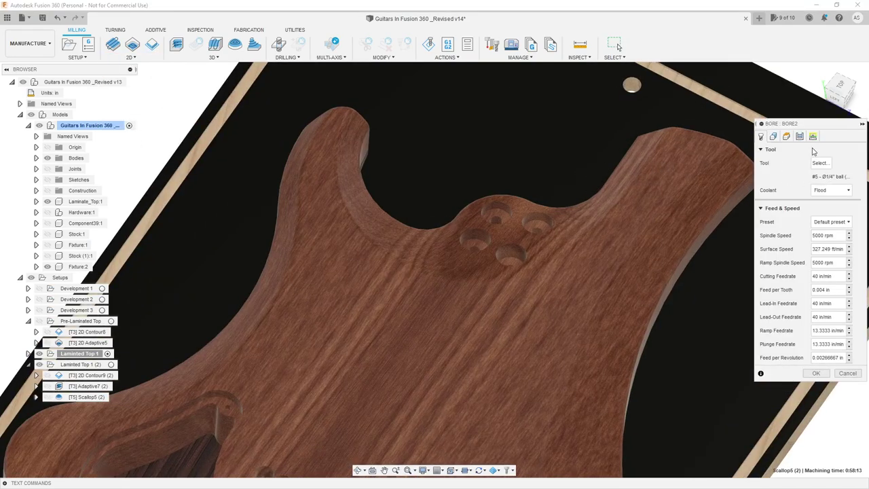
pyautogui.click(820, 163)
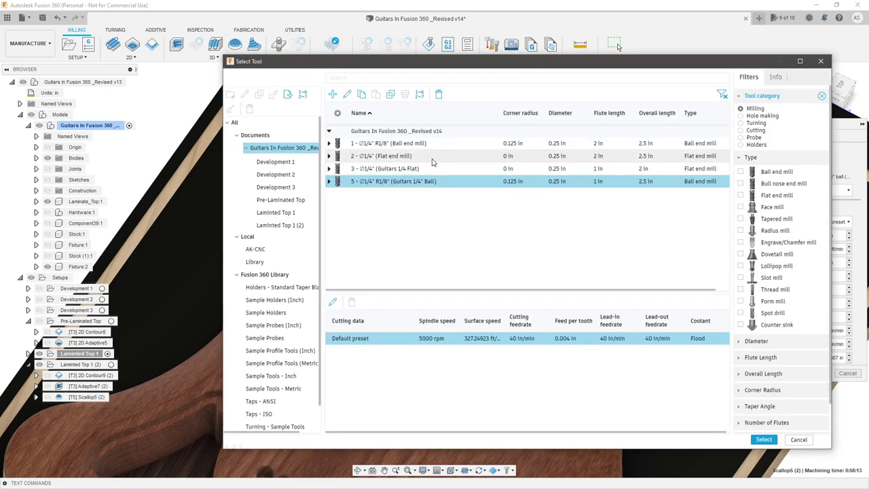
pyautogui.click(432, 158)
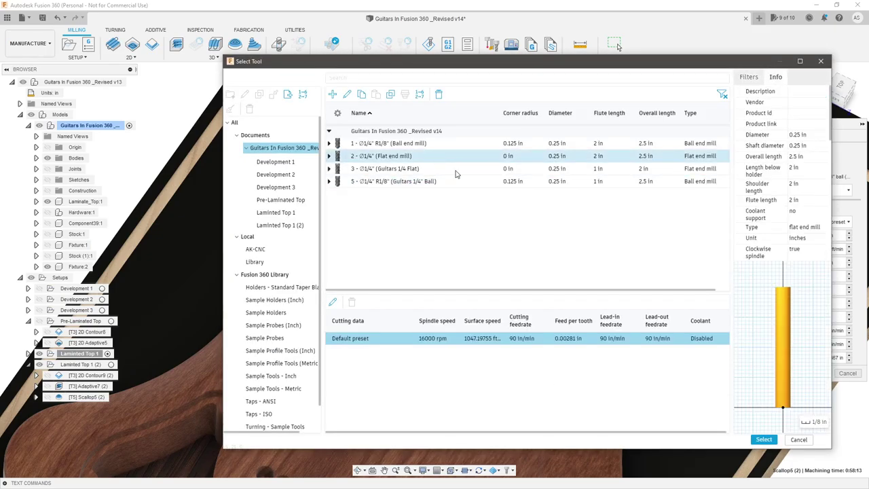
pyautogui.click(401, 169)
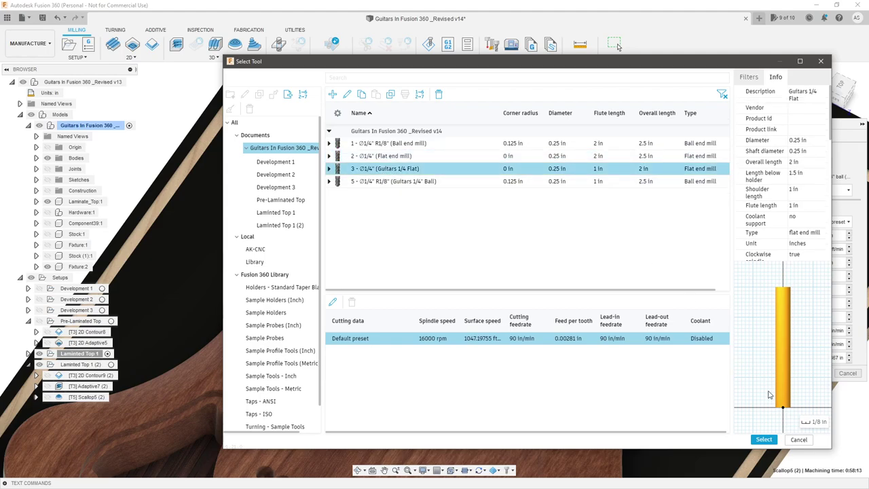
pyautogui.click(764, 439)
# Select the circular faces of the four neck-bolt counterbores as the bore geometry.
pyautogui.click(773, 137)
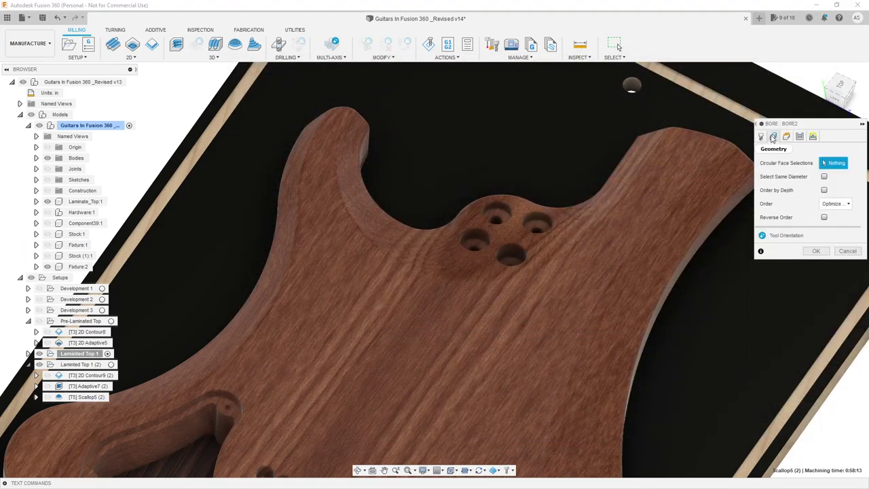
pyautogui.scroll(5, 513, 234)
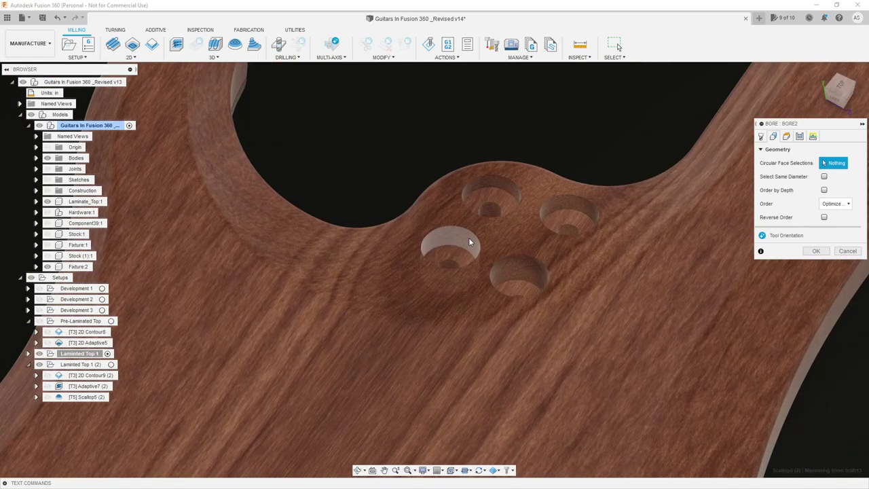
pyautogui.click(468, 239)
pyautogui.click(492, 184)
pyautogui.click(574, 207)
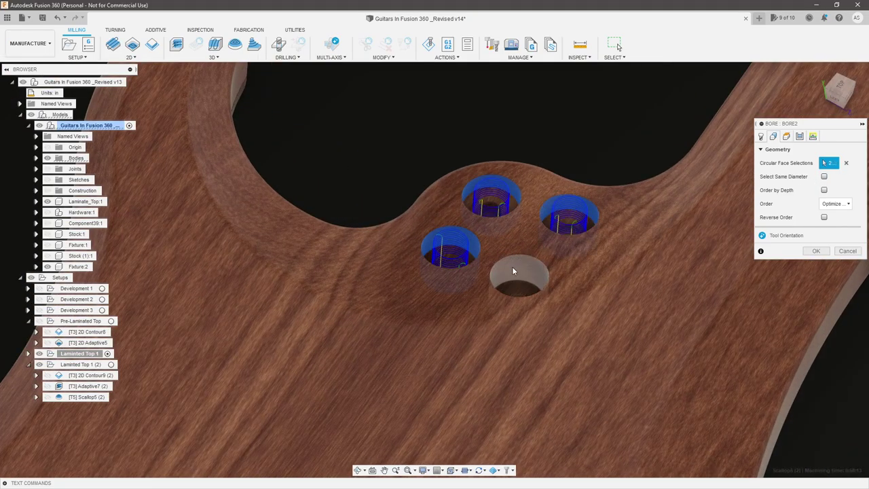
pyautogui.click(515, 270)
# Add the circular faces of the six string-through holes to the bore geometry.
pyautogui.scroll(-5, 502, 244)
pyautogui.scroll(5, 442, 345)
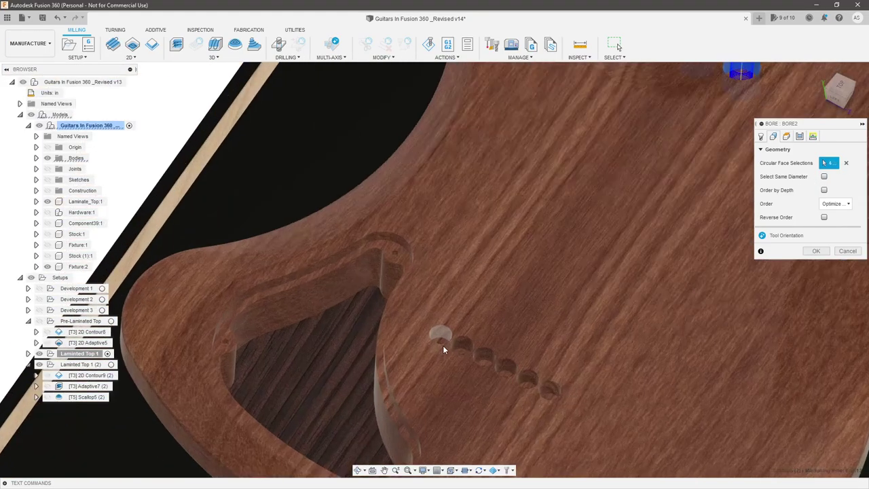
pyautogui.click(445, 329)
pyautogui.click(479, 348)
pyautogui.click(543, 376)
pyautogui.click(573, 395)
pyautogui.click(612, 413)
pyautogui.click(654, 436)
pyautogui.scroll(-5, 442, 340)
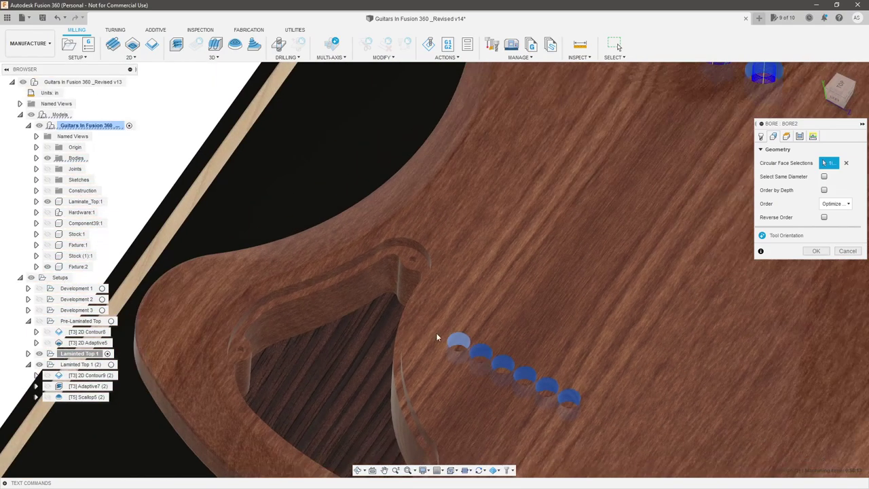
pyautogui.scroll(-5, 407, 282)
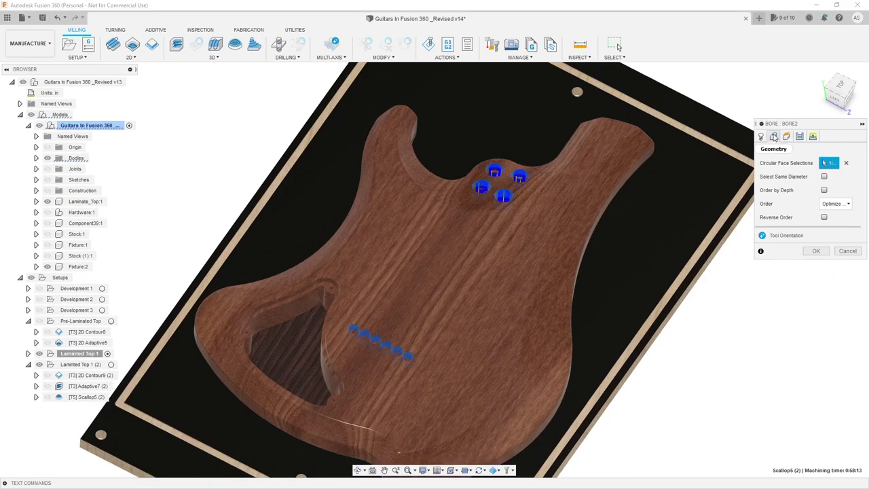
# Try referencing the bore's bottom height from Stock top.
pyautogui.click(786, 136)
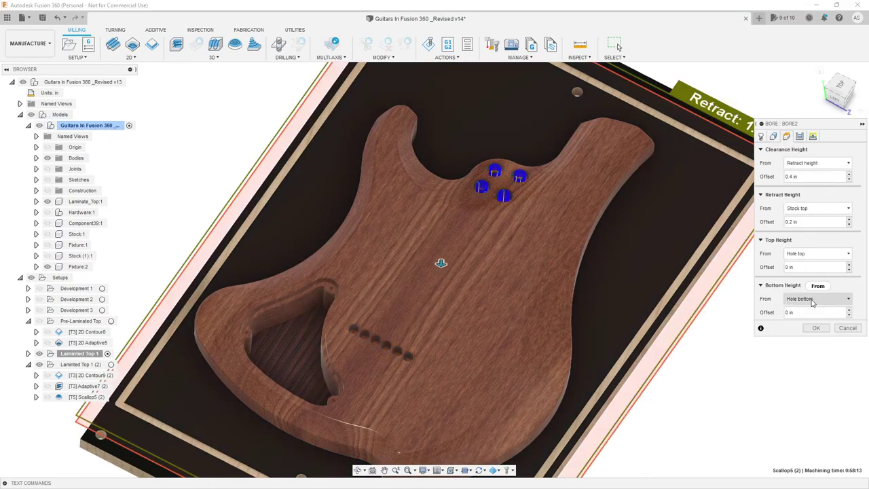
pyautogui.click(813, 299)
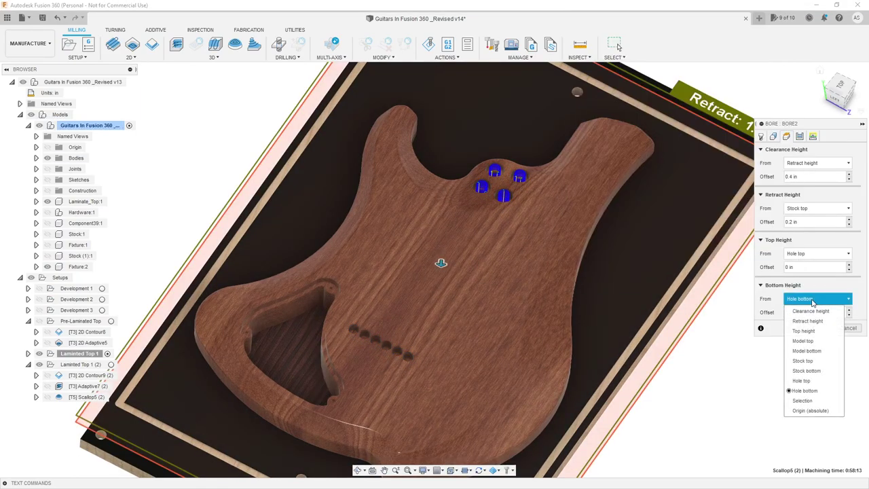
pyautogui.click(802, 360)
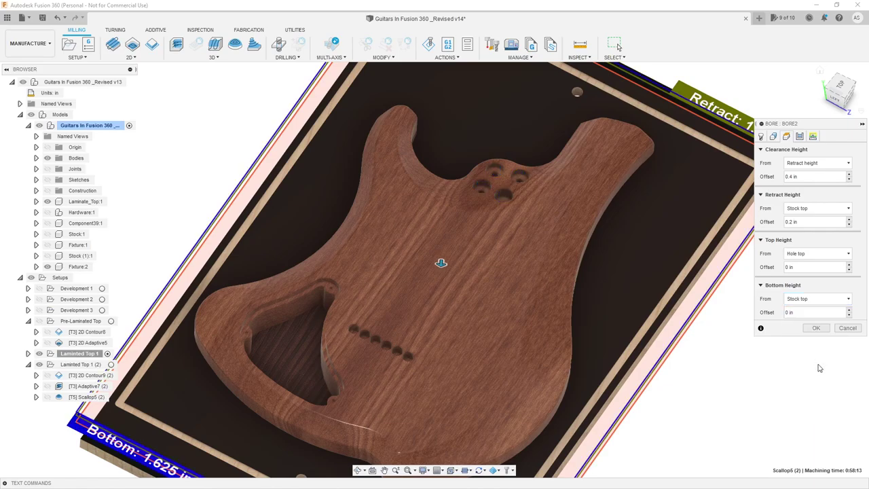
# Examine the neck-bolt counterbores and string-through holes against the bore's height planes.
pyautogui.scroll(3, 588, 243)
pyautogui.scroll(5, 515, 183)
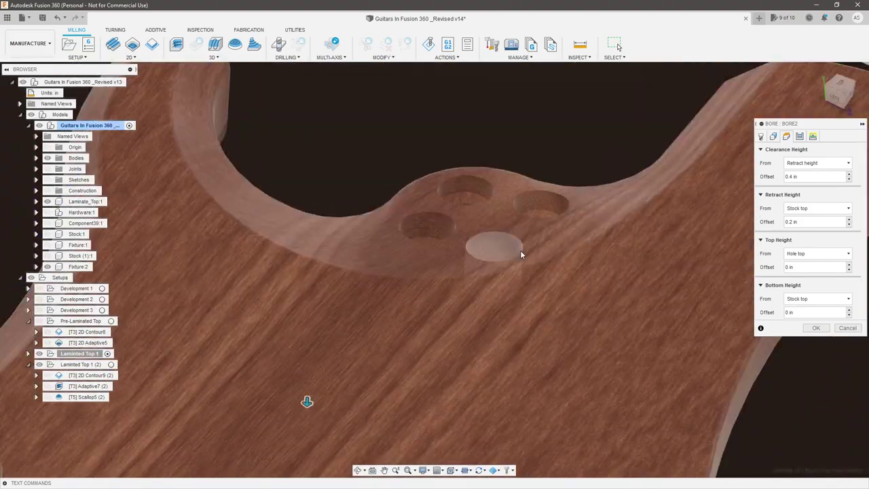
pyautogui.keyDown('shift'); pyautogui.moveTo(523, 253); pyautogui.dragTo(530, 235, button='middle'); pyautogui.keyUp('shift')
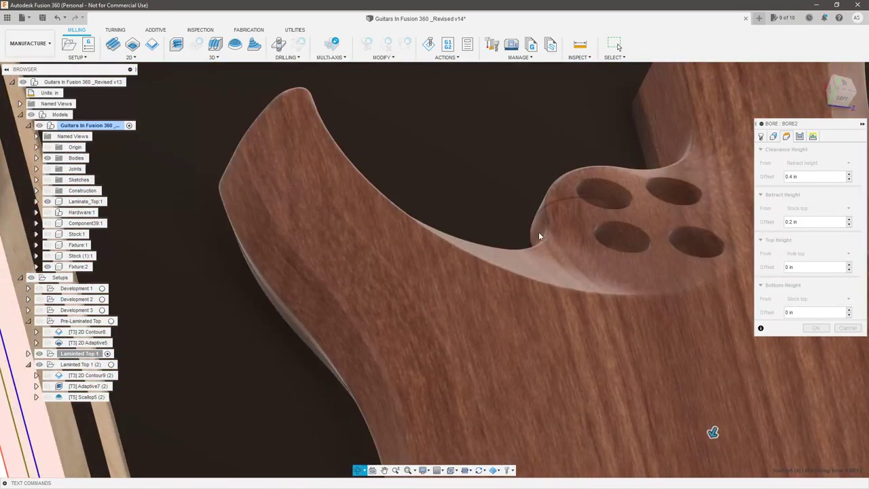
pyautogui.scroll(-6, 574, 201)
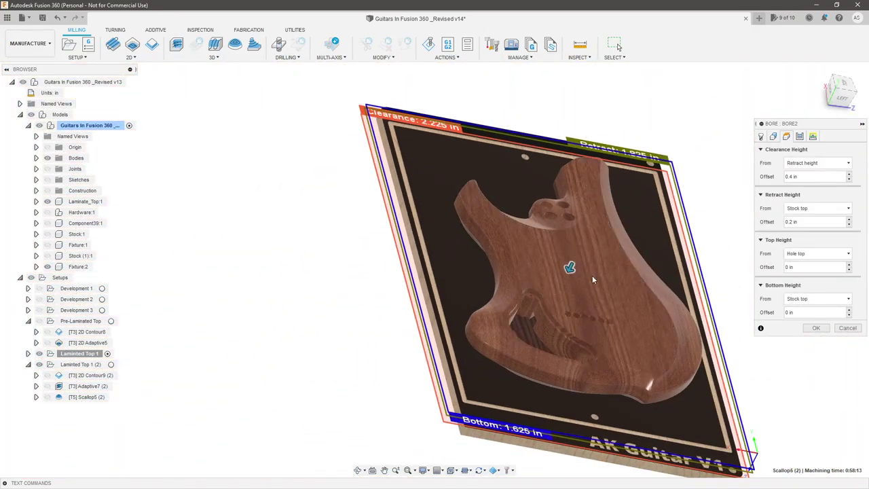
pyautogui.scroll(3, 591, 275)
pyautogui.keyDown('shift'); pyautogui.moveTo(592, 275); pyautogui.dragTo(578, 319, button='middle'); pyautogui.keyUp('shift')
pyautogui.scroll(-3, 527, 312)
pyautogui.scroll(3, 477, 306)
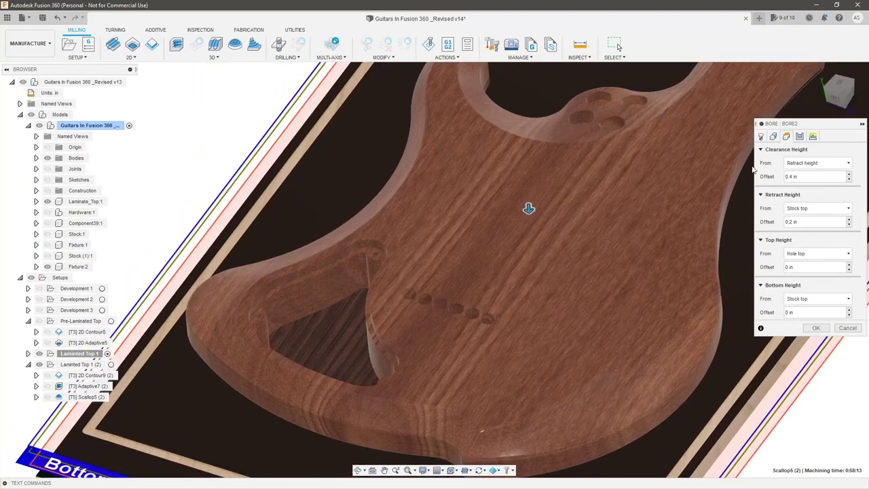
# Check the bore's selected faces, and reference its bottom height from Hole bottom and its top height from Stock top.
pyautogui.click(774, 137)
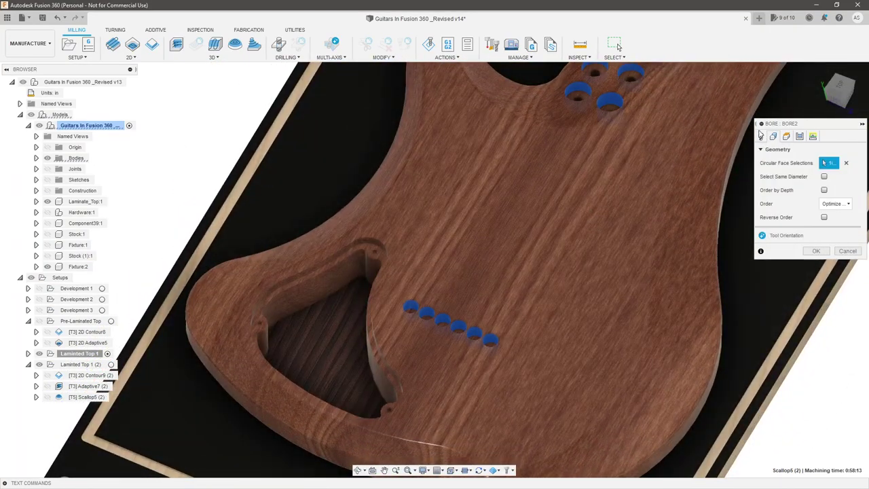
pyautogui.click(786, 137)
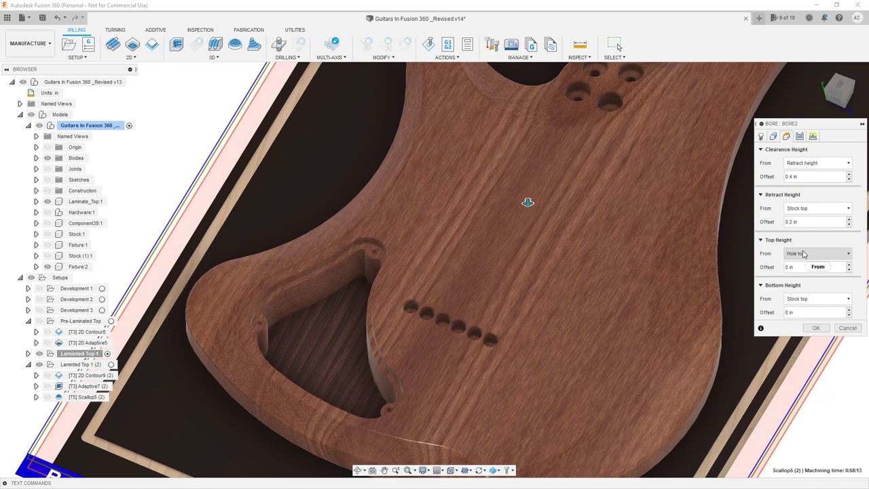
pyautogui.click(809, 303)
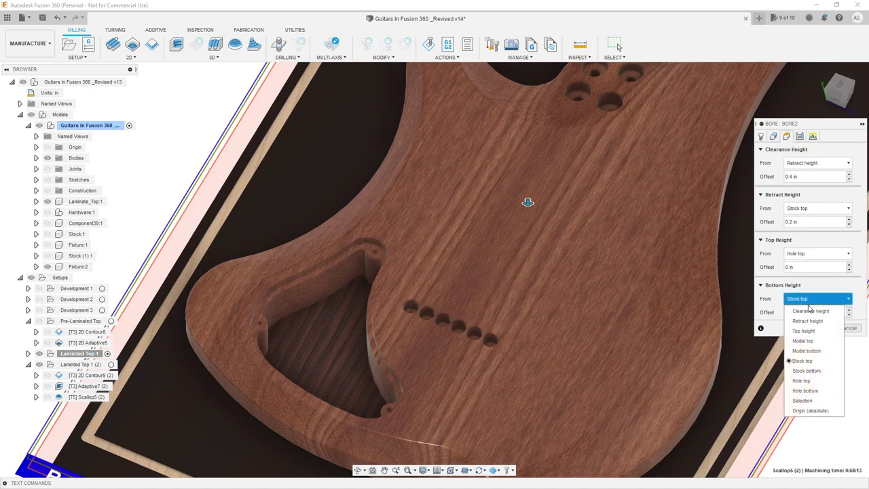
pyautogui.click(822, 391)
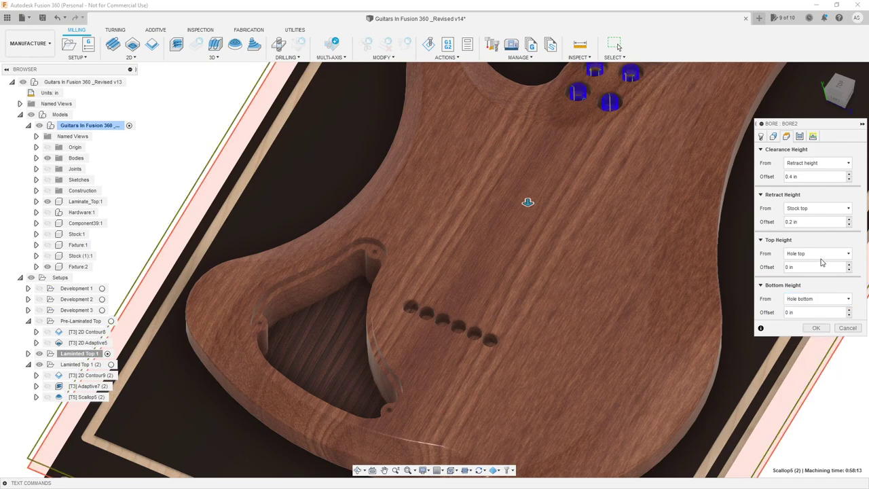
pyautogui.click(821, 253)
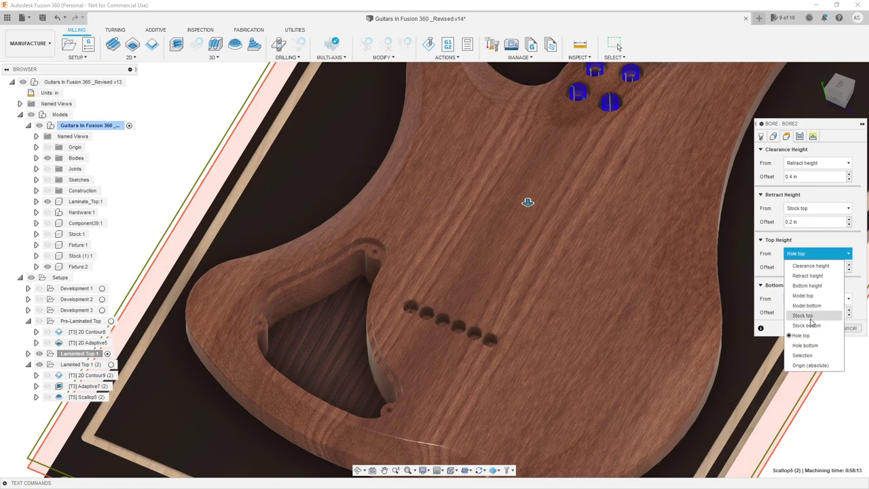
pyautogui.click(811, 319)
# Remove the six string-through hole faces from the bore's geometry selection.
pyautogui.scroll(-5, 668, 324)
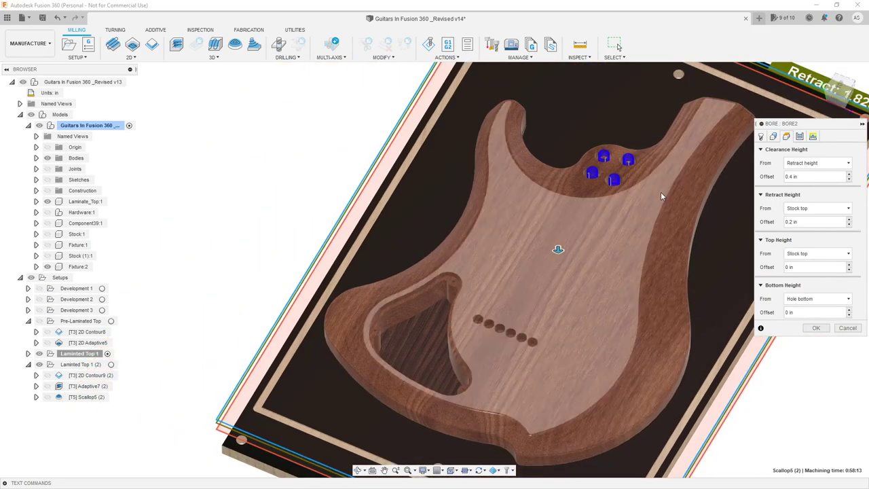
pyautogui.scroll(4, 660, 192)
pyautogui.click(773, 137)
pyautogui.scroll(6, 438, 346)
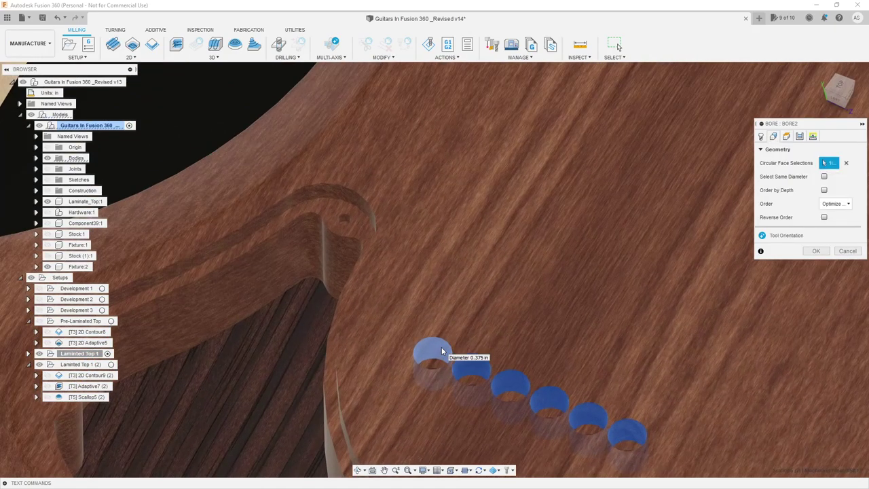
pyautogui.click(441, 347)
pyautogui.click(475, 366)
pyautogui.click(511, 386)
pyautogui.click(550, 401)
pyautogui.click(587, 419)
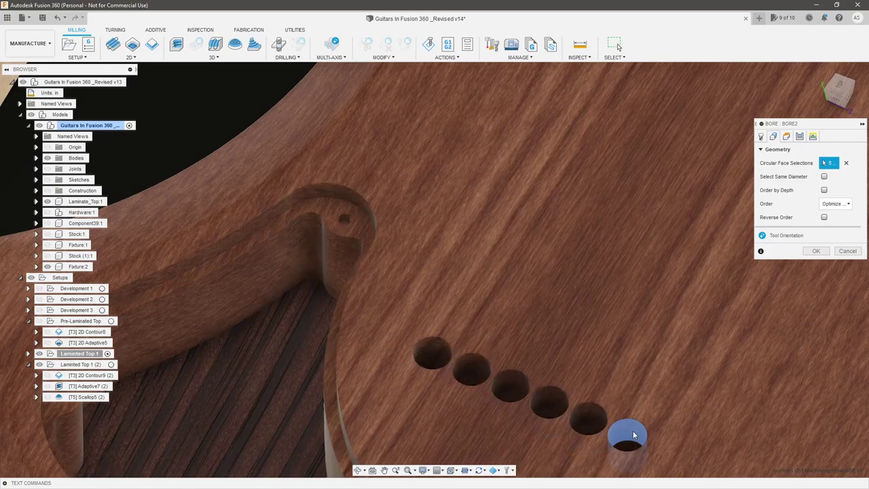
pyautogui.click(627, 434)
# Reference the bore's bottom height from the bottom face of one neck-bolt counterbore.
pyautogui.scroll(-6, 627, 434)
pyautogui.scroll(2, 742, 191)
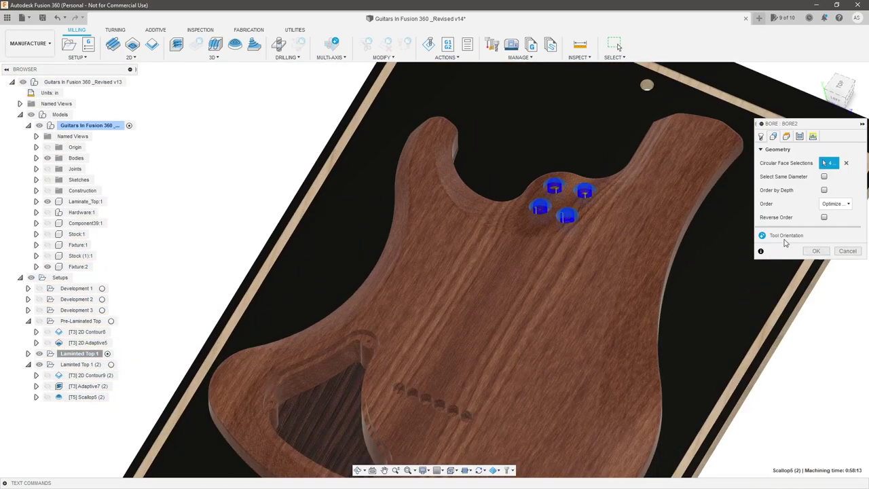
pyautogui.scroll(4, 574, 192)
pyautogui.keyDown('shift'); pyautogui.moveTo(570, 207); pyautogui.dragTo(635, 175, button='middle'); pyautogui.keyUp('shift')
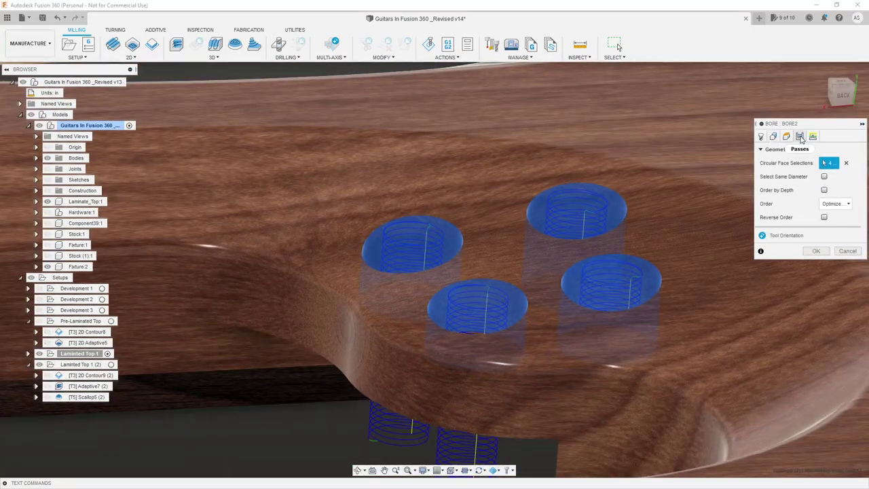
pyautogui.click(799, 136)
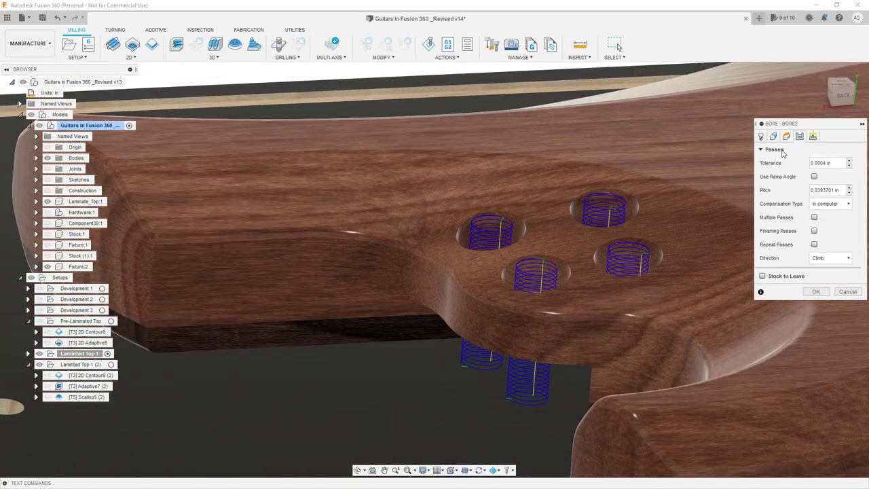
pyautogui.click(786, 137)
pyautogui.click(823, 299)
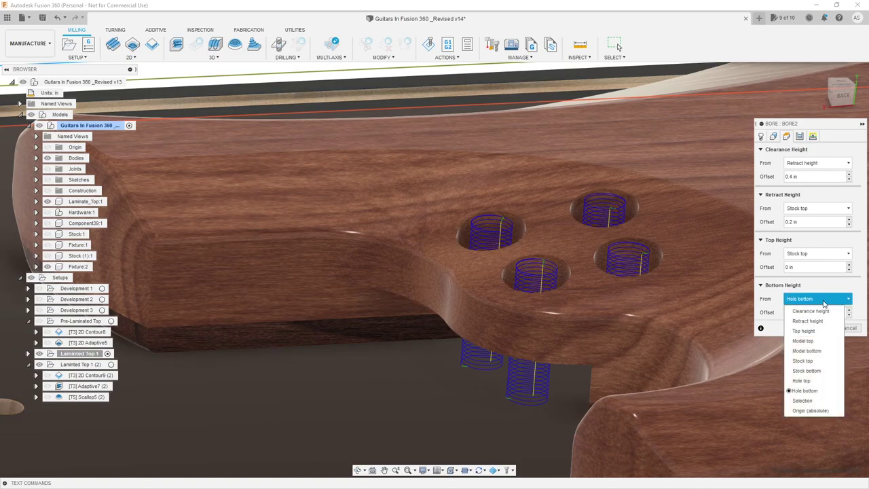
pyautogui.click(801, 399)
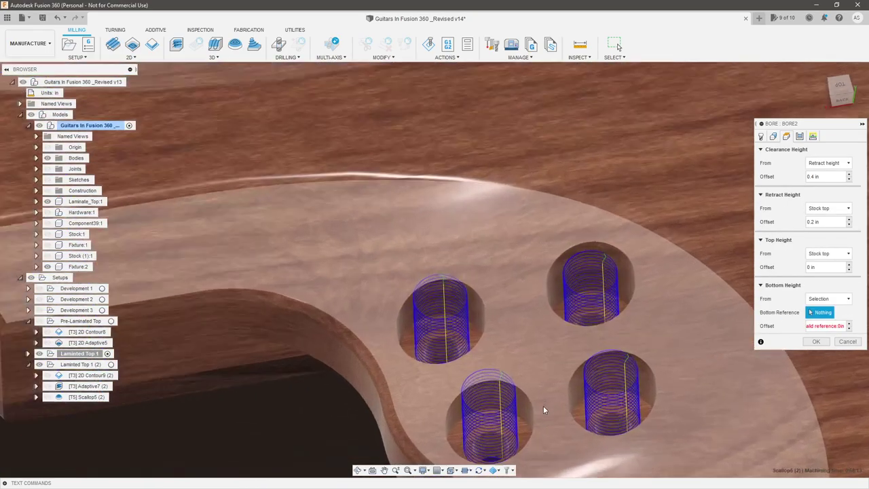
pyautogui.click(516, 426)
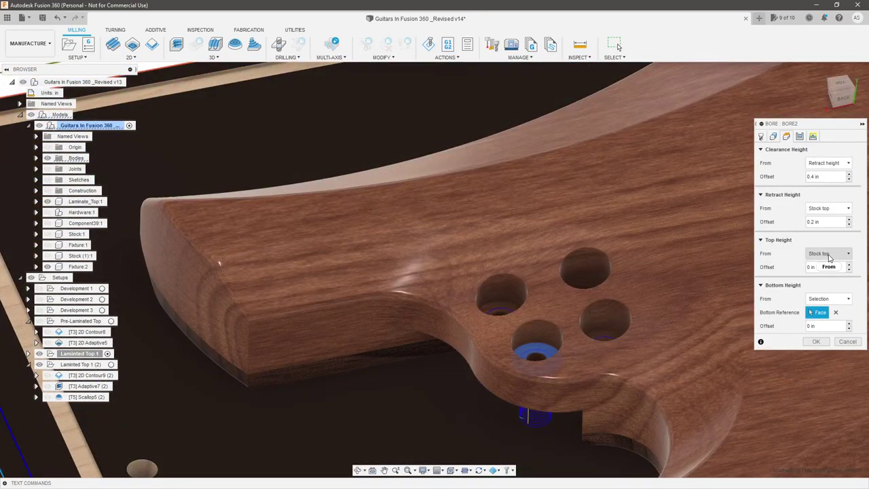
pyautogui.keyDown('shift'); pyautogui.moveTo(612, 363); pyautogui.dragTo(671, 245, button='middle'); pyautogui.keyUp('shift')
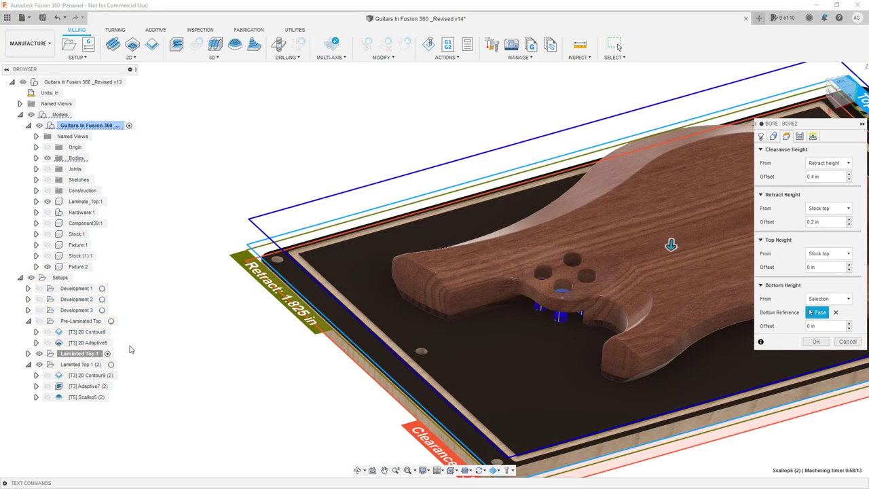
# Check which setup is active and cancel the bore operation.
pyautogui.click(79, 353)
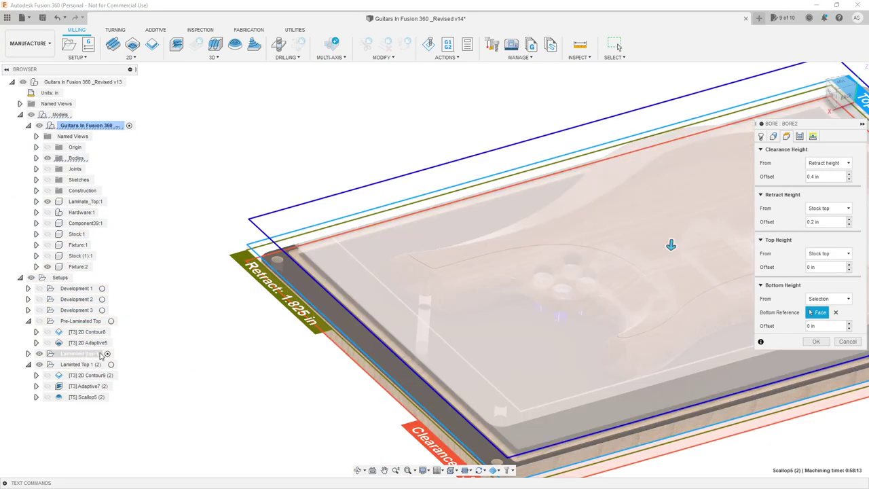
pyautogui.click(106, 353)
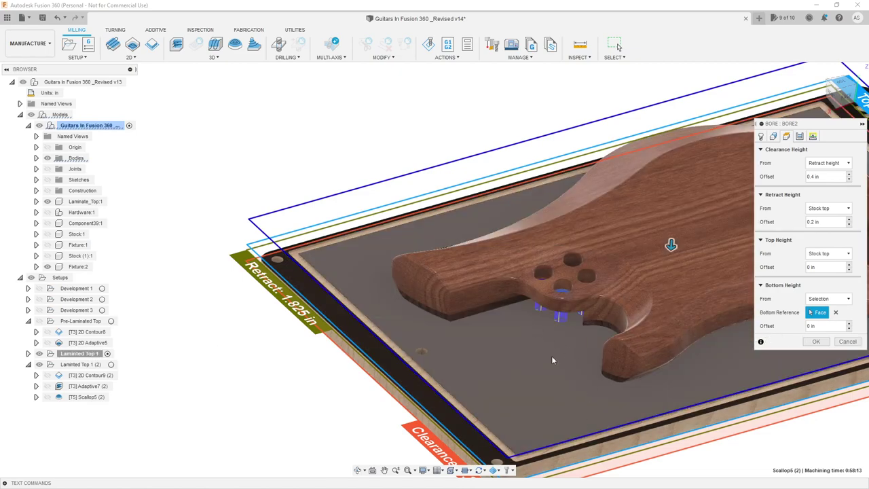
pyautogui.click(847, 342)
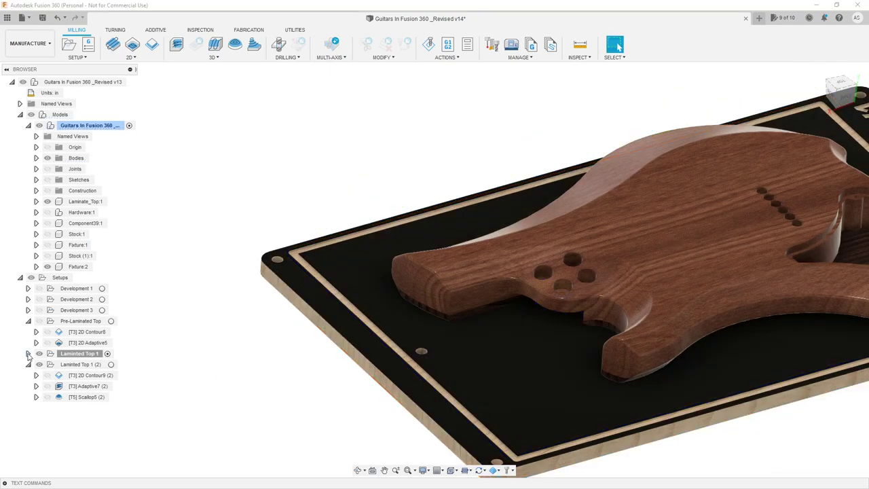
# Look through the Laminted Top 1 operations and activate the Laminted Top 1 (2) setup.
pyautogui.click(28, 353)
pyautogui.click(94, 432)
pyautogui.scroll(-1, 82, 410)
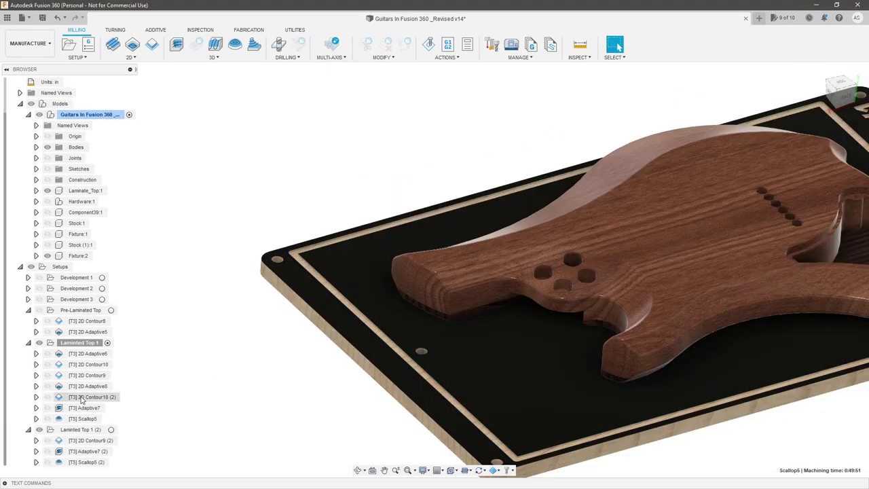
pyautogui.click(85, 430)
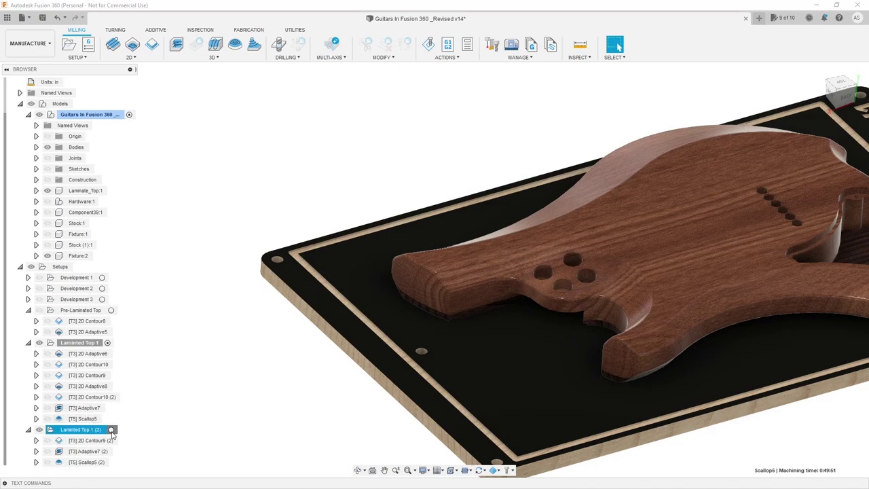
pyautogui.scroll(-2, 203, 416)
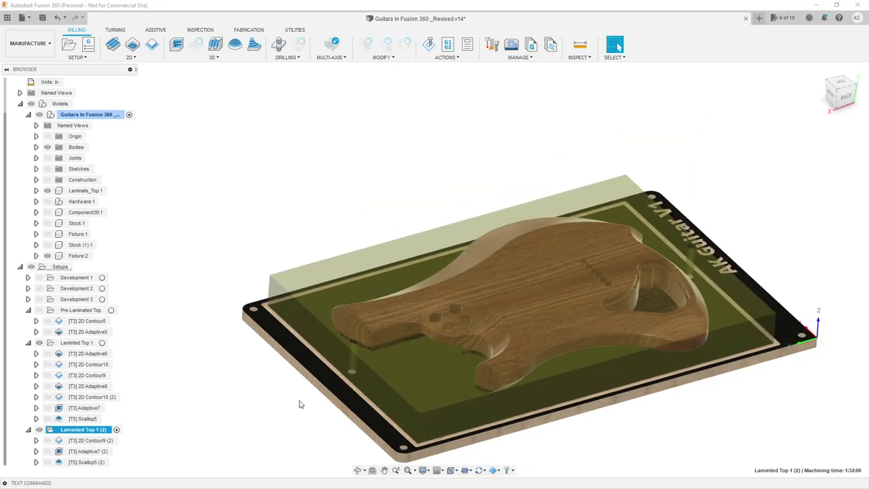
pyautogui.click(301, 402)
# Start a bore operation in Laminted Top 1 (2) with tool 3, the Guitars 1/4 Flat end mill.
pyautogui.click(129, 57)
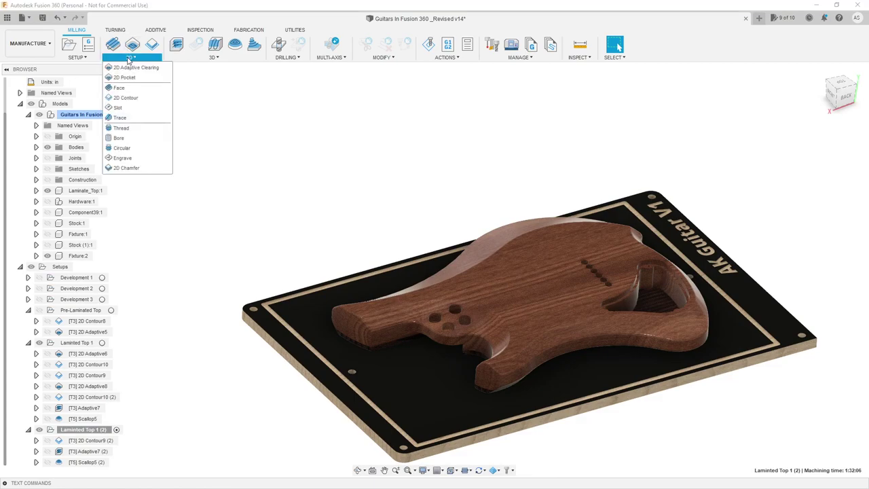
pyautogui.click(156, 138)
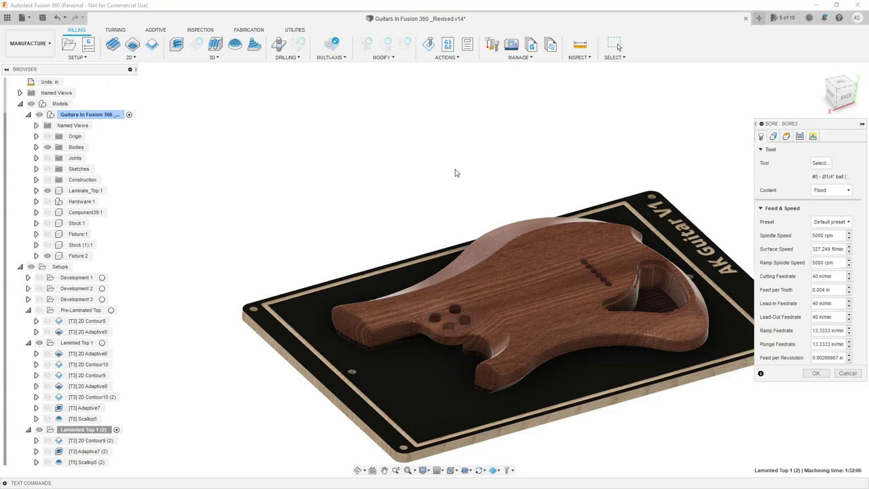
pyautogui.click(819, 163)
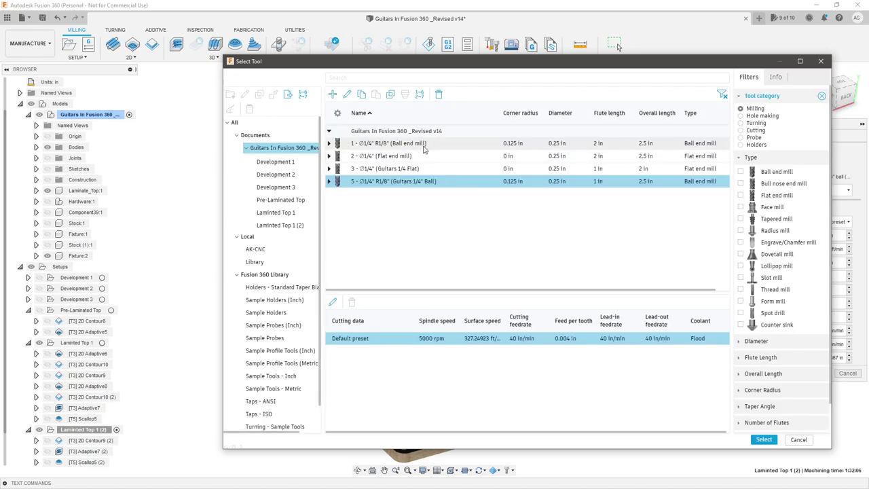
pyautogui.click(763, 440)
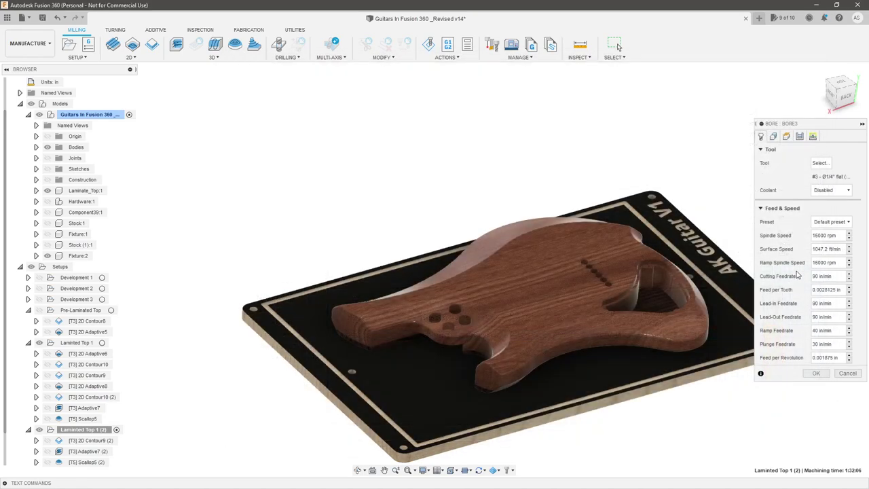
# Select the circular faces of the four neck-bolt counterbores as the bore geometry.
pyautogui.click(772, 135)
pyautogui.scroll(2, 451, 315)
pyautogui.scroll(3, 452, 312)
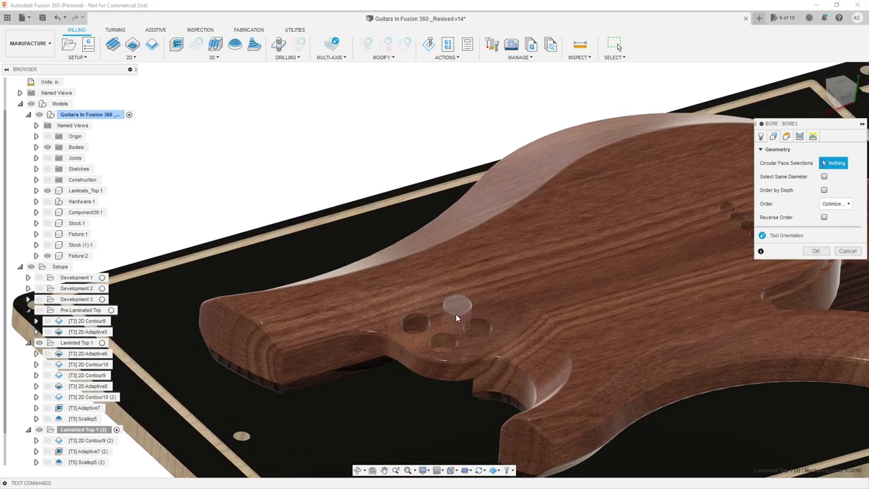
pyautogui.click(457, 306)
pyautogui.click(415, 324)
pyautogui.click(443, 343)
pyautogui.click(482, 333)
pyautogui.scroll(-5, 482, 333)
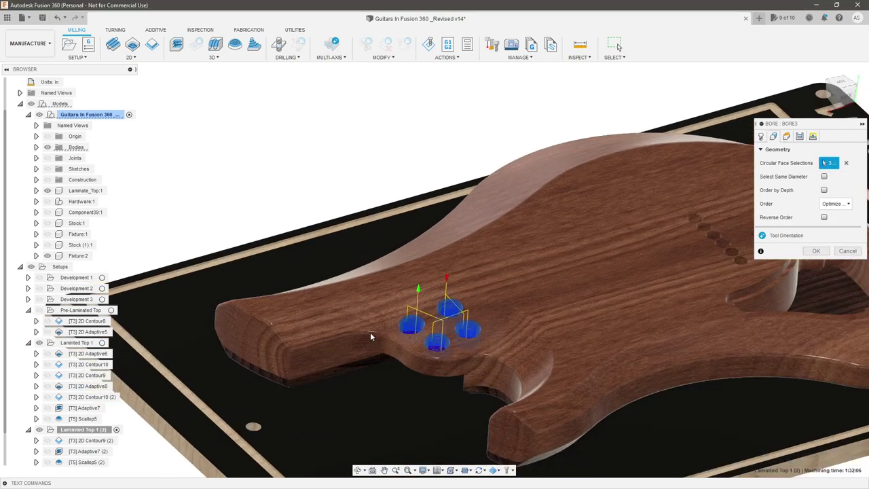
# Add the six string-through hole faces to the bore geometry and enable ordering by depth.
pyautogui.scroll(6, 614, 268)
pyautogui.click(477, 269)
pyautogui.click(505, 283)
pyautogui.click(521, 299)
pyautogui.click(539, 314)
pyautogui.click(557, 330)
pyautogui.click(573, 348)
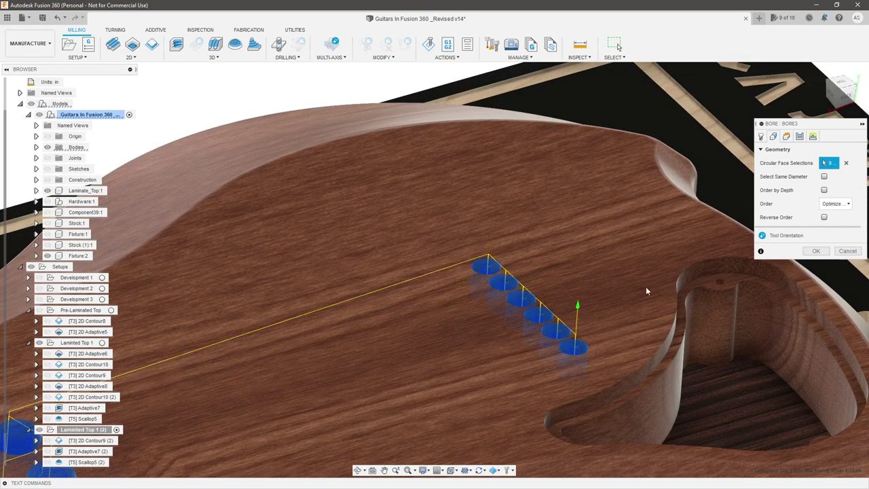
pyautogui.scroll(-4, 574, 302)
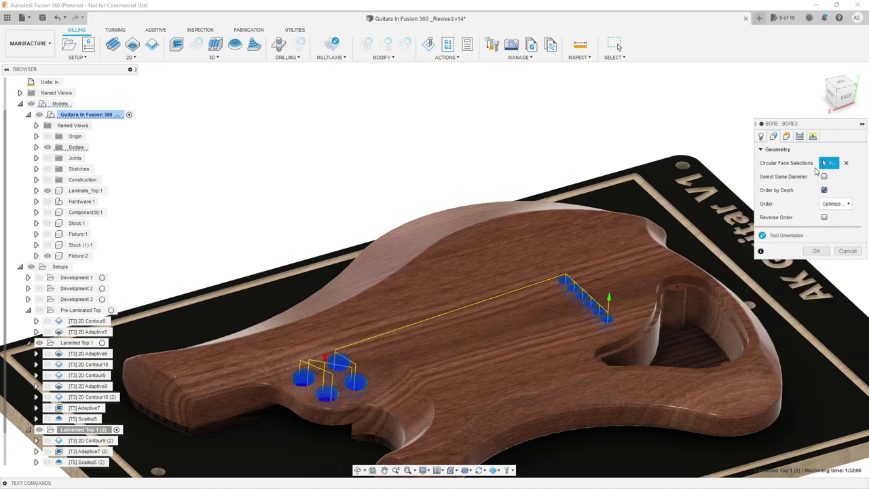
# Try referencing the bore's top height from Stock top and inspect the helical paths at the counterbores.
pyautogui.click(786, 137)
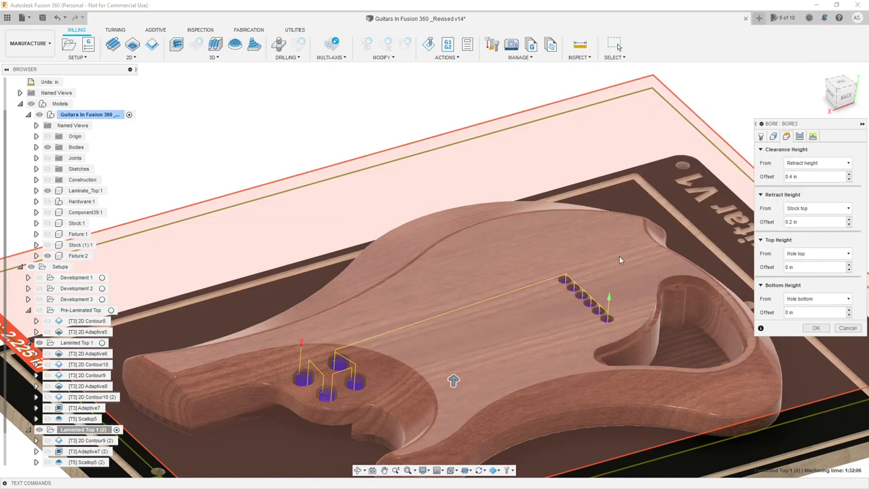
pyautogui.click(820, 255)
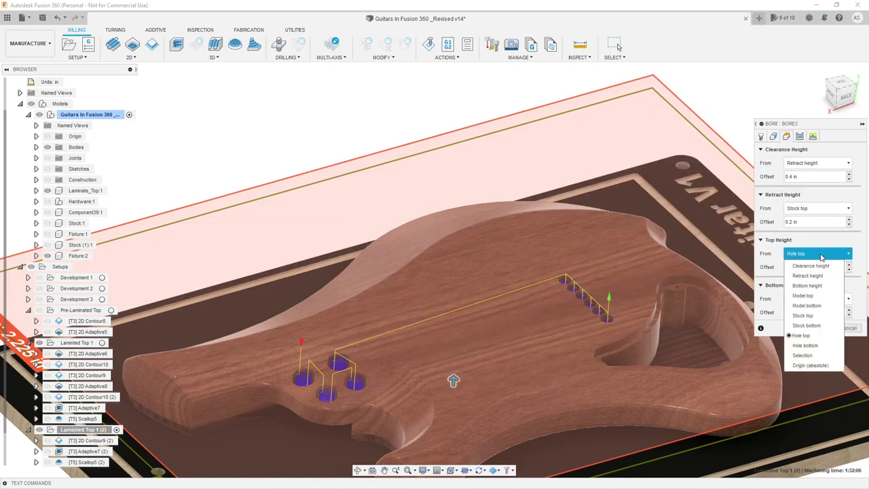
pyautogui.click(816, 316)
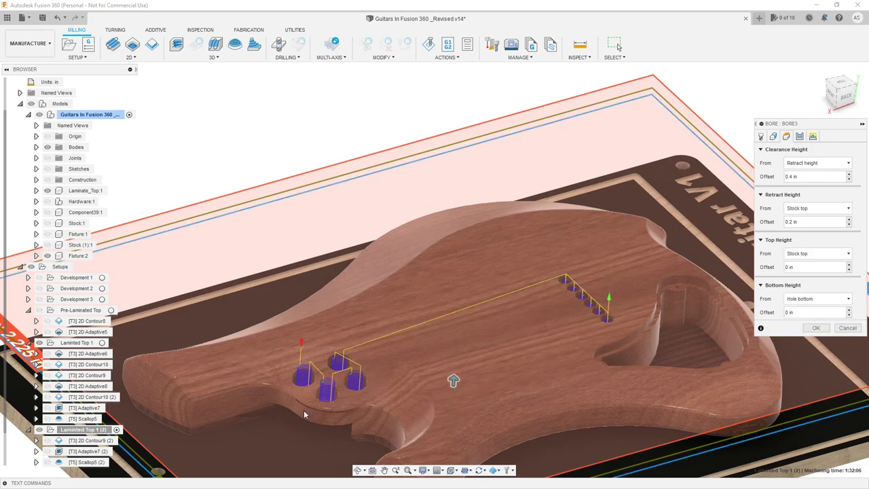
pyautogui.scroll(3, 305, 405)
pyautogui.keyDown('shift'); pyautogui.moveTo(294, 385); pyautogui.dragTo(292, 360, button='middle'); pyautogui.keyUp('shift')
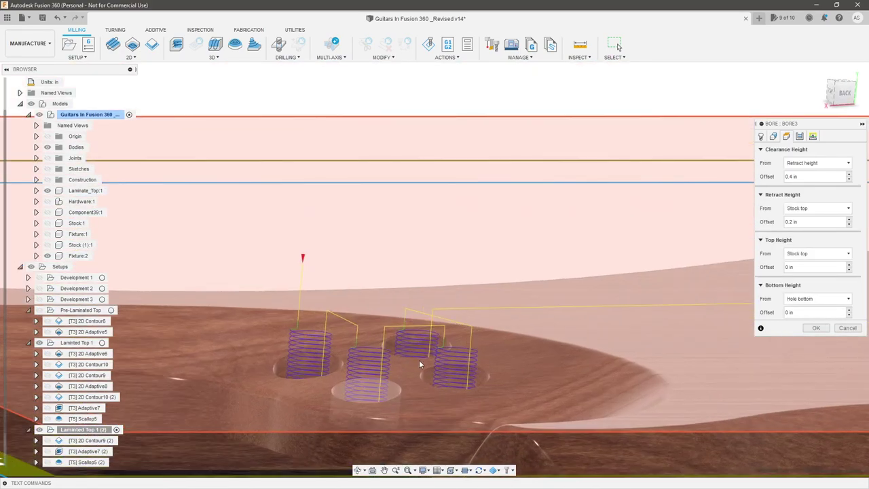
# Switch the bore's top height reference to Hole top and compare the helical paths at the neck-bolt counterbores.
pyautogui.click(820, 253)
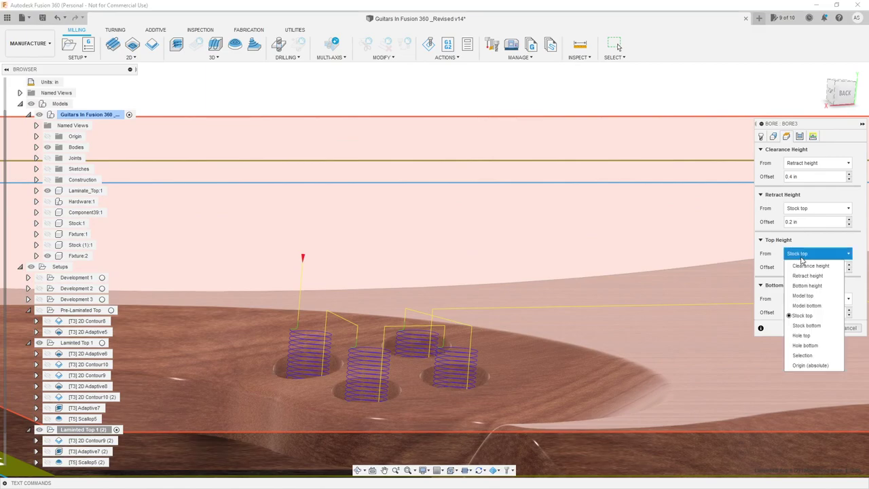
pyautogui.click(822, 336)
pyautogui.keyDown('shift'); pyautogui.moveTo(344, 397); pyautogui.dragTo(257, 366, button='middle'); pyautogui.keyUp('shift')
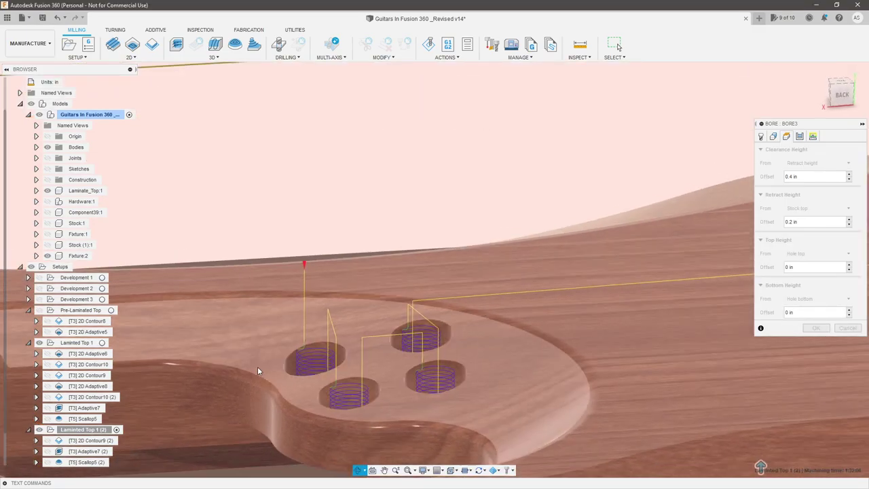
pyautogui.scroll(-5, 304, 348)
pyautogui.scroll(3, 604, 345)
pyautogui.scroll(-5, 595, 316)
pyautogui.scroll(4, 304, 363)
pyautogui.keyDown('shift'); pyautogui.moveTo(378, 368); pyautogui.dragTo(434, 366, button='middle'); pyautogui.keyUp('shift')
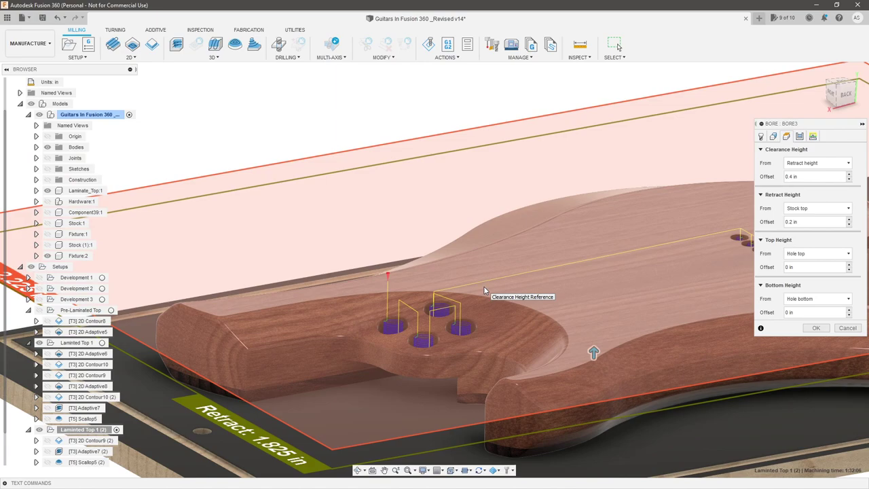
# Reference the bore's top height from Stock top, inspect the paths from the side, and open the pass settings.
pyautogui.click(807, 253)
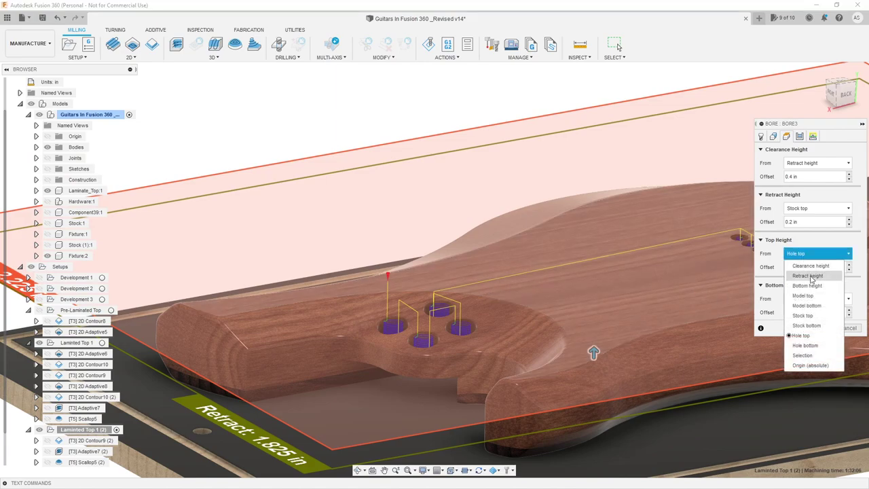
pyautogui.click(823, 313)
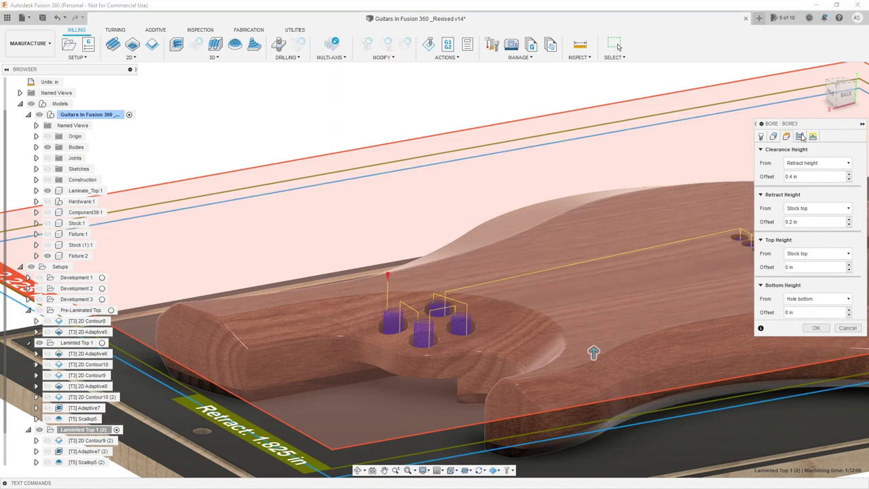
pyautogui.keyDown('shift'); pyautogui.moveTo(493, 337); pyautogui.dragTo(403, 367, button='middle'); pyautogui.keyUp('shift')
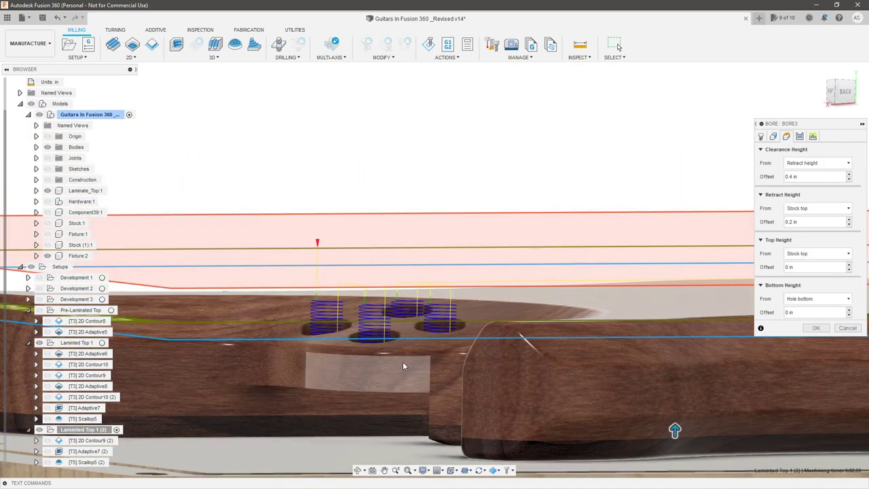
pyautogui.scroll(-3, 496, 312)
pyautogui.click(799, 136)
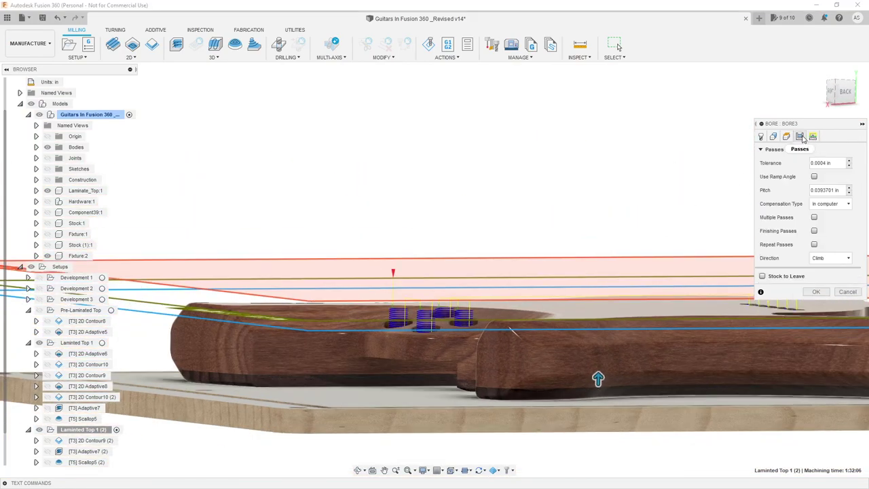
# Check the bore paths and multiple-pass option at the neck-bolt counterbores and accept the bore with single passes.
pyautogui.keyDown('shift'); pyautogui.moveTo(525, 242); pyautogui.dragTo(540, 270, button='middle'); pyautogui.keyUp('shift')
pyautogui.scroll(-3, 539, 270)
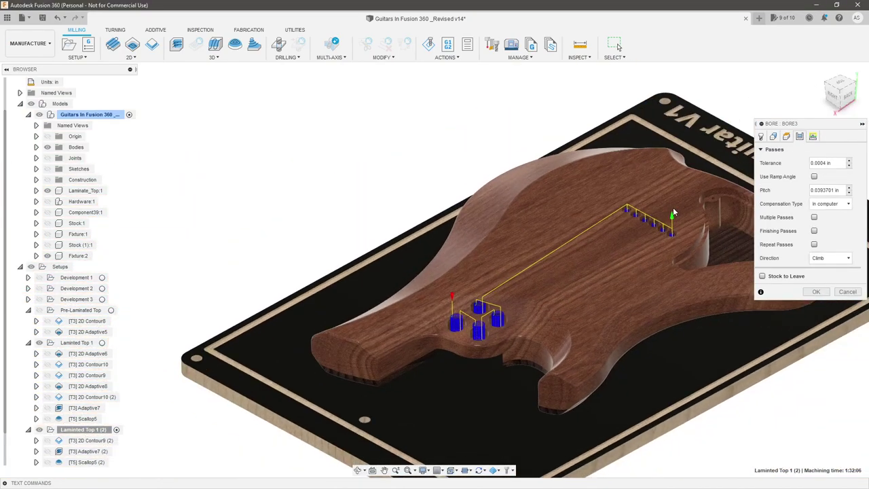
pyautogui.scroll(1, 645, 224)
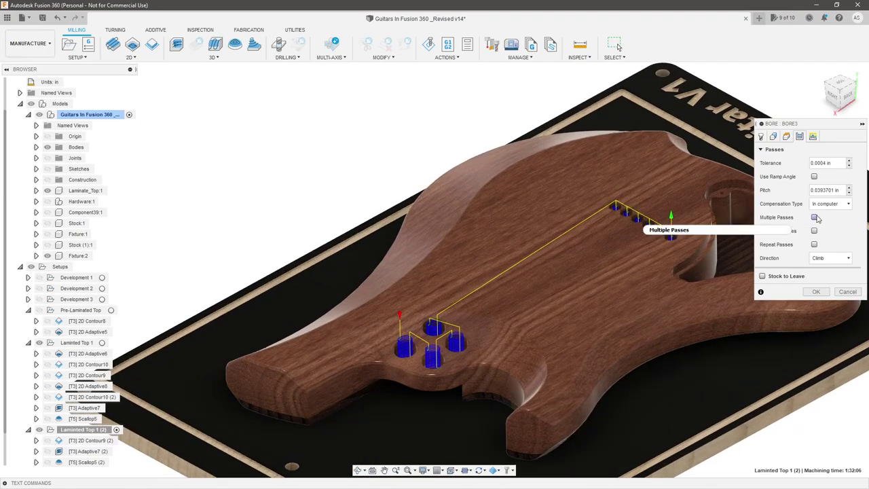
pyautogui.moveTo(817, 218)
pyautogui.scroll(5, 425, 346)
pyautogui.keyDown('shift'); pyautogui.moveTo(369, 386); pyautogui.dragTo(368, 422, button='middle'); pyautogui.keyUp('shift')
pyautogui.scroll(-2, 530, 287)
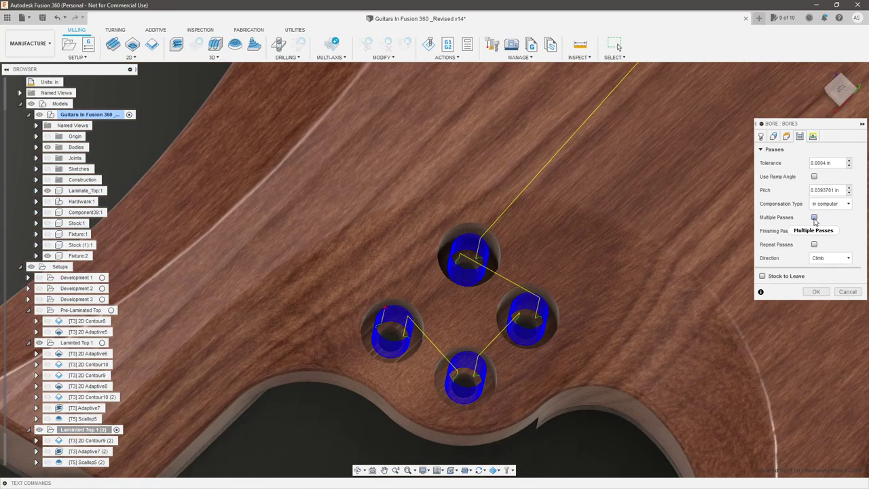
pyautogui.scroll(-3, 444, 333)
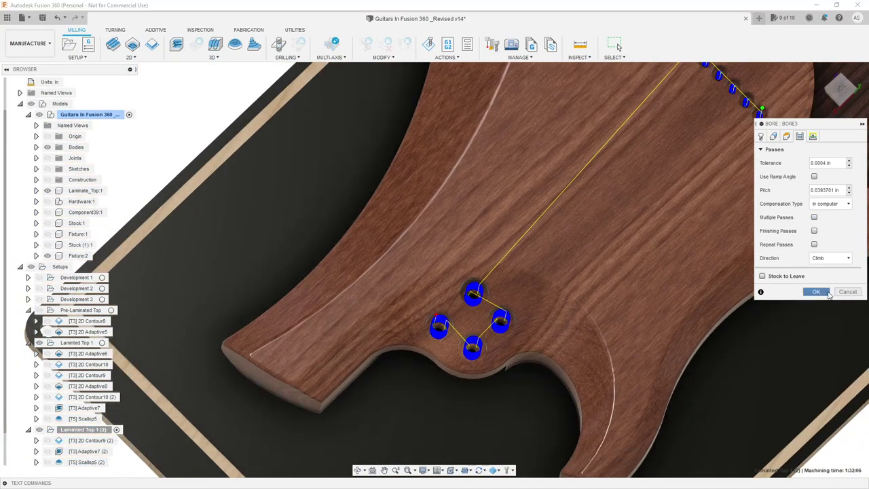
pyautogui.click(824, 292)
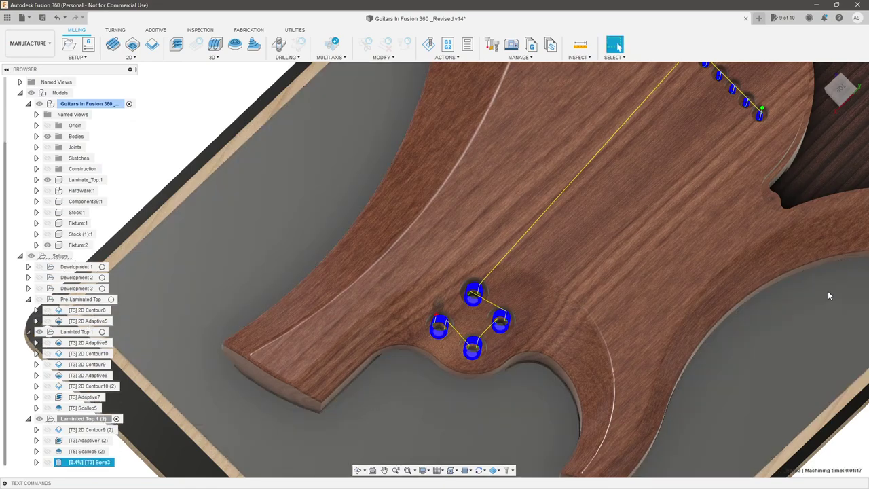
# Inspect the generated bore paths against the remaining stock at the neck-bolt counterbores and string-through holes.
pyautogui.scroll(5, 426, 318)
pyautogui.scroll(5, 426, 318)
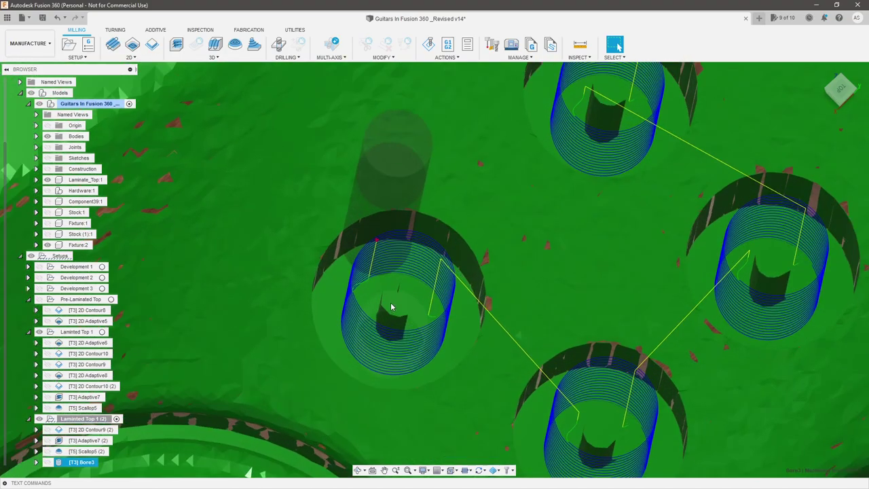
pyautogui.scroll(-10, 409, 306)
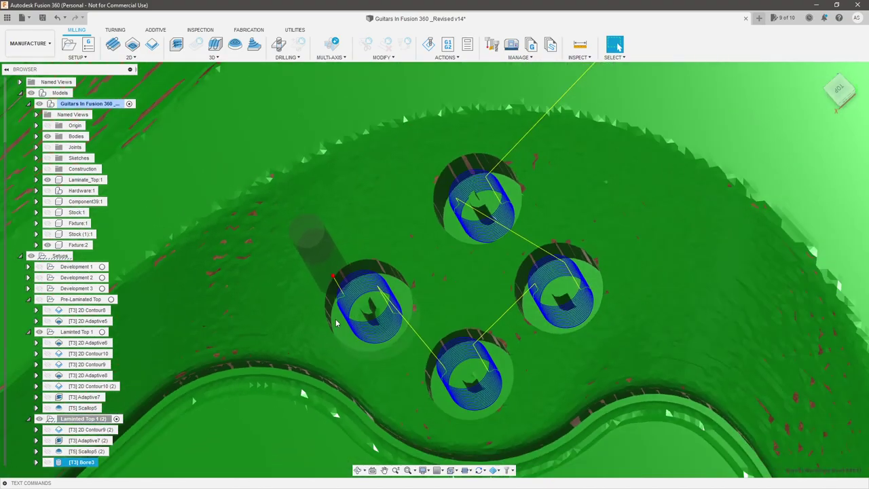
pyautogui.scroll(-4, 350, 362)
pyautogui.scroll(10, 515, 224)
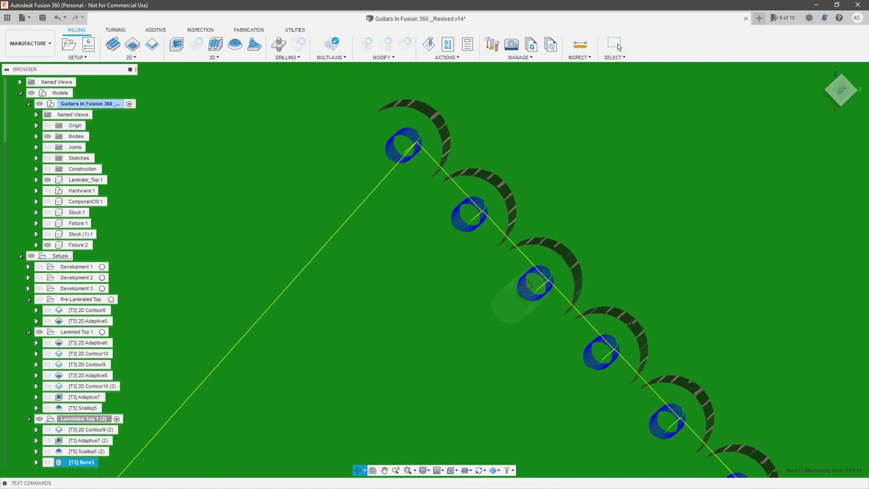
pyautogui.keyDown('shift'); pyautogui.moveTo(528, 282); pyautogui.dragTo(560, 248, button='middle'); pyautogui.keyUp('shift')
pyautogui.scroll(-8, 603, 140)
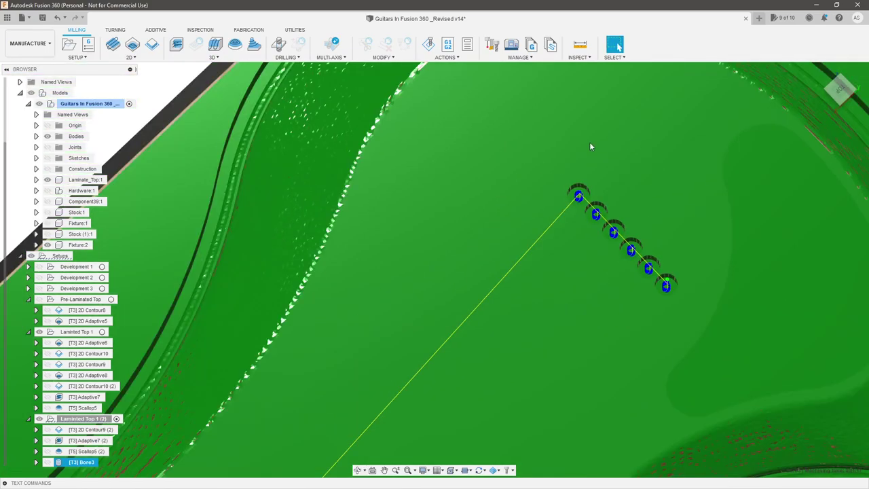
# Remove the four neck-bolt counterbore faces from Bore3 so it machines only the six string-through holes.
pyautogui.rightClick(80, 462)
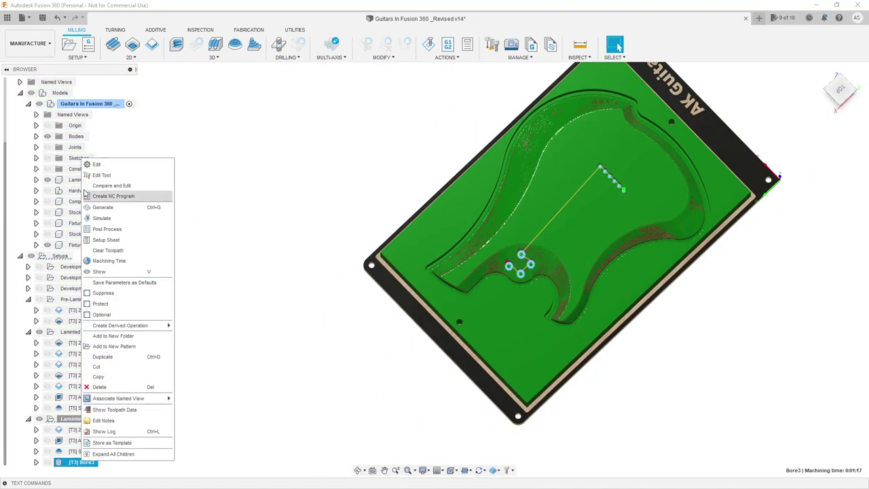
pyautogui.click(110, 169)
pyautogui.scroll(10, 490, 253)
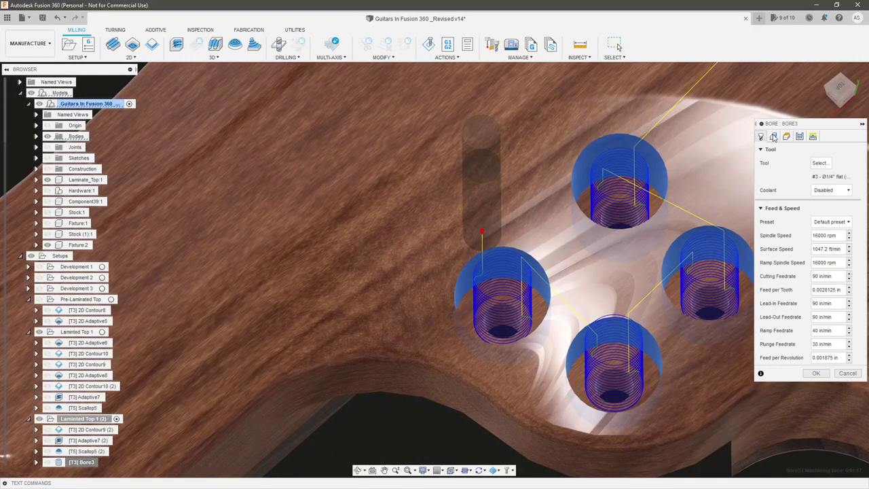
pyautogui.click(774, 136)
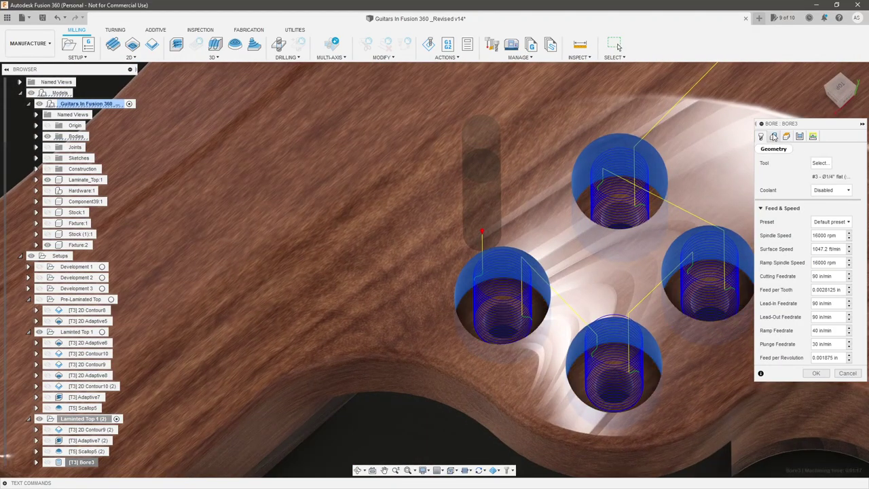
pyautogui.click(529, 272)
pyautogui.click(623, 178)
pyautogui.click(713, 257)
pyautogui.click(616, 330)
pyautogui.scroll(-9, 437, 291)
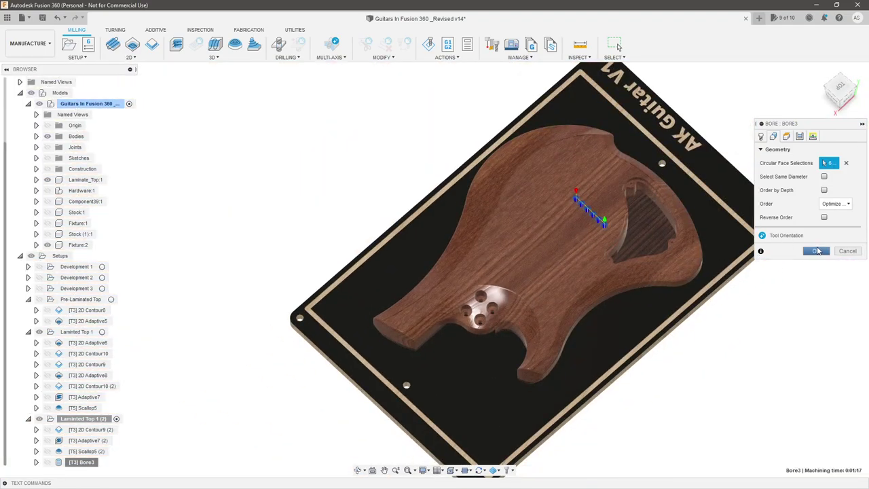
pyautogui.click(816, 251)
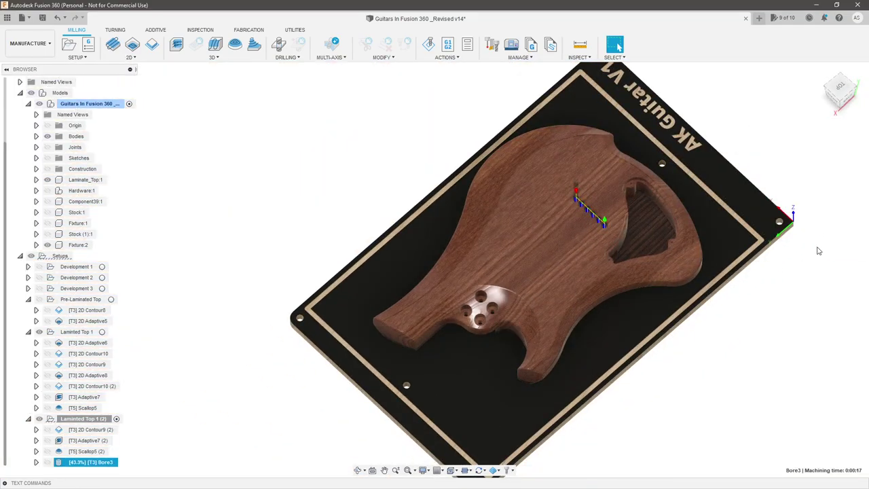
# Duplicate Bore3 and clear the circular face selections in the copy's geometry.
pyautogui.rightClick(100, 464)
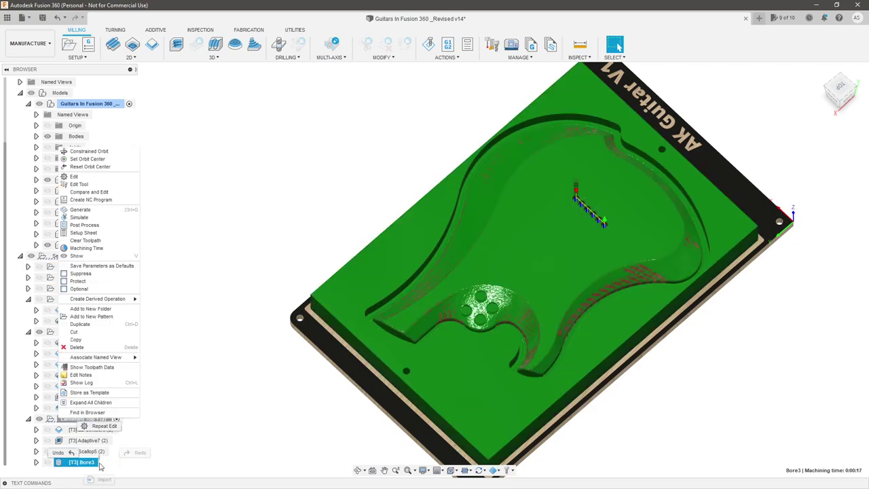
pyautogui.click(251, 439)
pyautogui.rightClick(93, 464)
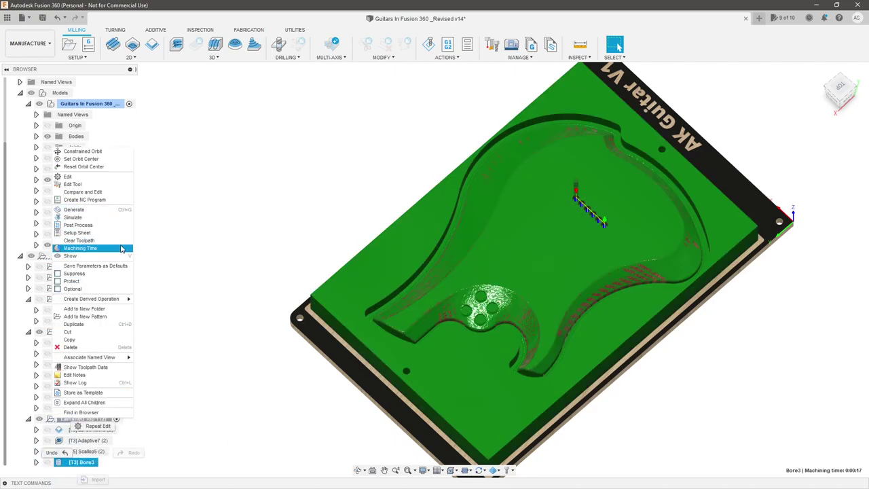
pyautogui.click(109, 325)
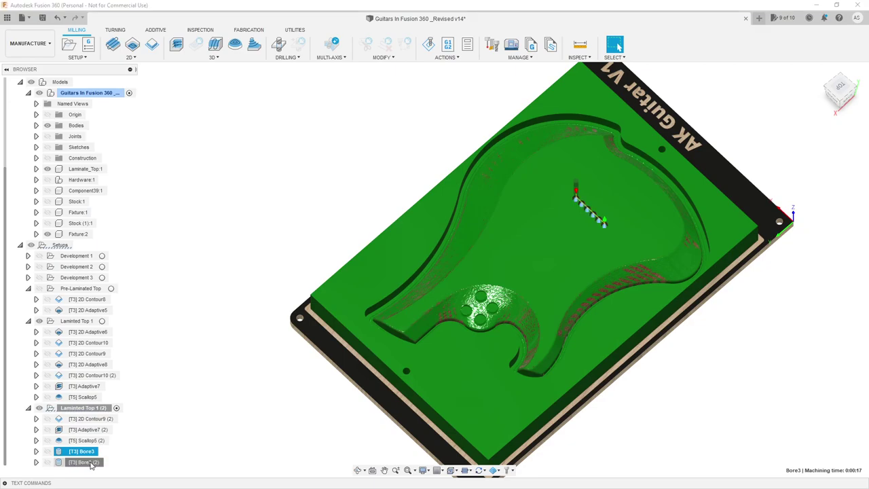
pyautogui.rightClick(93, 463)
pyautogui.click(109, 165)
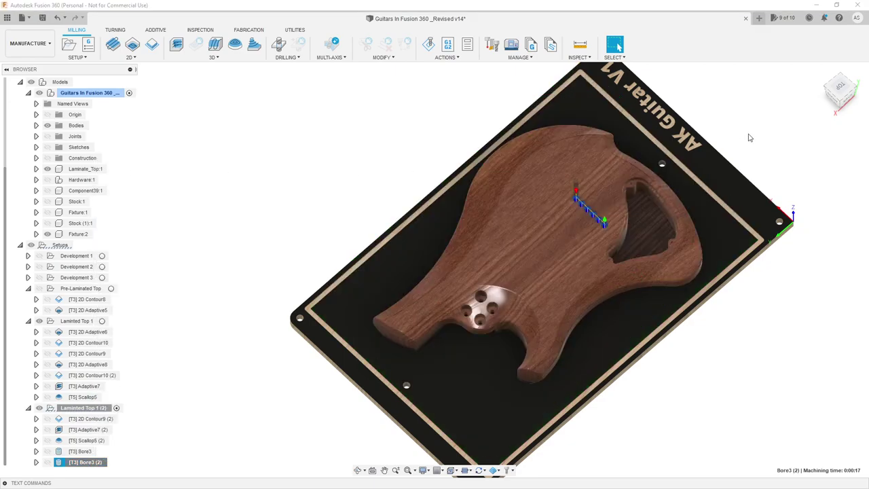
pyautogui.click(847, 163)
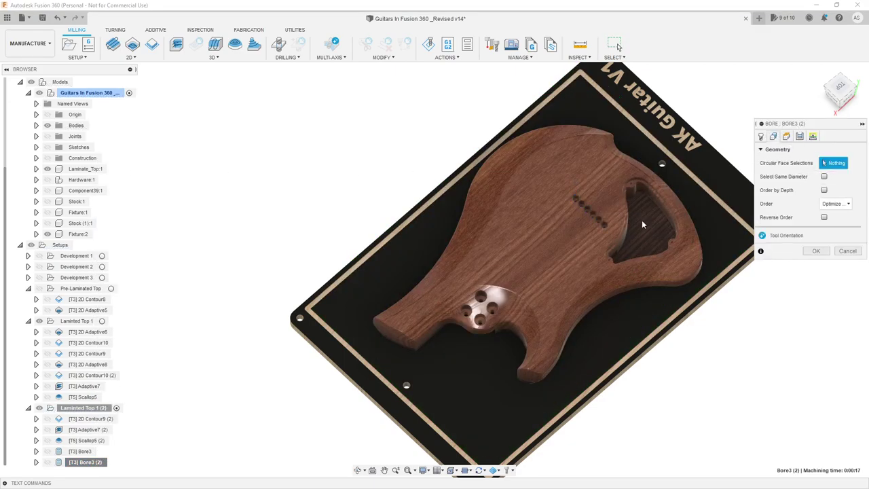
# Select the four neck-bolt counterbore faces as geometry for Bore3 (2) and accept the operation.
pyautogui.scroll(10, 418, 267)
pyautogui.click(484, 203)
pyautogui.click(550, 269)
pyautogui.click(487, 310)
pyautogui.keyDown('shift'); pyautogui.moveTo(547, 287); pyautogui.dragTo(570, 282, button='middle'); pyautogui.keyUp('shift')
pyautogui.scroll(-3, 570, 282)
pyautogui.scroll(-3, 571, 282)
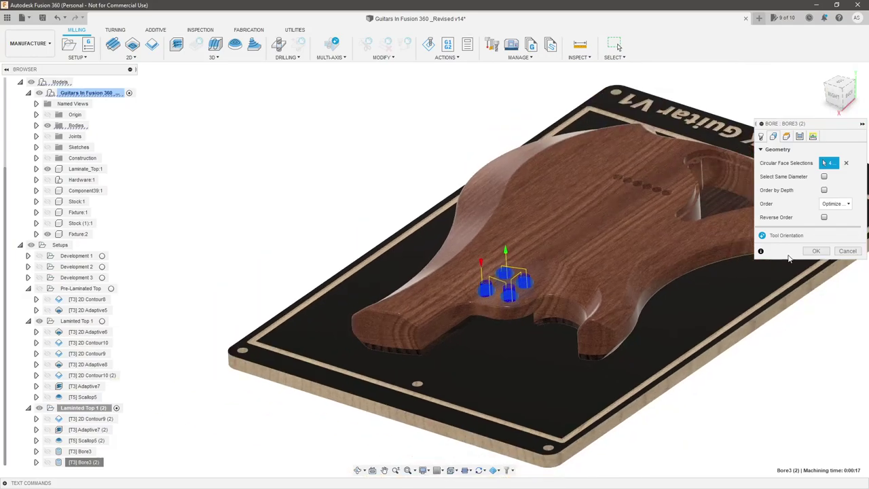
pyautogui.click(819, 252)
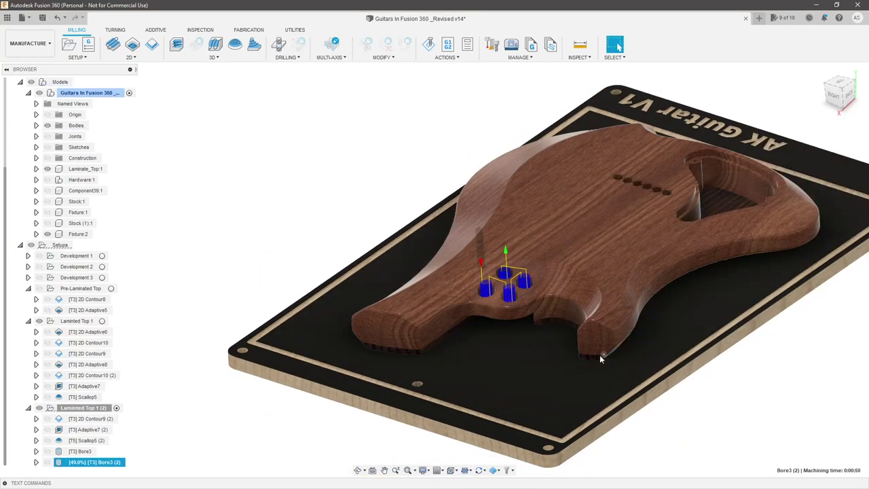
# Enable multiple passes in Bore3 (2) with 2 stepovers at a 0.125 in stepover and accept the change.
pyautogui.scroll(-3, 487, 335)
pyautogui.scroll(3, 636, 261)
pyautogui.keyDown('shift'); pyautogui.moveTo(636, 262); pyautogui.dragTo(597, 333, button='middle'); pyautogui.keyUp('shift')
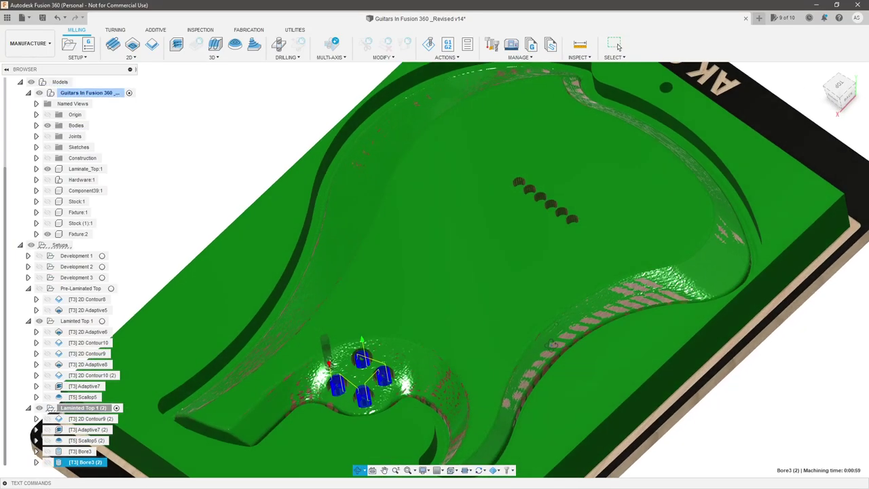
pyautogui.scroll(-3, 442, 275)
pyautogui.scroll(3, 317, 412)
pyautogui.rightClick(86, 461)
pyautogui.click(135, 166)
pyautogui.scroll(5, 453, 272)
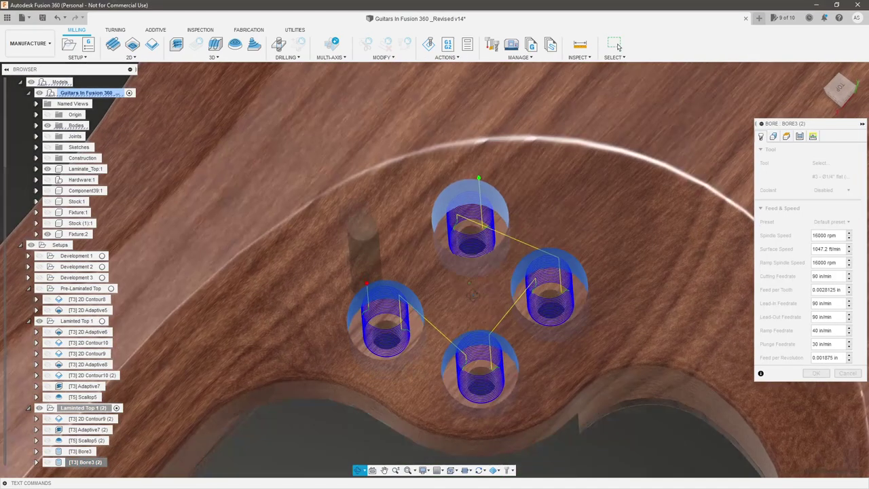
pyautogui.click(800, 137)
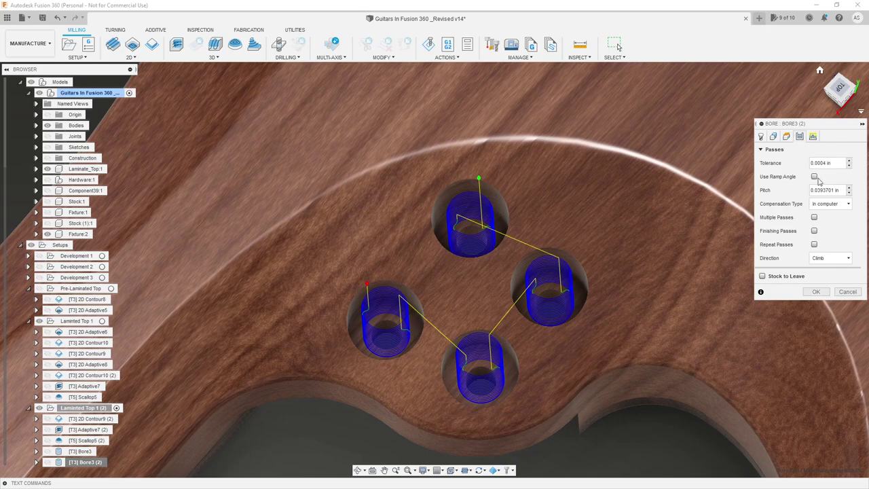
pyautogui.click(814, 218)
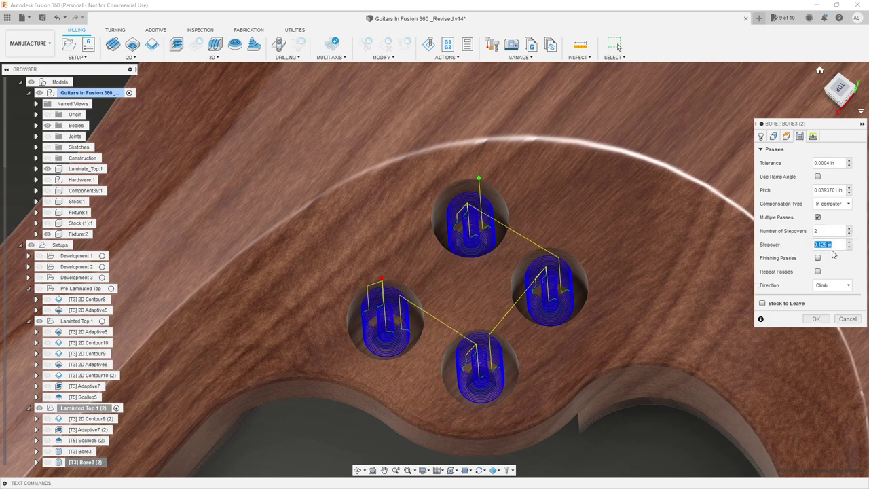
pyautogui.scroll(3, 387, 309)
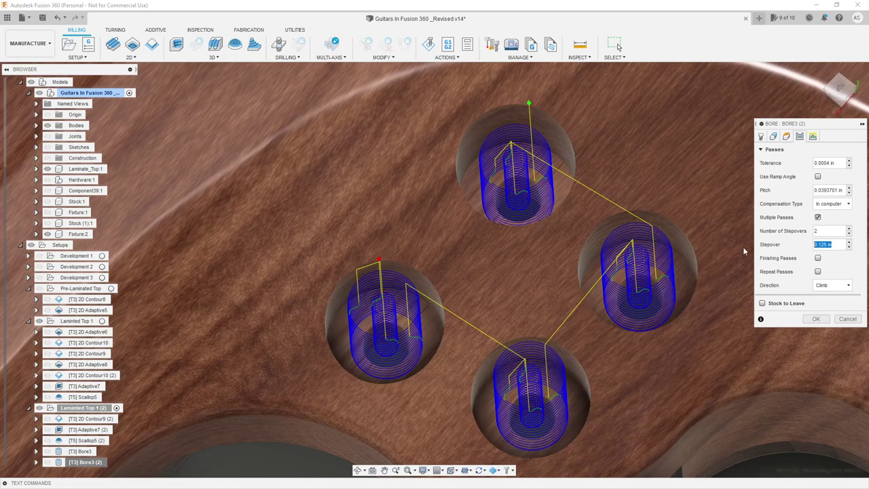
pyautogui.click(814, 319)
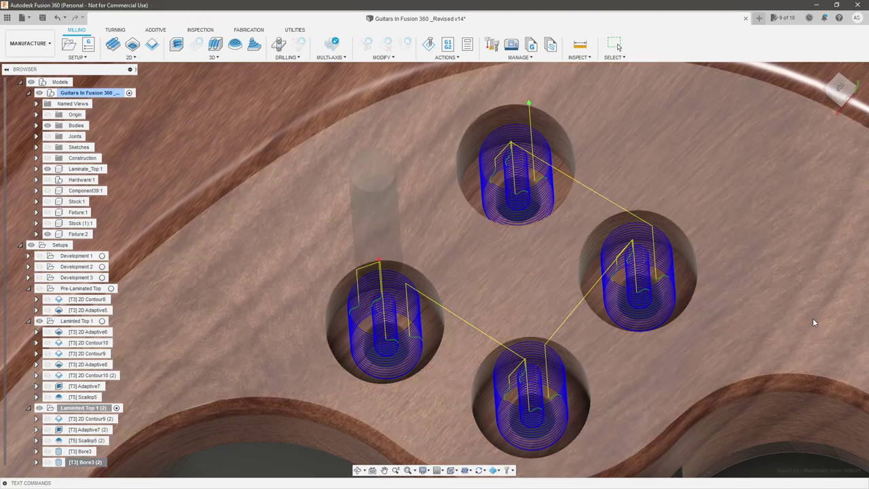
# Examine the counterbore paths and the remaining stock around the guitar body, and clear the operation selection.
pyautogui.scroll(-5, 363, 334)
pyautogui.scroll(-4, 363, 335)
pyautogui.keyDown('shift'); pyautogui.moveTo(656, 312); pyautogui.dragTo(634, 295, button='middle'); pyautogui.keyUp('shift')
pyautogui.scroll(4, 552, 262)
pyautogui.moveTo(534, 291)
pyautogui.keyDown('shift'); pyautogui.mouseDown(button='middle')
pyautogui.moveTo(508, 233)
pyautogui.moveTo(544, 281)
pyautogui.mouseUp(button='middle'); pyautogui.keyUp('shift')
pyautogui.scroll(-4, 545, 282)
pyautogui.scroll(4, 496, 358)
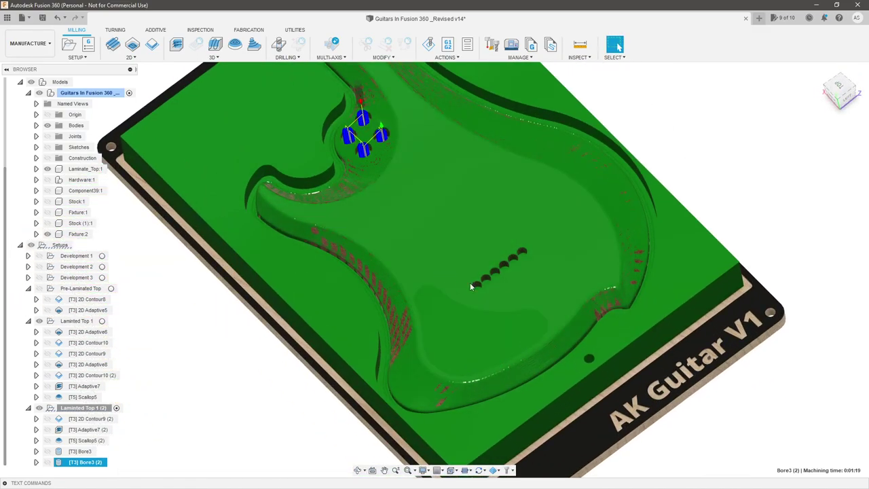
pyautogui.scroll(2, 399, 352)
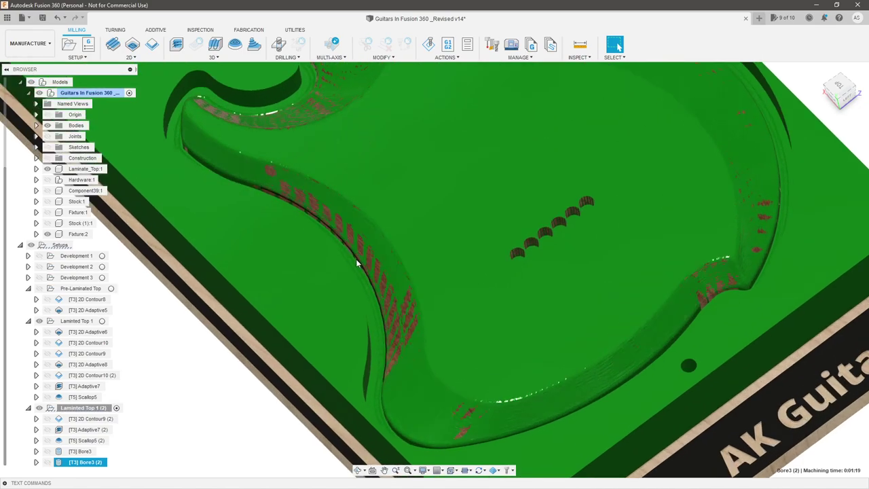
pyautogui.scroll(-2, 379, 361)
pyautogui.keyDown('shift'); pyautogui.moveTo(394, 348); pyautogui.dragTo(382, 296, button='middle'); pyautogui.keyUp('shift')
pyautogui.scroll(2, 337, 225)
pyautogui.scroll(-6, 337, 230)
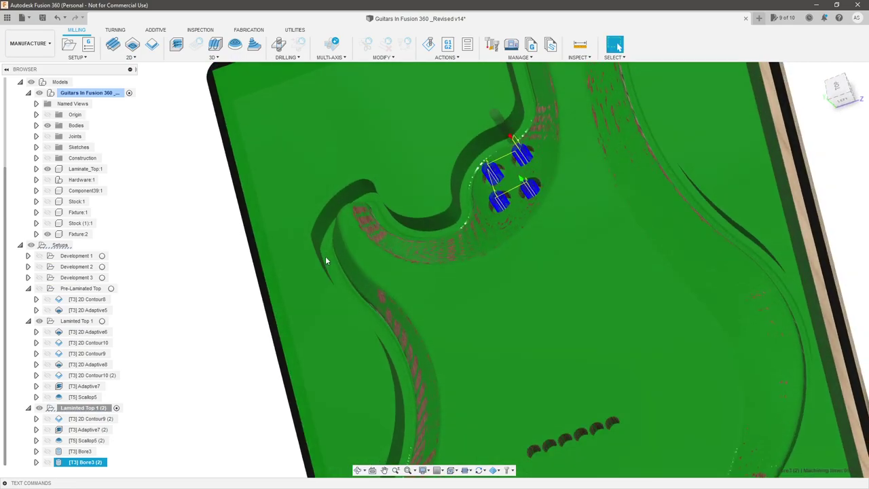
pyautogui.scroll(3, 383, 379)
pyautogui.keyDown('shift'); pyautogui.moveTo(416, 358); pyautogui.dragTo(420, 332, button='middle'); pyautogui.keyUp('shift')
pyautogui.click(293, 364)
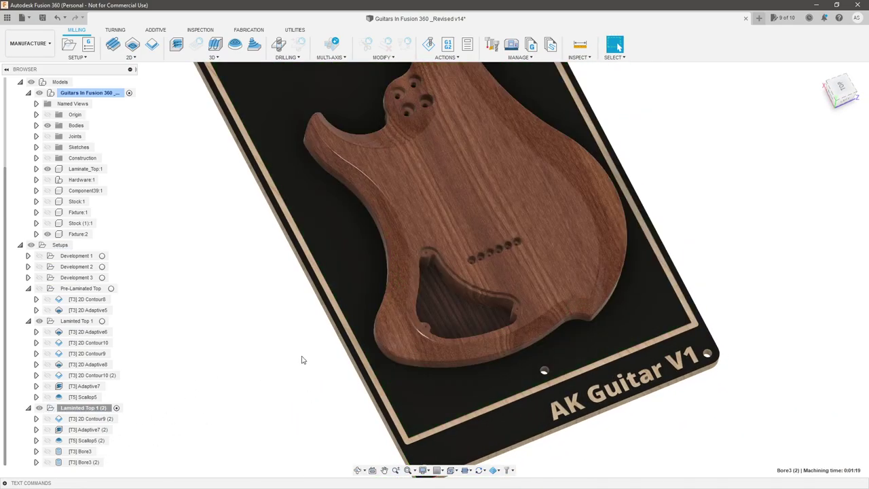
# Start a 2D Adaptive operation with the 1/4" flat tool and select the control cavity's cover-recess outline as the pocket.
pyautogui.scroll(-1, 396, 316)
pyautogui.scroll(3, 450, 260)
pyautogui.click(146, 59)
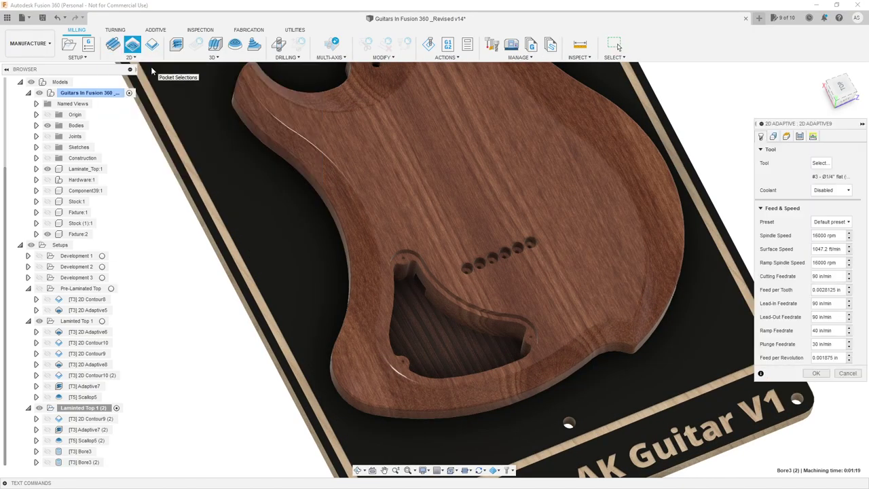
pyautogui.scroll(2, 526, 270)
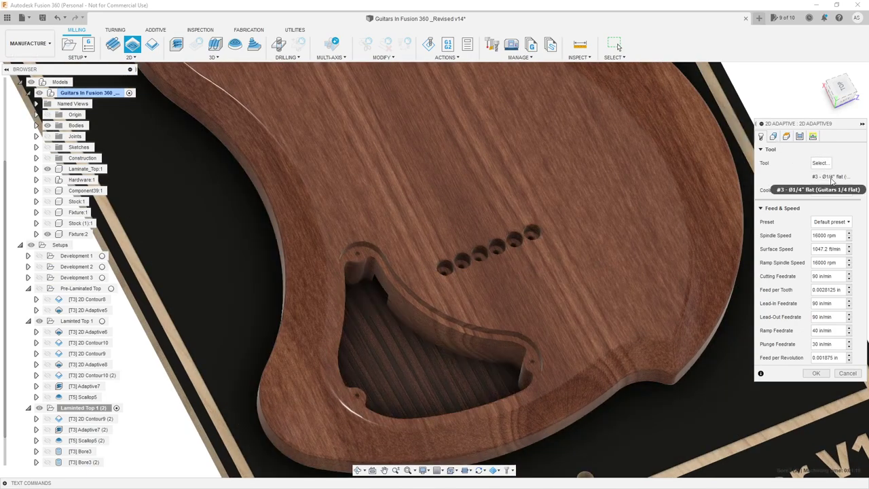
pyautogui.click(774, 136)
pyautogui.scroll(-2, 392, 236)
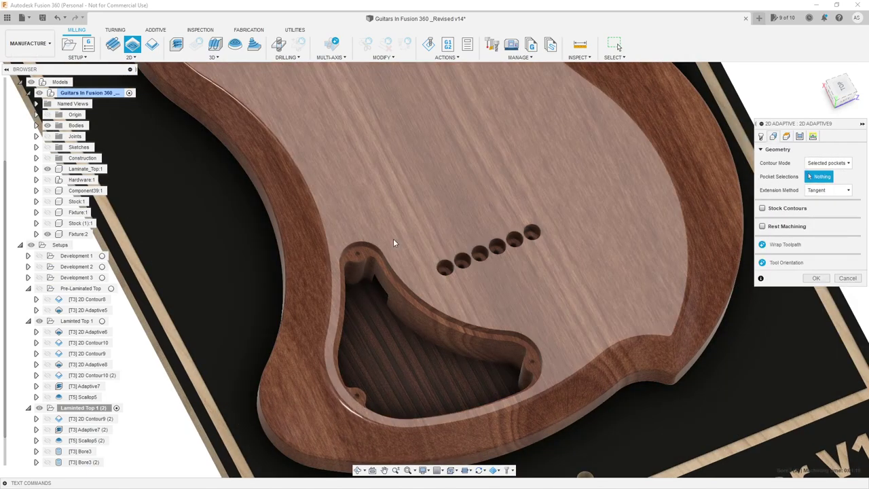
pyautogui.scroll(5, 376, 259)
pyautogui.click(369, 258)
pyautogui.scroll(-3, 411, 240)
pyautogui.keyDown('shift'); pyautogui.moveTo(472, 275); pyautogui.dragTo(456, 248, button='middle'); pyautogui.keyUp('shift')
pyautogui.scroll(1, 347, 251)
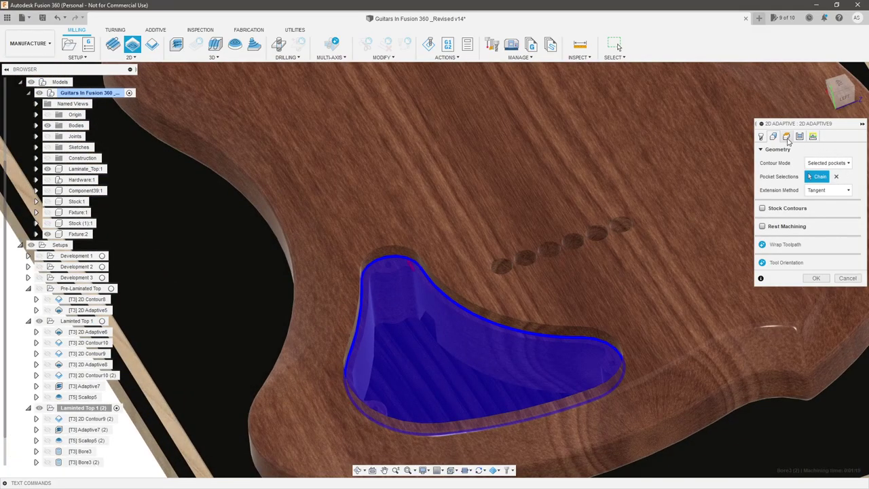
# Turn off Stock to Leave in the control cavity's 2D Adaptive, keeping the bottom height at the selected contours.
pyautogui.click(786, 137)
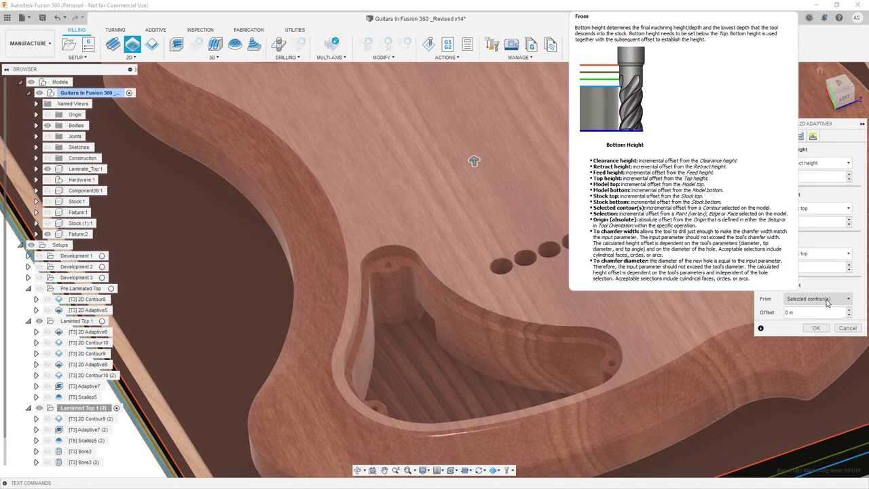
pyautogui.click(826, 302)
pyautogui.click(826, 303)
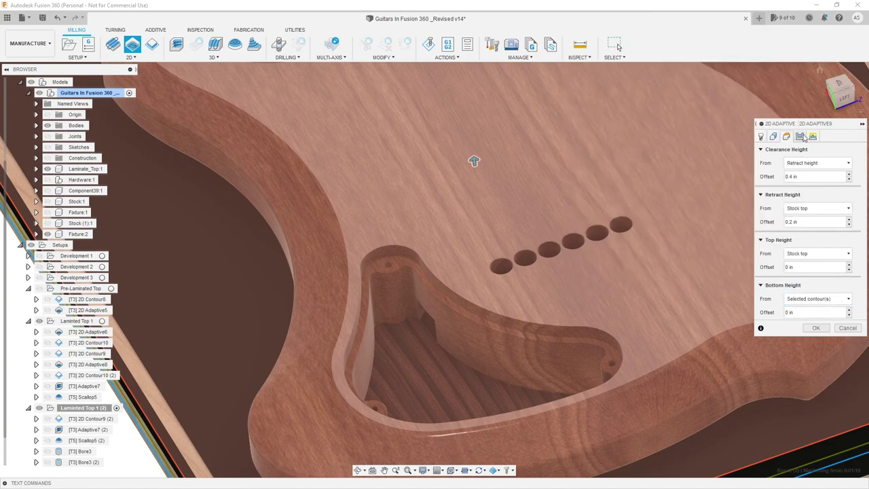
pyautogui.click(802, 138)
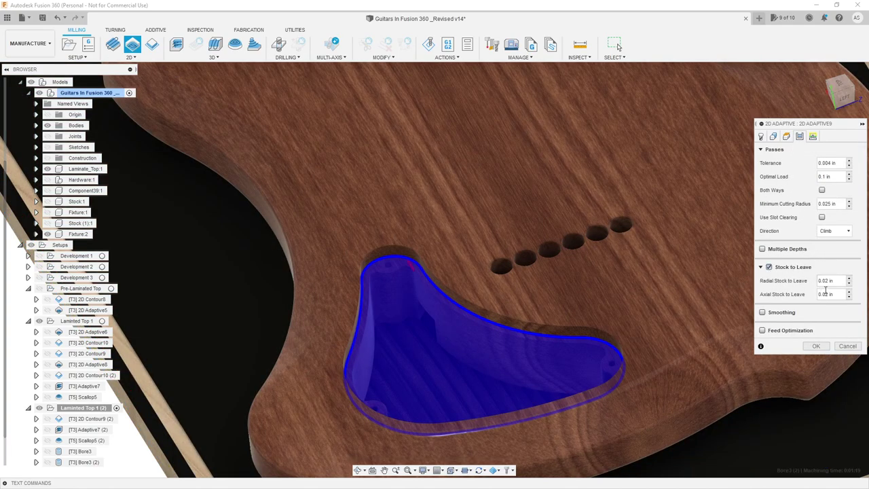
pyautogui.click(769, 267)
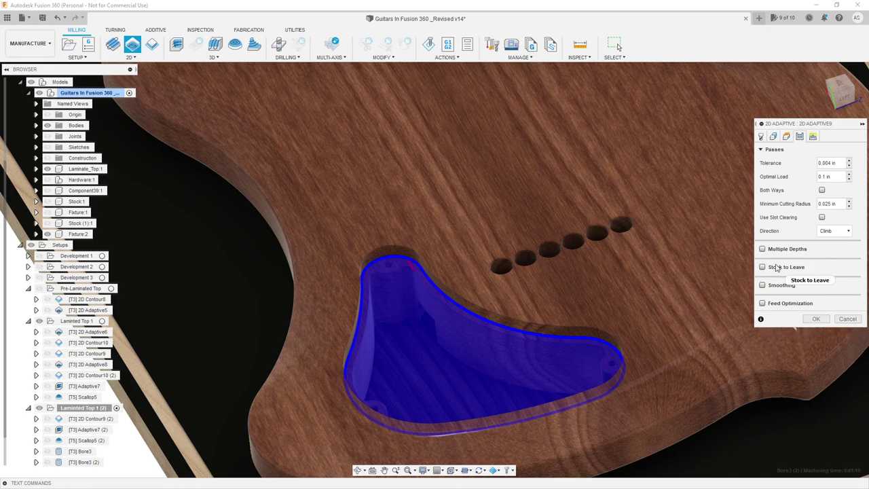
pyautogui.moveTo(838, 203); pyautogui.dragTo(808, 206)
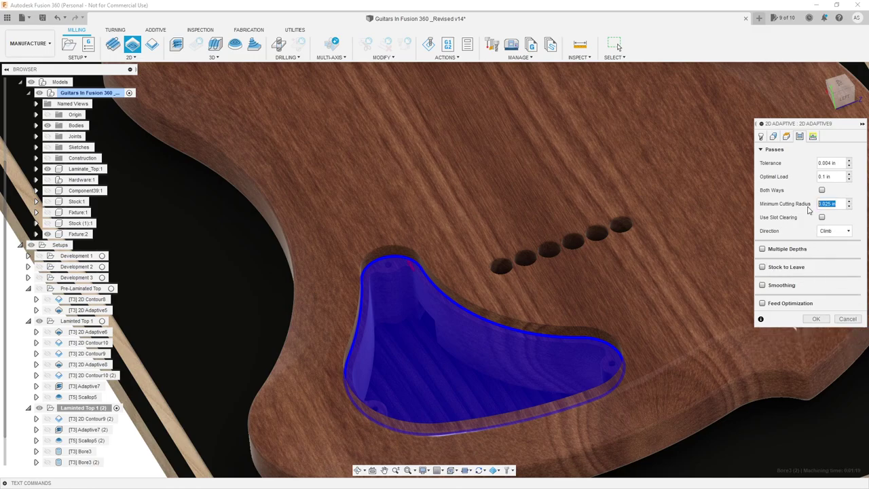
pyautogui.keyDown('shift'); pyautogui.moveTo(539, 341); pyautogui.dragTo(465, 302, button='middle'); pyautogui.keyUp('shift')
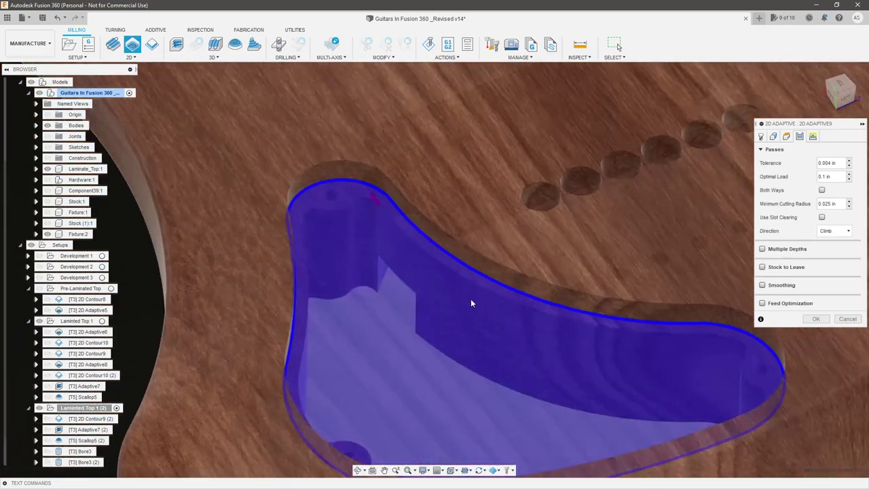
# Enable Multiple Depths with a 0.125 in maximum roughing stepdown, allow cutting both ways, and accept the 2D Adaptive operation.
pyautogui.click(762, 248)
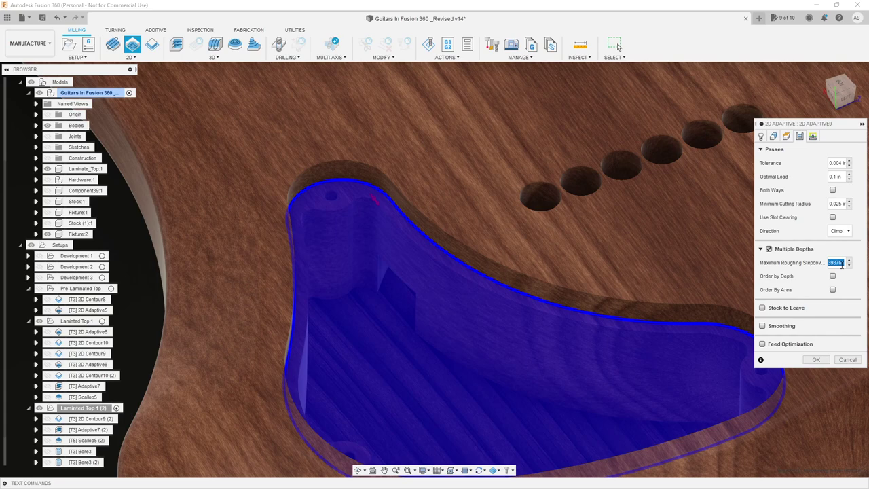
pyautogui.tripleClick(842, 265)
pyautogui.press('BackSpace')
pyautogui.press('Tab')
pyautogui.click(833, 191)
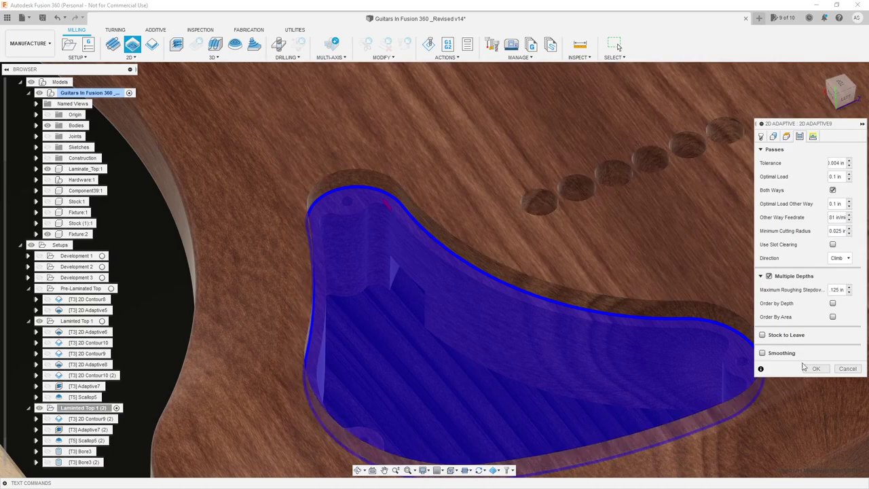
pyautogui.click(817, 369)
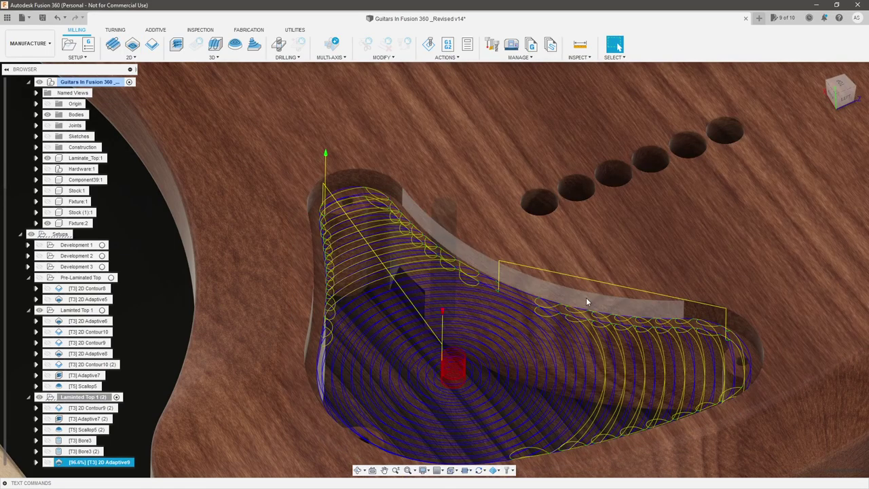
# Examine the control cavity toolpath, clear the operation selection, and inspect the body's side walls above the fixture.
pyautogui.scroll(-3, 529, 308)
pyautogui.keyDown('shift'); pyautogui.moveTo(528, 312); pyautogui.dragTo(506, 323, button='middle'); pyautogui.keyUp('shift')
pyautogui.scroll(-4, 509, 293)
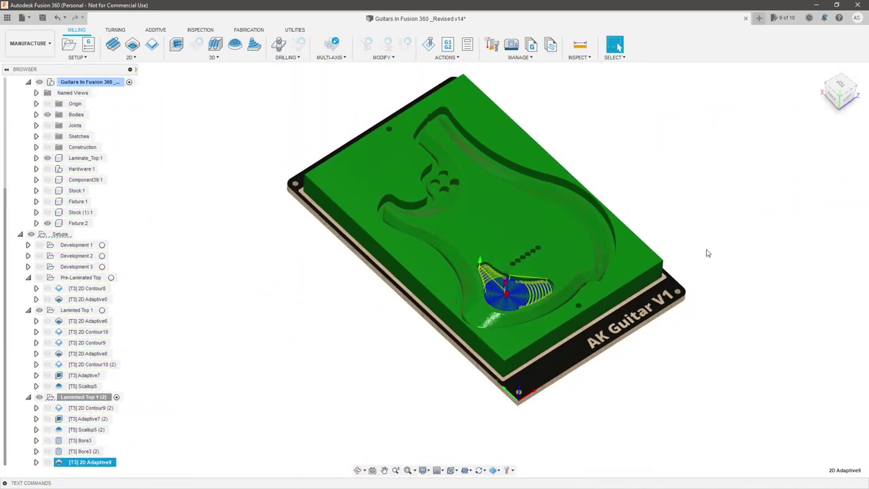
pyautogui.click(702, 259)
pyautogui.scroll(2, 468, 294)
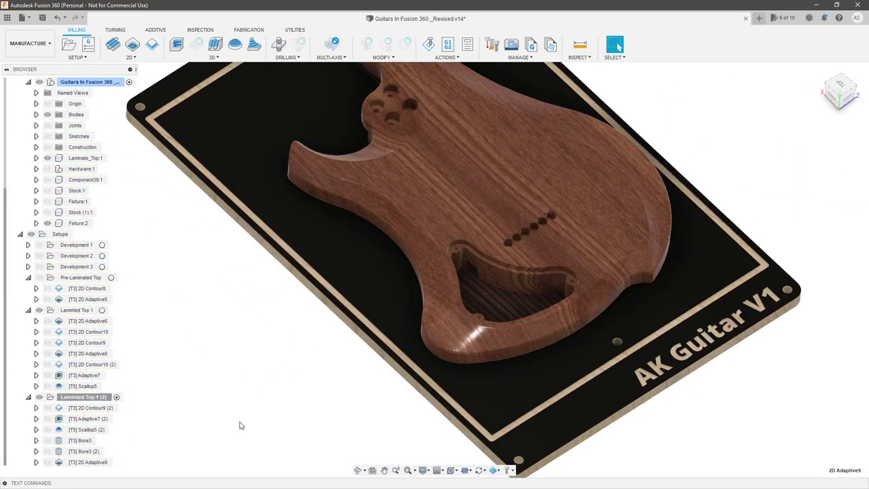
pyautogui.scroll(-3, 333, 388)
pyautogui.scroll(2, 265, 367)
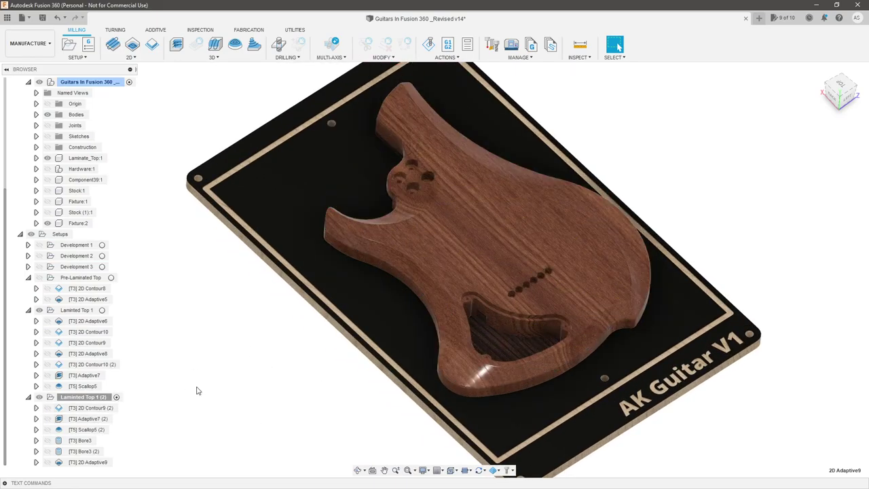
pyautogui.scroll(5, 426, 277)
pyautogui.keyDown('shift'); pyautogui.moveTo(397, 283); pyautogui.dragTo(357, 261, button='middle'); pyautogui.keyUp('shift')
pyautogui.scroll(2, 359, 264)
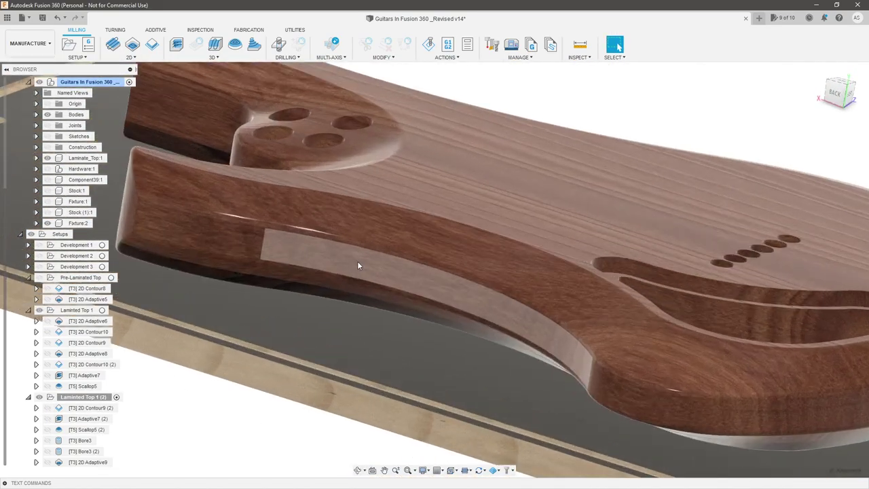
pyautogui.scroll(-3, 425, 279)
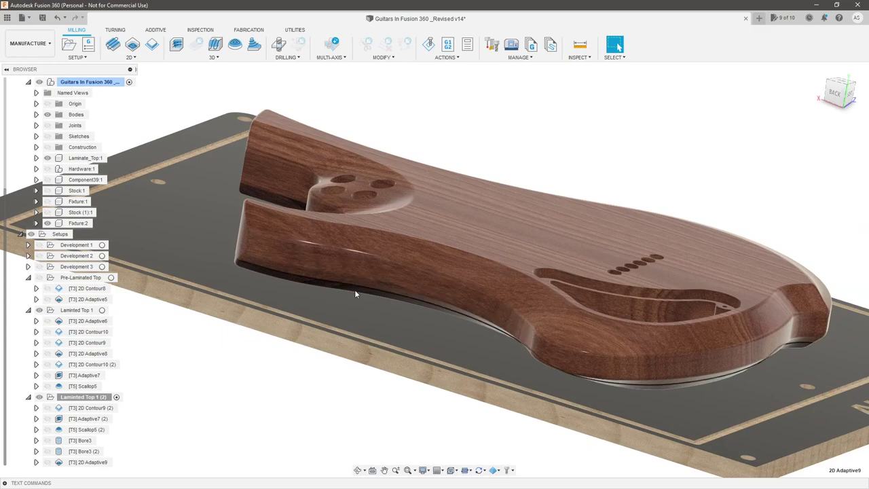
pyautogui.keyDown('shift'); pyautogui.moveTo(359, 292); pyautogui.dragTo(339, 310, button='middle'); pyautogui.keyUp('shift')
pyautogui.press('F6')
pyautogui.click(130, 57)
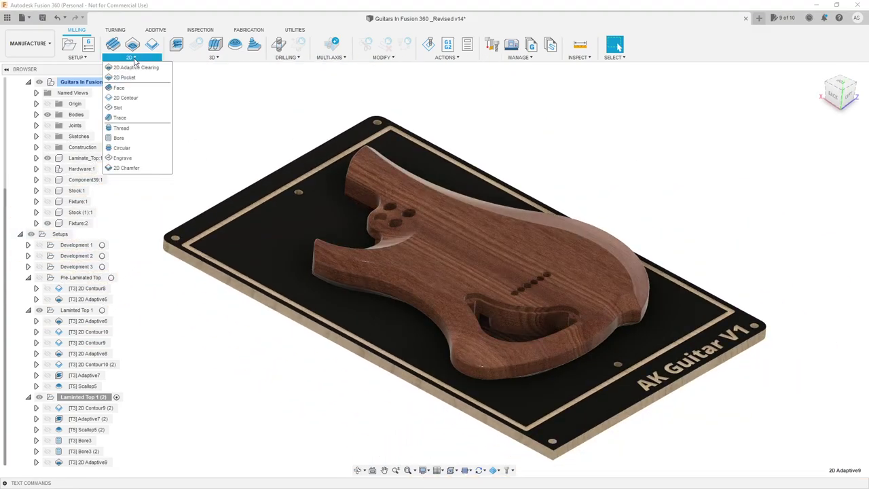
pyautogui.click(125, 98)
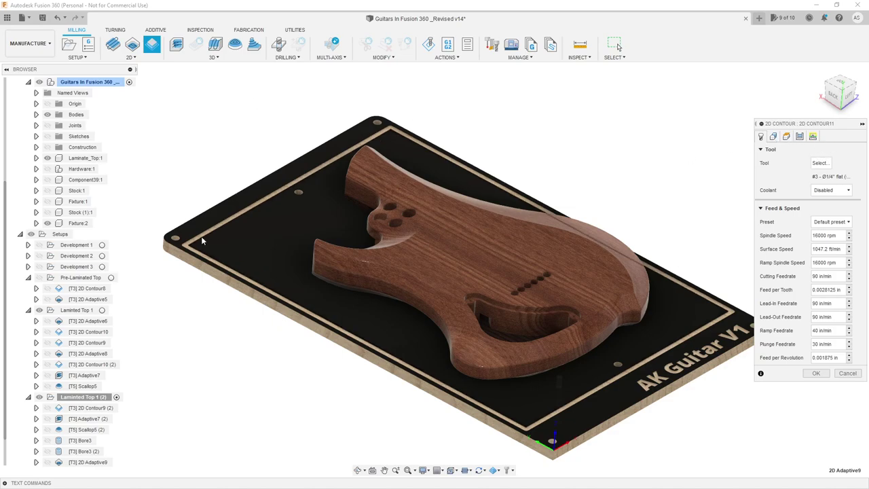
pyautogui.click(847, 373)
# Duplicate 2D Contour9 (2) and move both the original and the copy to the end of the Laminted Top 1 (2) setup.
pyautogui.click(92, 407)
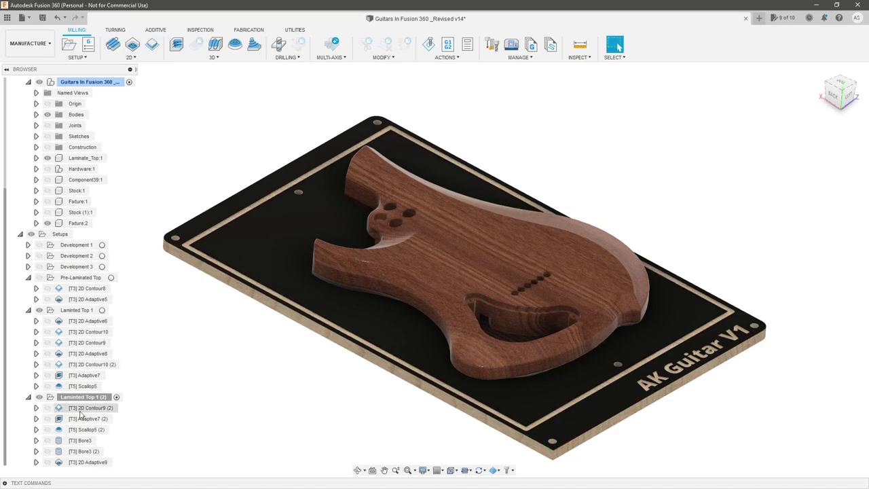
pyautogui.rightClick(92, 413)
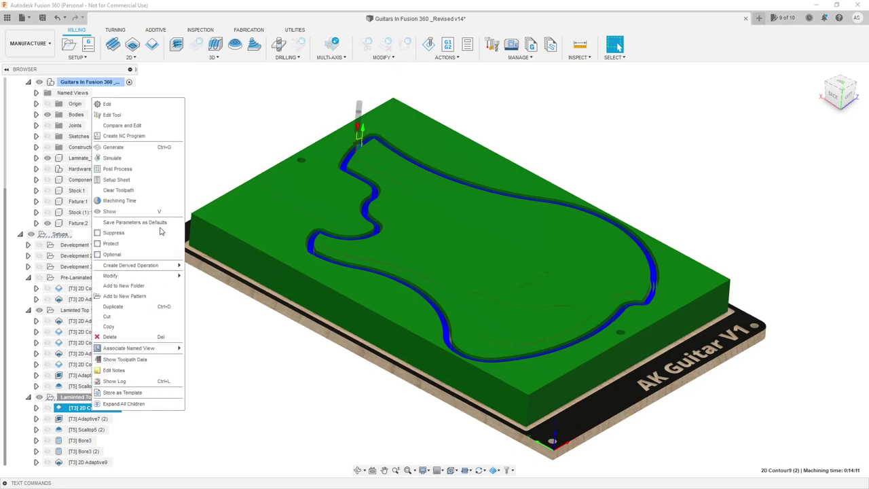
pyautogui.click(139, 306)
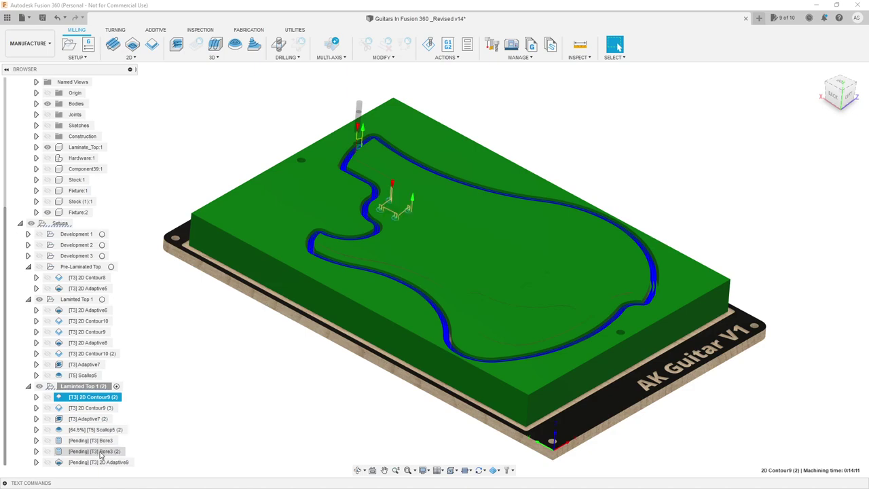
pyautogui.moveTo(92, 396); pyautogui.dragTo(92, 468)
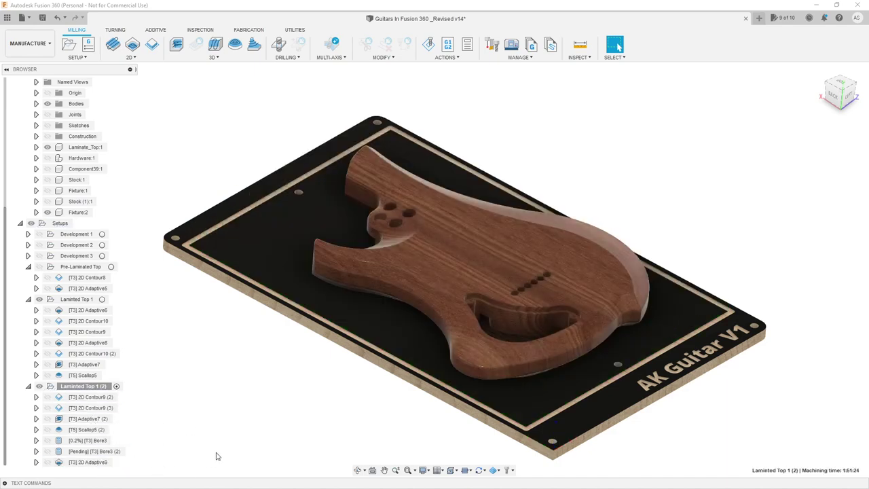
pyautogui.scroll(1, 146, 441)
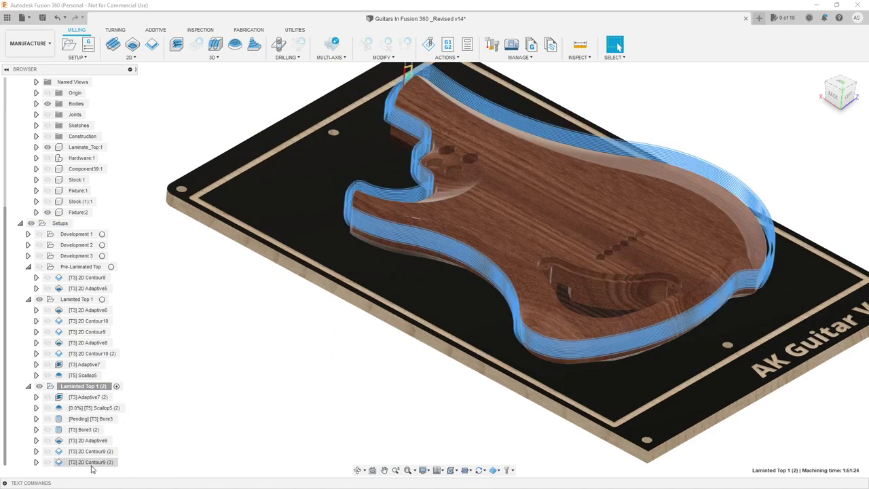
# Edit the duplicated 2D Contour9 (3) operation and turn off its Multiple Depths.
pyautogui.click(92, 463)
pyautogui.rightClick(92, 463)
pyautogui.click(135, 158)
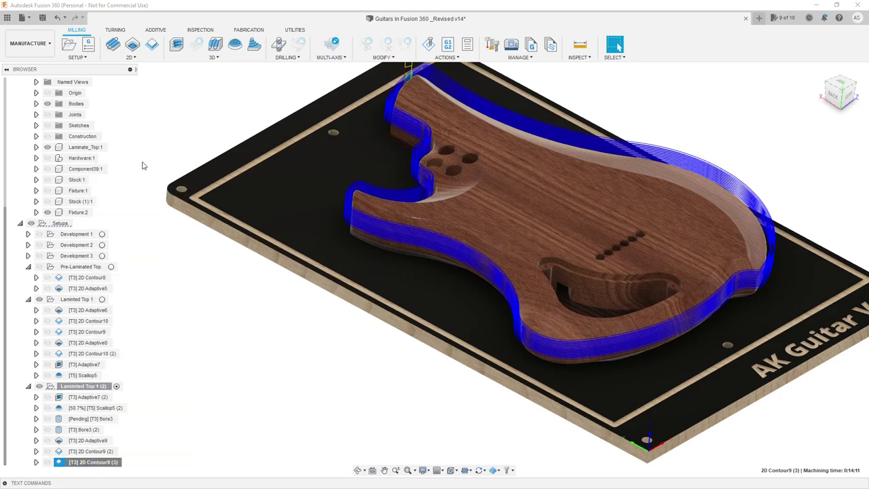
pyautogui.scroll(3, 475, 203)
pyautogui.scroll(1, 483, 156)
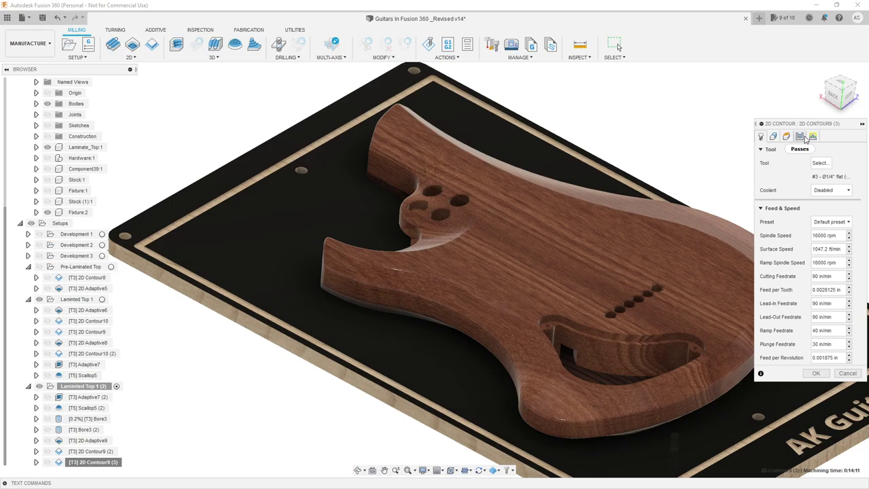
pyautogui.click(801, 137)
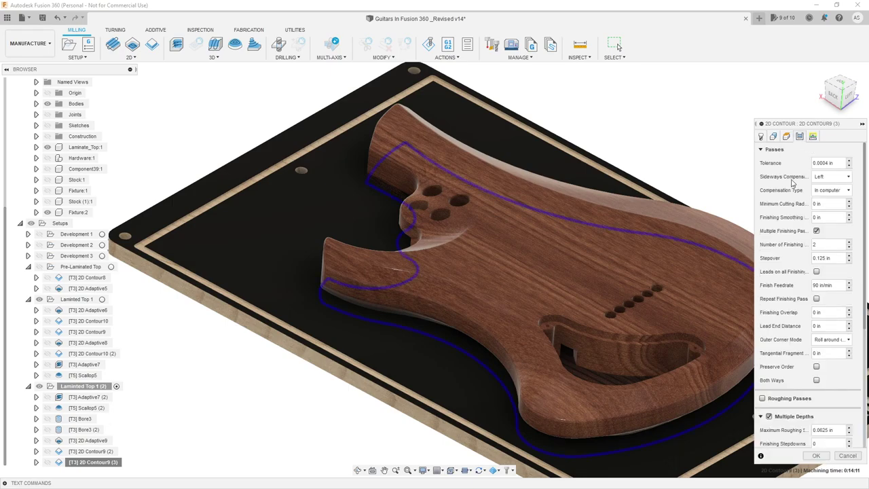
pyautogui.click(772, 419)
pyautogui.scroll(-1, 694, 352)
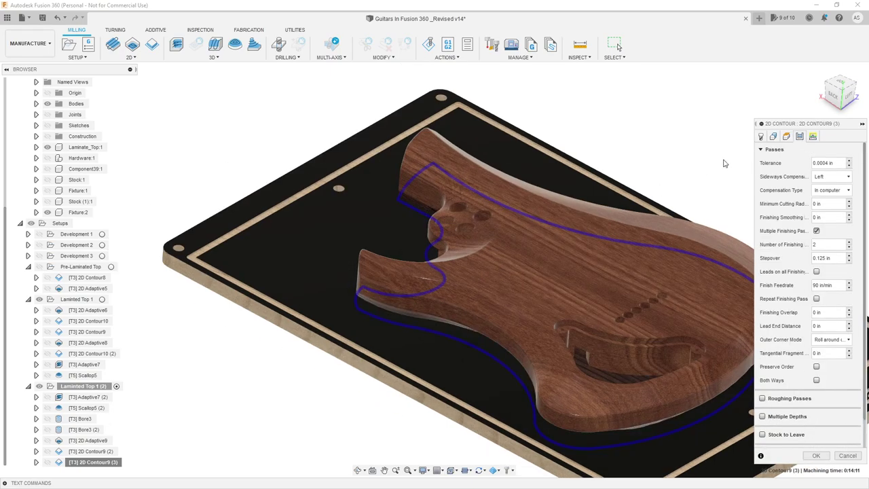
pyautogui.scroll(-1, 767, 161)
# Set the duplicated contour's bottom height offset to -.875 in from the stock top.
pyautogui.click(773, 136)
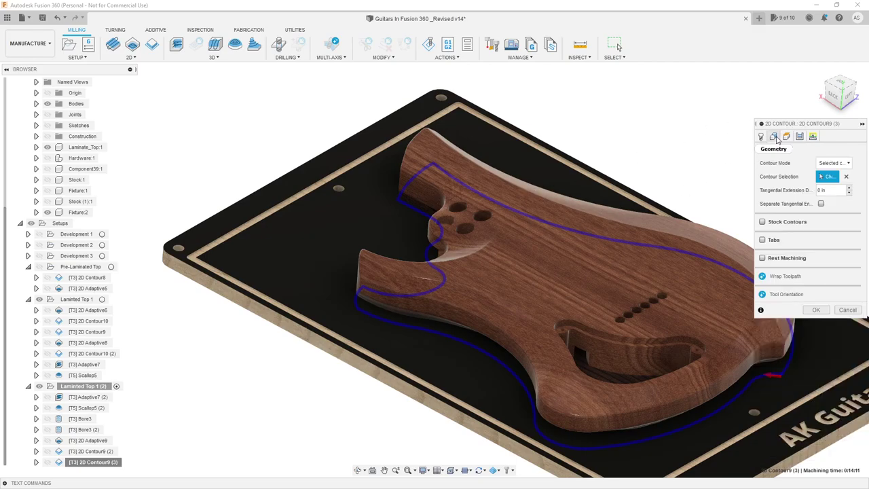
pyautogui.click(785, 136)
pyautogui.scroll(2, 464, 273)
pyautogui.keyDown('shift'); pyautogui.moveTo(464, 273); pyautogui.dragTo(659, 163, button='middle'); pyautogui.keyUp('shift')
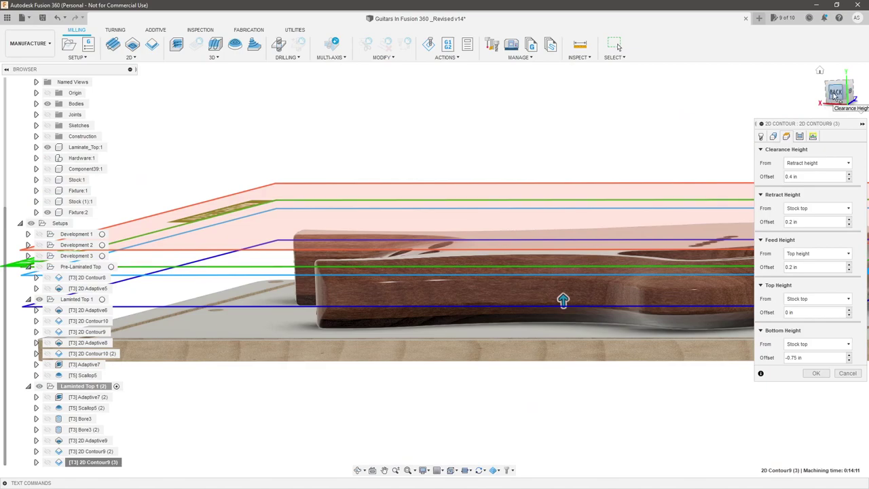
pyautogui.scroll(5, 428, 393)
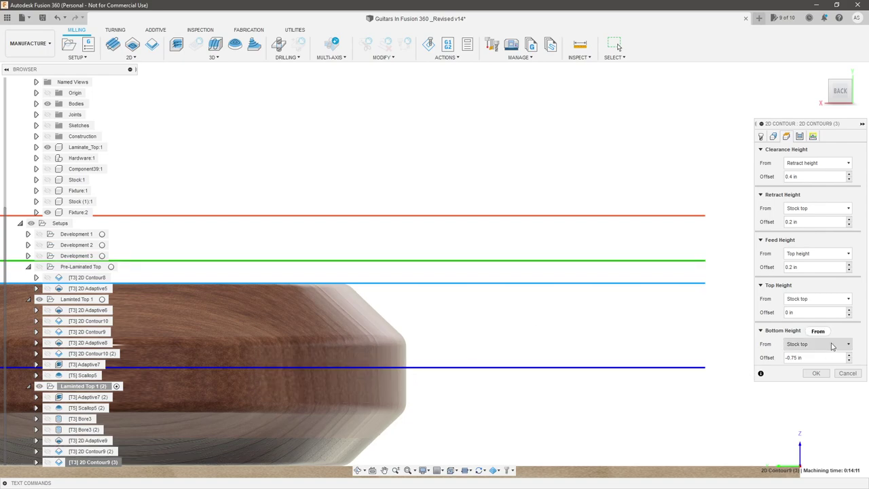
pyautogui.click(788, 358)
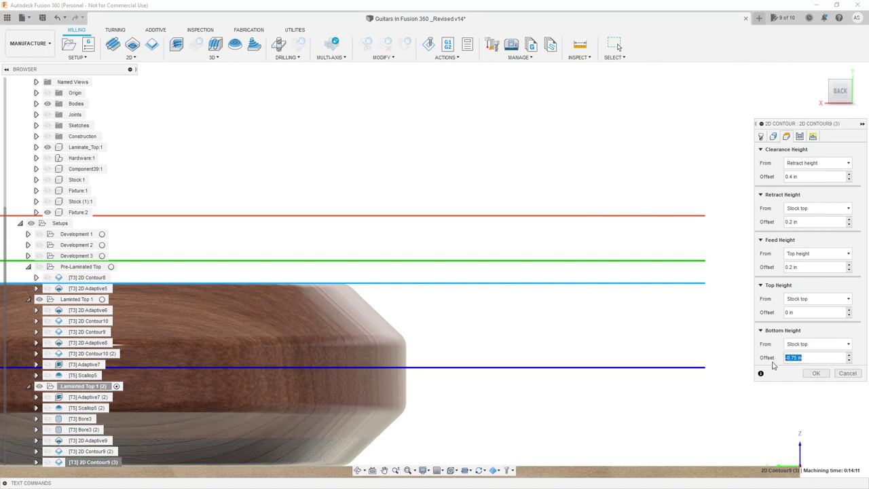
pyautogui.write('-')
pyautogui.press('Return')
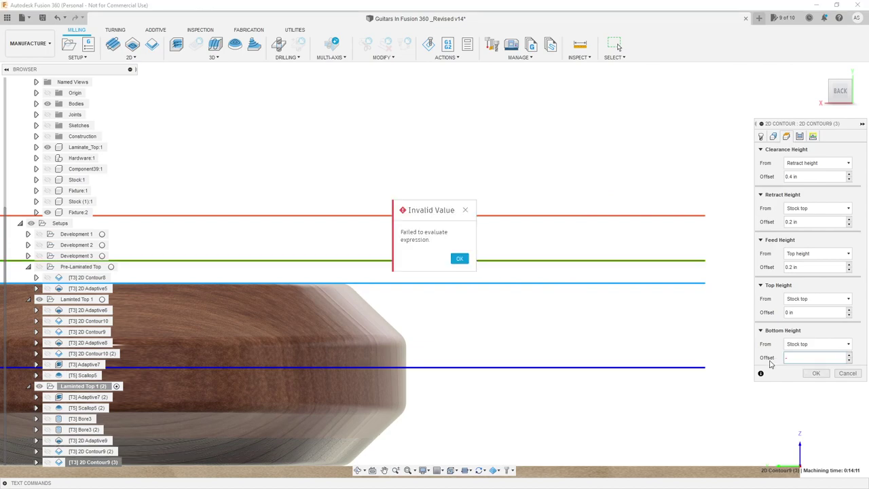
pyautogui.click(460, 259)
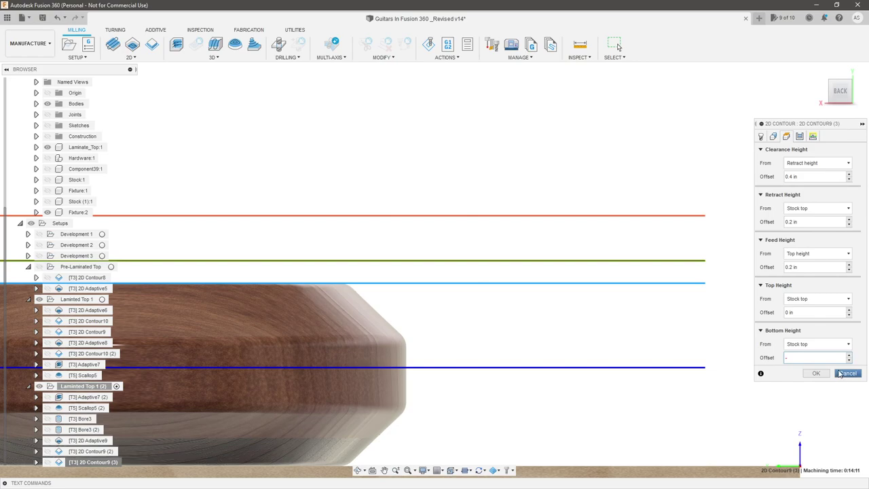
pyautogui.press('Tab')
pyautogui.scroll(-2, 543, 265)
pyautogui.scroll(2, 387, 356)
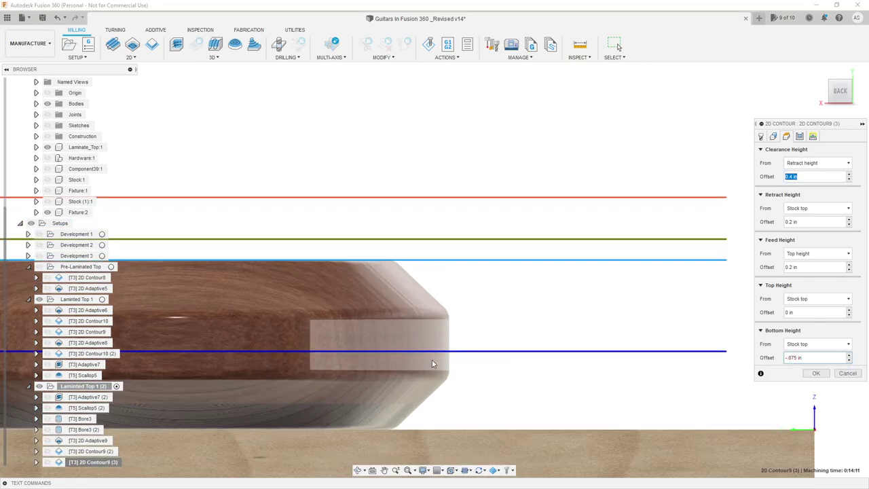
# Enable rectangular tabs spaced by distance on the duplicated contour and check their placement around the guitar body.
pyautogui.click(772, 137)
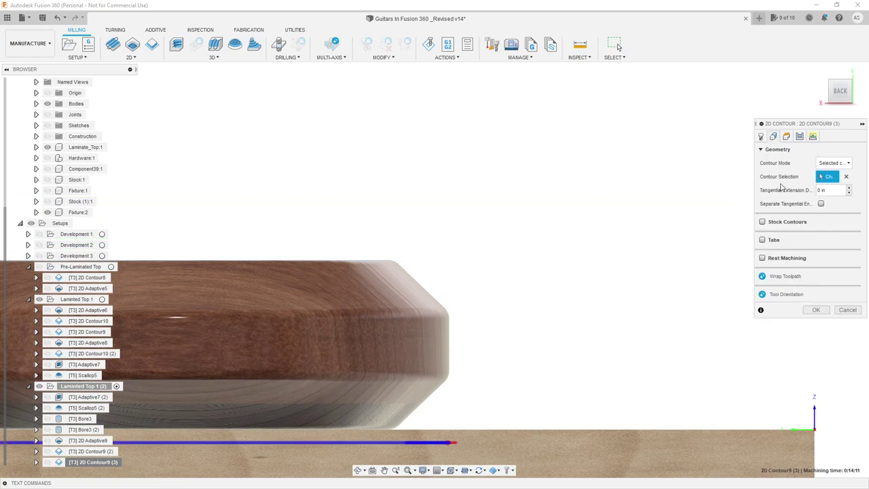
pyautogui.click(762, 240)
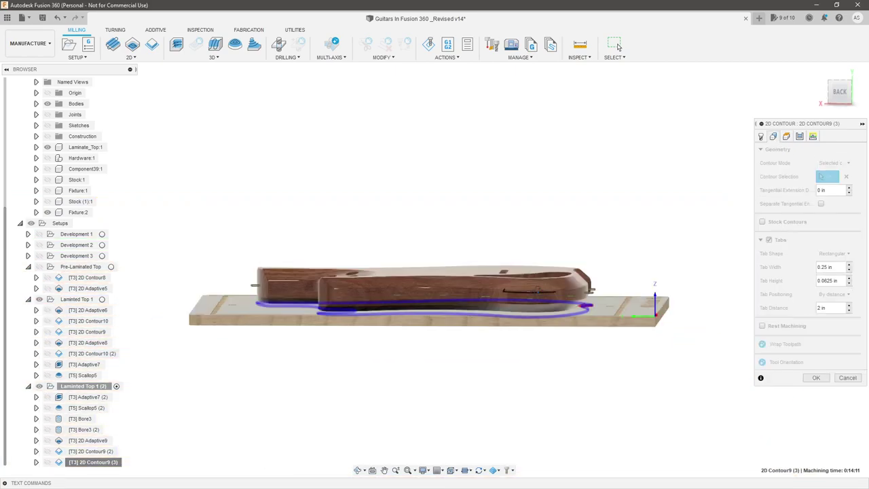
pyautogui.scroll(3, 576, 355)
pyautogui.scroll(-2, 542, 364)
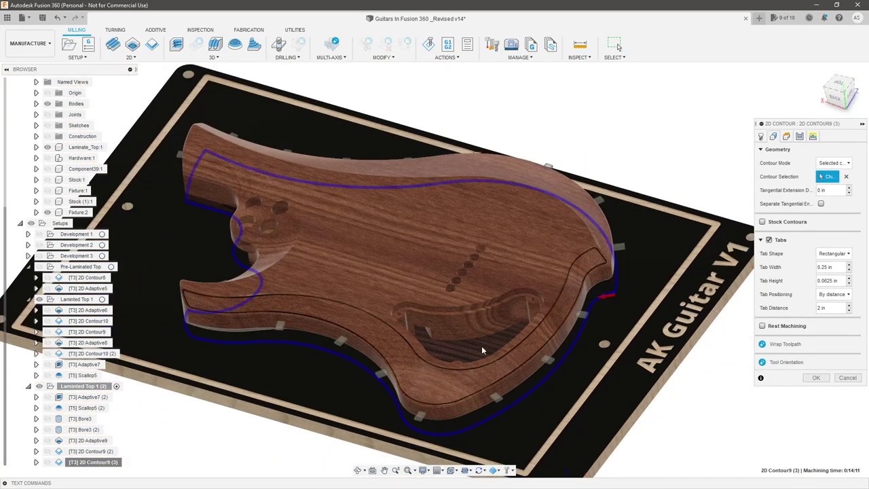
# Set the tab distance of the duplicated contour to 3 in and check the tab spacing around the guitar body.
pyautogui.keyDown('shift'); pyautogui.moveTo(368, 363); pyautogui.dragTo(404, 378, button='middle'); pyautogui.keyUp('shift')
pyautogui.scroll(-1, 403, 378)
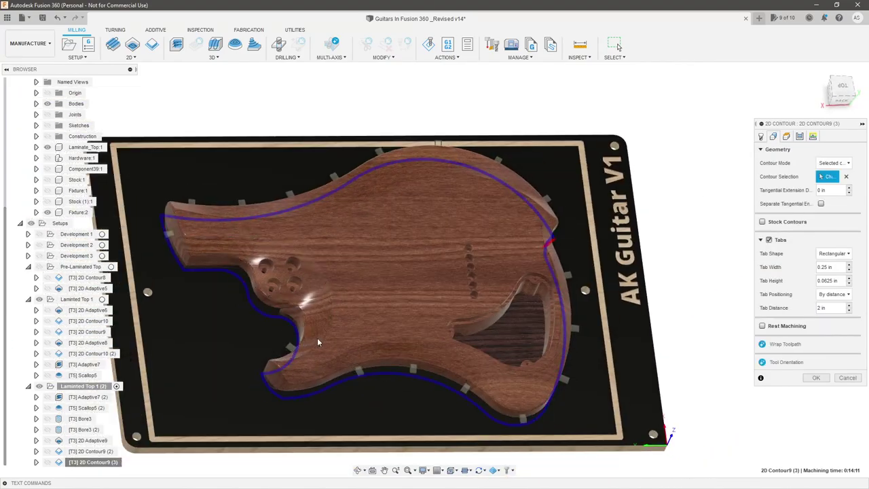
pyautogui.keyDown('shift'); pyautogui.moveTo(338, 329); pyautogui.dragTo(324, 345, button='middle'); pyautogui.keyUp('shift')
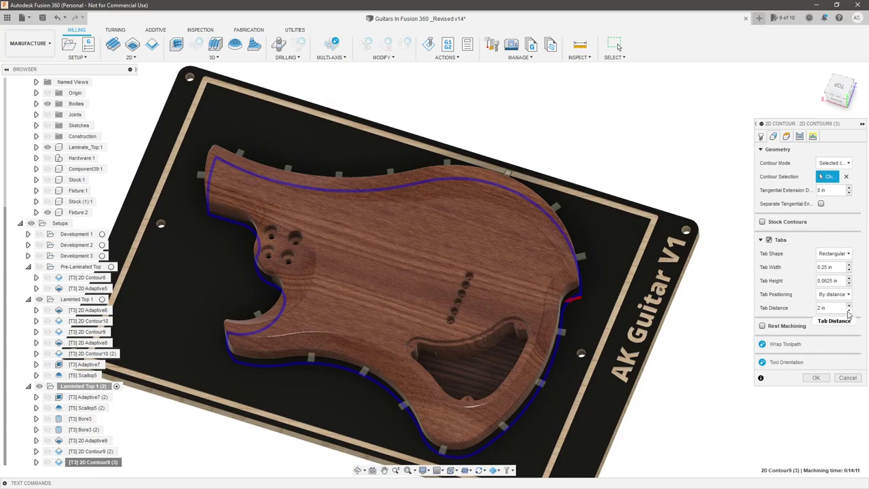
pyautogui.click(848, 311)
pyautogui.click(849, 305)
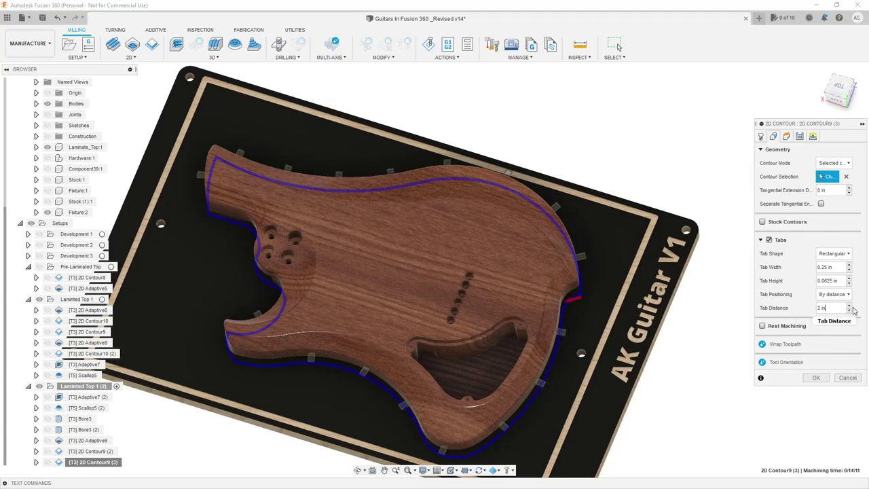
pyautogui.click(849, 305)
pyautogui.click(849, 305)
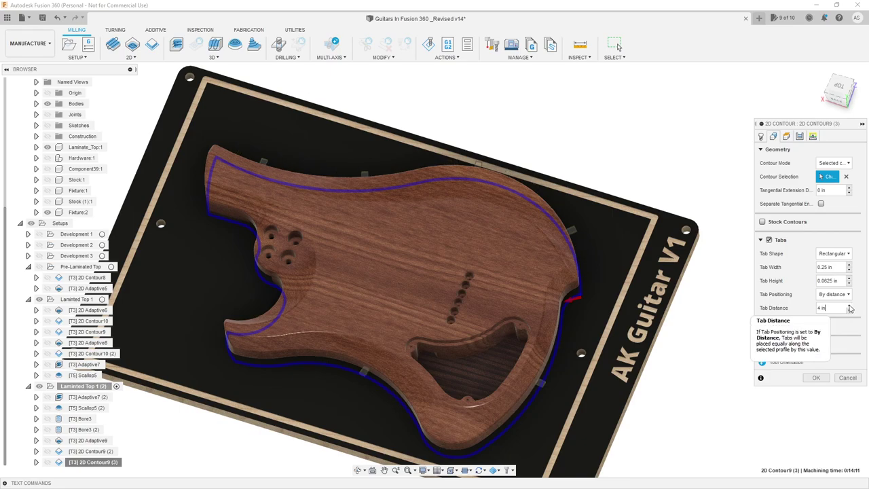
pyautogui.click(849, 311)
pyautogui.keyDown('shift'); pyautogui.moveTo(567, 306); pyautogui.dragTo(606, 295, button='middle'); pyautogui.keyUp('shift')
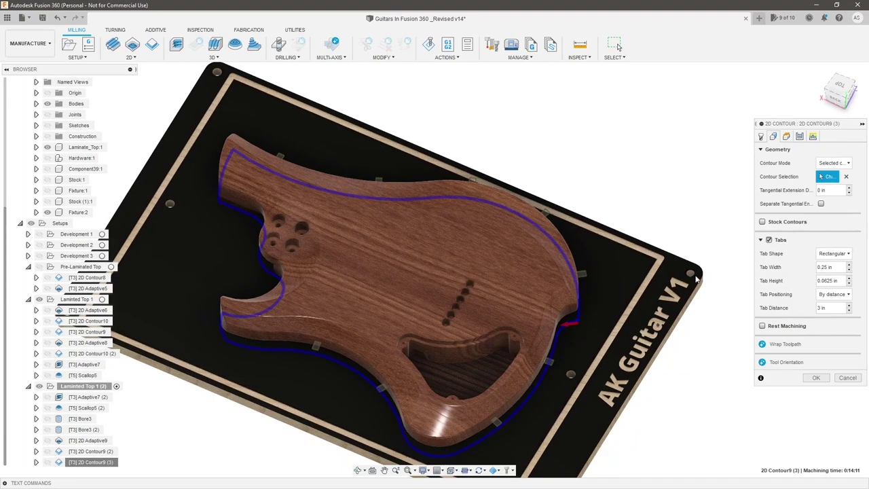
# Try positioning the tabs at two picked points along the guitar body contour, and return to positioning by distance.
pyautogui.click(831, 293)
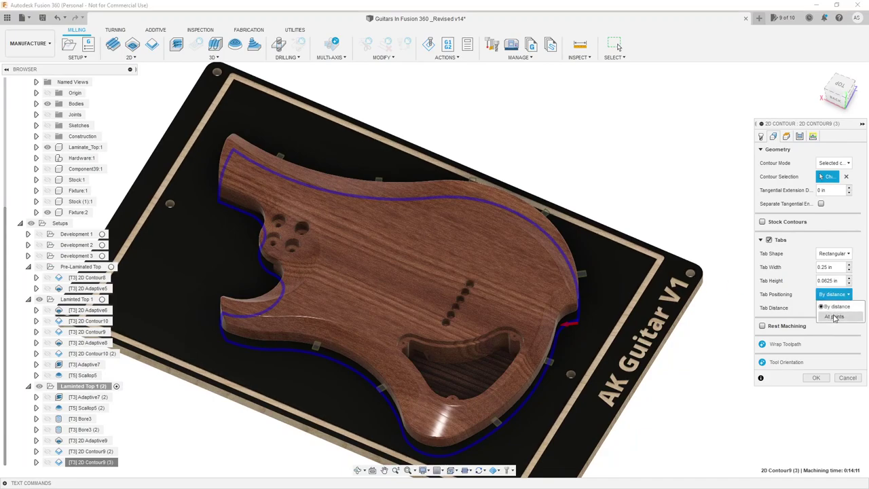
pyautogui.click(831, 317)
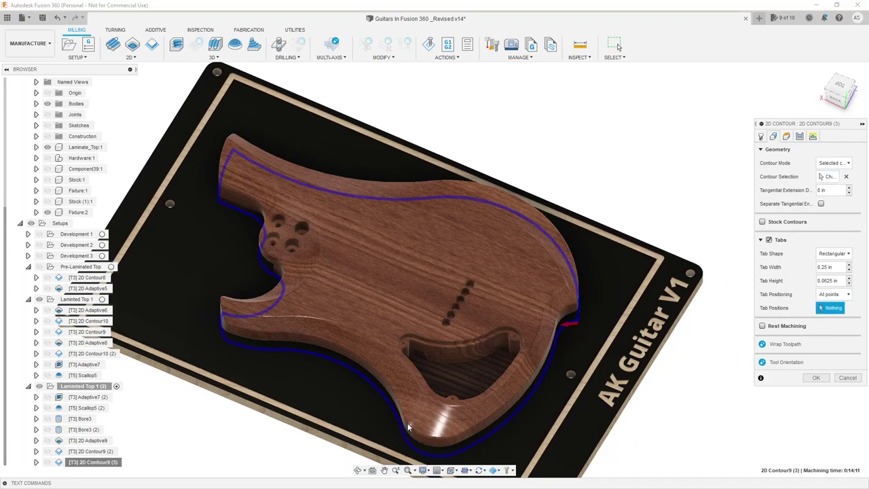
pyautogui.click(272, 333)
pyautogui.keyDown('shift'); pyautogui.moveTo(360, 369); pyautogui.dragTo(452, 352, button='middle'); pyautogui.keyUp('shift')
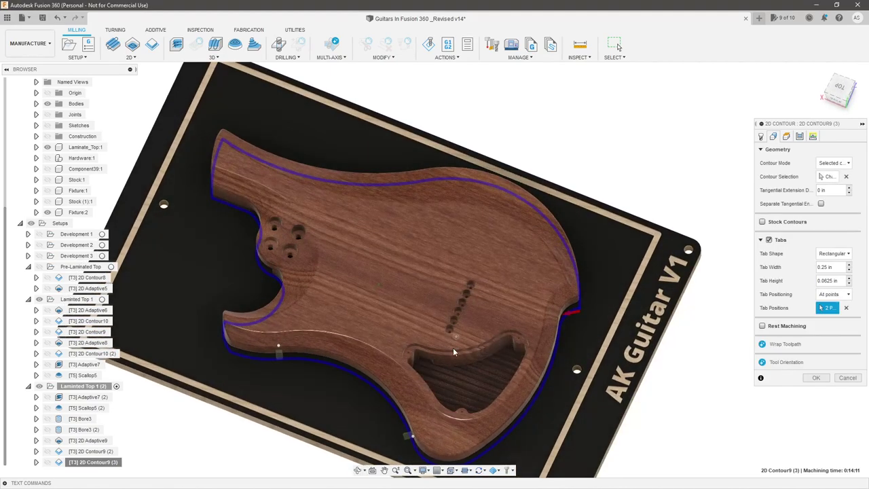
pyautogui.click(841, 294)
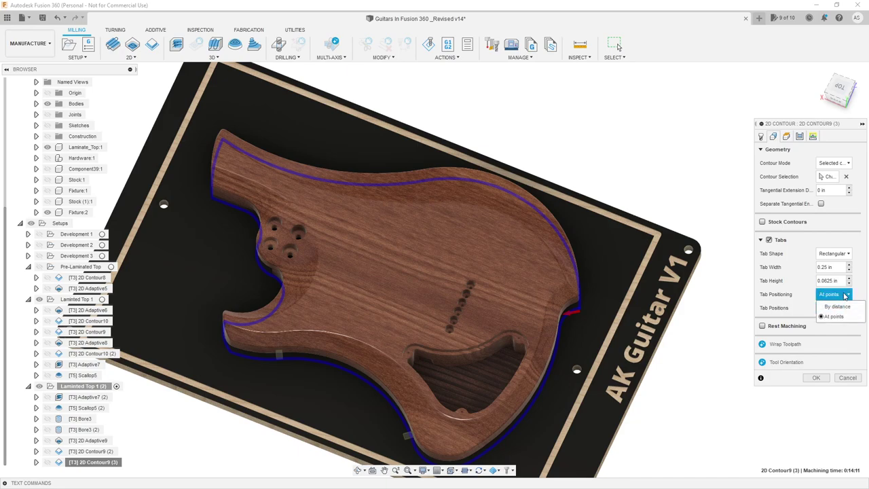
pyautogui.click(840, 305)
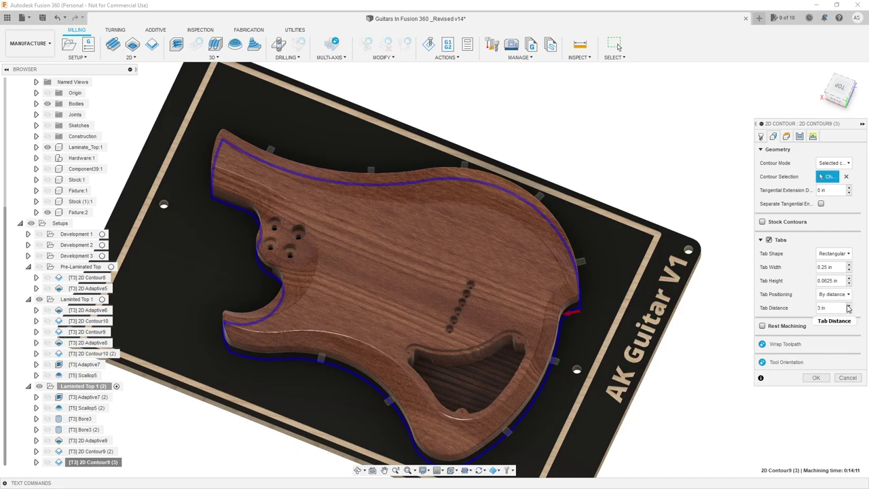
# Compare a 4 in tab distance, set it back to 3 in, and accept the 2D Contour9 (3) changes.
pyautogui.click(848, 304)
pyautogui.keyDown('shift'); pyautogui.moveTo(694, 279); pyautogui.dragTo(738, 308, button='middle'); pyautogui.keyUp('shift')
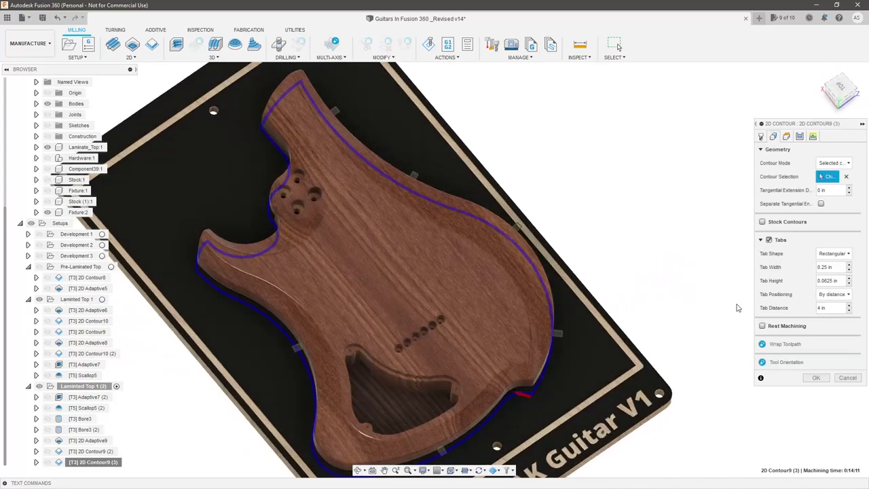
pyautogui.click(848, 310)
pyautogui.keyDown('shift'); pyautogui.moveTo(608, 291); pyautogui.dragTo(493, 304, button='middle'); pyautogui.keyUp('shift')
pyautogui.keyDown('shift'); pyautogui.moveTo(428, 340); pyautogui.dragTo(438, 264, button='middle'); pyautogui.keyUp('shift')
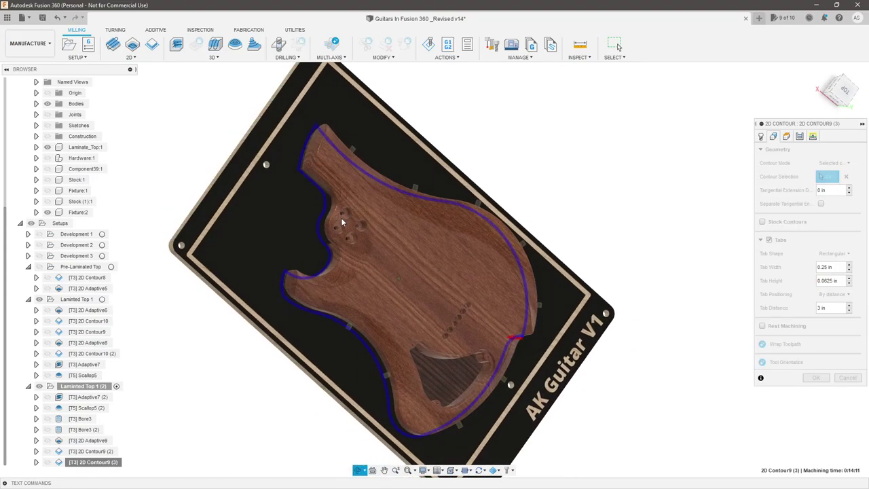
pyautogui.scroll(3, 332, 224)
pyautogui.scroll(-2, 351, 287)
pyautogui.keyDown('shift'); pyautogui.moveTo(423, 270); pyautogui.dragTo(441, 287, button='middle'); pyautogui.keyUp('shift')
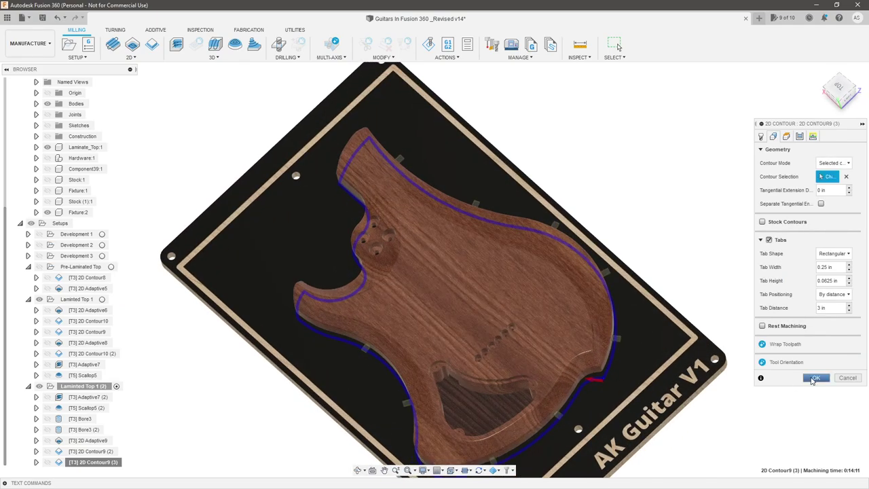
pyautogui.keyDown('shift'); pyautogui.moveTo(662, 353); pyautogui.dragTo(550, 316, button='middle'); pyautogui.keyUp('shift')
pyautogui.click(817, 378)
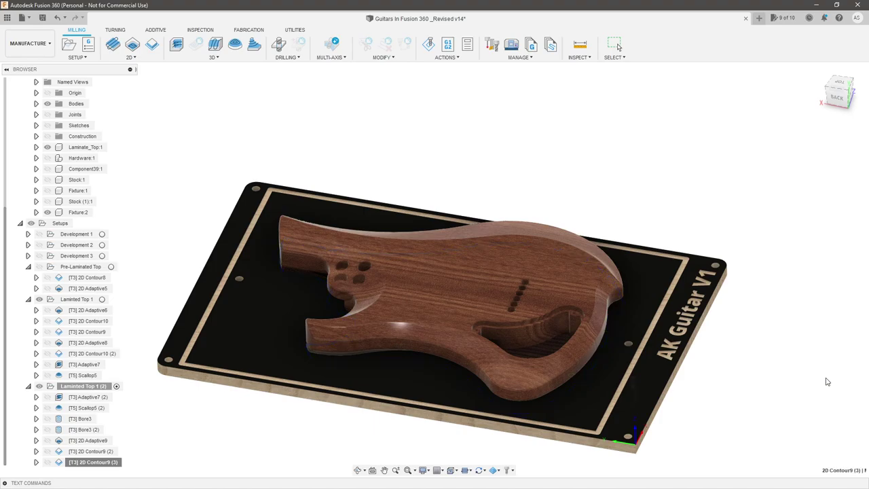
# Simulate the 2D Contour9 (3) toolpath and hide the bodies to examine the cut stock around the guitar body.
pyautogui.scroll(5, 376, 353)
pyautogui.moveTo(389, 338)
pyautogui.keyDown('shift'); pyautogui.mouseDown(button='middle')
pyautogui.moveTo(400, 319)
pyautogui.moveTo(423, 357)
pyautogui.moveTo(385, 330)
pyautogui.mouseUp(button='middle'); pyautogui.keyUp('shift')
pyautogui.scroll(-3, 385, 330)
pyautogui.keyDown('shift'); pyautogui.moveTo(427, 364); pyautogui.dragTo(407, 363, button='middle'); pyautogui.keyUp('shift')
pyautogui.scroll(-1, 342, 319)
pyautogui.keyDown('shift'); pyautogui.moveTo(341, 310); pyautogui.dragTo(327, 317, button='middle'); pyautogui.keyUp('shift')
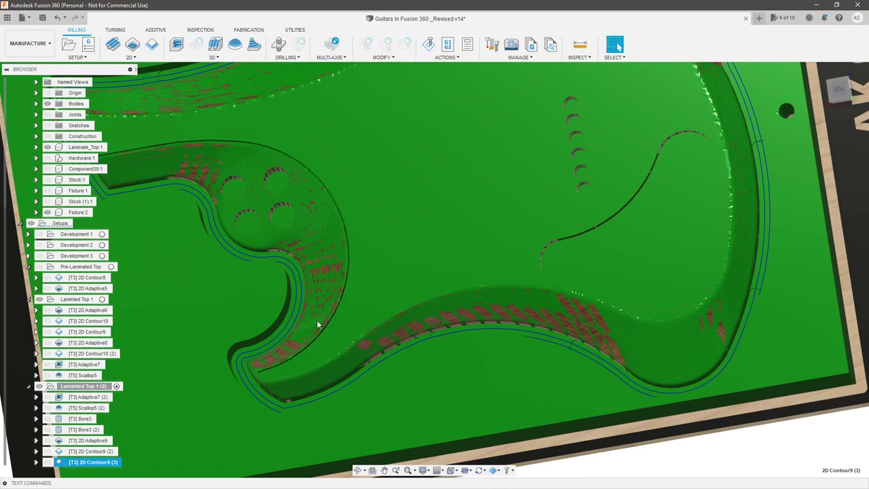
pyautogui.rightClick(97, 462)
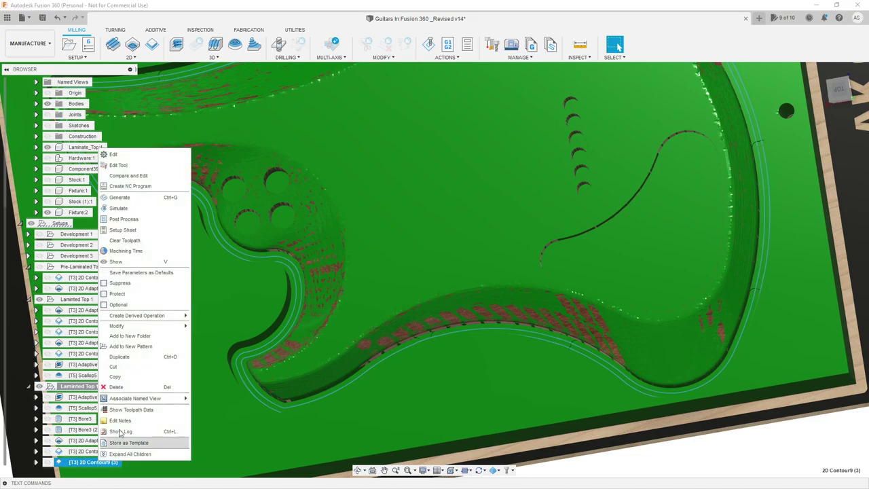
pyautogui.click(170, 208)
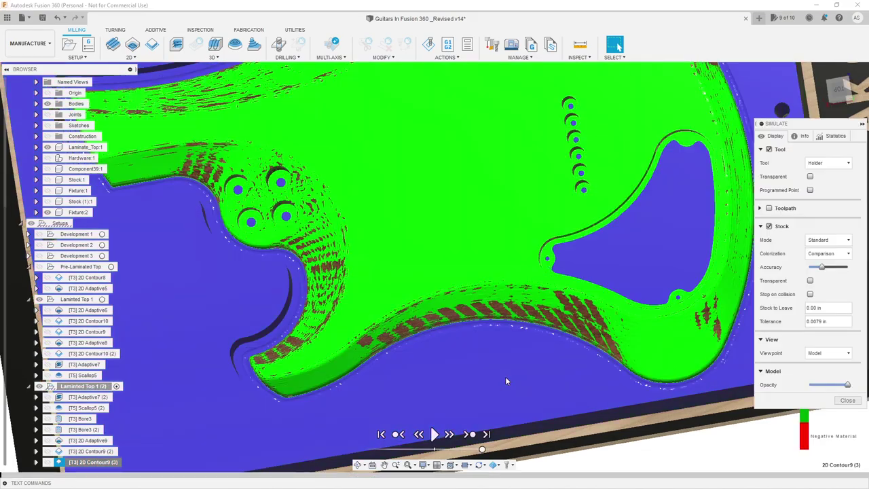
pyautogui.click(47, 103)
pyautogui.scroll(-3, 409, 333)
pyautogui.scroll(1, 409, 333)
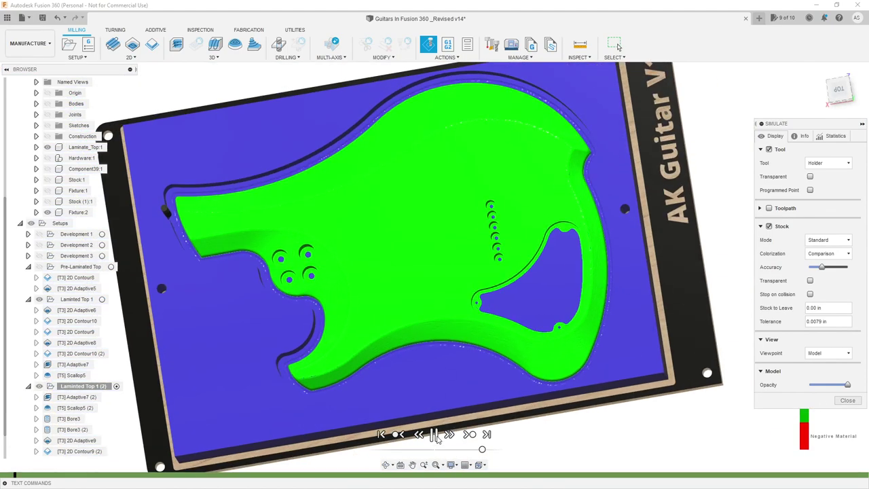